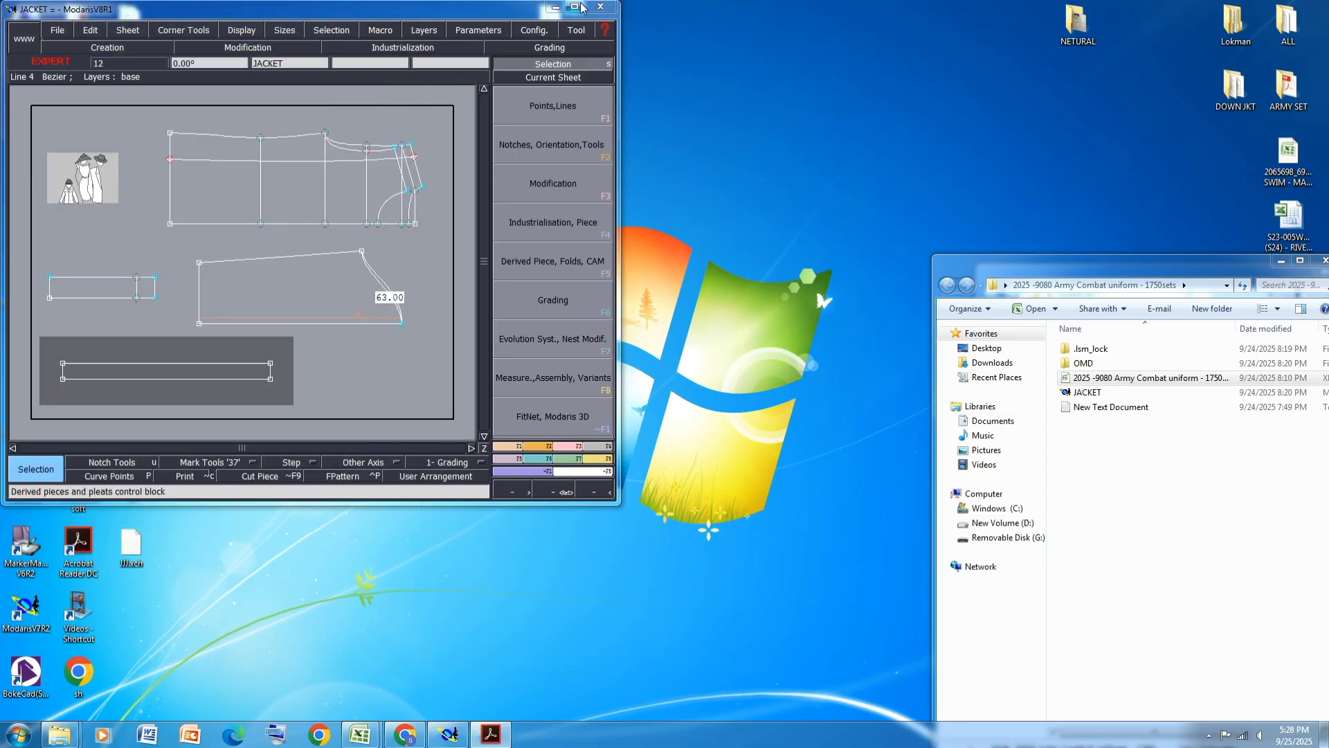
- Maximize the Modaris window, auto-arrange the sheets and save the JACKET model, continuing past the anomalies dialog
click(574, 6)
key(j)
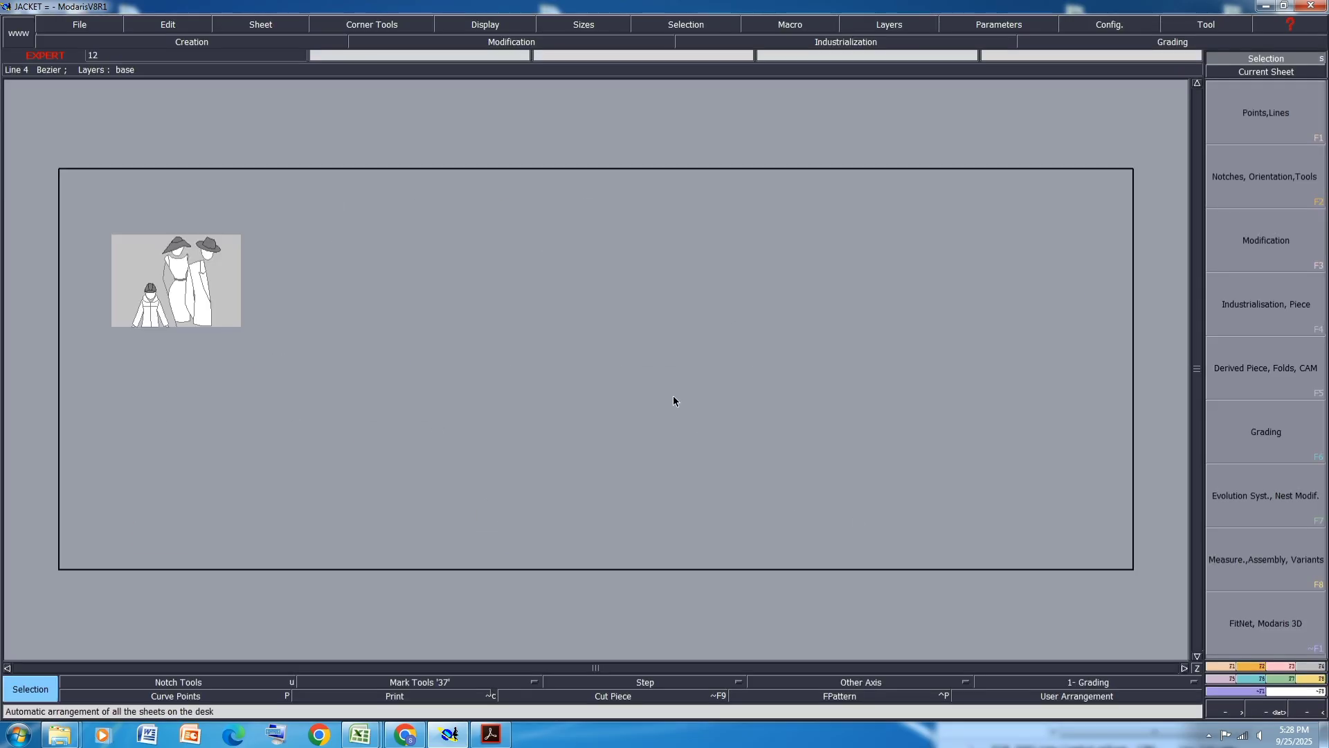
key(ctrl+s)
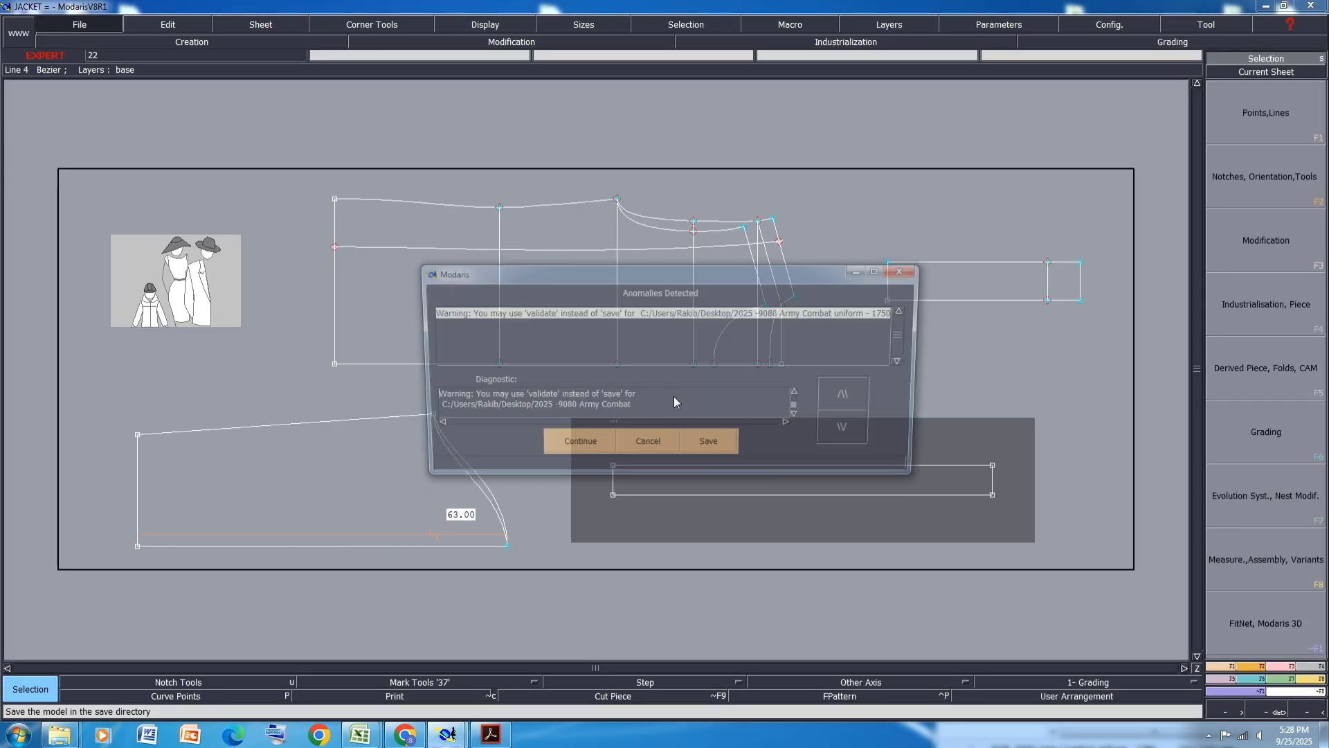
click(575, 444)
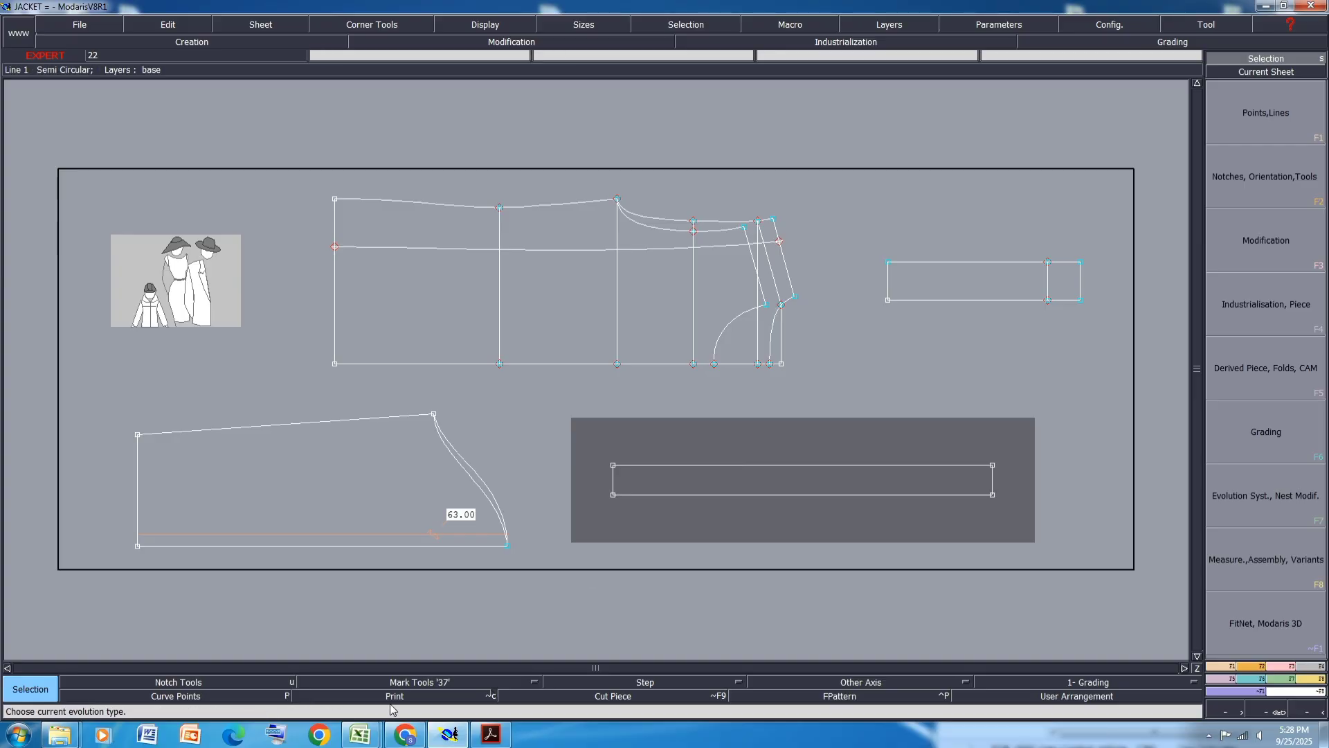
- Review the 9080 Army Combat Uniform specification PDF pages for the top's size chart, collar, sleeve and pocket measurements
click(1042, 277)
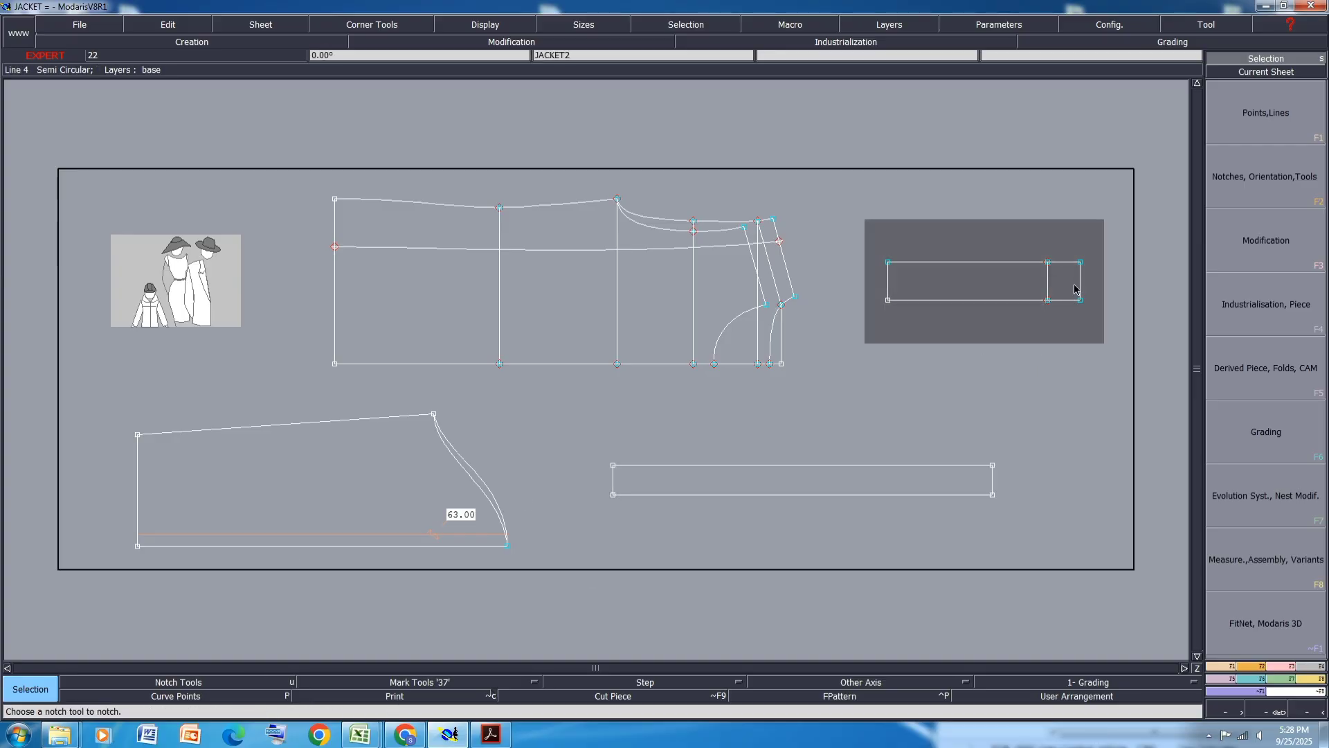
scroll(1106, 267, up, 1)
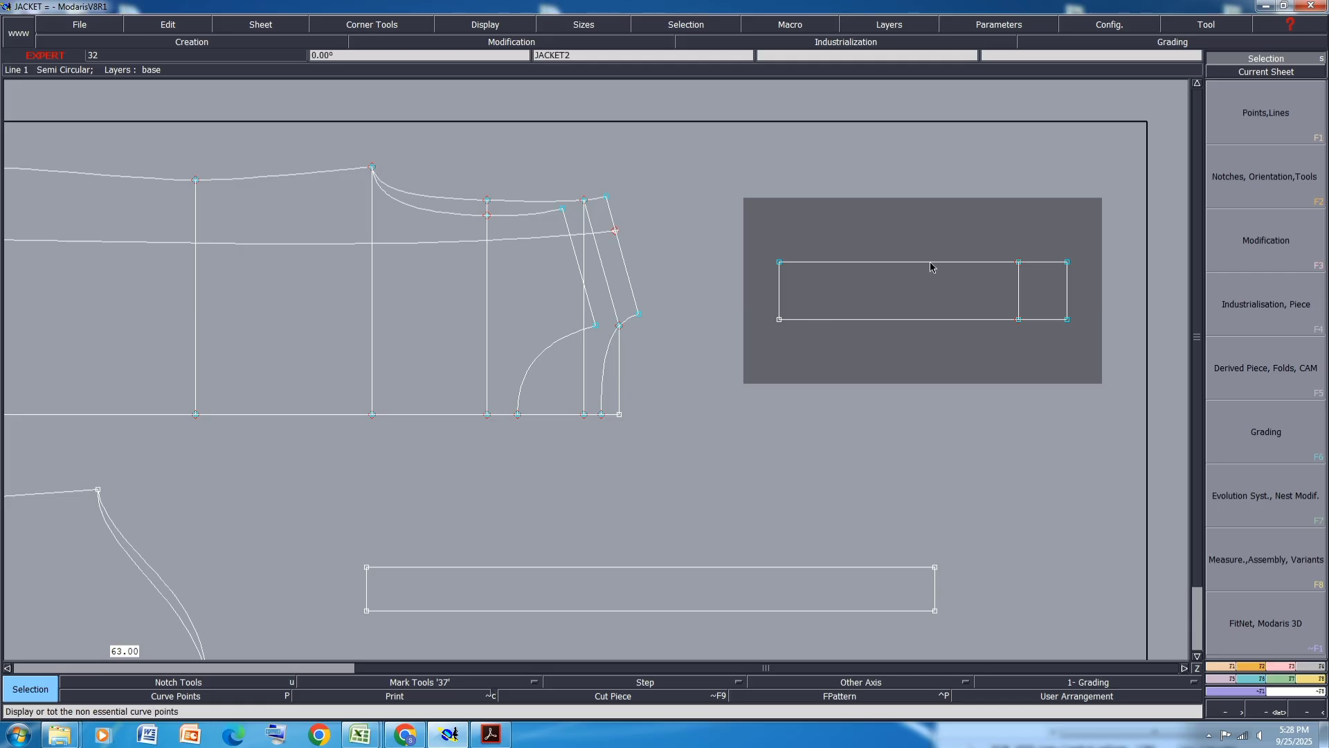
click(491, 735)
scroll(699, 282, down, 1)
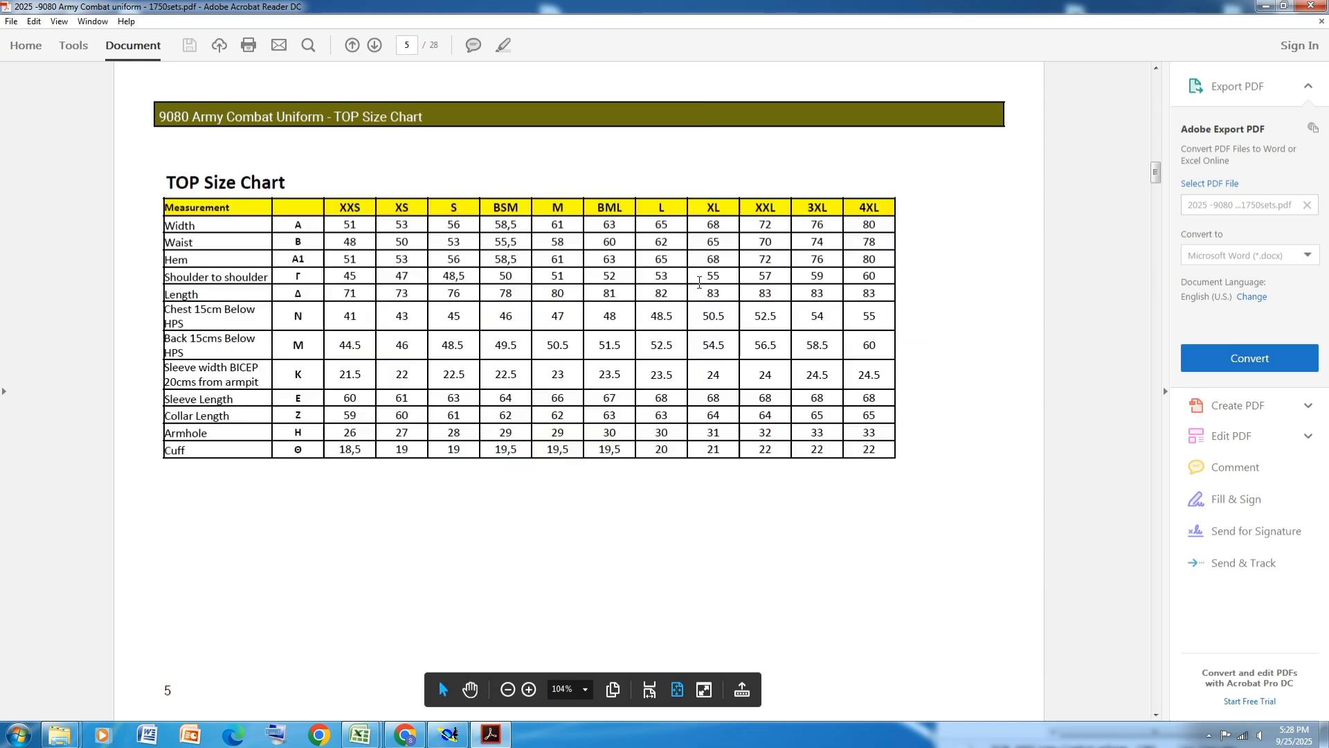
scroll(699, 283, down, 1)
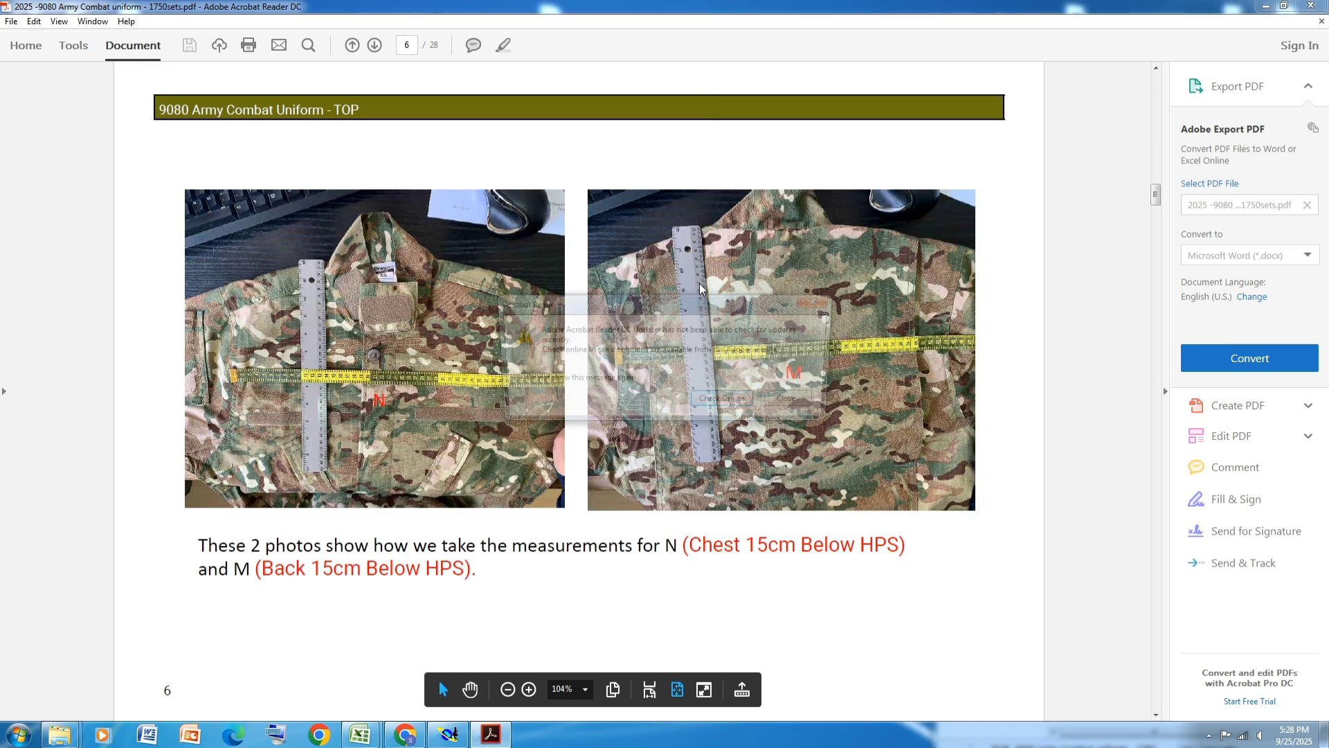
click(803, 403)
scroll(803, 403, down, 2)
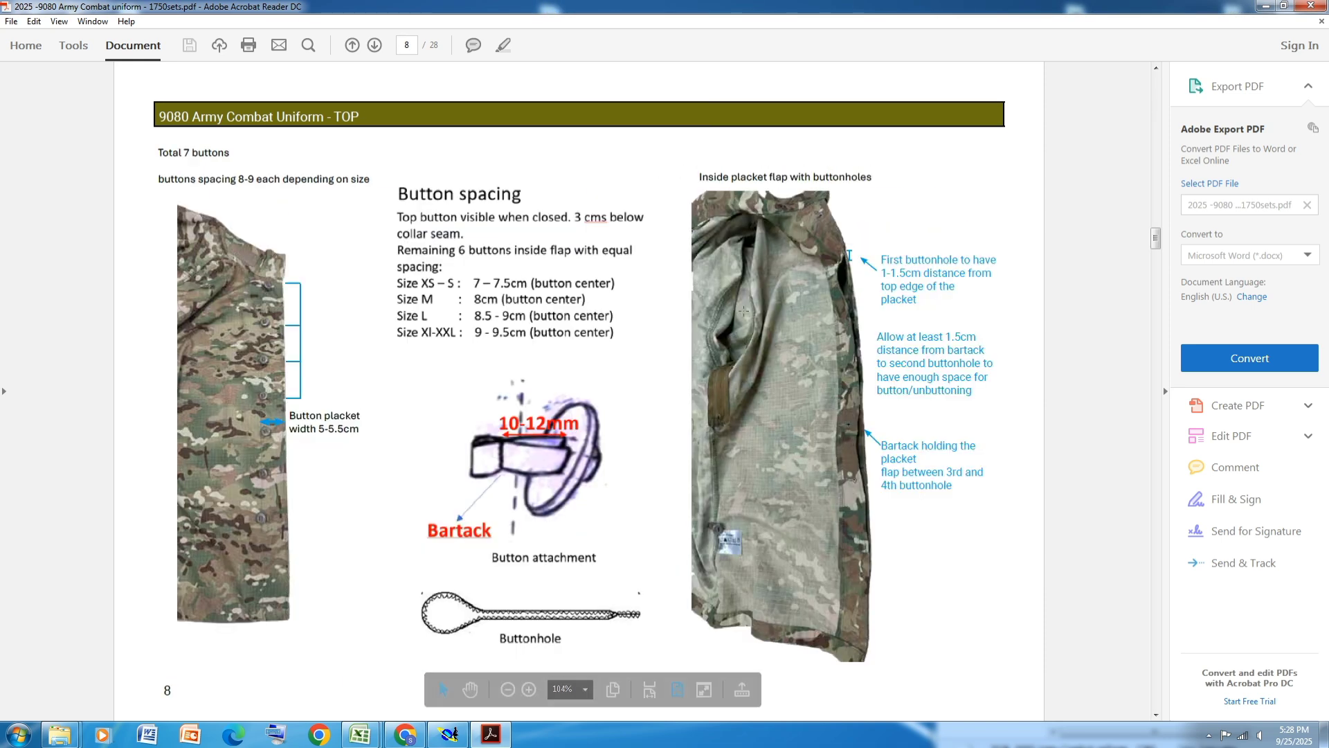
scroll(744, 312, down, 3)
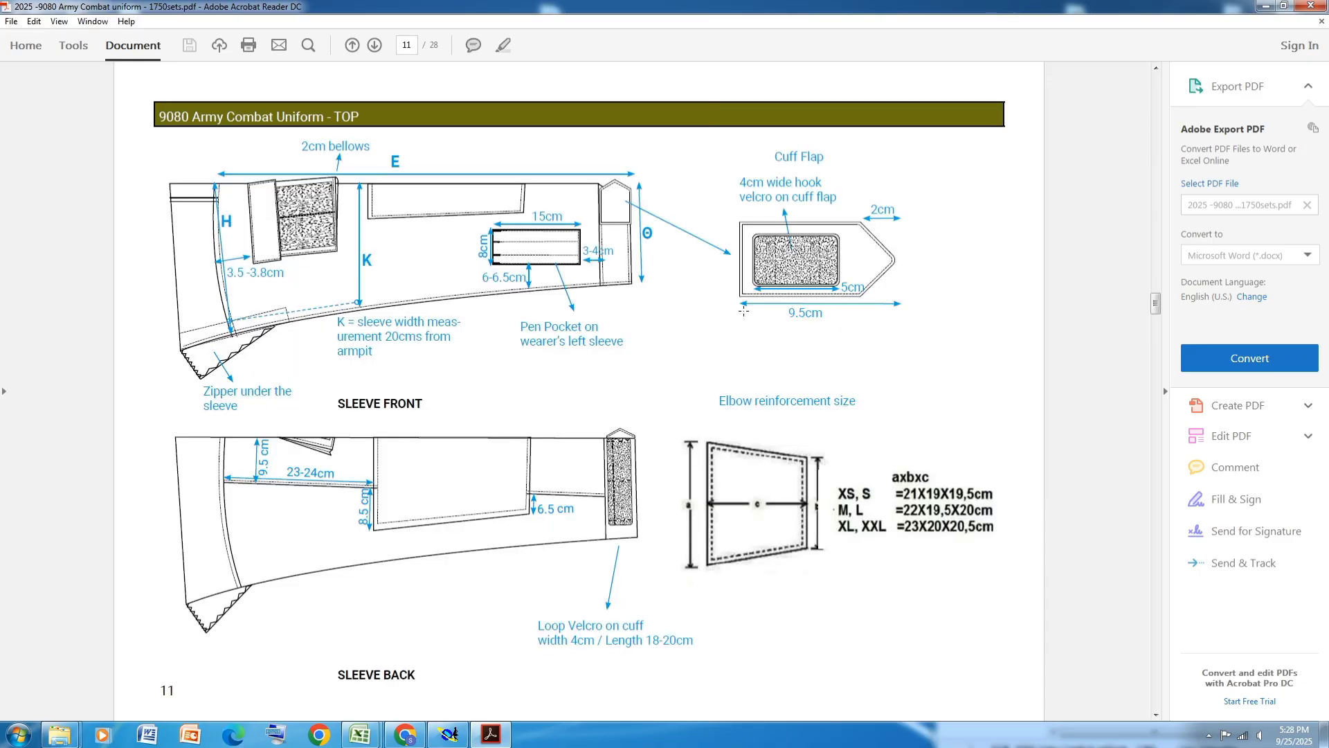
scroll(746, 310, down, 2)
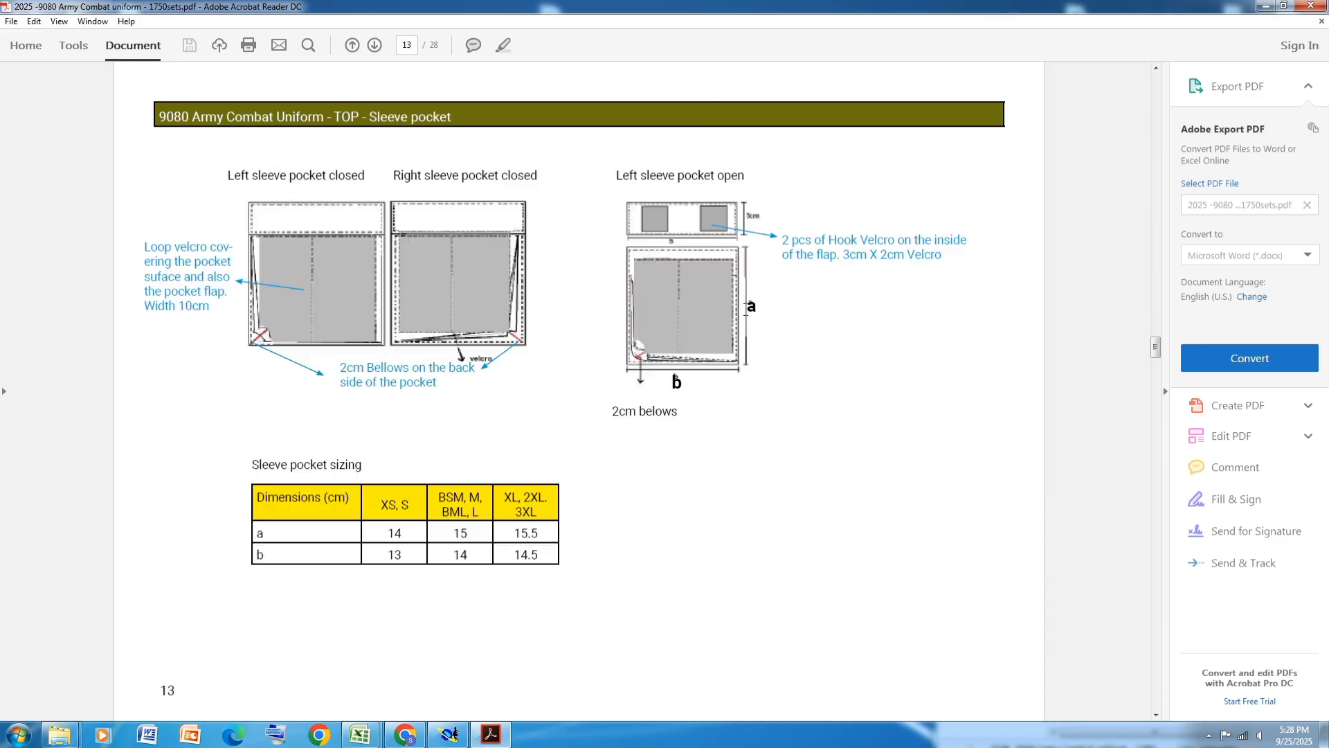
scroll(887, 425, down, 1)
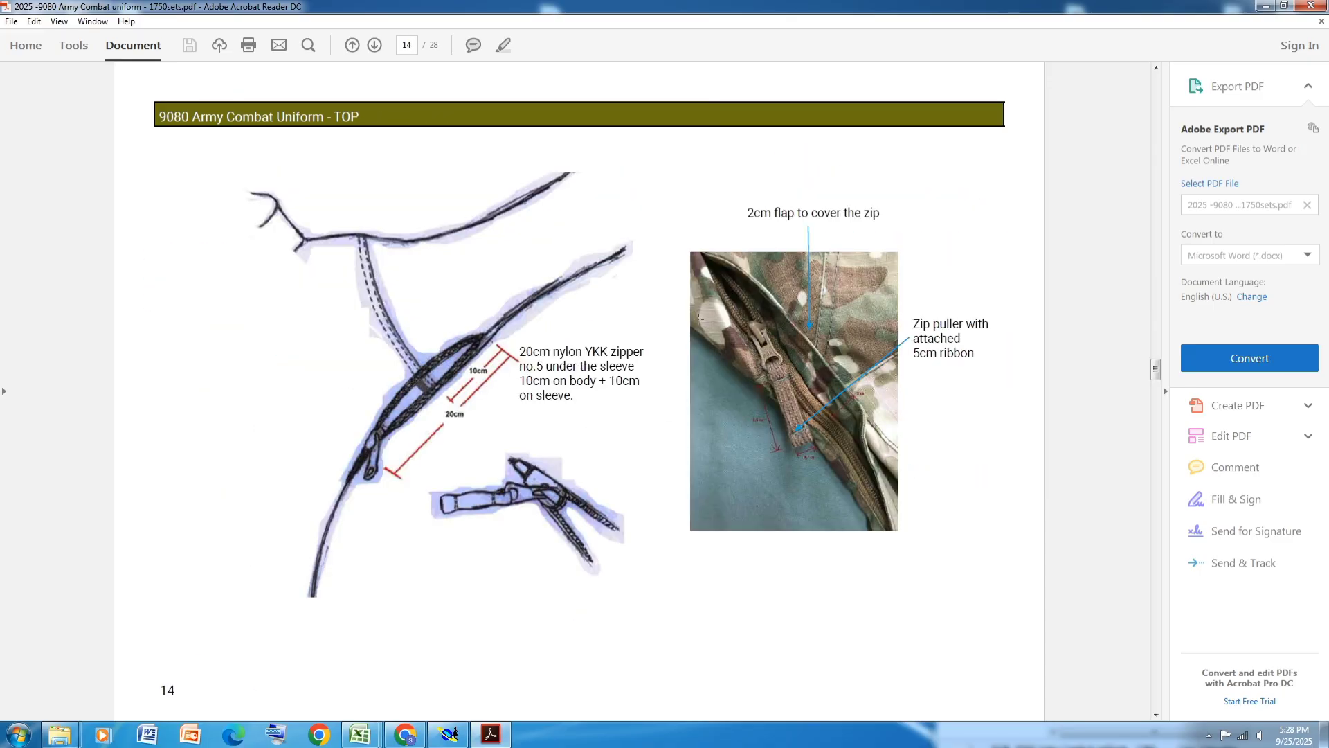
scroll(699, 318, down, 4)
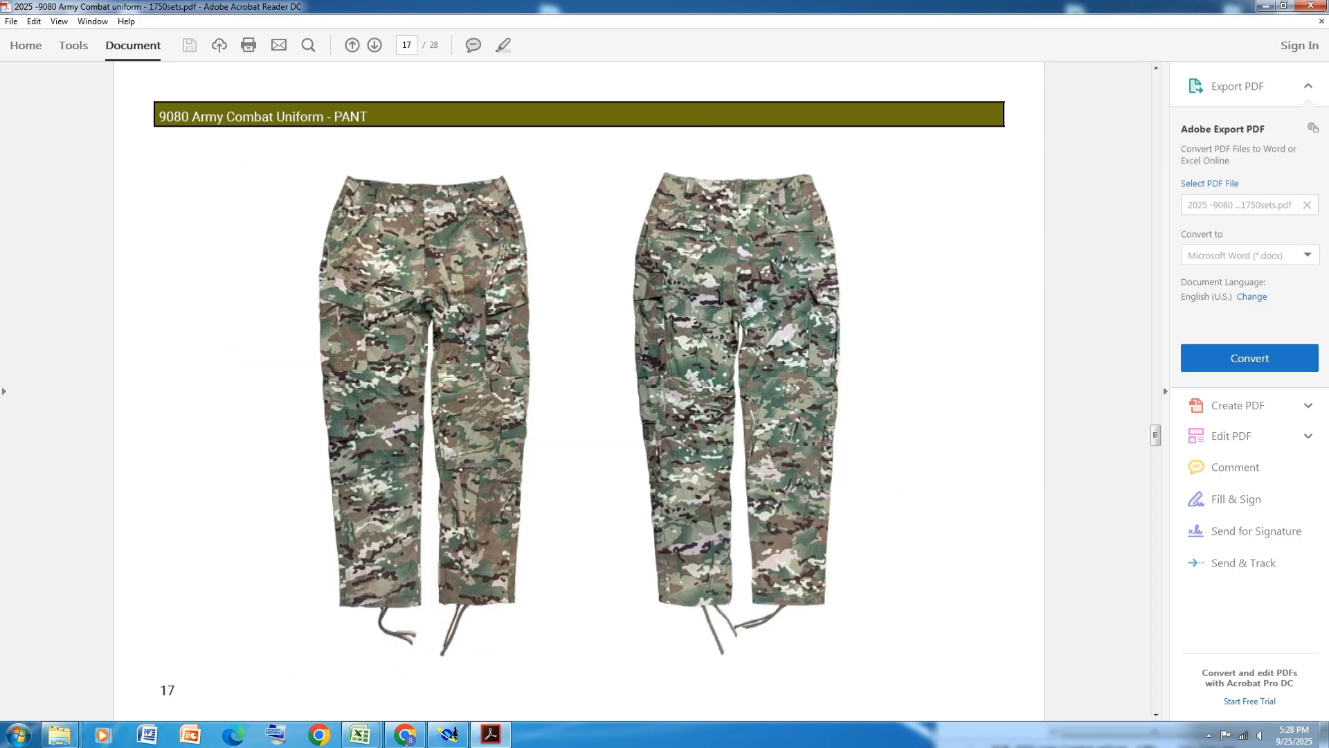
scroll(698, 318, down, 1)
scroll(698, 318, up, 7)
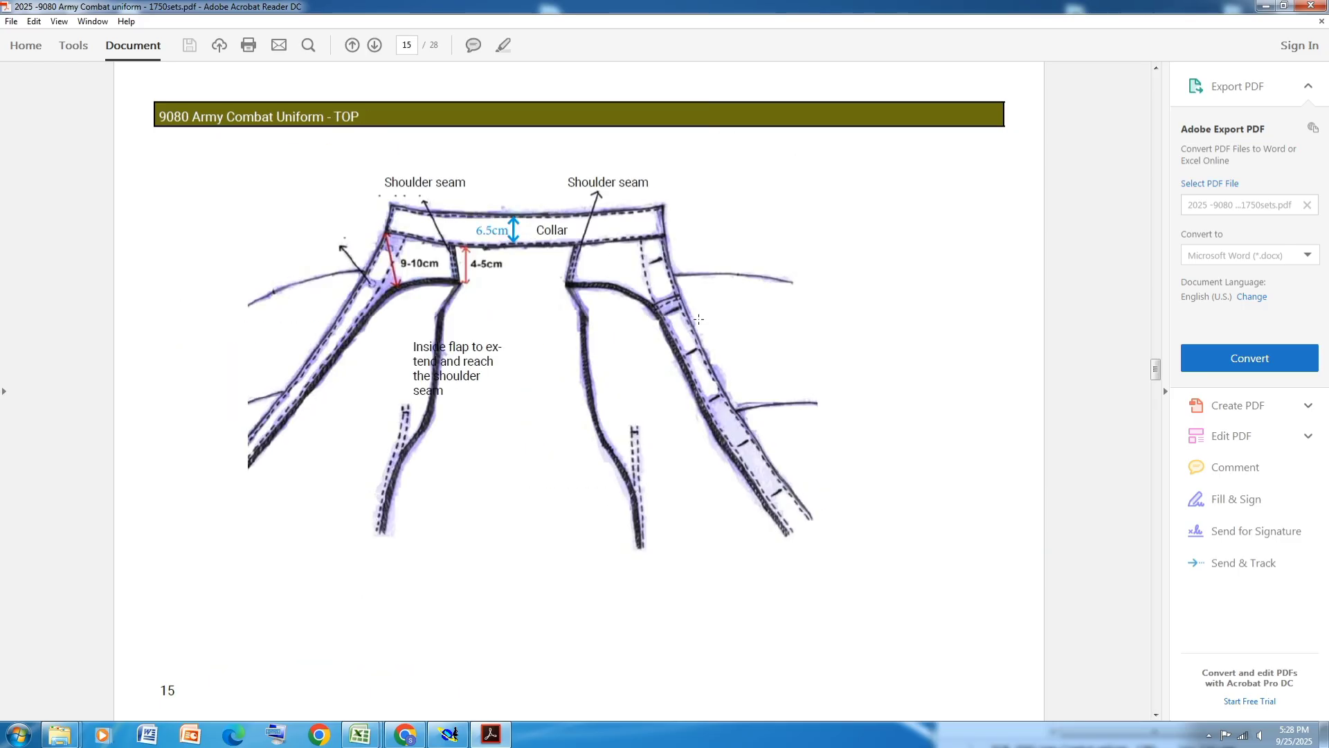
scroll(698, 319, up, 3)
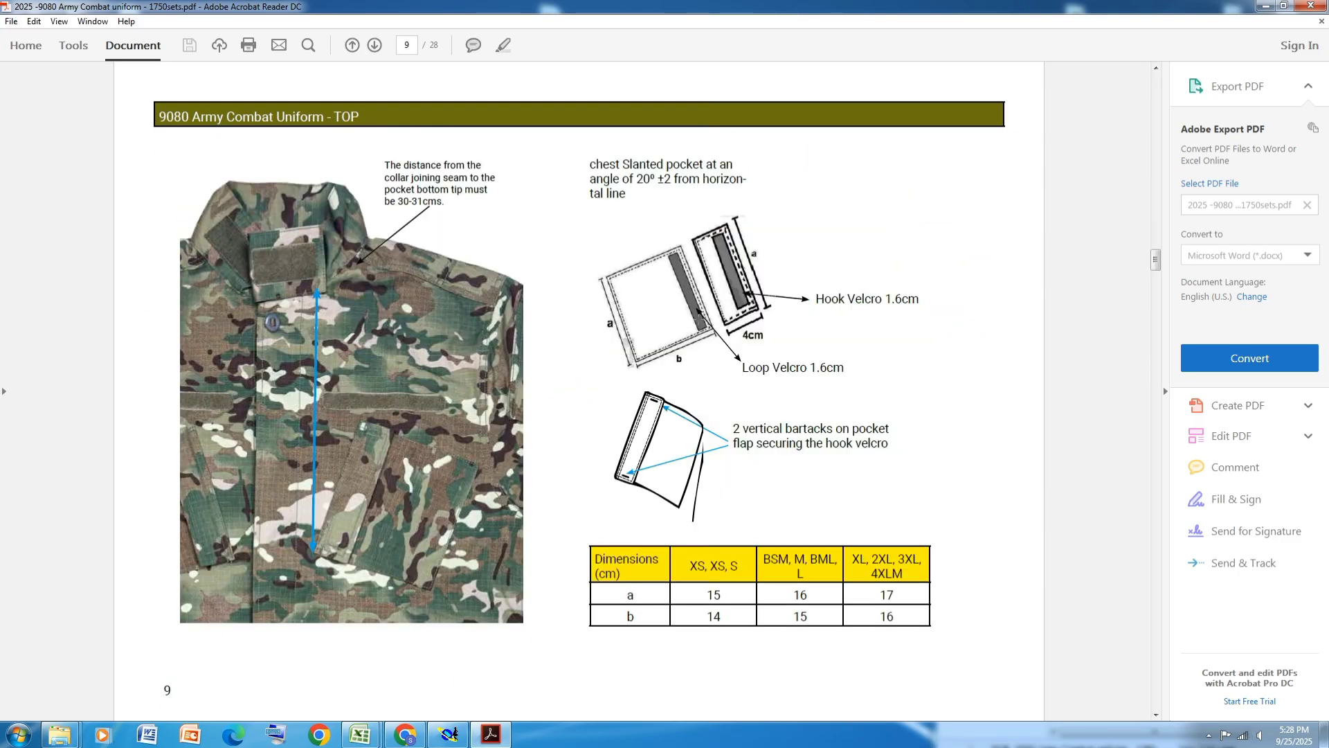
scroll(699, 319, down, 1)
scroll(699, 319, down, 1)
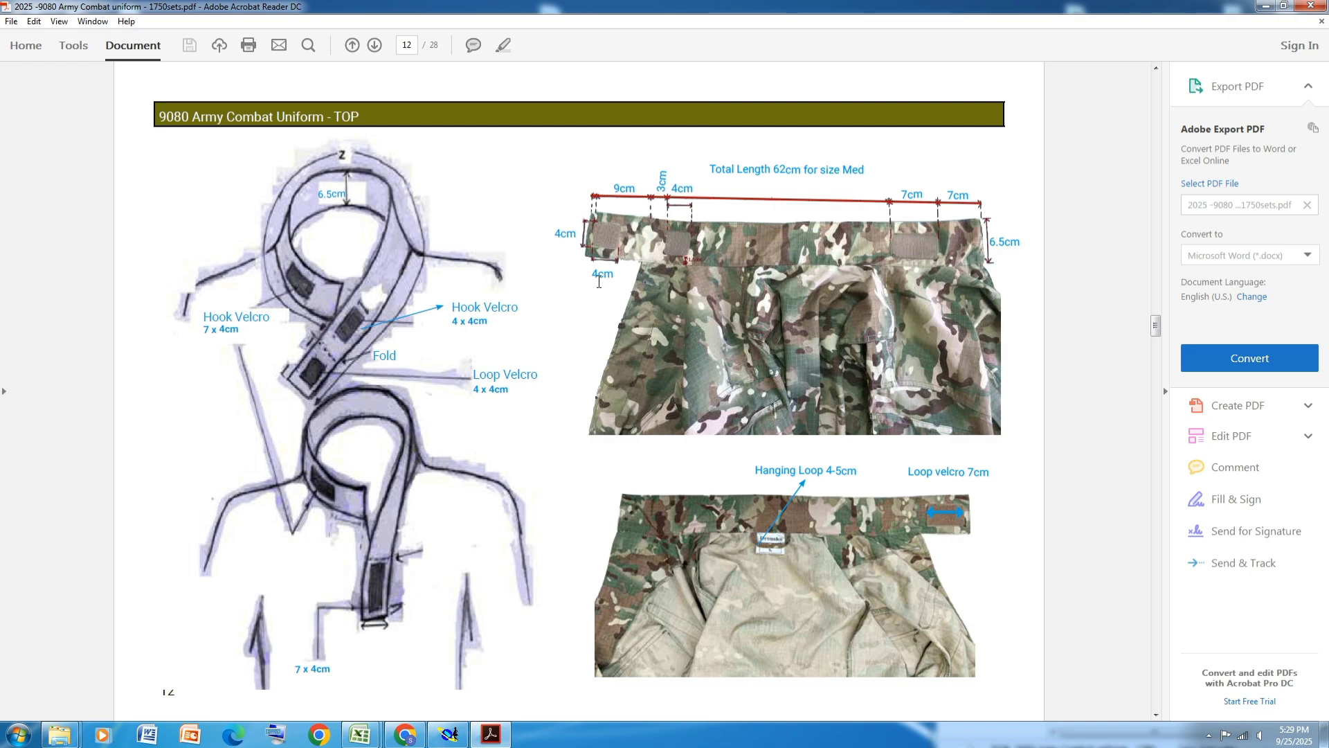
- Measure the two top-edge segments of the strap piece in the measurement spreadsheet, accumulate them, then close the spreadsheet
key(alt+Tab)
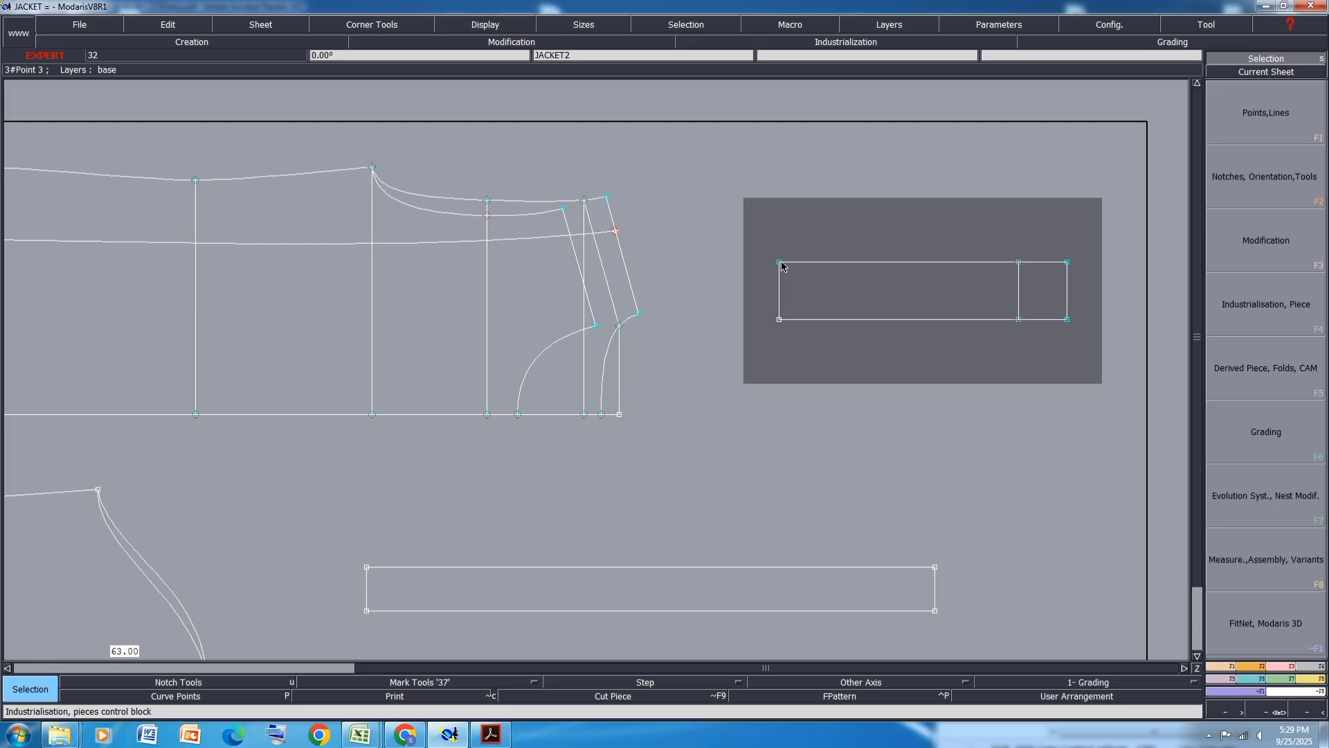
click(1308, 678)
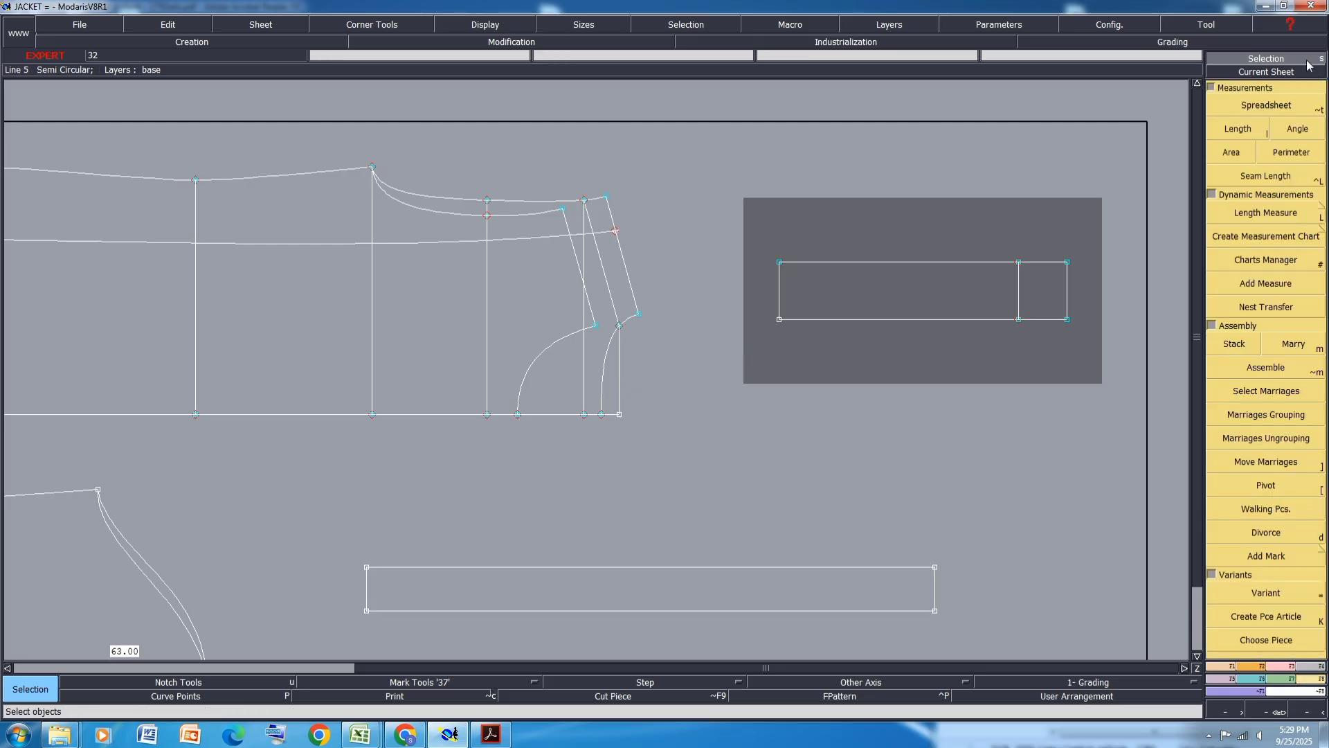
click(1279, 106)
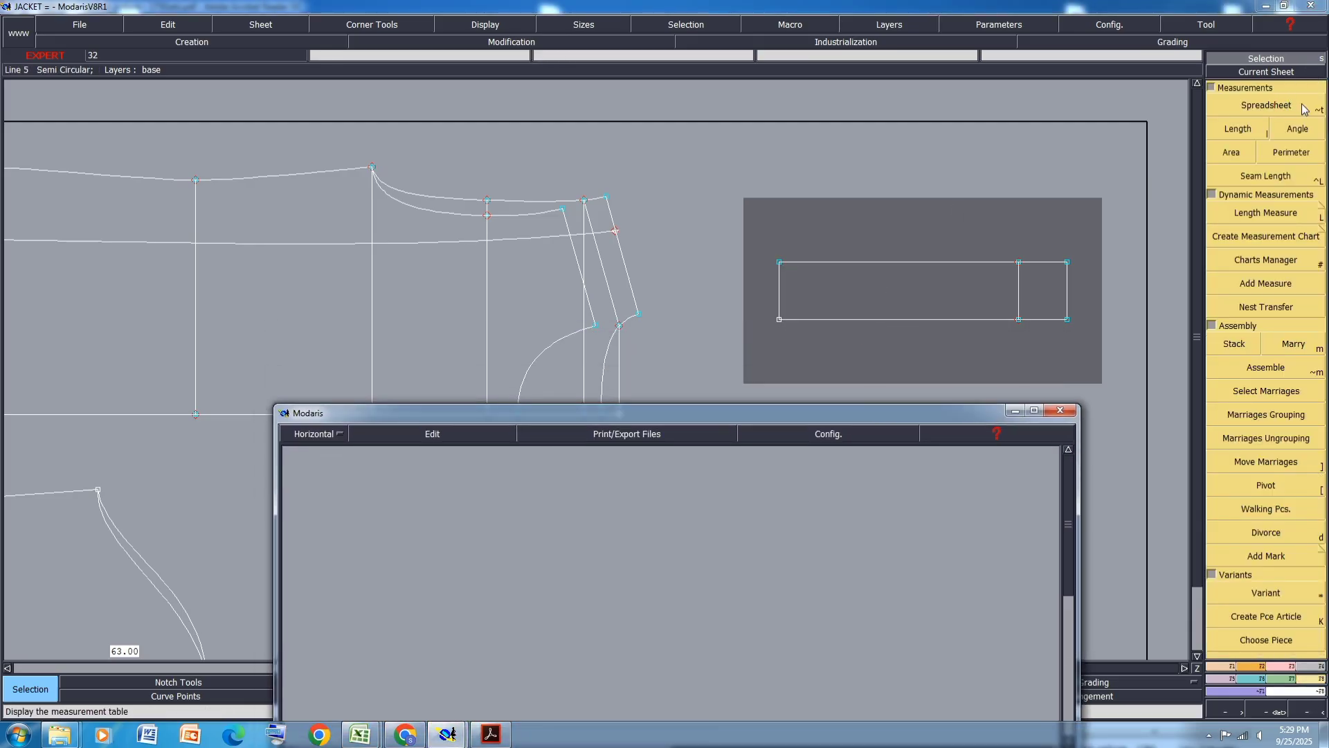
key(l)
click(779, 262)
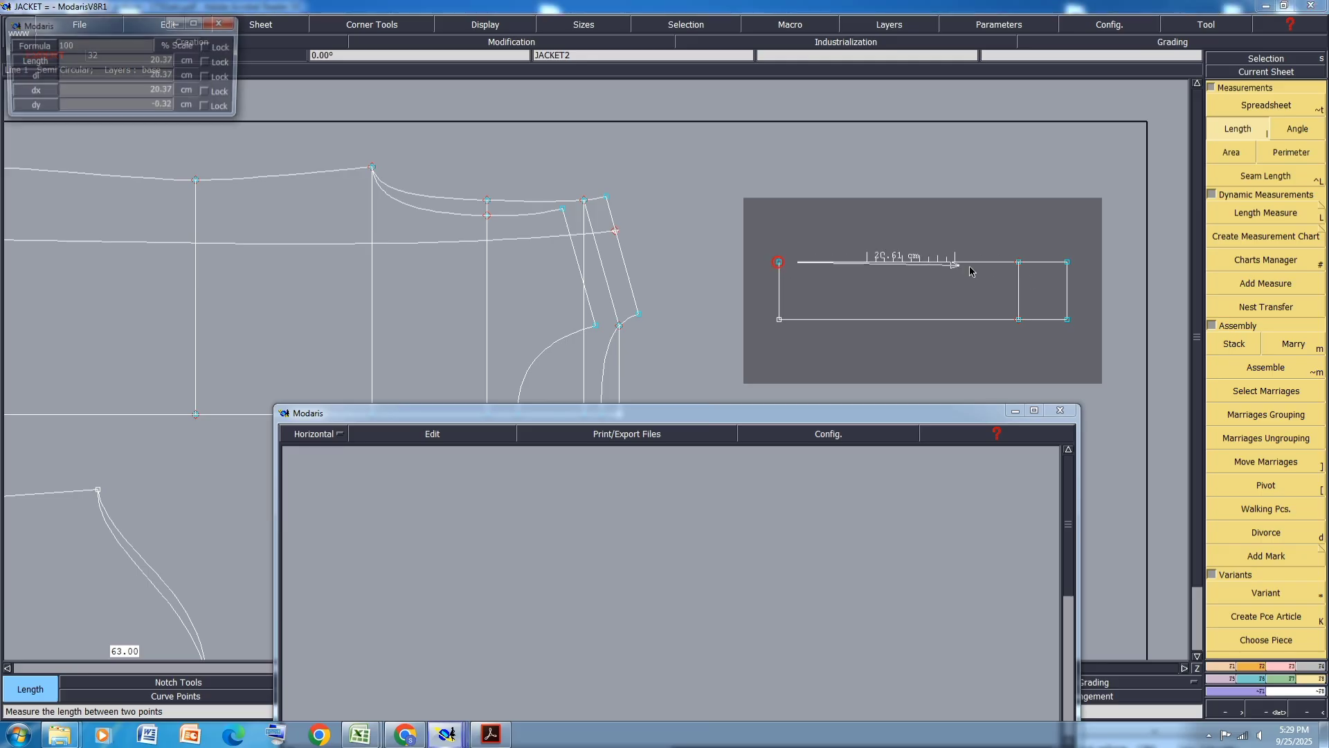
click(1067, 262)
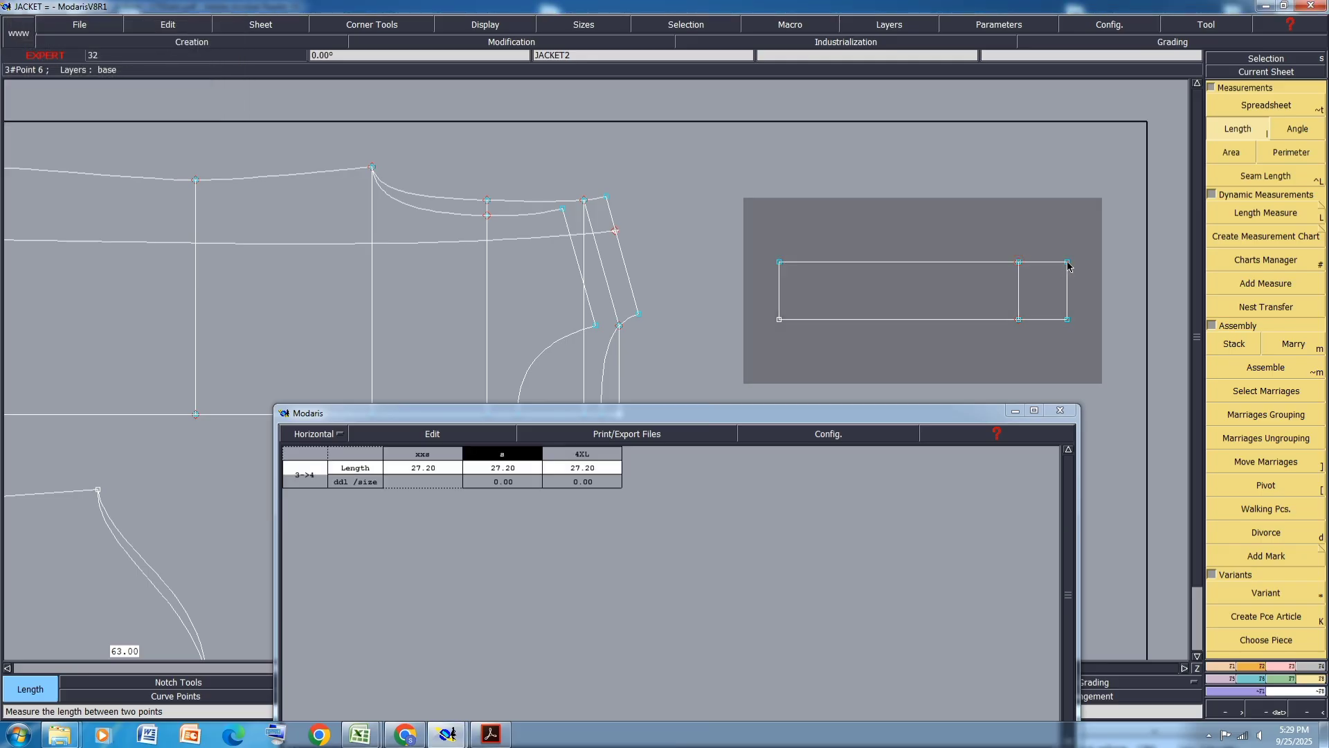
click(1067, 262)
click(779, 261)
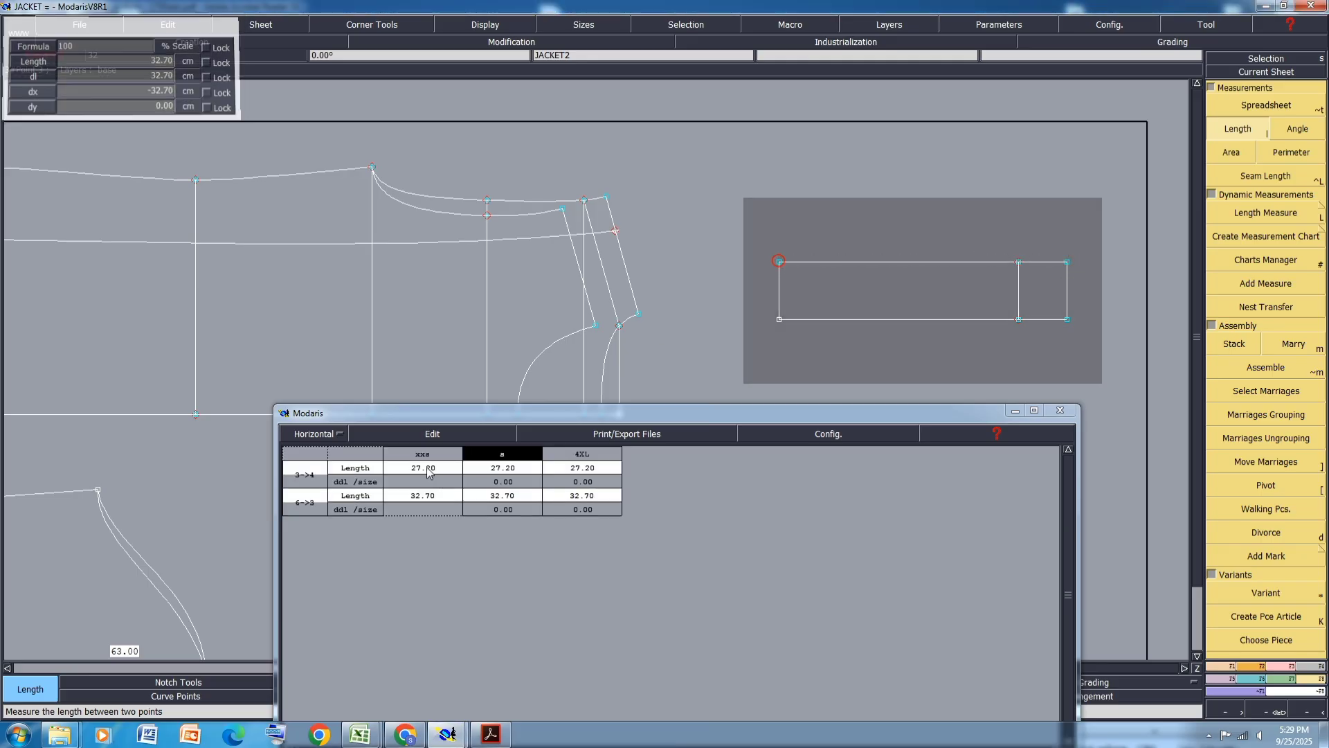
click(421, 431)
click(388, 482)
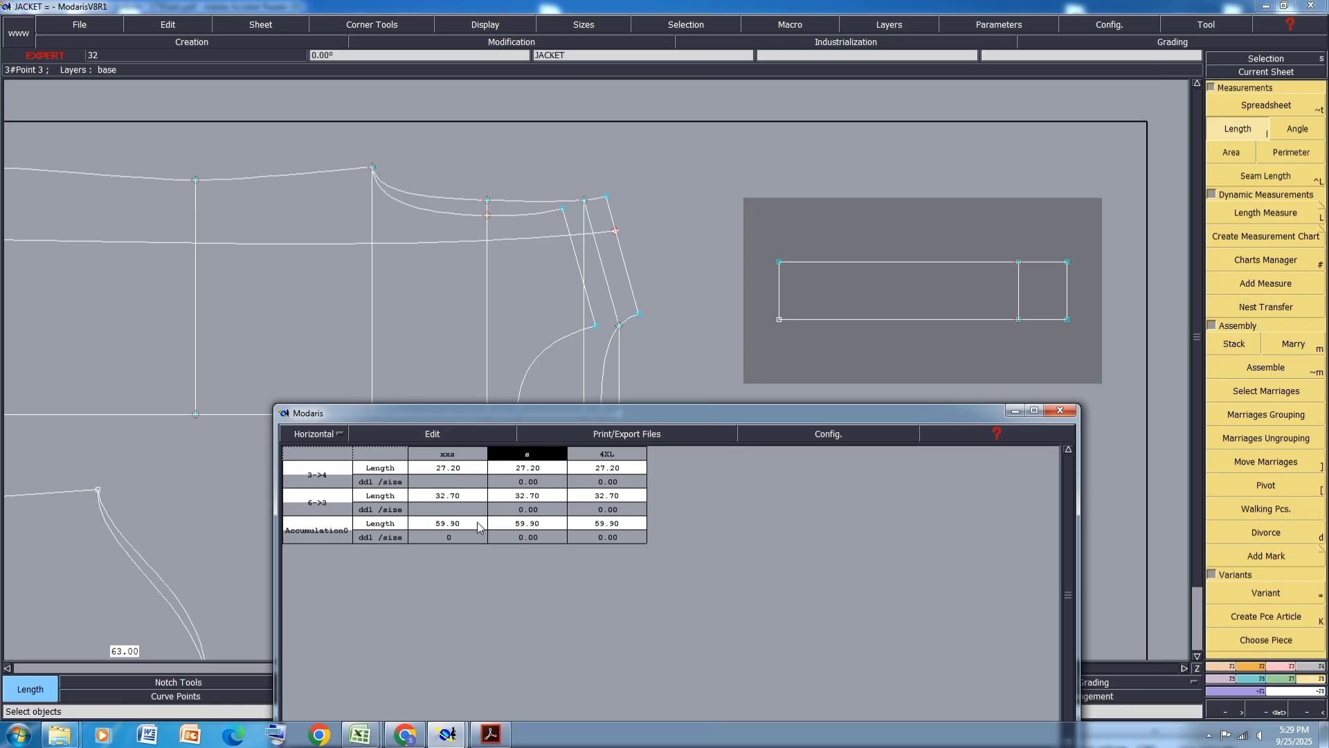
click(400, 434)
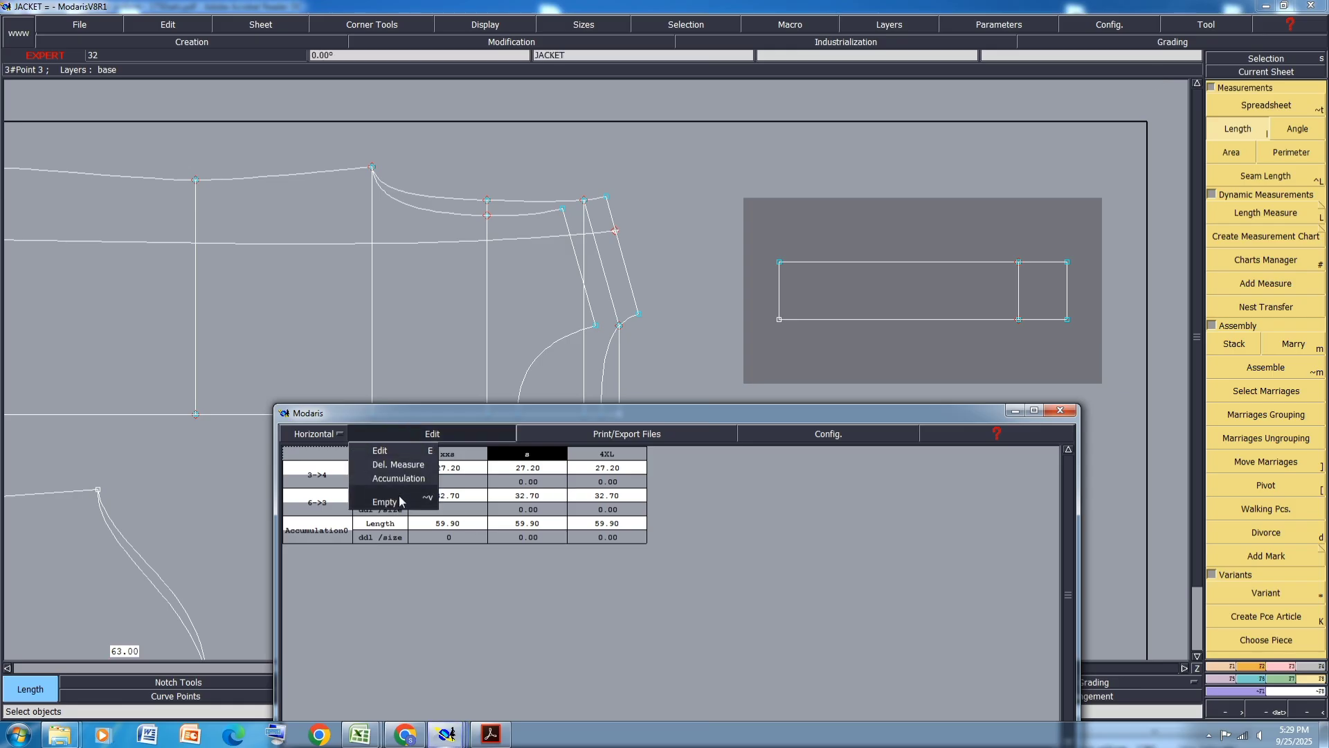
click(388, 441)
click(1014, 414)
- Select the strap piece's right end edge and move it 2 cm along X
drag(1106, 195, 1038, 354)
key(shift+d)
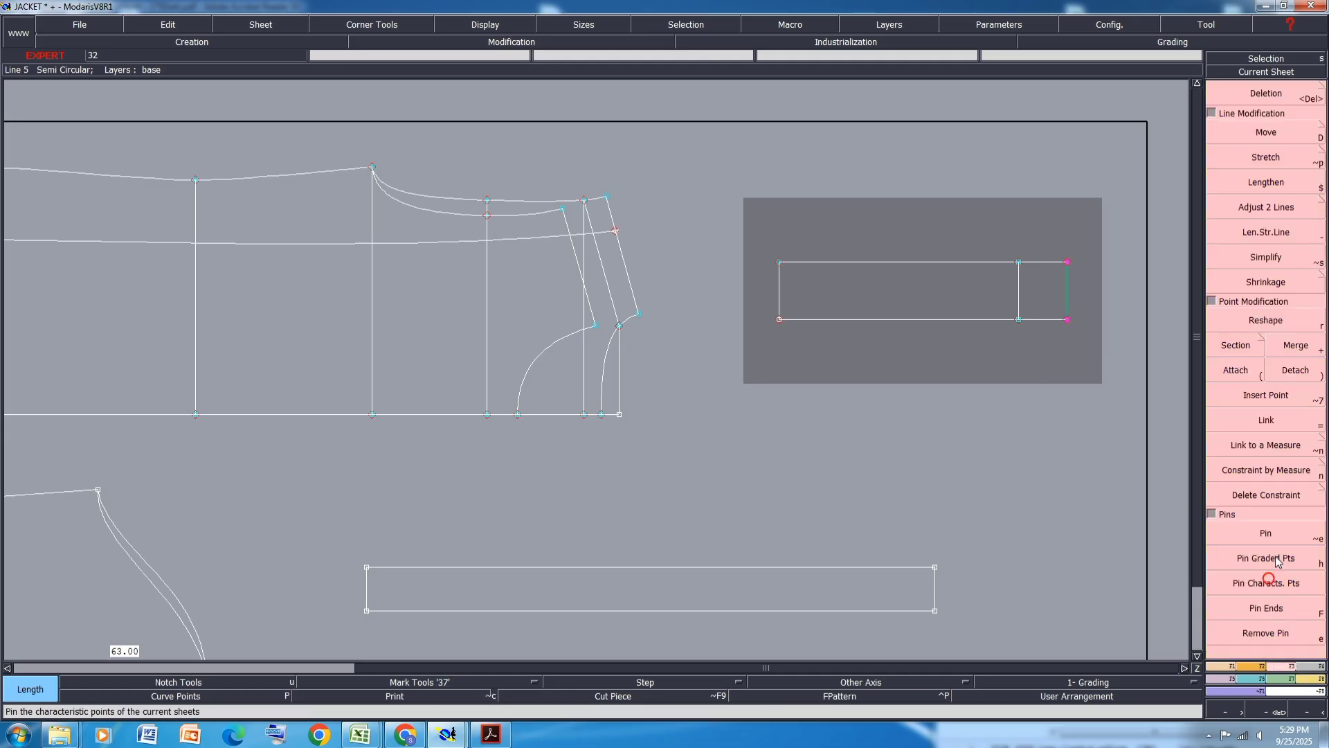
click(1066, 320)
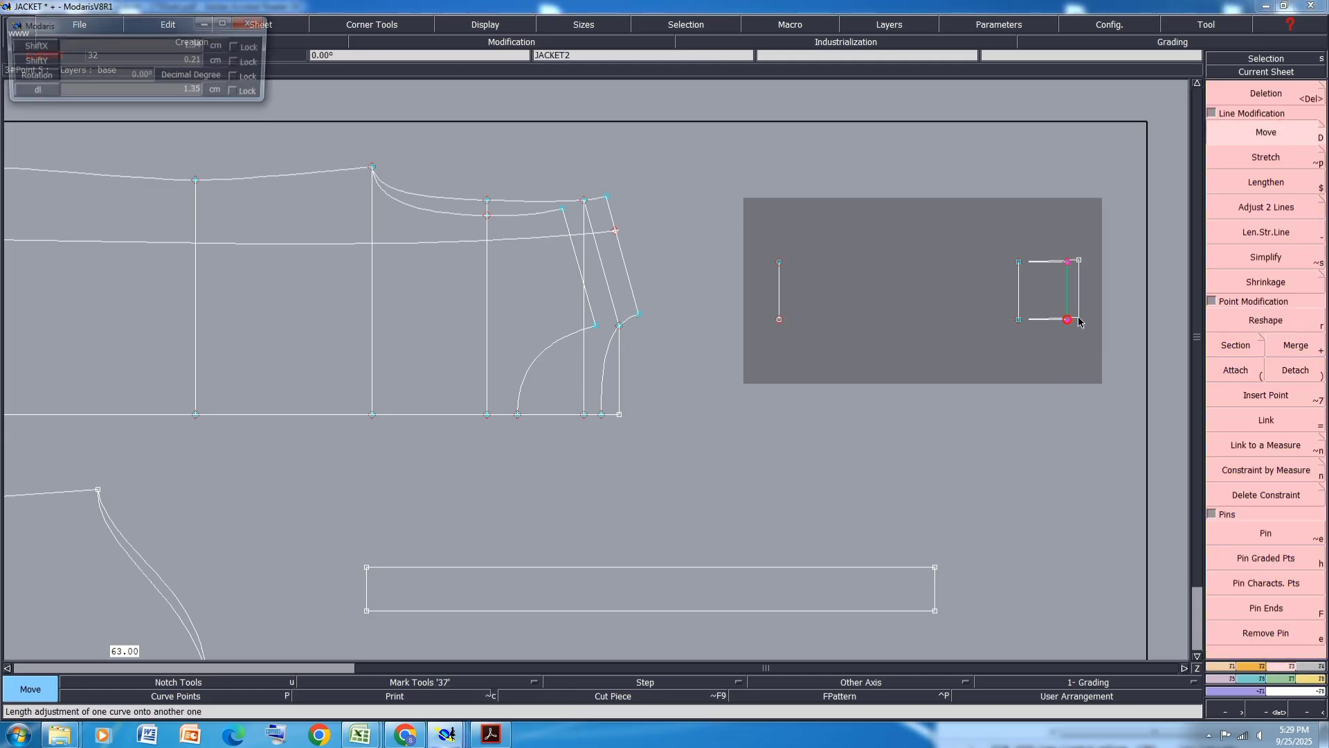
text(2)
key(Return)
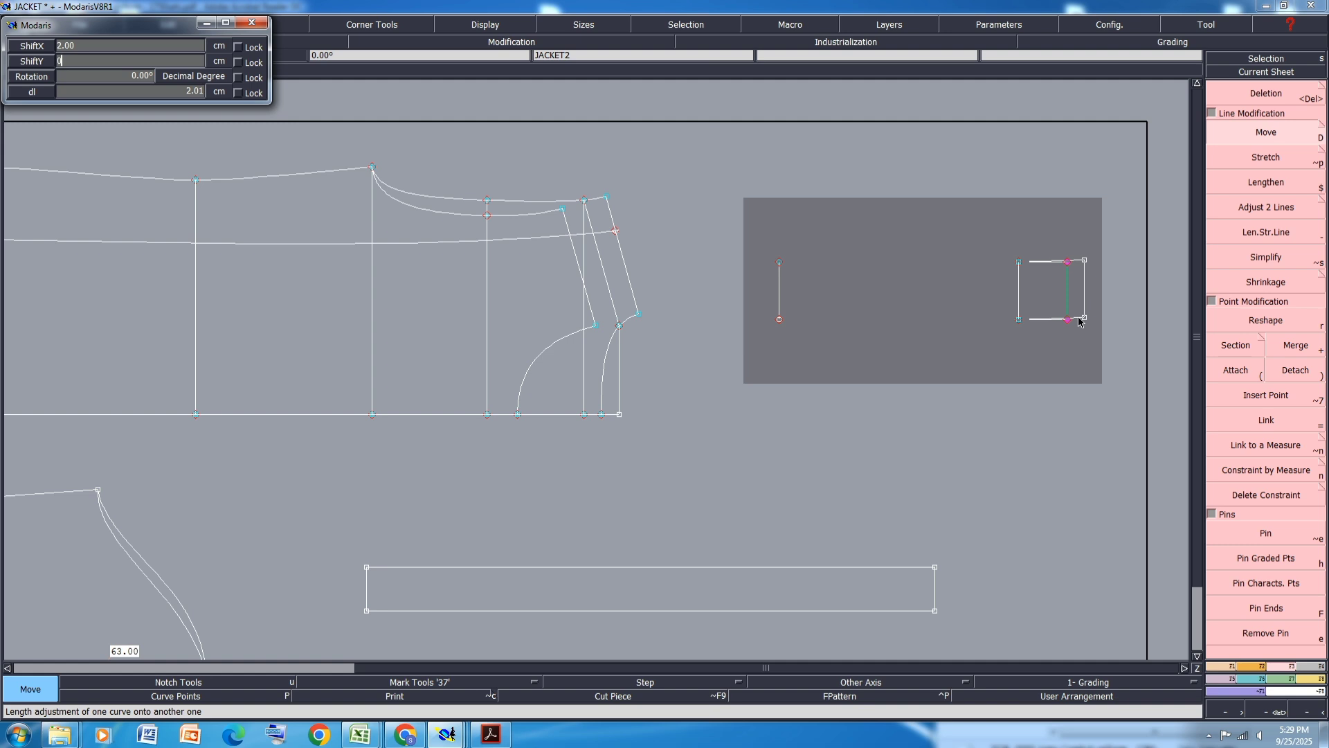
key(Return)
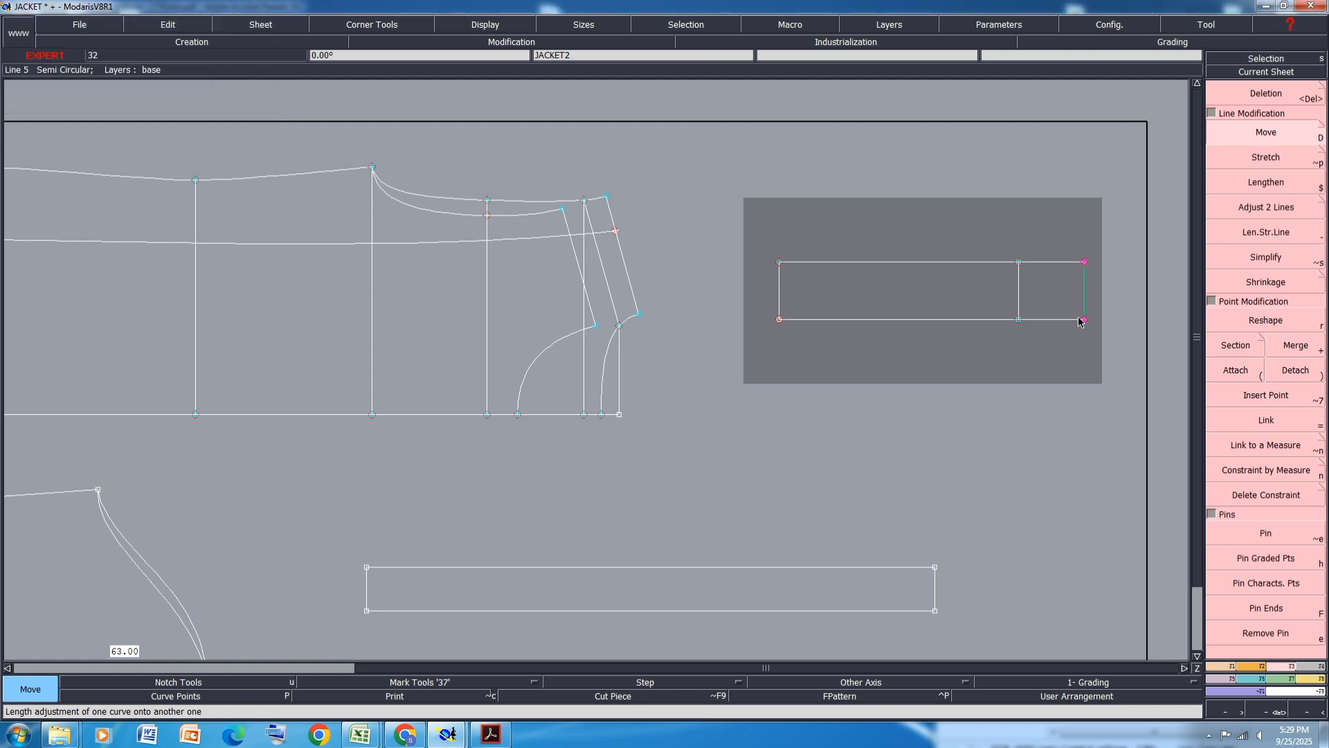
key(m)
click(1018, 262)
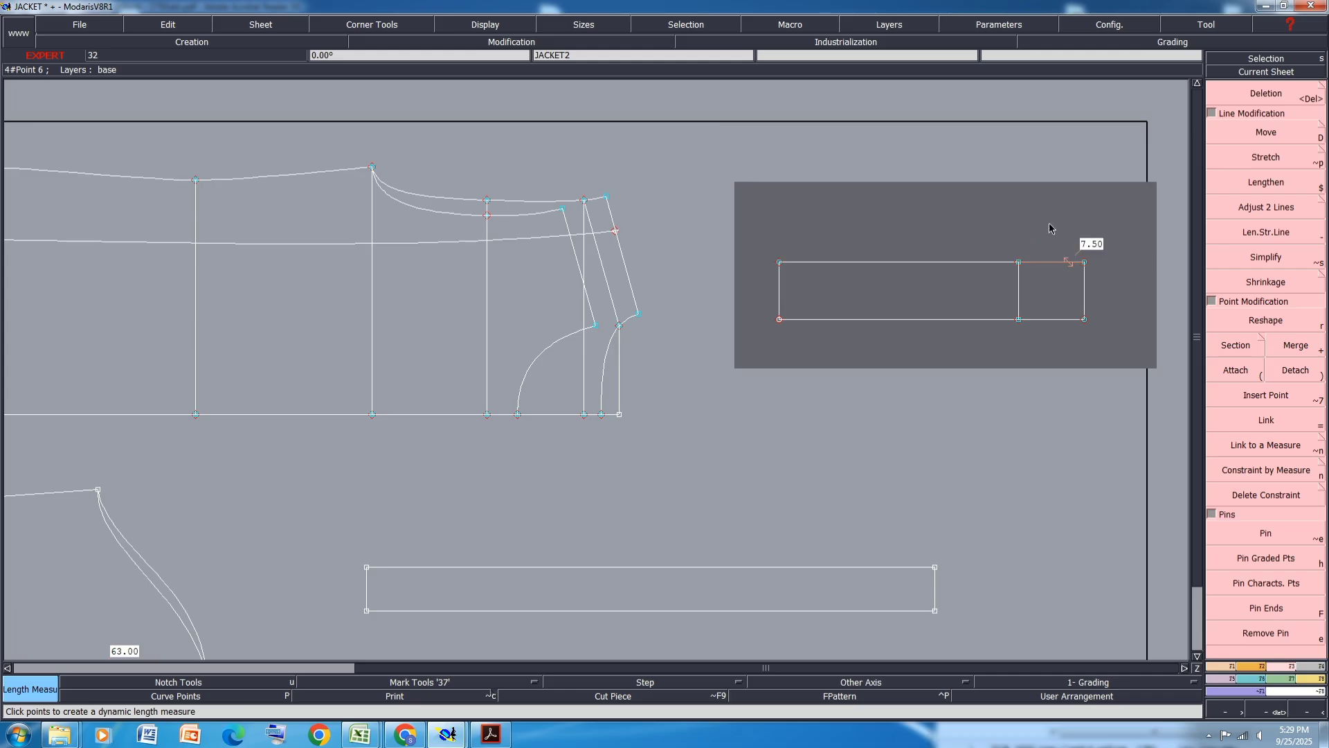
key(ctrl+z)
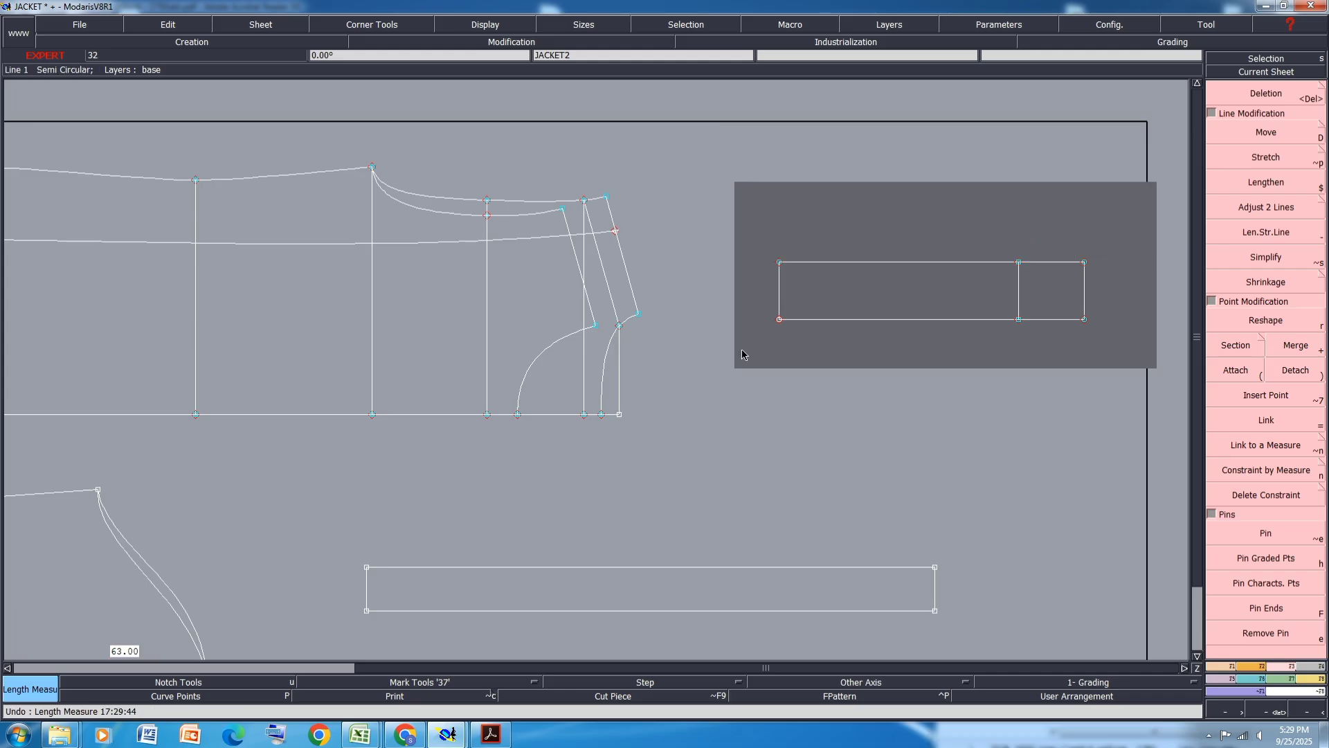
- Zoom into the armhole area and move the two curve end points there with the Move tool, entering a negative Y shift
scroll(616, 388, up, 1)
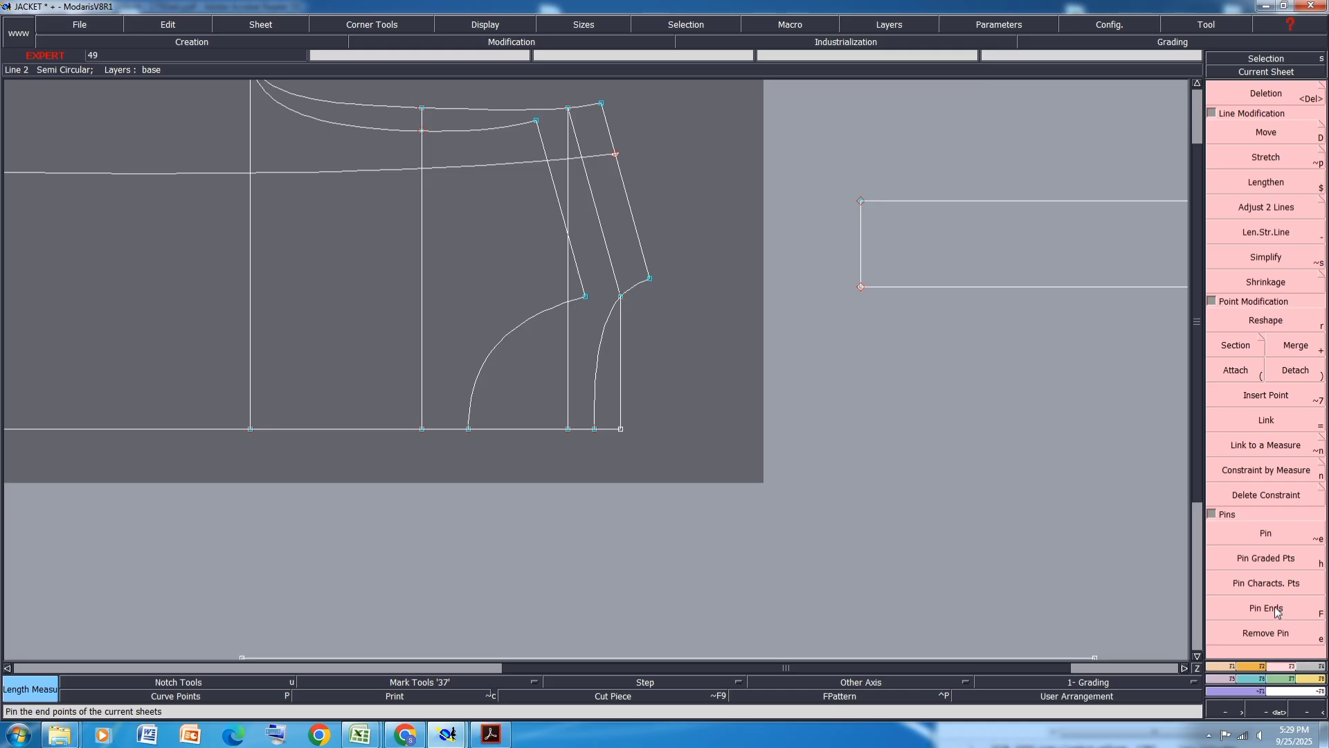
key(d)
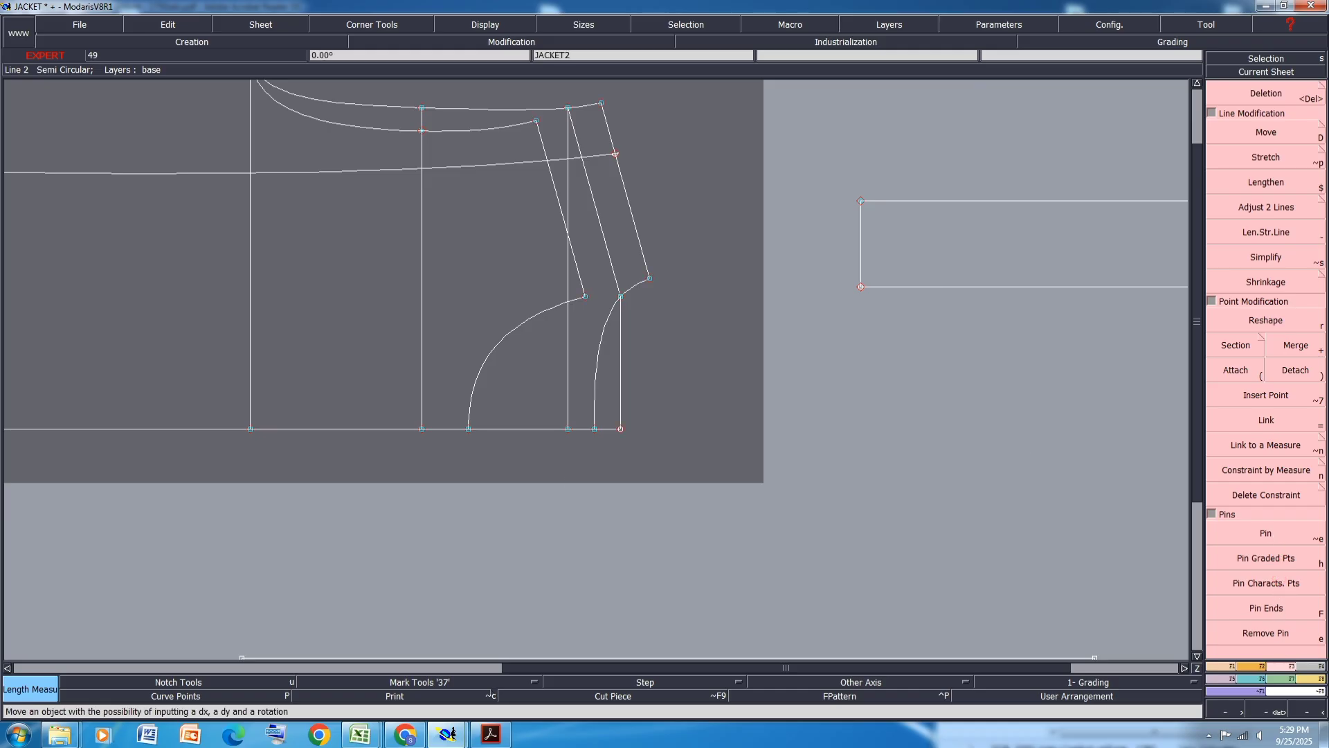
click(1271, 131)
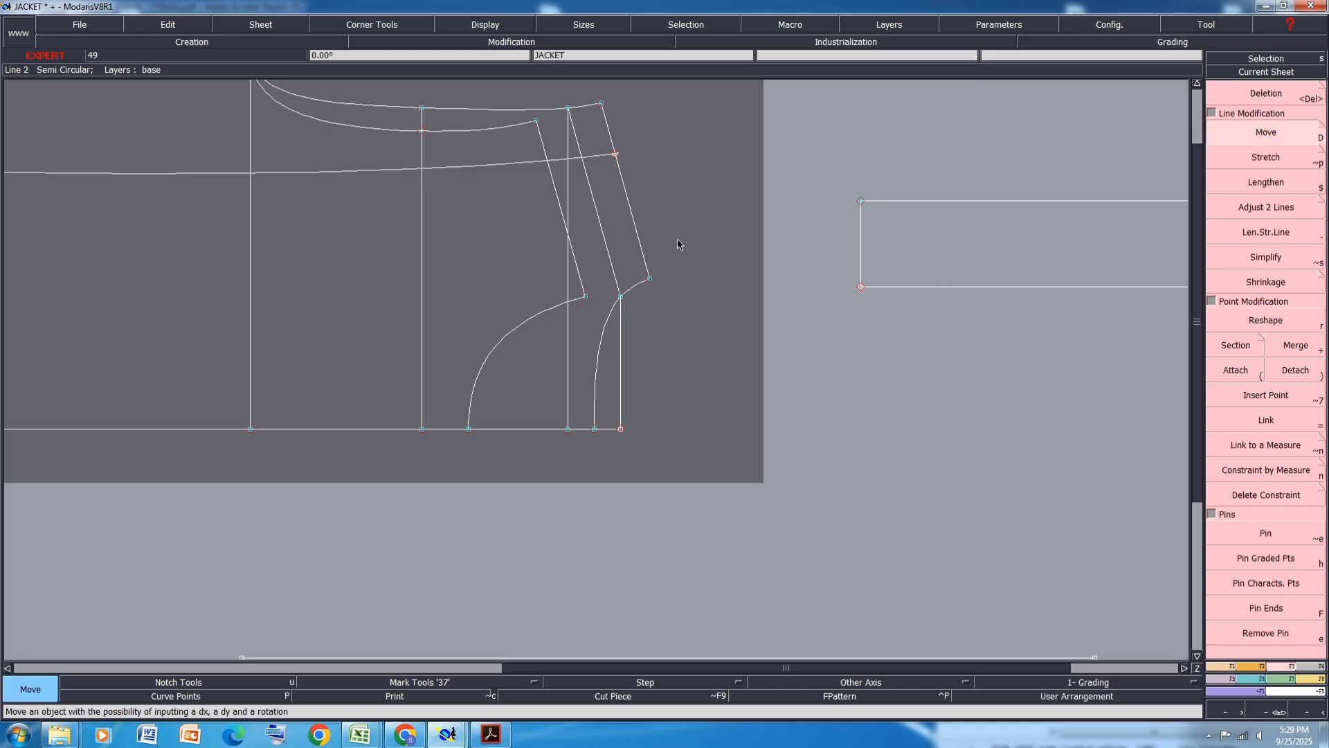
drag(678, 238, 546, 347)
click(623, 299)
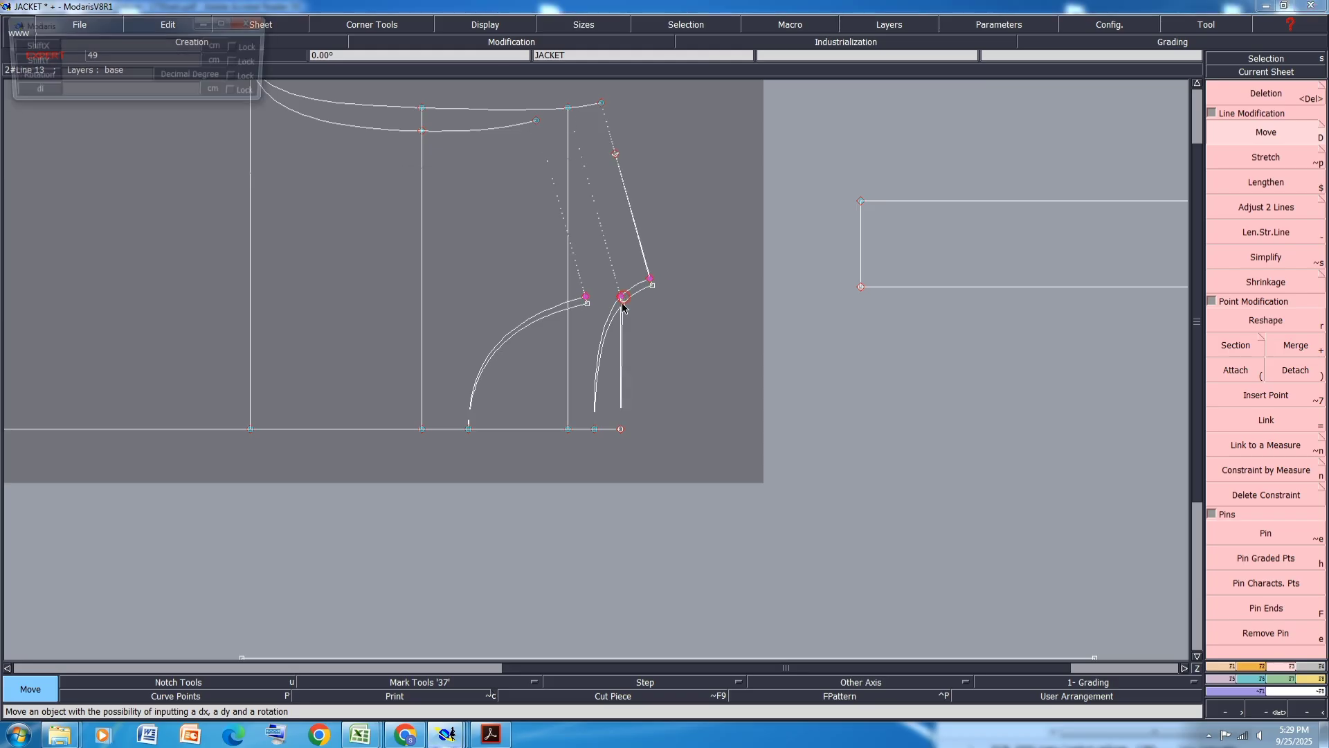
text(-0.50)
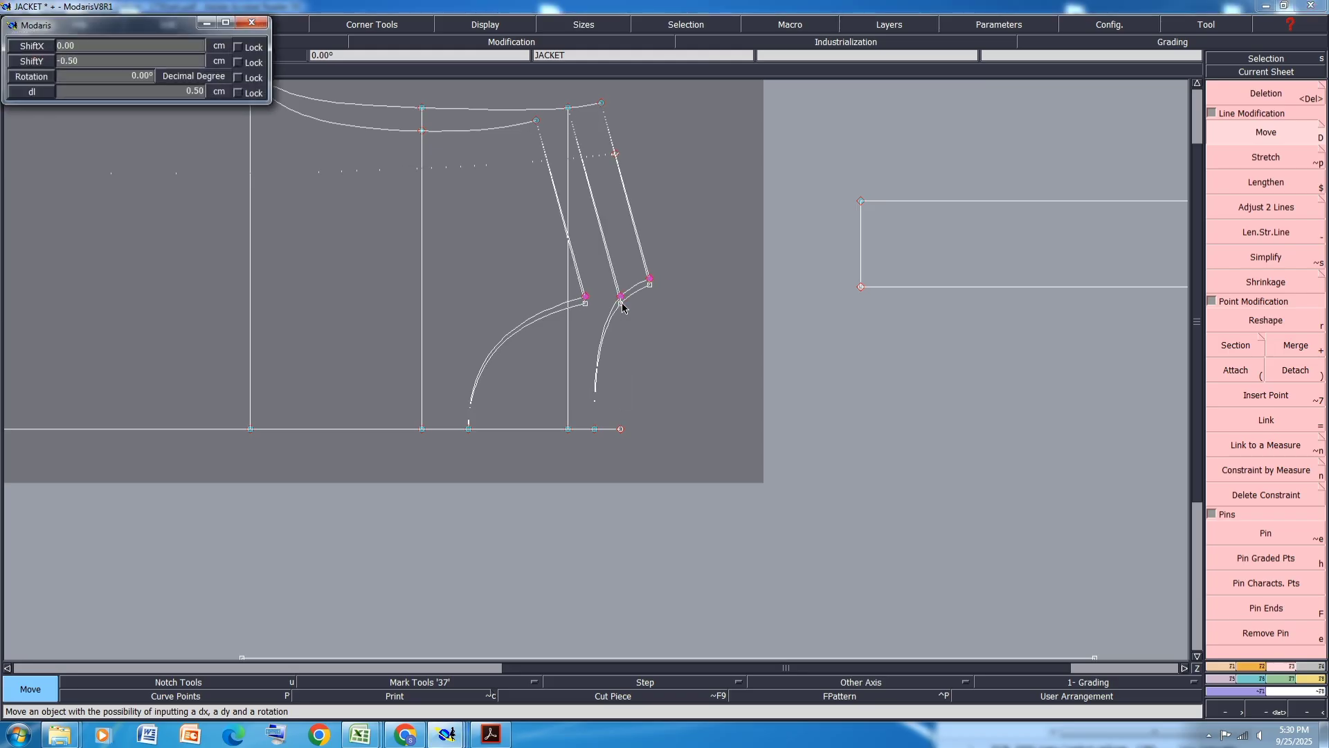
key(Return)
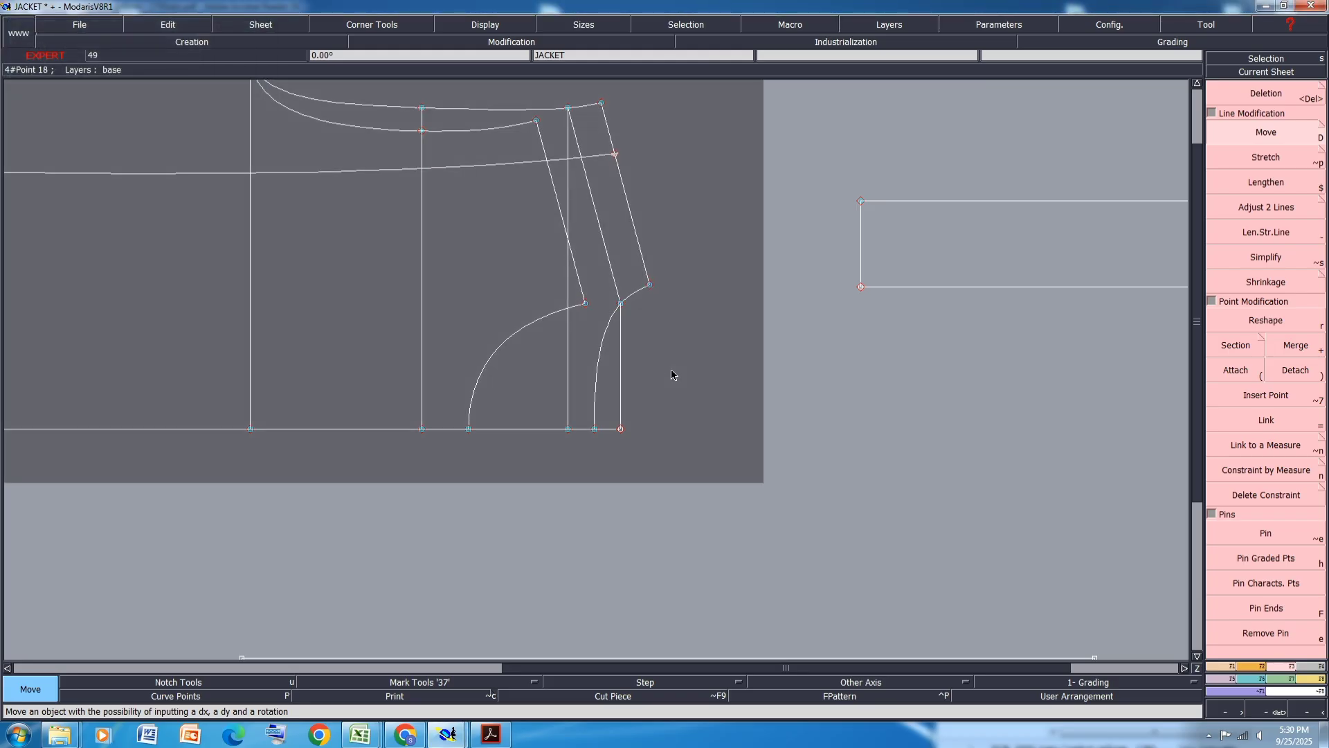
- Create a developed point 0.5 cm along the armhole curve from its lower end
key(d)
click(470, 429)
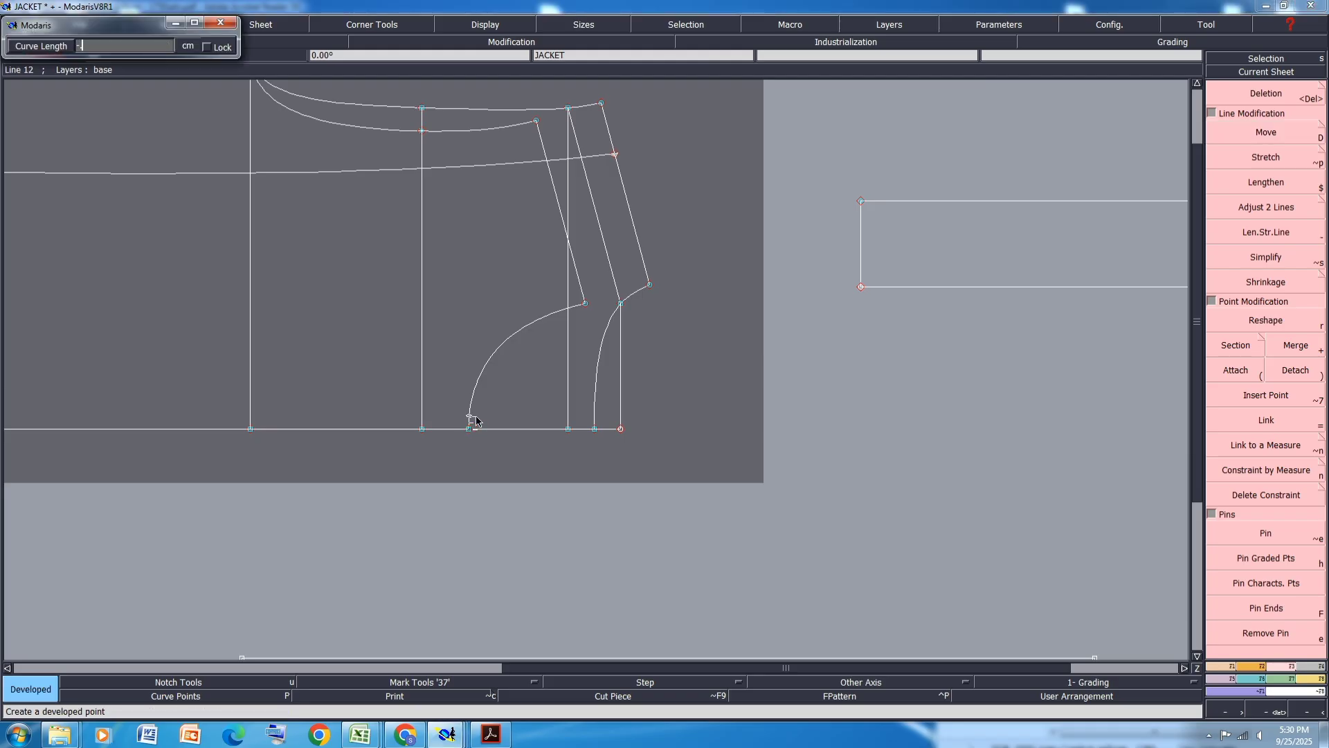
key(Return)
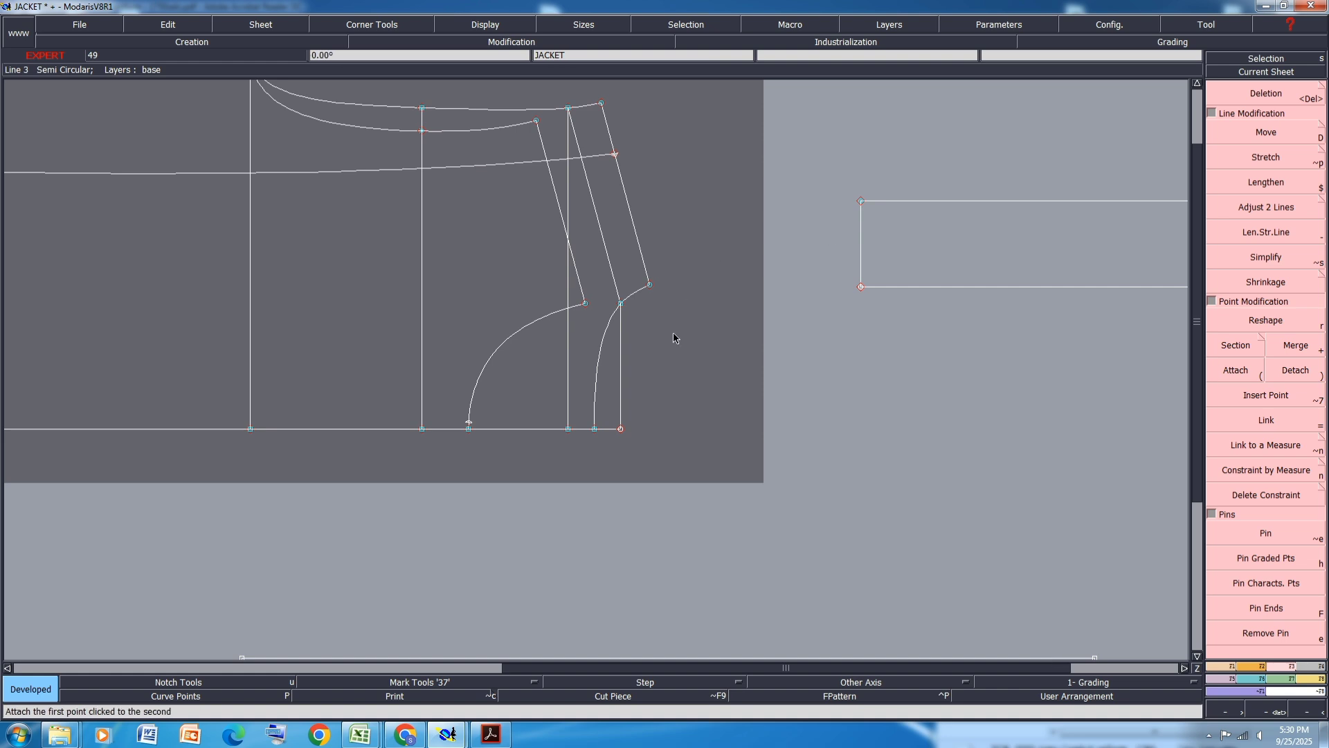
- Measure the lengths of the two armhole curves from their lower ends to their upper points
key(l)
click(1310, 678)
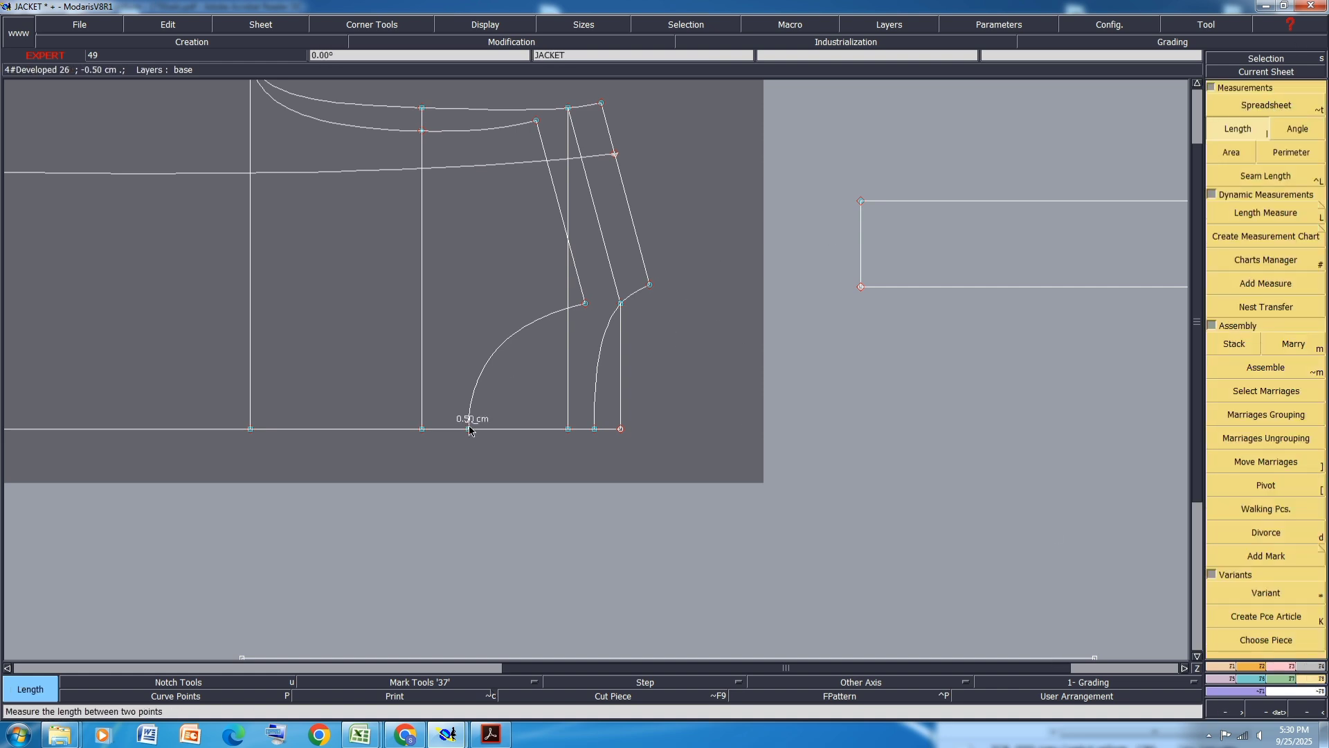
click(469, 422)
click(585, 303)
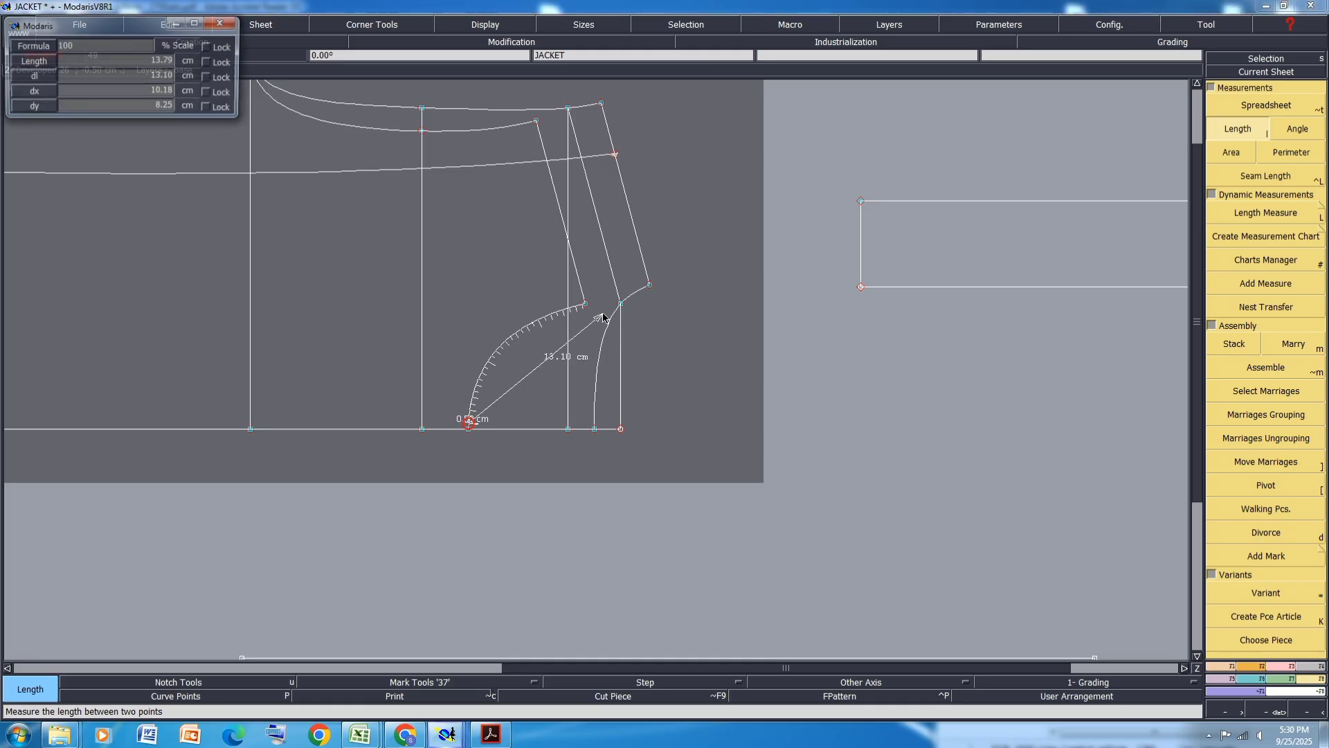
click(649, 285)
click(595, 428)
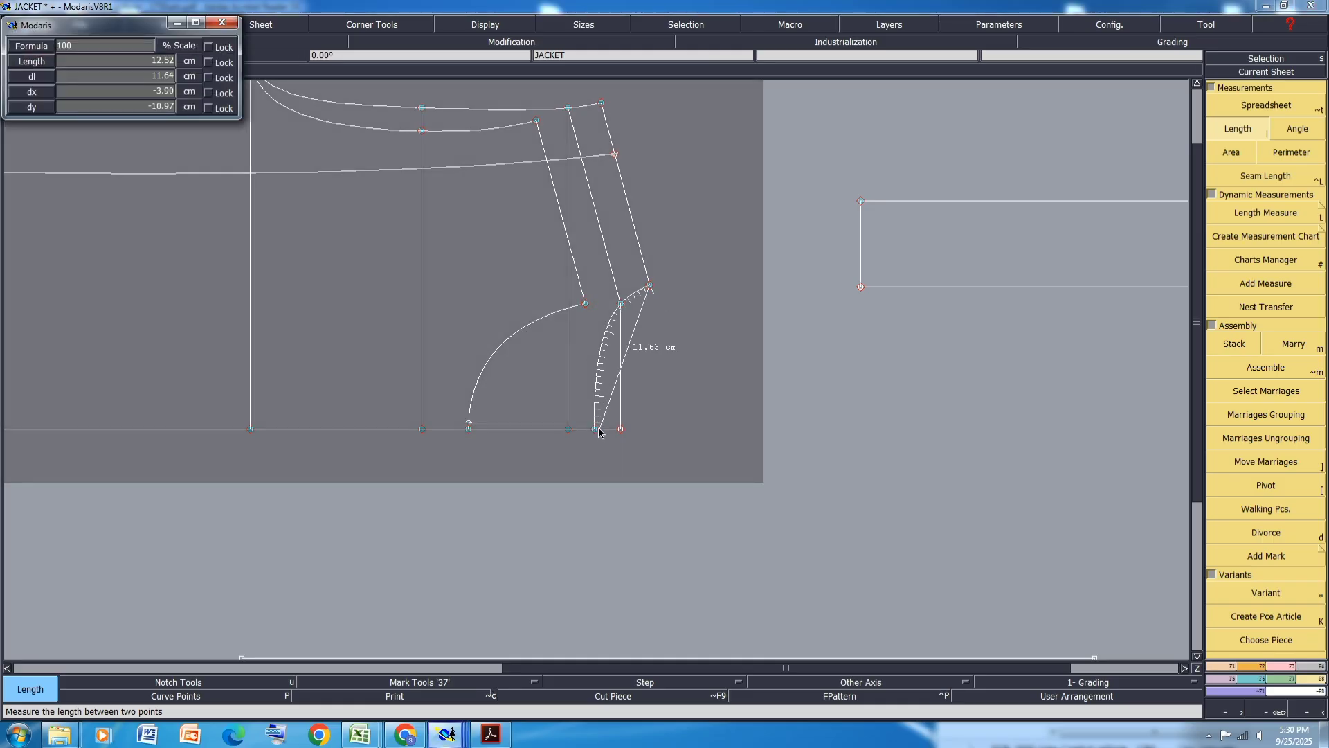
click(594, 429)
- Open the measurement spreadsheet, accumulate the two curve lengths, then empty the table and minimize it
key(alt+t)
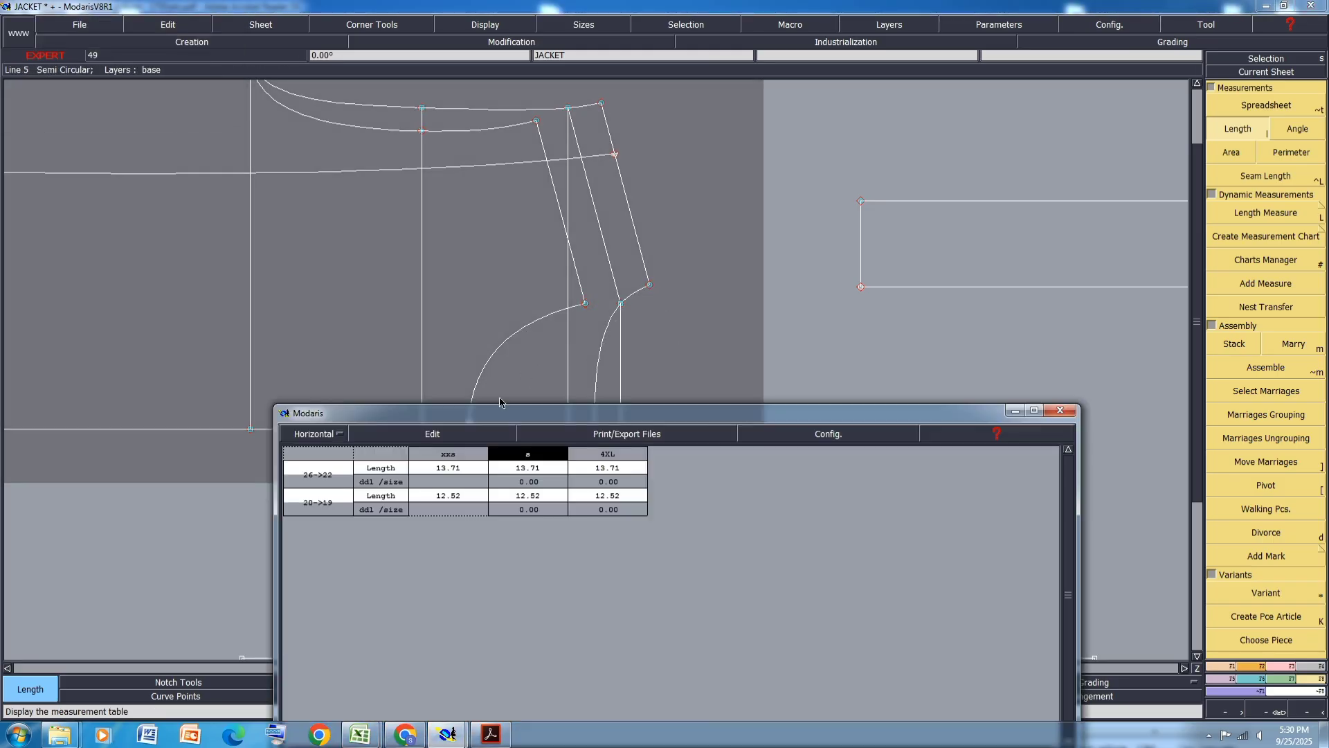
click(413, 441)
click(389, 479)
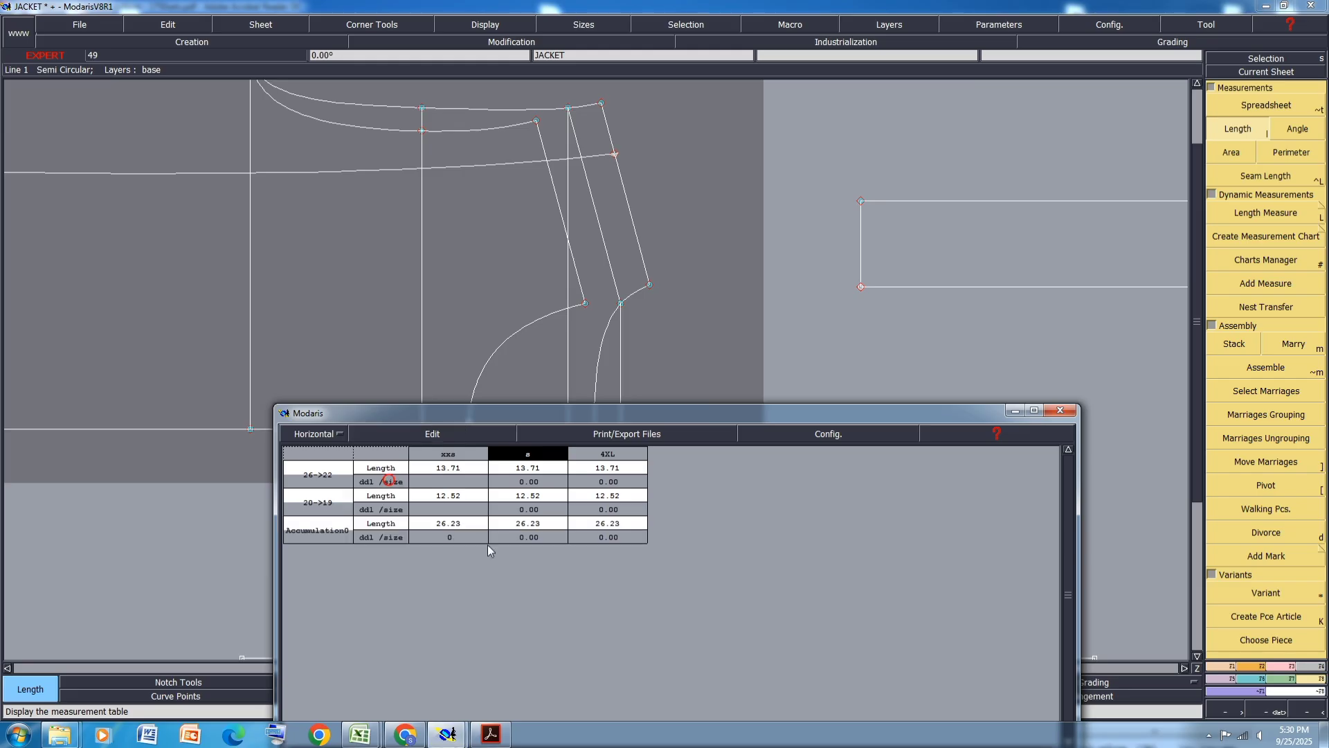
click(414, 433)
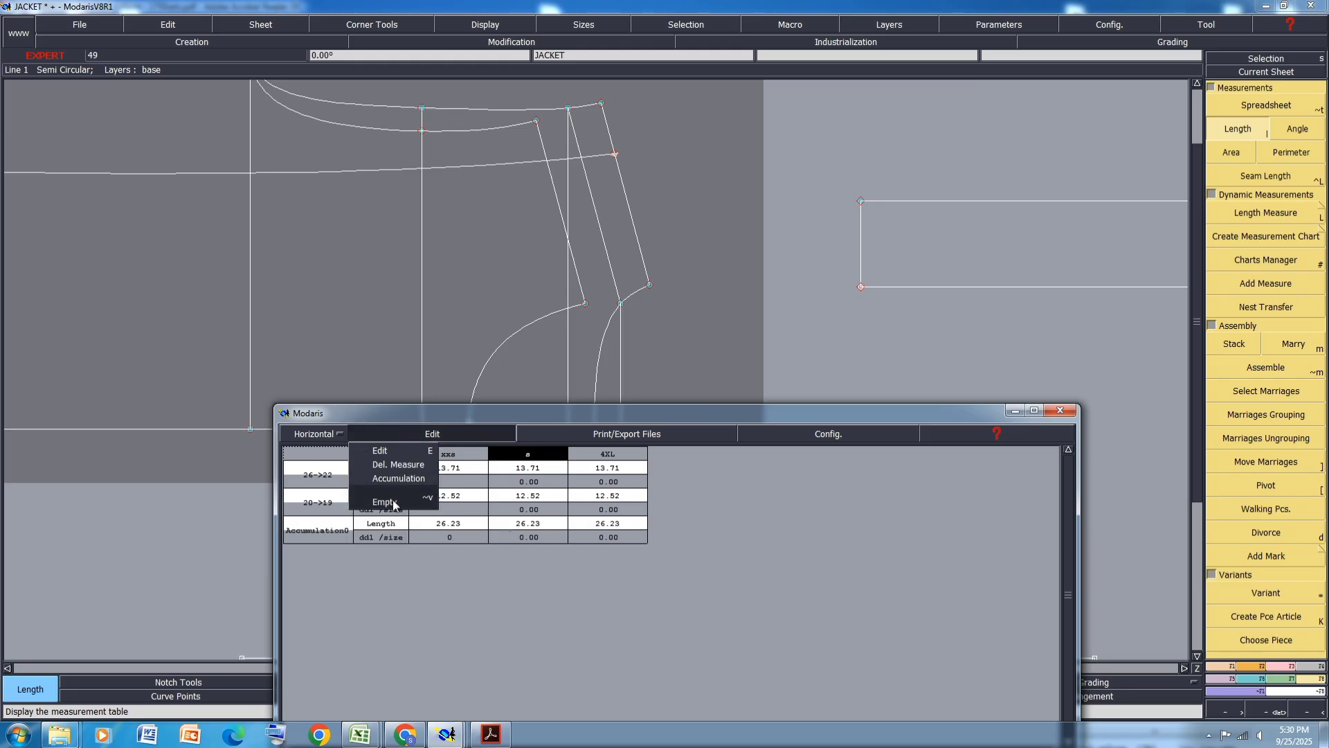
click(393, 500)
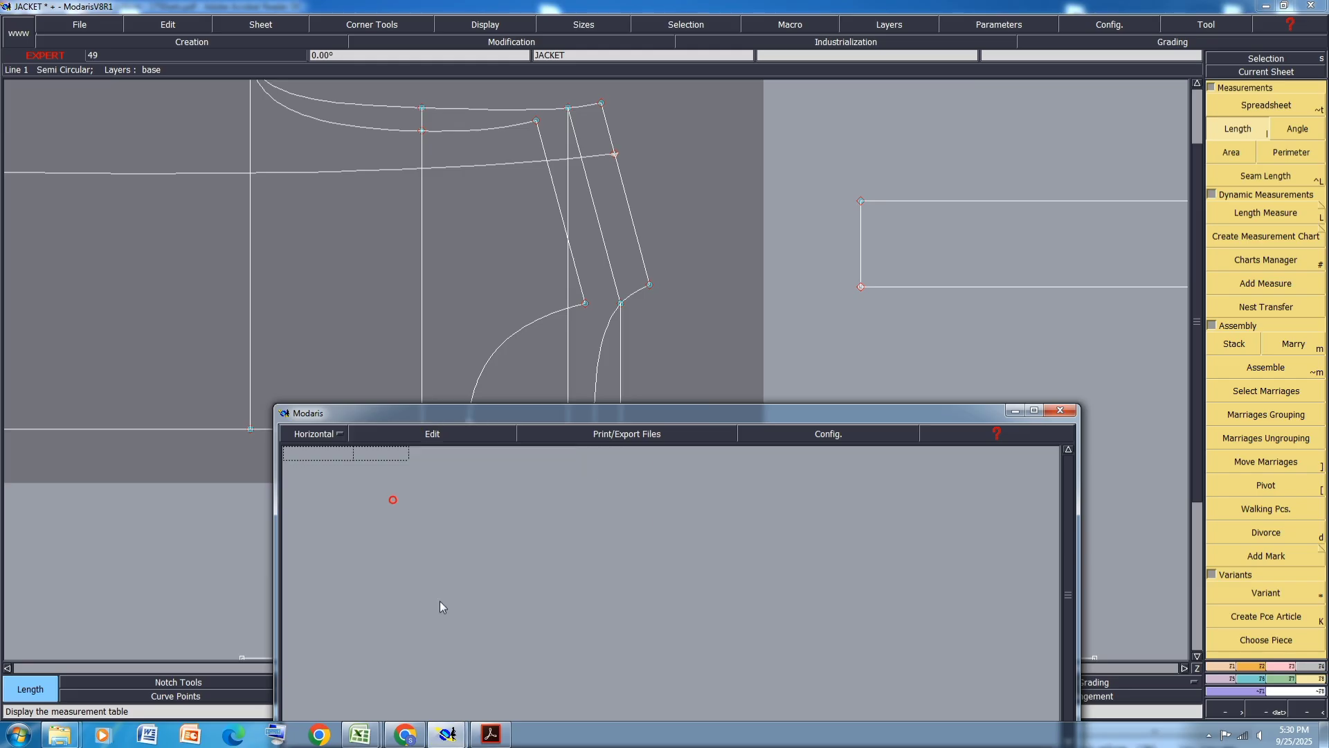
click(1015, 412)
- Add a dynamic length measure along the strap's top edge from the left corner to the middle seam
scroll(503, 269, down, 3)
scroll(690, 262, up, 3)
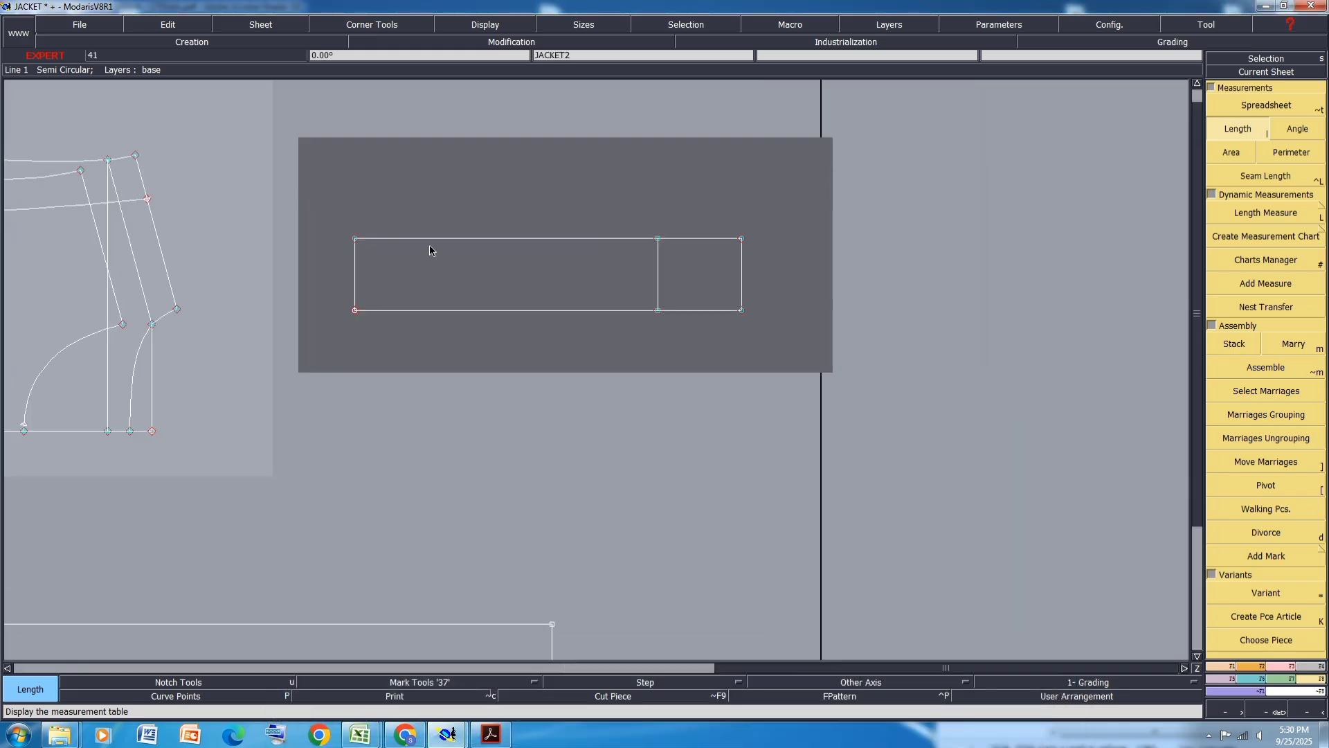
key(shift+l)
click(355, 239)
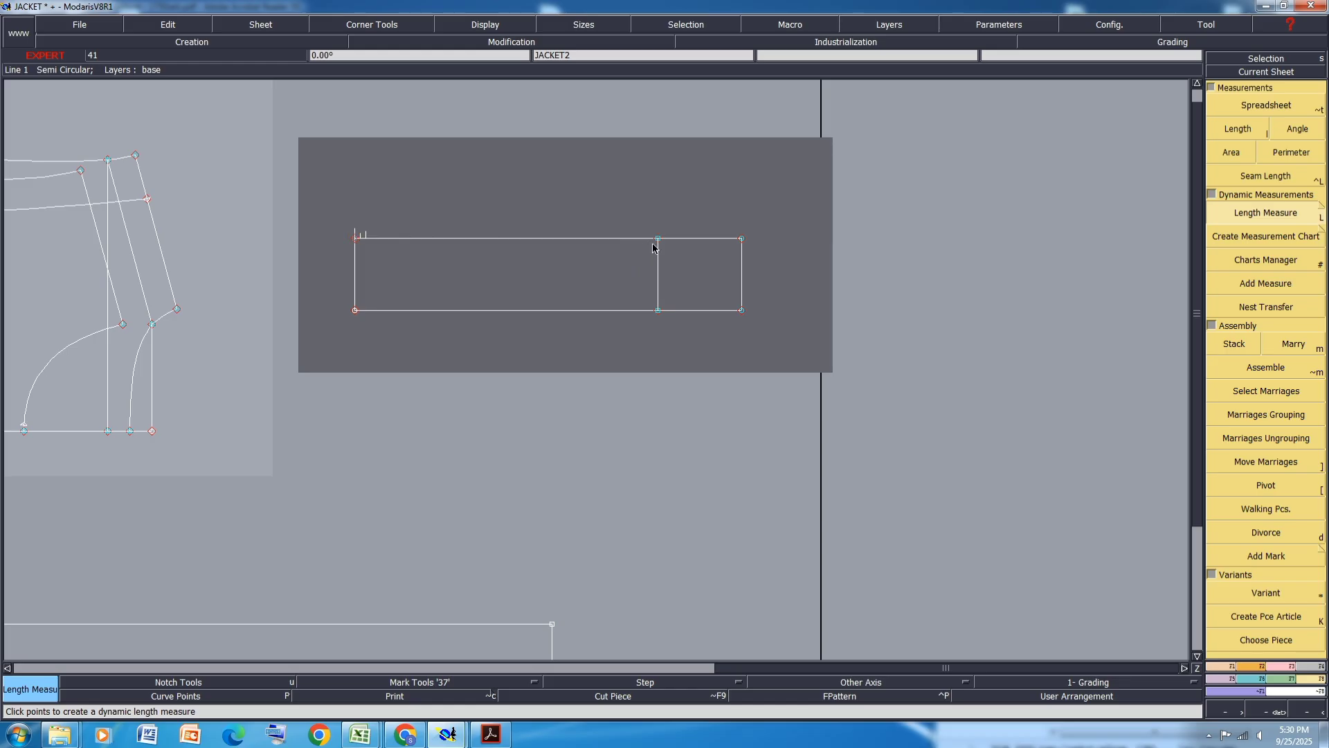
click(657, 246)
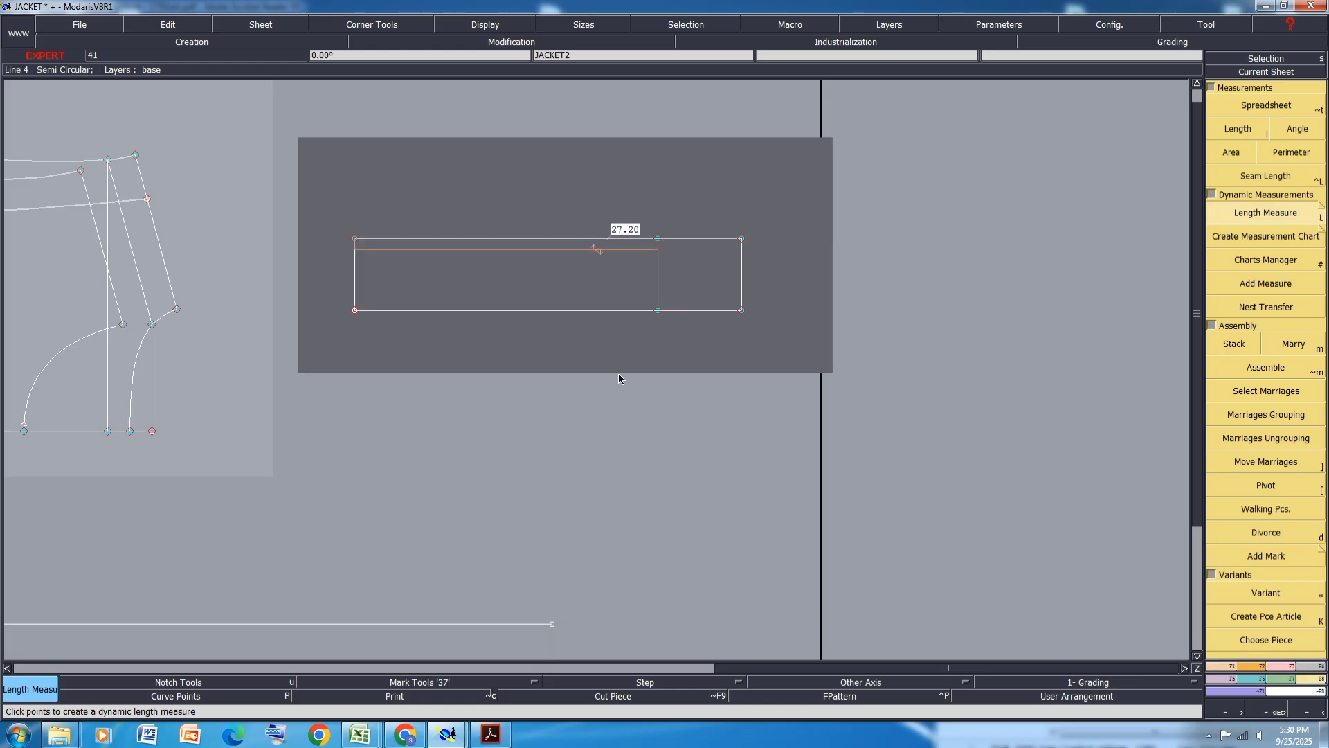
- Select the strap's middle and right edges and move them -1 cm along X
drag(777, 191, 605, 380)
click(1286, 666)
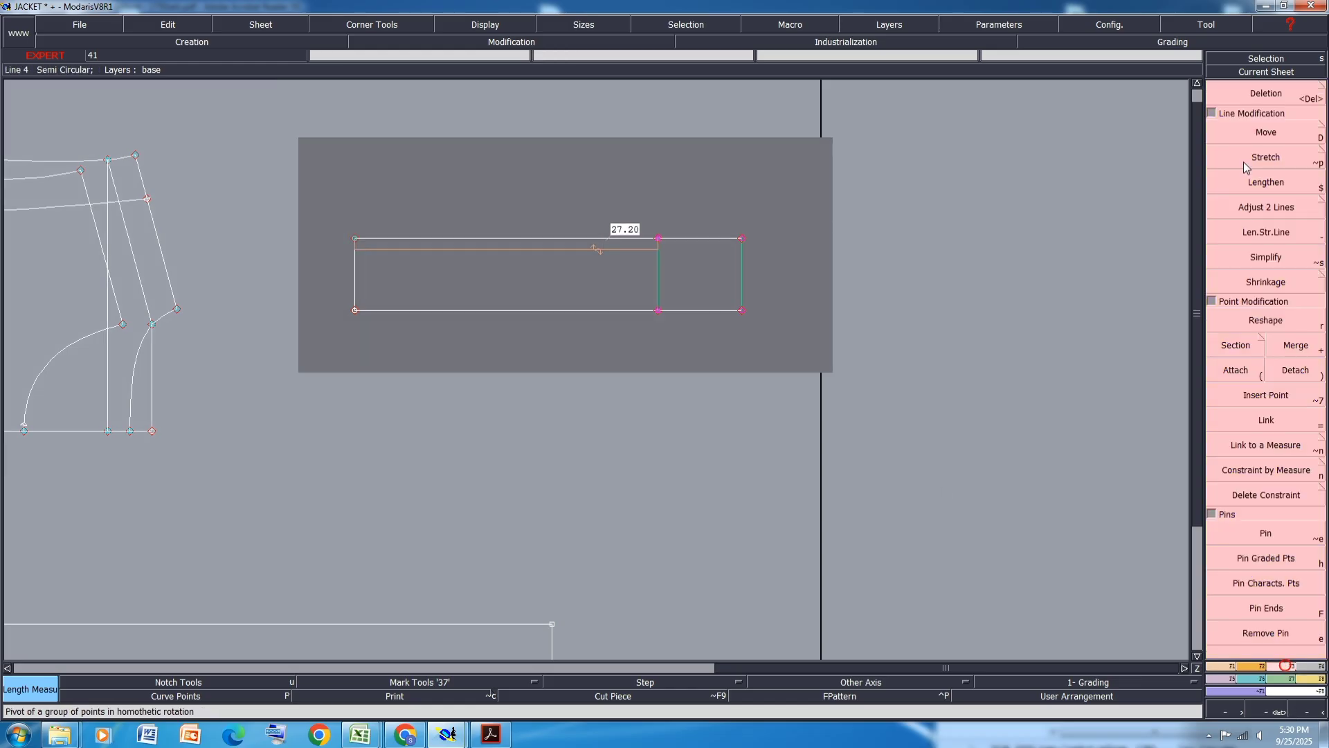
click(1266, 132)
click(657, 310)
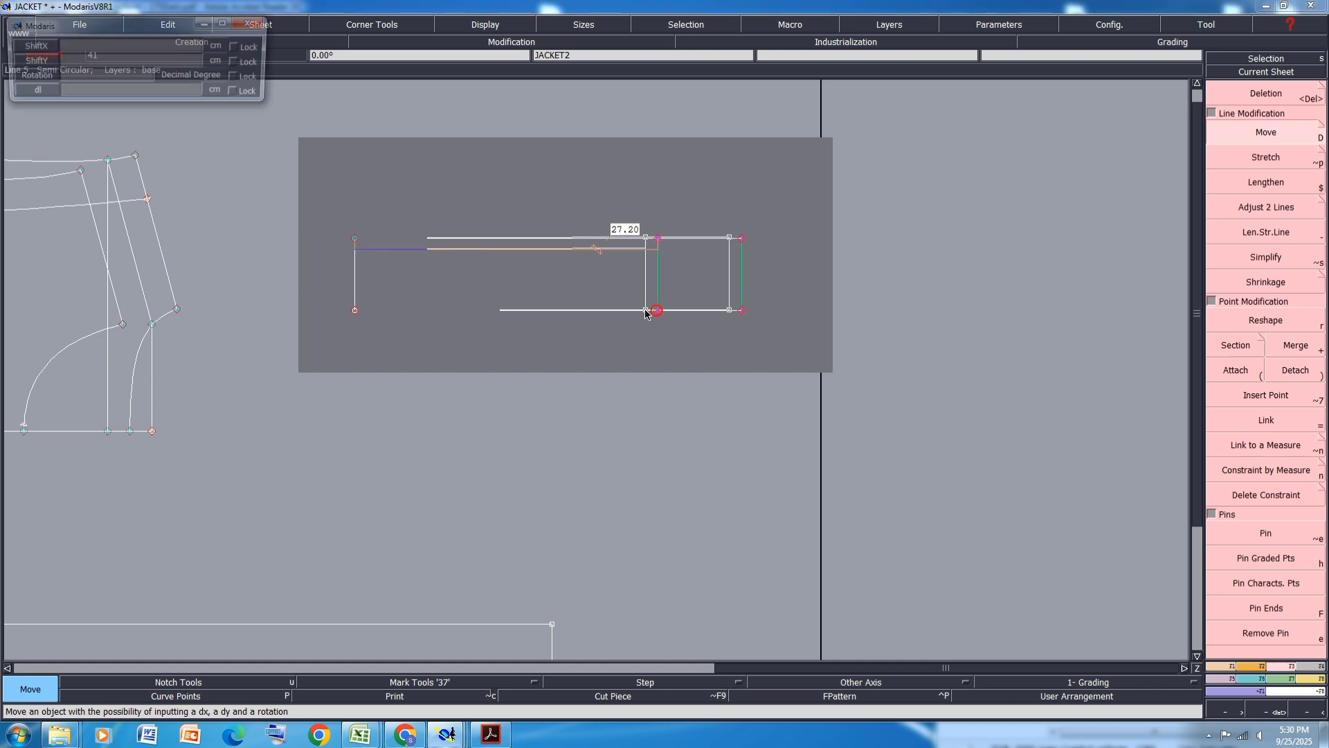
key(Down)
text(-1)
key(Down)
text(0)
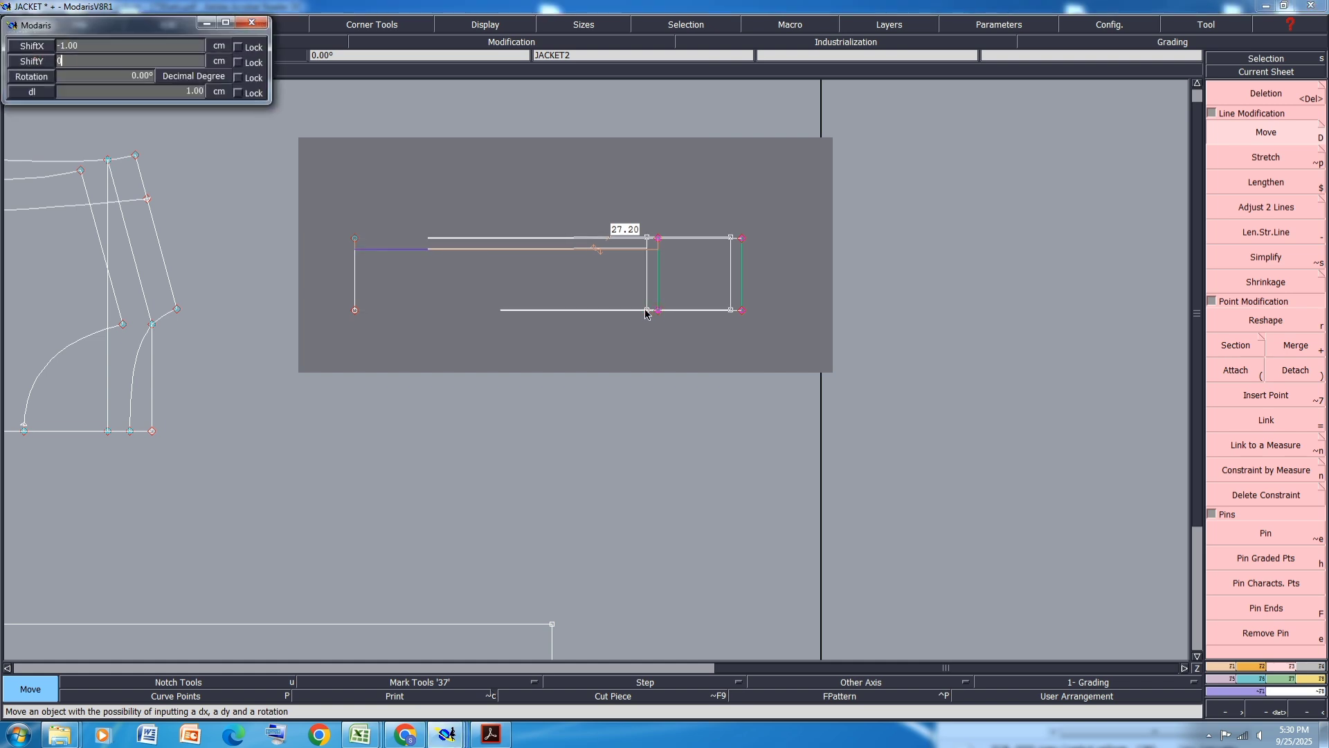
key(Return)
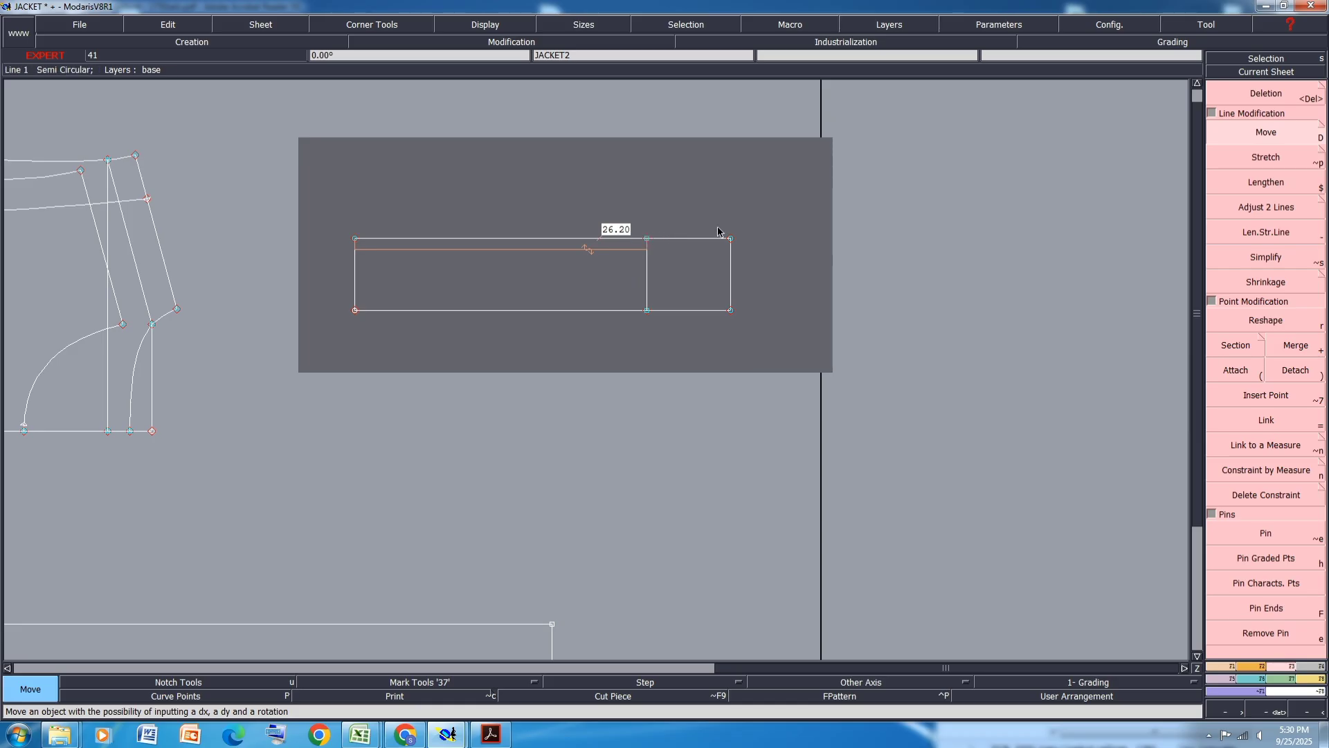
- Select the strap's right end edge and move it 1.5 cm along X
drag(772, 191, 700, 403)
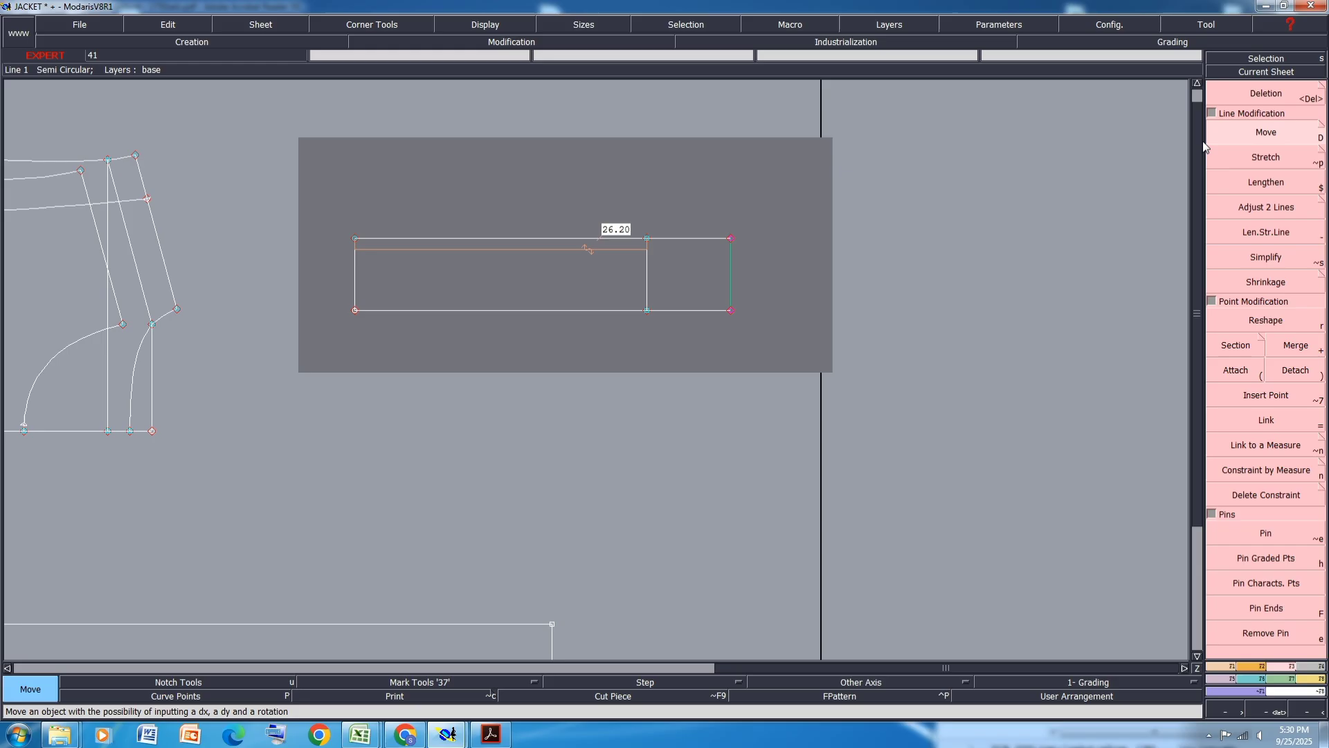
click(732, 243)
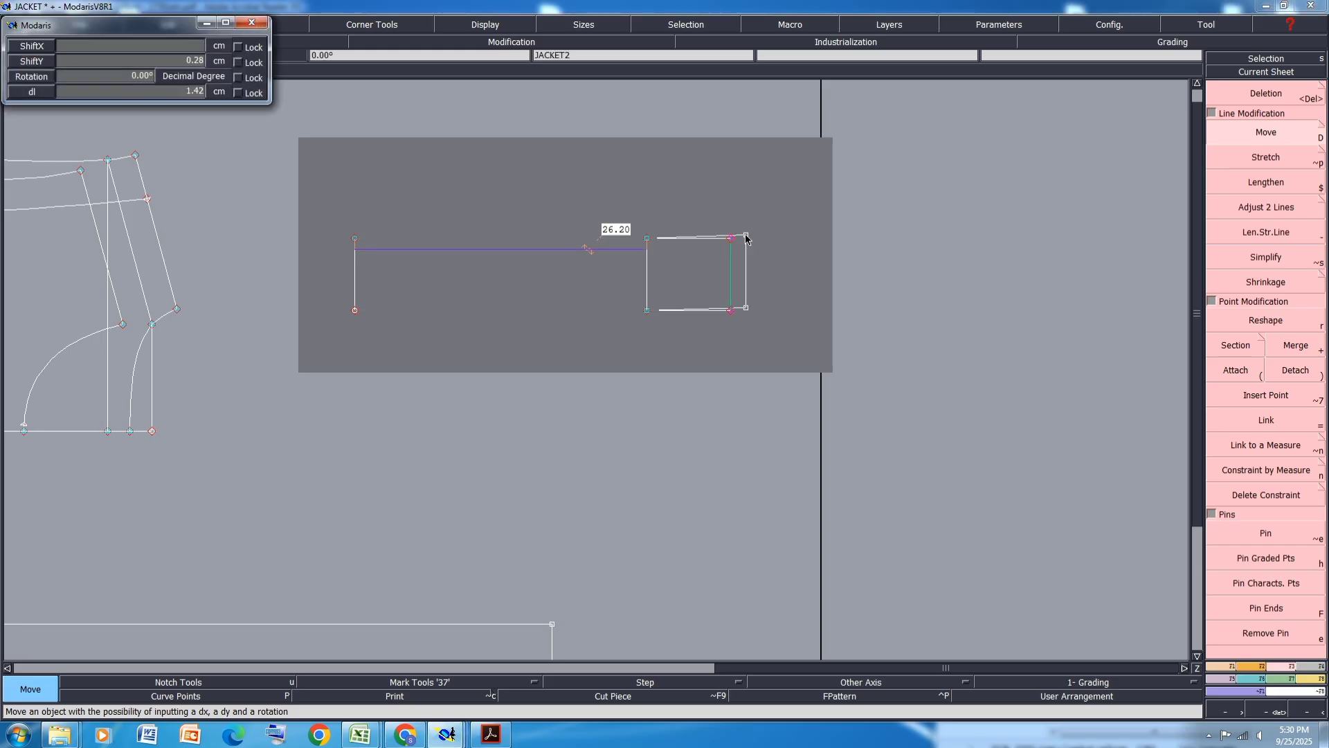
key(Down)
text(1)
key(Down)
text(0)
key(Return)
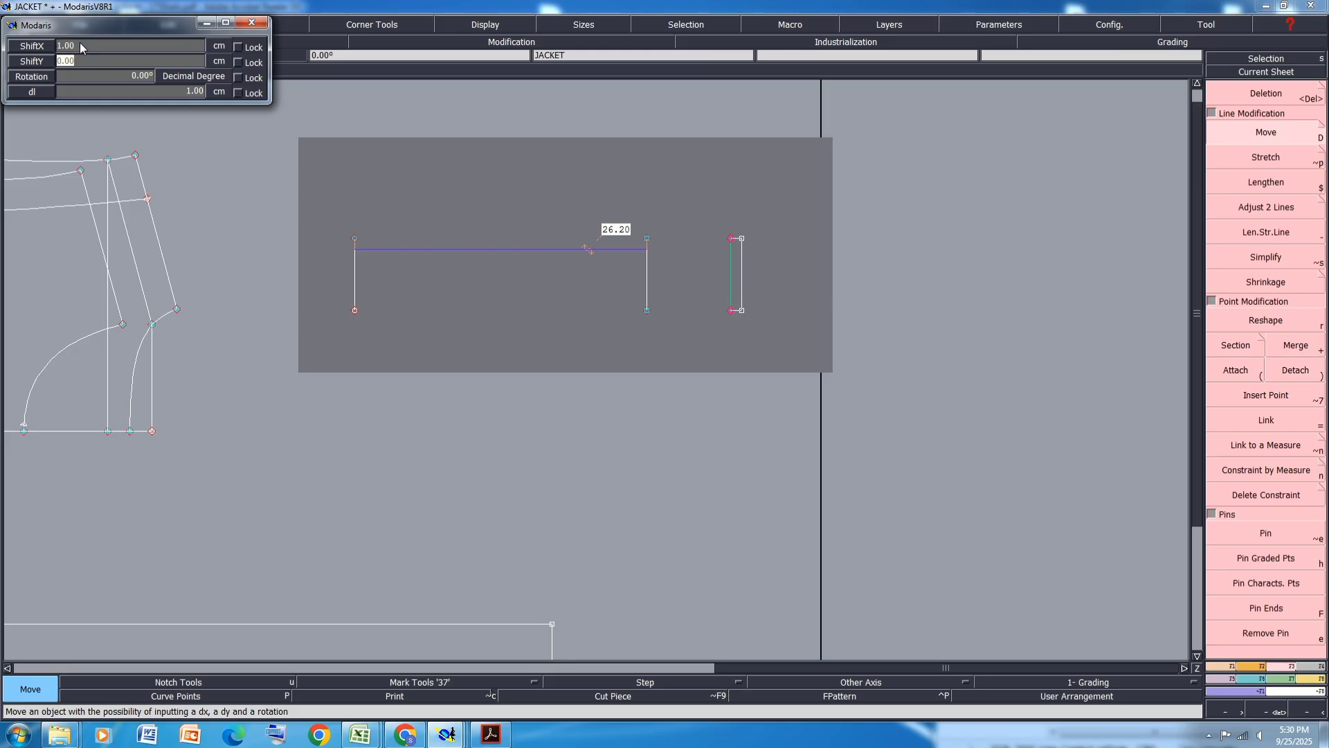
text(1.5)
key(Return)
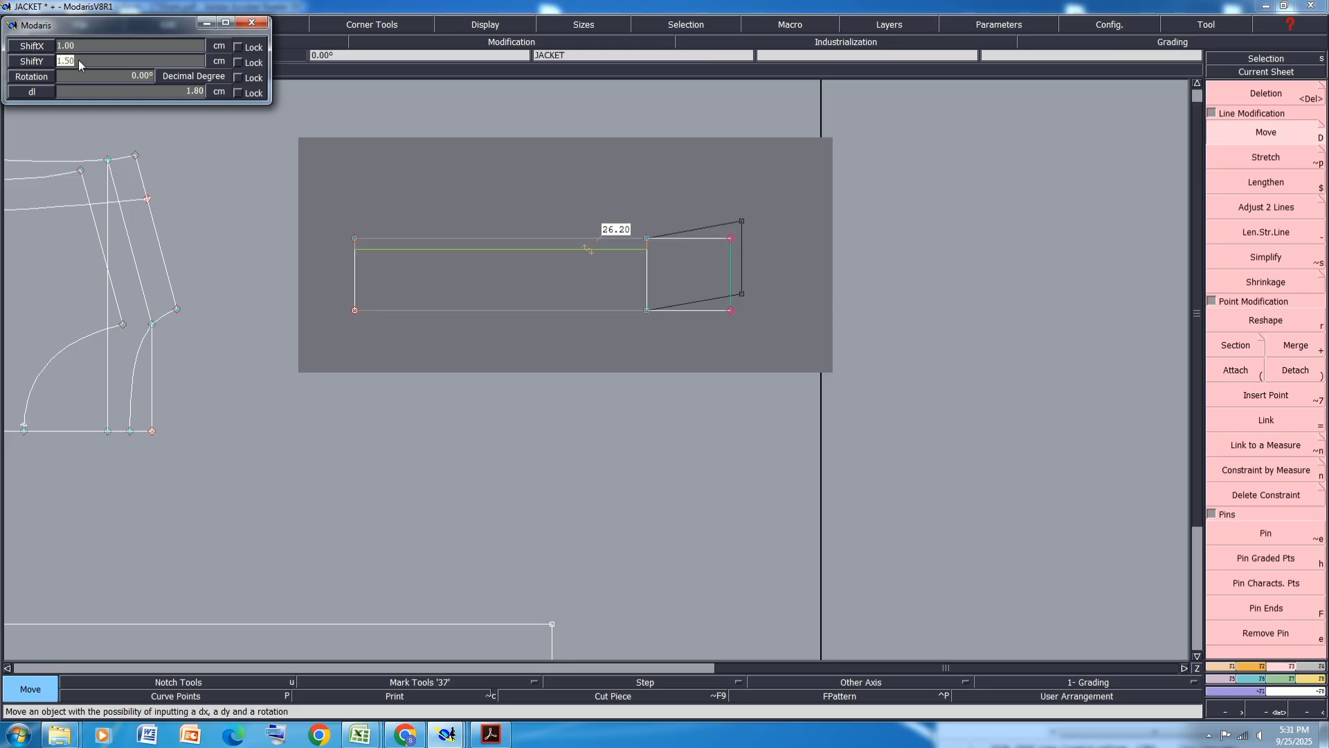
click(78, 59)
text(0)
key(Return)
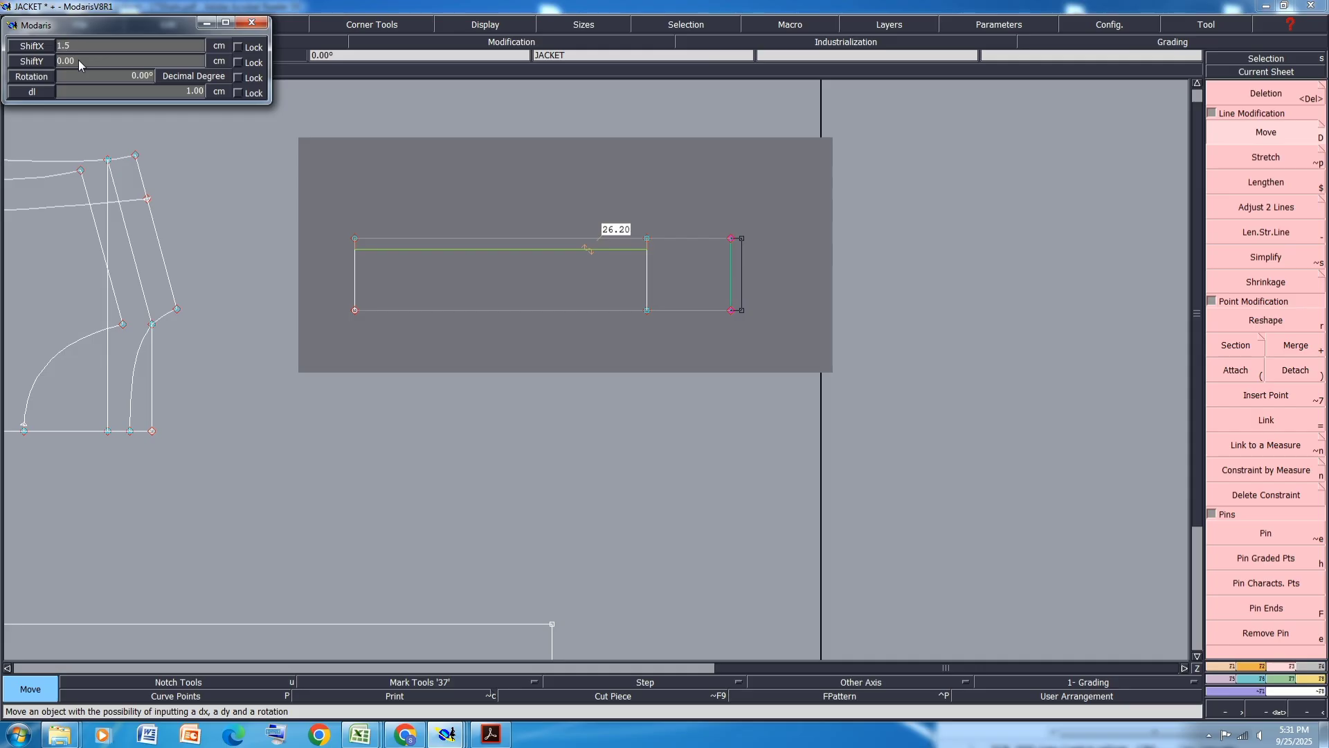
text(1.5)
key(Return)
click(524, 347)
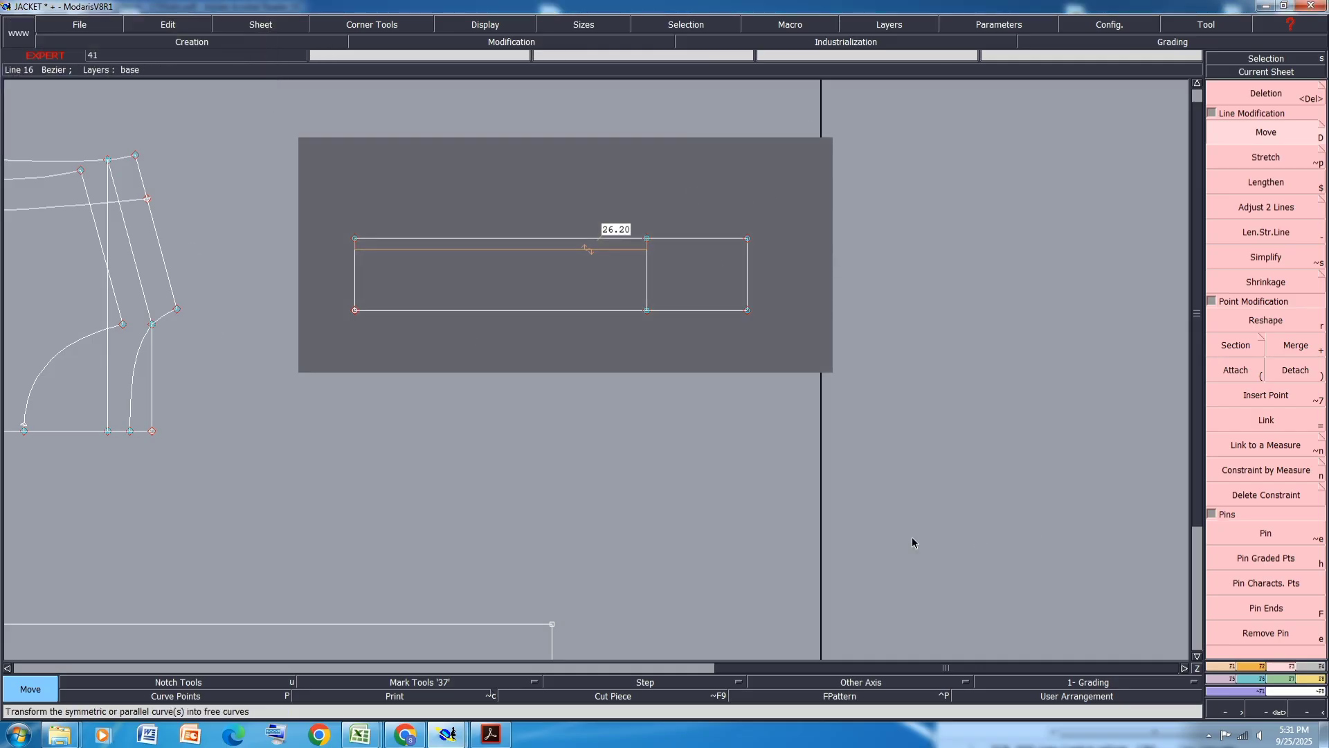
- Measure the two top-edge segments of the strap and accumulate them in the measurement spreadsheet
key(l)
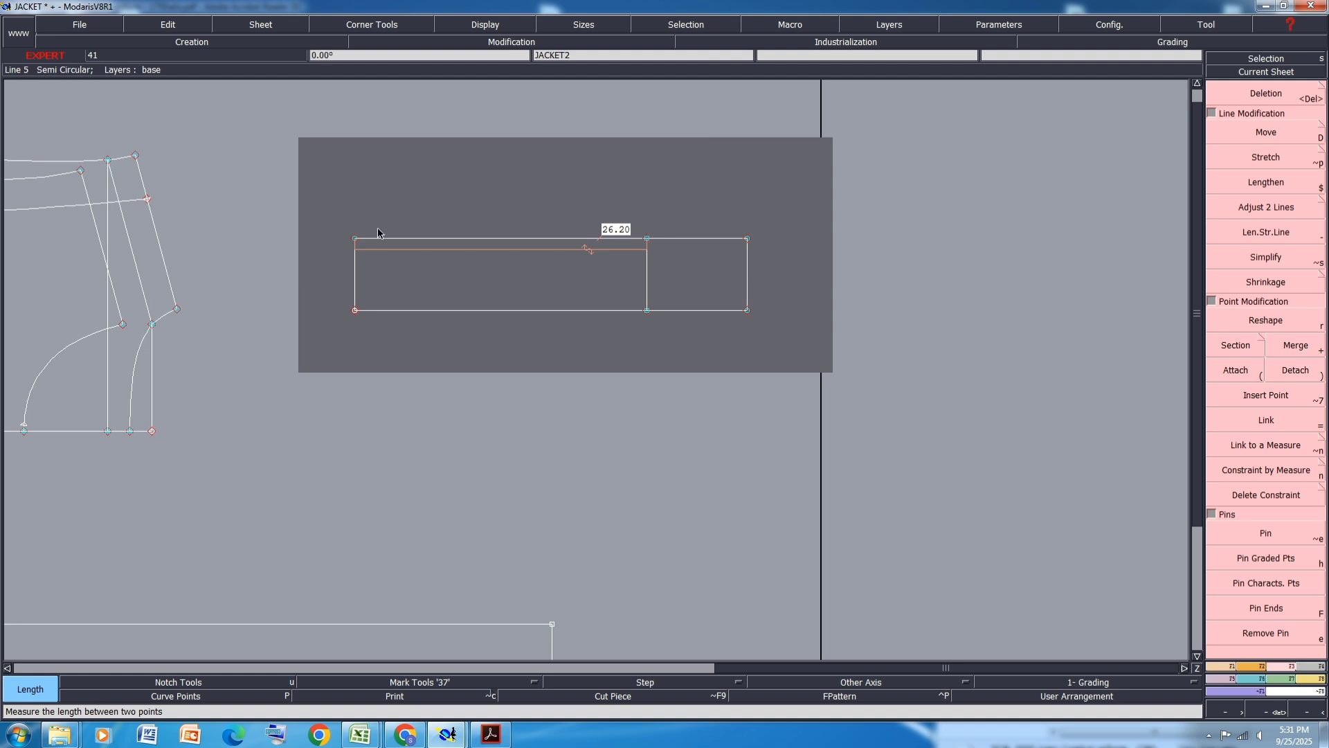
click(355, 241)
click(647, 238)
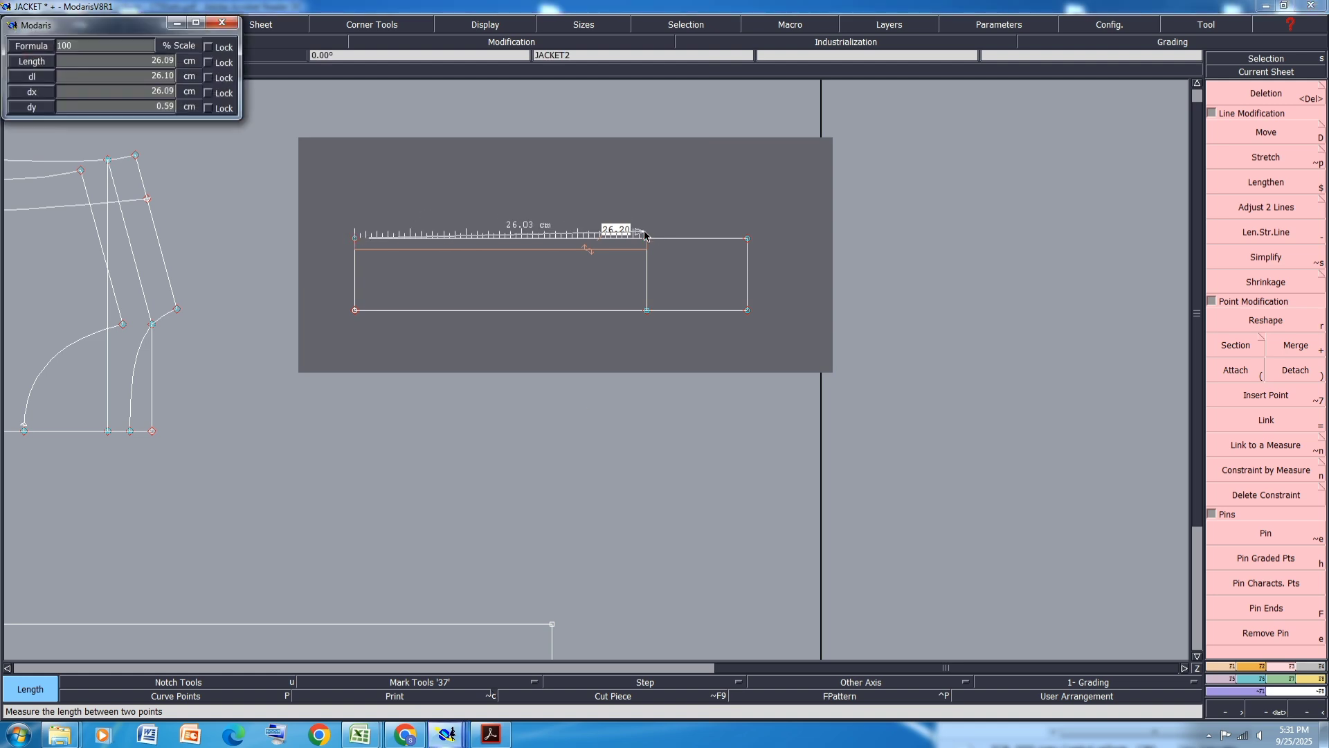
click(748, 239)
click(355, 239)
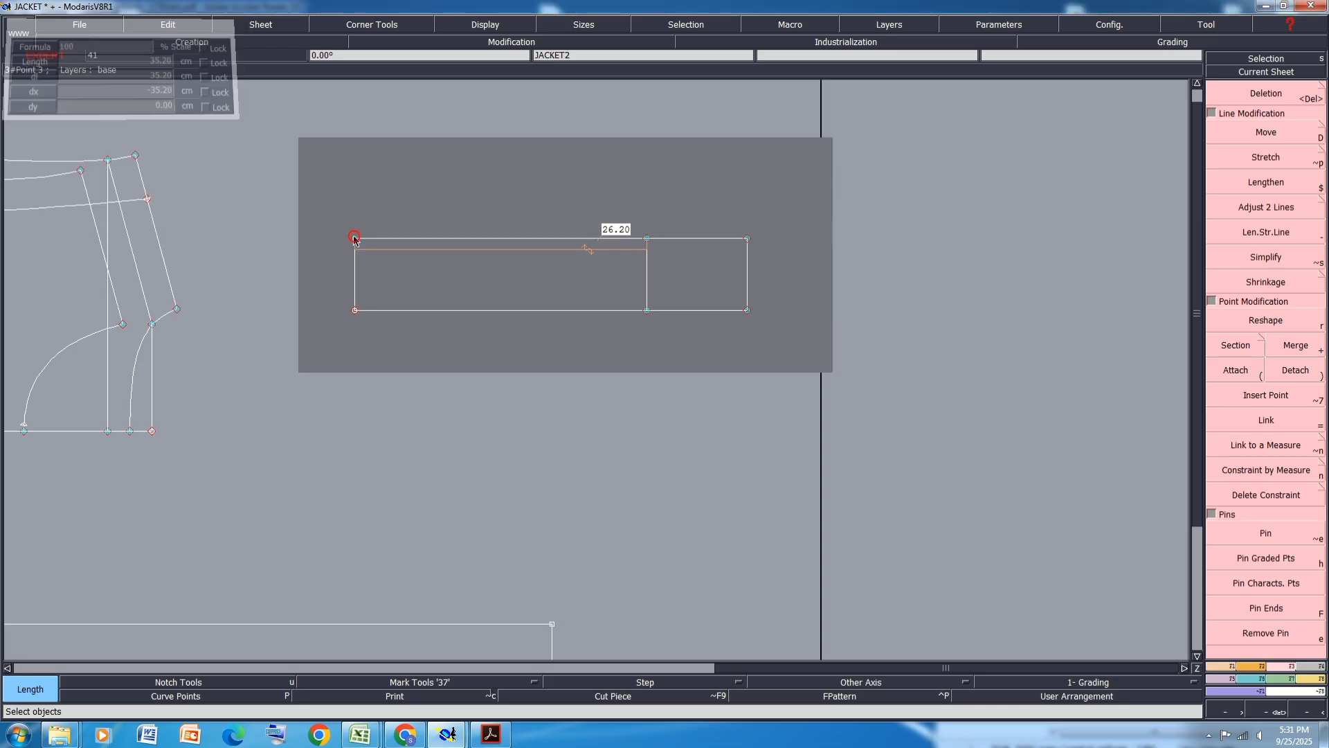
right_click(355, 241)
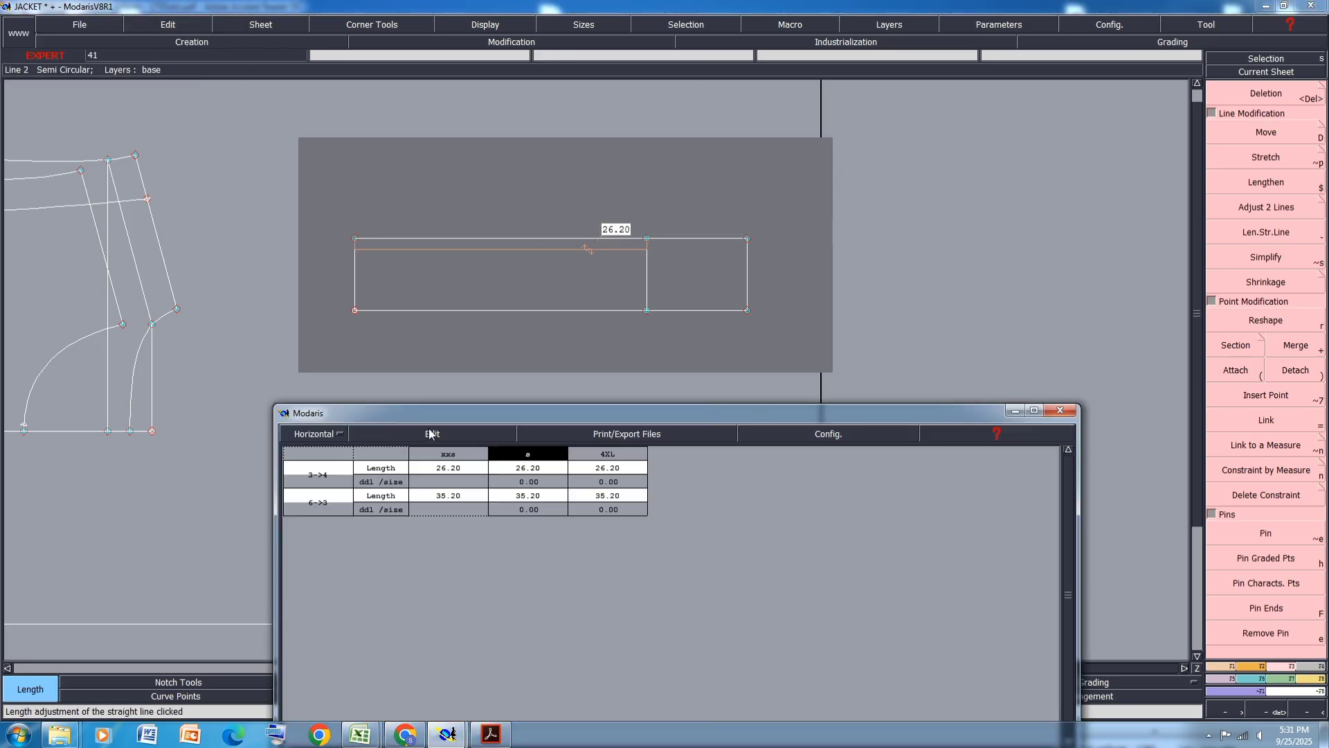
click(425, 436)
click(402, 480)
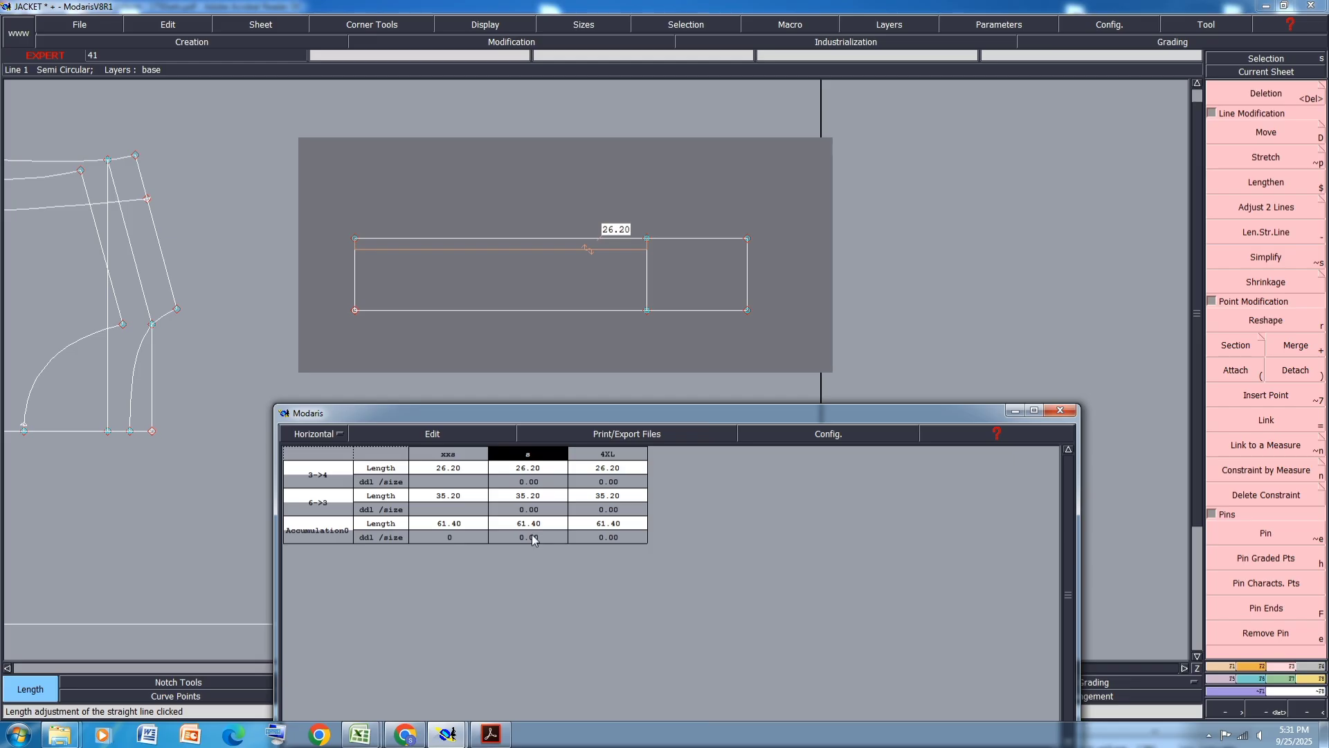
- Select the strap's middle and right edges and move them a small amount along X
click(785, 219)
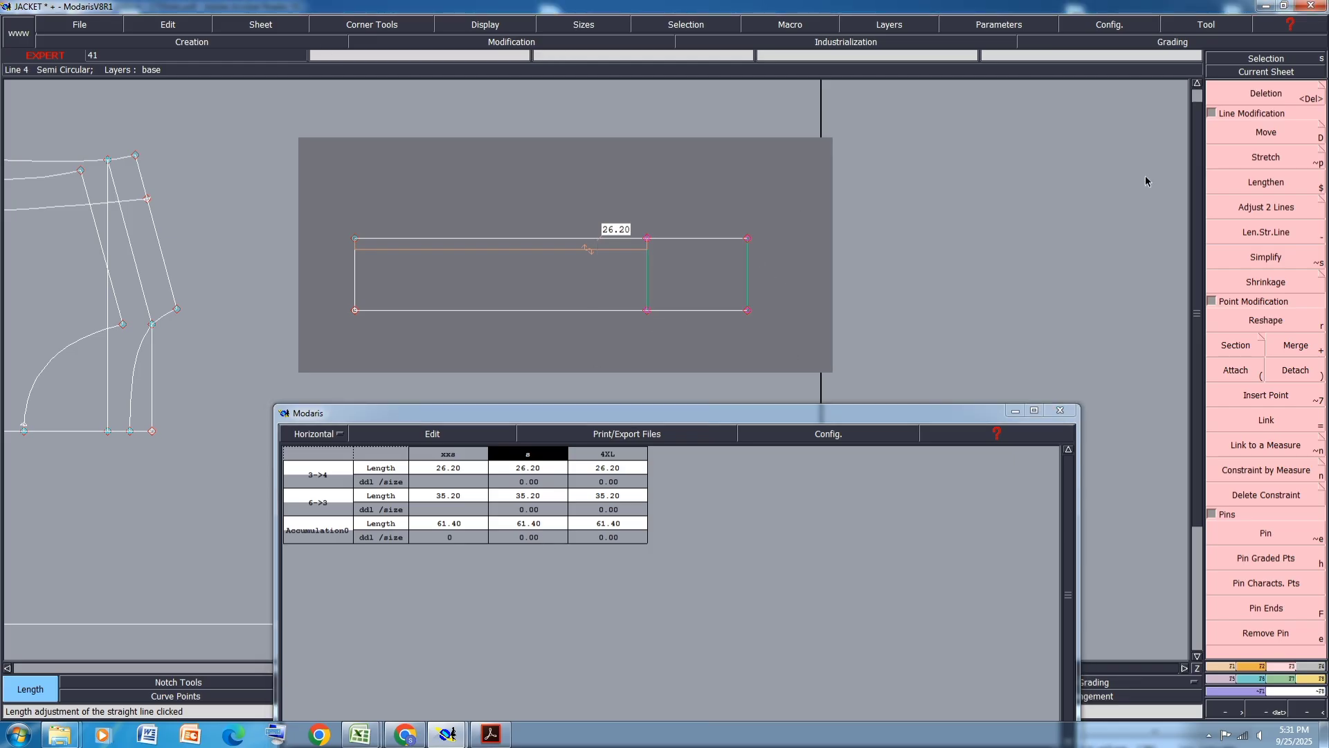
click(1266, 131)
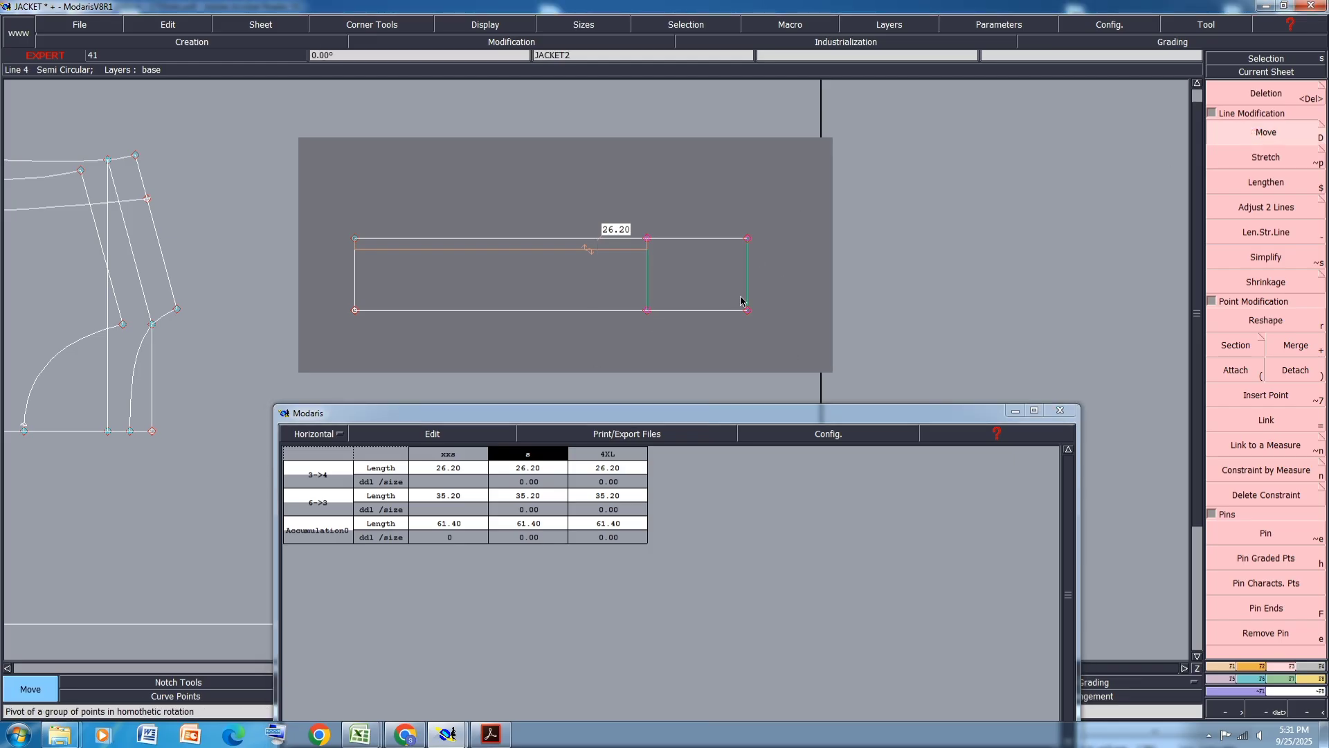
click(648, 312)
text(20)
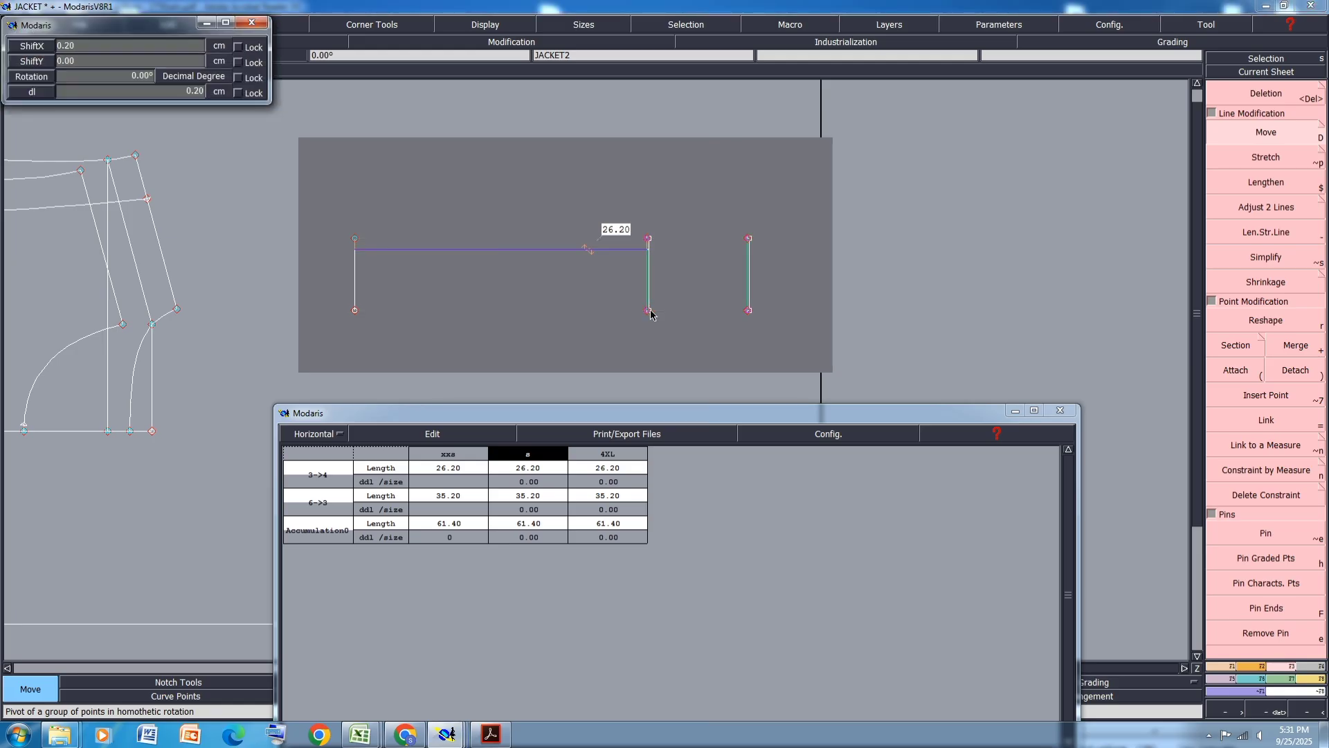
key(Return)
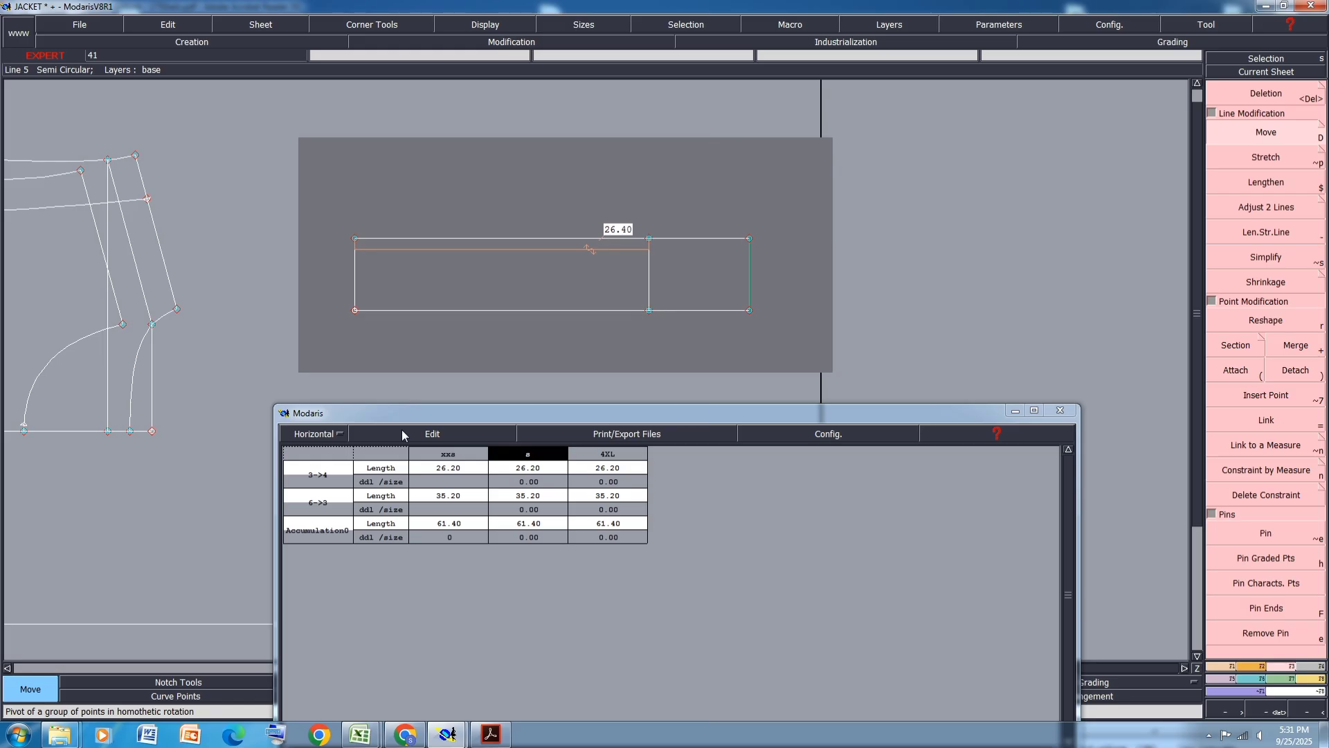
- Move the strap's middle and right edges a further small amount along X
drag(768, 202, 616, 359)
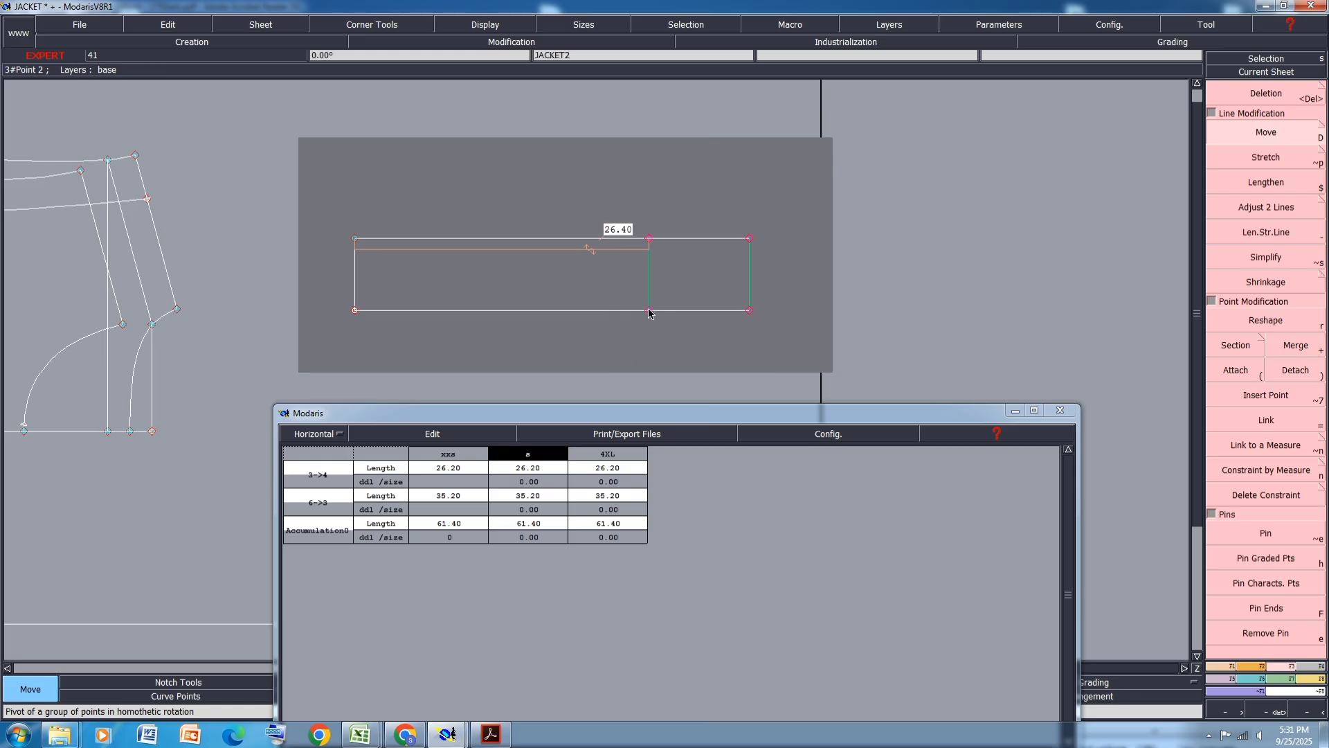
click(648, 313)
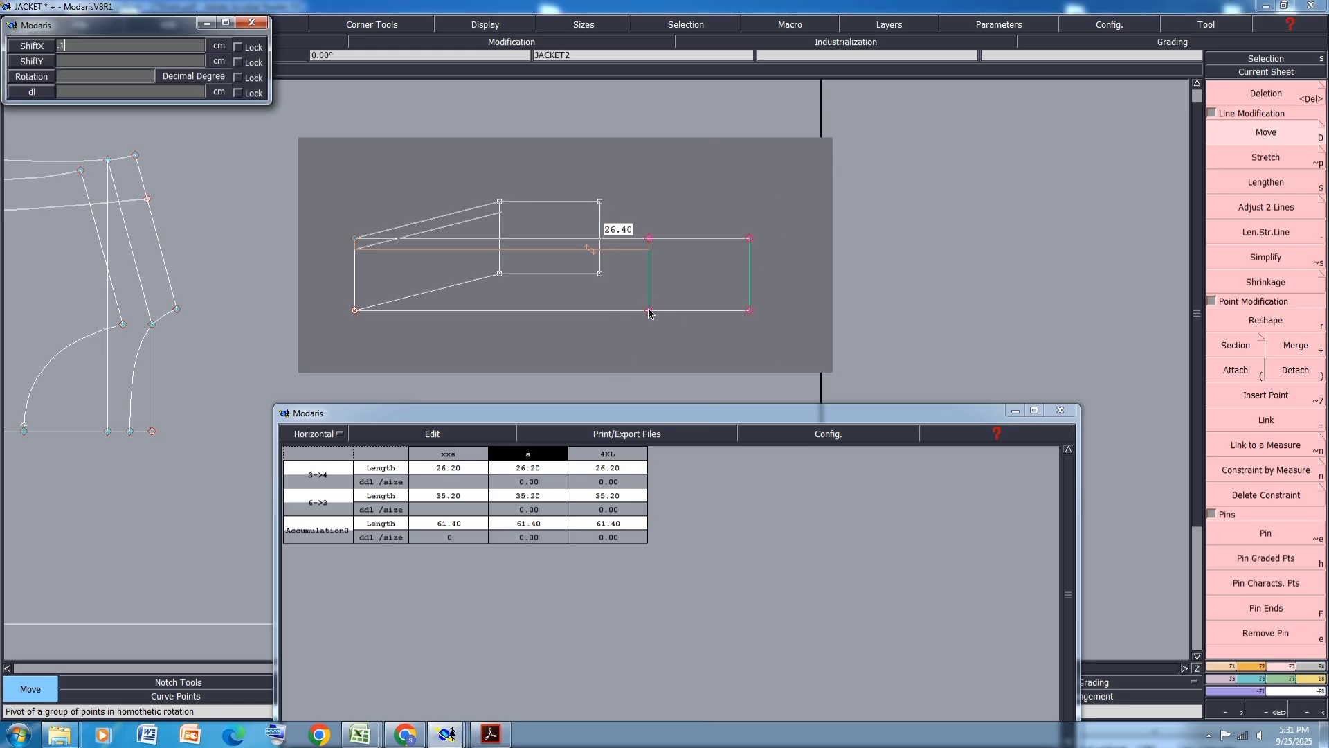
key(Down)
text(0)
key(Return)
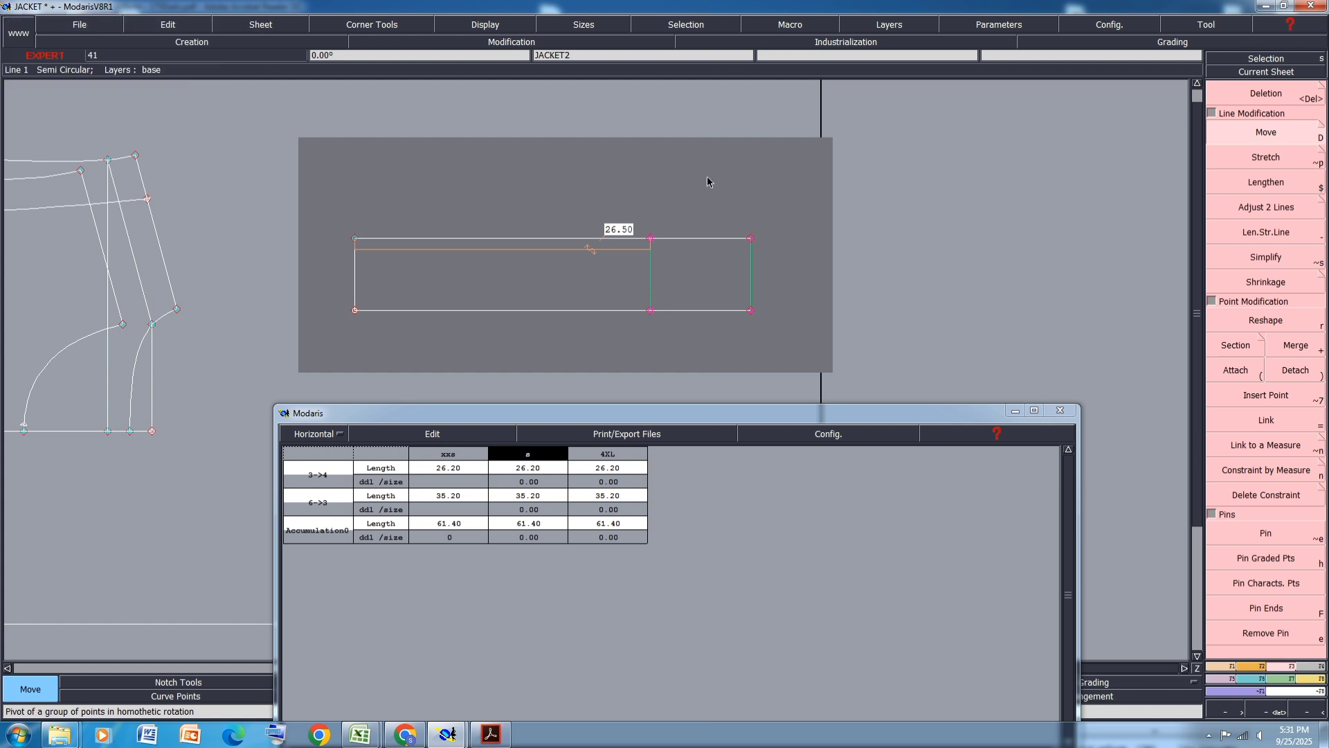
click(708, 181)
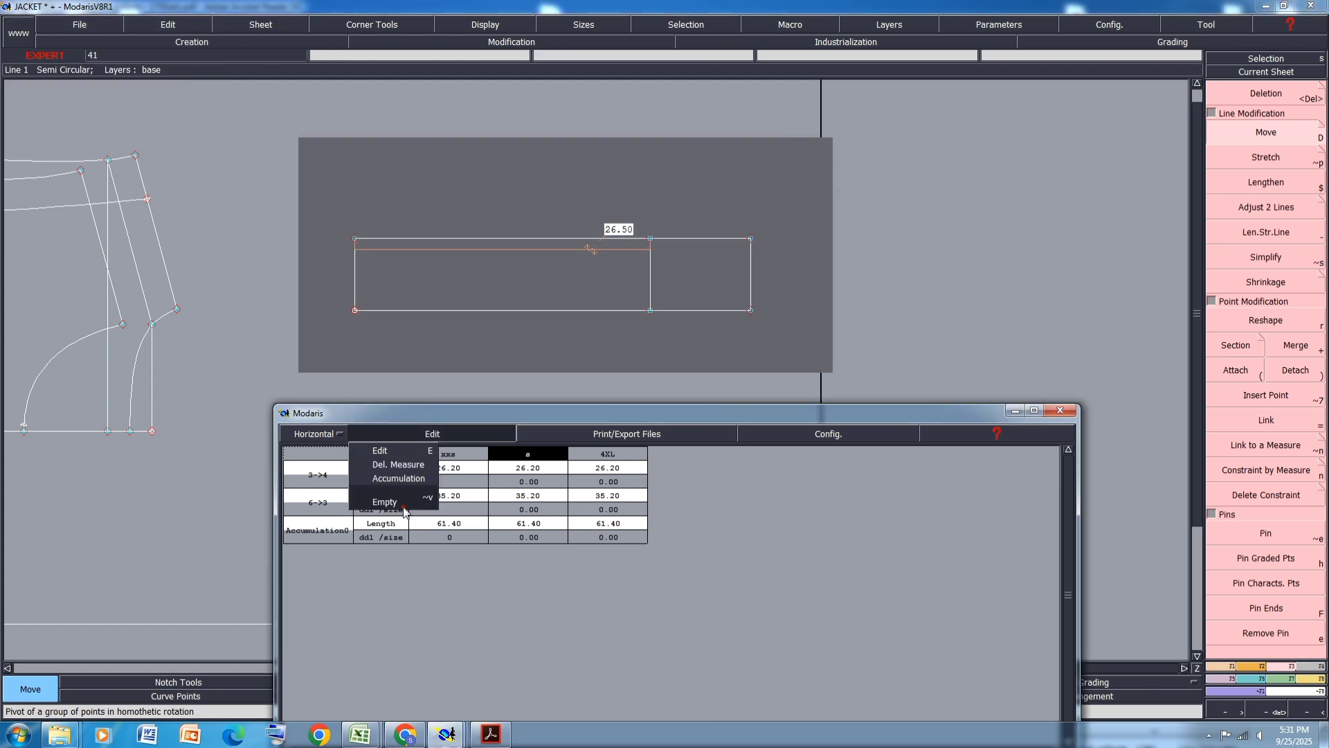
- Empty the measurement spreadsheet and close its window
click(385, 502)
drag(565, 415, 536, 210)
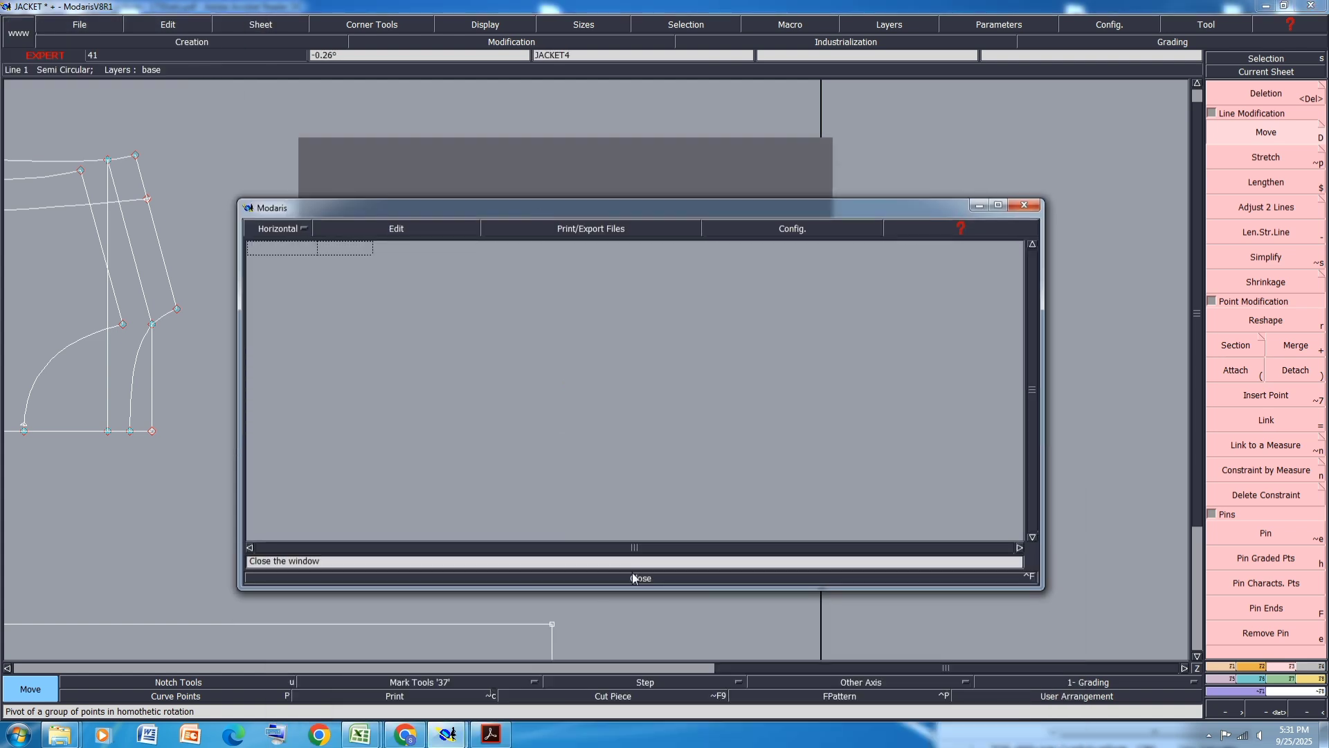
click(634, 578)
- Move the point at the upper end of the back panel's armhole curve 0 cm in X and 0.15 cm in Y
scroll(633, 528, down, 3)
scroll(318, 480, up, 3)
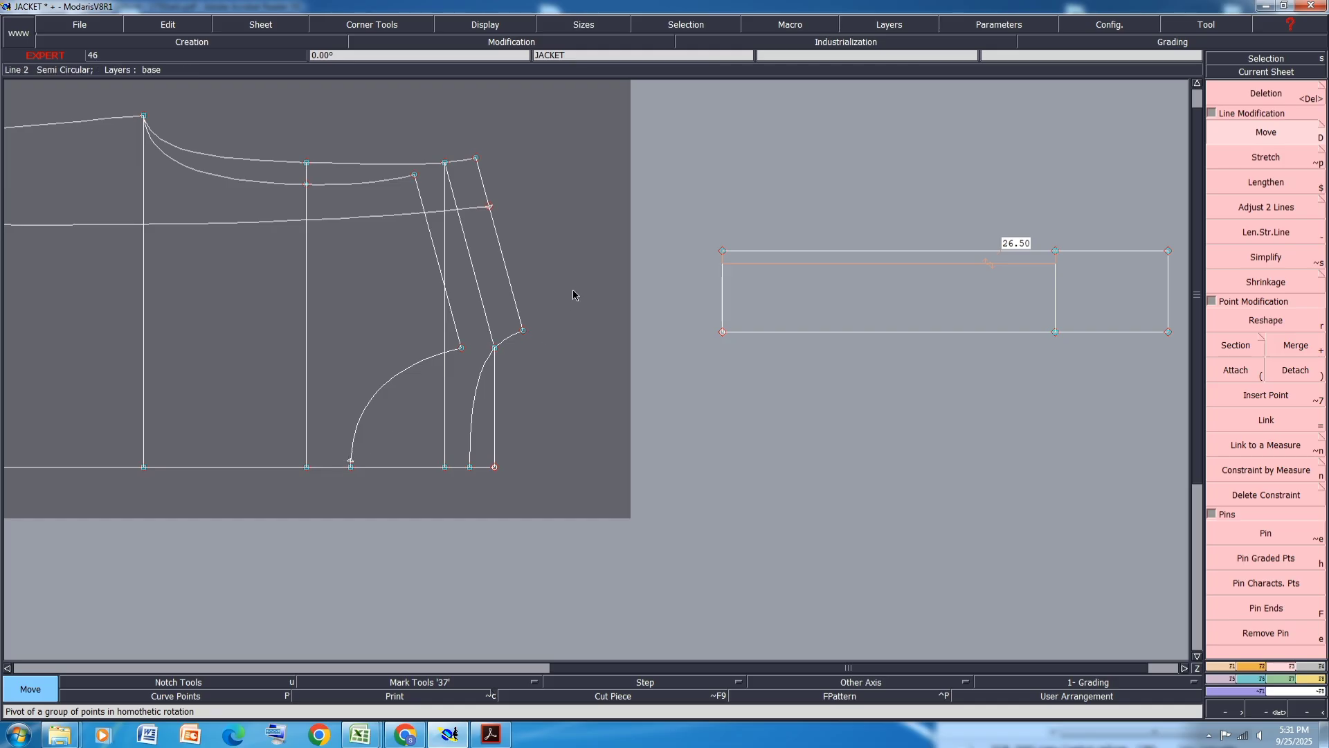
drag(573, 291, 393, 398)
click(1239, 136)
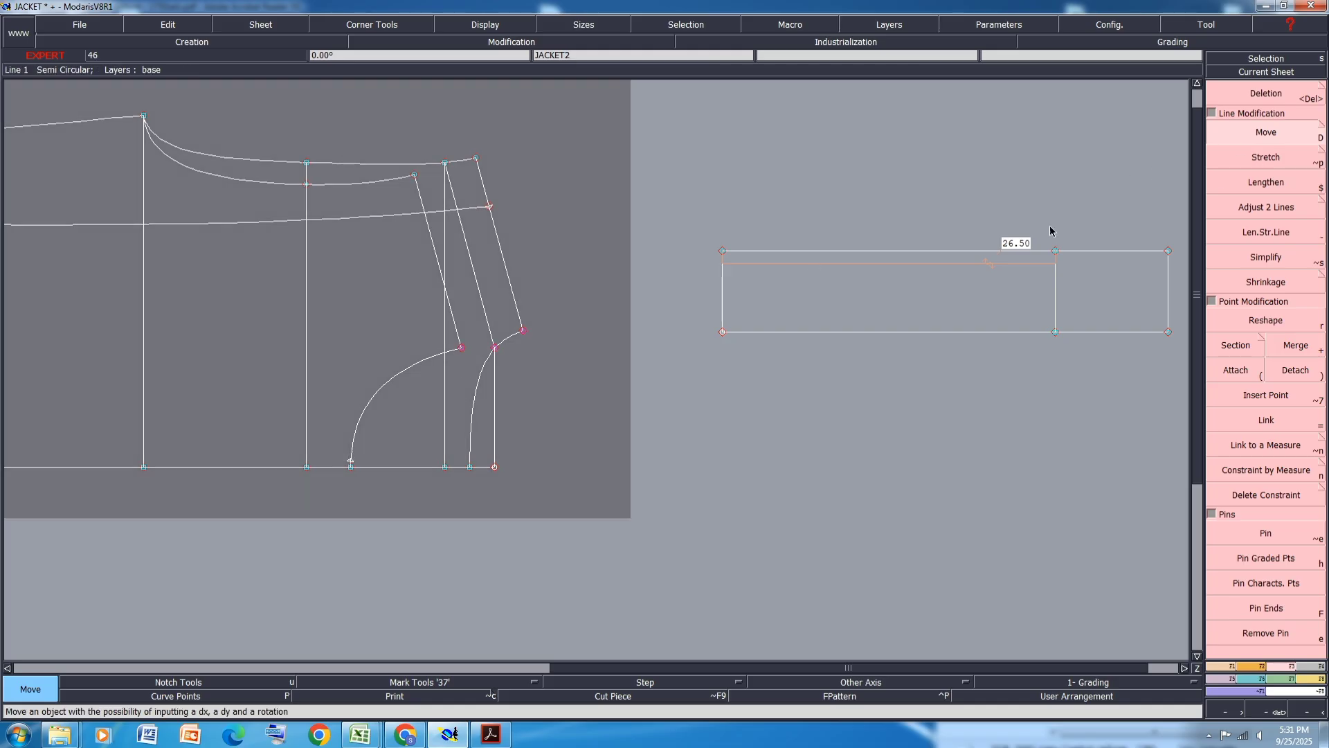
click(496, 350)
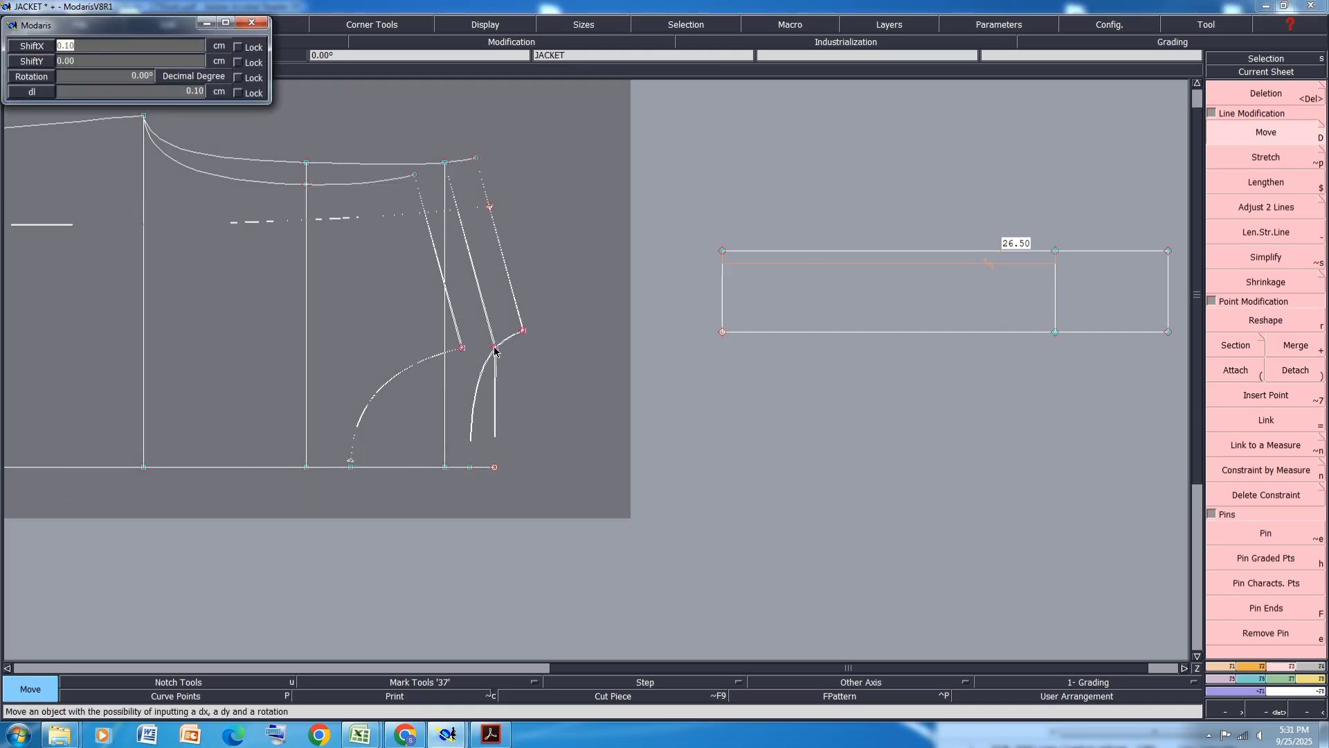
text(0)
key(Tab)
text(0.15)
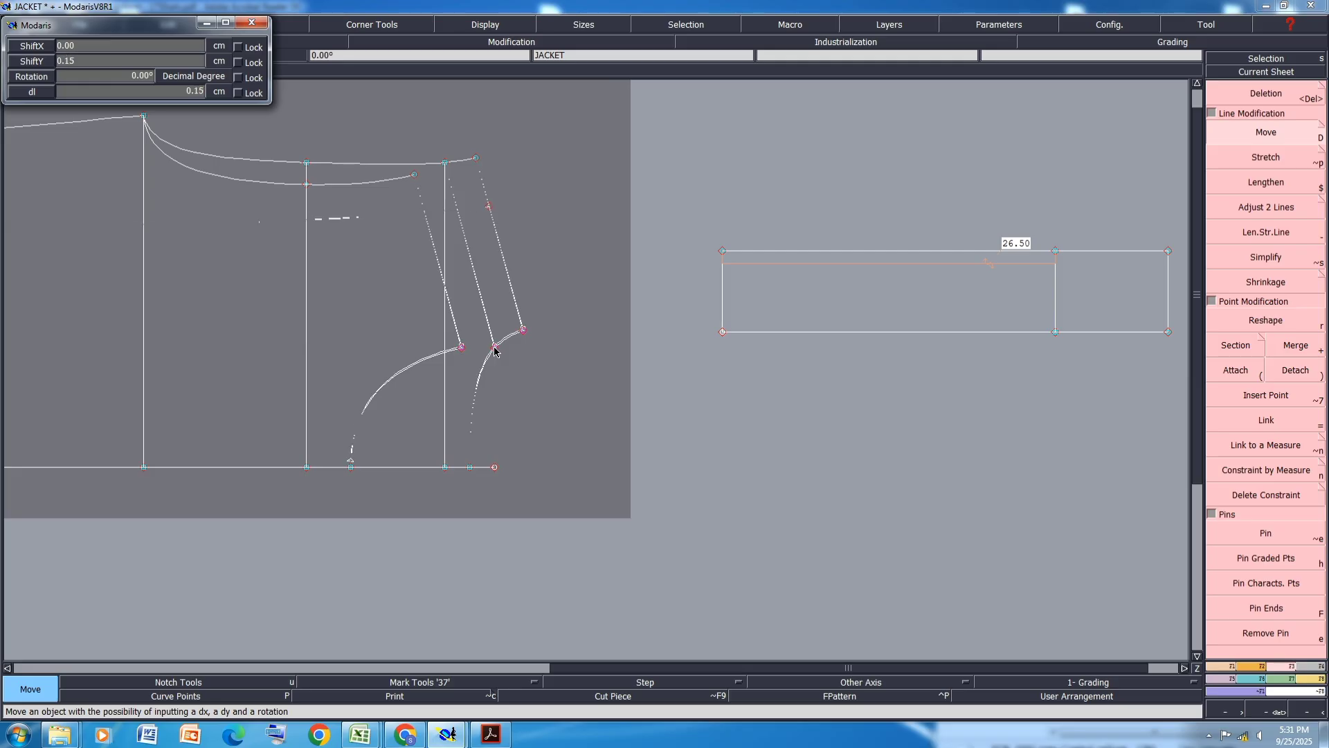
key(Return)
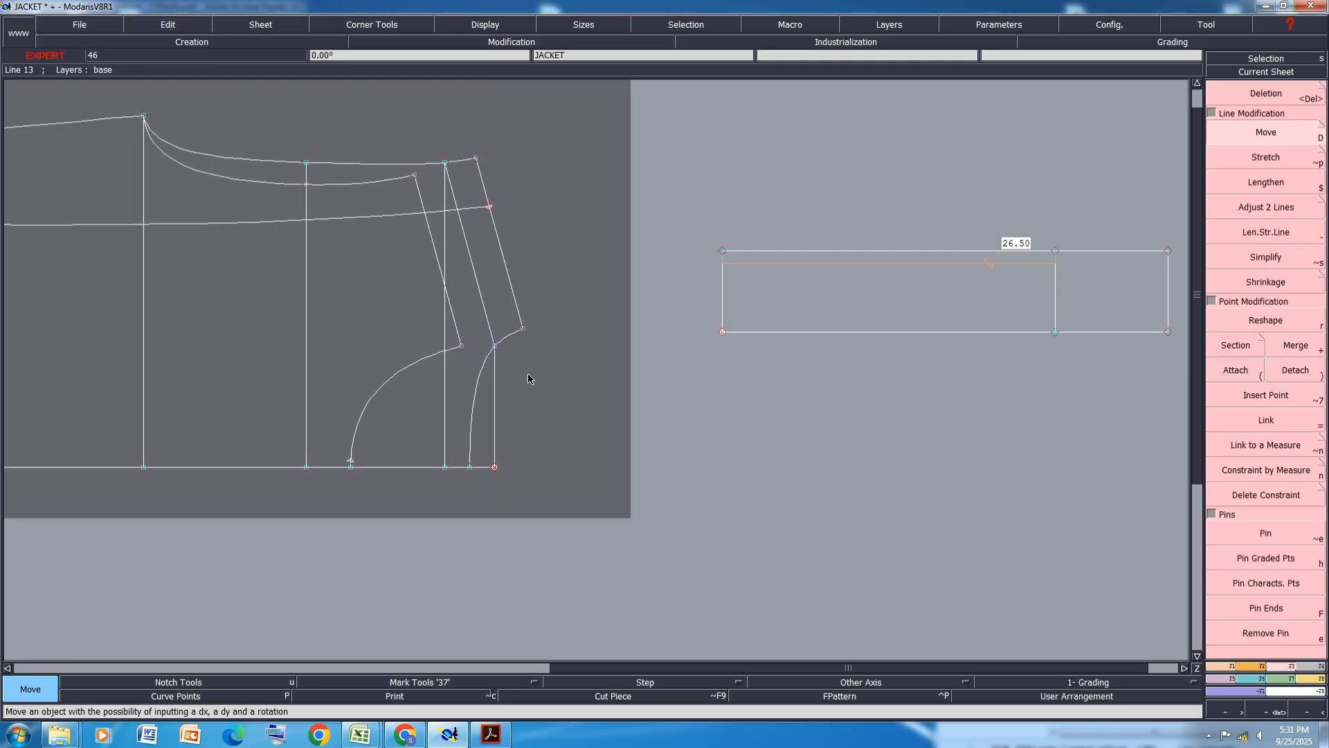
- Save the JACKET model
key(ctrl+s)
click(574, 446)
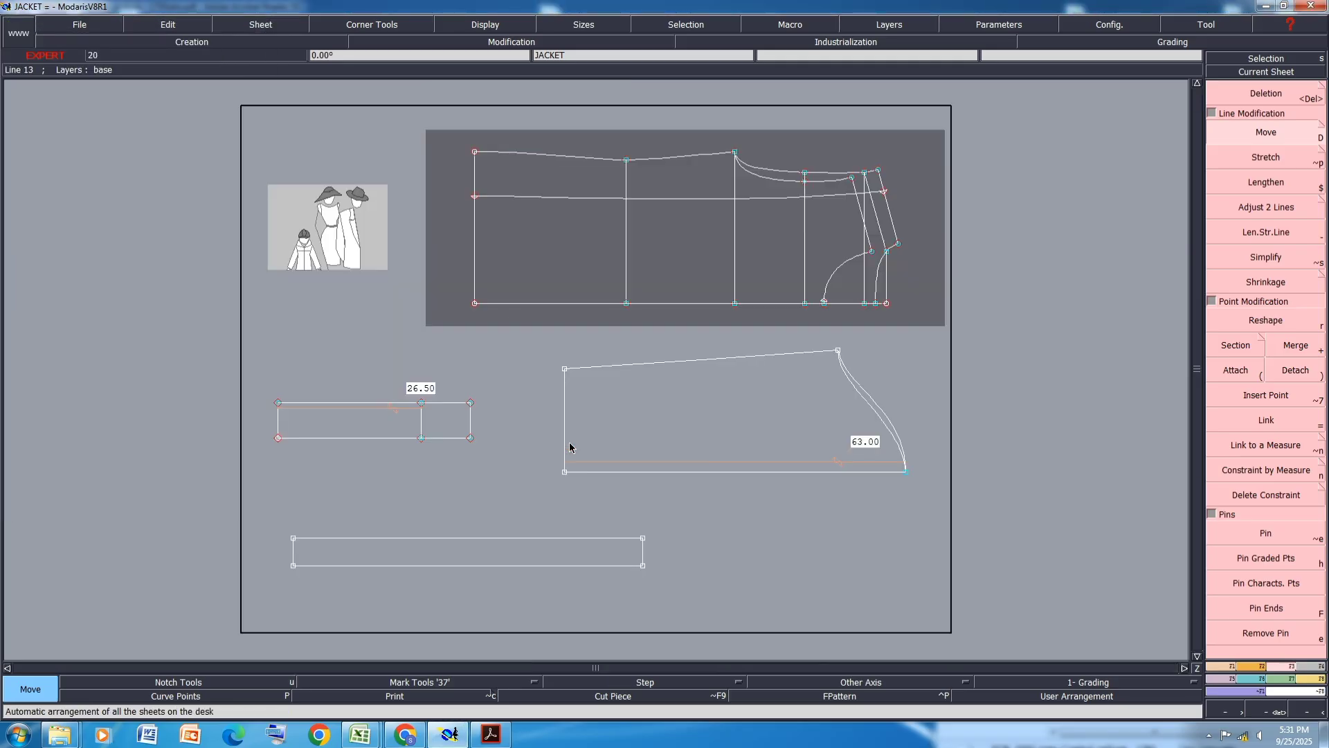
key(ctrl+s)
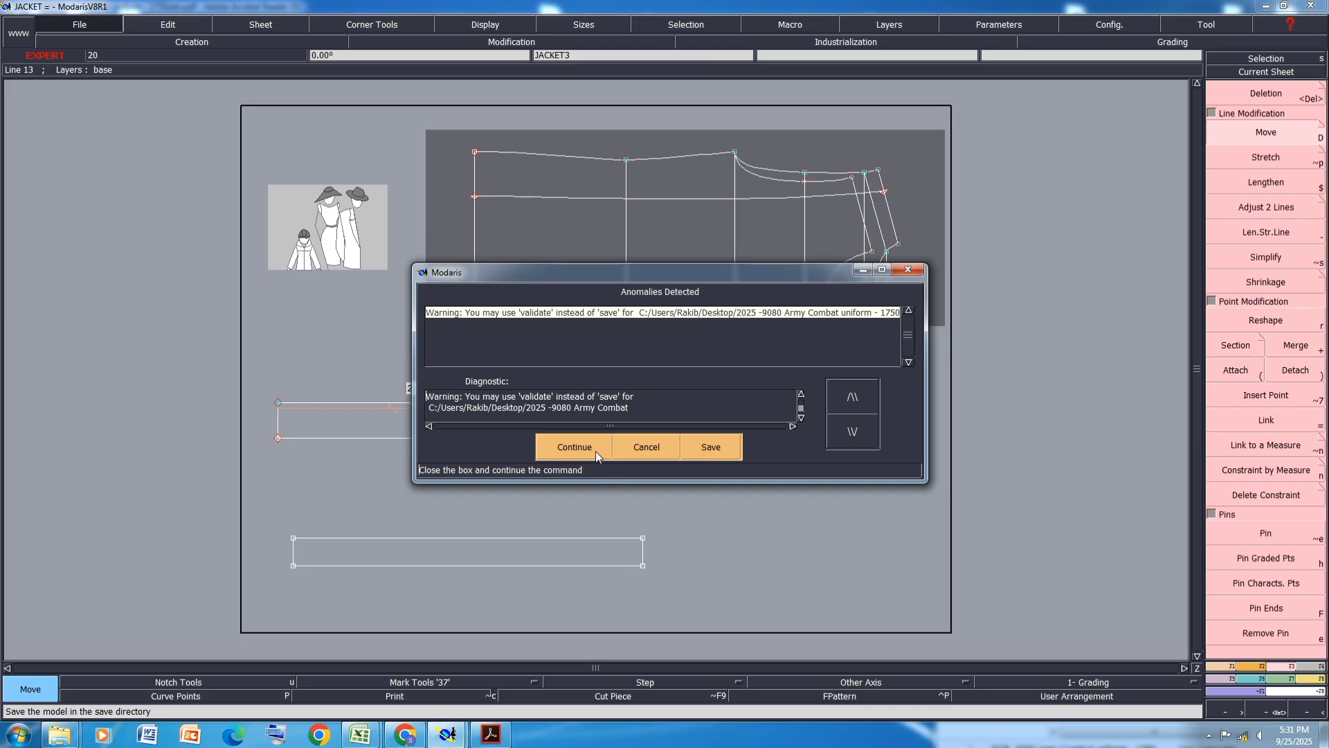
click(490, 448)
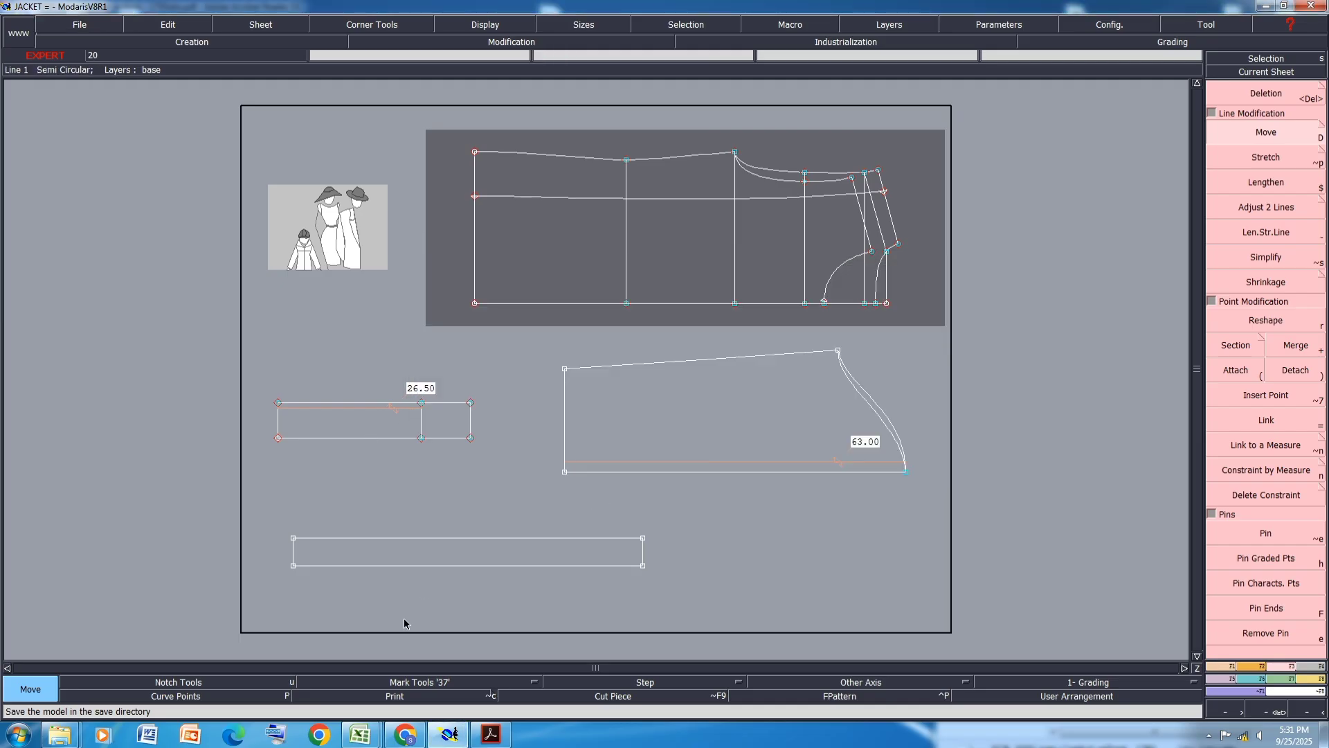
- Review the back pleat details in the 9080 Army Combat Uniform specification PDF
click(491, 734)
scroll(580, 362, up, 11)
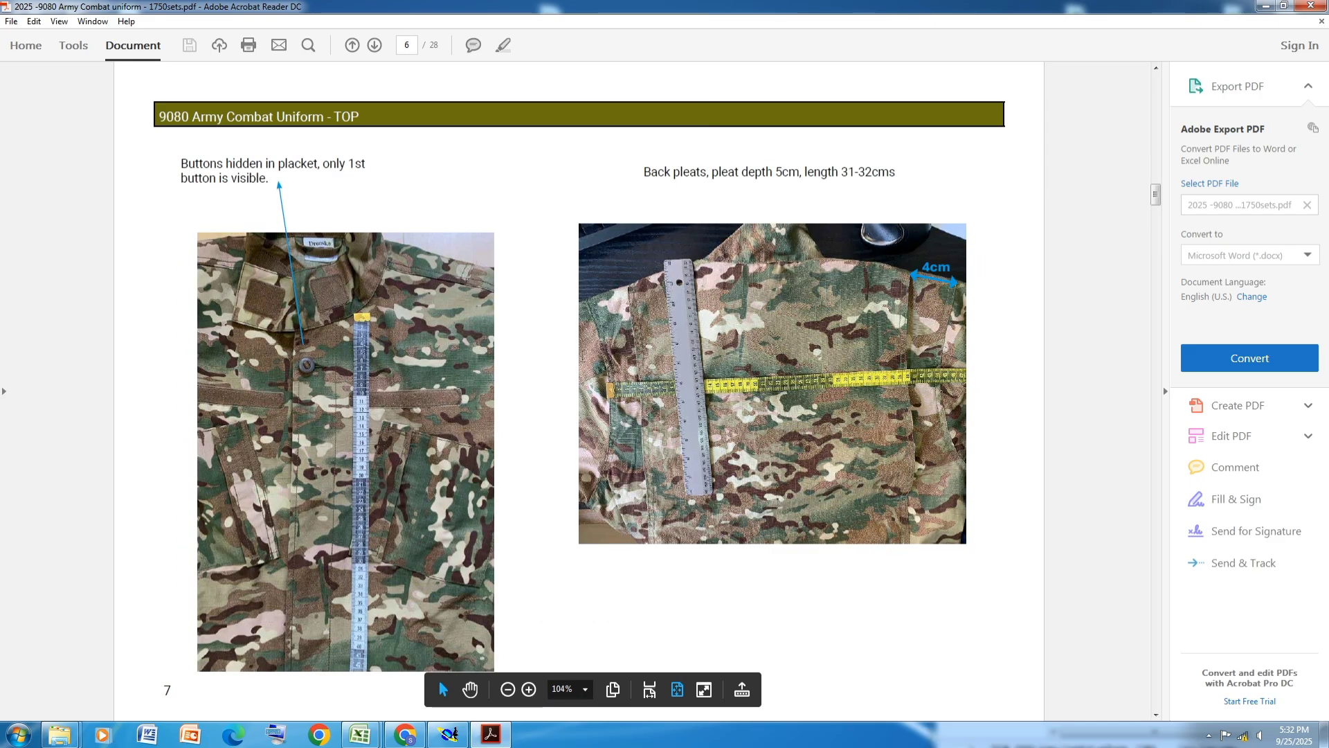
scroll(583, 359, down, 2)
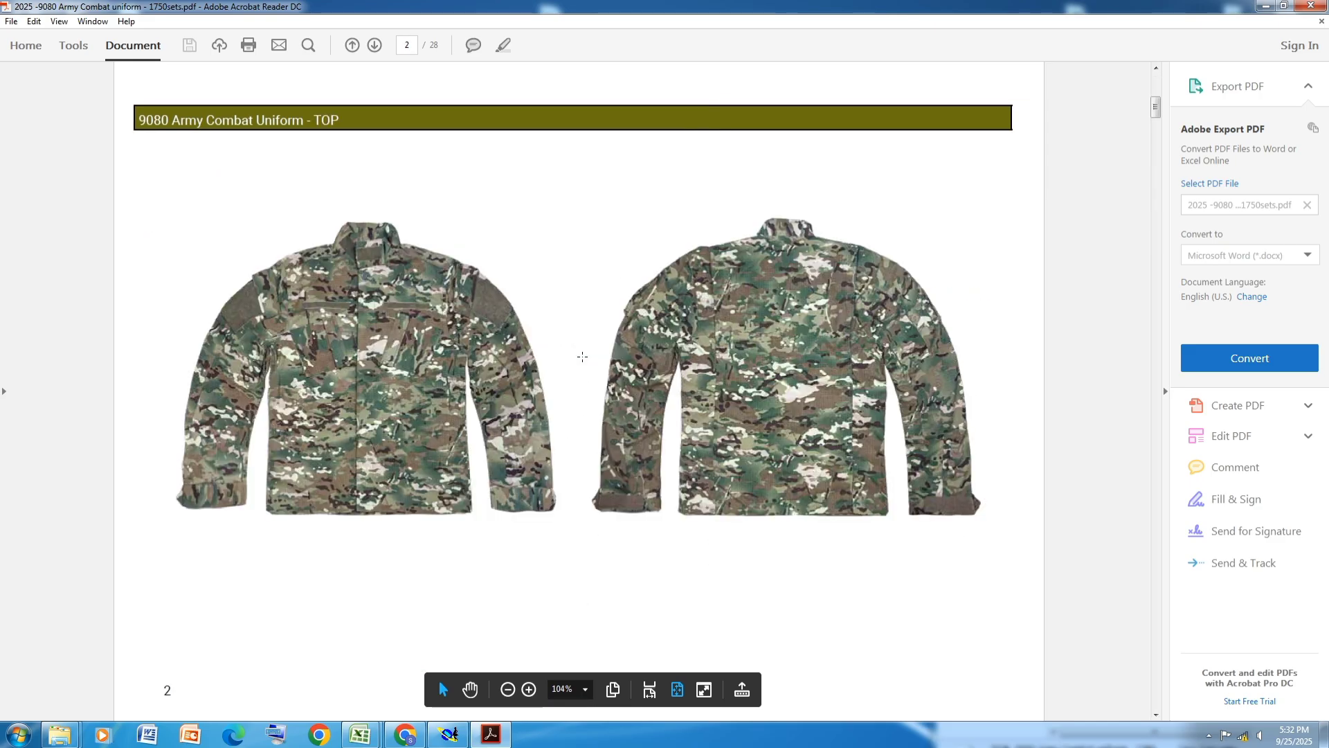
scroll(582, 356, down, 1)
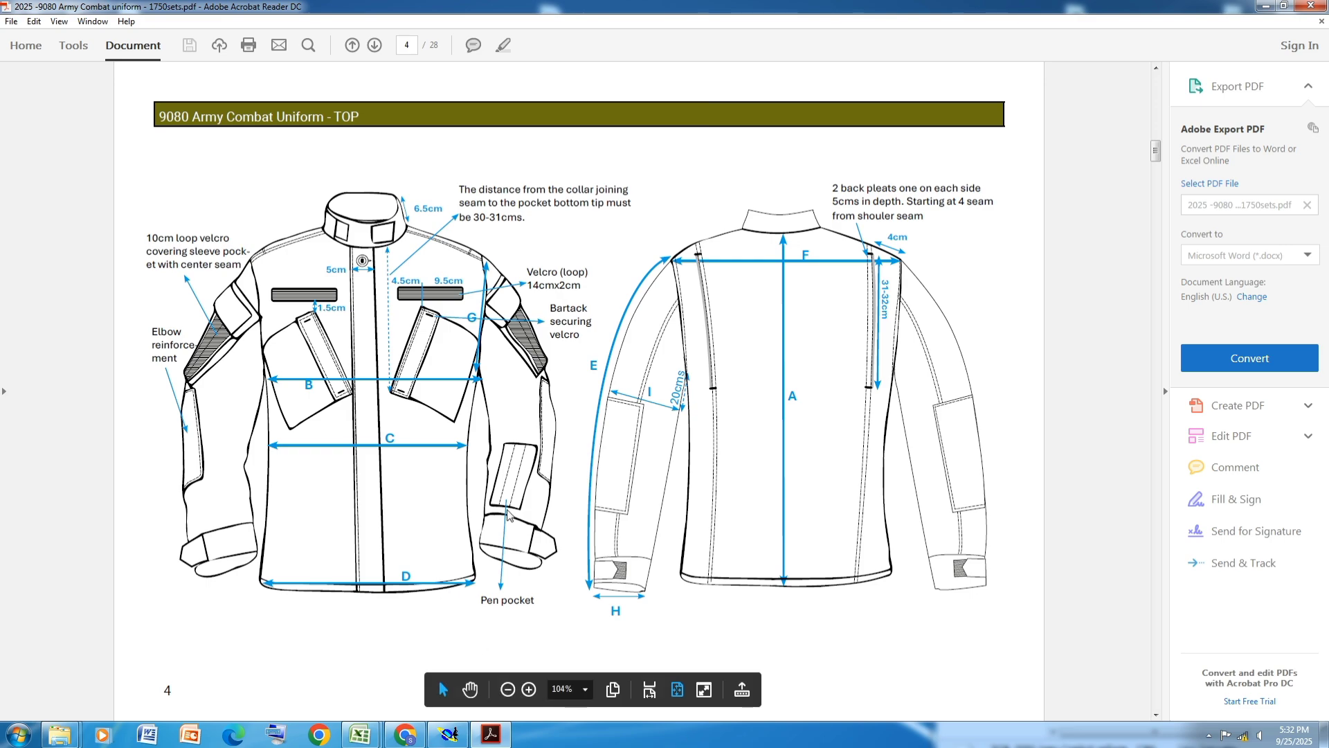
click(448, 734)
- Create a developed point 32 cm along the back chest line from the 4 cm pleat point
click(895, 178)
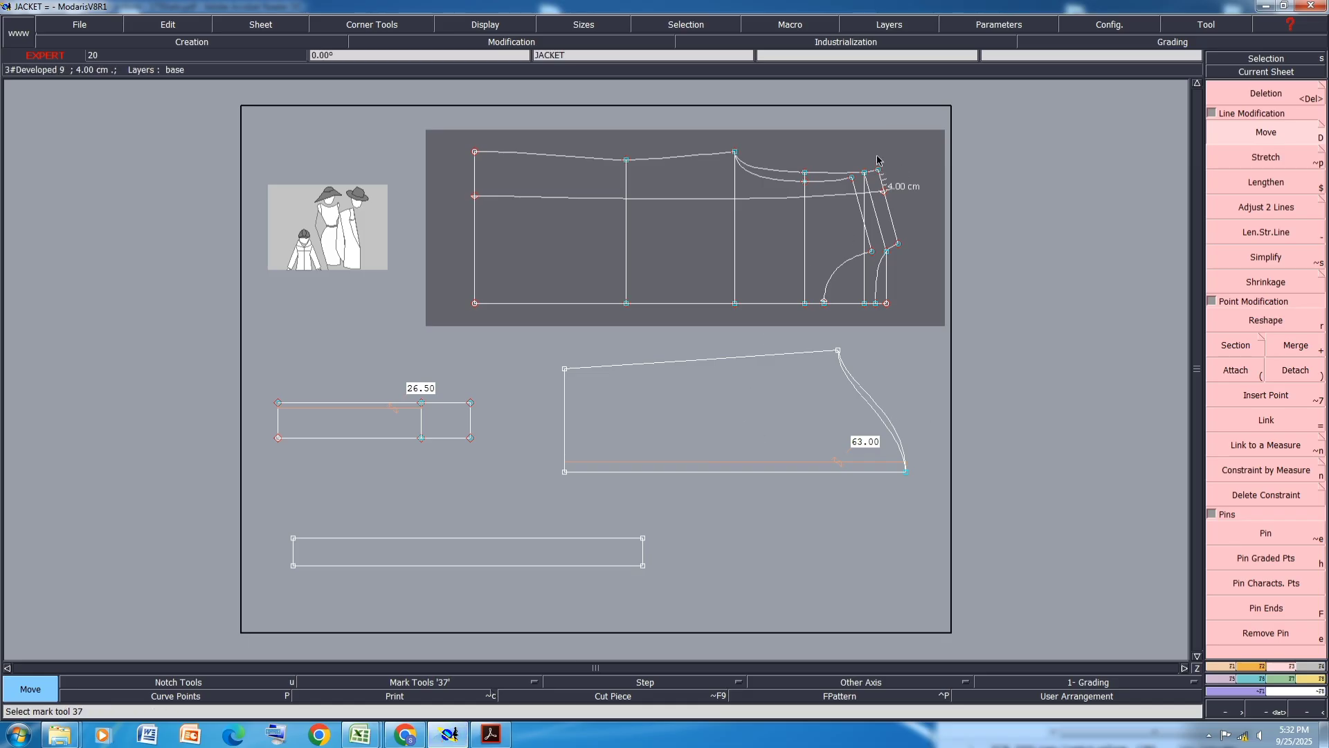
scroll(780, 133, up, 1)
scroll(779, 133, up, 1)
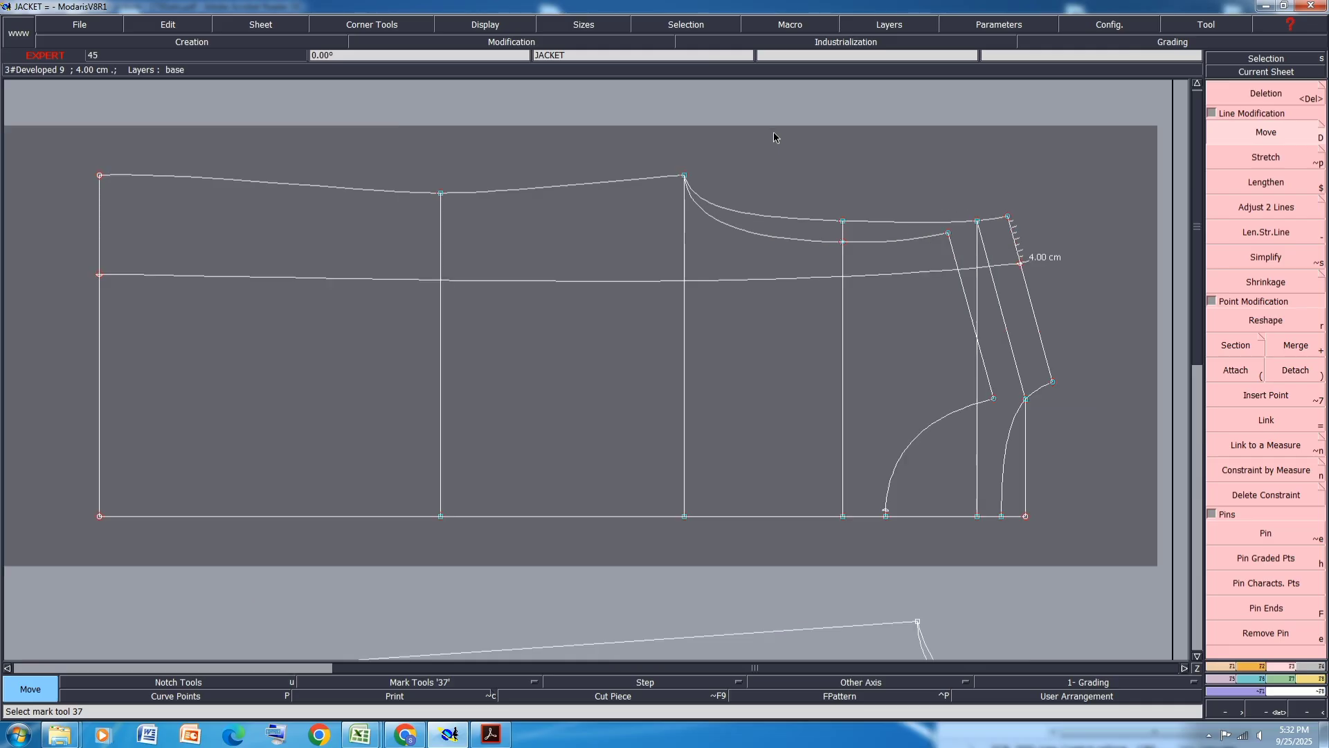
click(1023, 266)
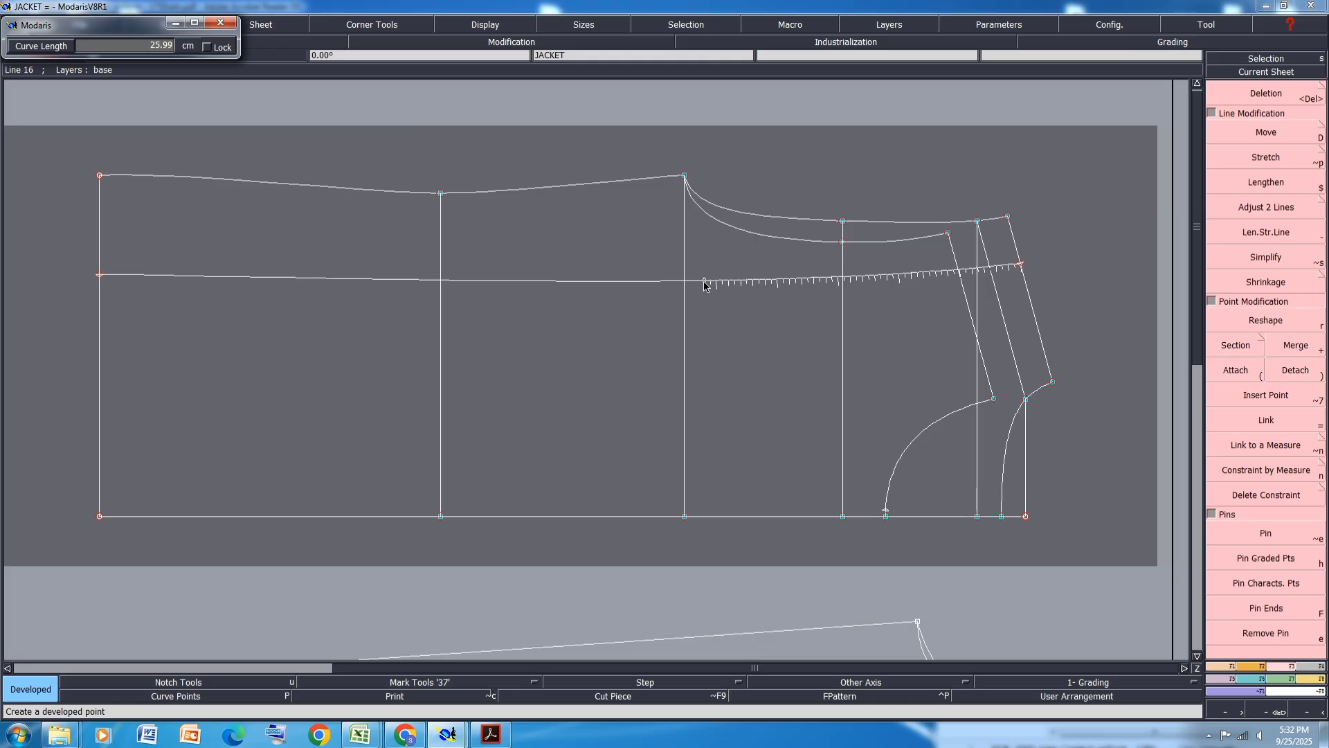
text(32.00)
key(Return)
click(638, 358)
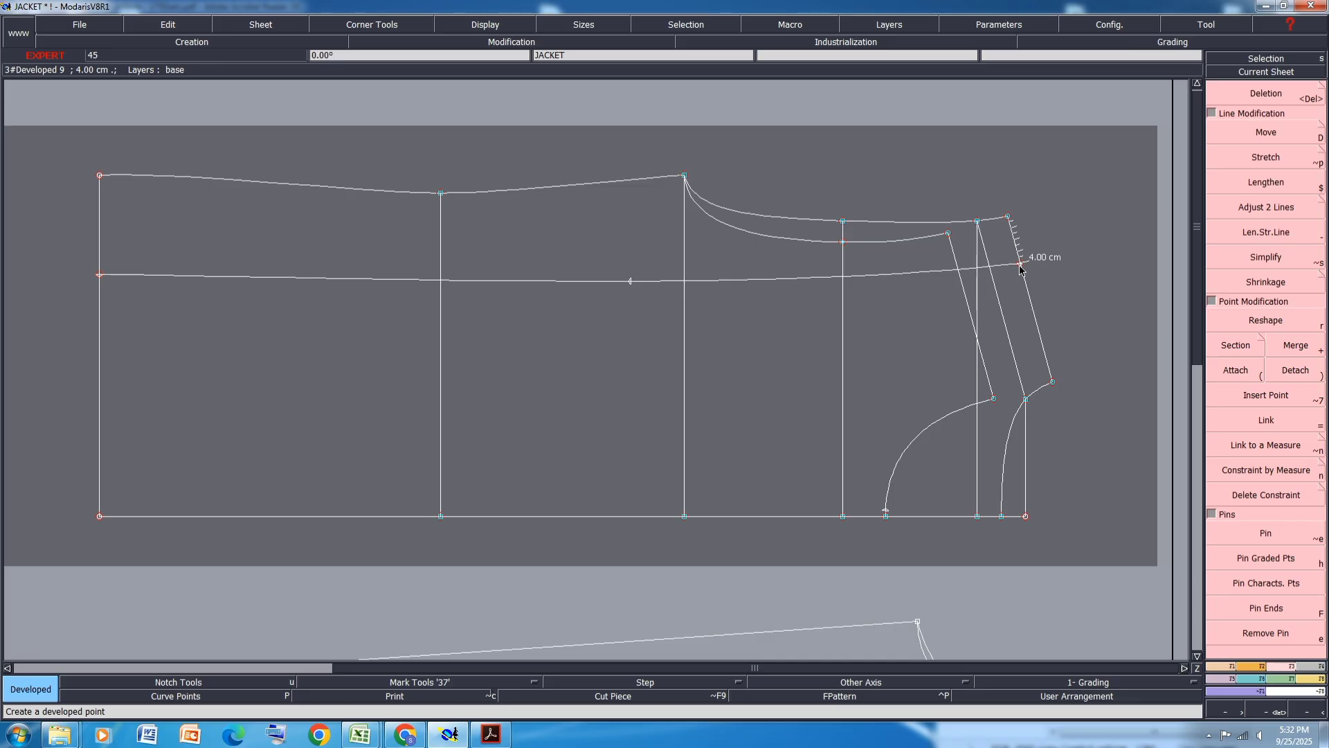
- Save the model and insert the new developed point into the back chest line
key(d)
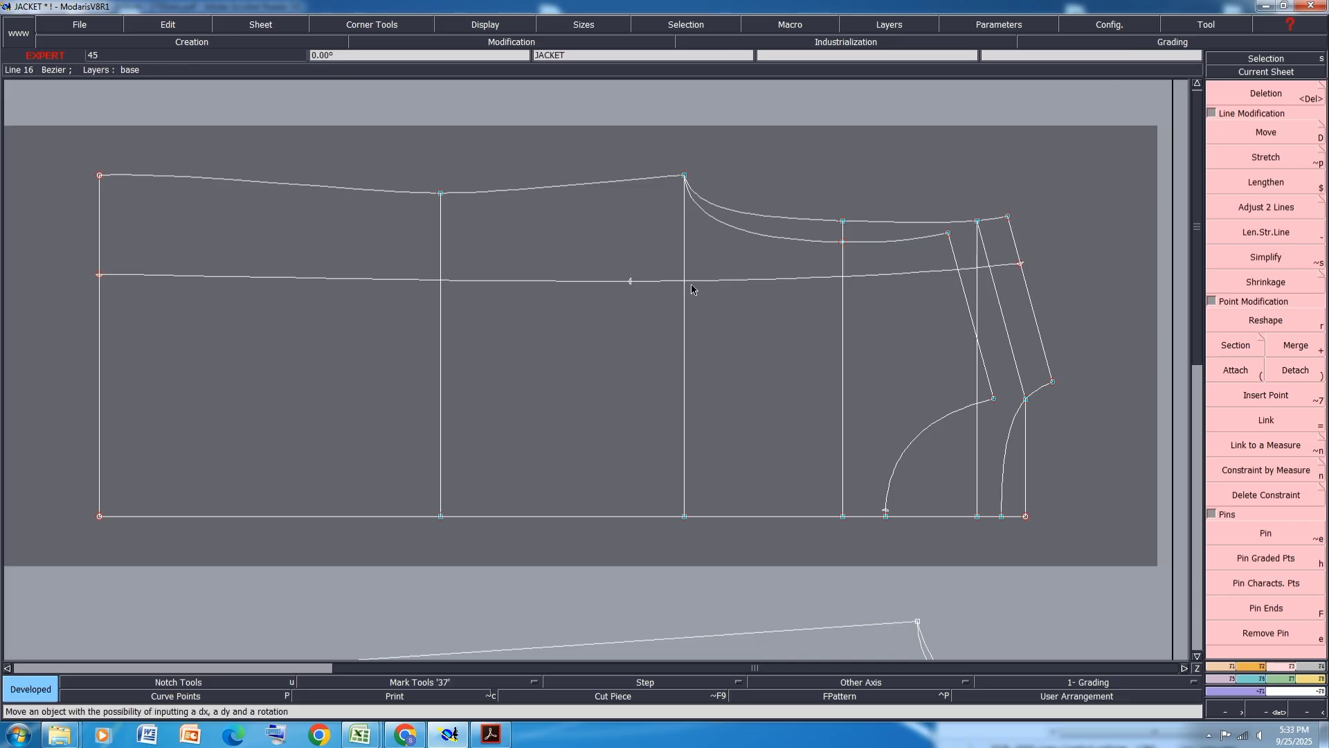
key(ctrl+s)
click(577, 445)
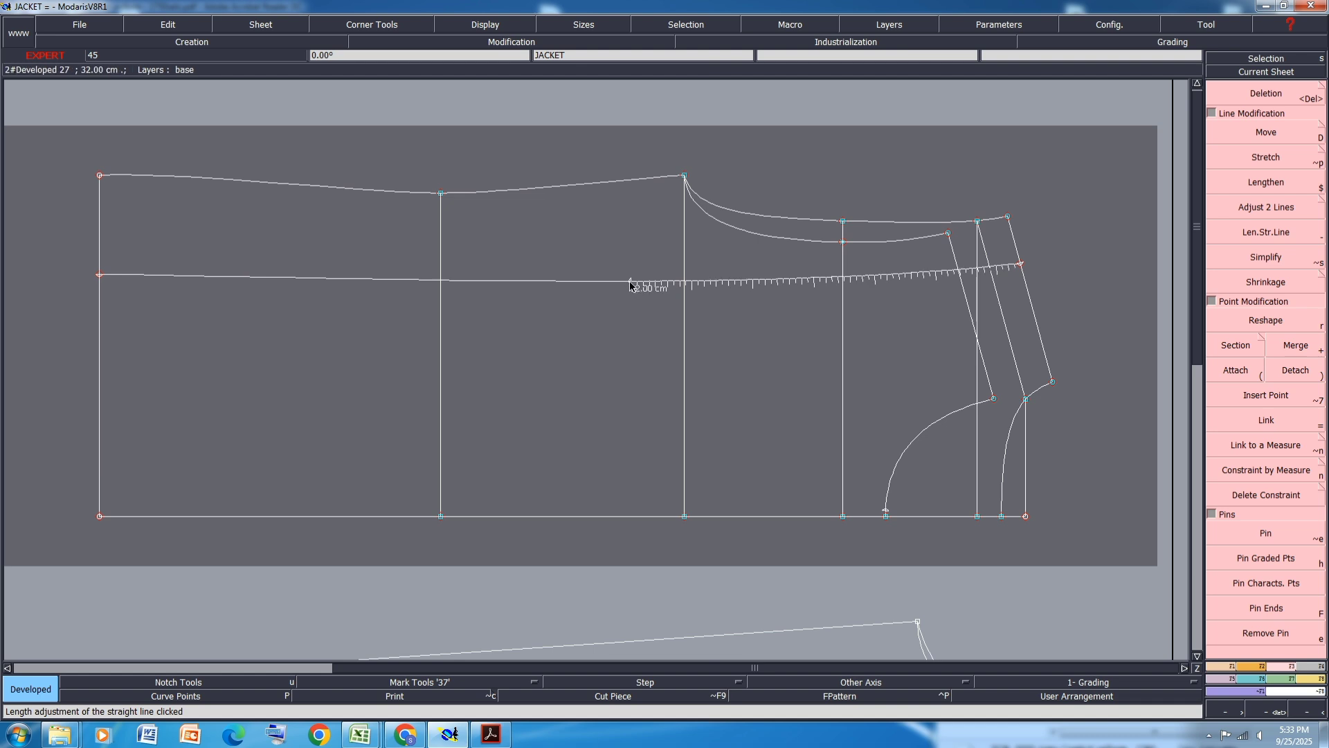
click(1269, 397)
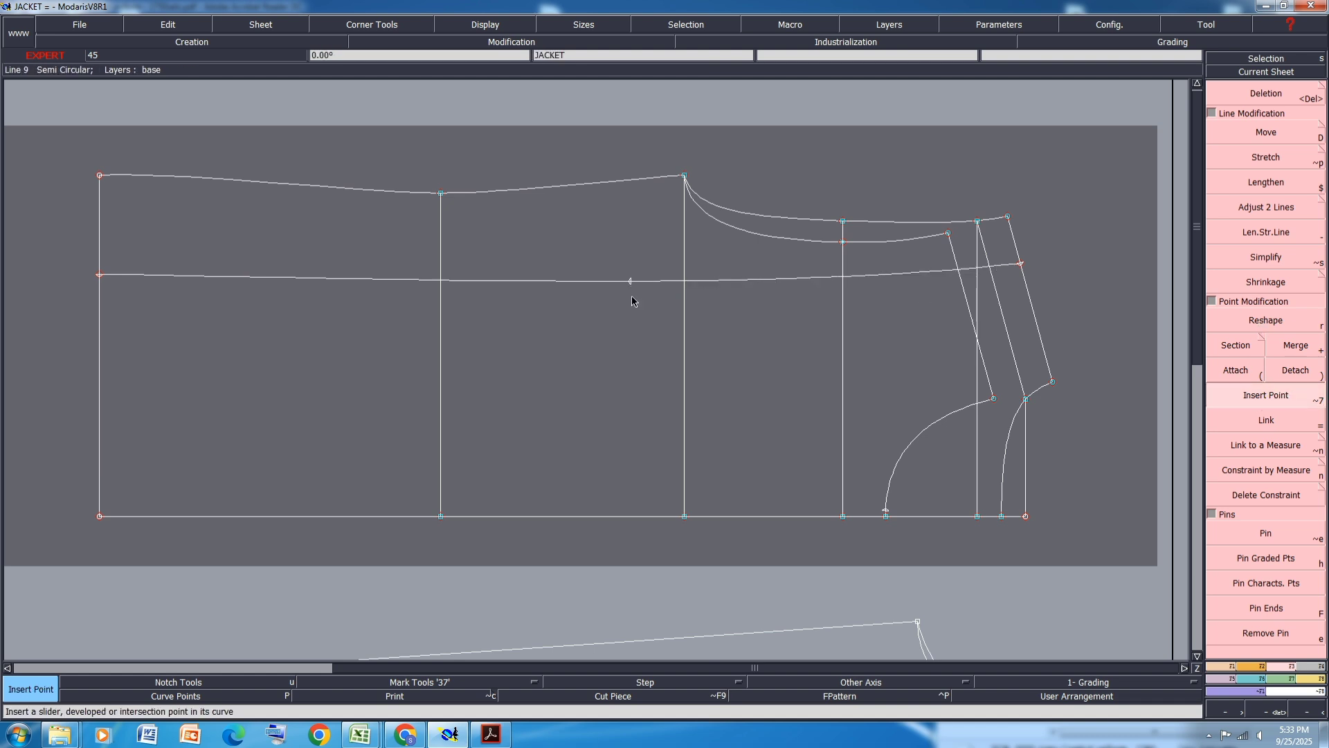
click(631, 281)
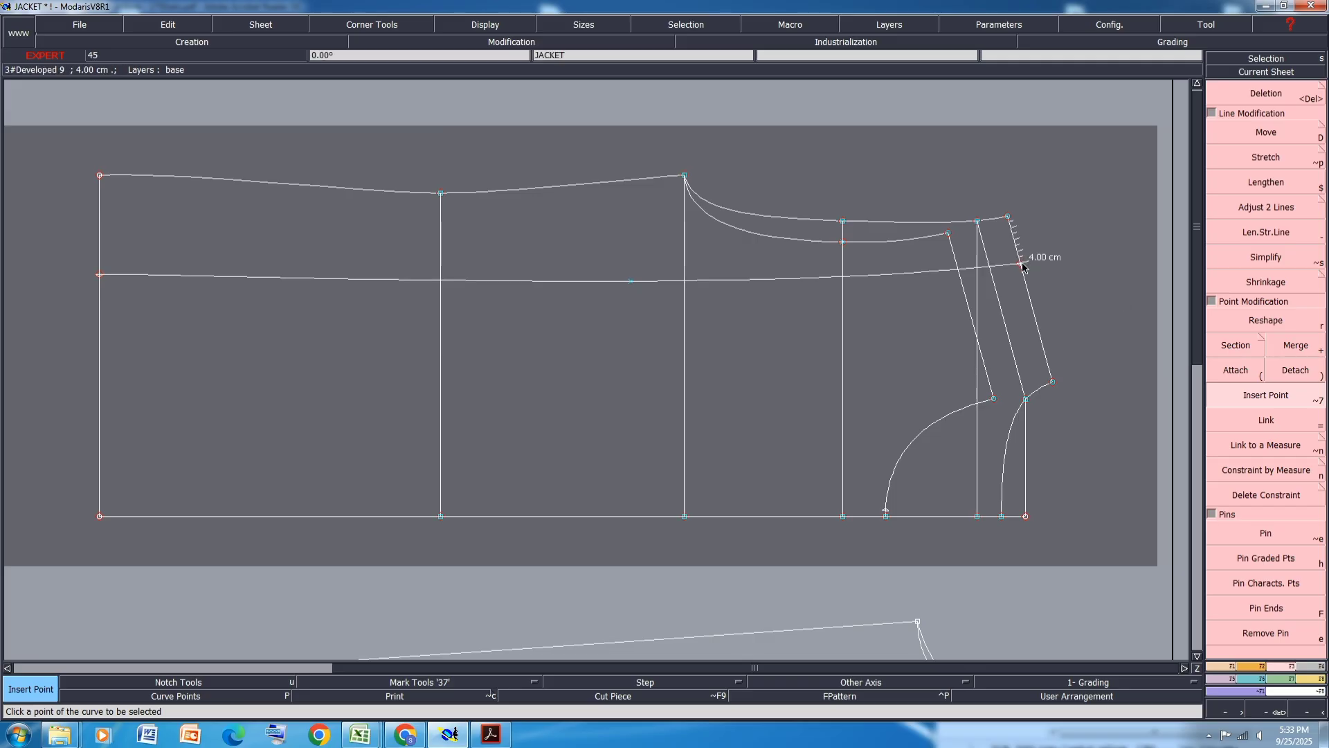
- Try to symmetrize a line of the back panel
click(1224, 666)
click(1268, 522)
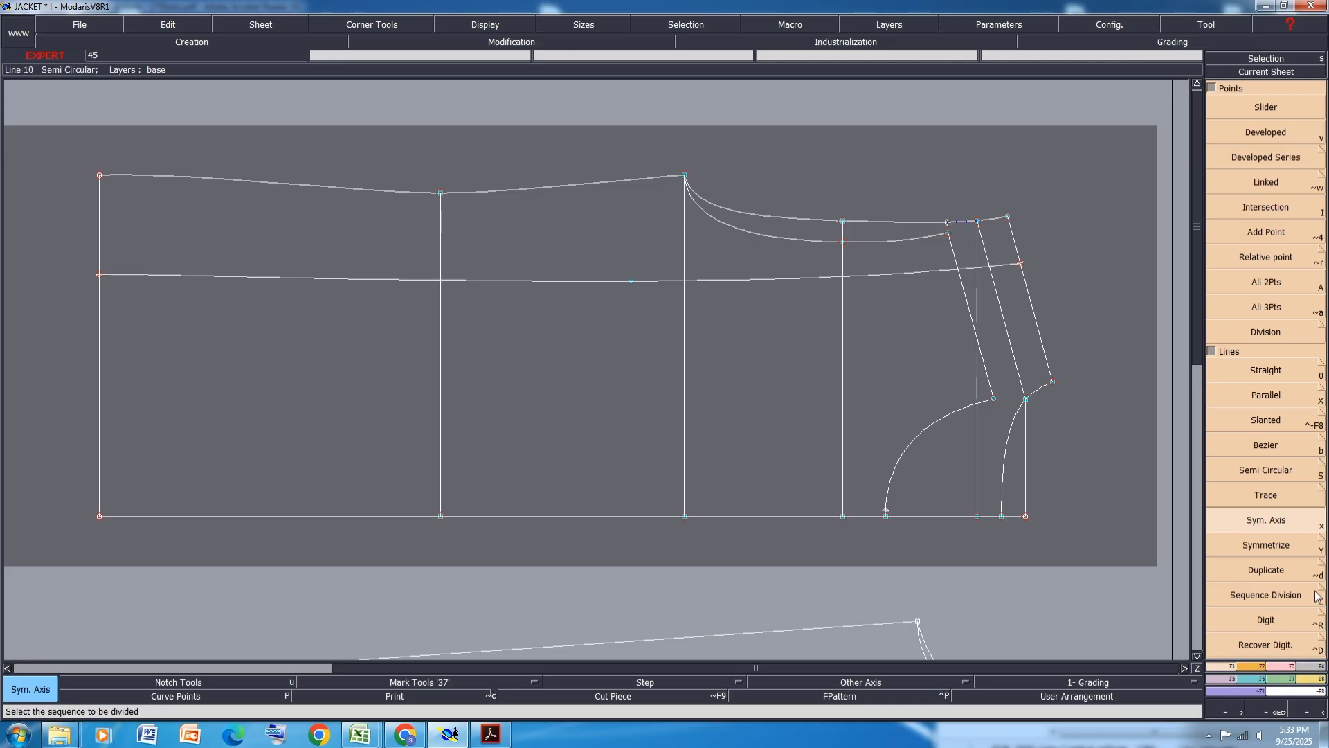
key(shift+y)
click(925, 272)
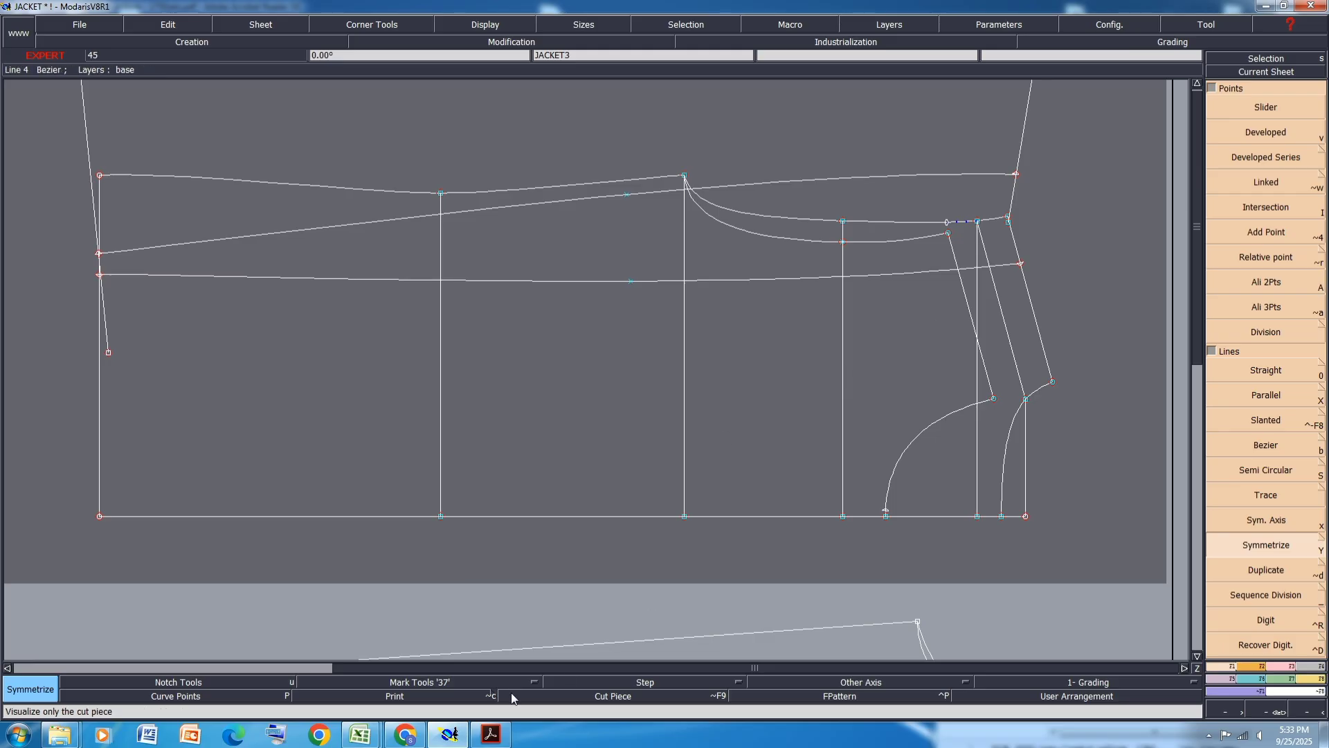
click(420, 695)
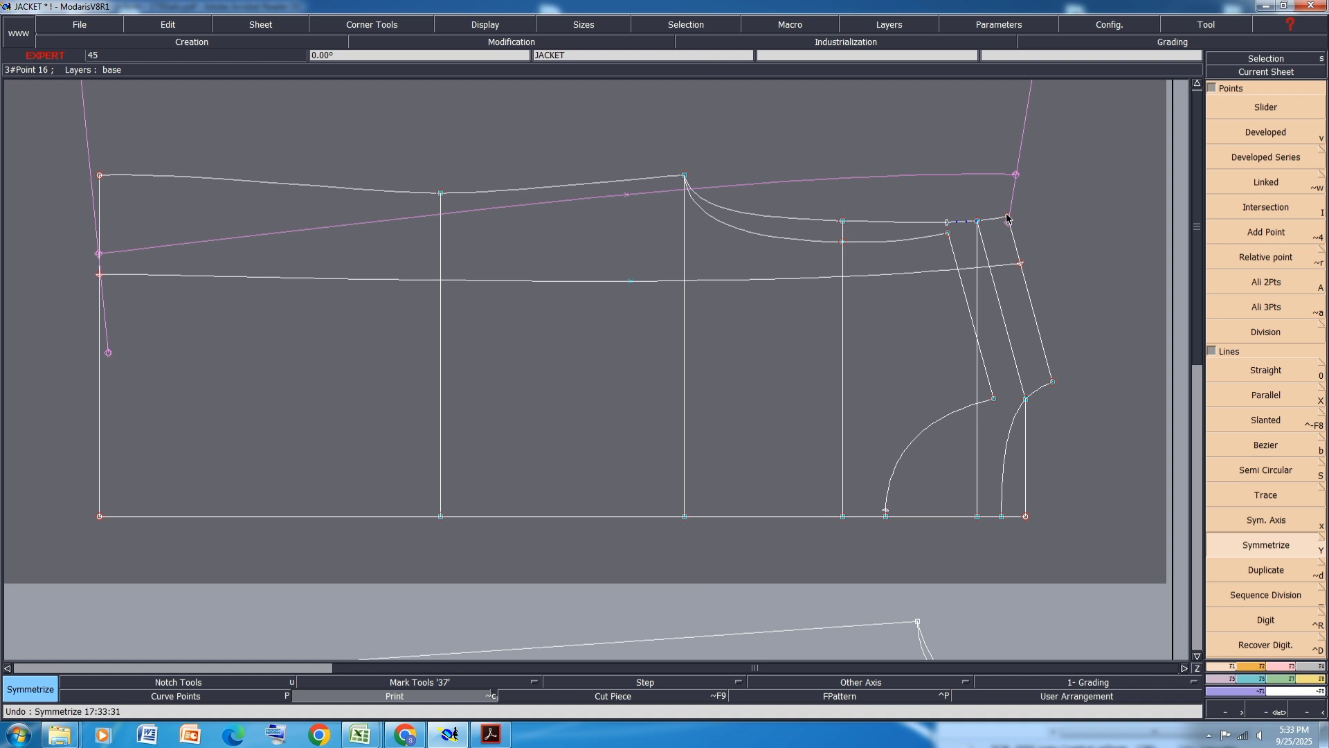
click(404, 701)
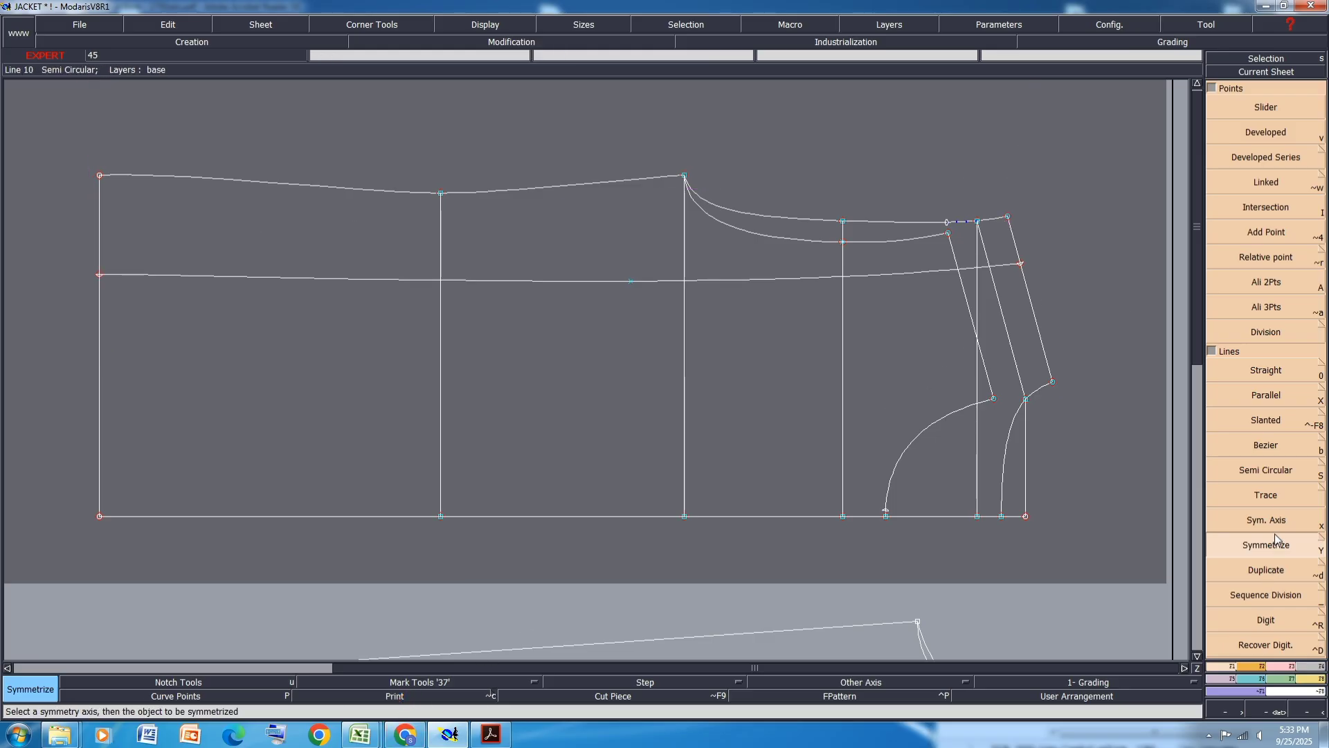
- Try to mirror the two pleat lines across a symmetry axis through the pleat point, then undo the operations
click(1283, 516)
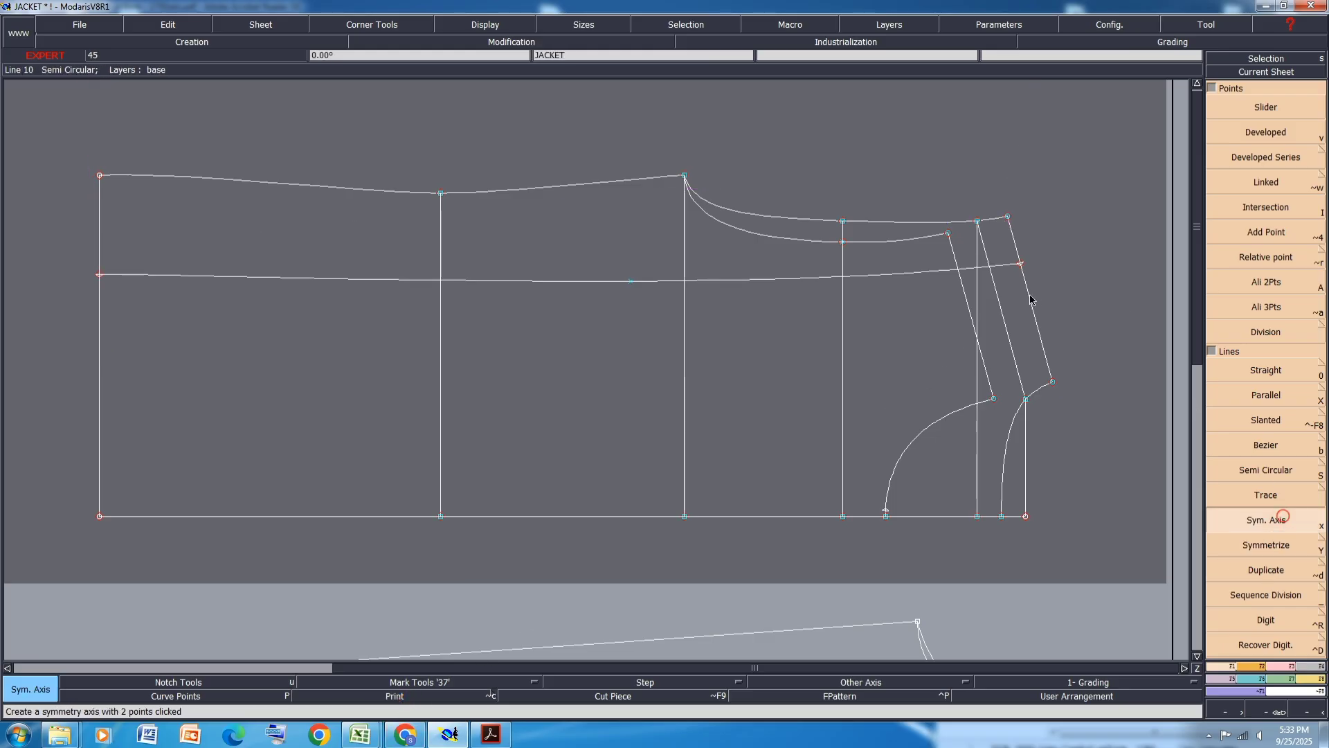
click(1021, 264)
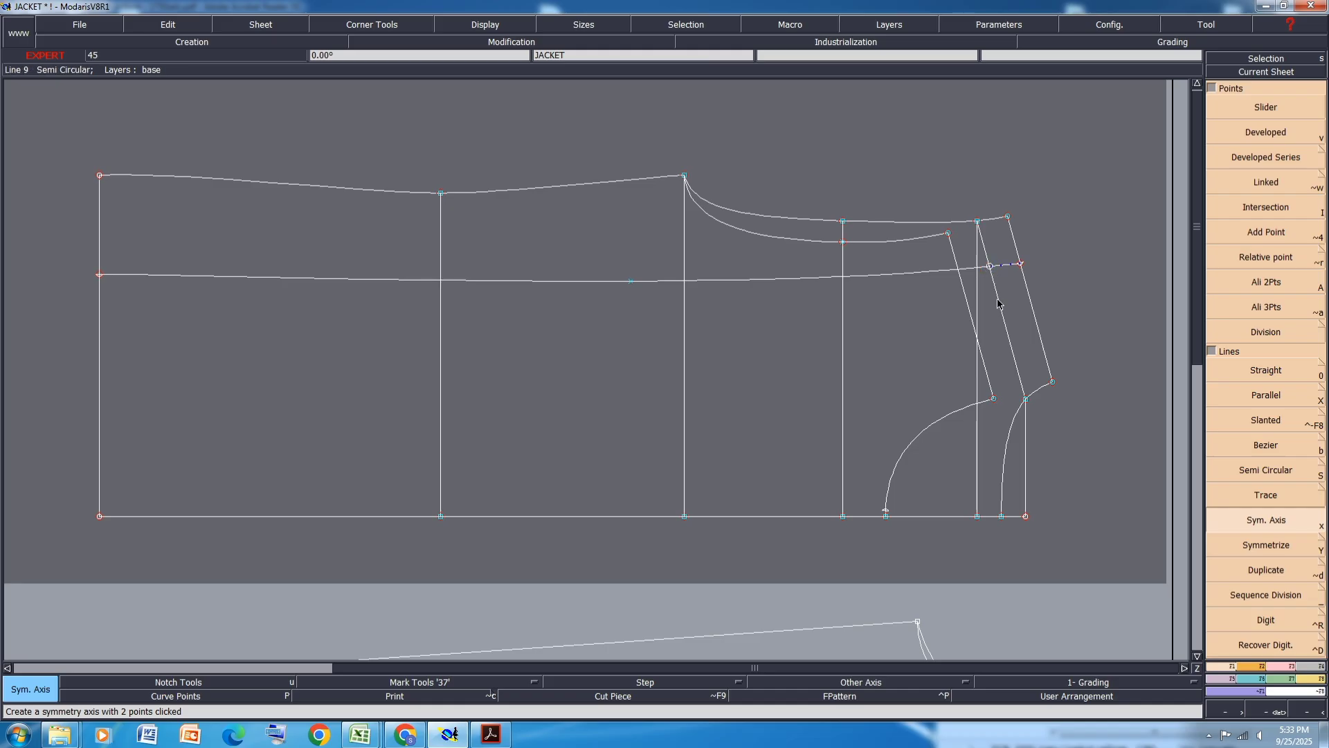
click(1273, 547)
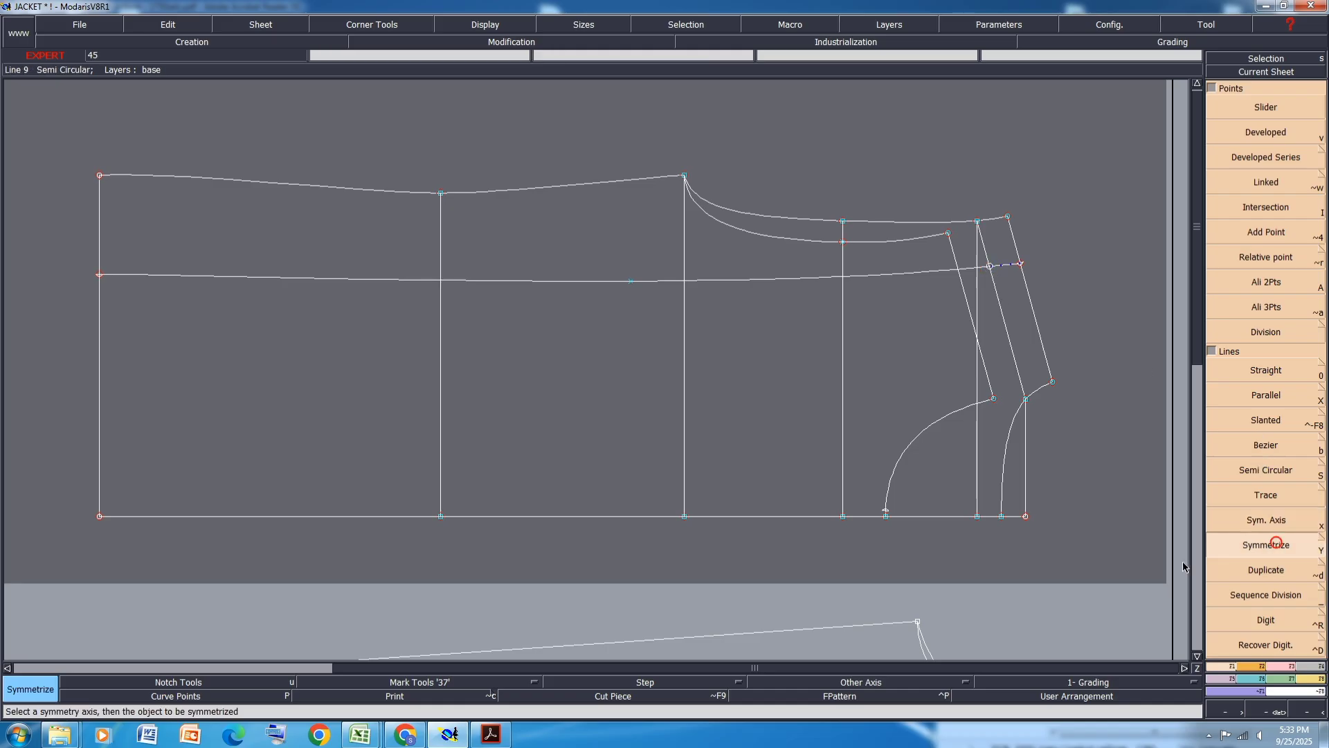
click(1005, 321)
click(1033, 316)
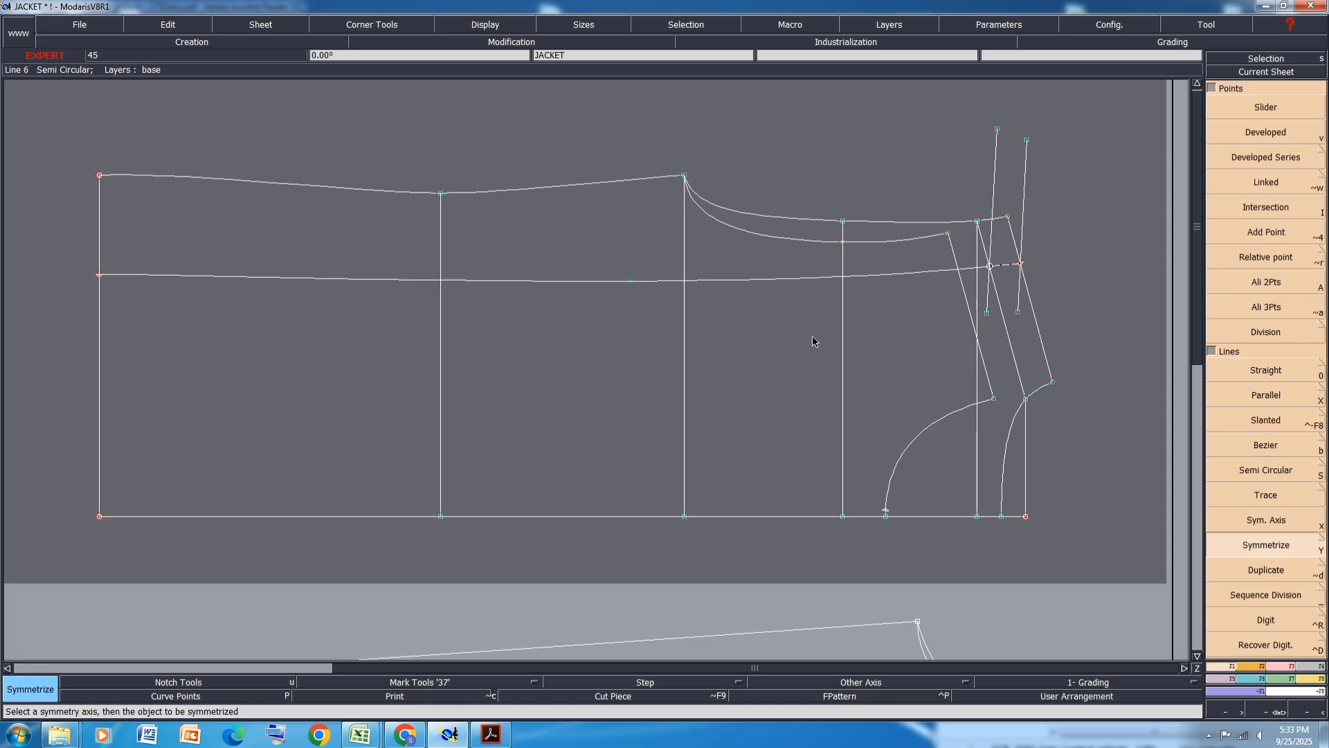
click(351, 694)
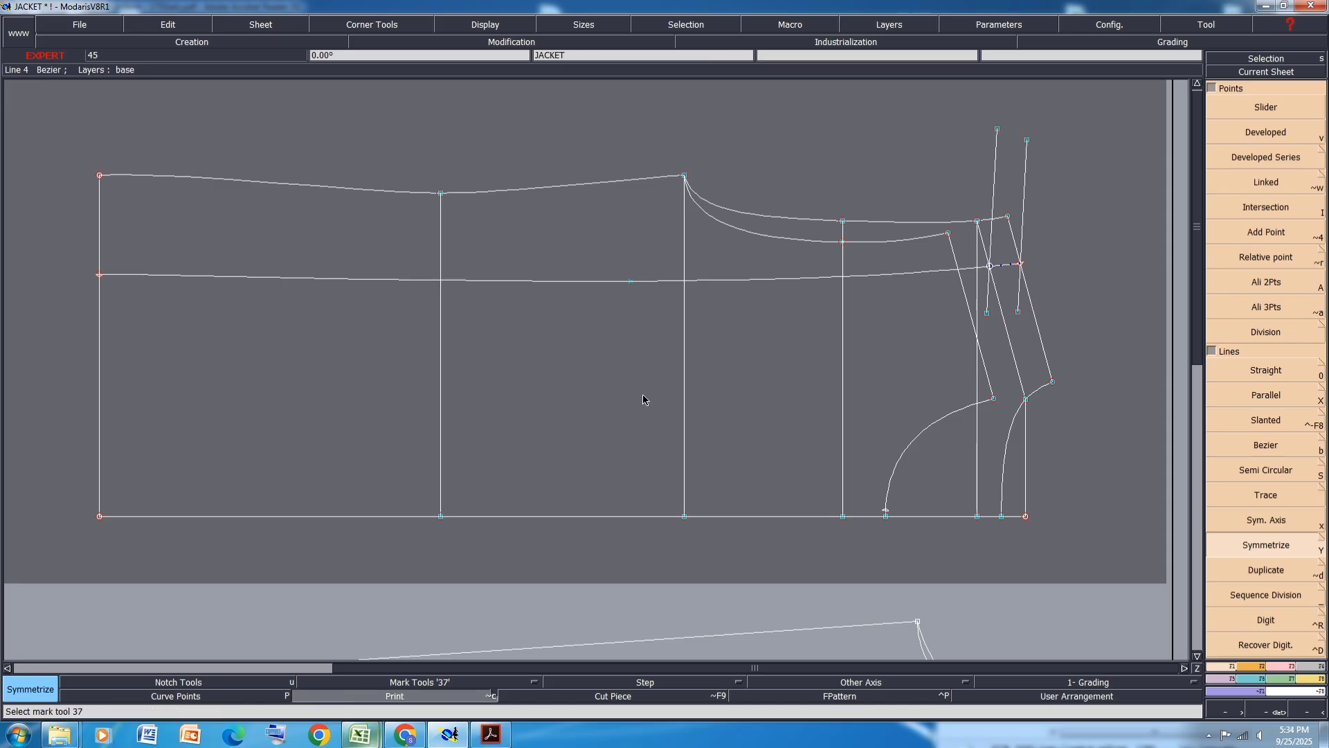
key(ctrl+z)
key(ctrl+z)
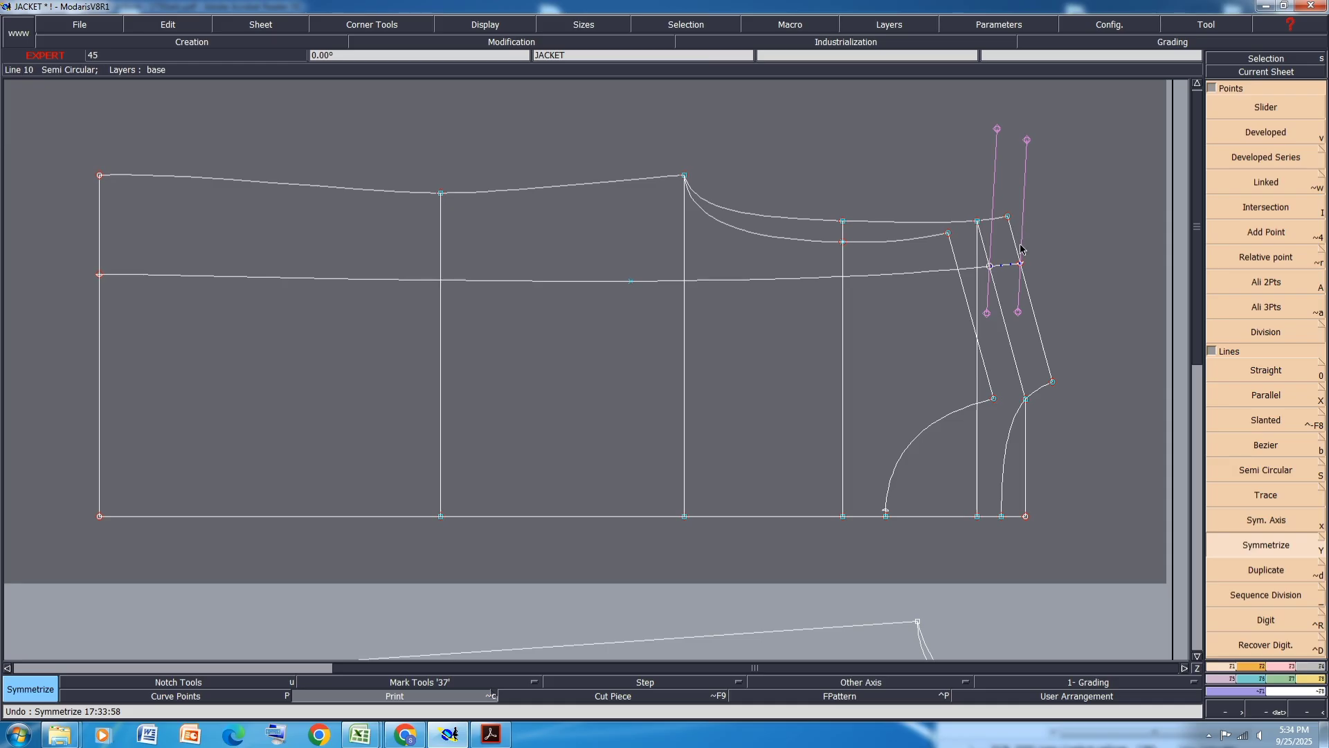
key(ctrl+z)
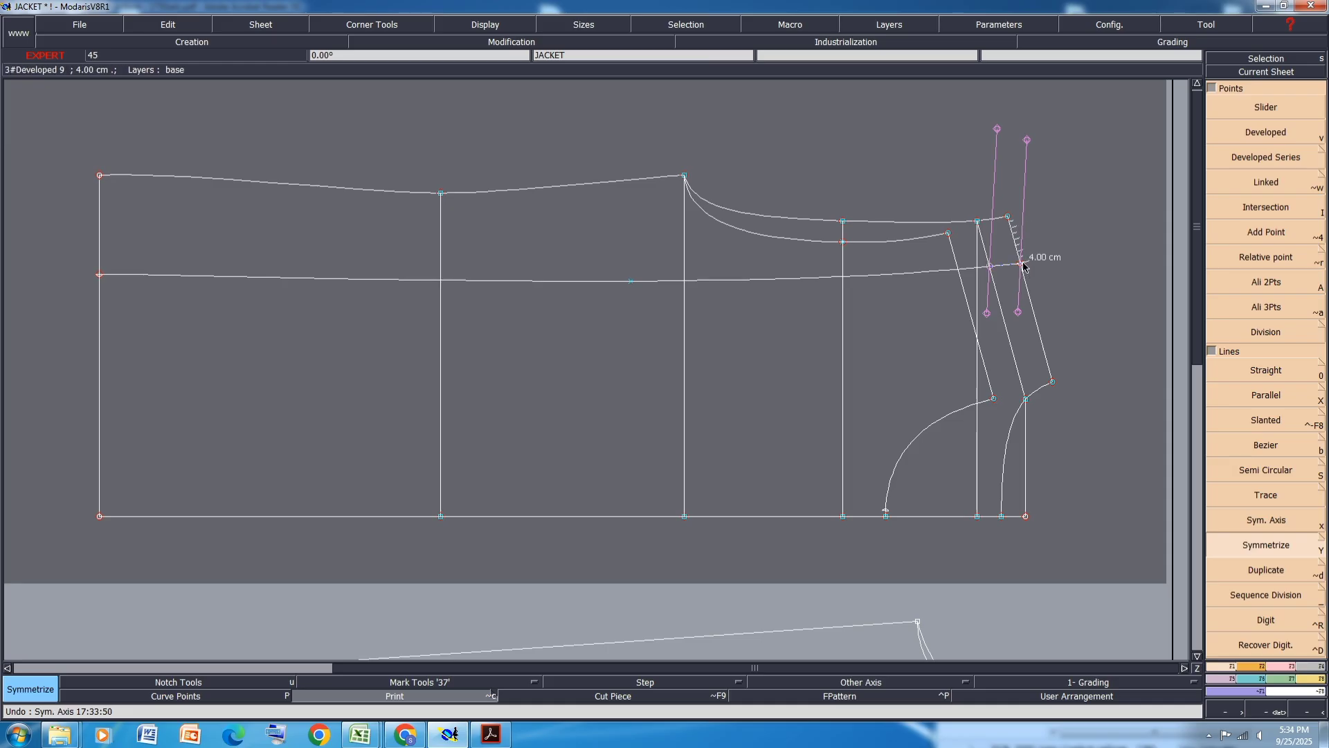
- Review the back pleat specification in the 9080 Army Combat Uniform PDF
click(508, 735)
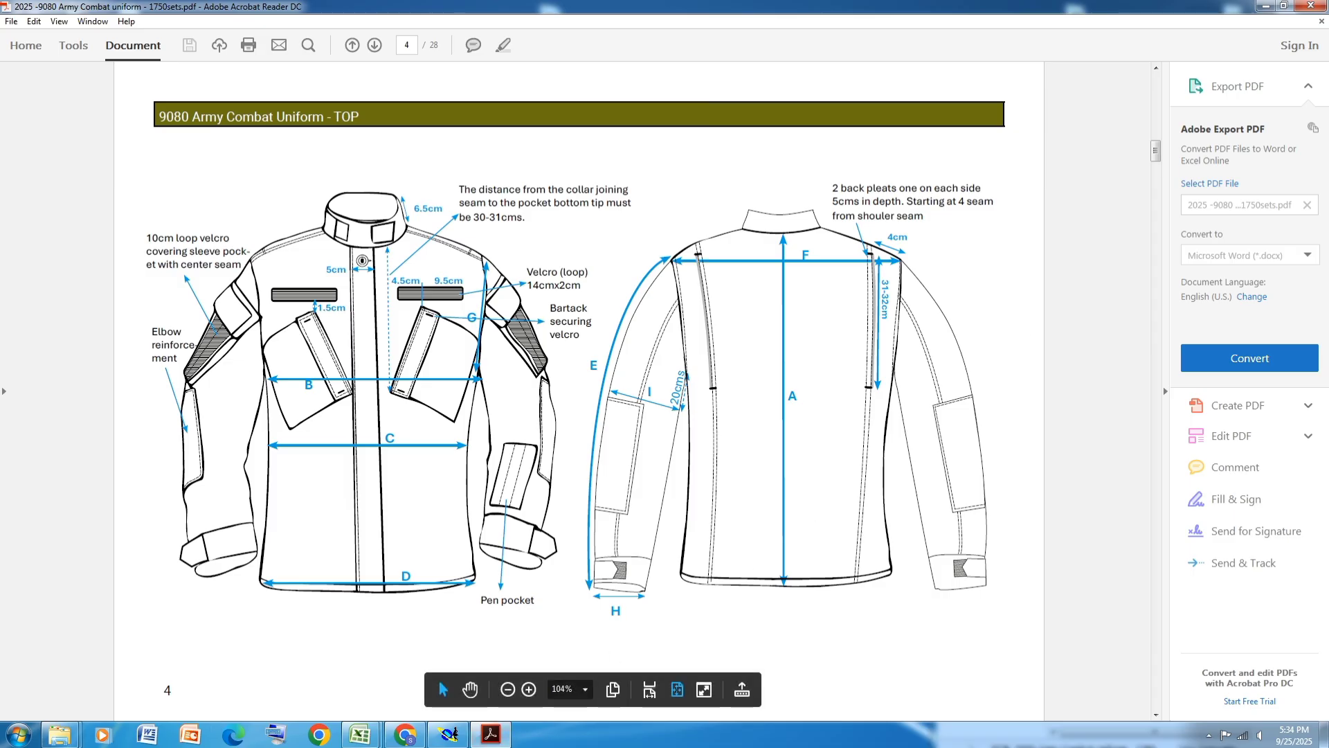
click(1267, 6)
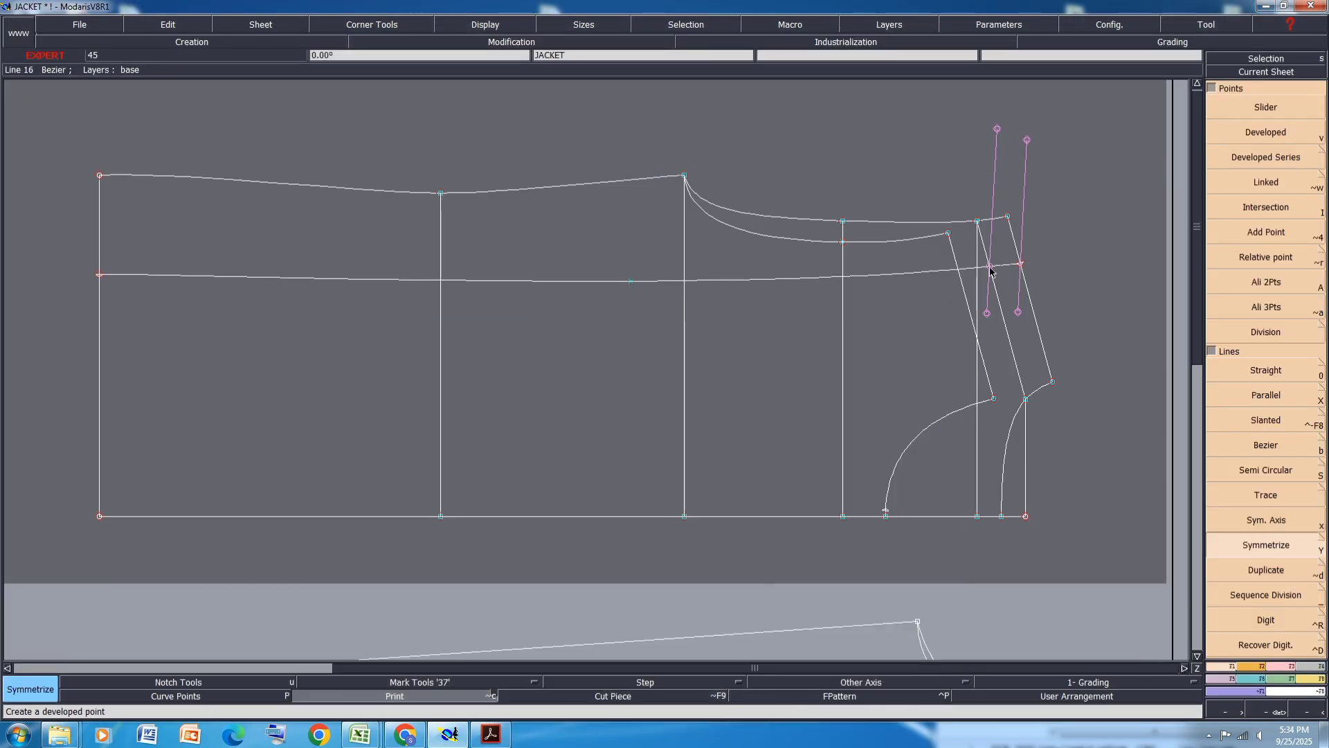
- Draw a Bezier line about 4 cm long from the pleat point on the back chest line straight up to the top edge
scroll(1019, 242, up, 1)
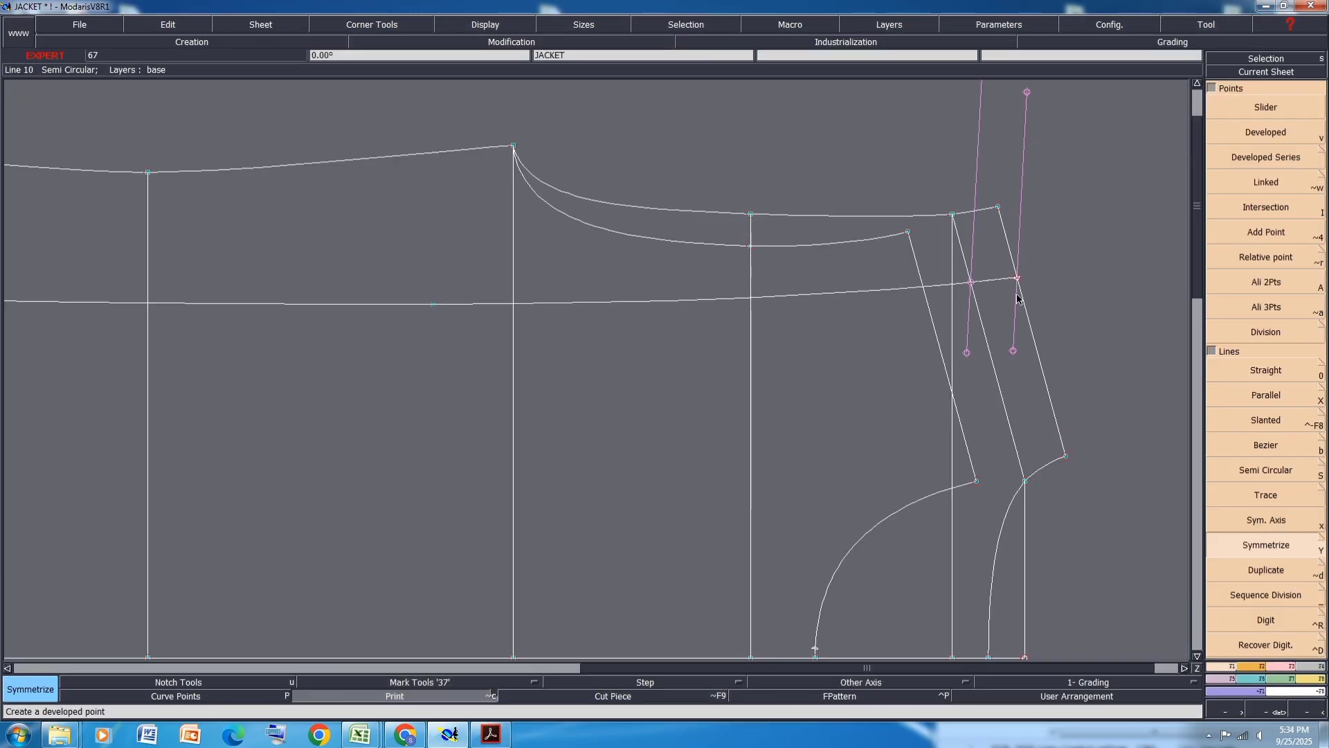
key(v)
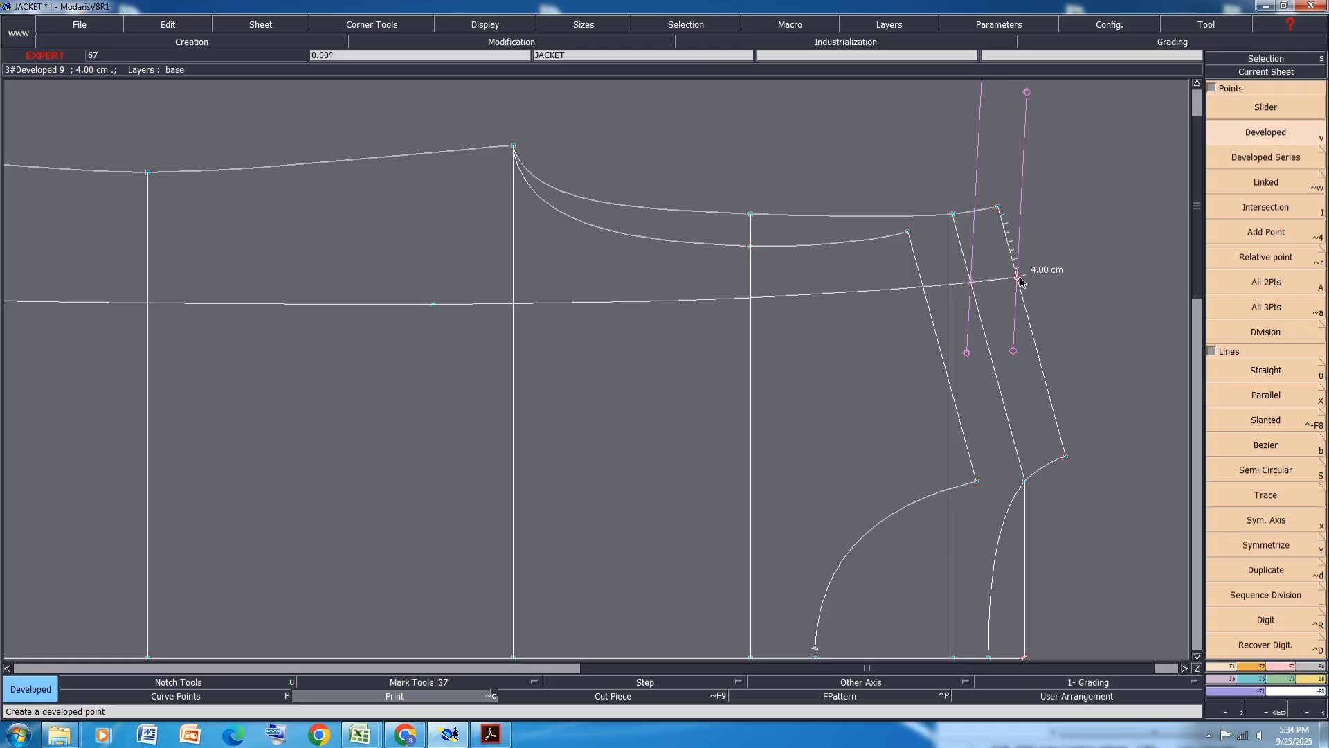
key(b)
click(1019, 278)
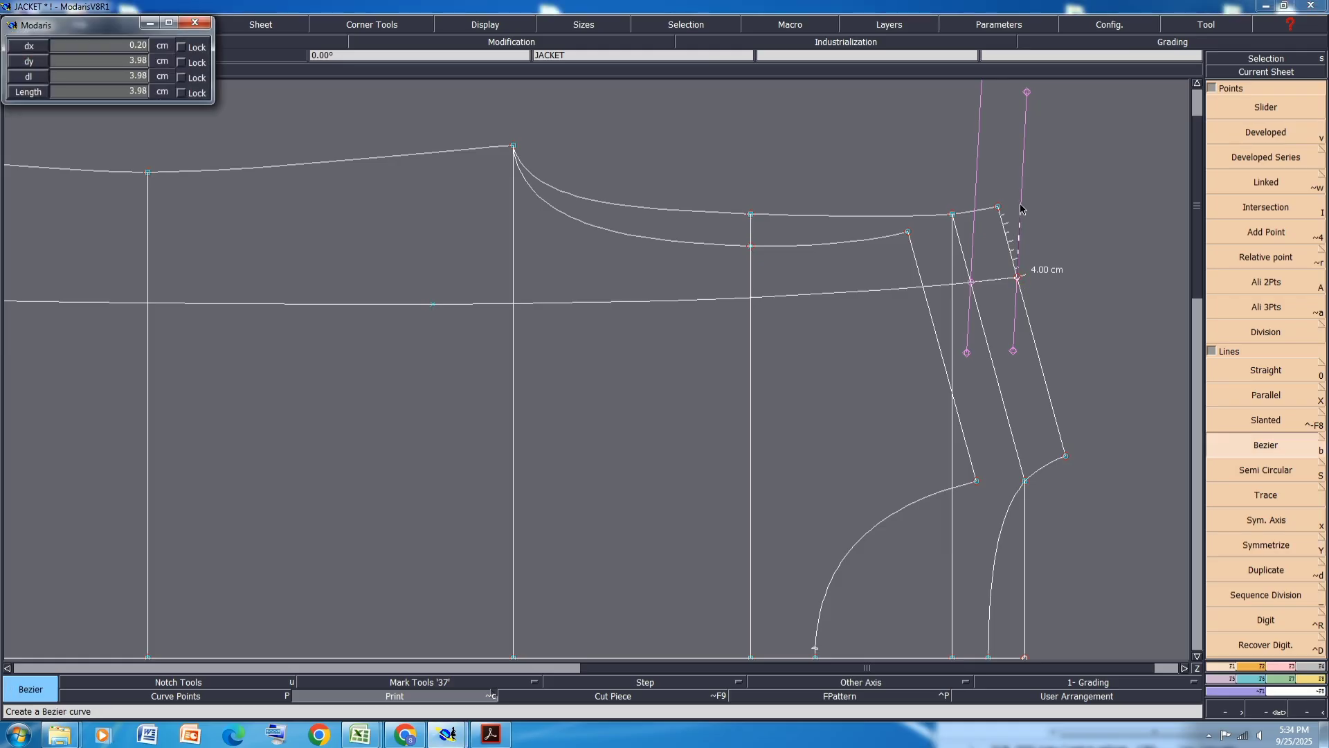
click(1021, 207)
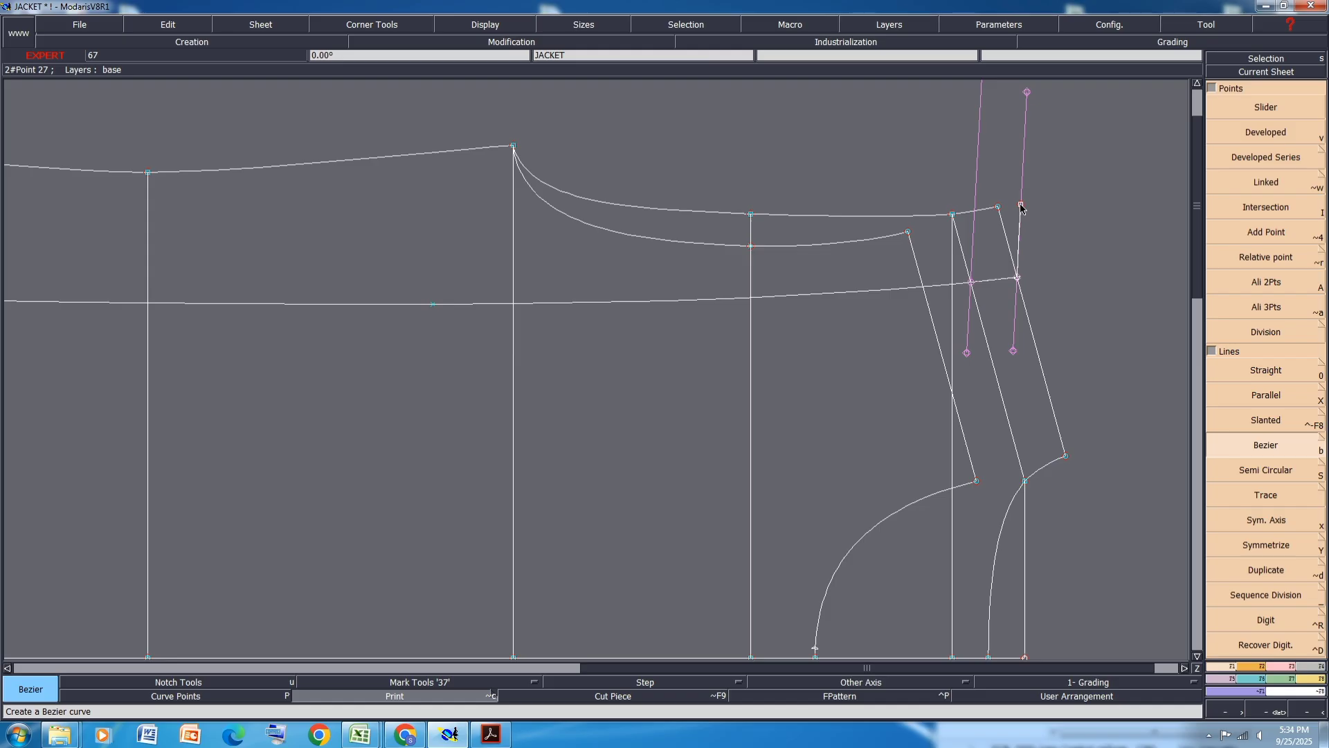
- Measure the length of the new short vertical line, then undo the measurement
key(l)
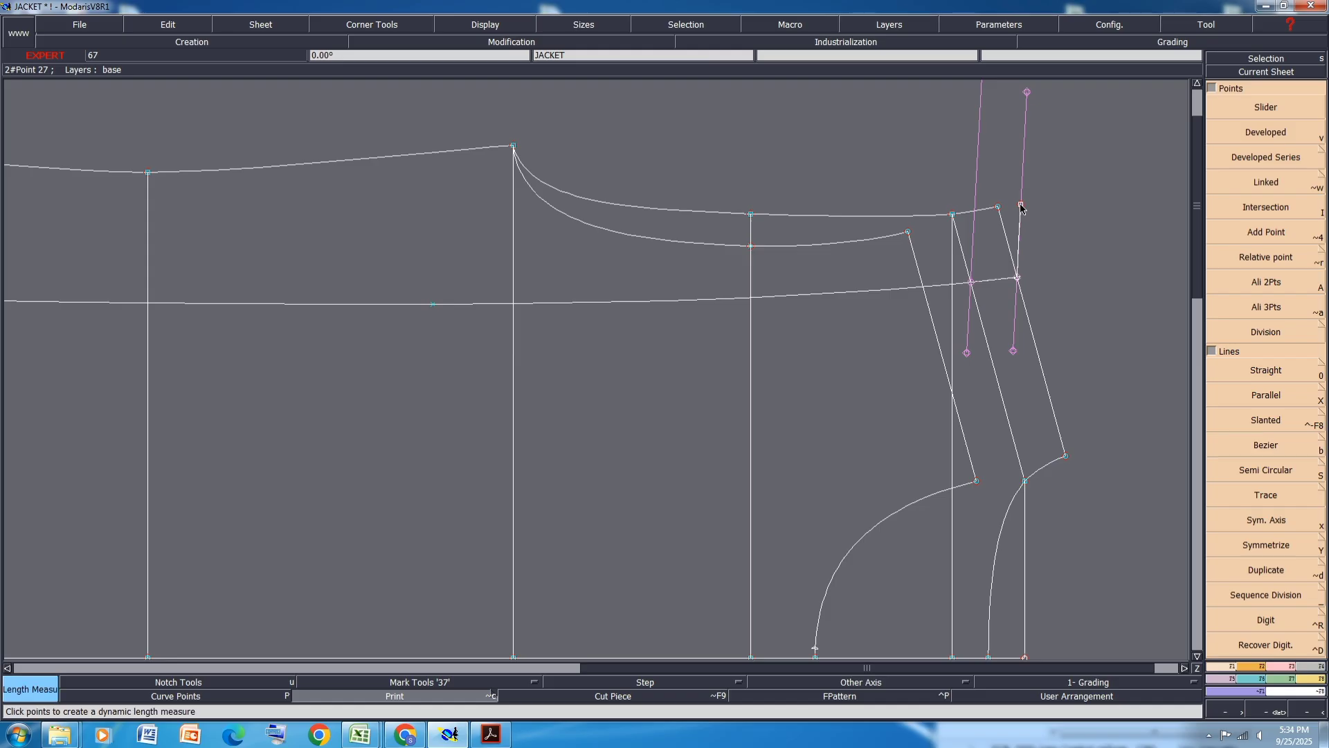
click(1021, 207)
click(1019, 279)
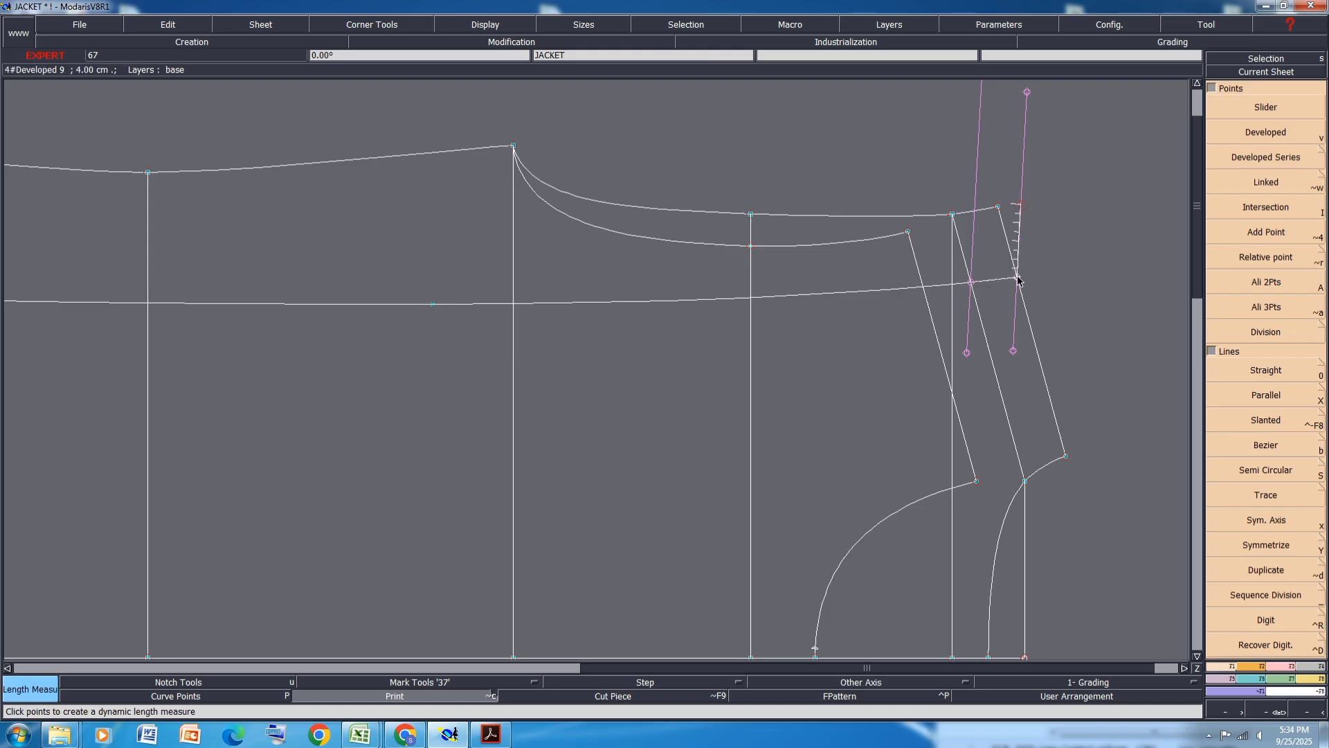
click(1018, 279)
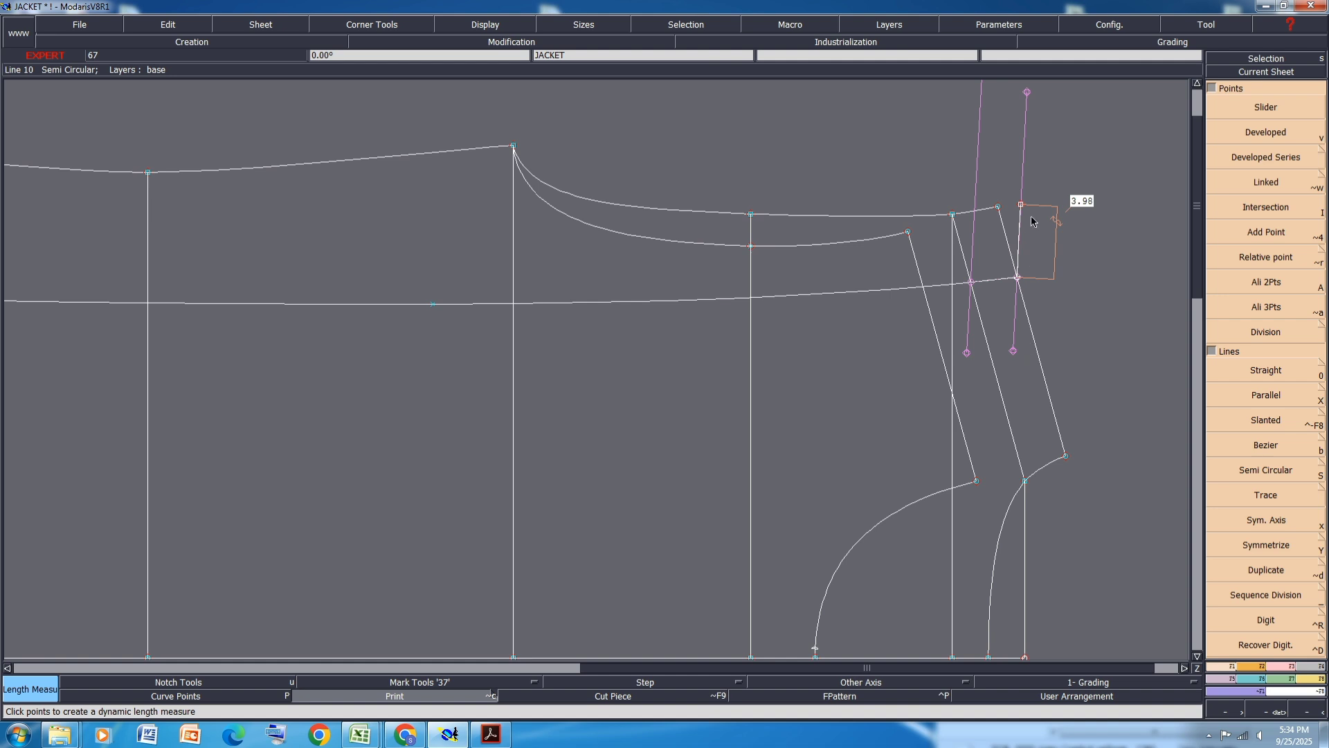
key(ctrl+z)
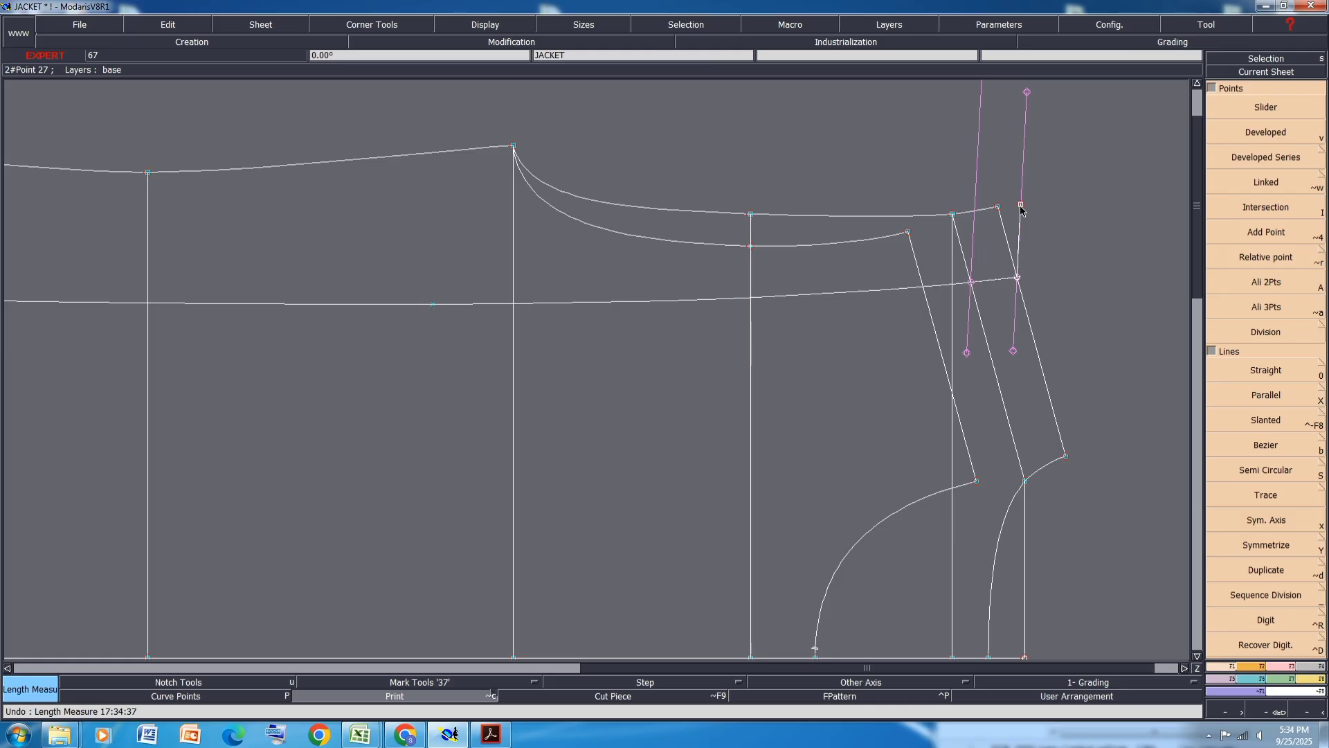
- Create a line parallel to the back chest line about 4 cm above it, then undo it
key(x)
click(870, 292)
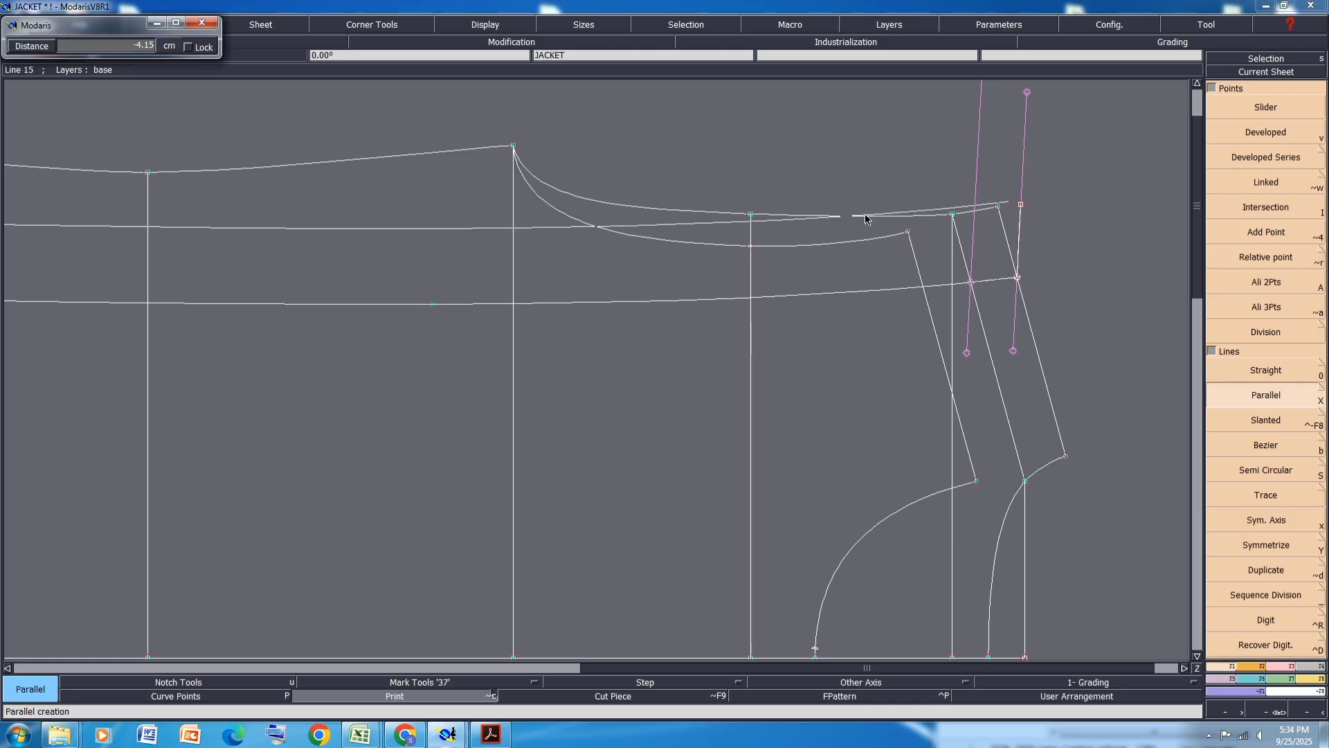
key(Down)
click(865, 217)
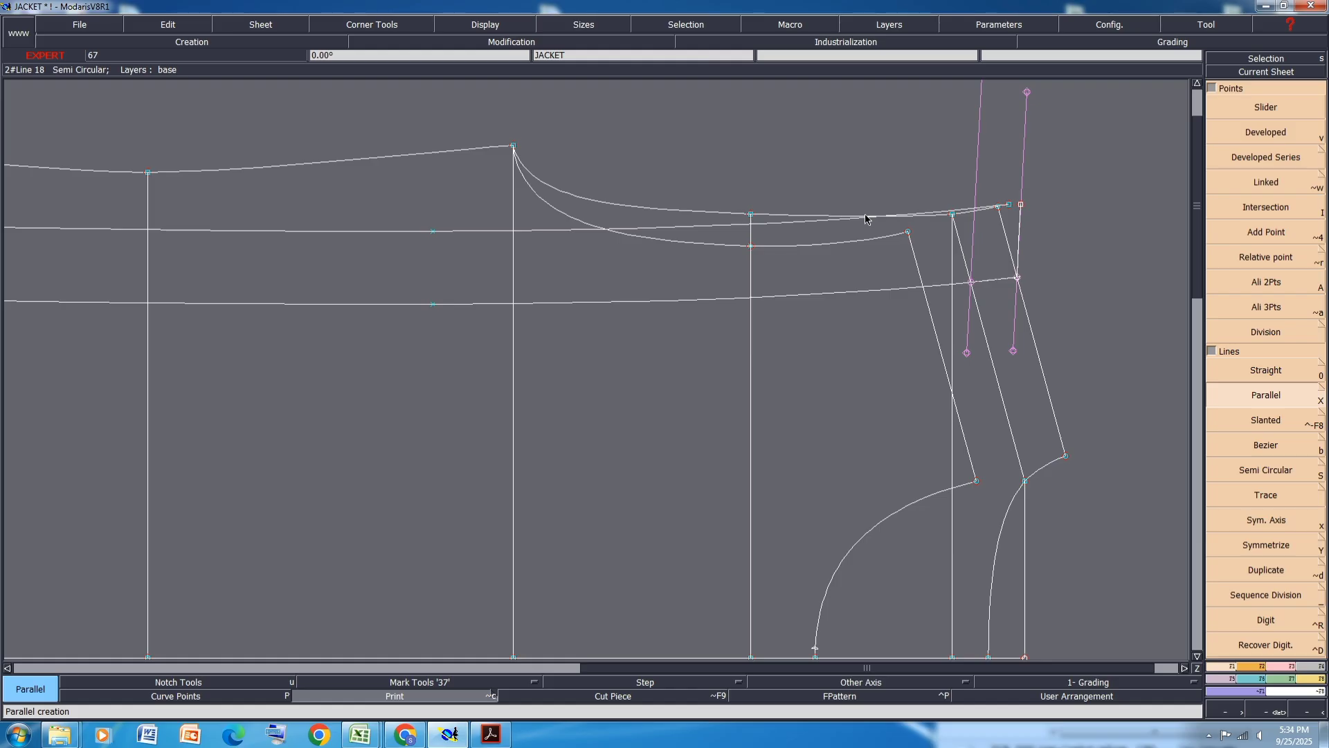
click(417, 696)
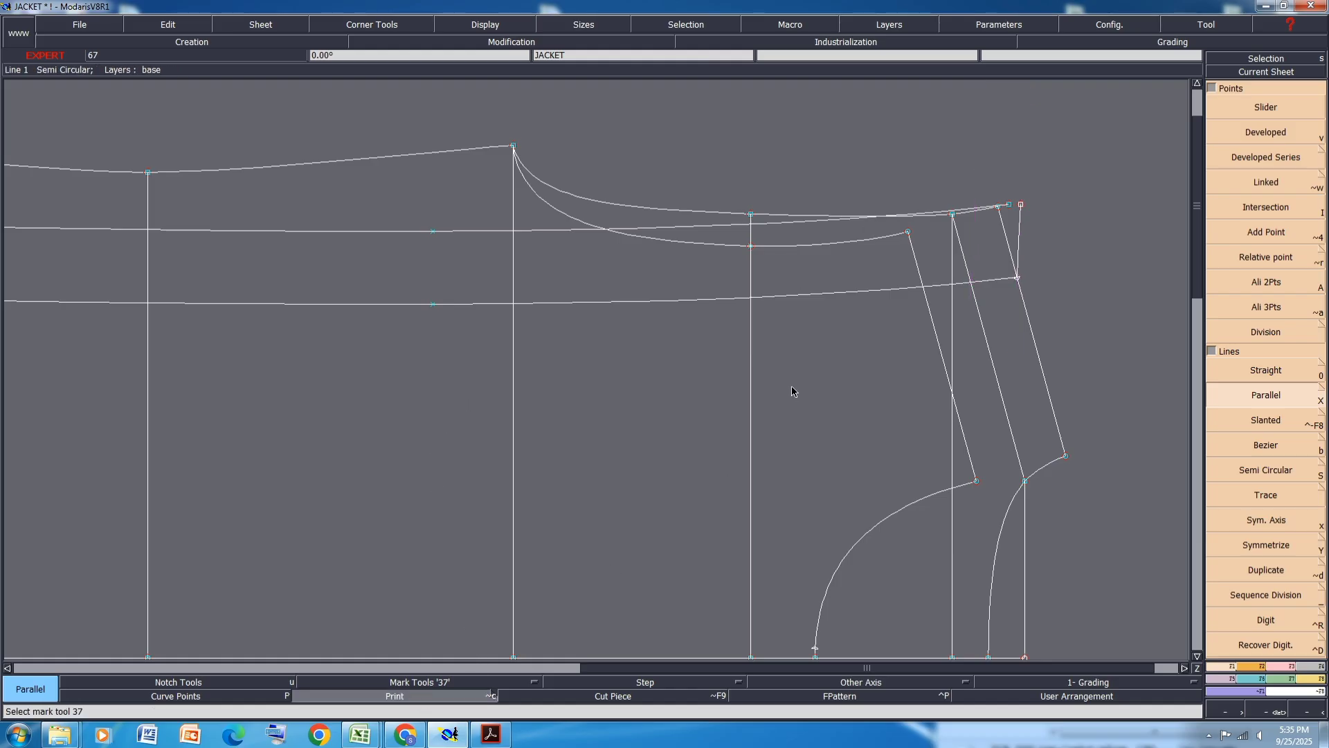
key(ctrl+z)
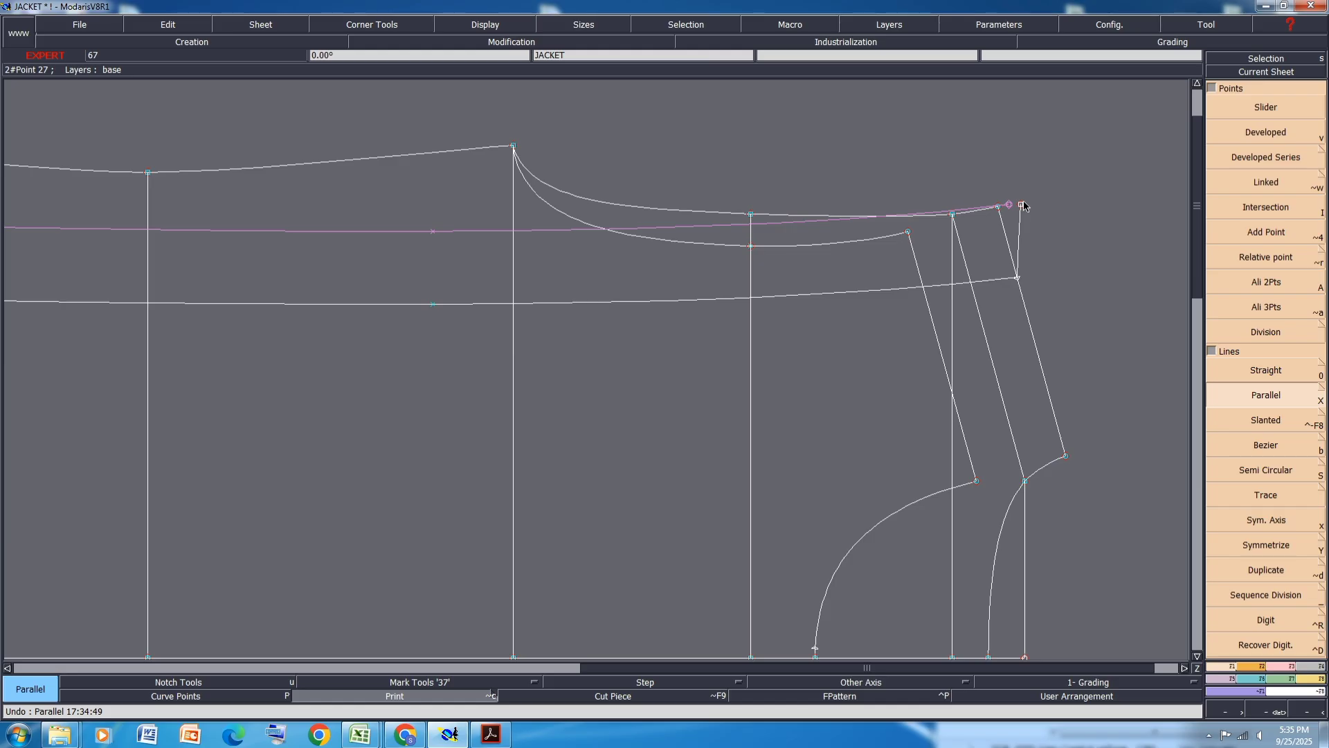
- Draw a Bezier line about 32 cm long from the top of the pleat line leftward across the back panel
key(3)
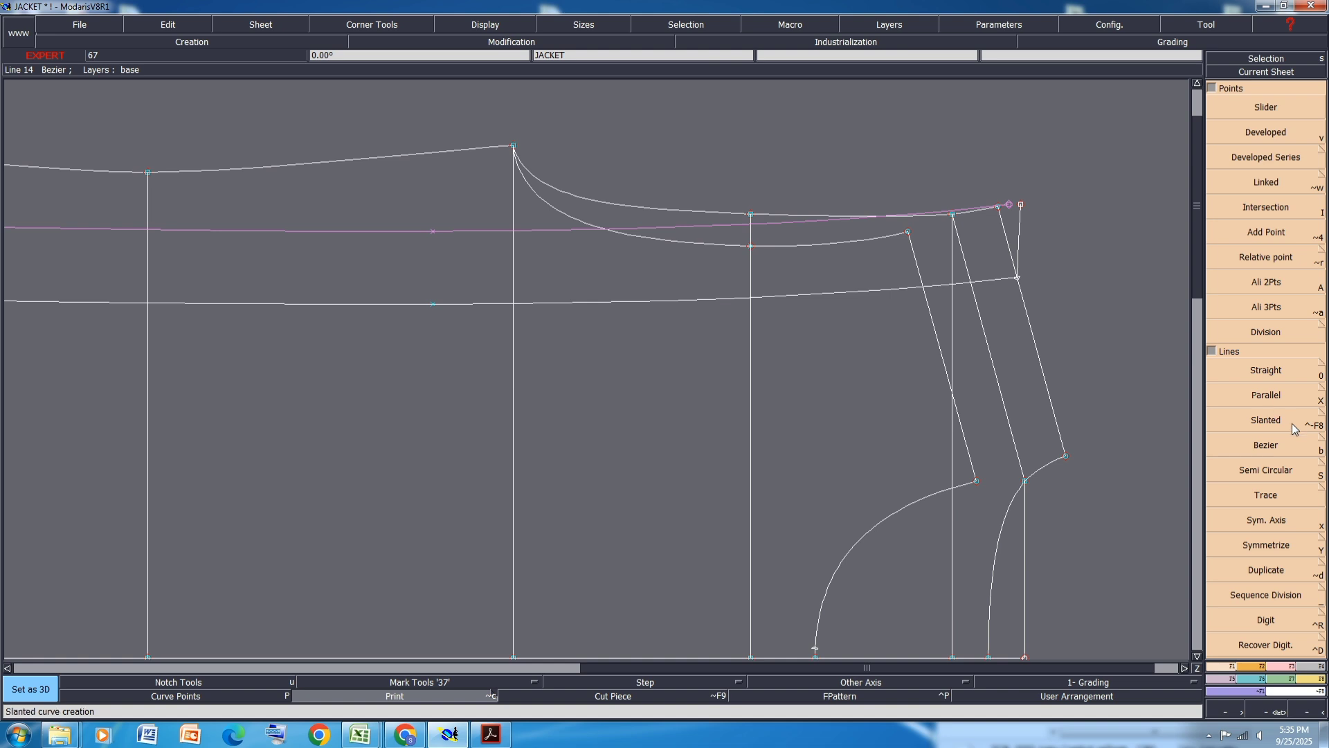
click(1273, 447)
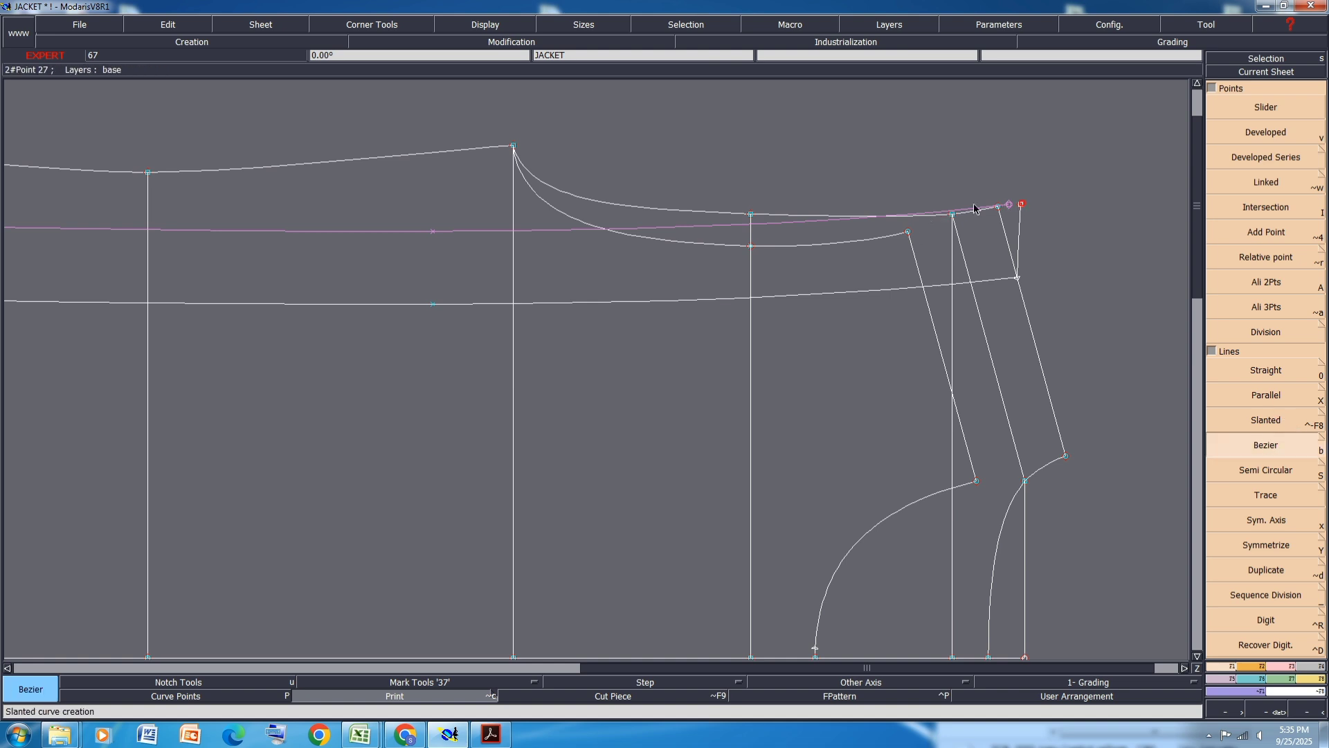
click(1010, 204)
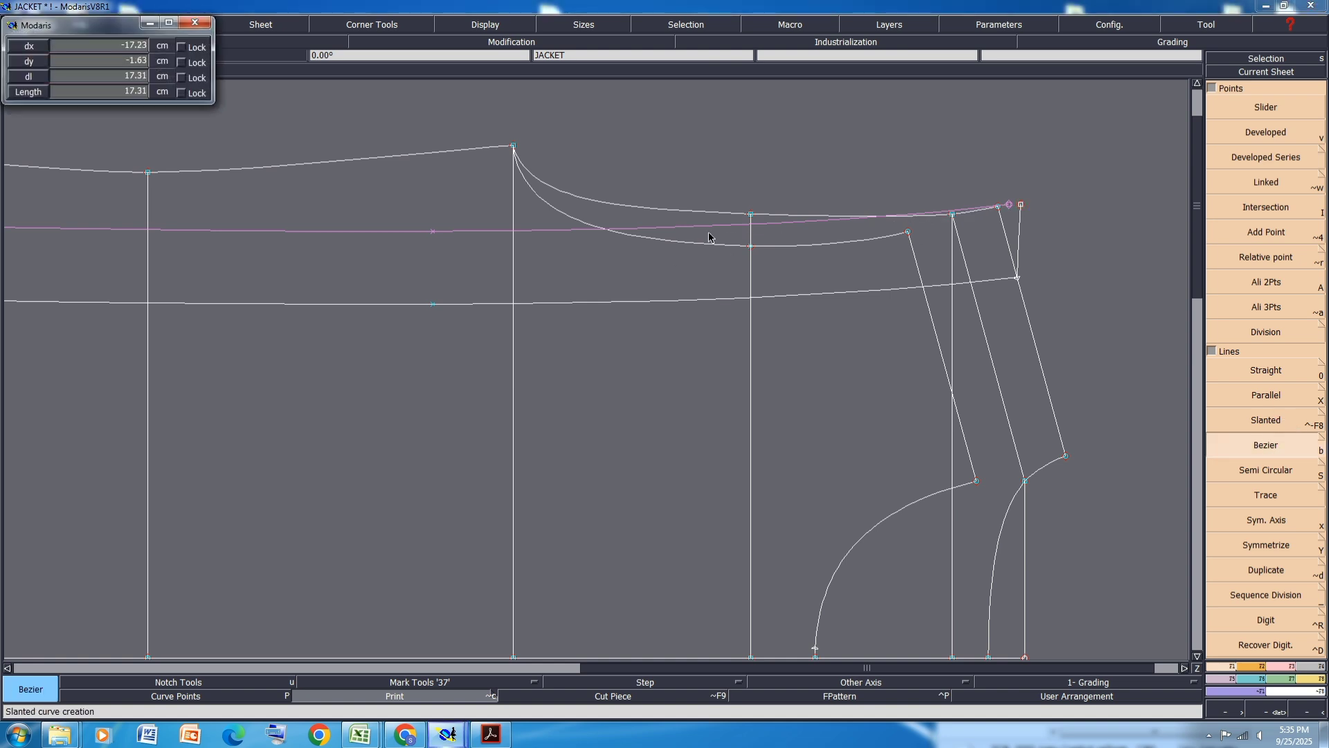
click(435, 230)
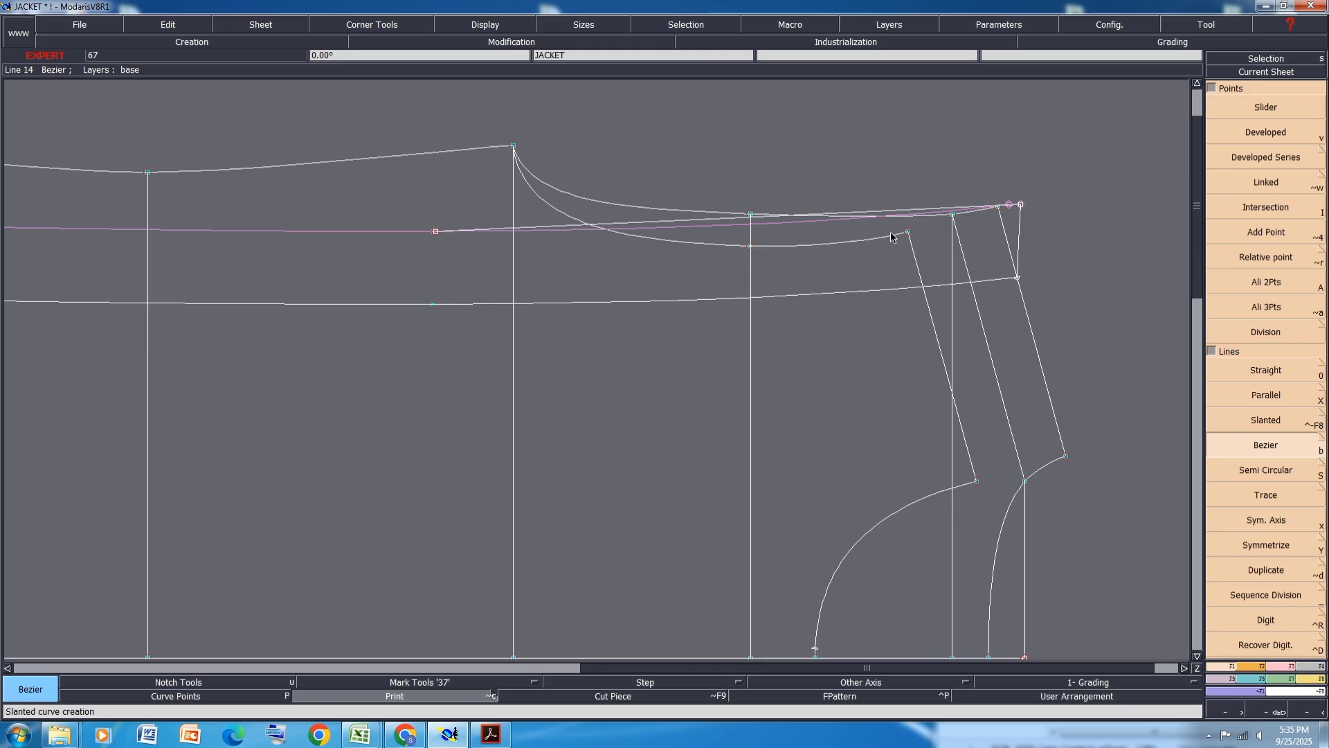
click(818, 224)
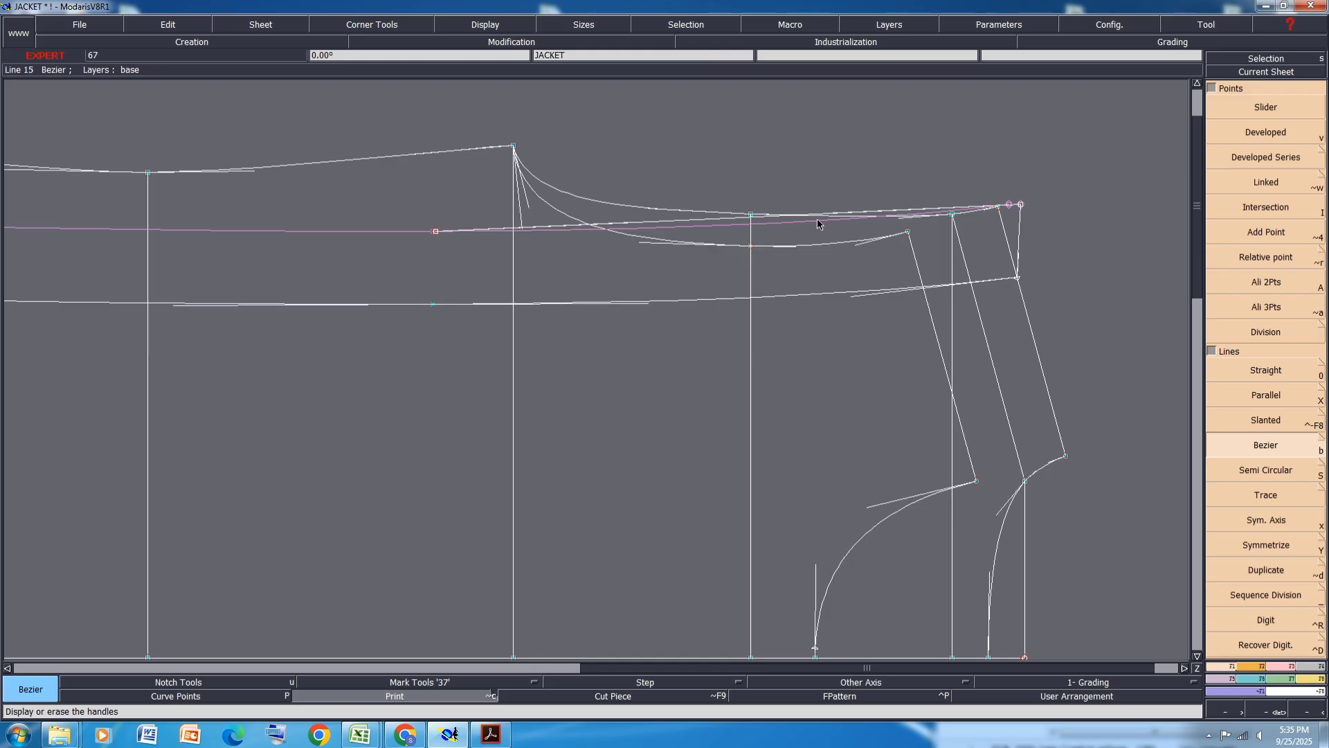
key(r)
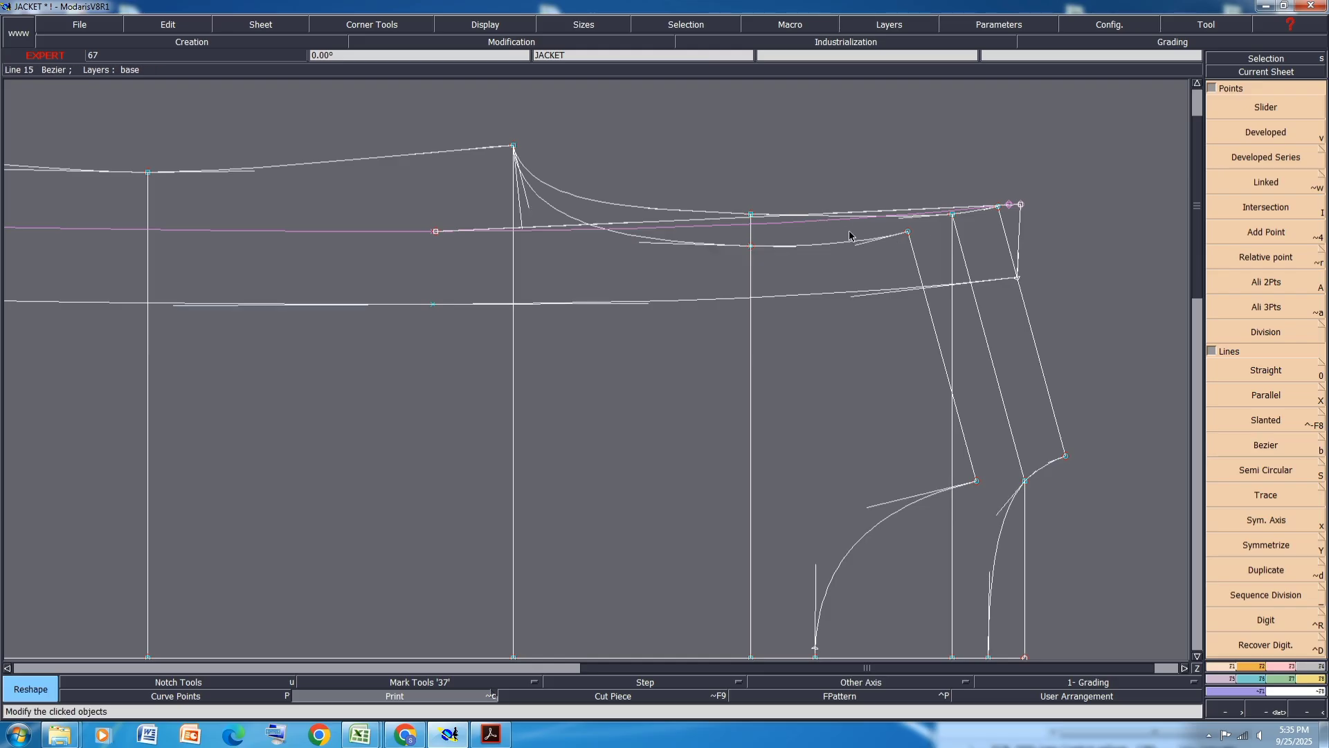
click(1279, 665)
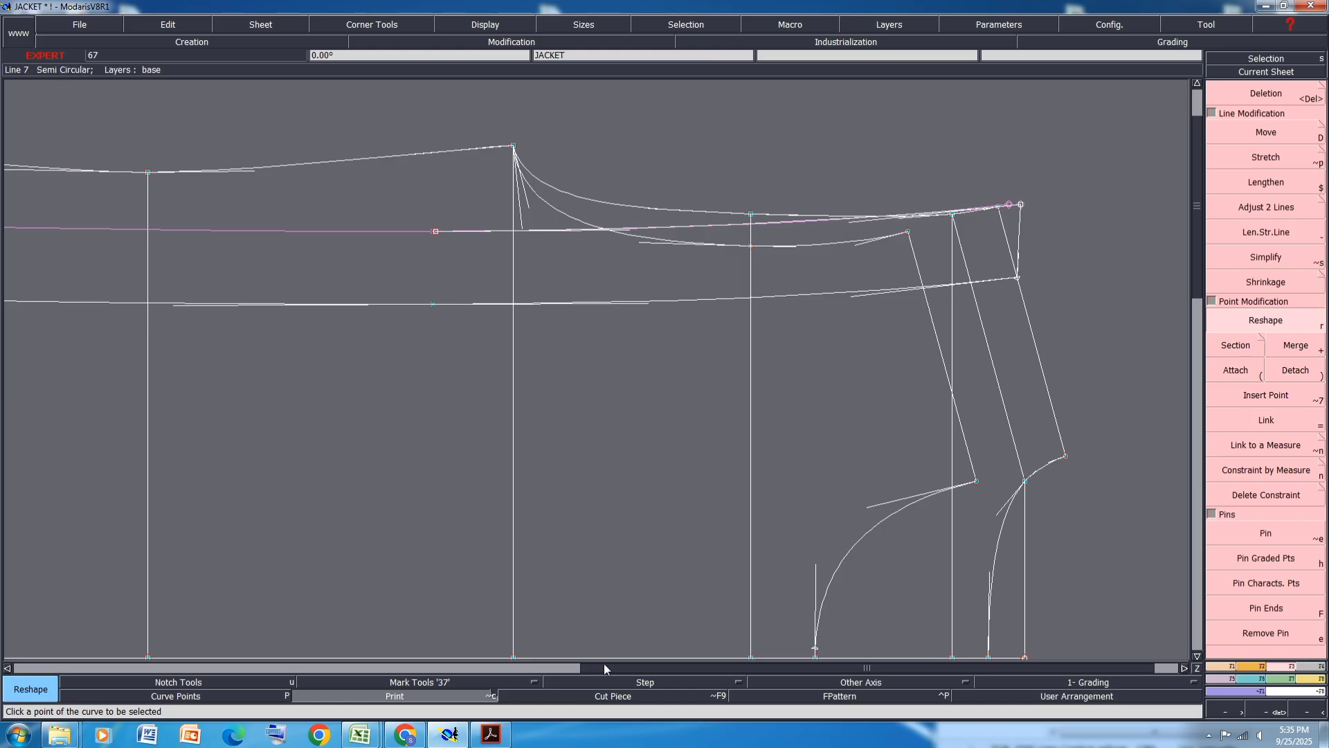
click(400, 697)
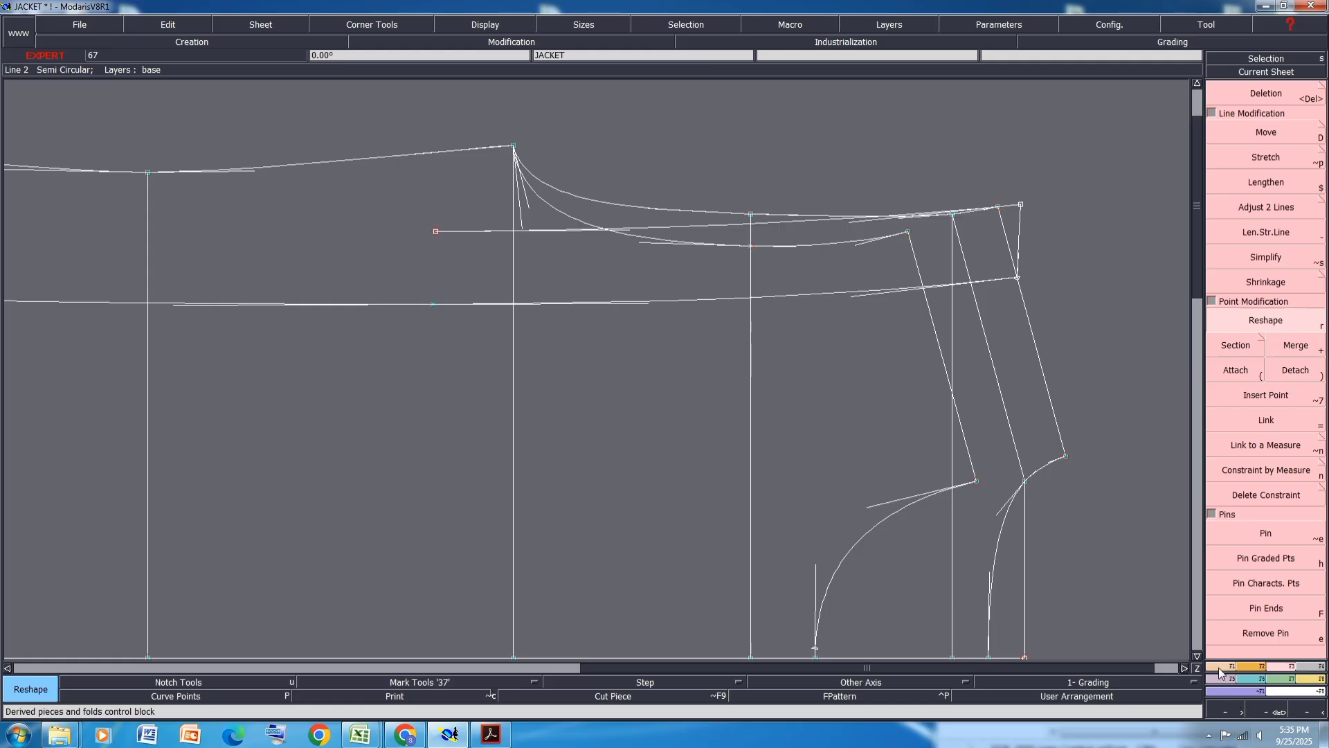
key(F1)
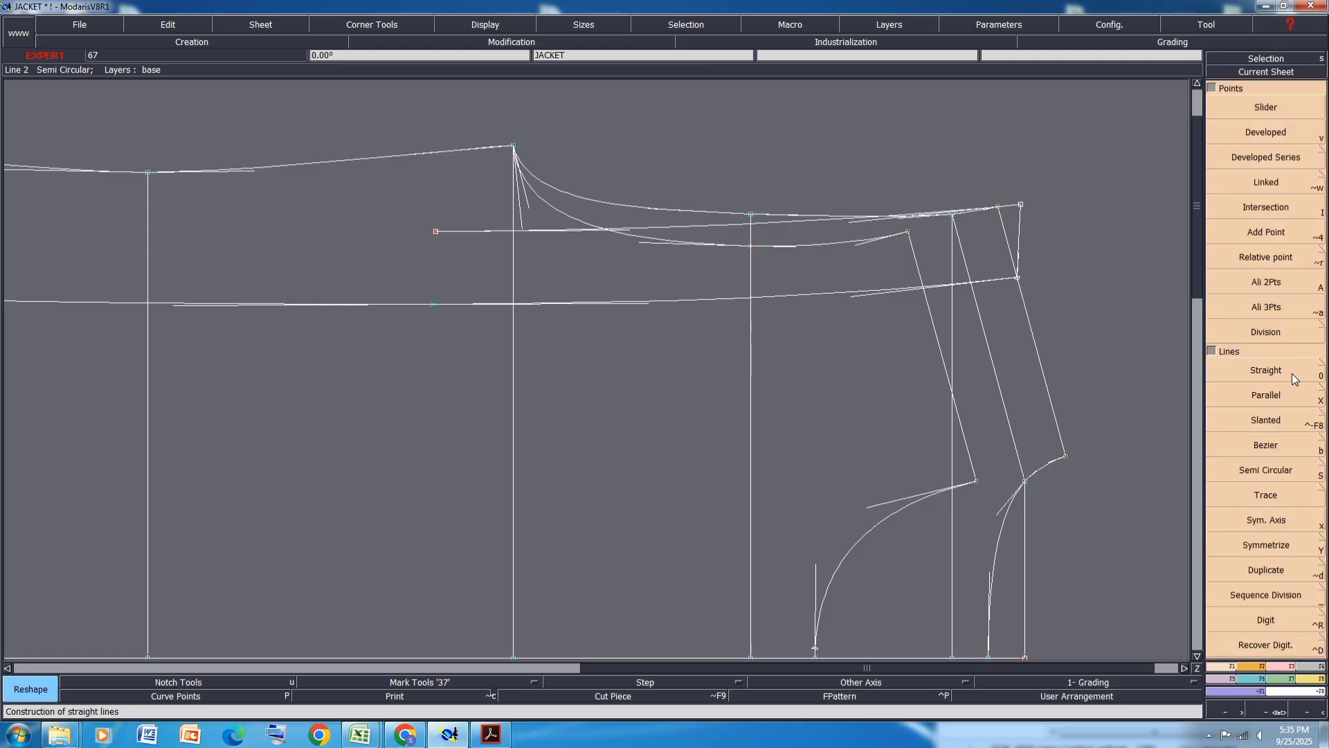
- Draw a Bezier curve from the 32 cm line's end down to the back chest line and reshape it into a smooth transition
click(1277, 445)
click(435, 232)
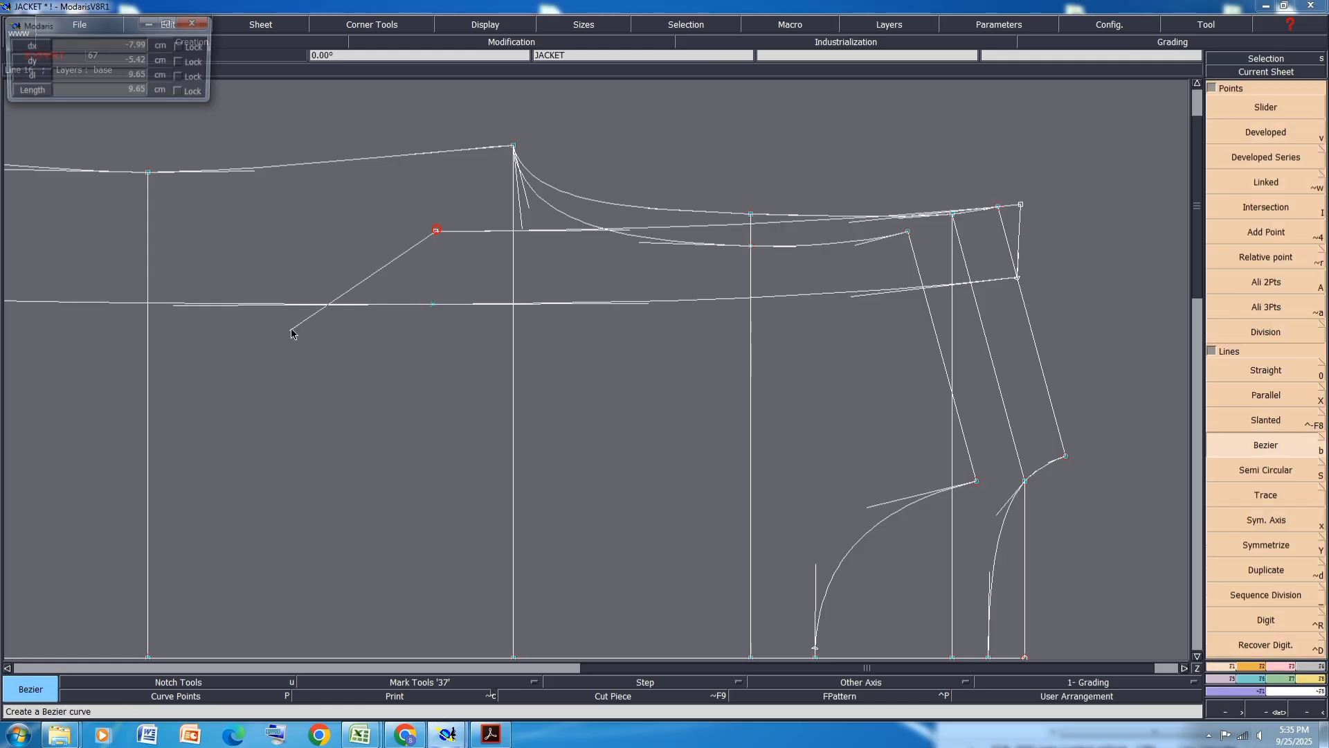
click(317, 304)
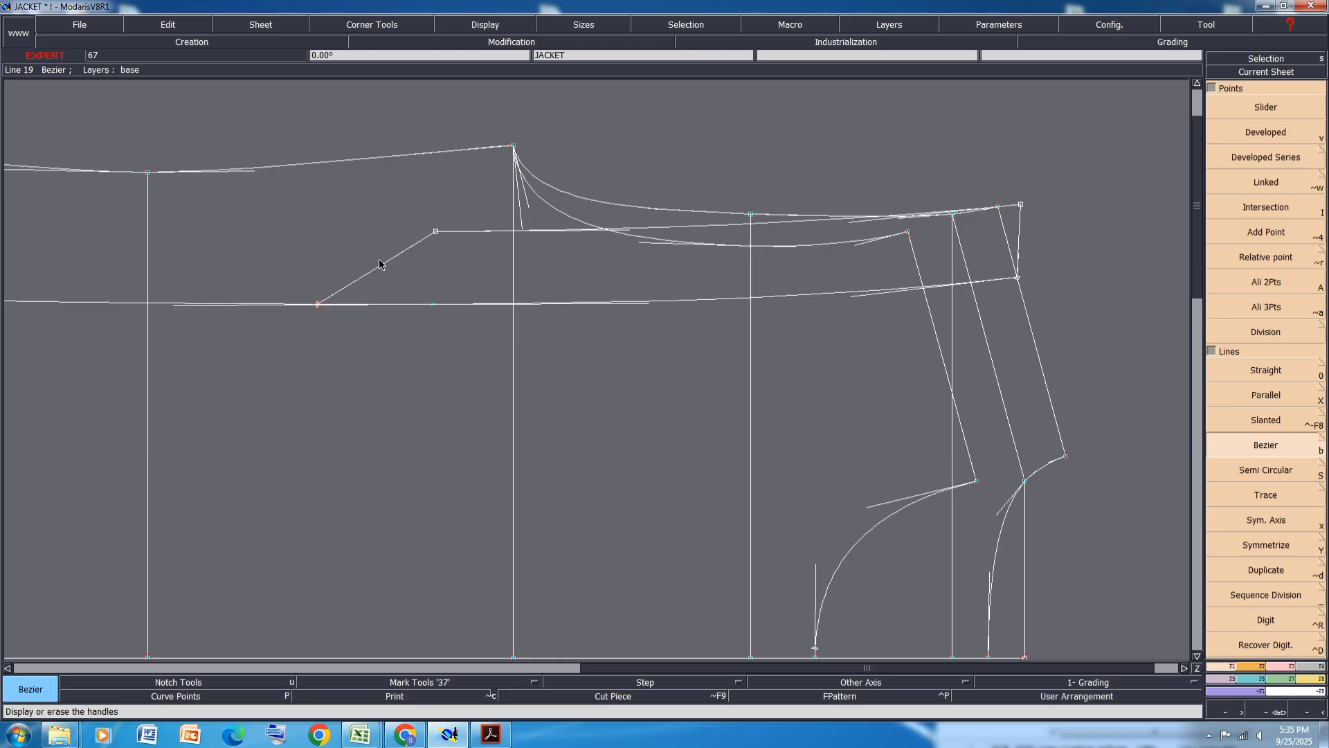
key(r)
drag(363, 286, 385, 290)
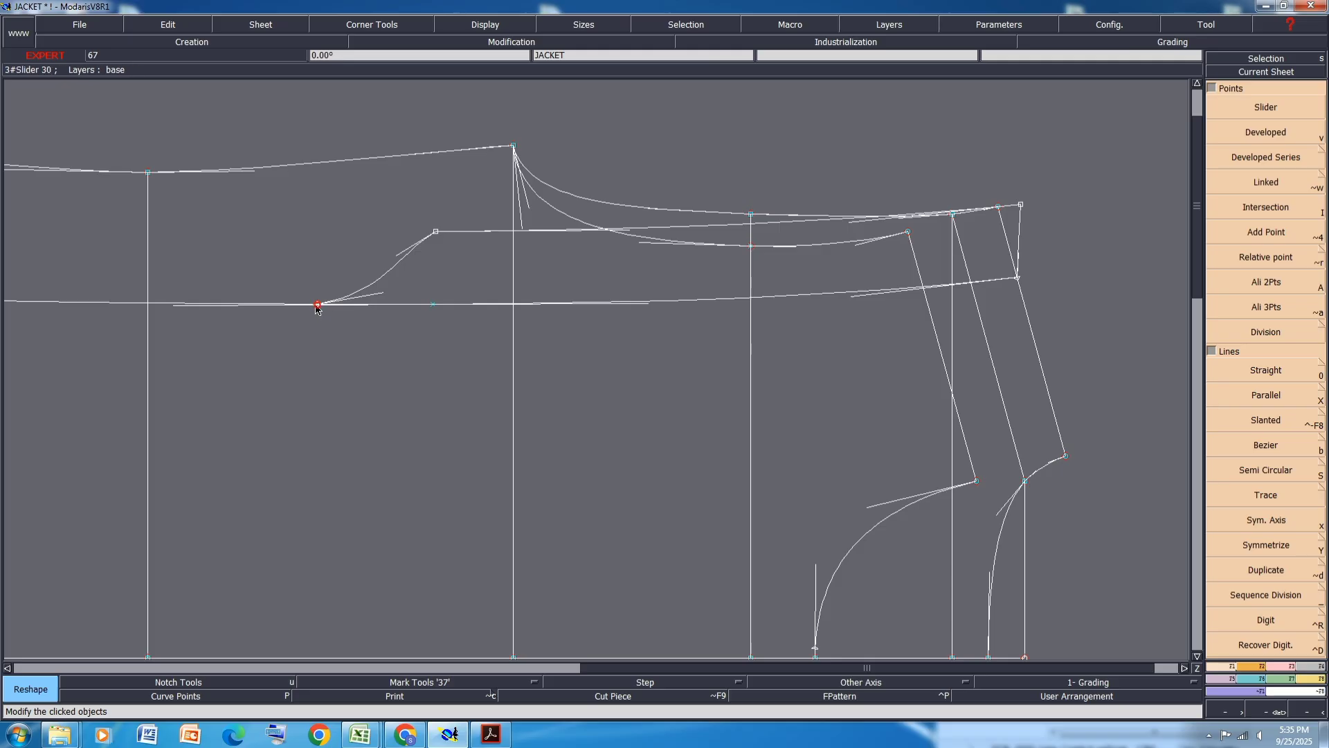
drag(316, 305, 272, 304)
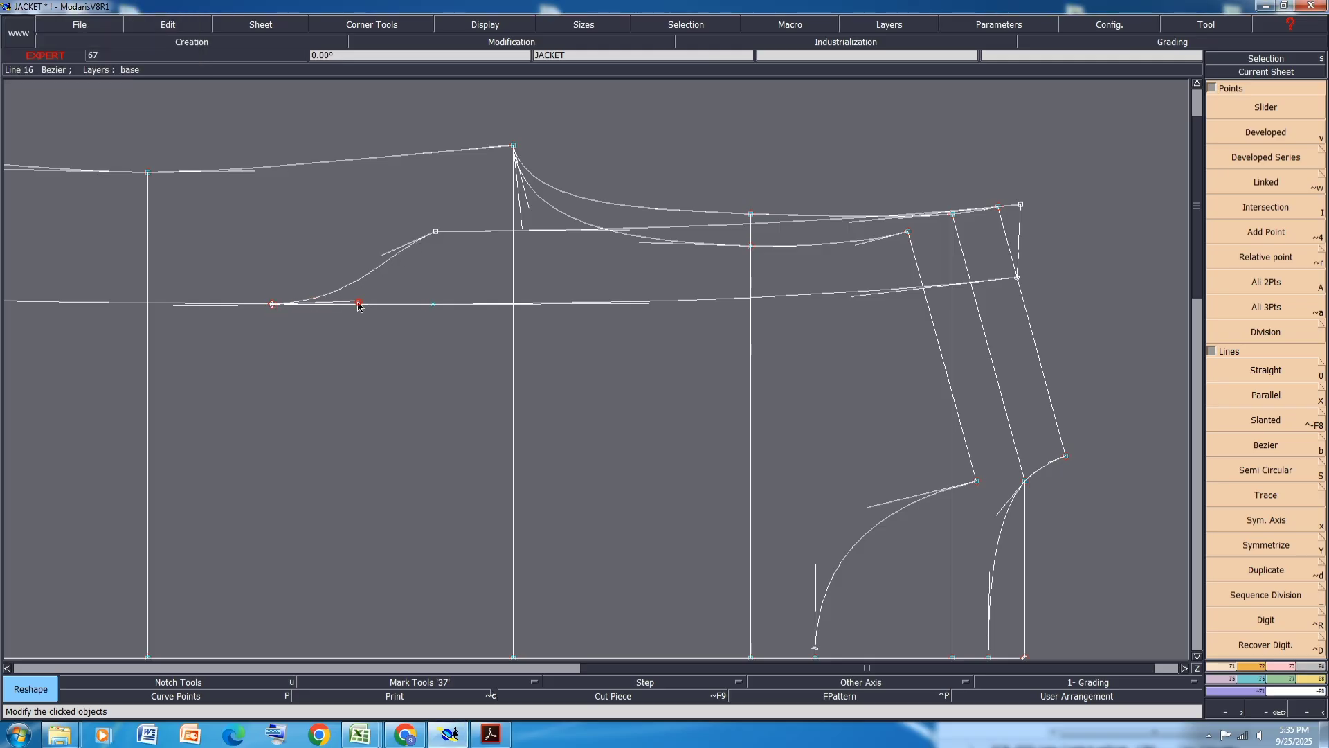
drag(359, 304, 359, 235)
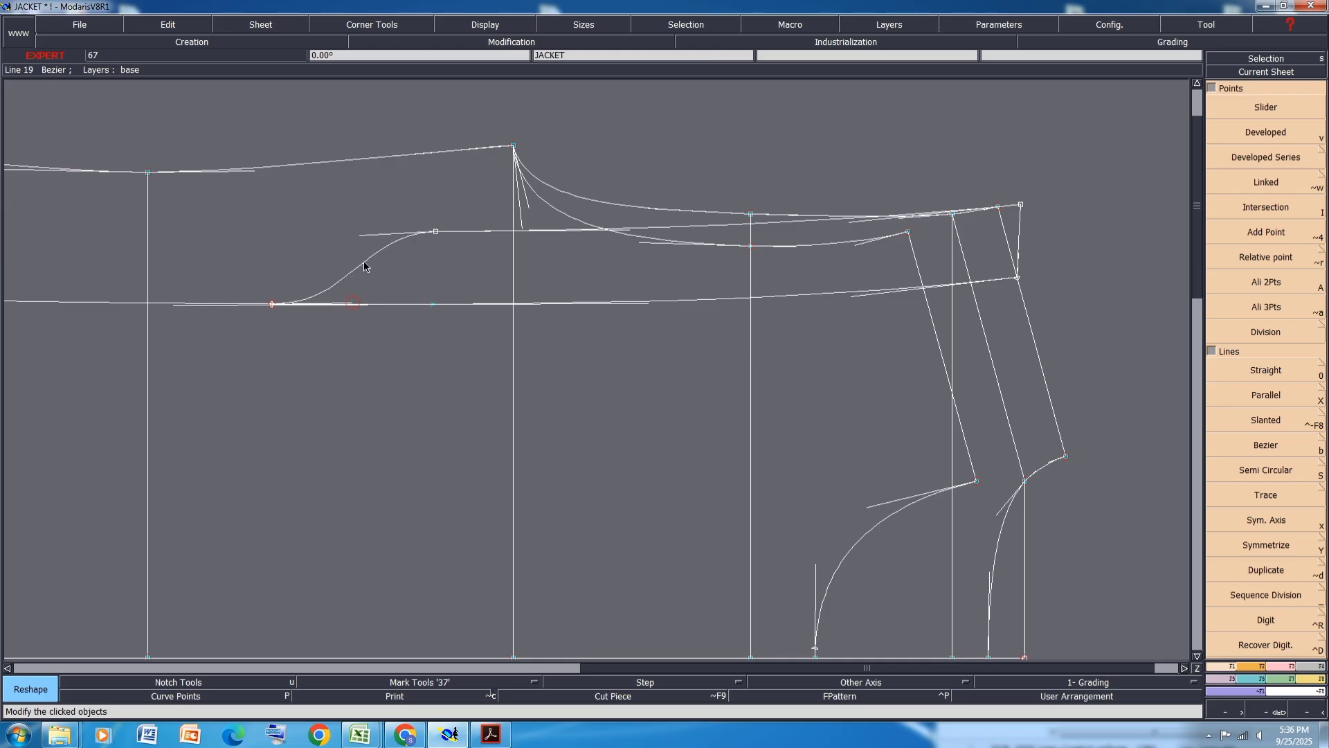
scroll(473, 294, down, 1)
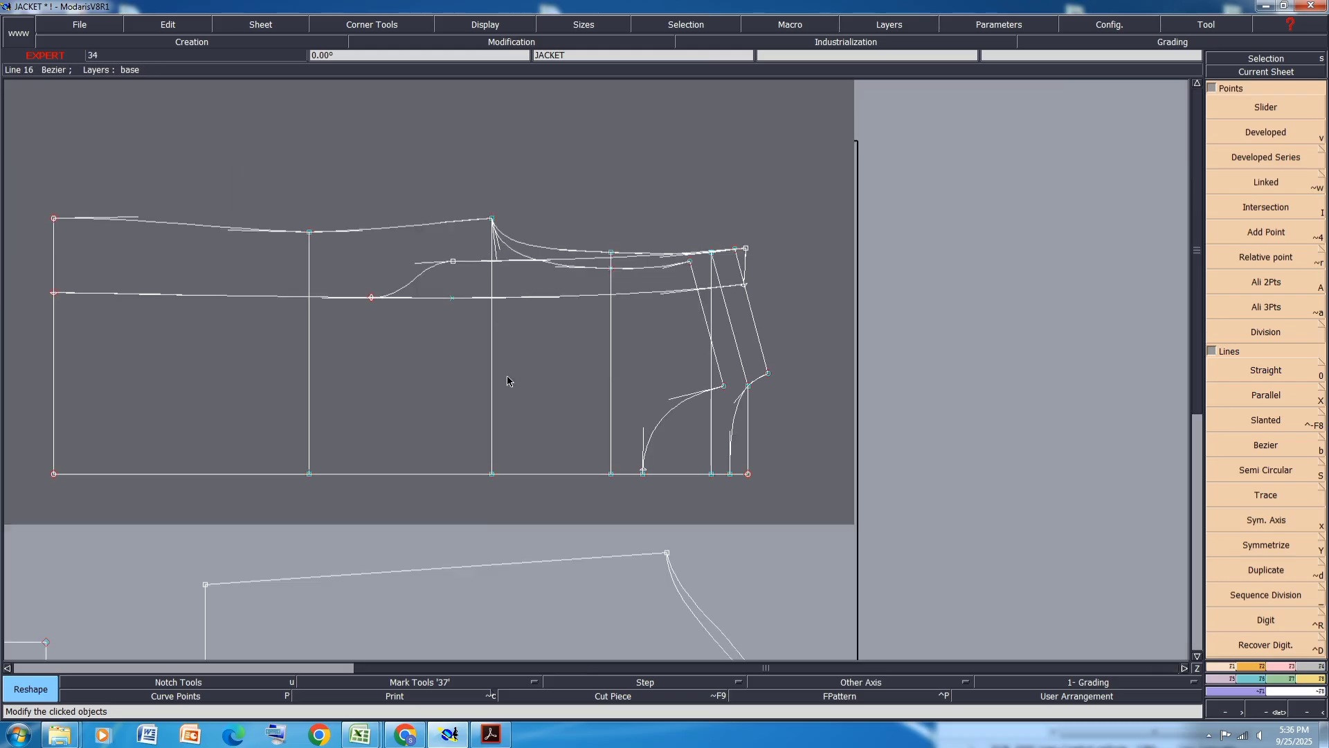
- Save the model, insert the curve's end point into the back chest line, and save again
key(ctrl+s)
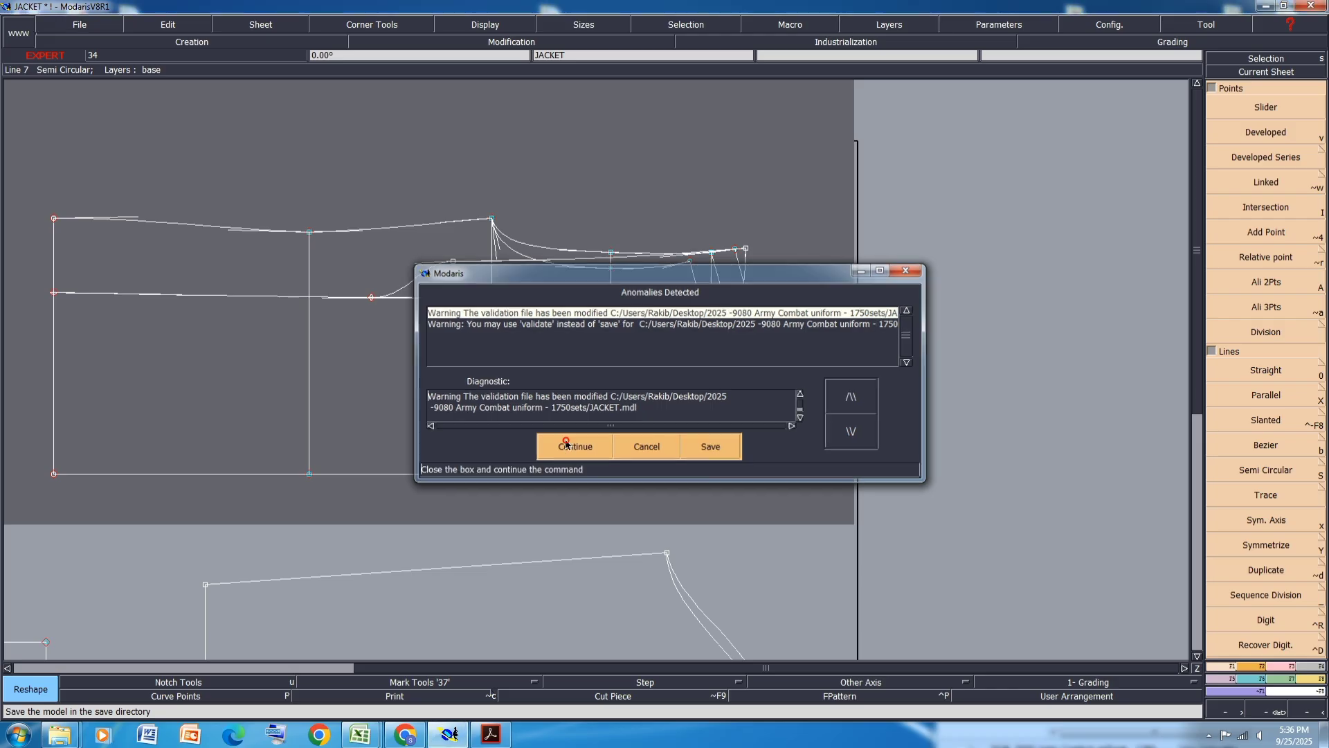
click(575, 439)
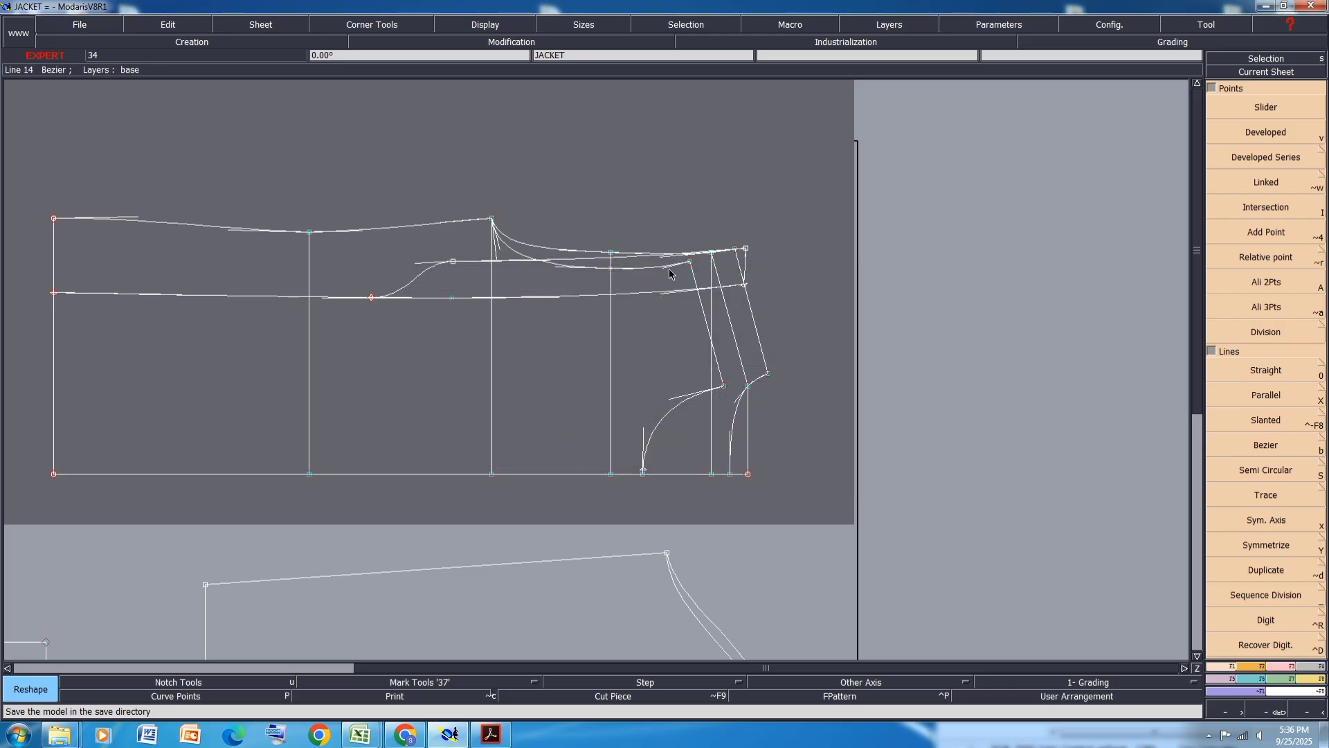
key(i)
click(372, 298)
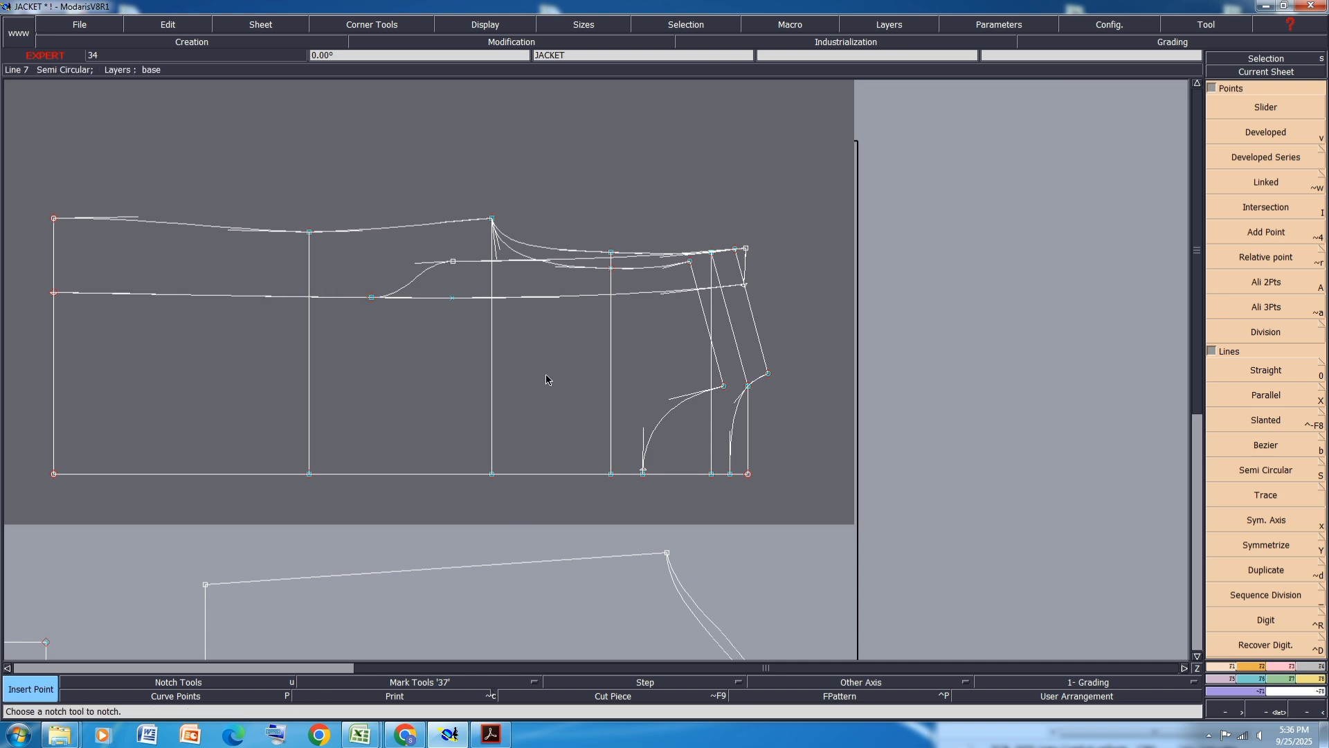
key(ctrl+s)
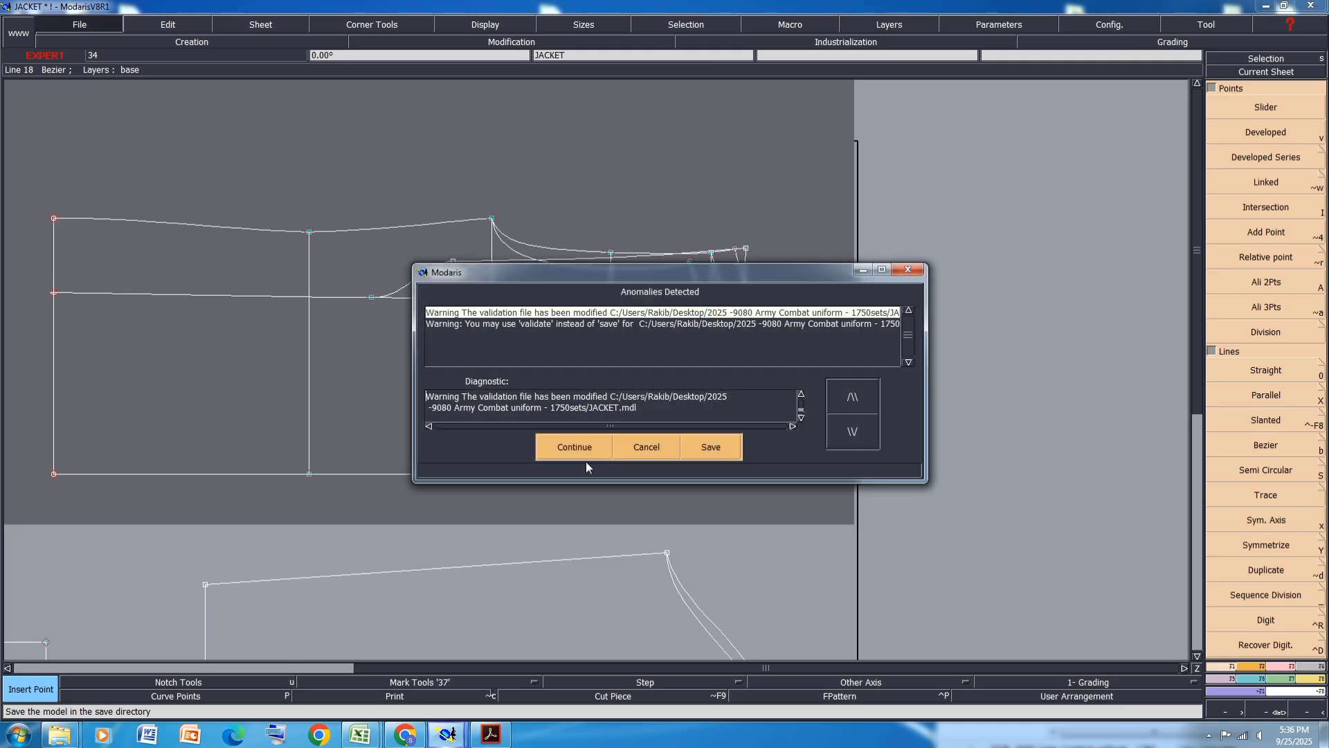
click(580, 446)
- Copy the back panel geometry onto a new sheet
scroll(497, 203, down, 2)
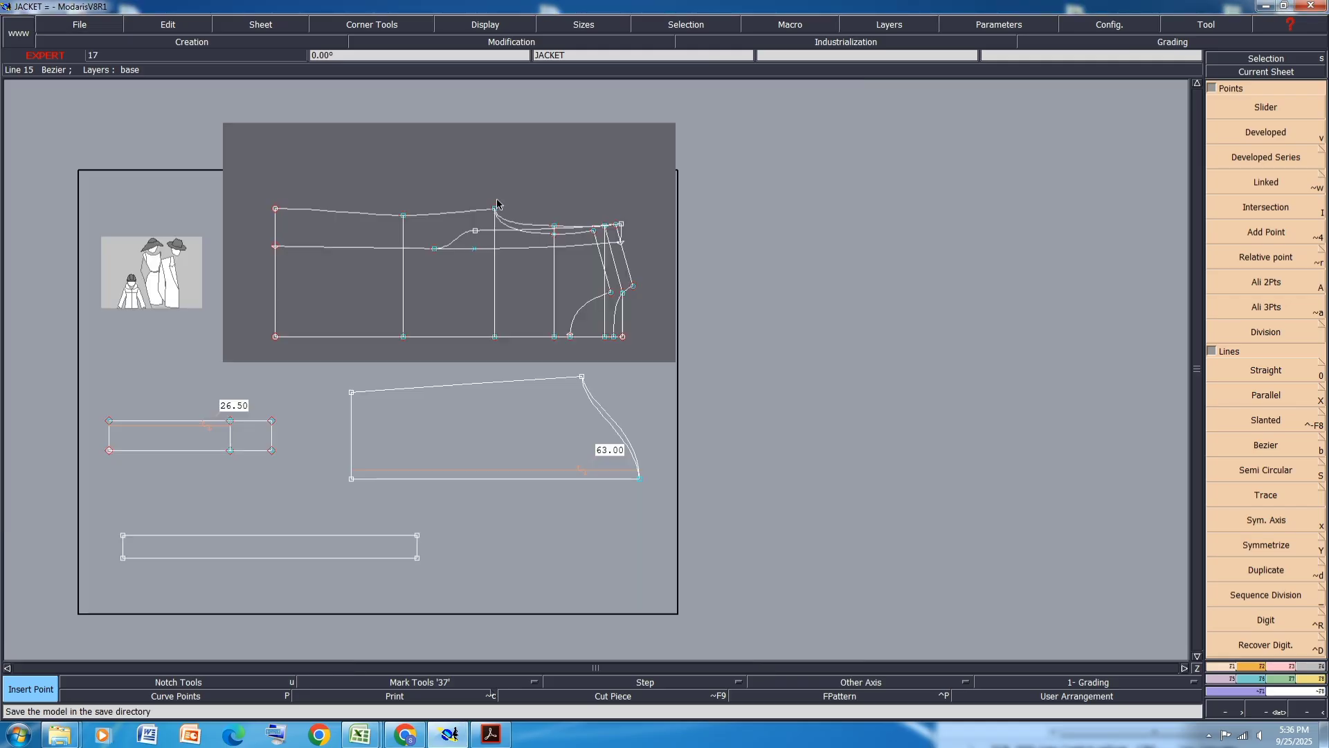
click(448, 291)
click(805, 301)
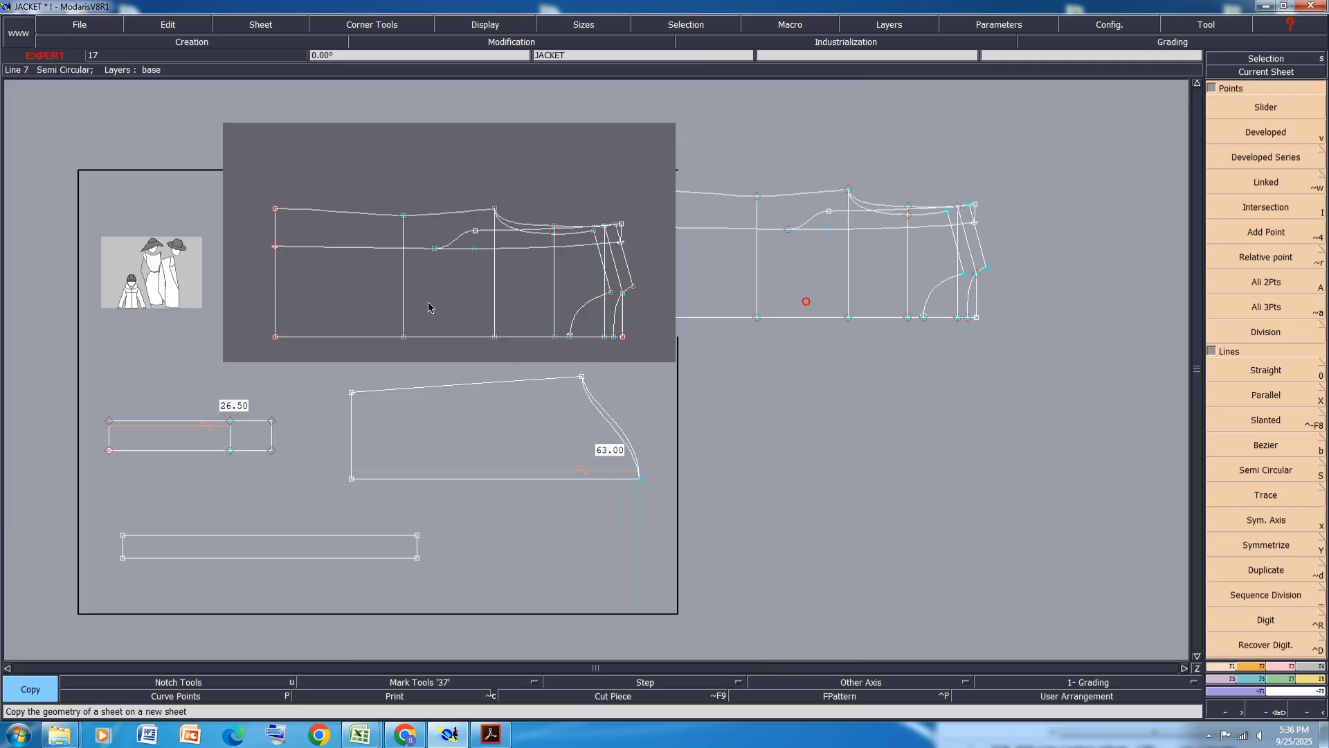
- Place a copy of the back panel geometry on a new sheet and undo the extra copy action
click(418, 299)
click(899, 557)
click(424, 277)
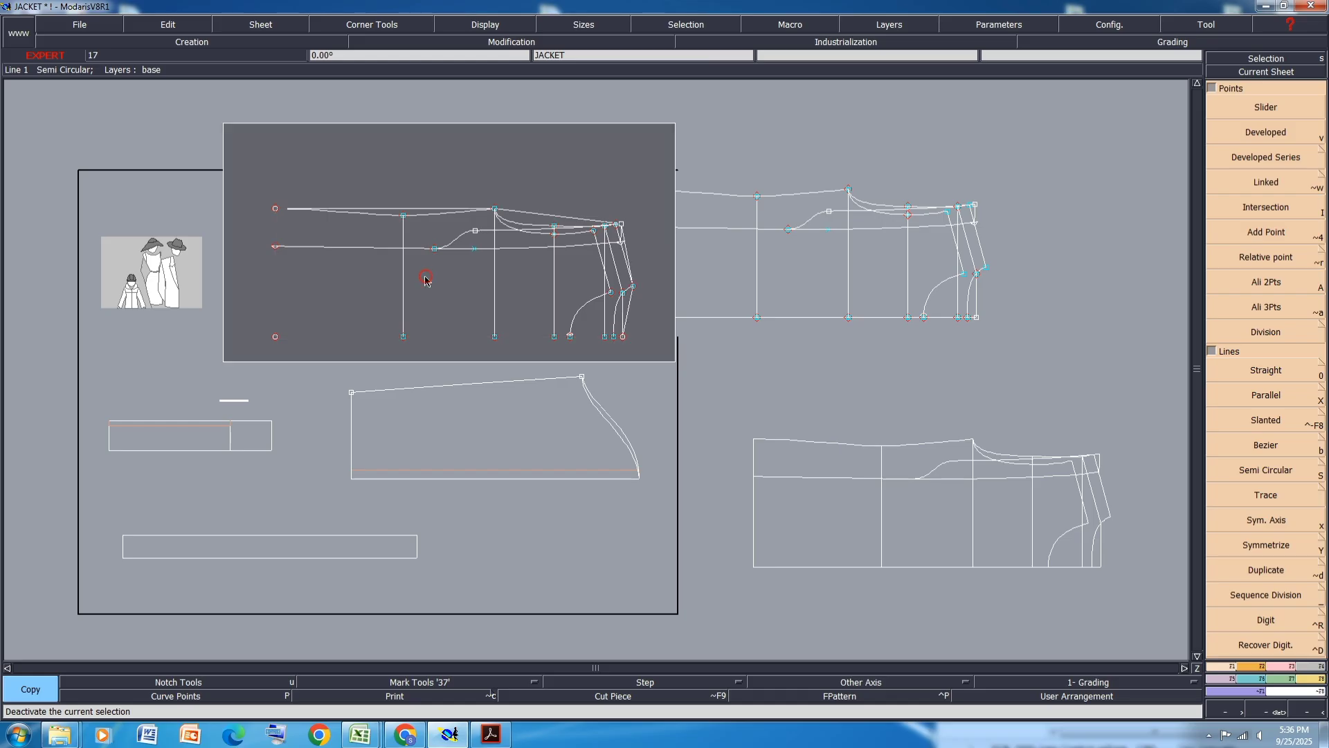
click(404, 261)
key(ctrl+z)
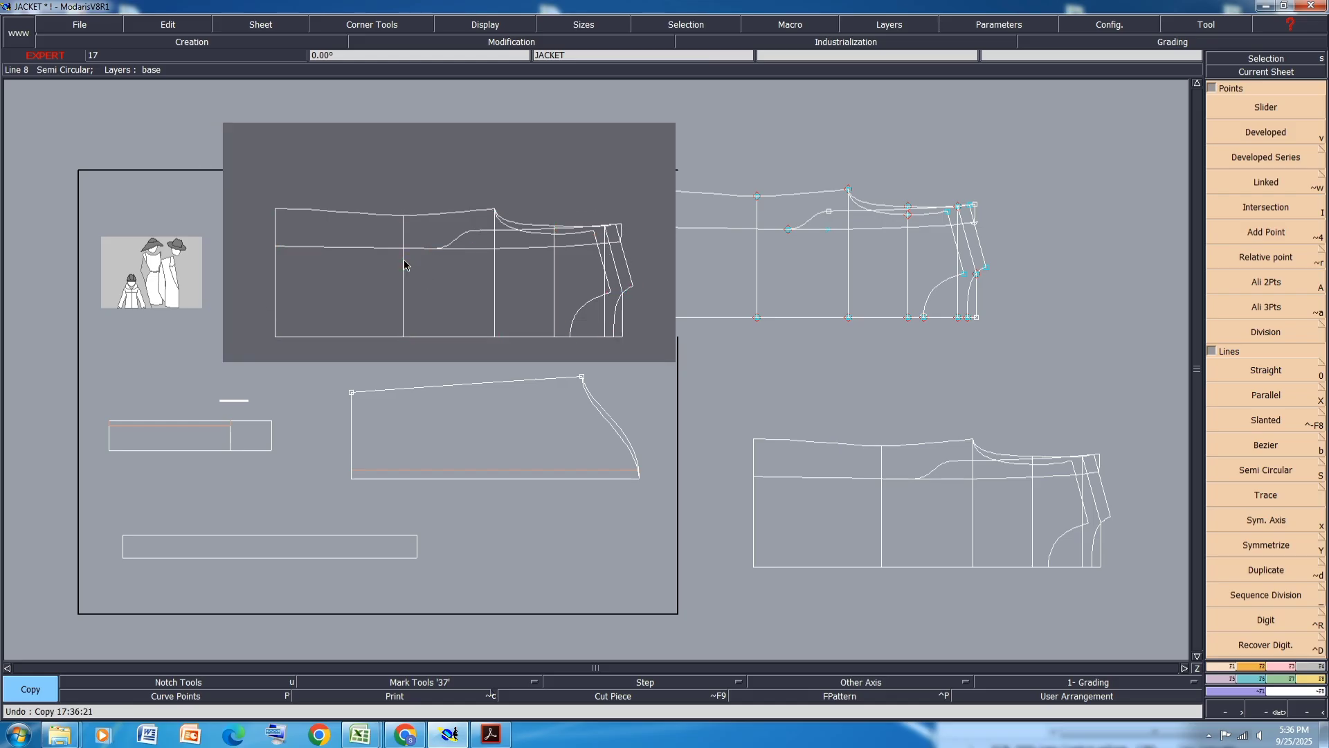
- Erase the extra duplicated sheet and rearrange all sheets on the desk
key(ctrl+Delete)
click(427, 260)
key(Delete)
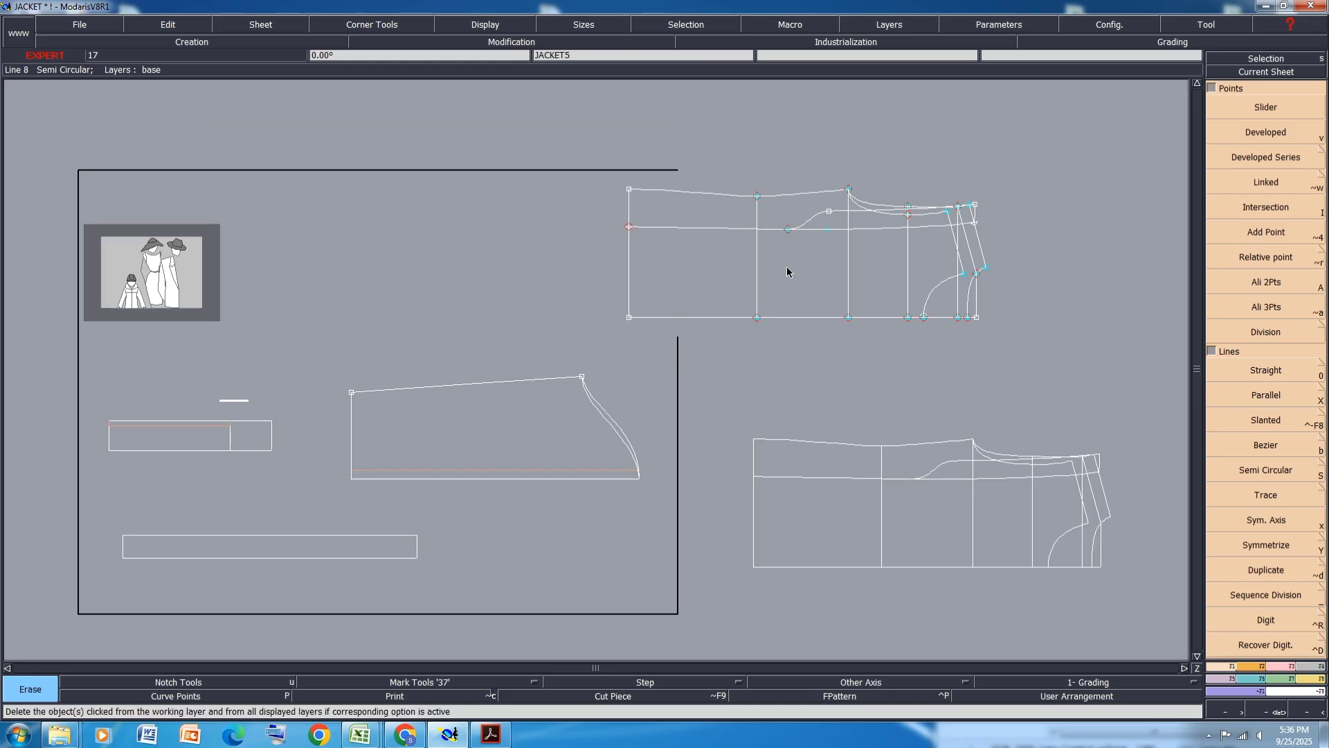
key(j)
- On one copied back panel sheet, delete the back pleat lines, the transition curves and the back chest line
click(560, 365)
scroll(560, 365, up, 2)
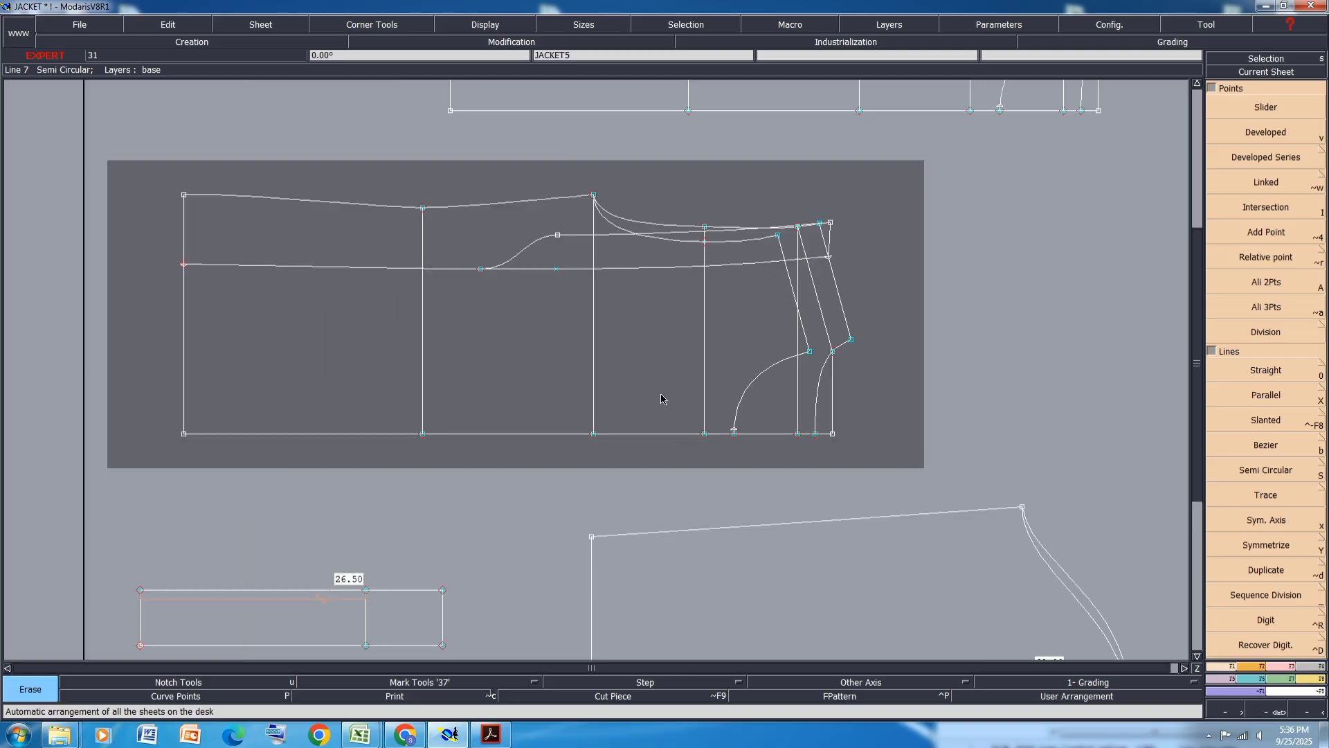
key(Delete)
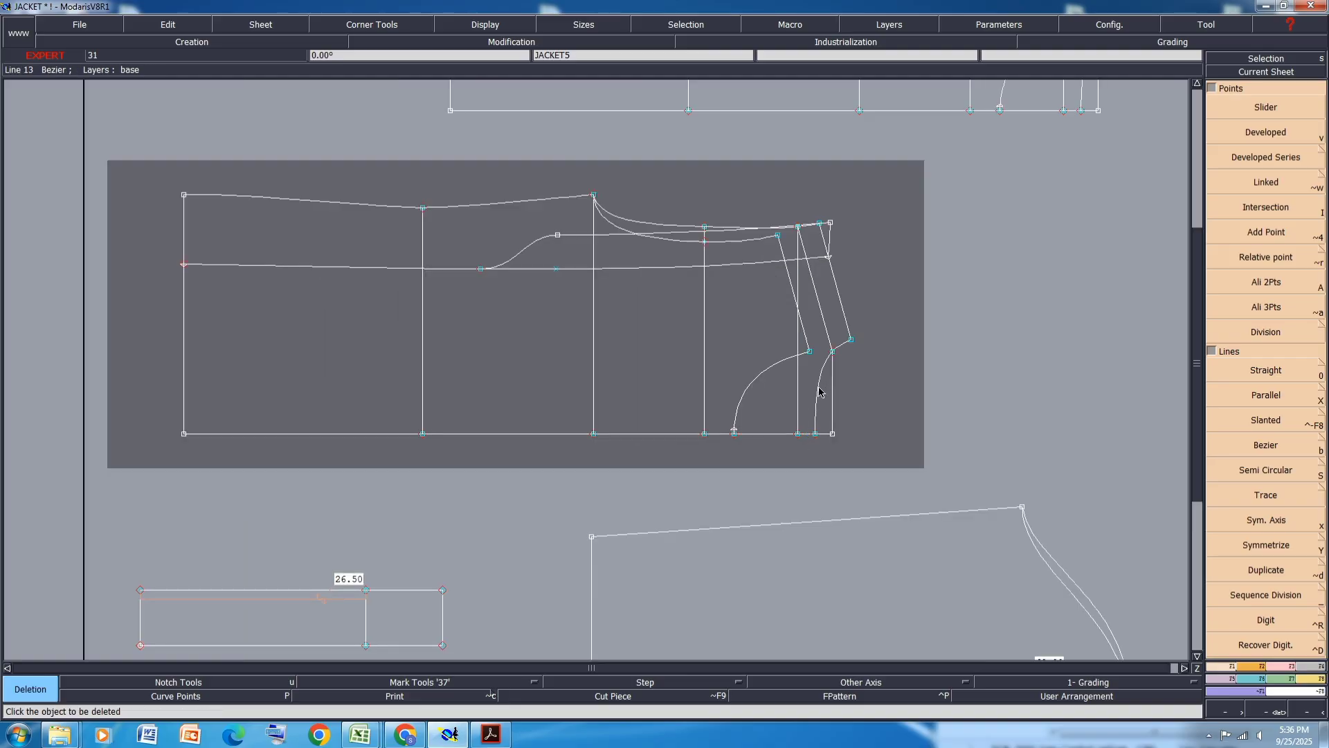
click(820, 381)
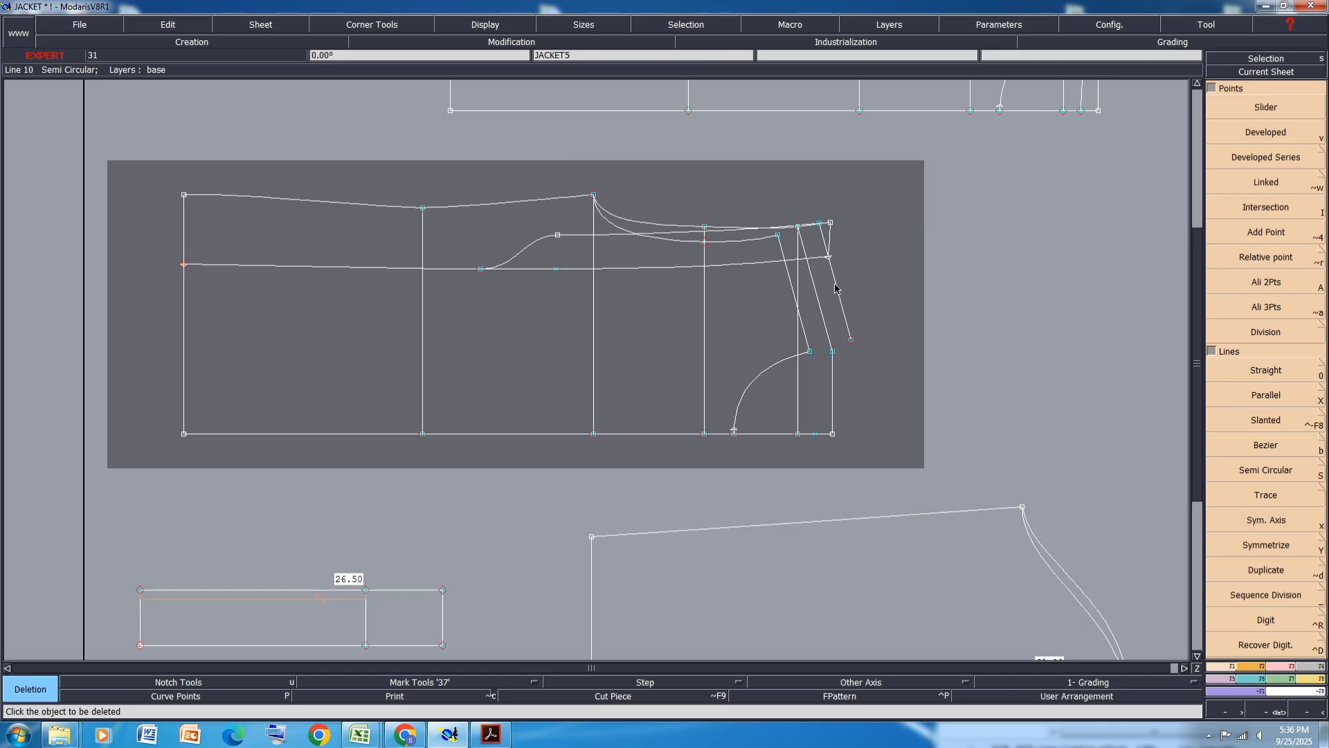
click(765, 260)
click(754, 227)
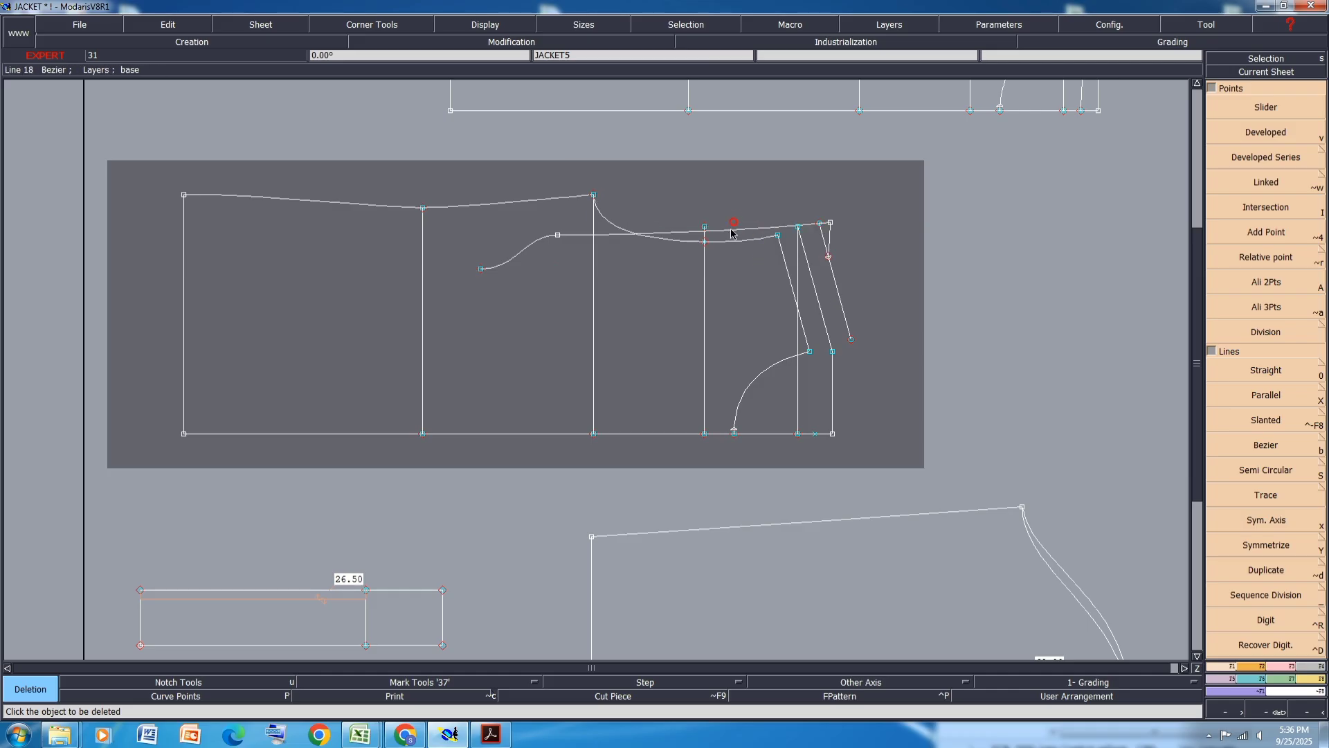
click(732, 231)
click(533, 251)
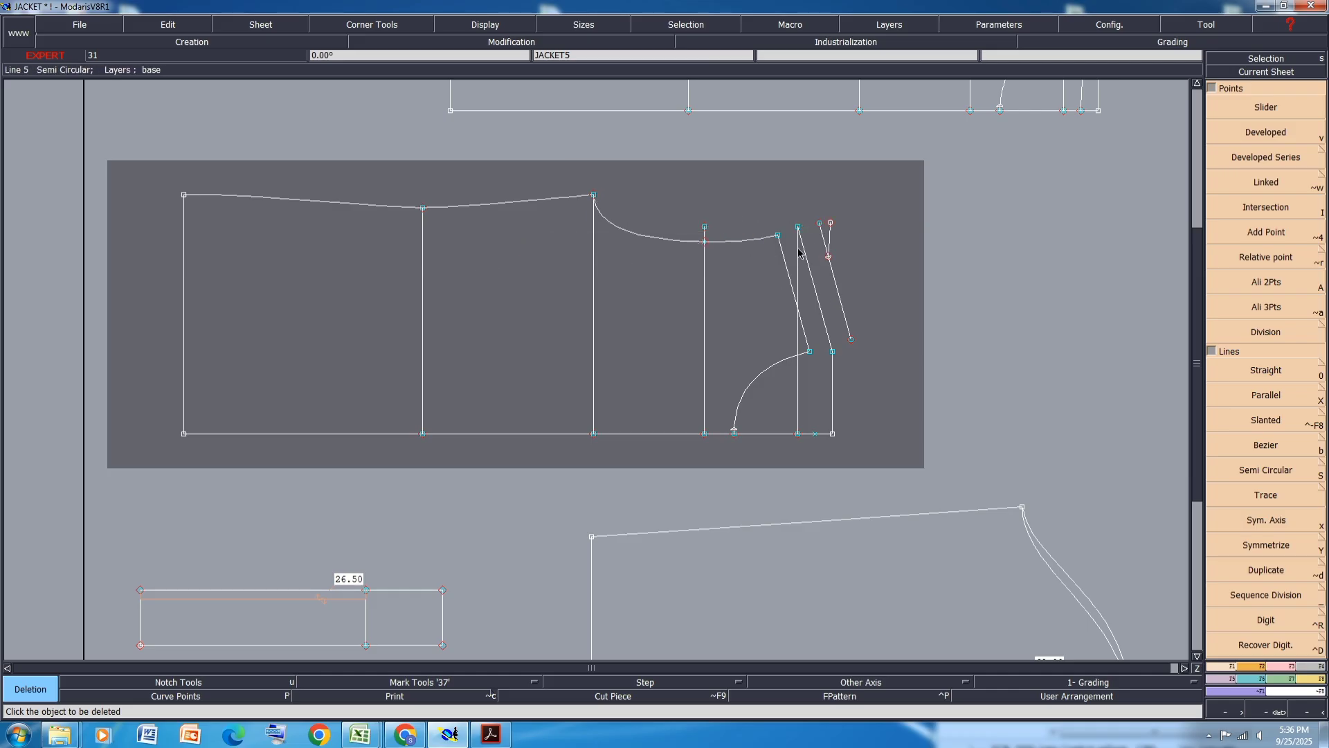
click(828, 243)
click(829, 261)
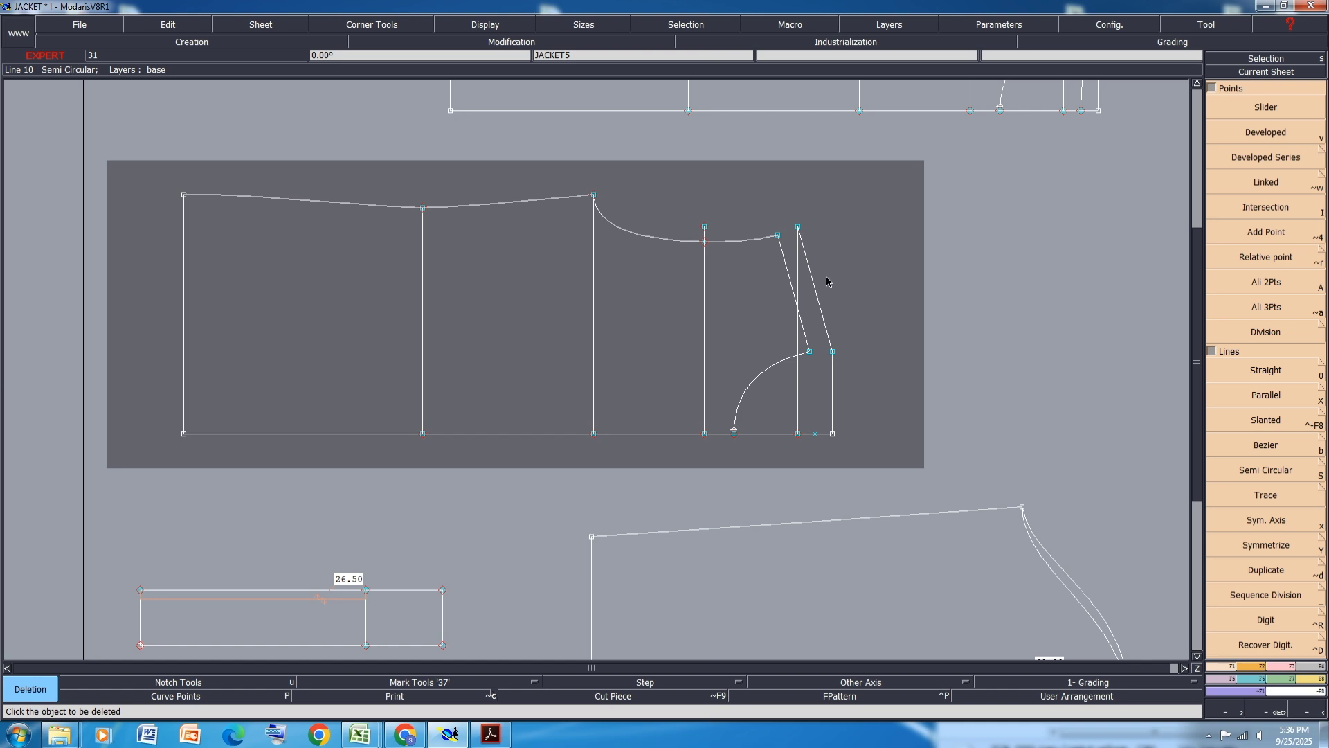
key(j)
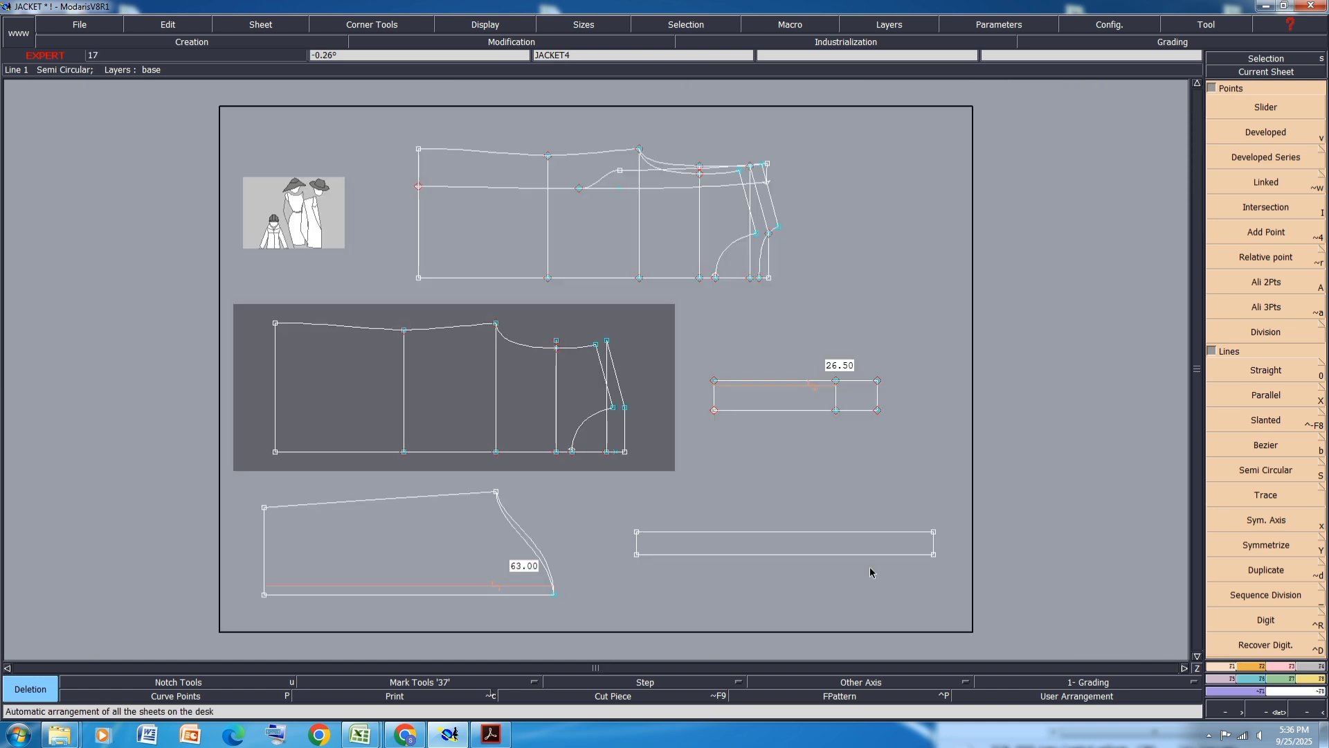
- On the other copied back panel sheet, delete the pleat curves and the armhole curve, and save the model
scroll(591, 139, up, 2)
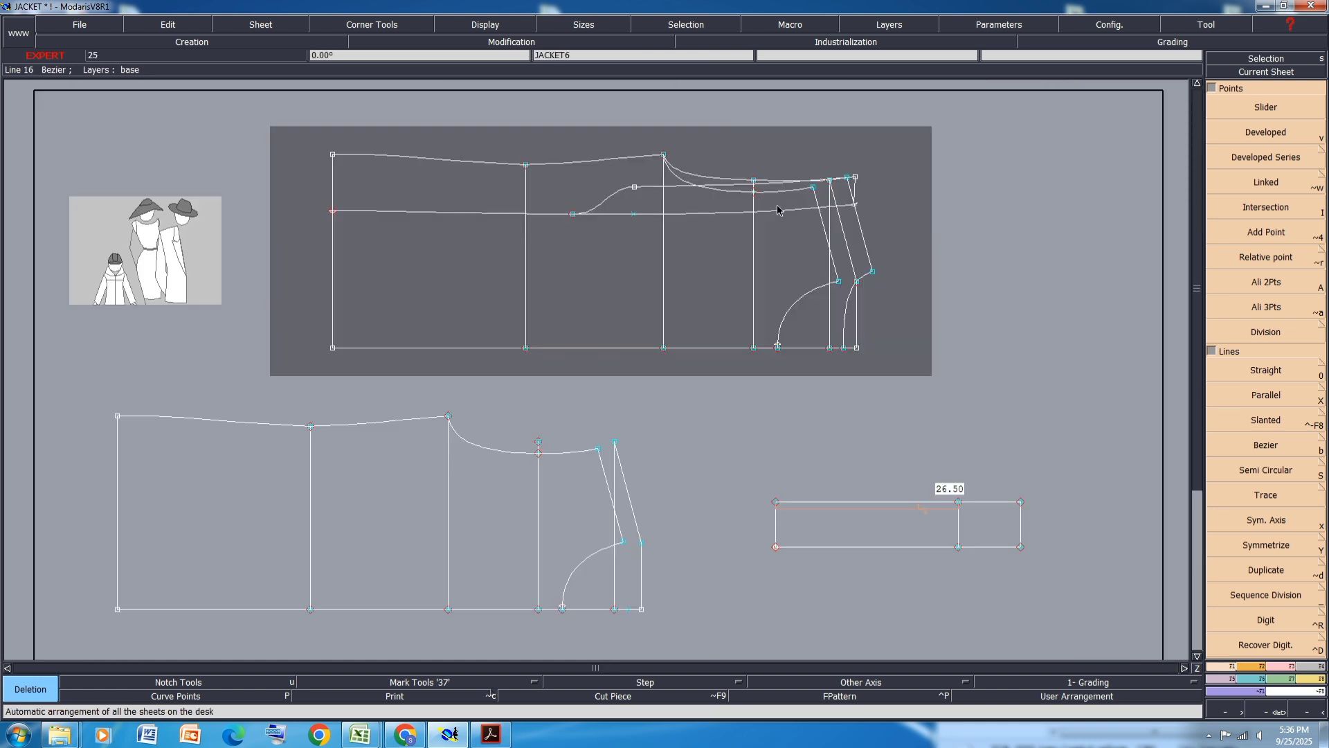
key(Delete)
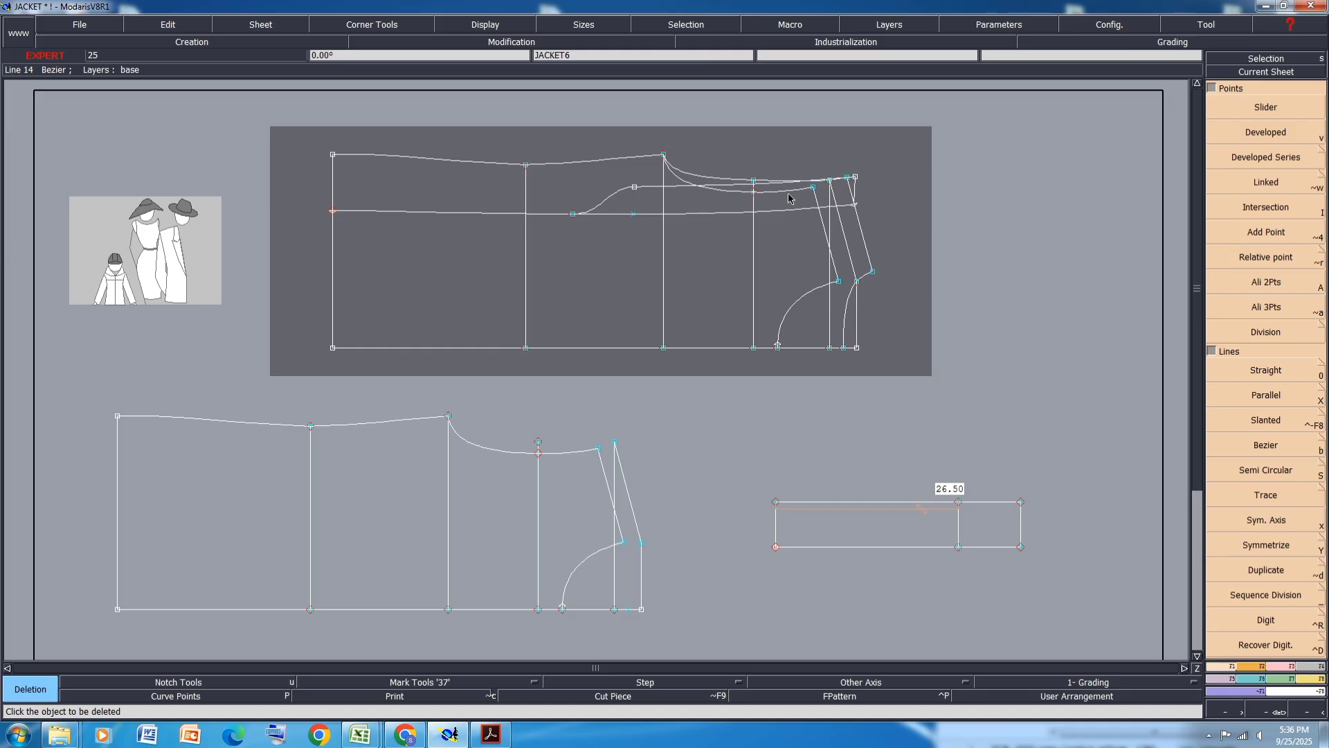
click(789, 196)
click(823, 229)
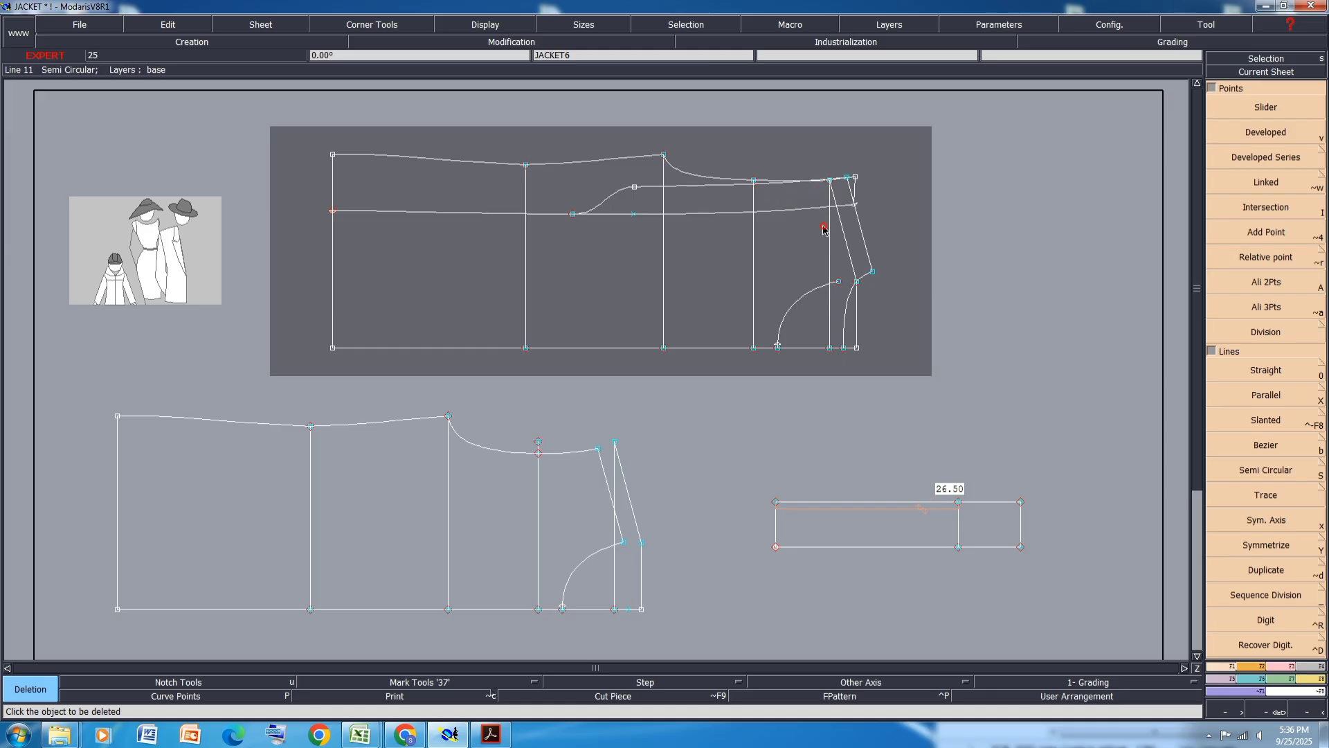
click(793, 305)
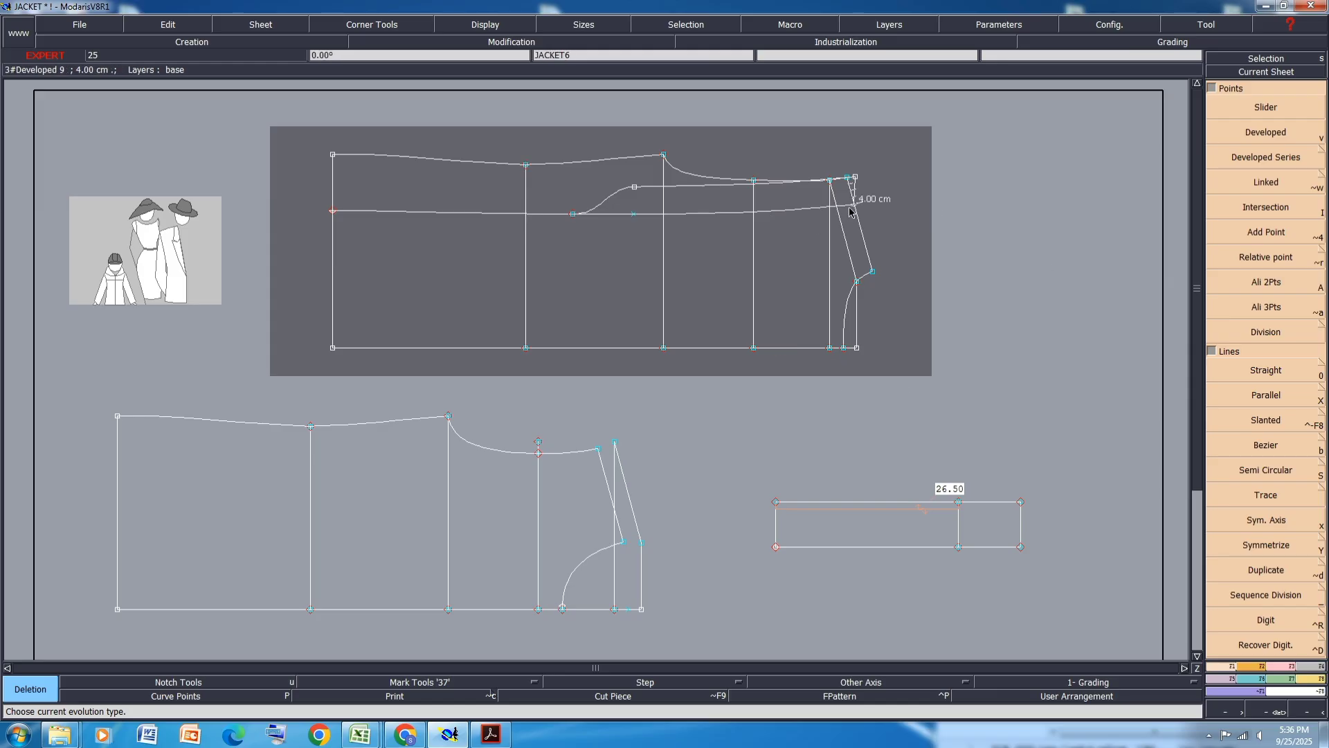
key(ctrl+s)
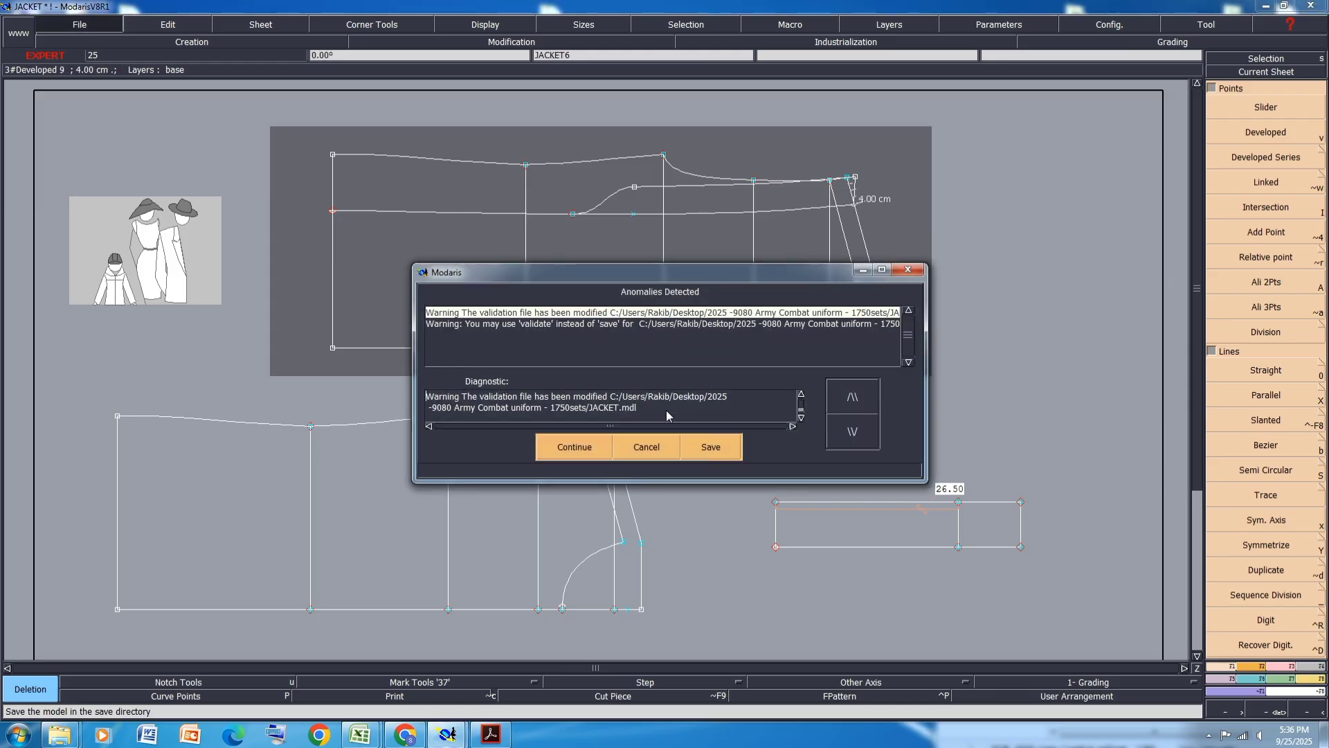
click(579, 450)
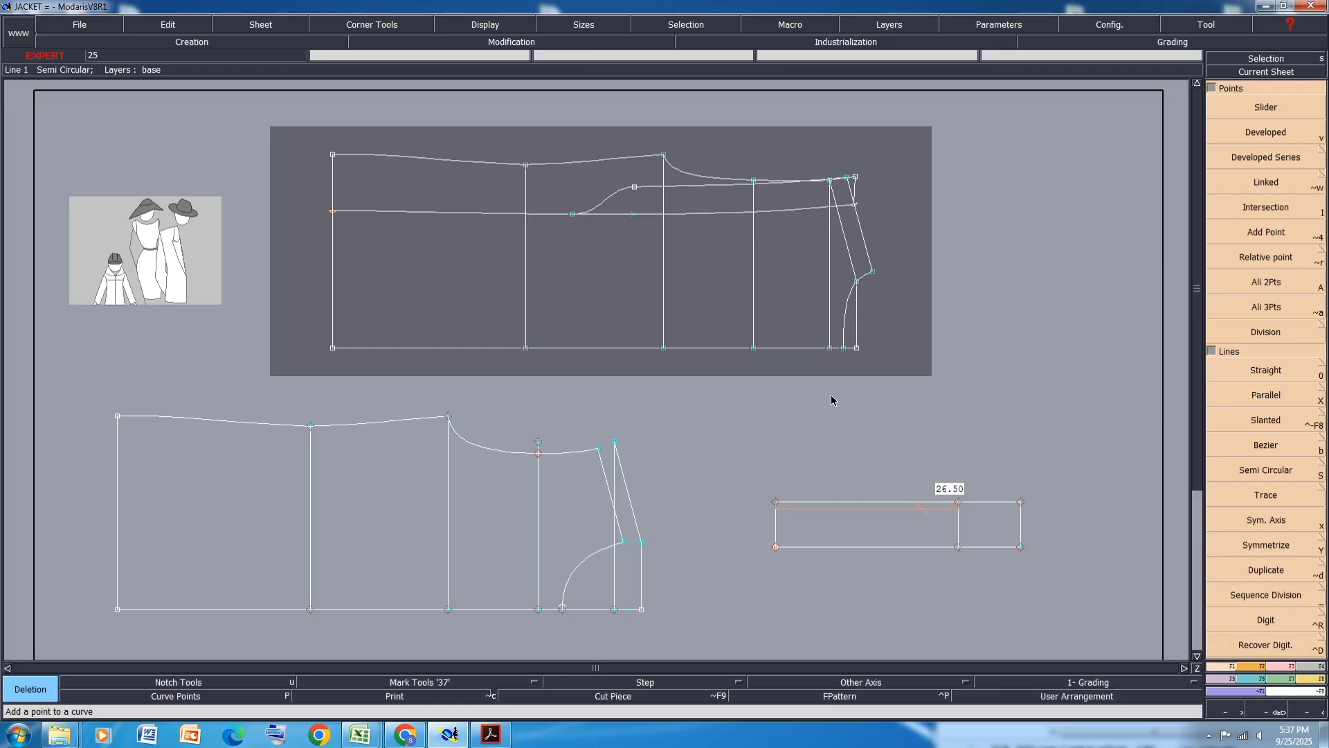
- Switch to the PDF viewer to review the 9080 Army Combat Uniform specification sheet
click(448, 736)
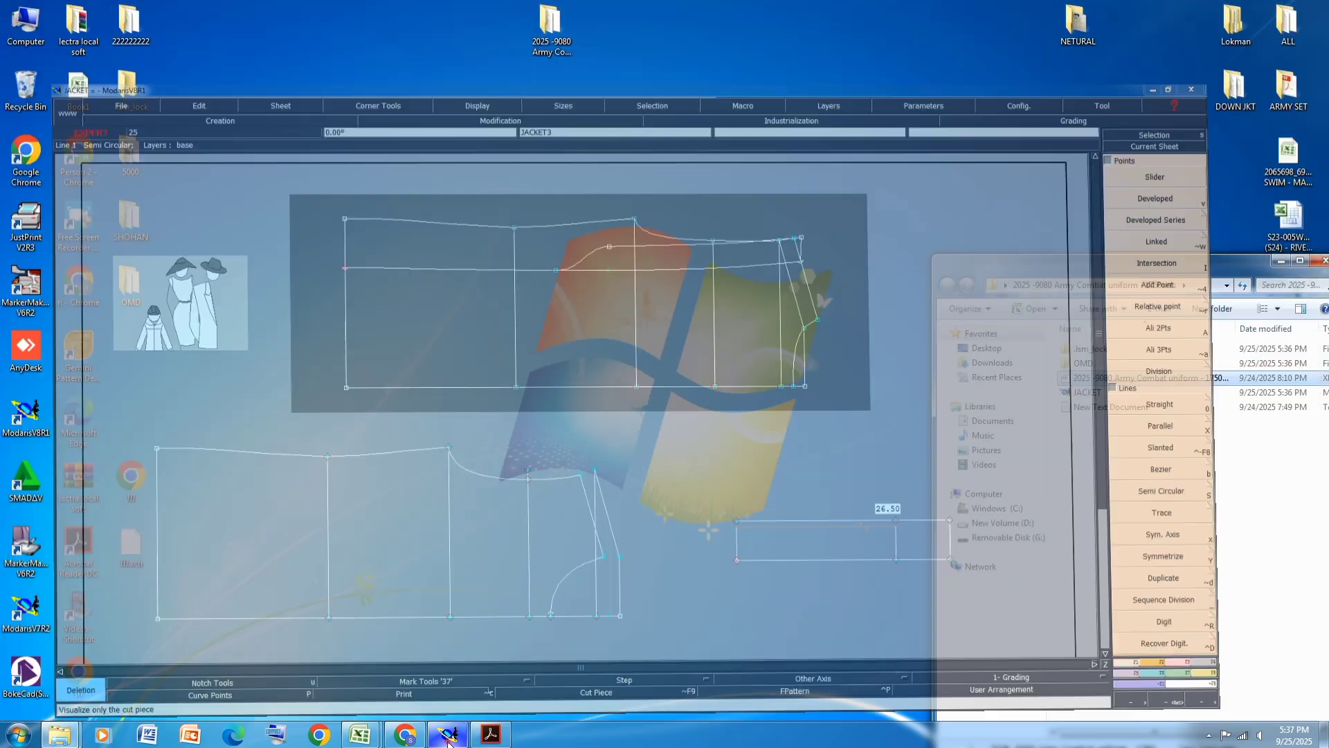
click(448, 736)
click(491, 733)
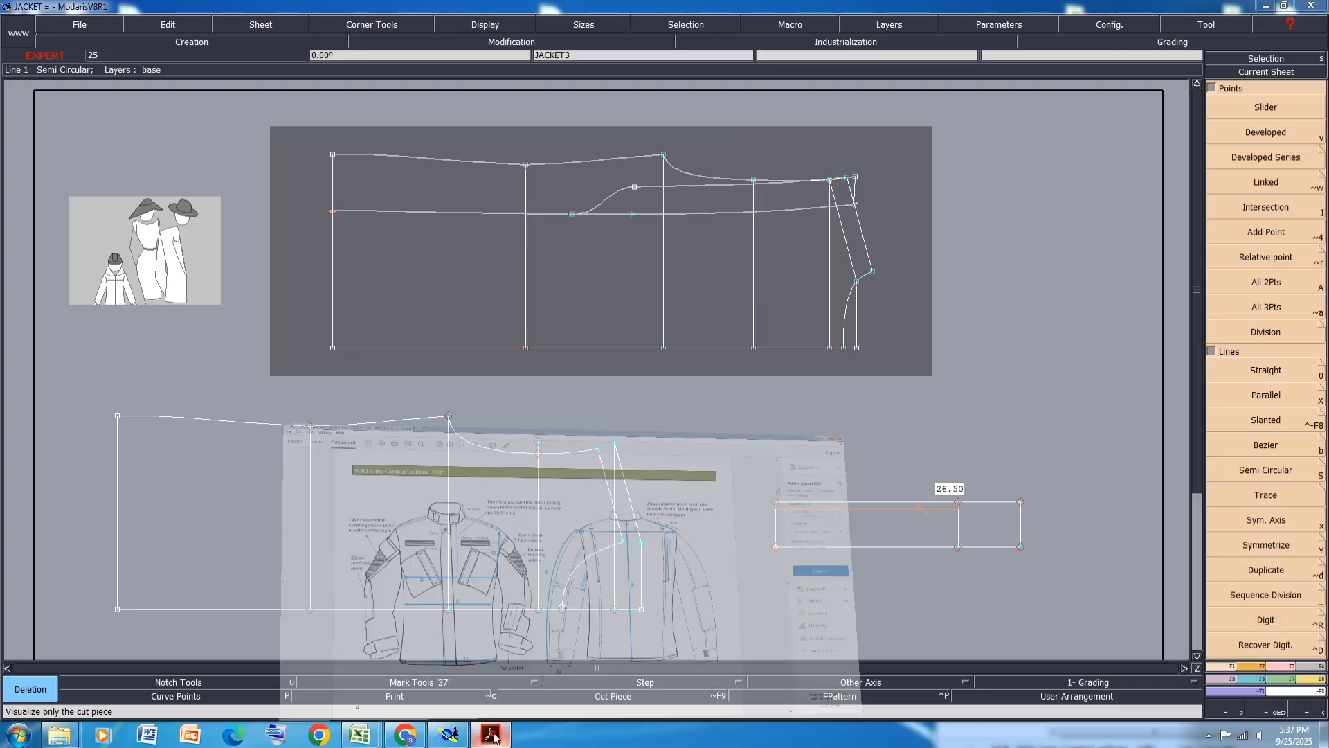
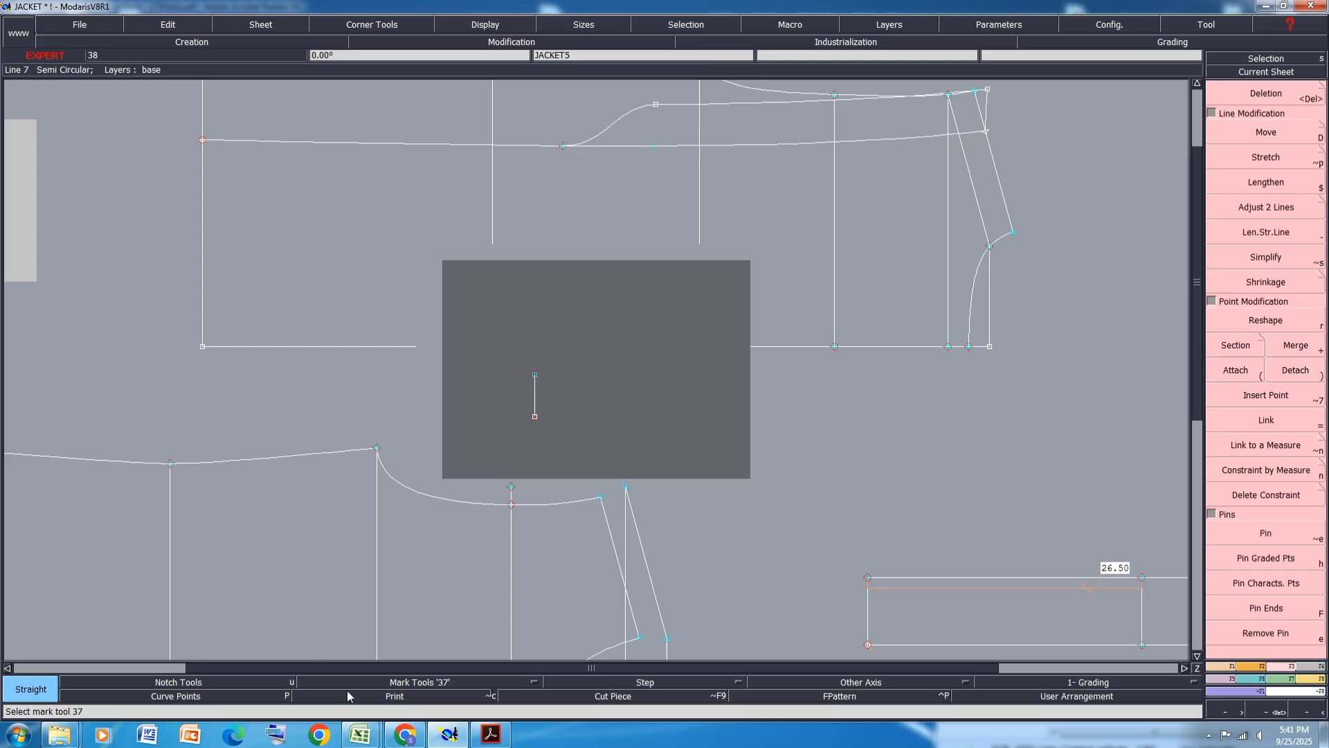
- Create two lines parallel to the small vertical line, to its right, as the cuff flap's sides
click(1224, 662)
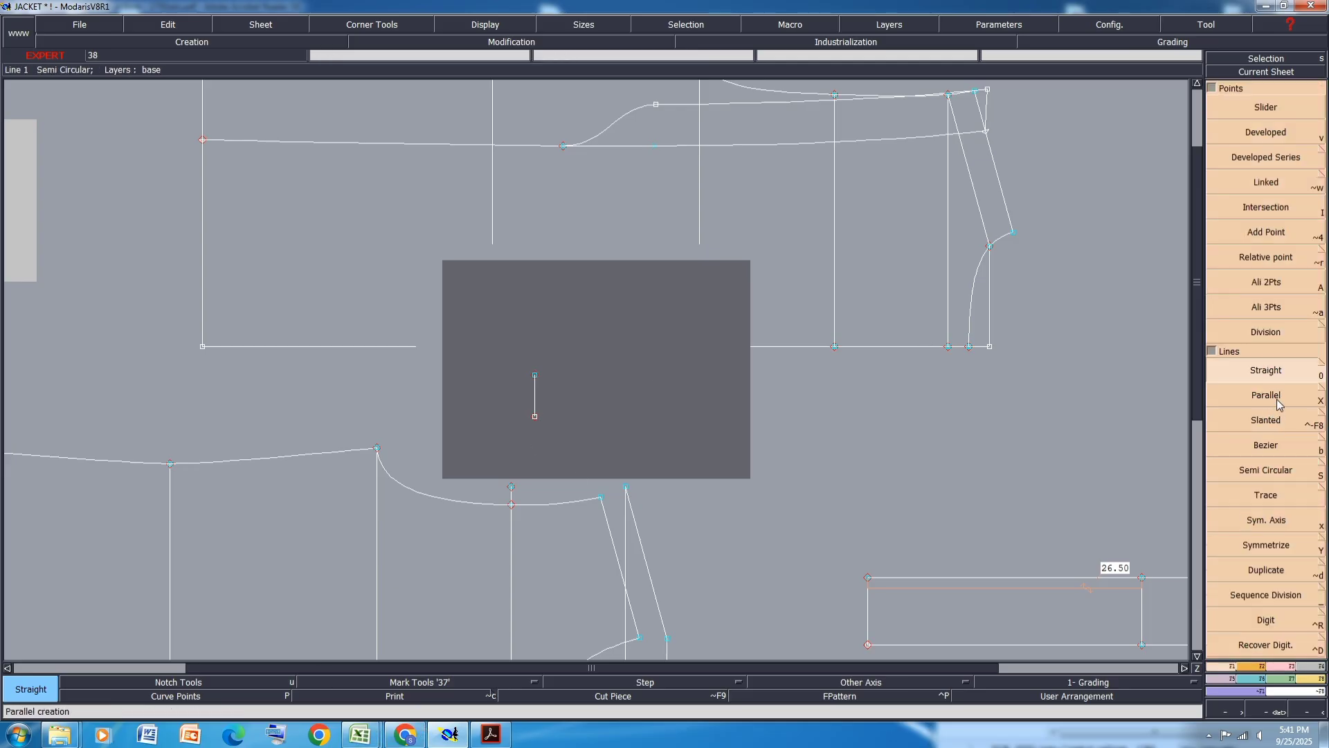
click(1276, 397)
click(535, 400)
click(627, 399)
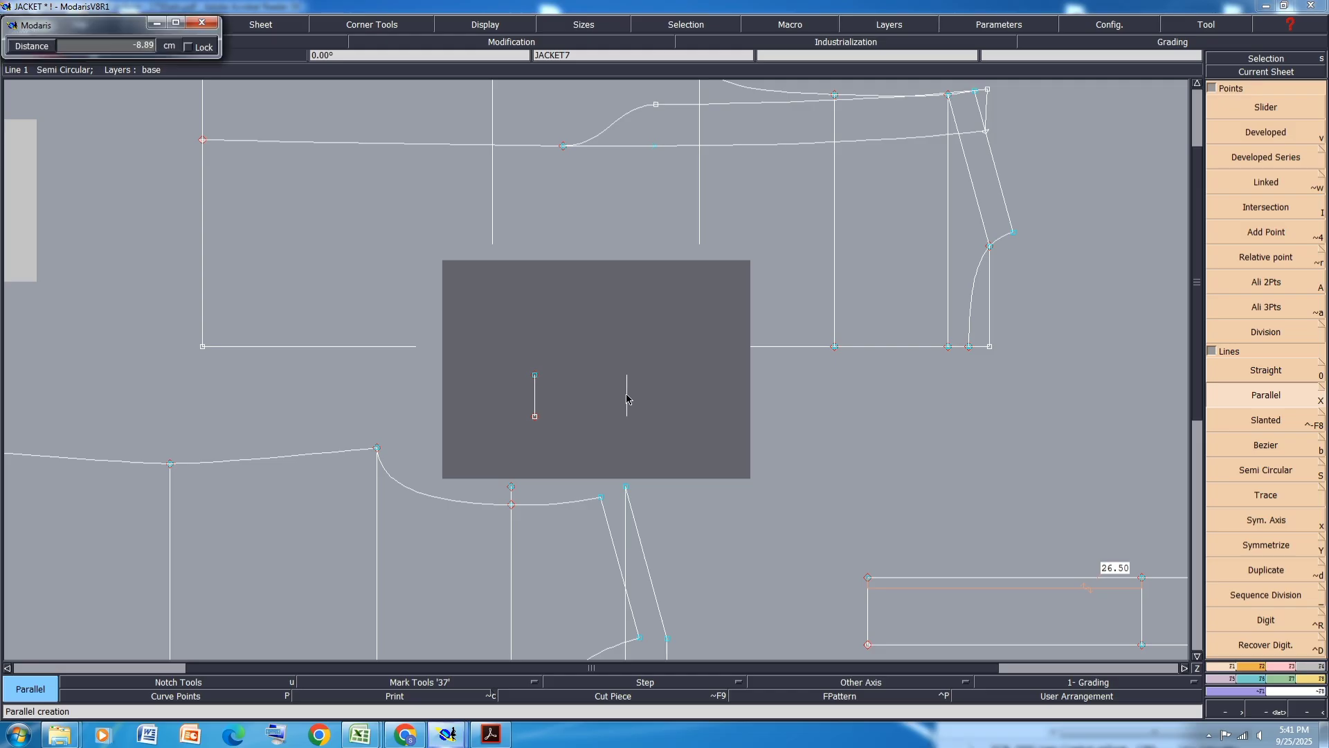
key(BackSpace)
key(Return)
click(628, 400)
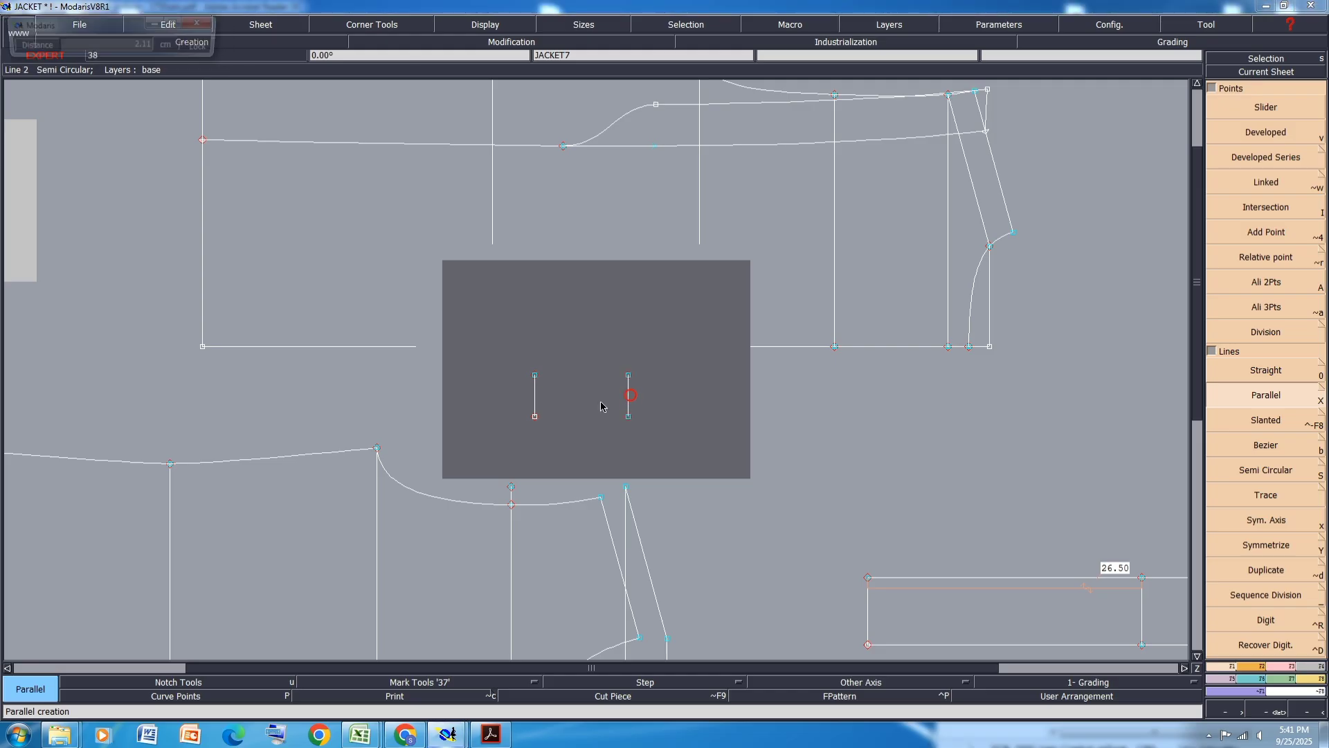
click(607, 396)
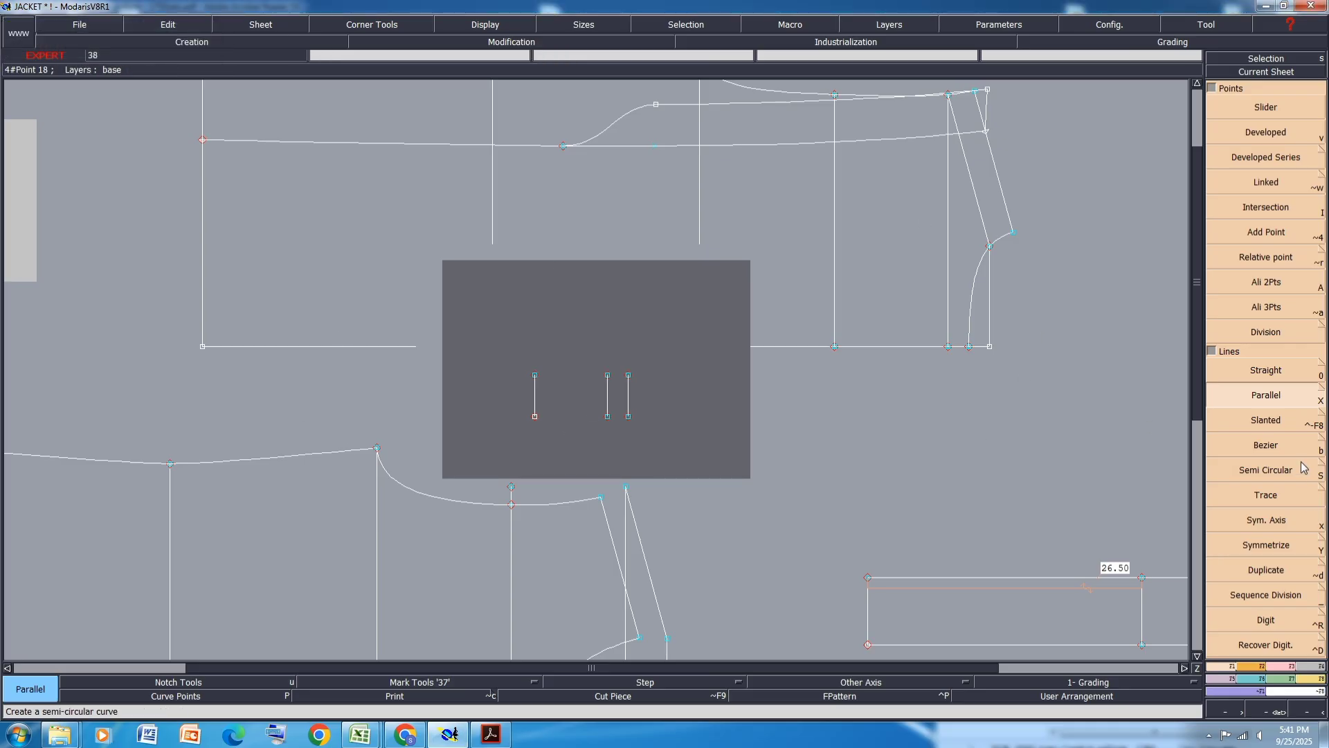
- Divide the rightmost parallel line in two, insert its midpoint, and delete that line while keeping the point
click(1271, 592)
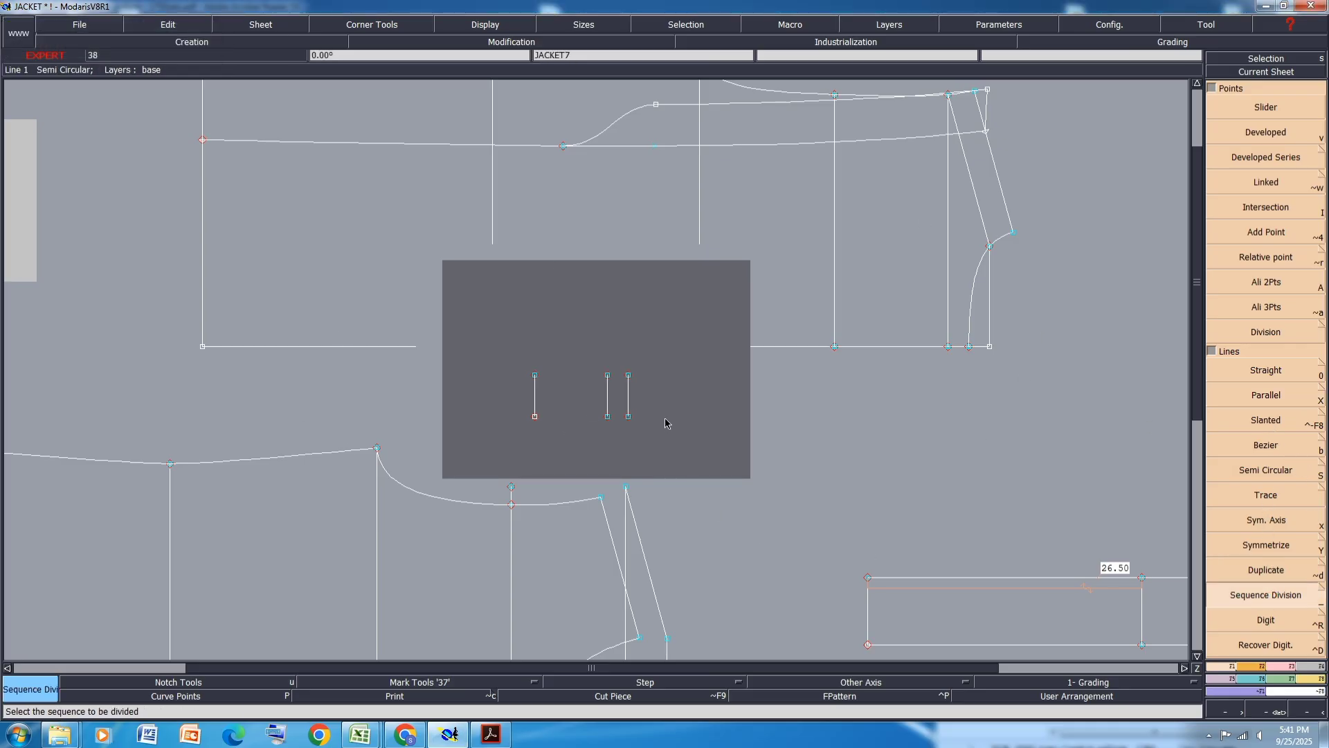
click(628, 375)
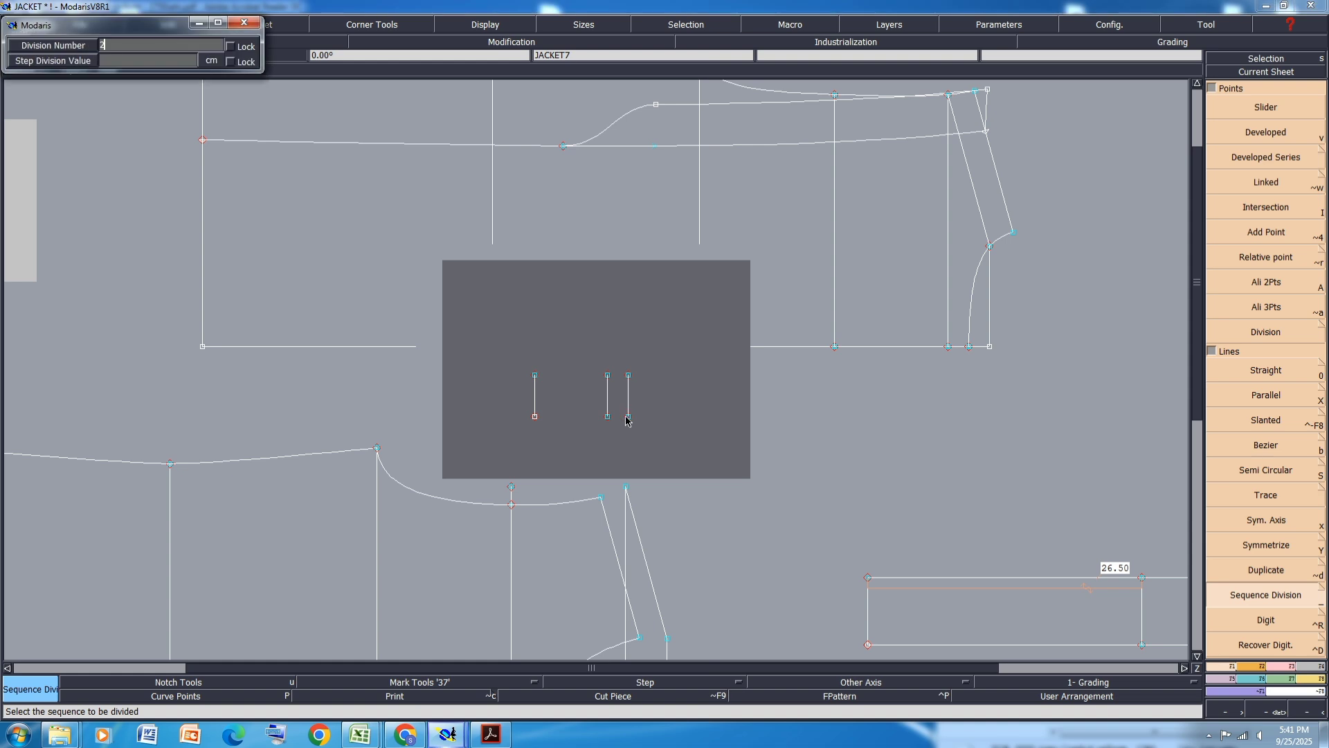
key(Return)
key(i)
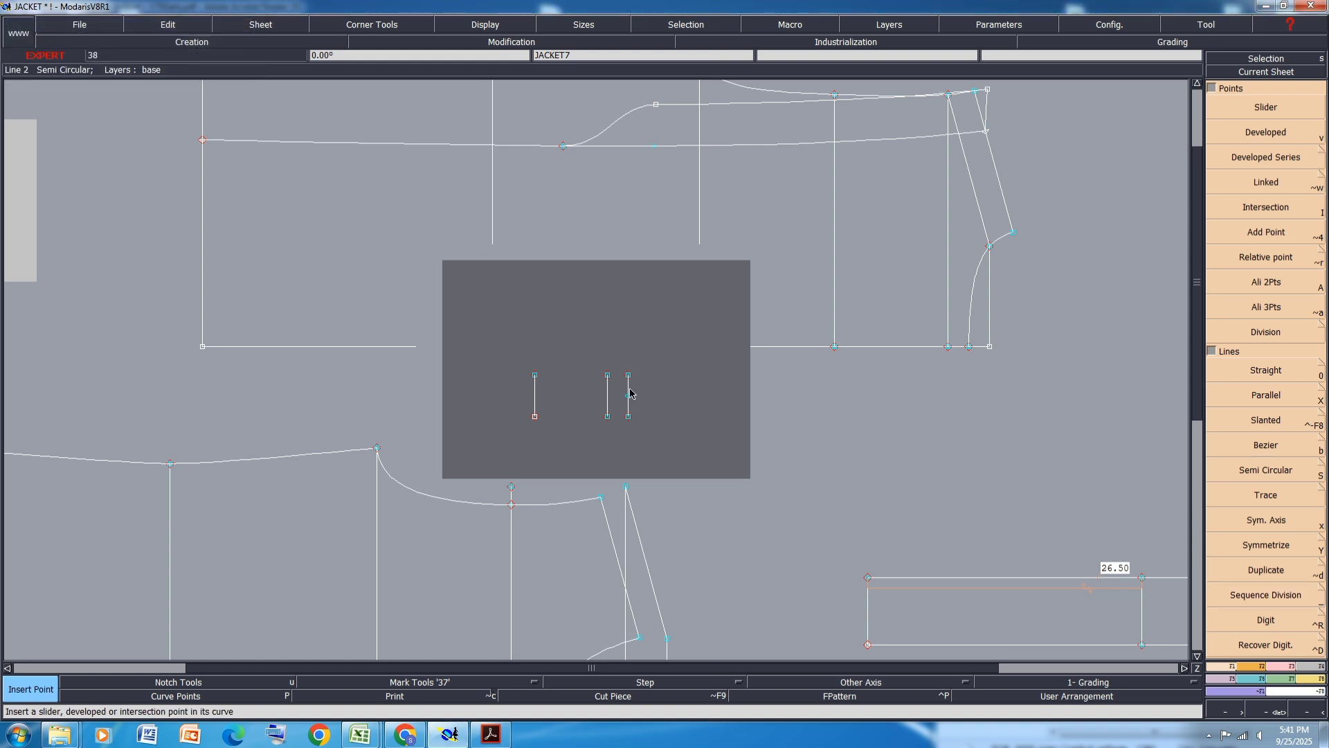
click(630, 396)
click(1282, 668)
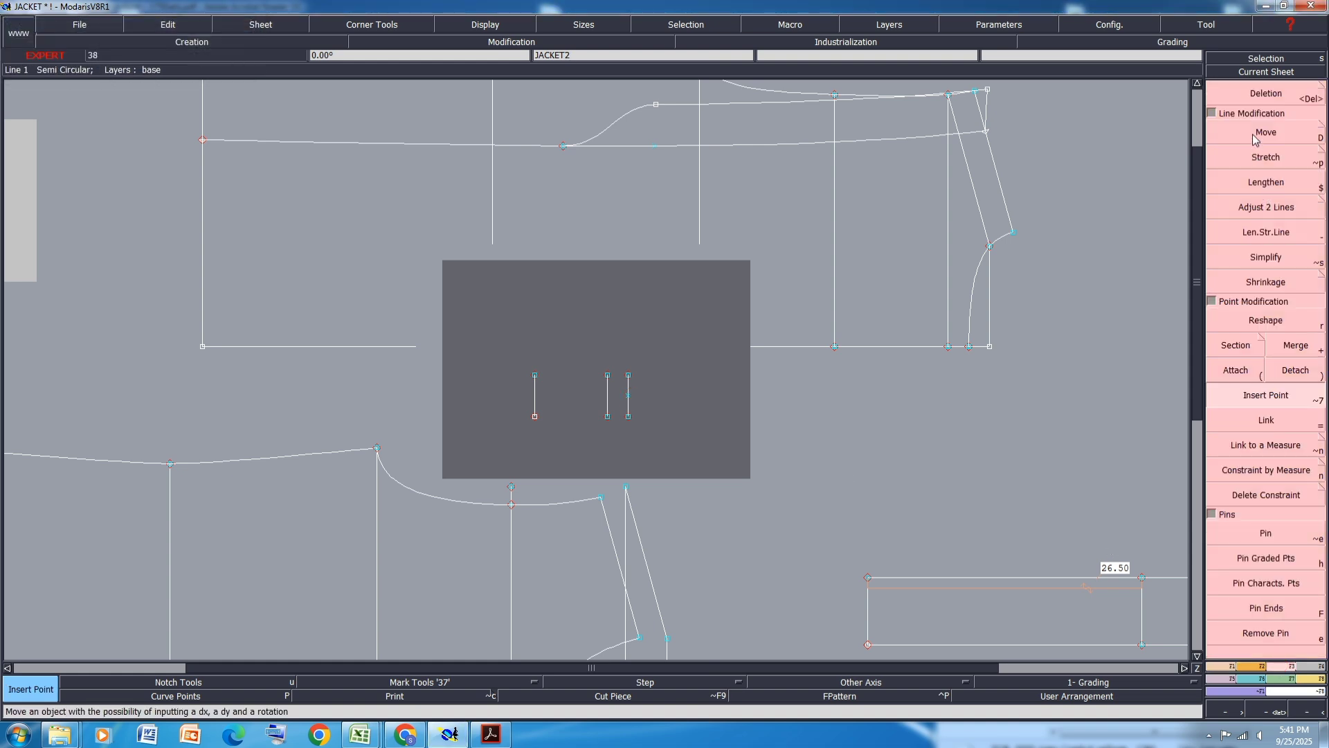
click(1265, 93)
click(628, 417)
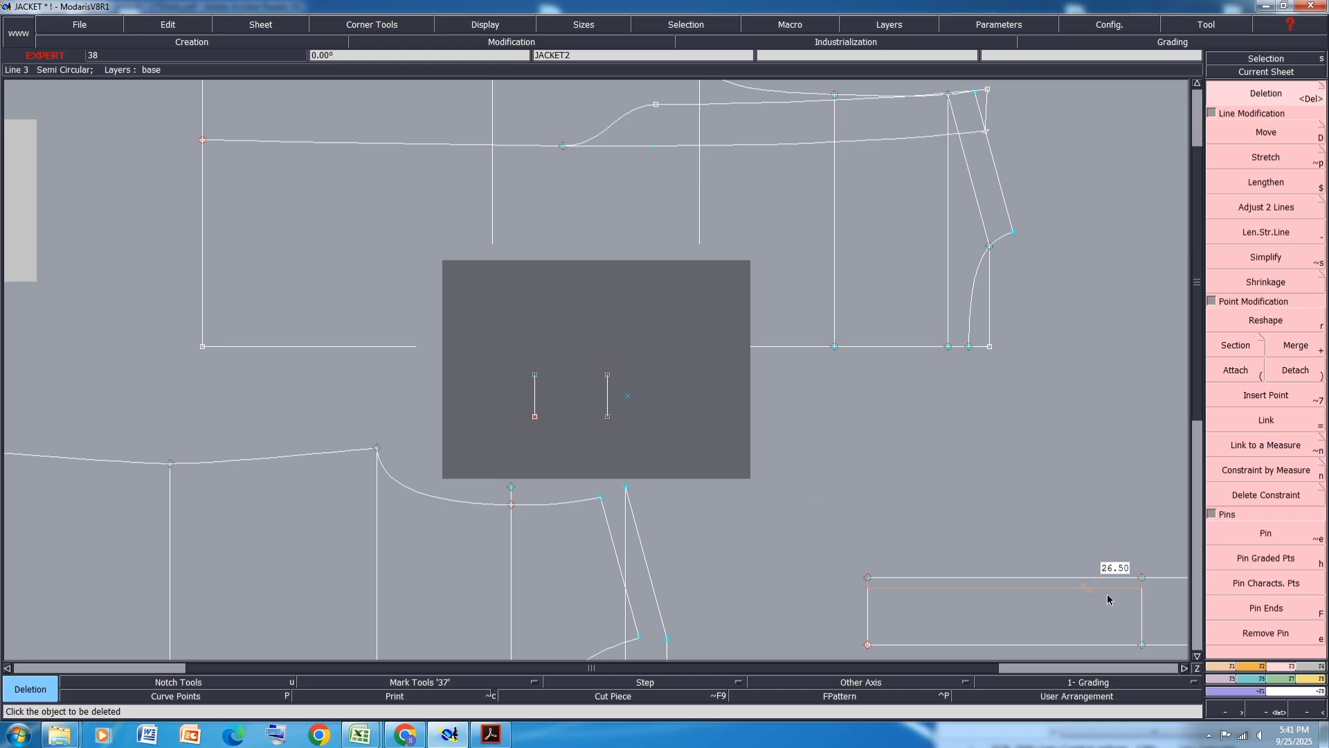
- Draw straight lines joining the flap's top and bottom edges and forming the pointed tip to the midpoint
click(1219, 665)
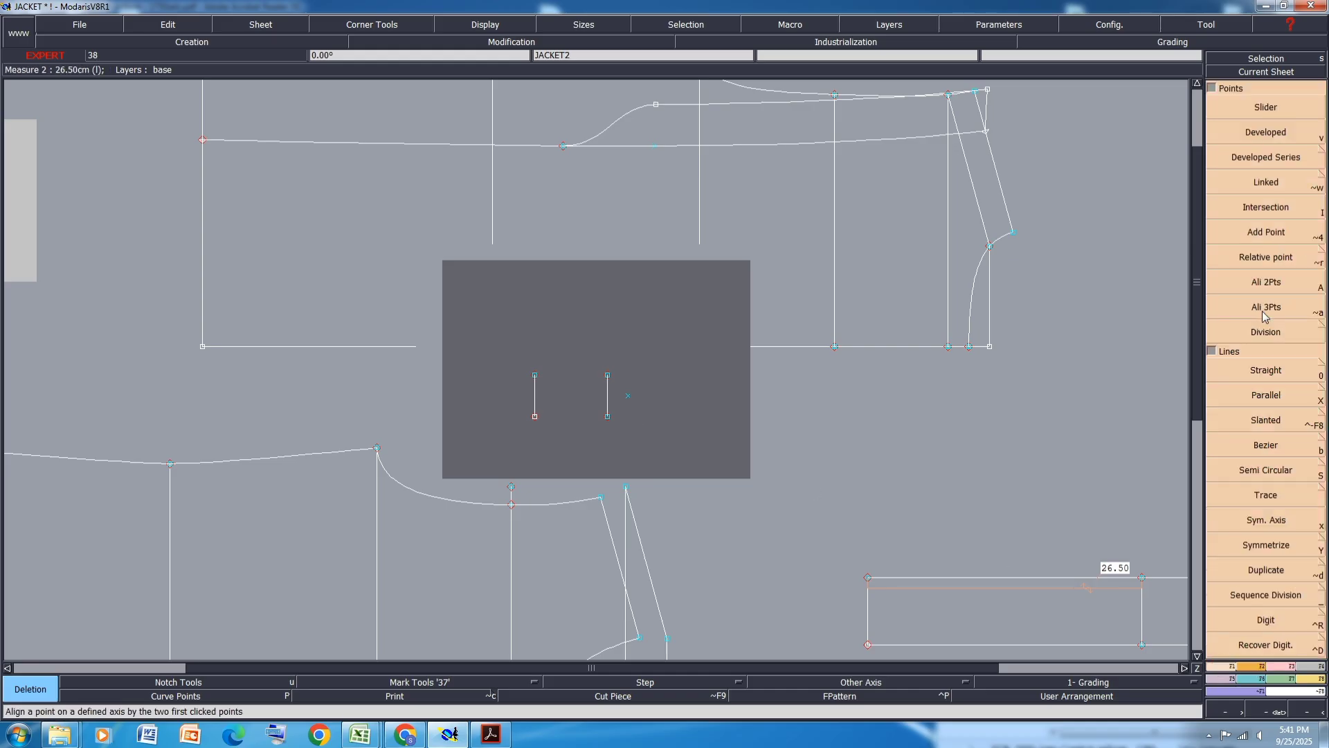
click(1270, 371)
click(535, 374)
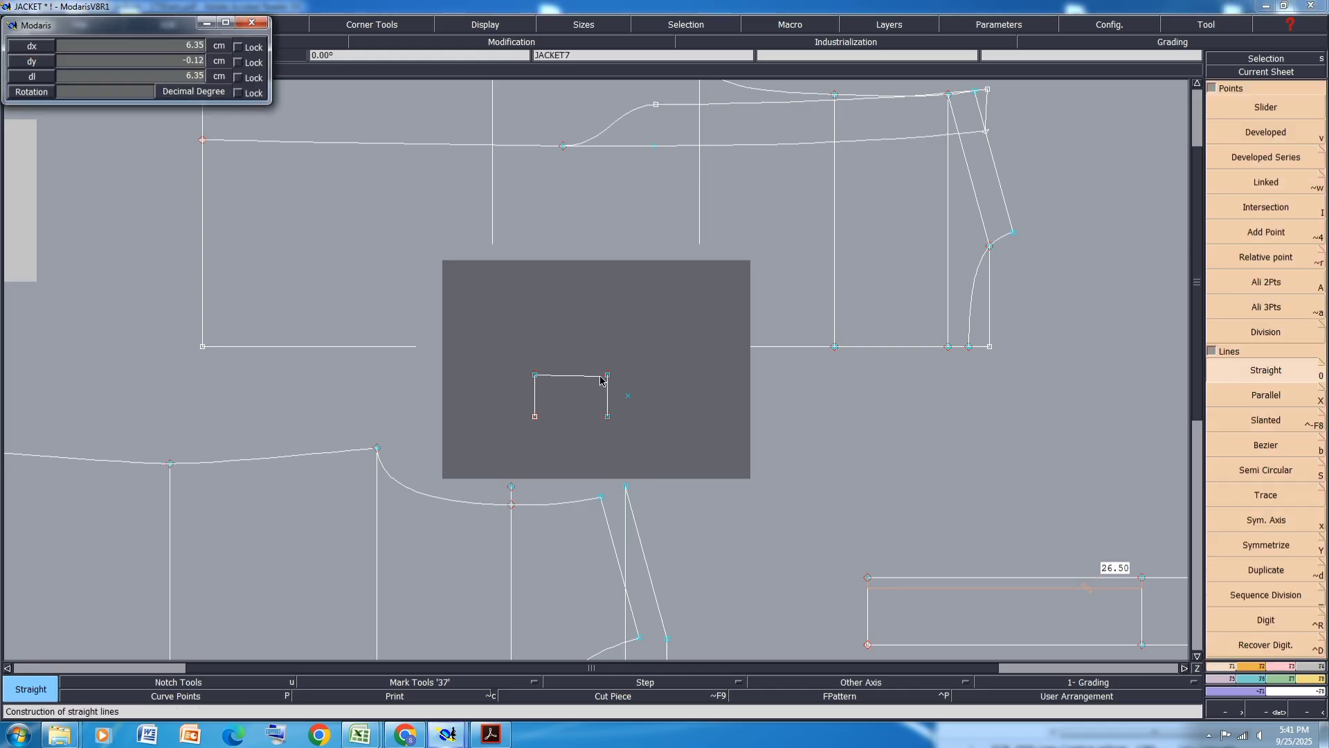
click(608, 375)
click(535, 416)
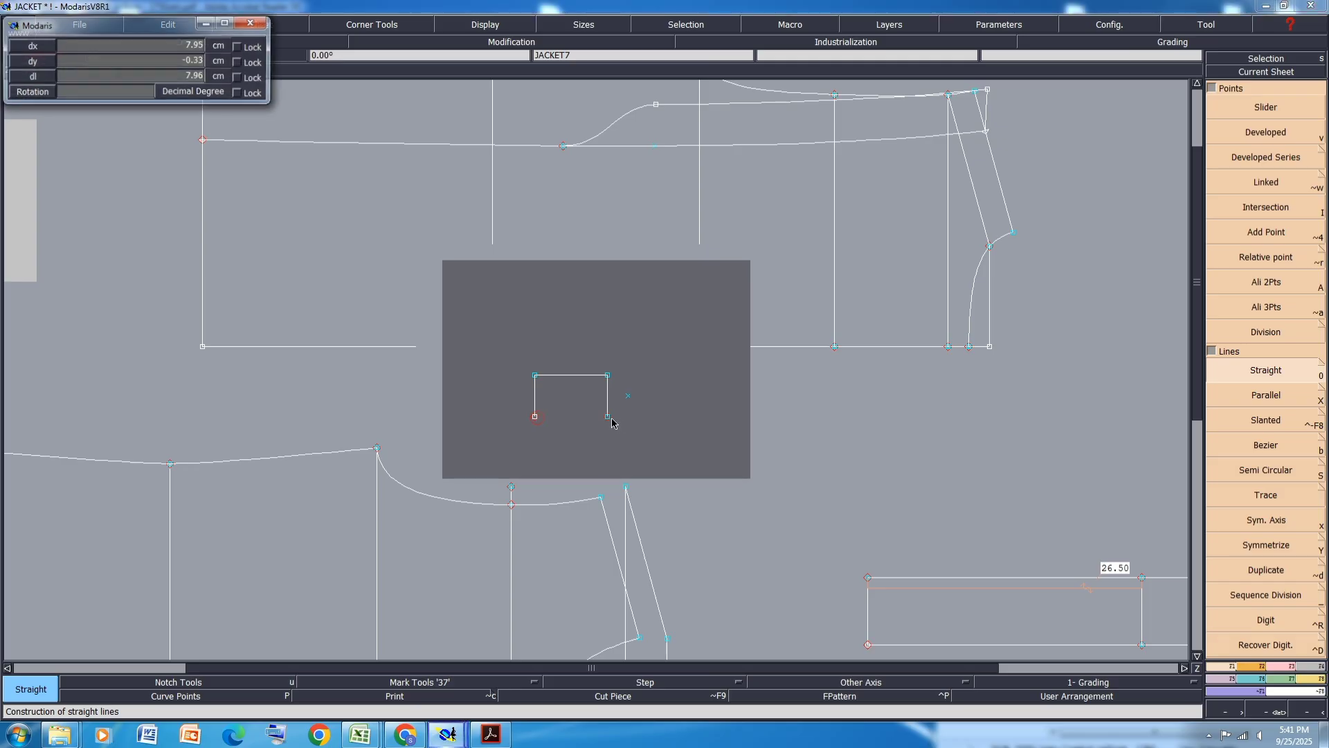
click(608, 416)
click(628, 395)
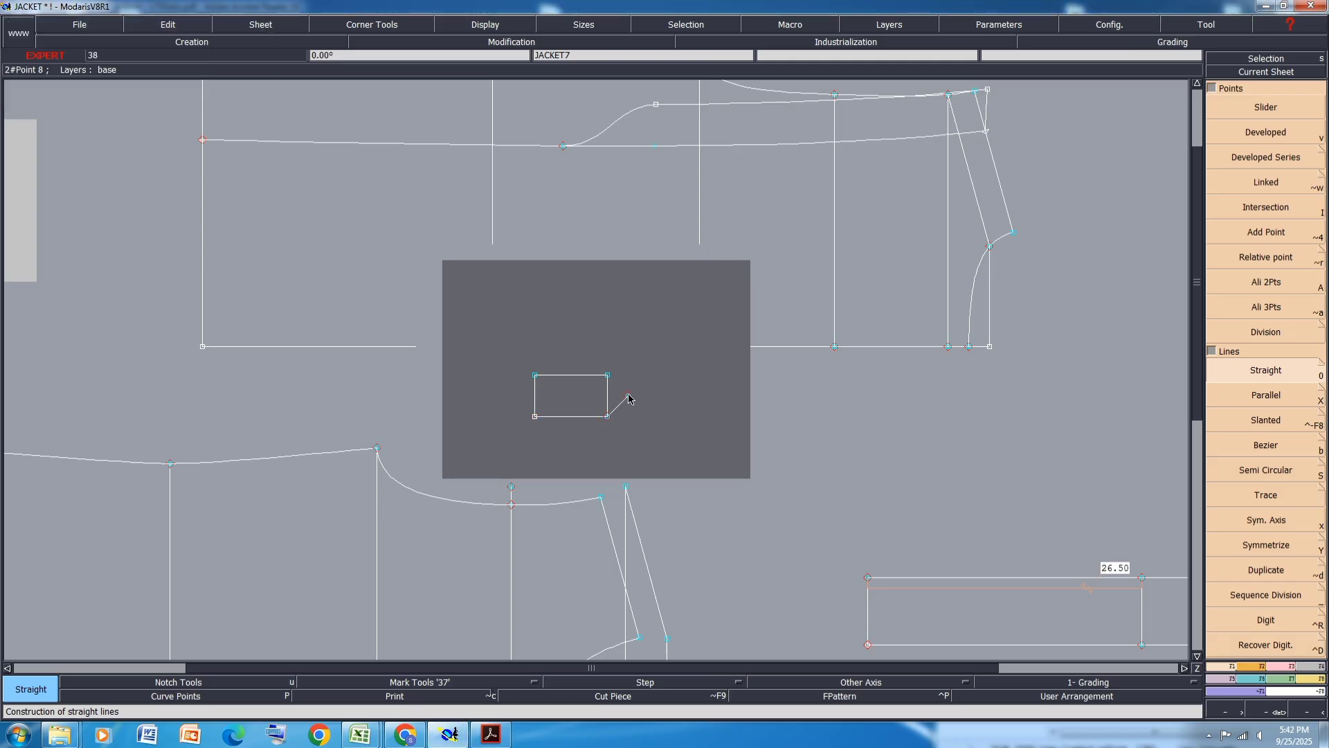
click(608, 375)
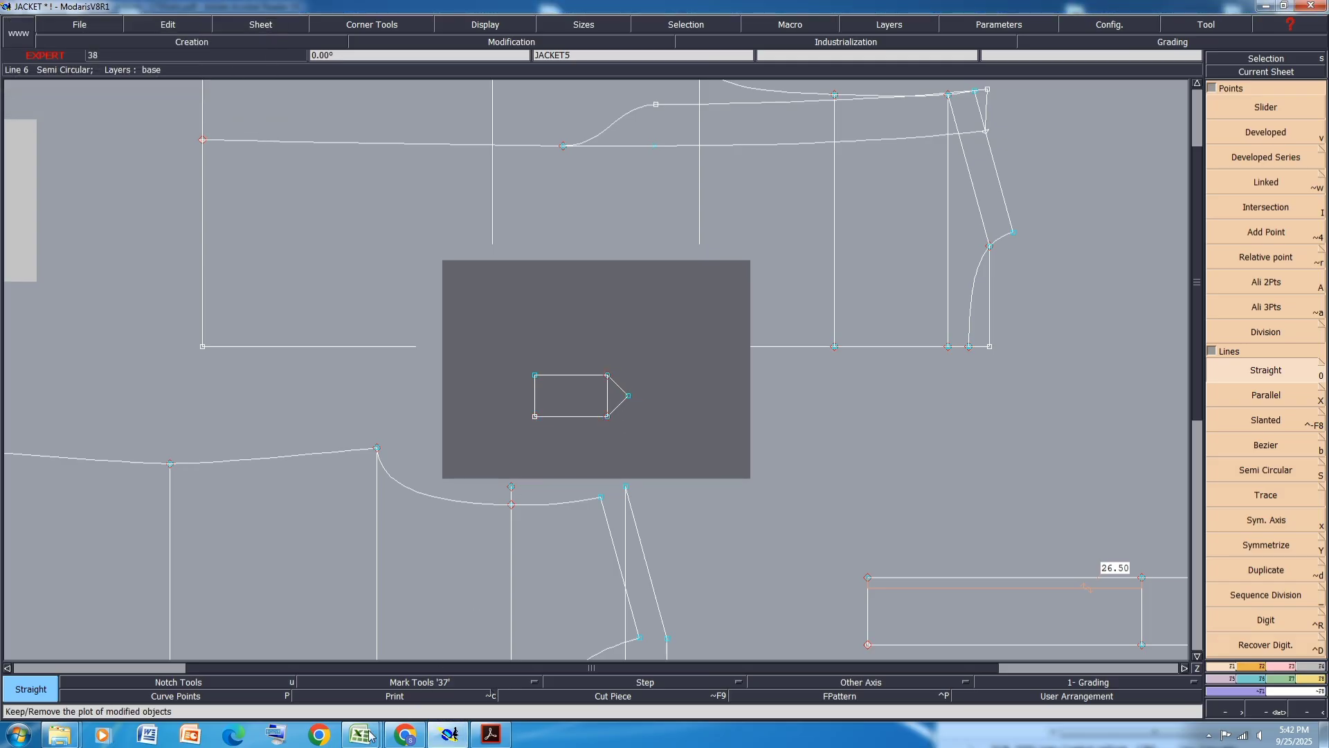
- Check the cuff flap in the specification PDF, then move the line at the base of the flap's point 0.5 cm horizontally
click(490, 734)
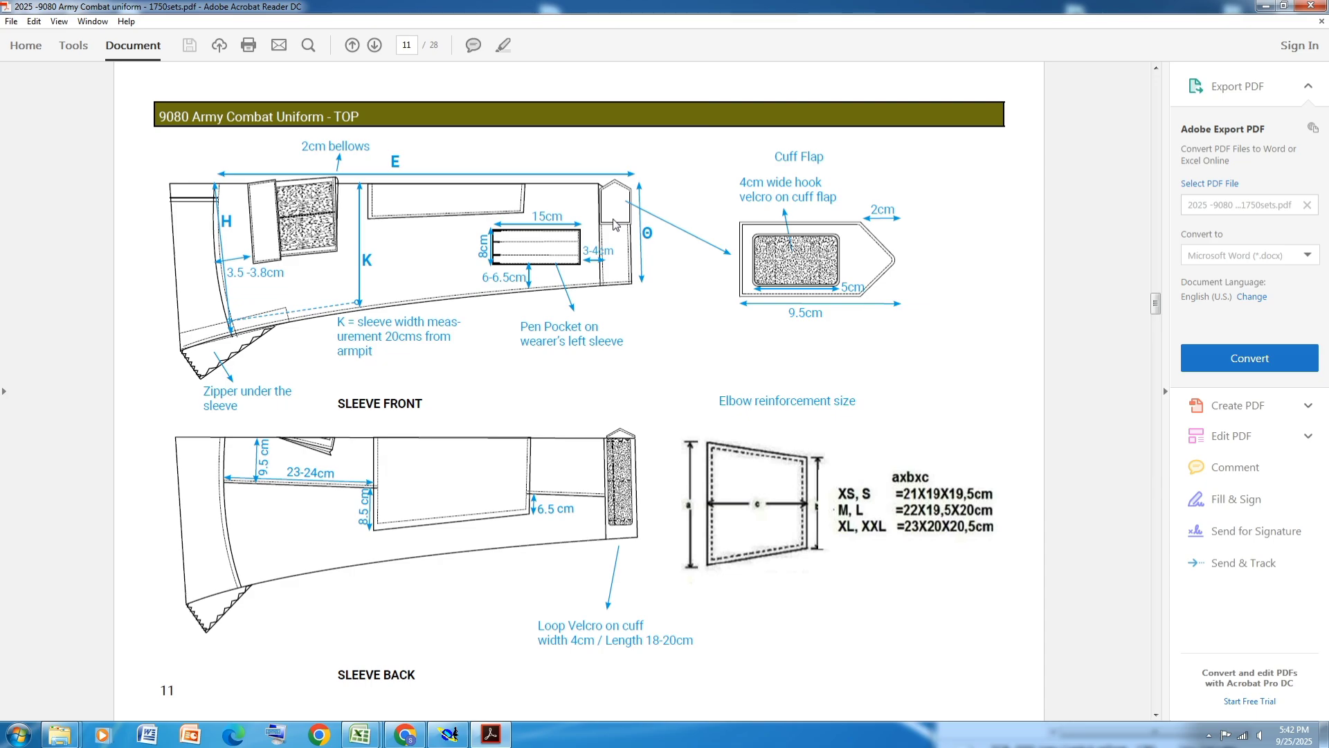
click(448, 734)
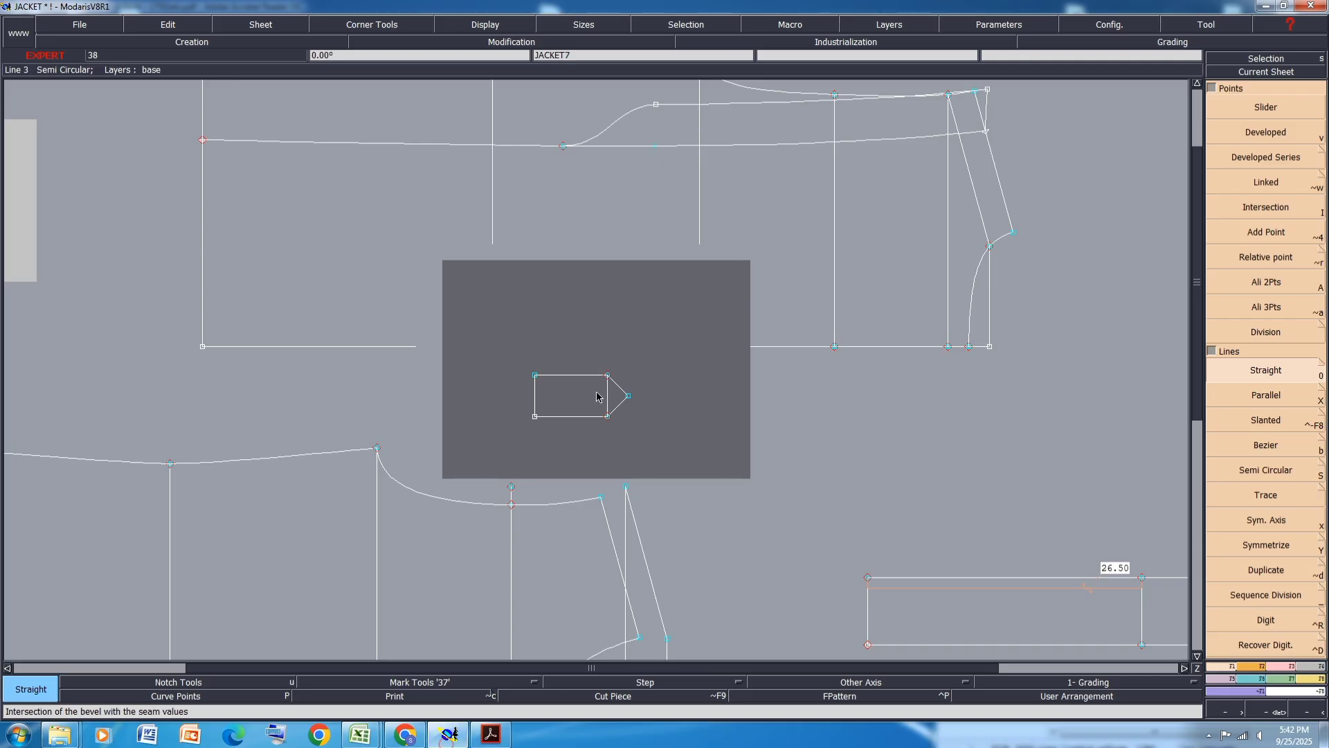
click(1280, 666)
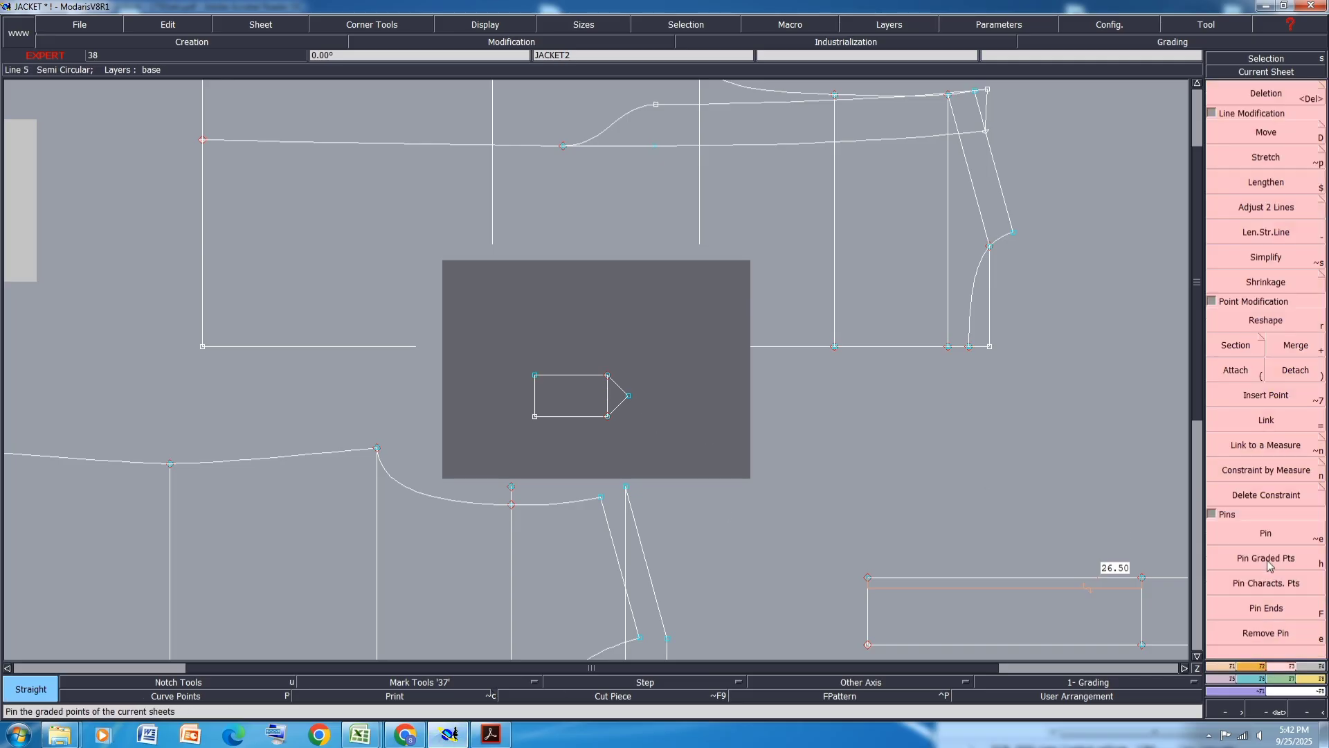
click(1267, 552)
click(1281, 133)
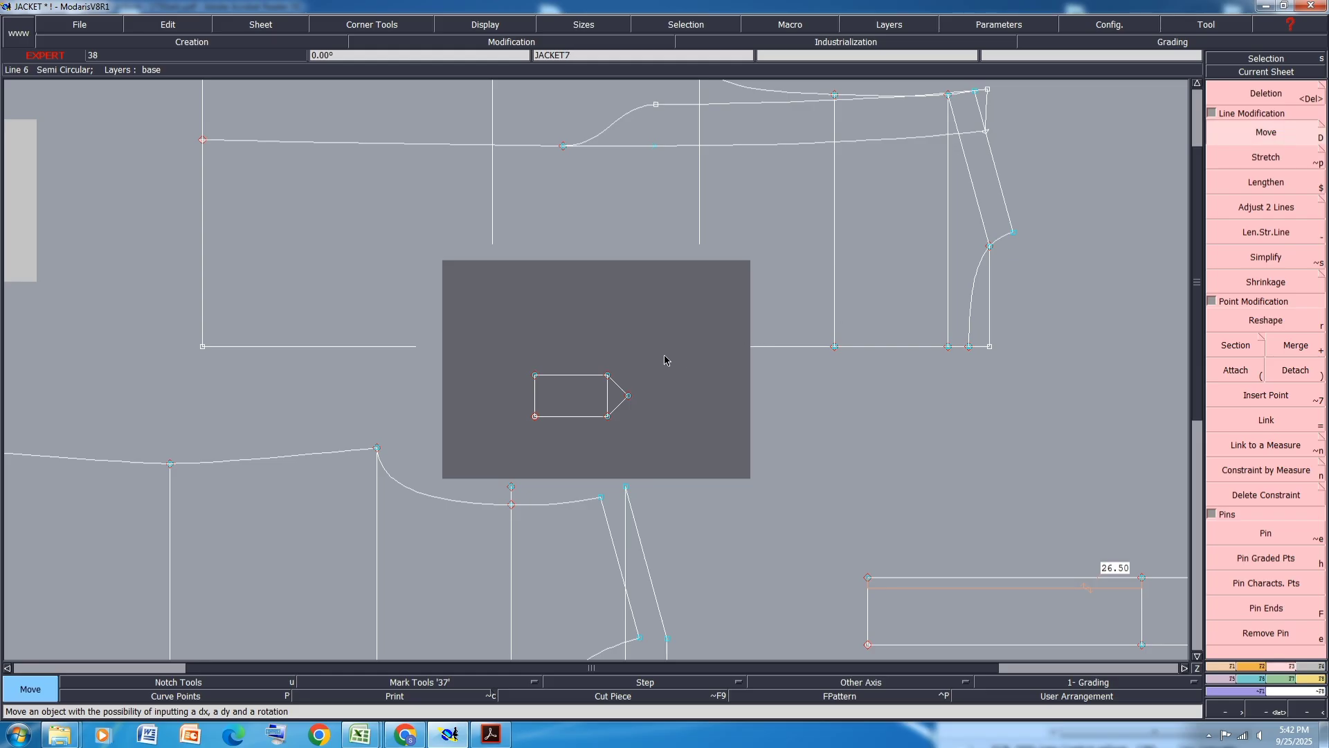
click(607, 417)
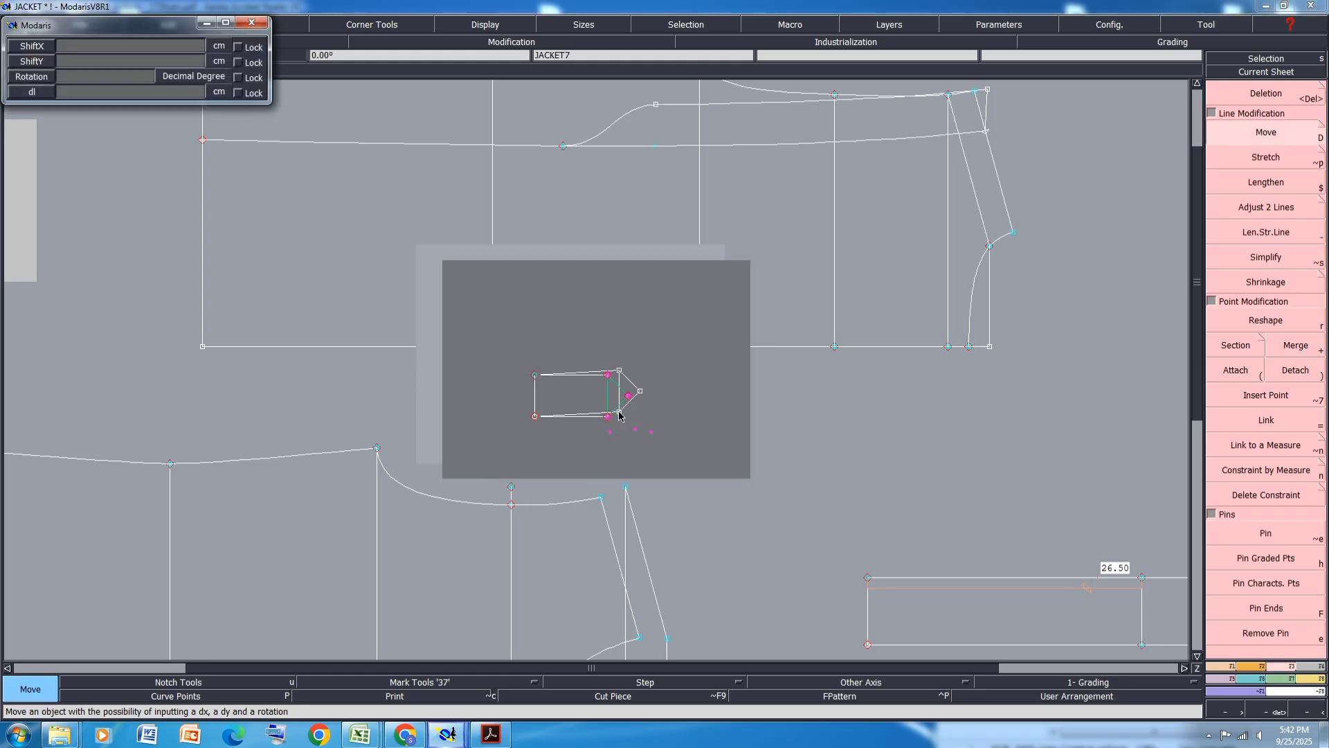
text(0.5)
key(Return)
key(Return)
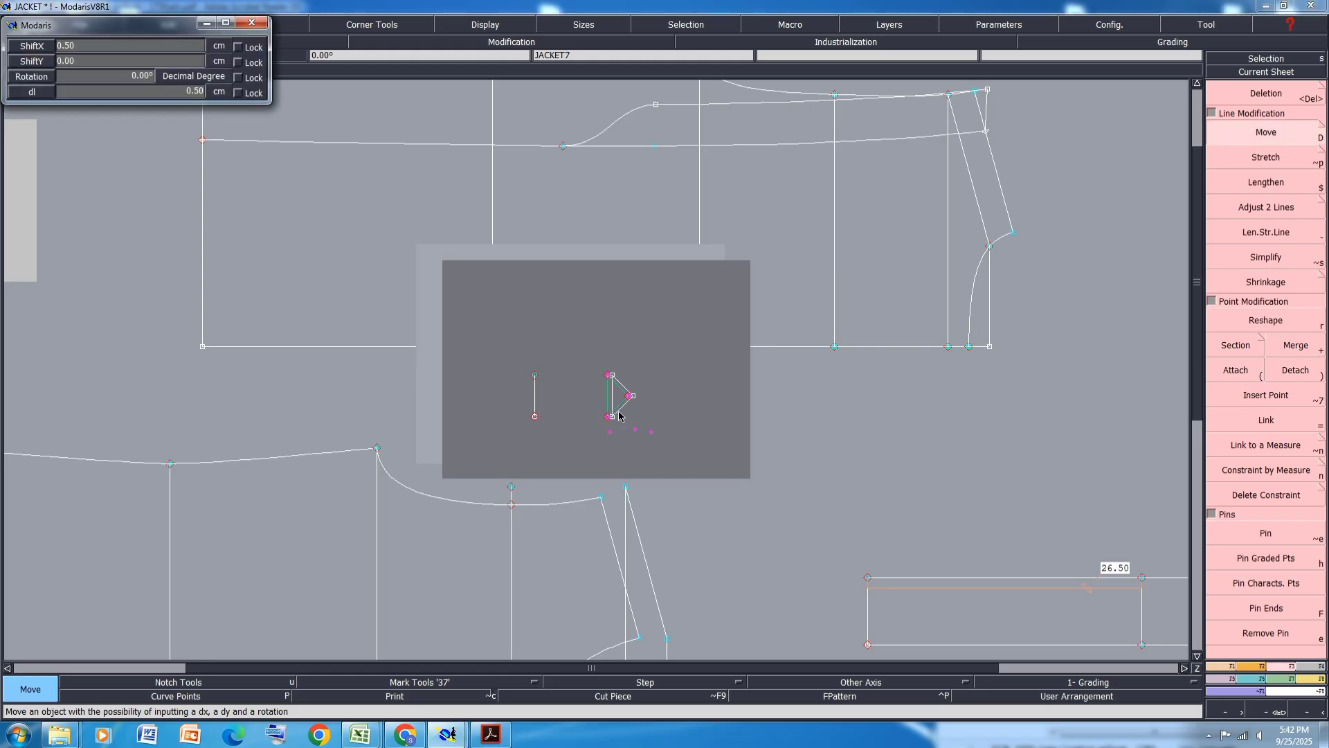
- Open the back panel sheet and try to align its top corners horizontally
key(8)
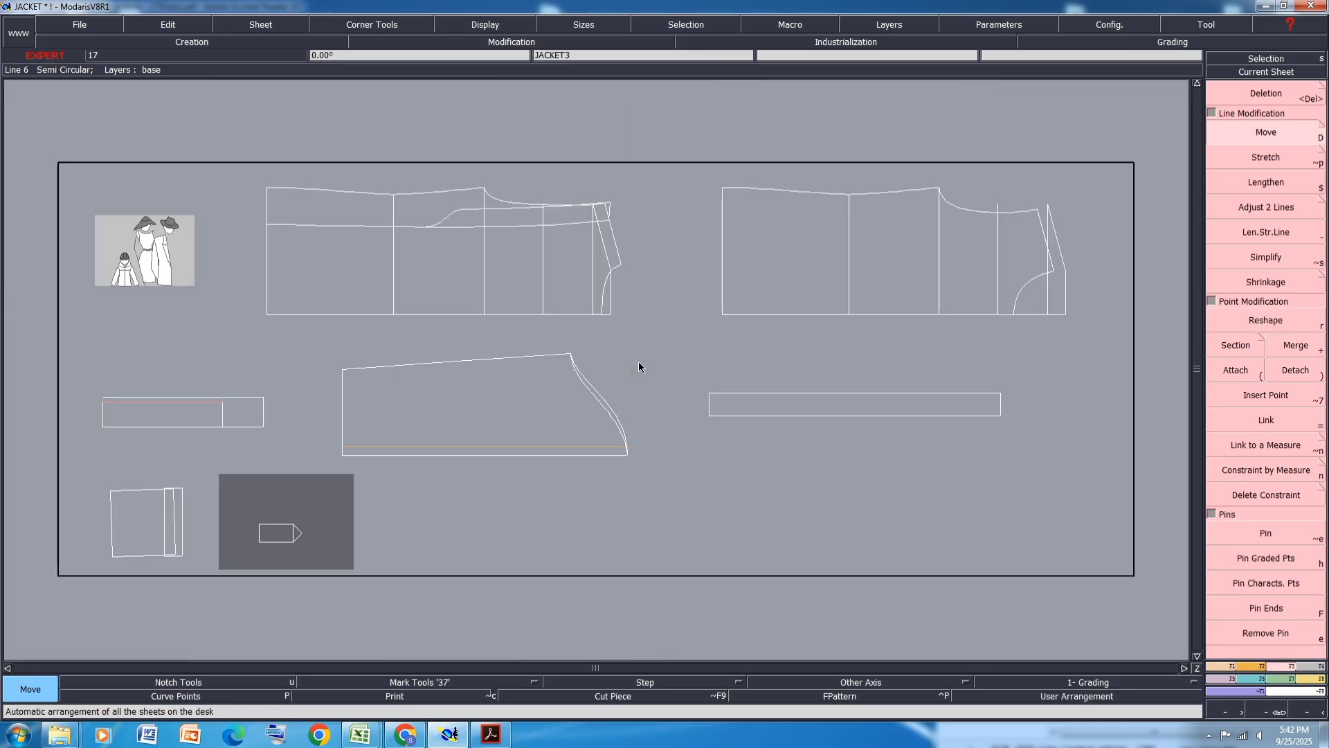
click(162, 543)
key(Home)
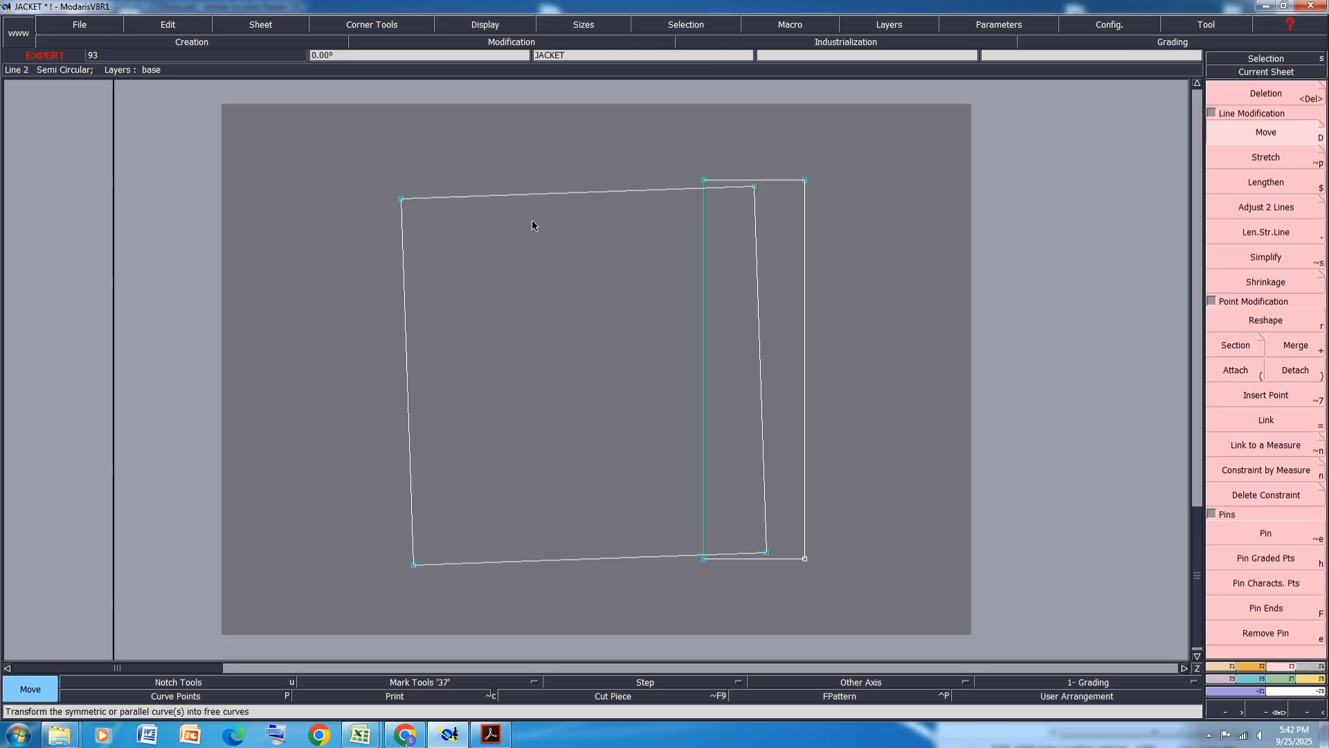
key(2)
click(403, 200)
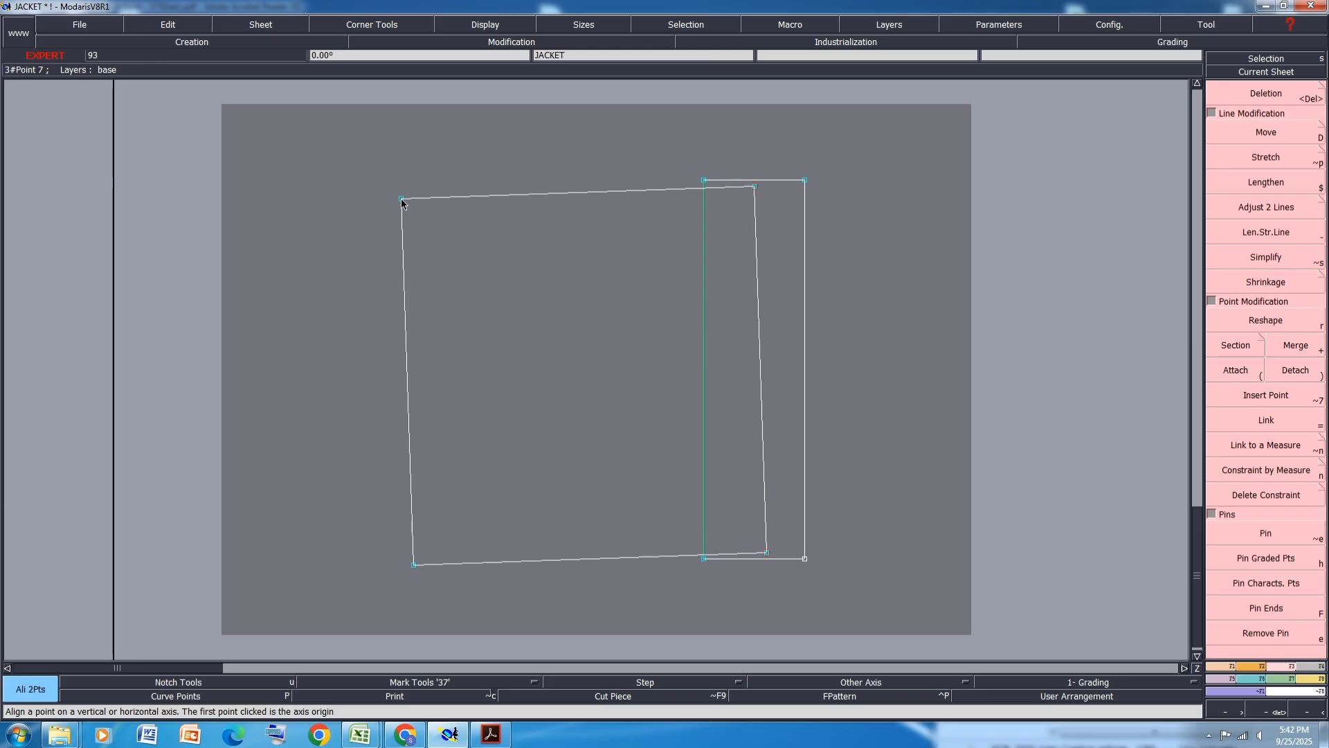
click(756, 197)
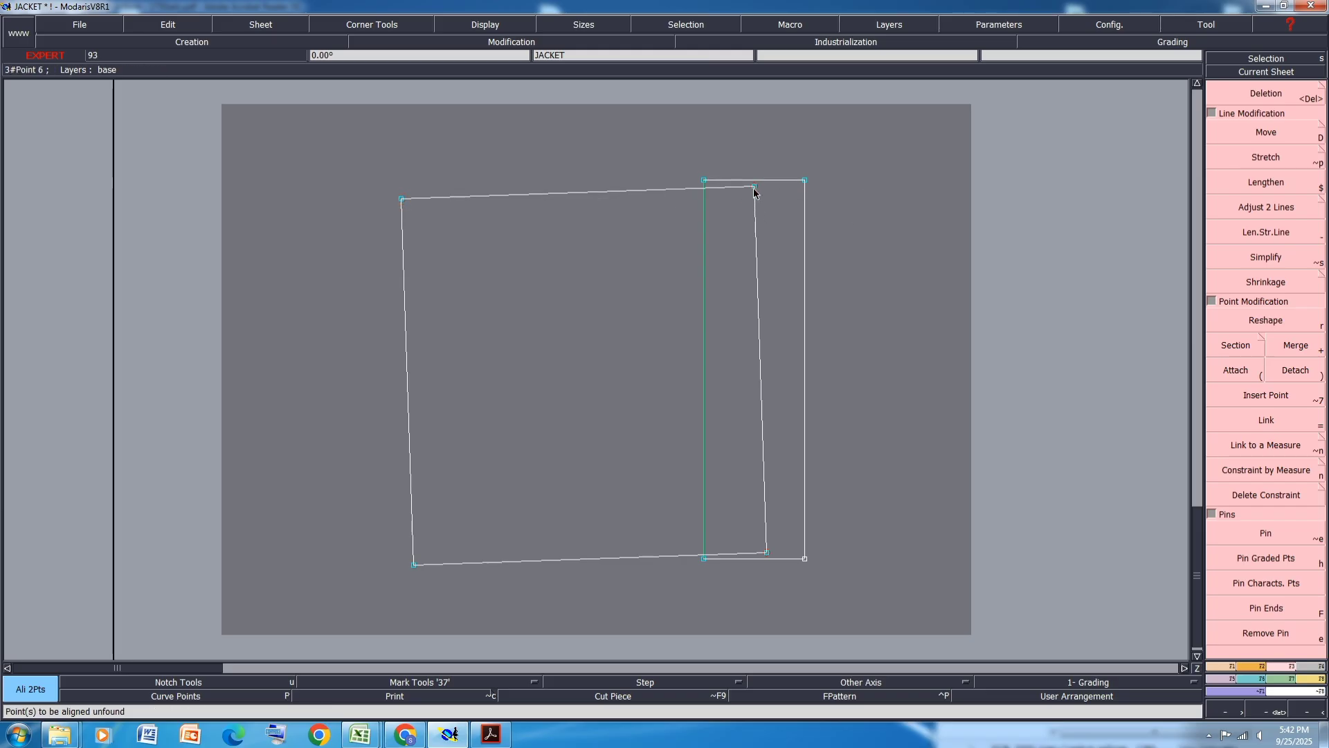
- Measure the back panel's top edge length
key(m)
click(377, 204)
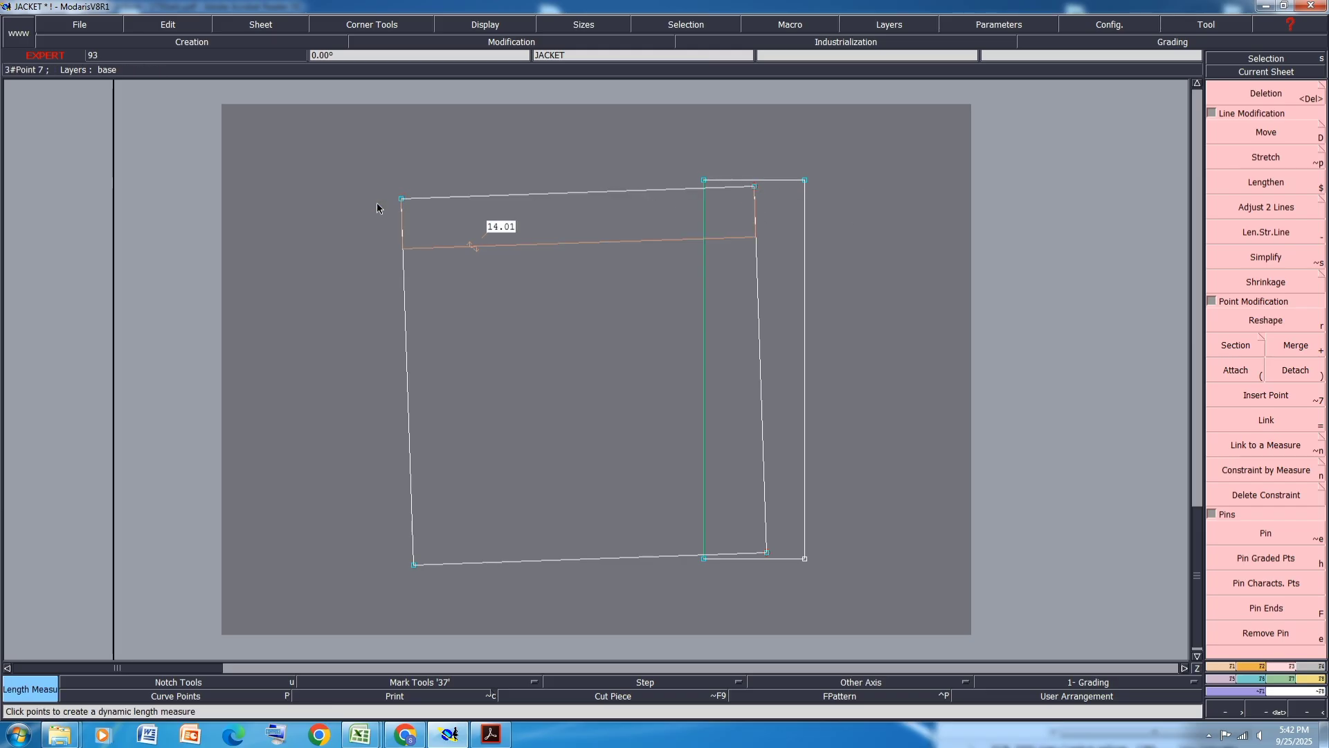
key(Escape)
- Square the back panel by aligning its top and bottom corners horizontally and its side corners vertically
key(2)
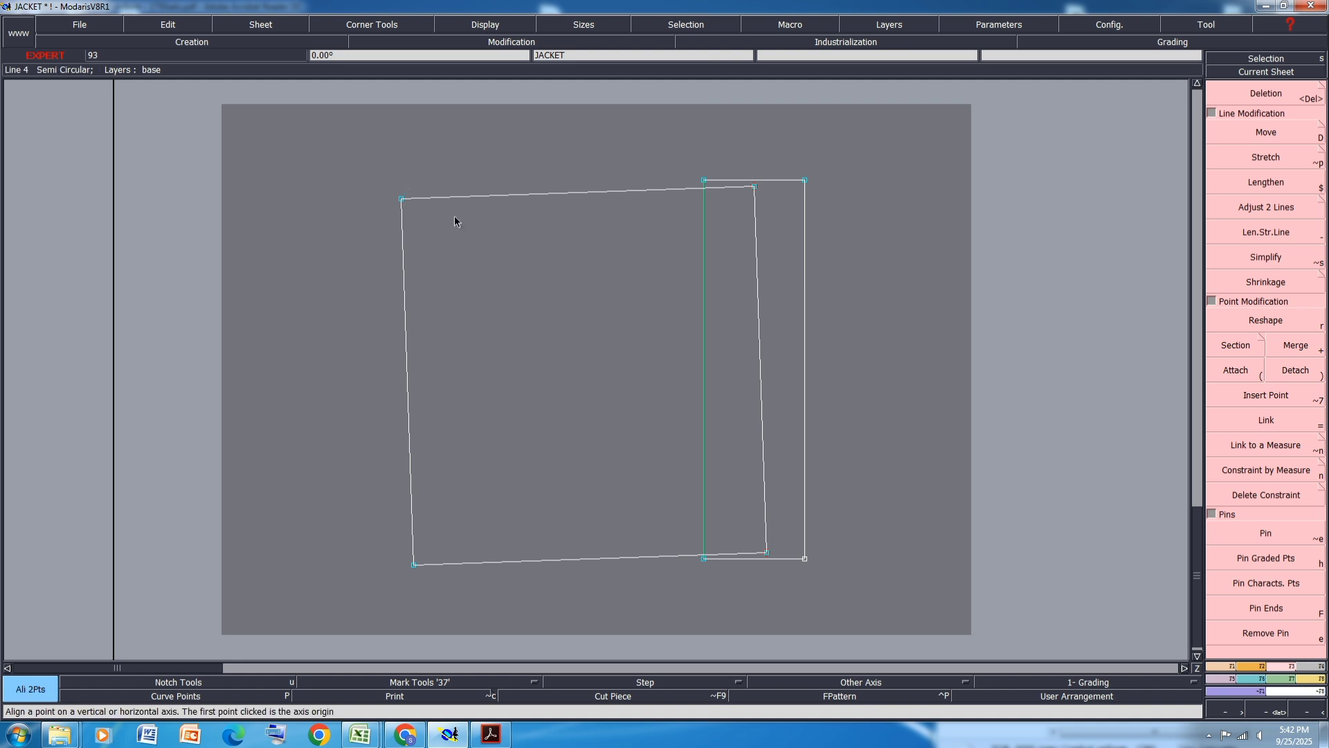
click(753, 196)
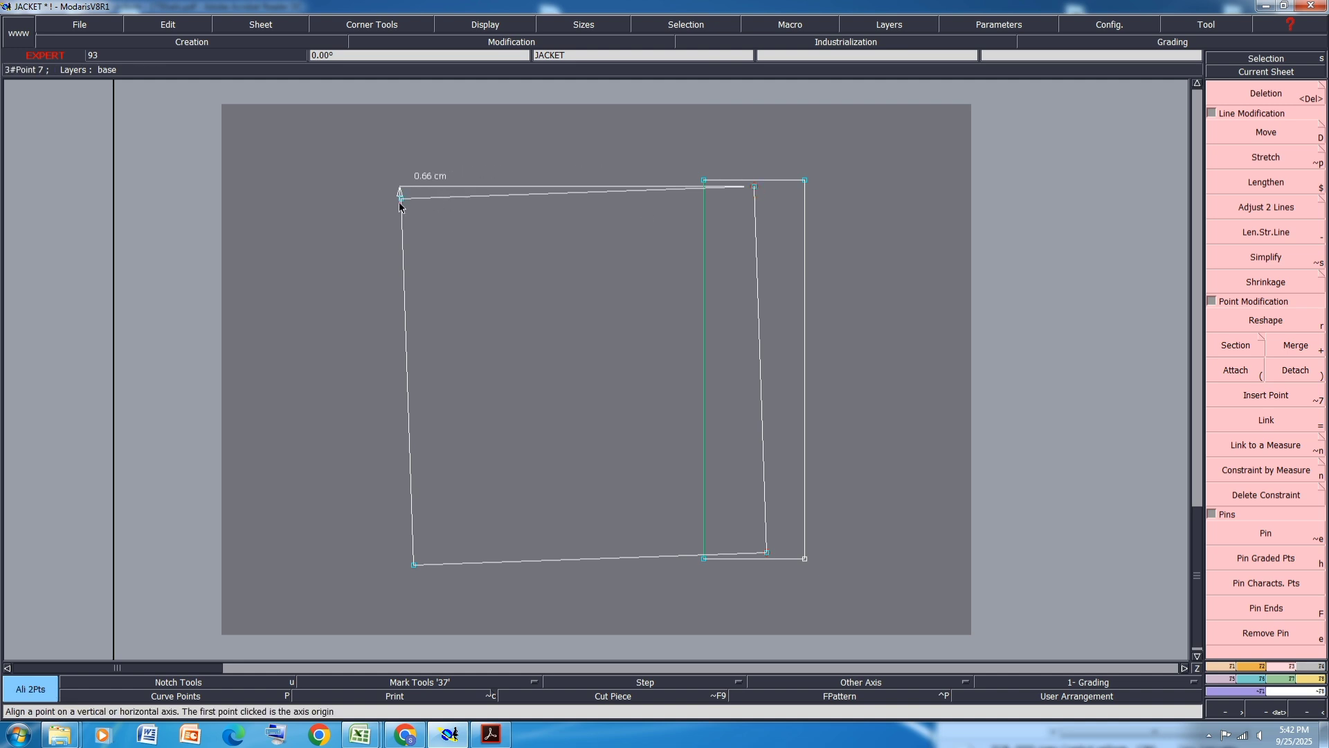
click(402, 199)
click(765, 552)
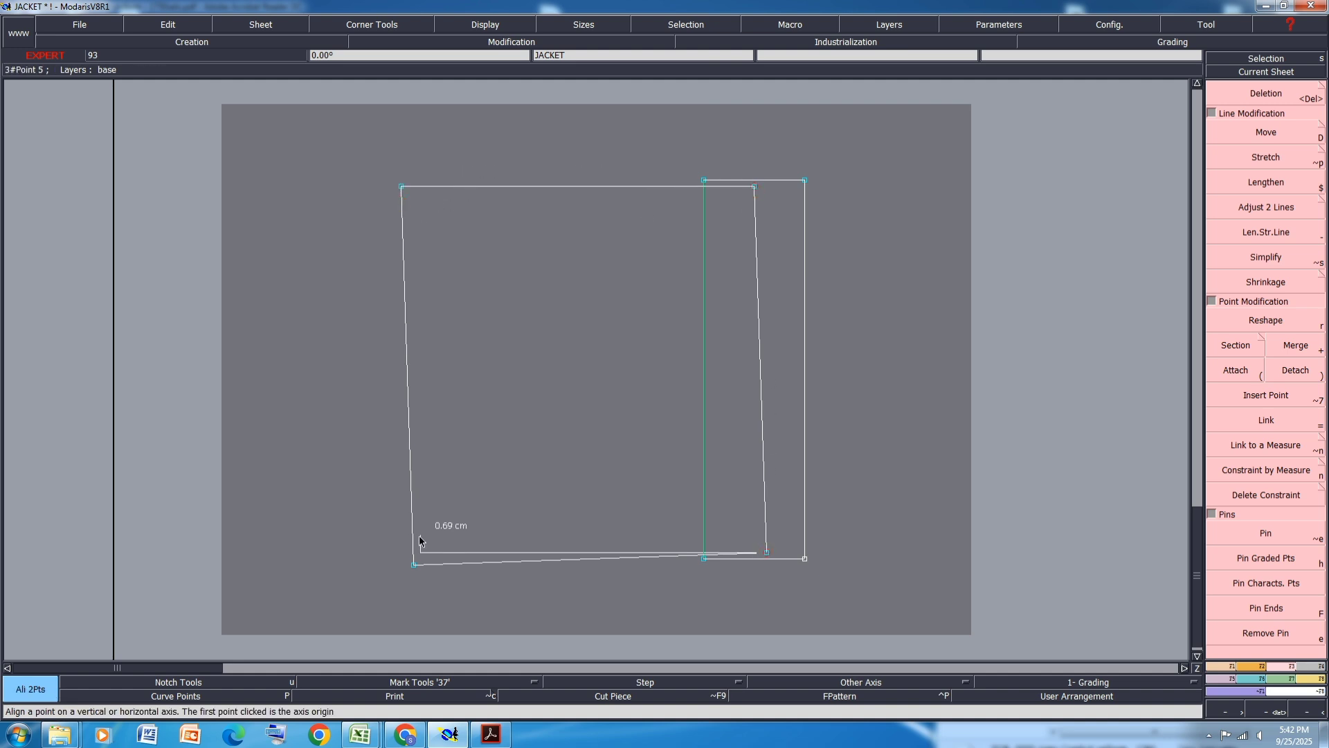
click(412, 565)
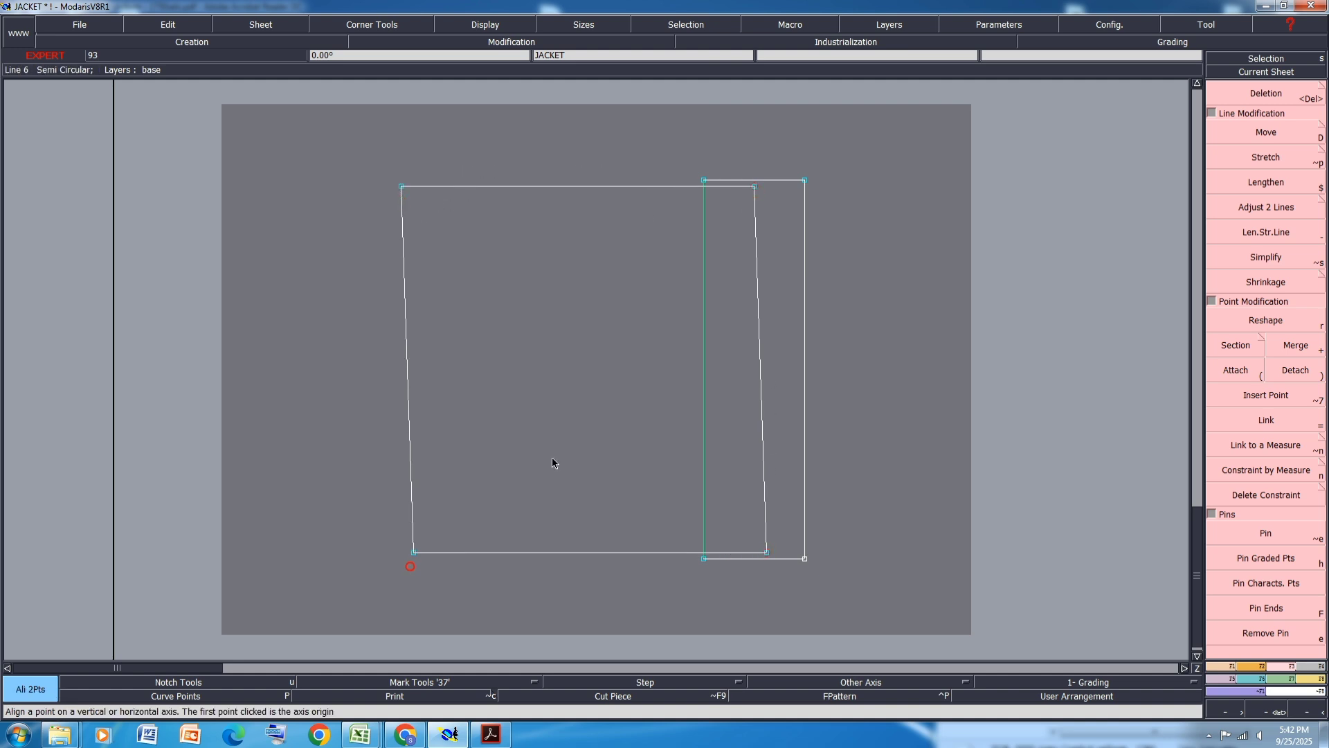
click(756, 194)
click(764, 550)
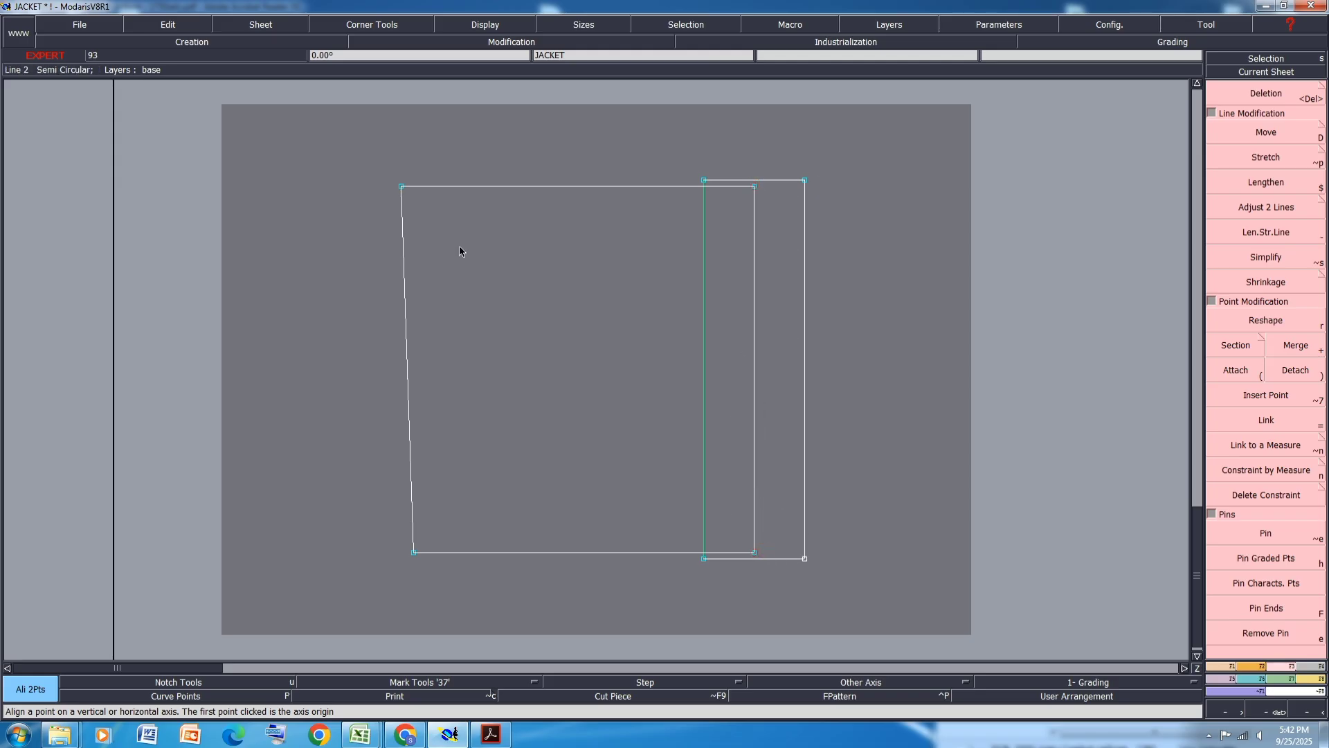
click(401, 187)
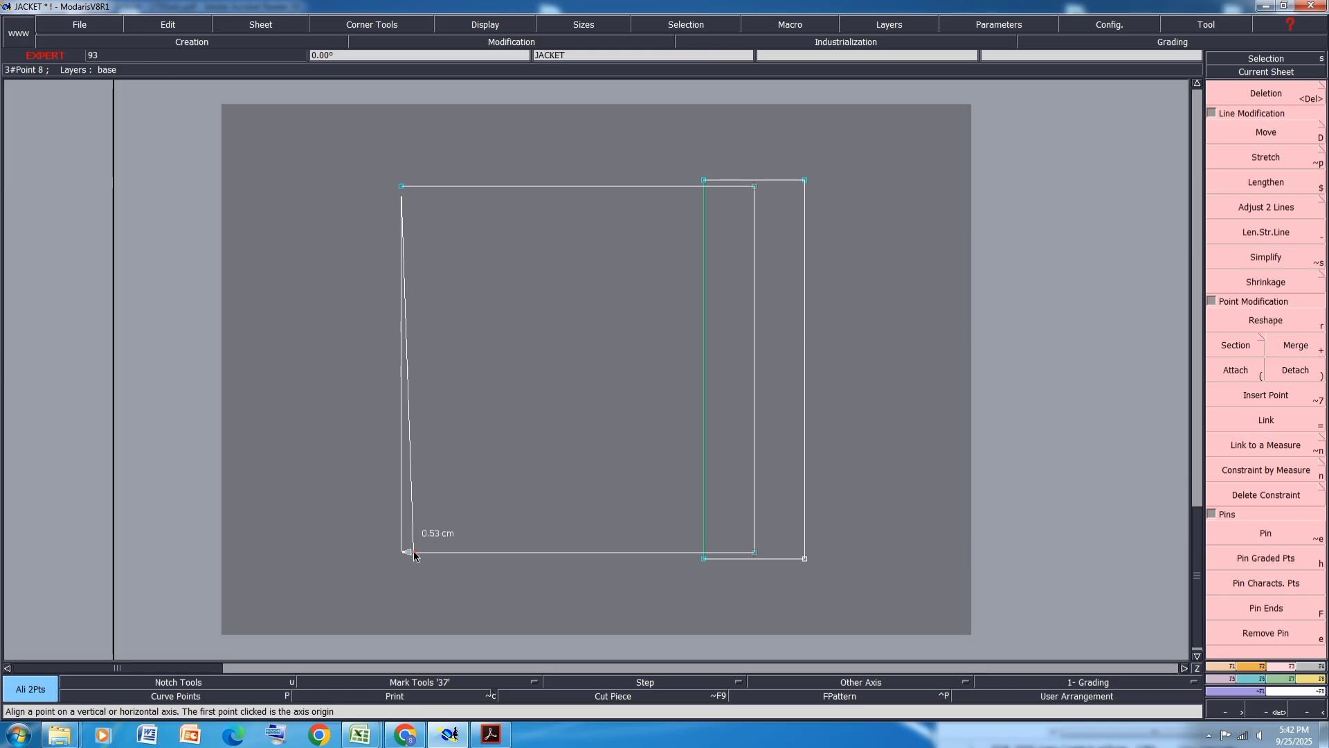
click(414, 552)
- Save the model, continue past the anomalies dialog, and rearrange all sheets on the desk
key(ctrl+s)
click(583, 445)
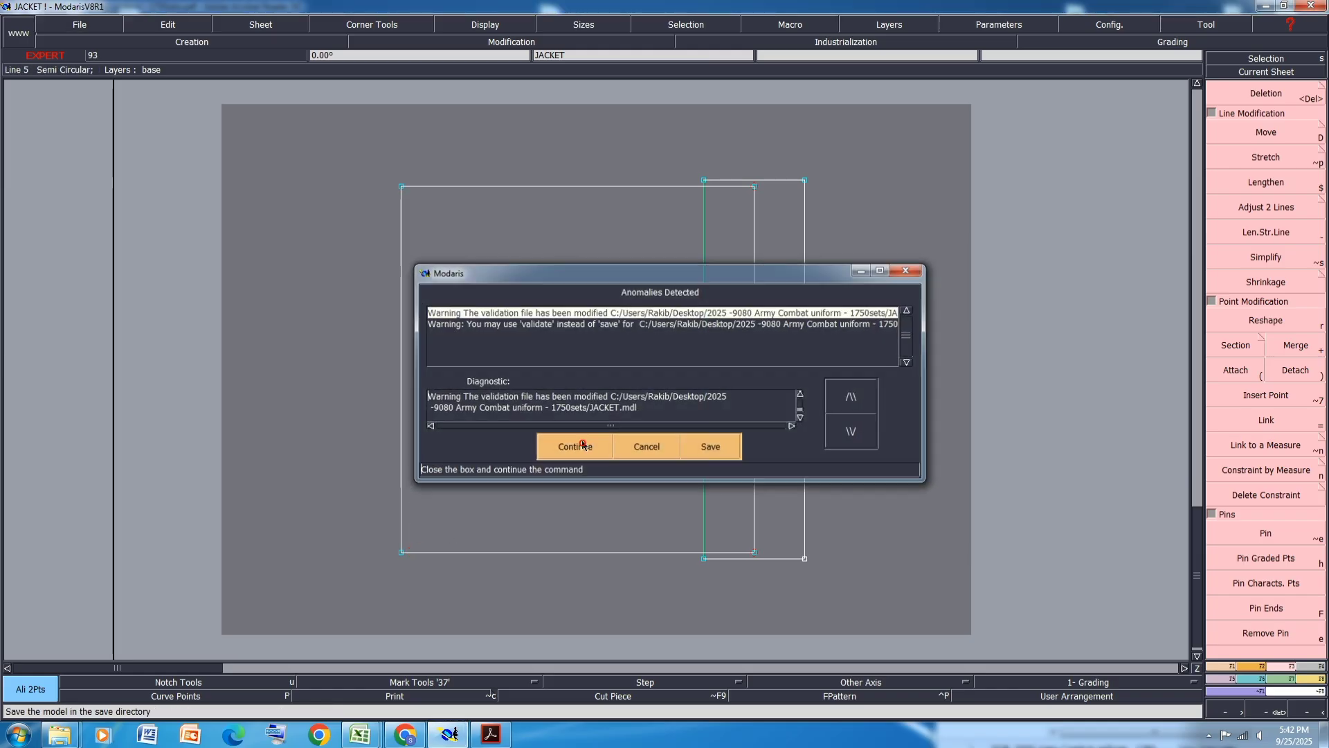
key(8)
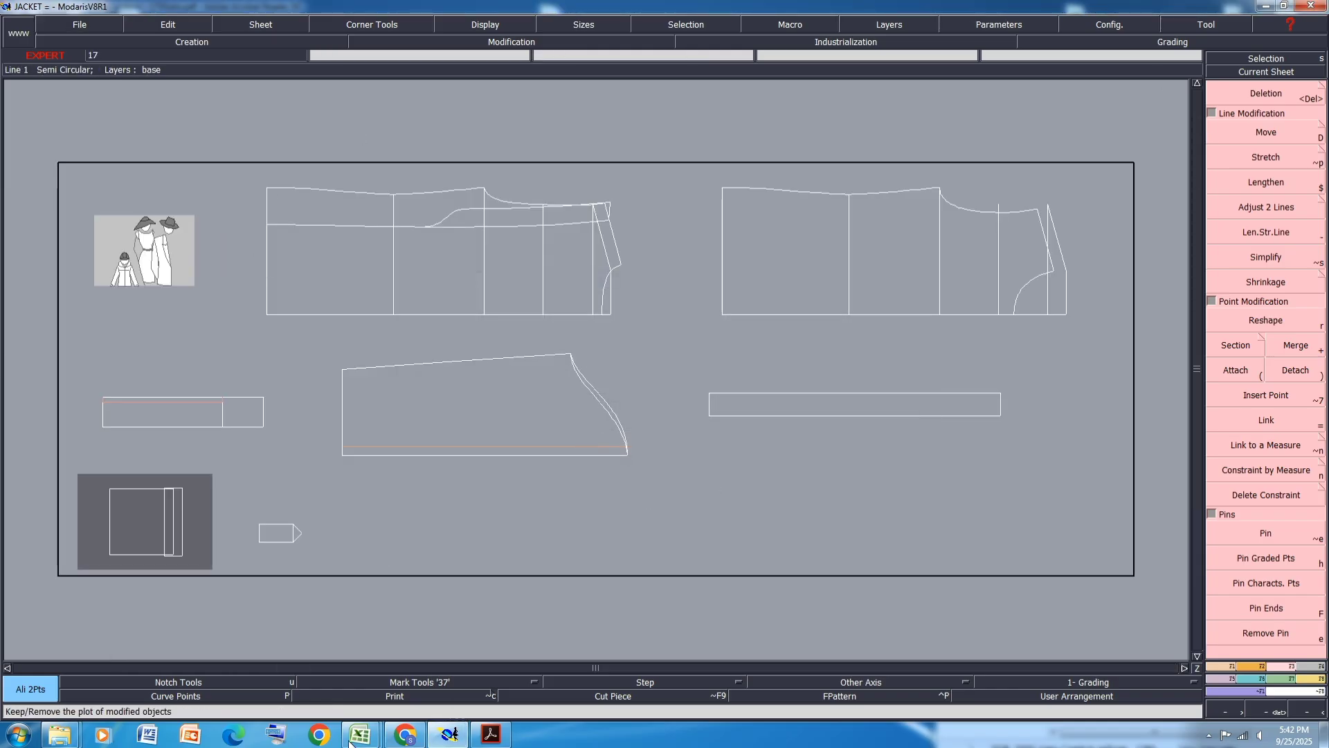
- Switch to the specification spreadsheet and scroll through its measurement table and photos
mouse_move(360, 735)
click(403, 640)
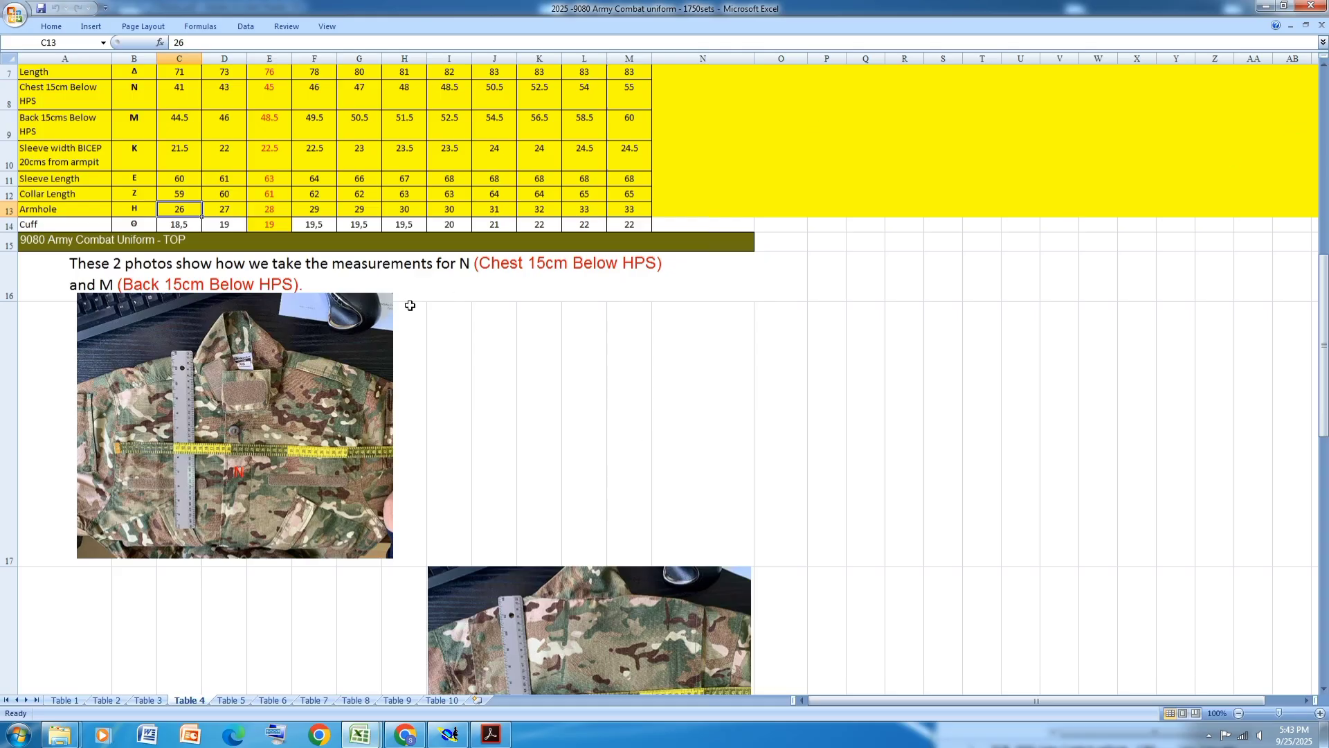
scroll(410, 305, down, 1)
scroll(410, 306, down, 3)
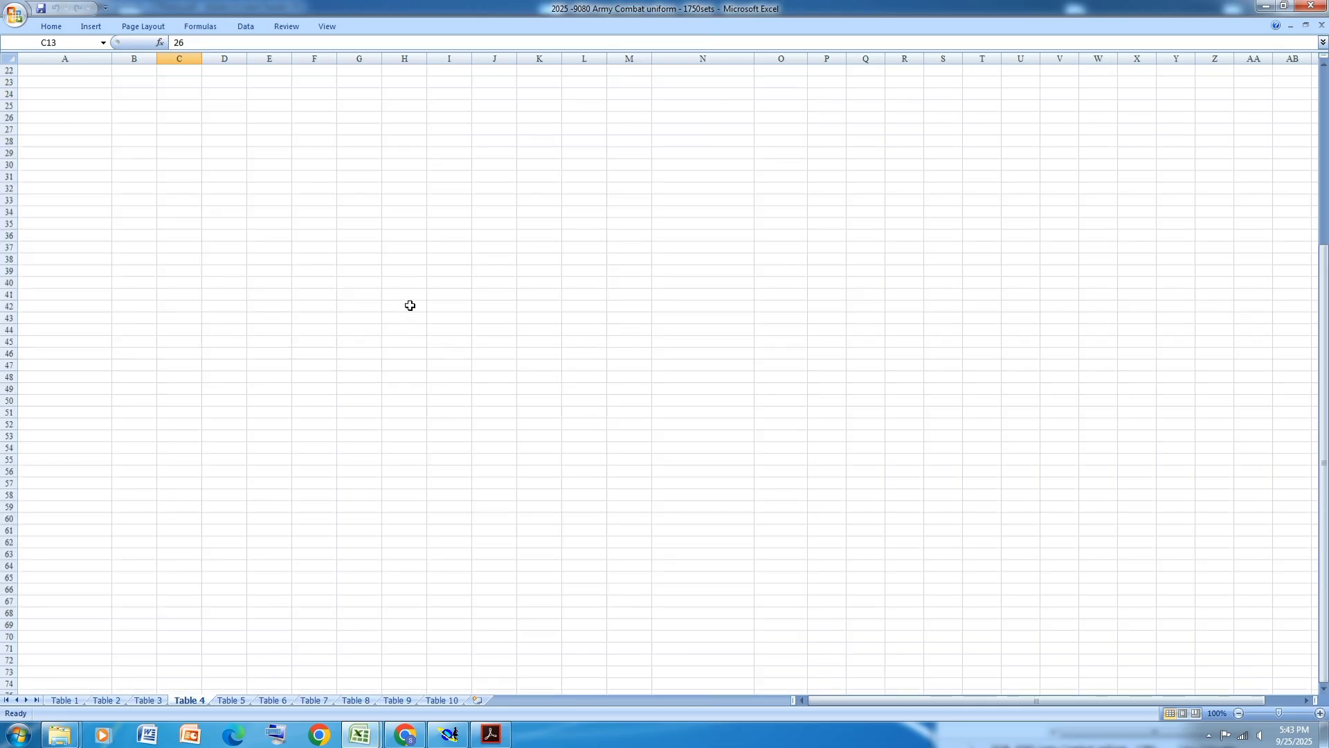
- Return to the JACKET model and save it, continuing past the anomalies dialog
scroll(409, 305, up, 5)
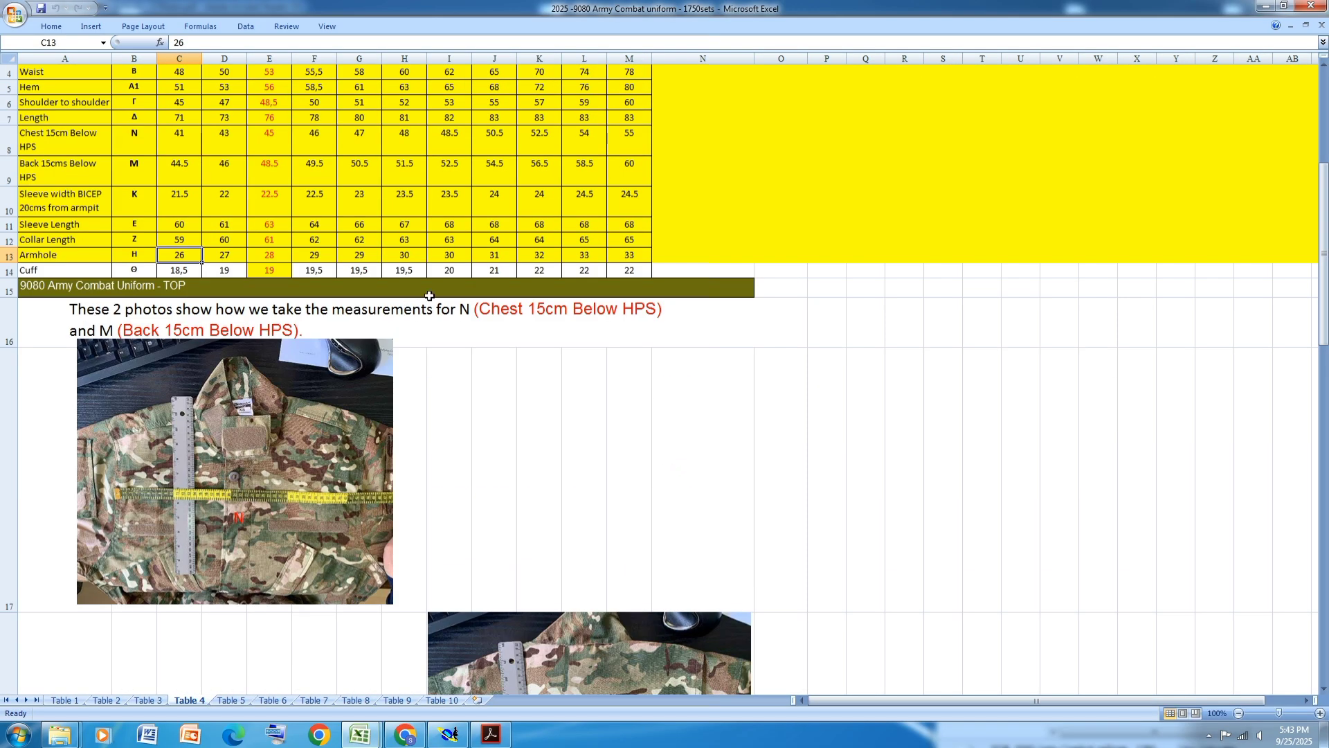
scroll(429, 296, up, 1)
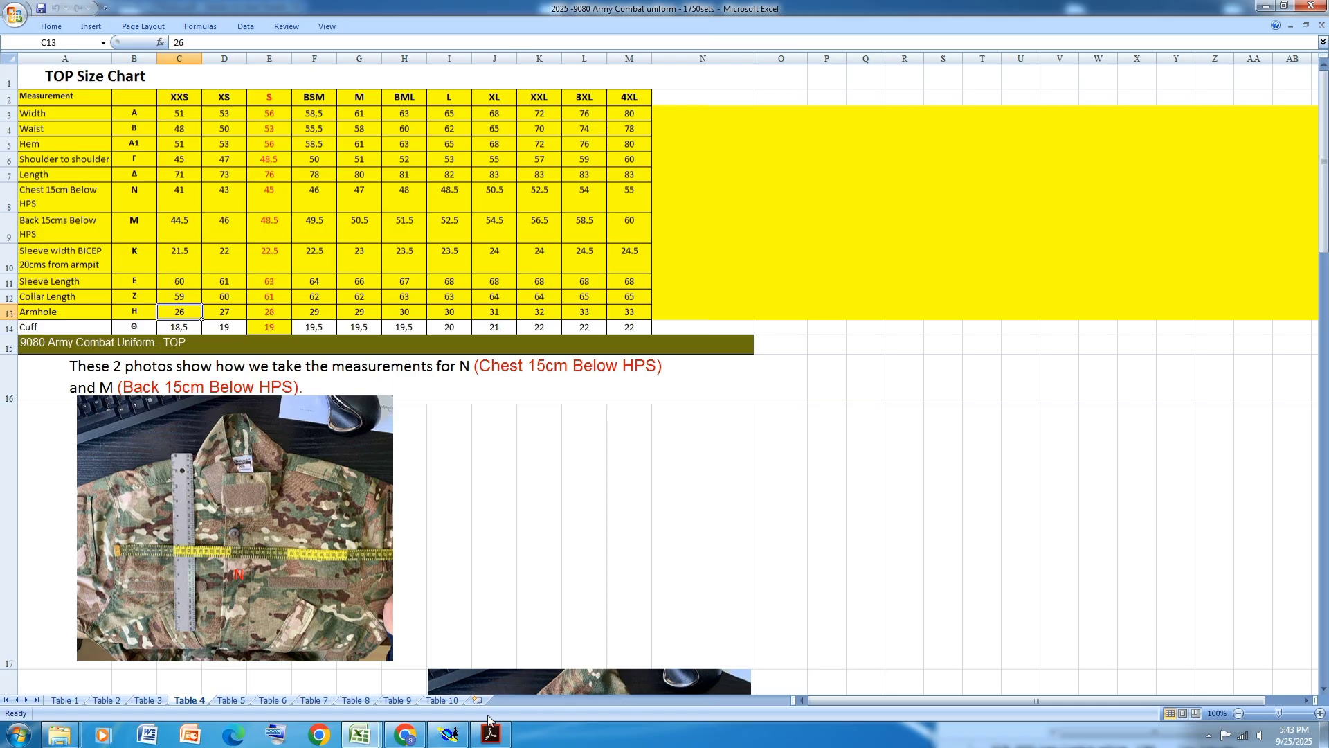
click(447, 738)
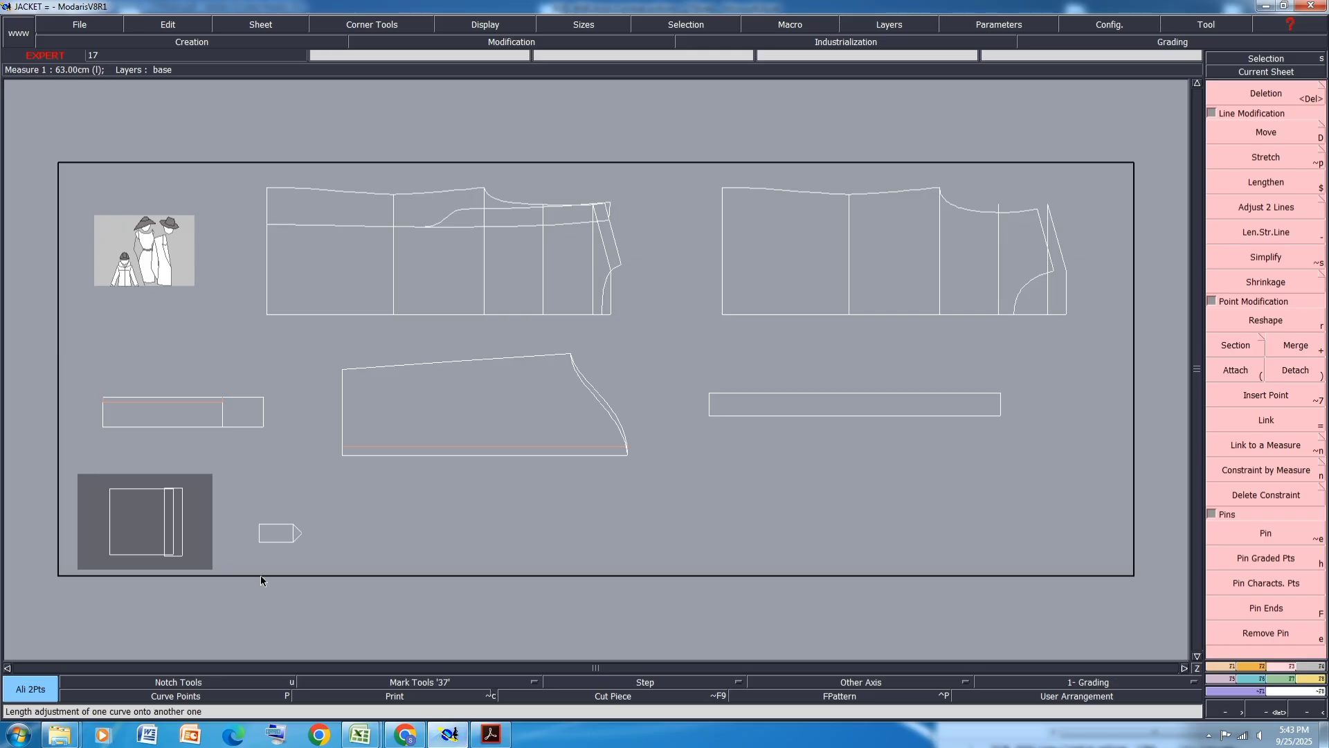
scroll(260, 575, up, 3)
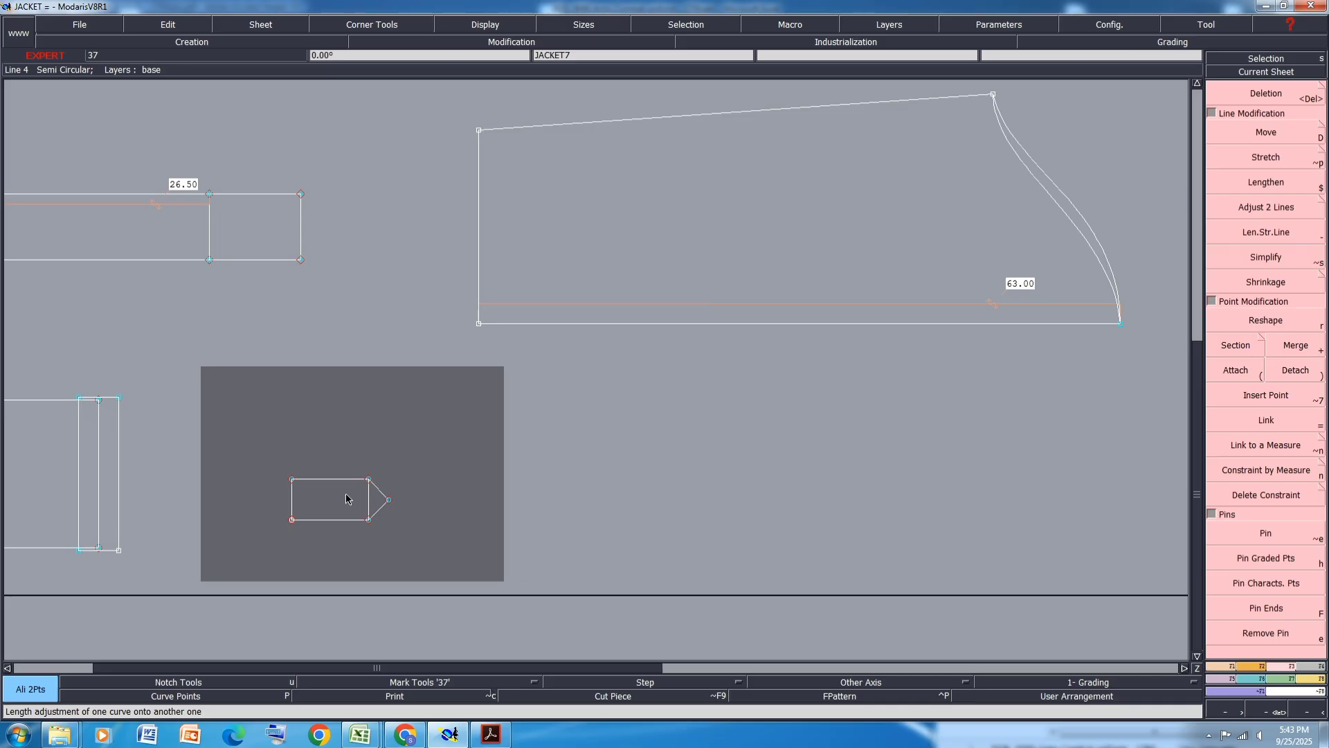
scroll(346, 499, up, 1)
key(ctrl+s)
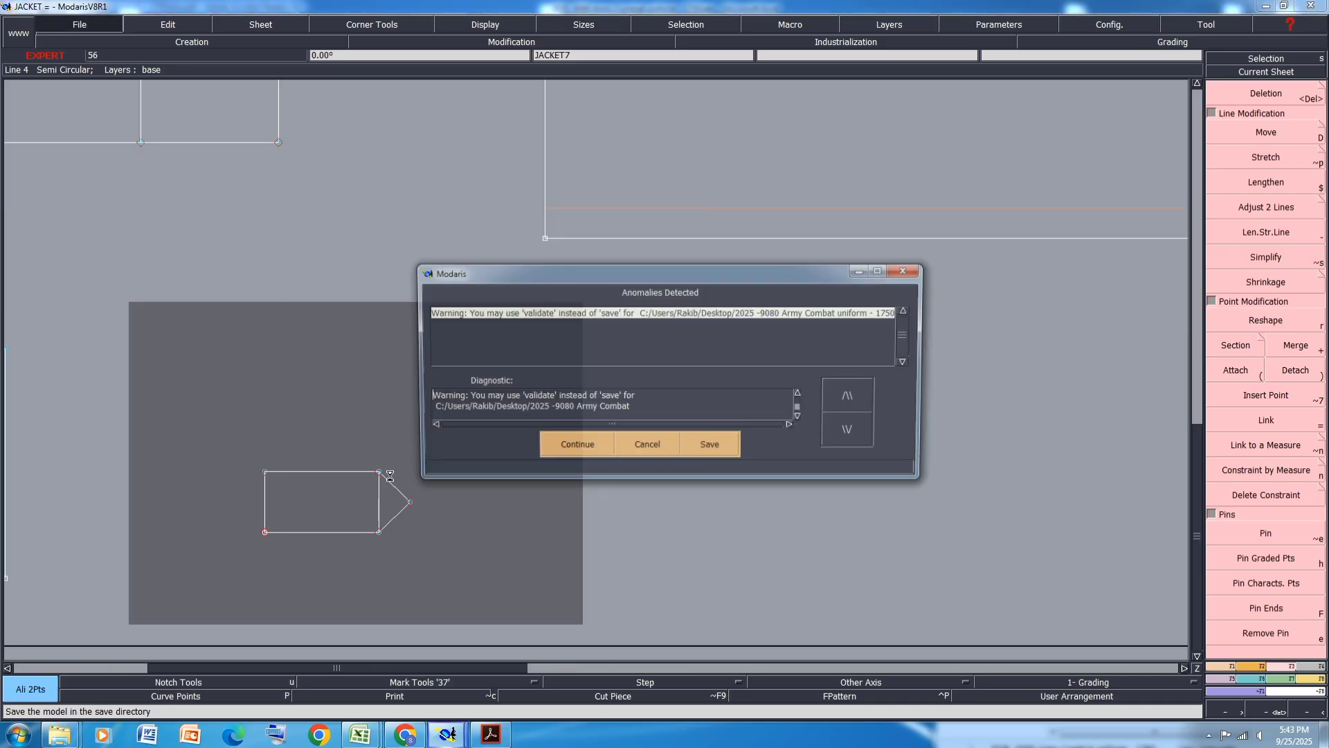
click(588, 443)
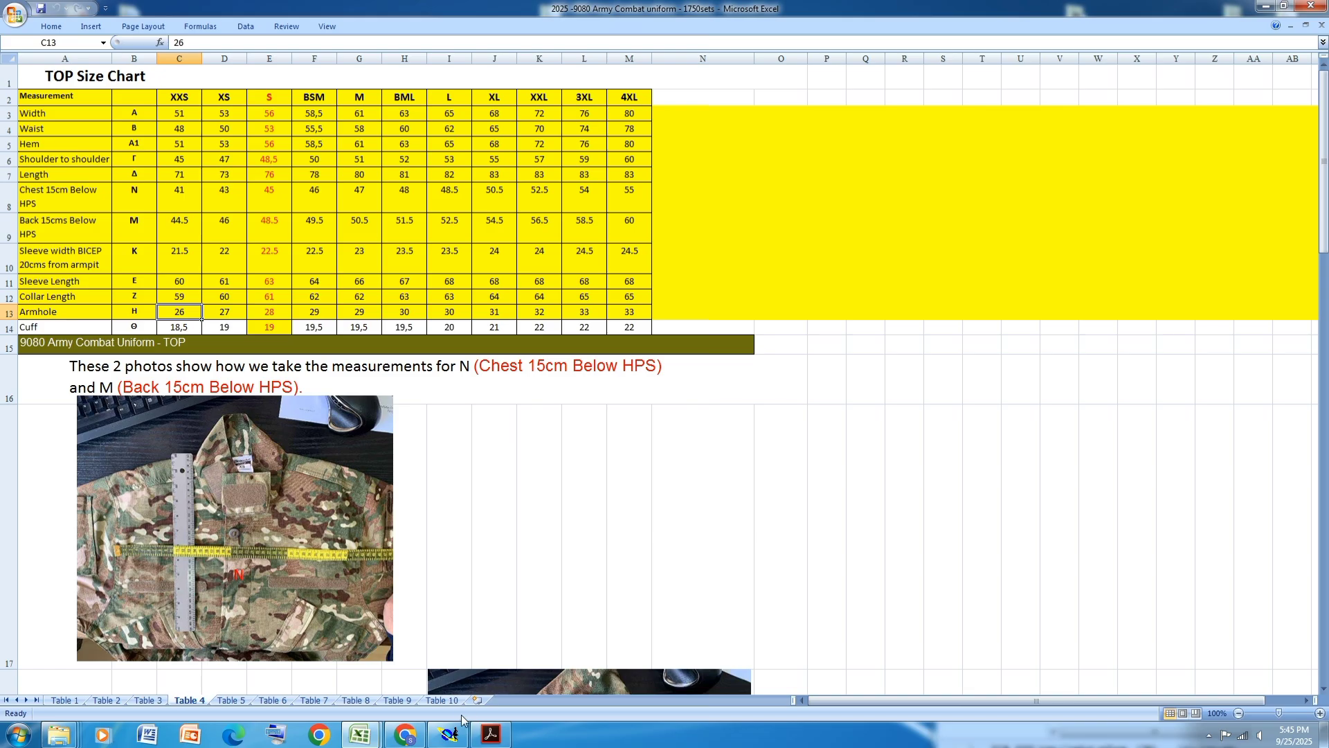
- Check the size S cuff value and copy the small cuff flap piece onto a new sheet
click(269, 328)
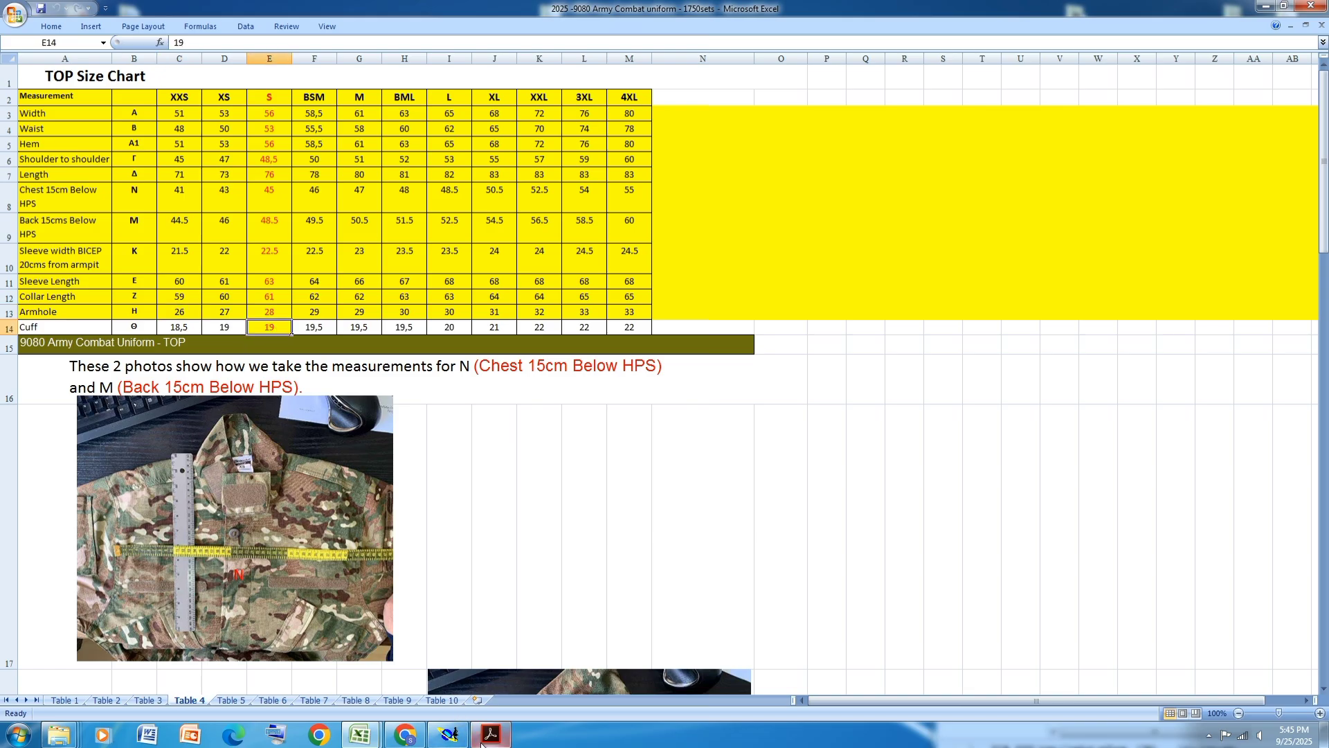
click(448, 737)
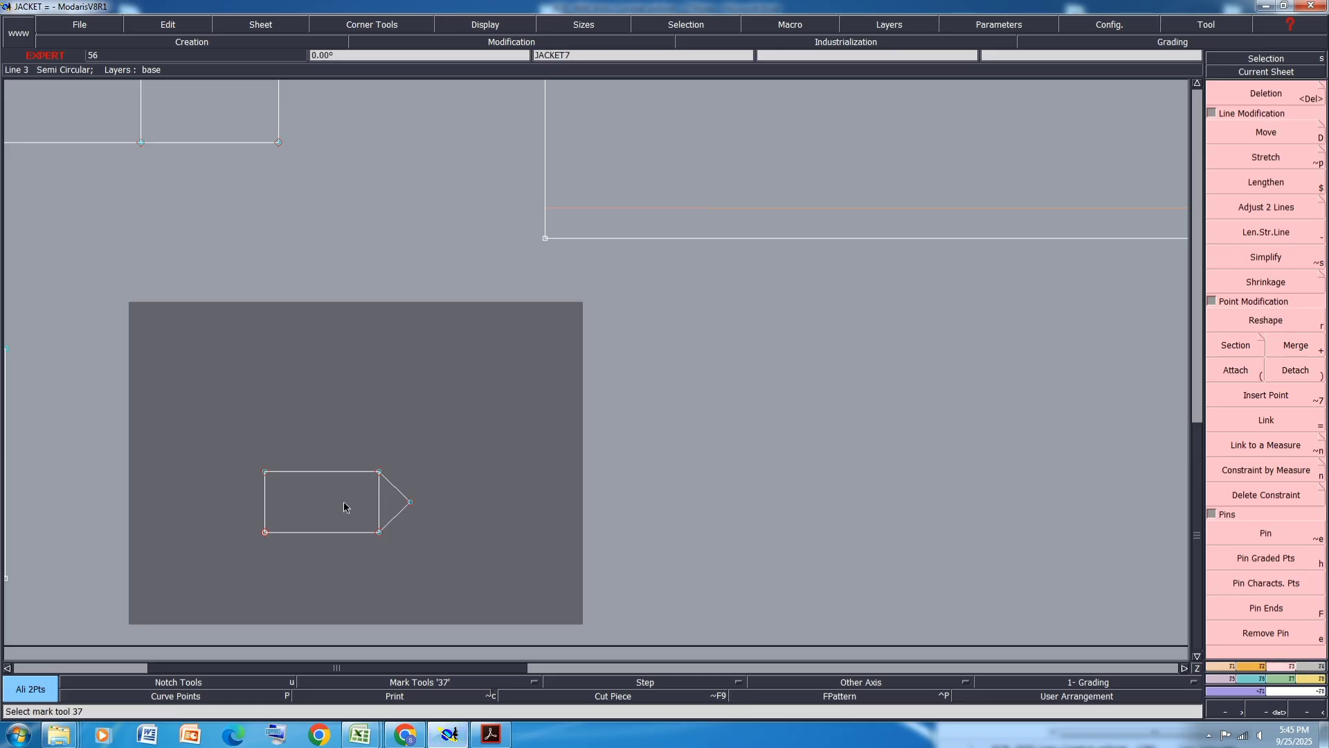
key(ctrl+c)
click(356, 485)
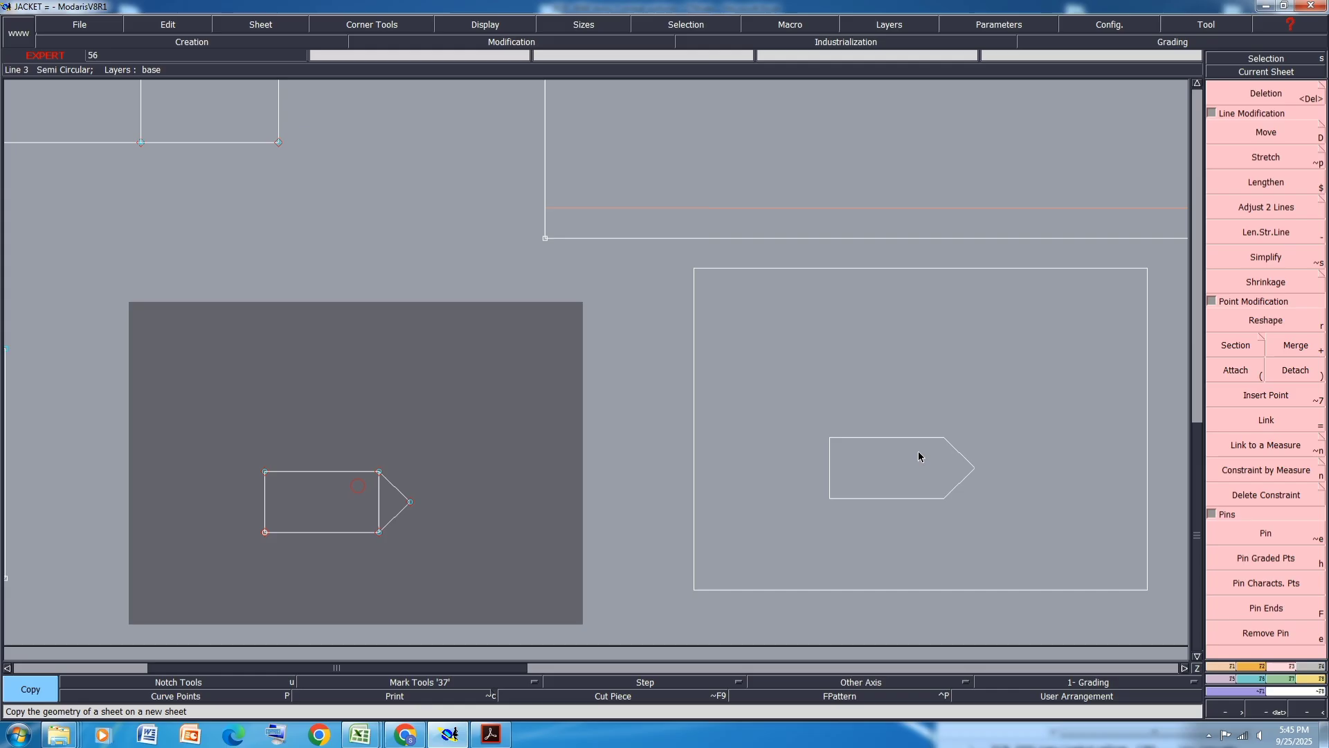
click(865, 457)
- Pin the end, characteristic and graded points of the copied flap sheet
key(i)
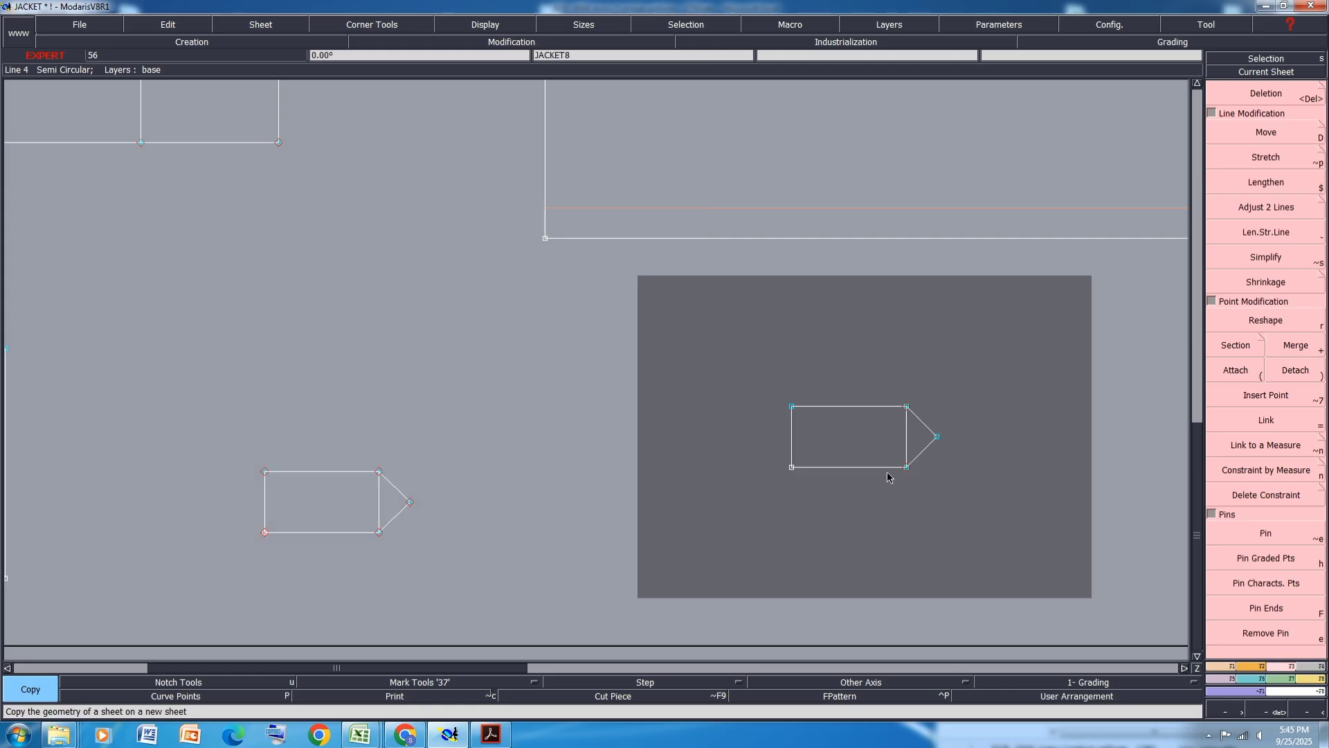
click(1267, 582)
click(1272, 563)
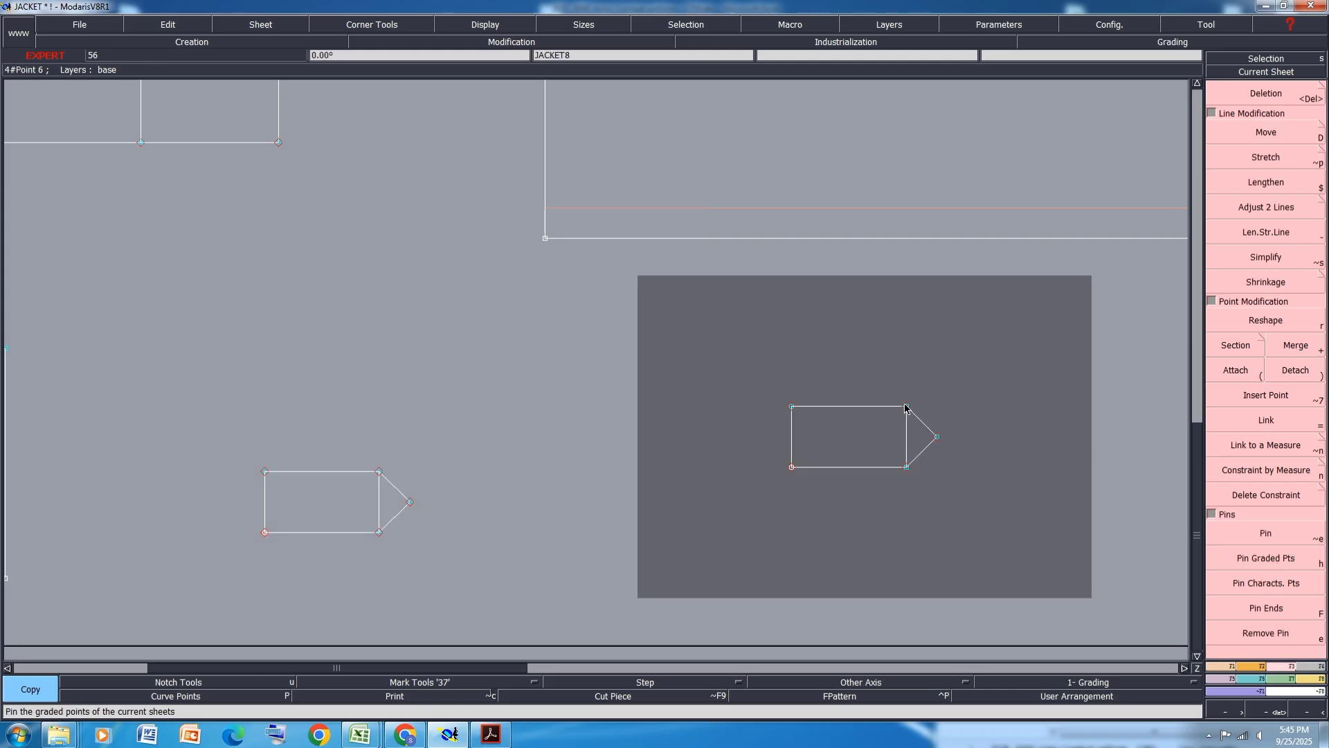
- Measure the length of the copied flap's top edge
key(l)
click(906, 407)
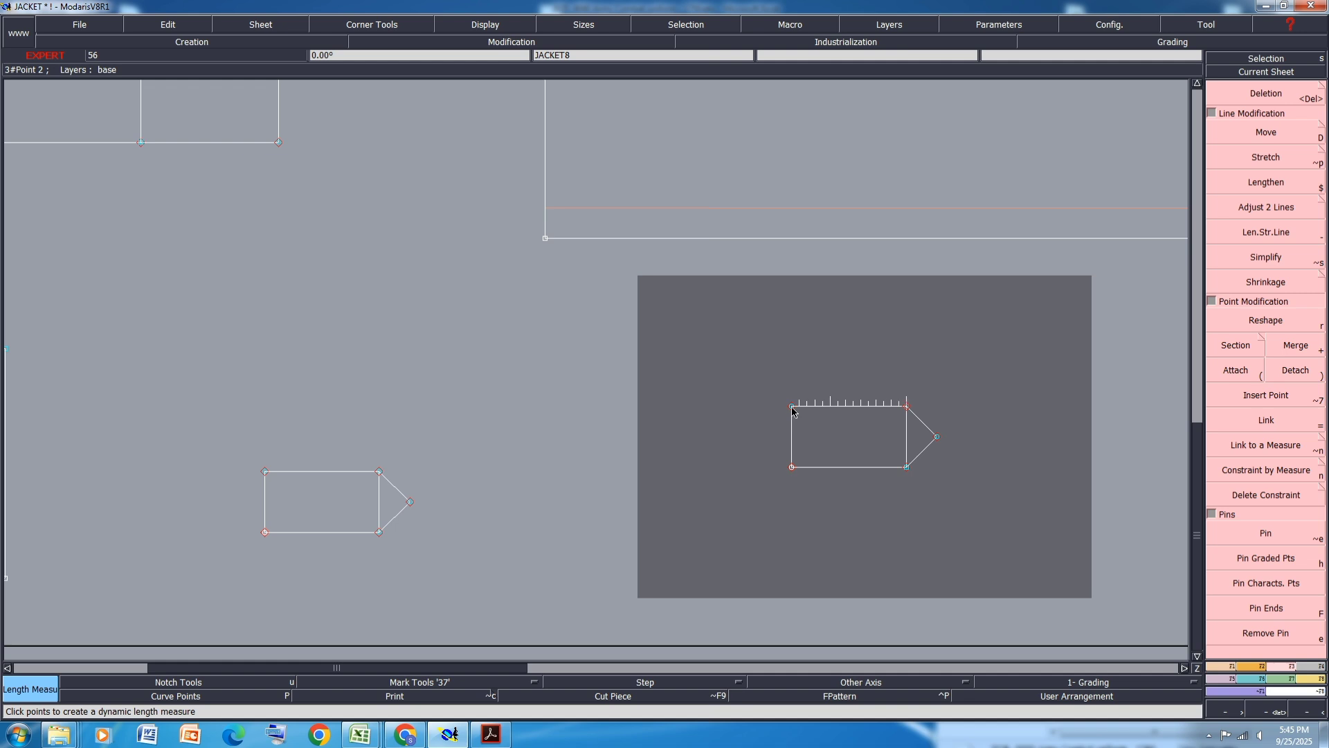
click(792, 408)
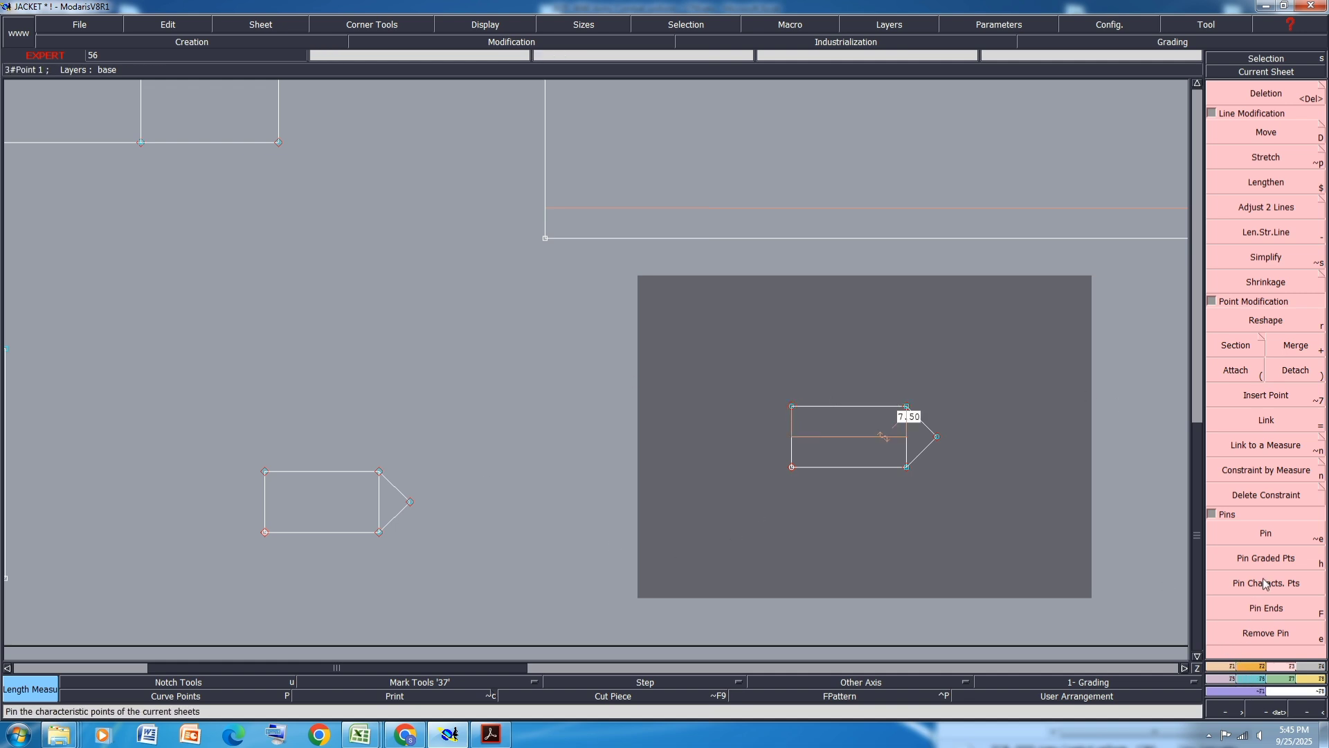
- Move the copied flap's left edge points by -11.5 cm horizontally to lengthen the flap
click(1272, 134)
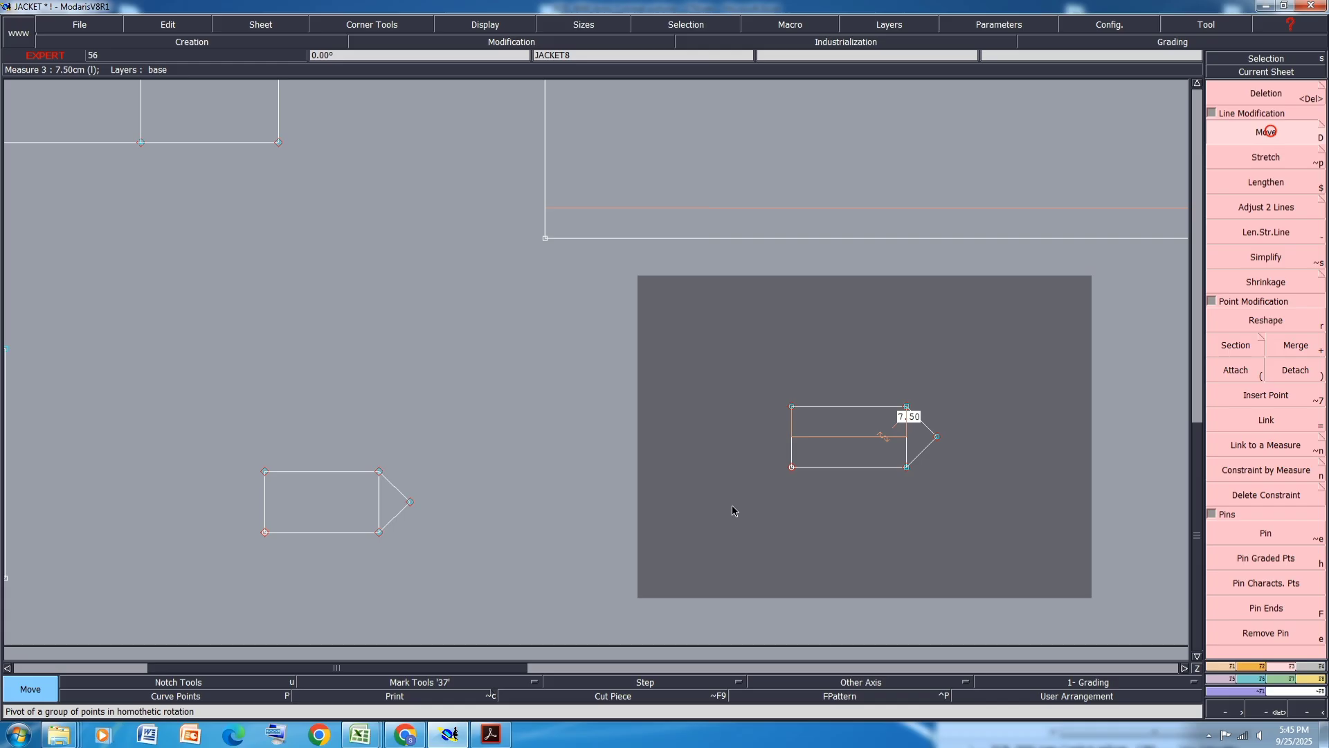
click(783, 468)
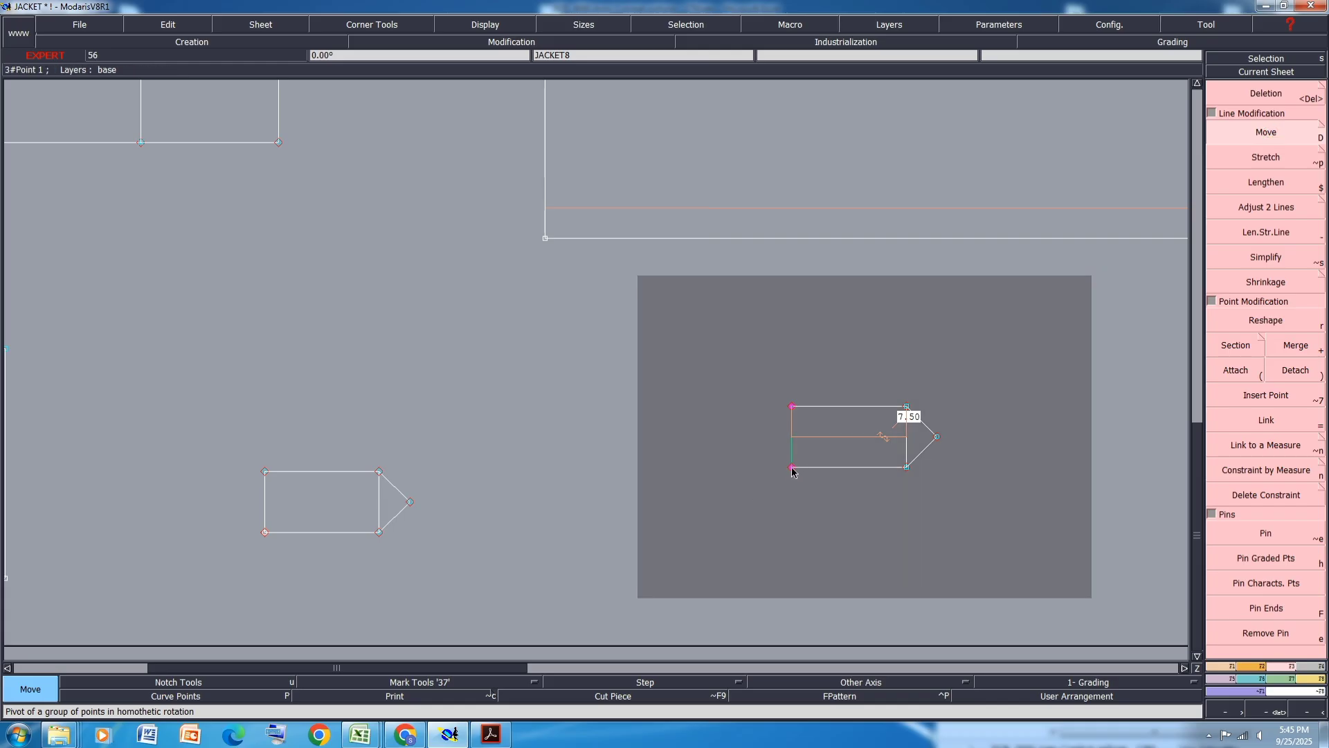
click(793, 473)
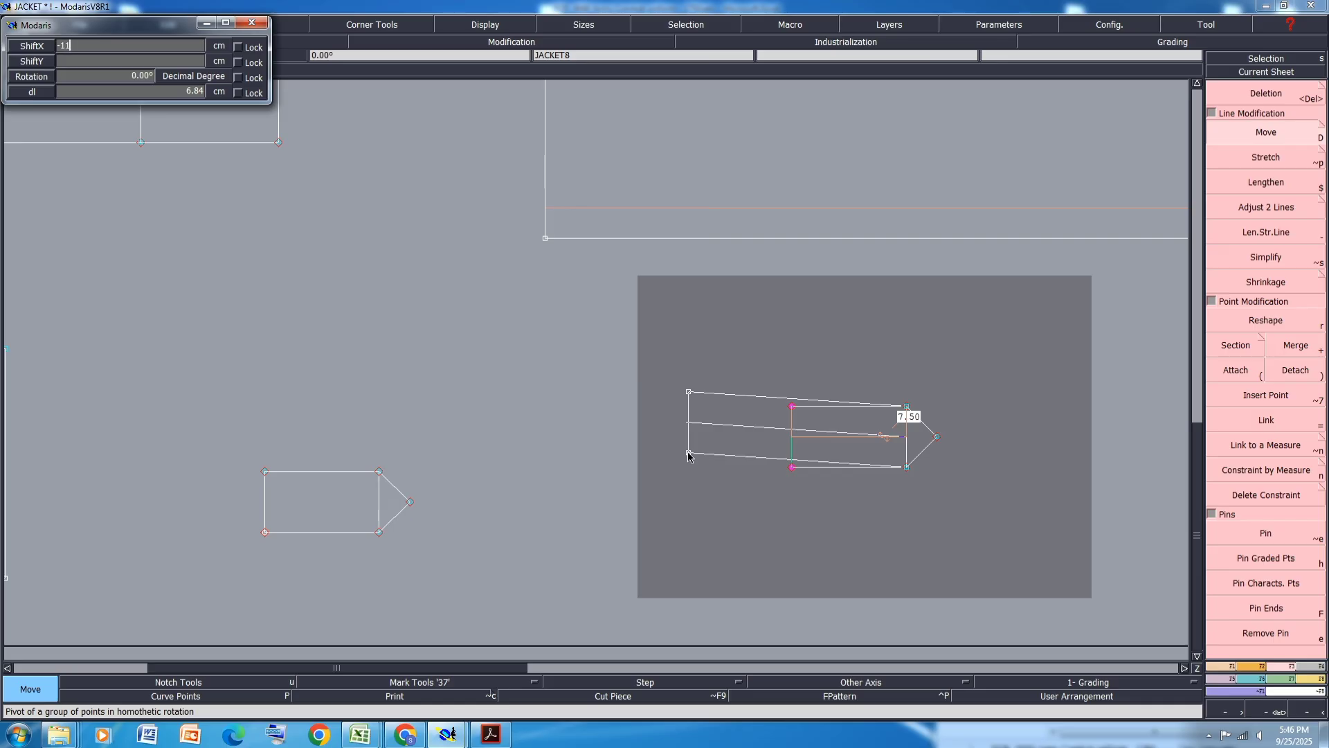
key(Return)
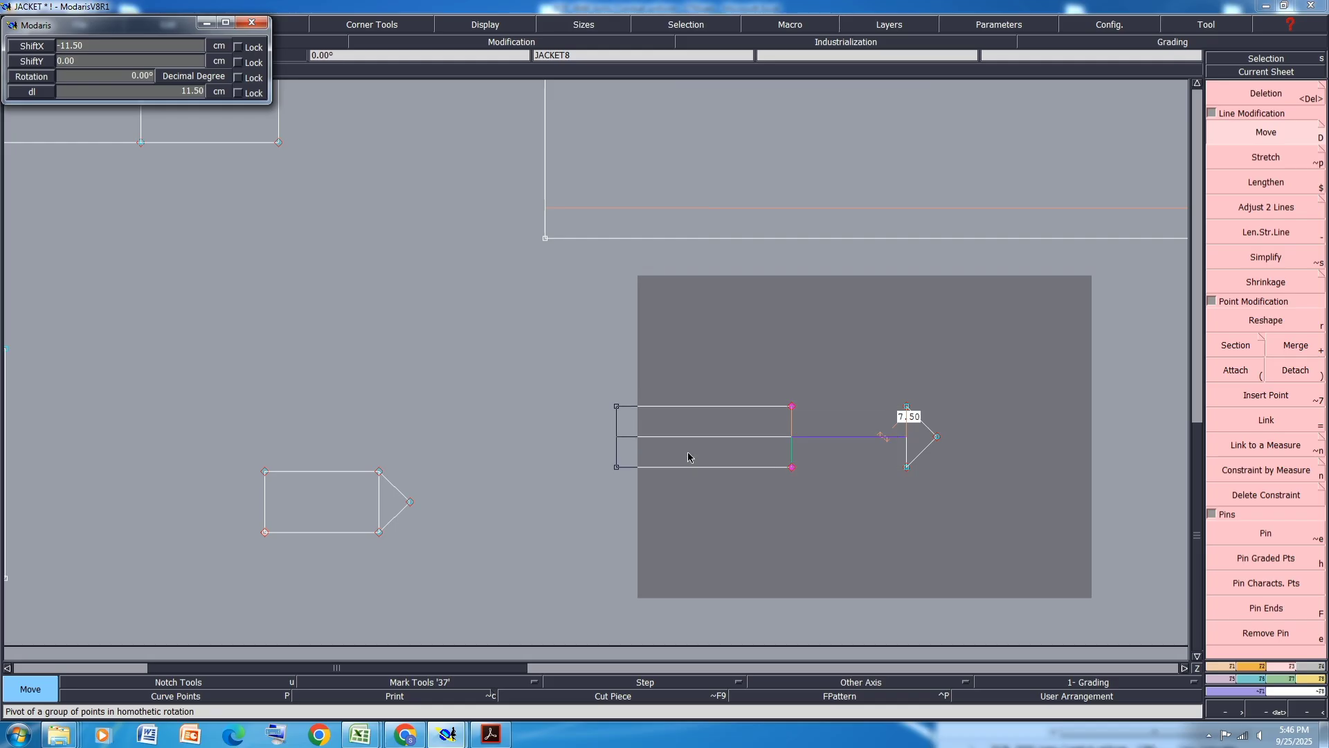
click(807, 392)
- Arrange all sheets on the desk and save the model, continuing past the anomalies dialog
key(j)
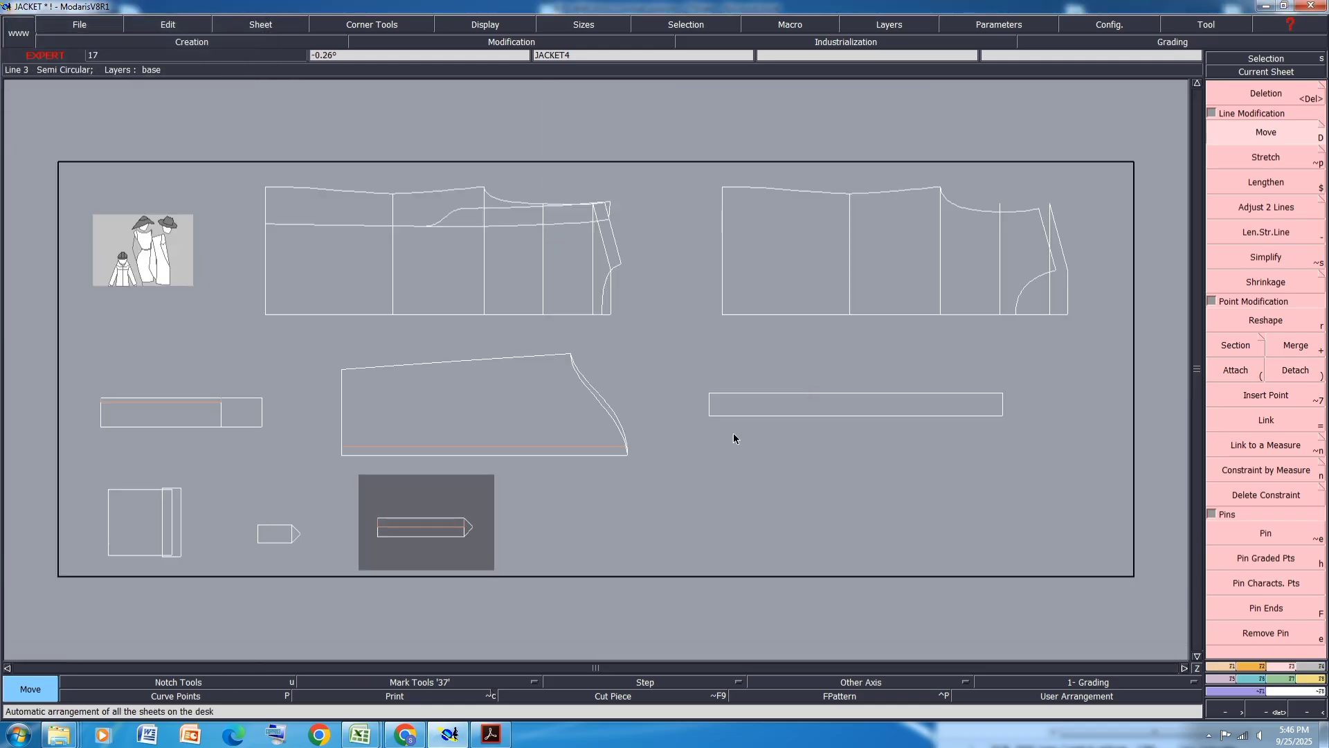
key(ctrl+s)
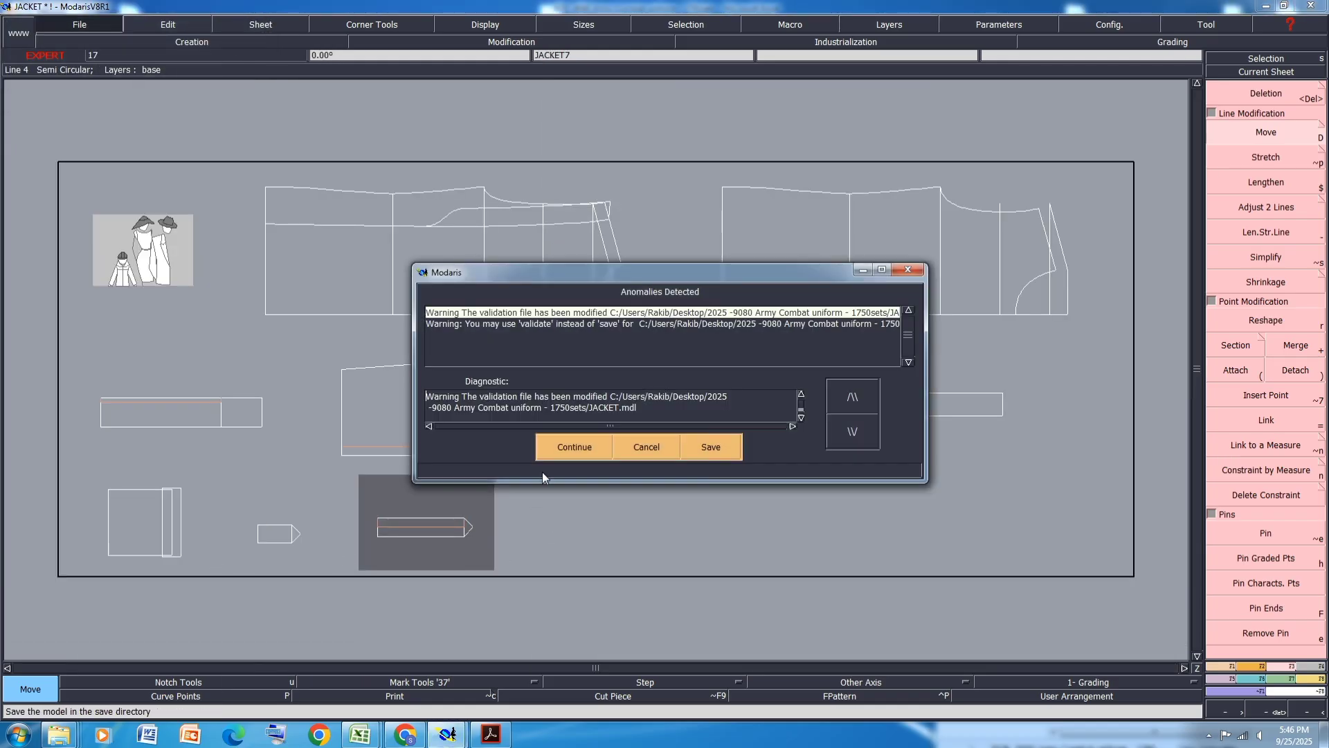
click(566, 446)
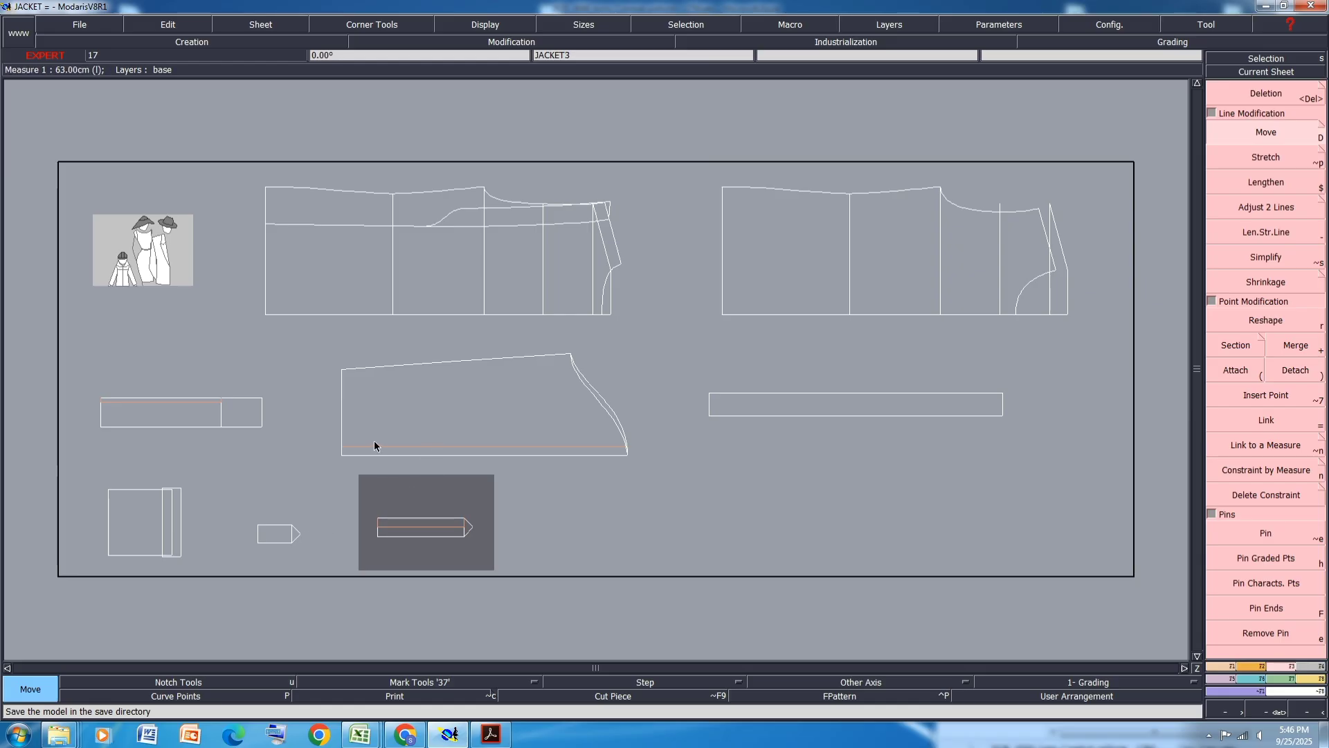
- Review the cuff measurements in the spreadsheet and the cuff flap drawing in the specification PDF
scroll(358, 432, up, 2)
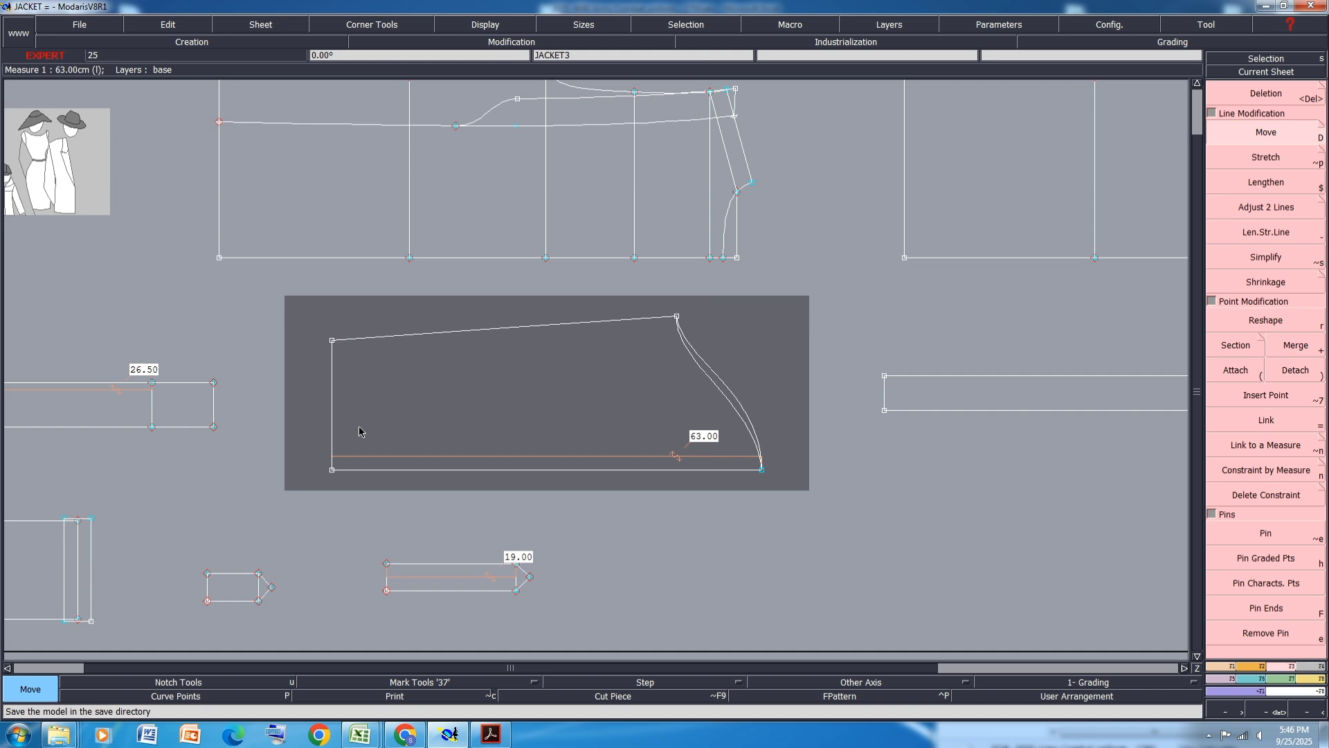
scroll(324, 463, up, 1)
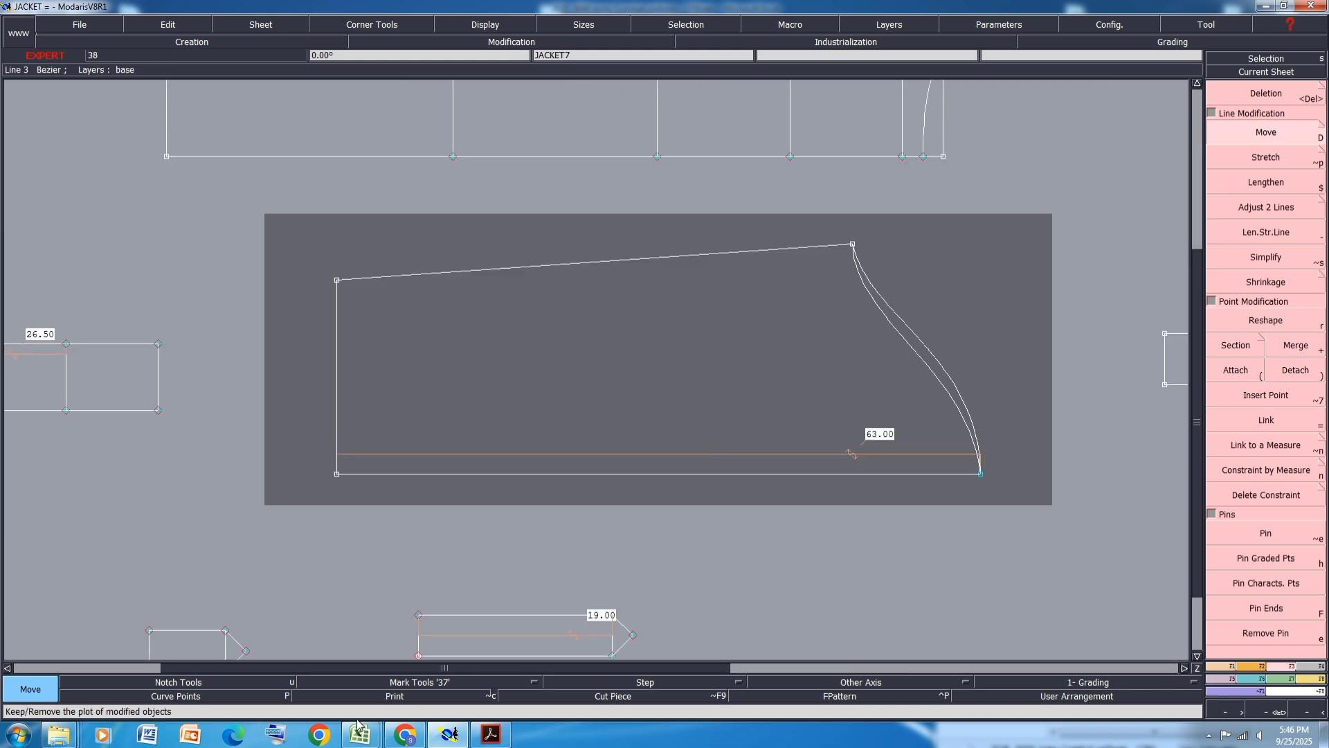
mouse_move(360, 734)
click(398, 665)
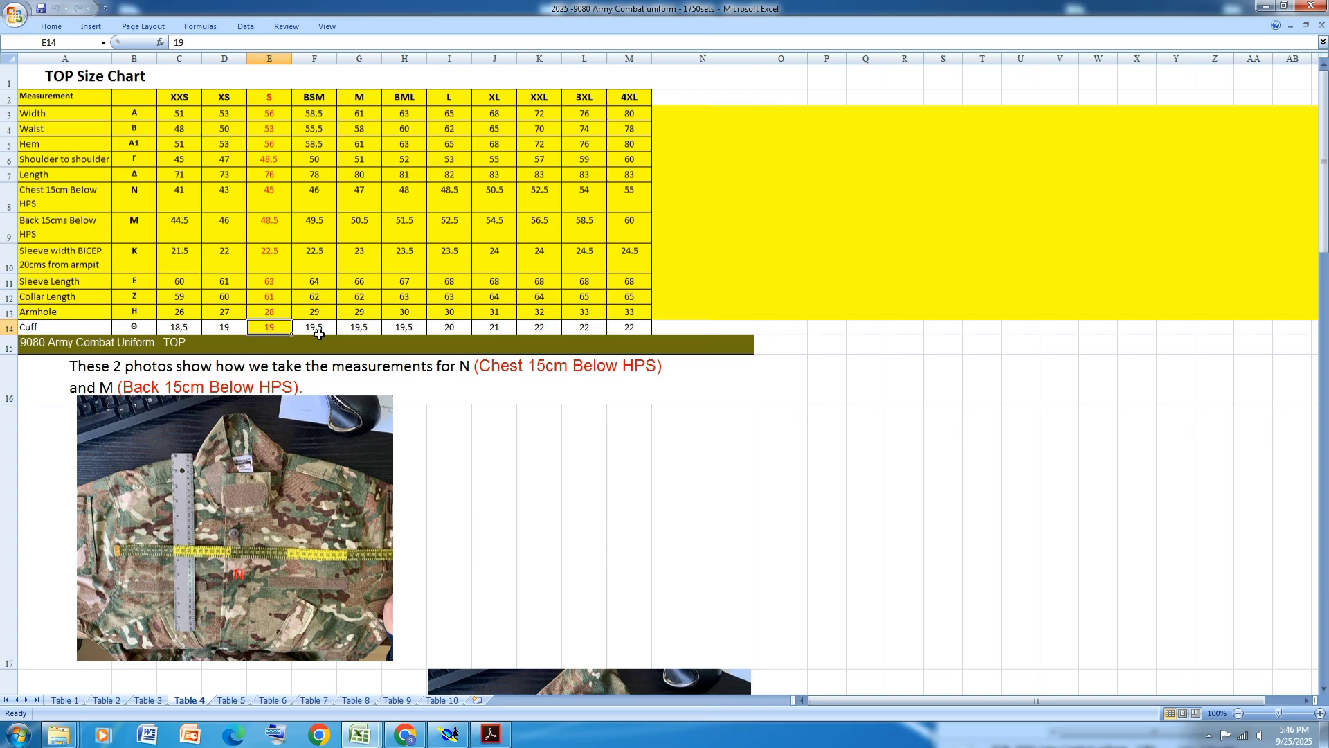
scroll(513, 494, down, 7)
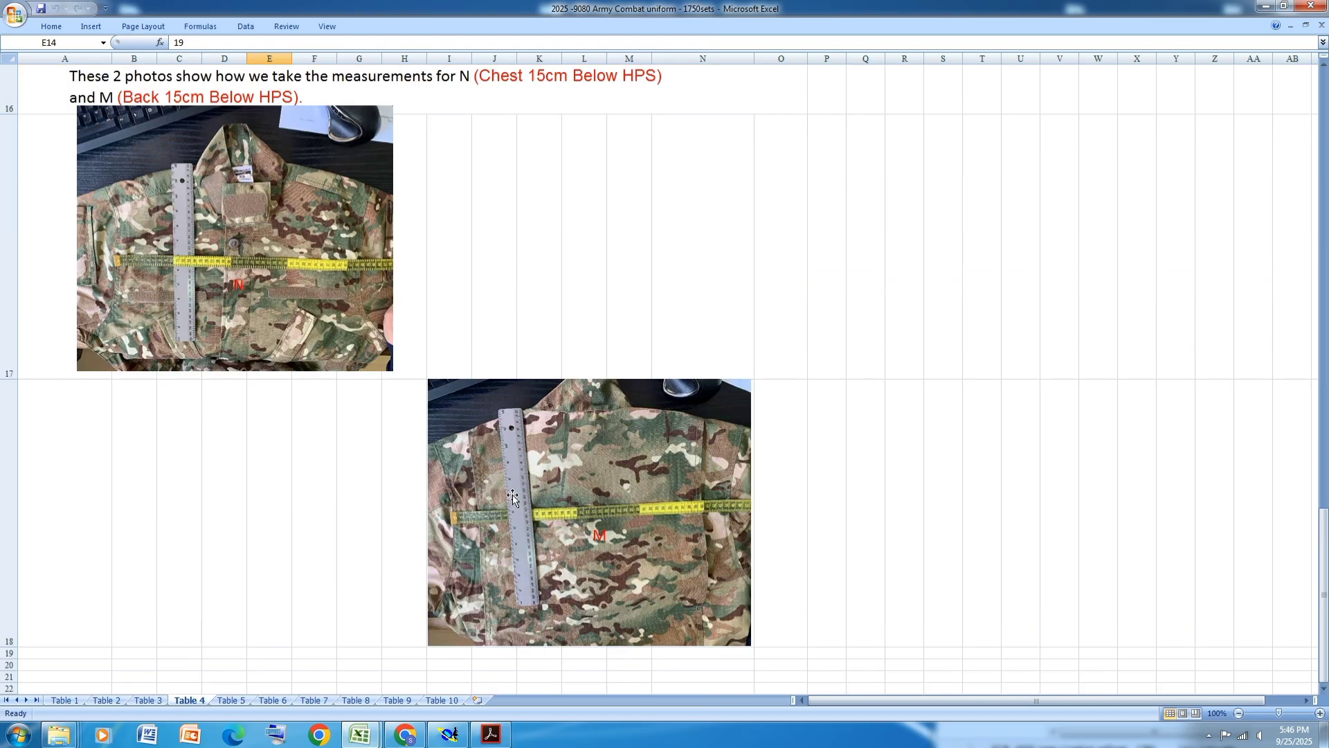
scroll(513, 494, up, 2)
click(492, 734)
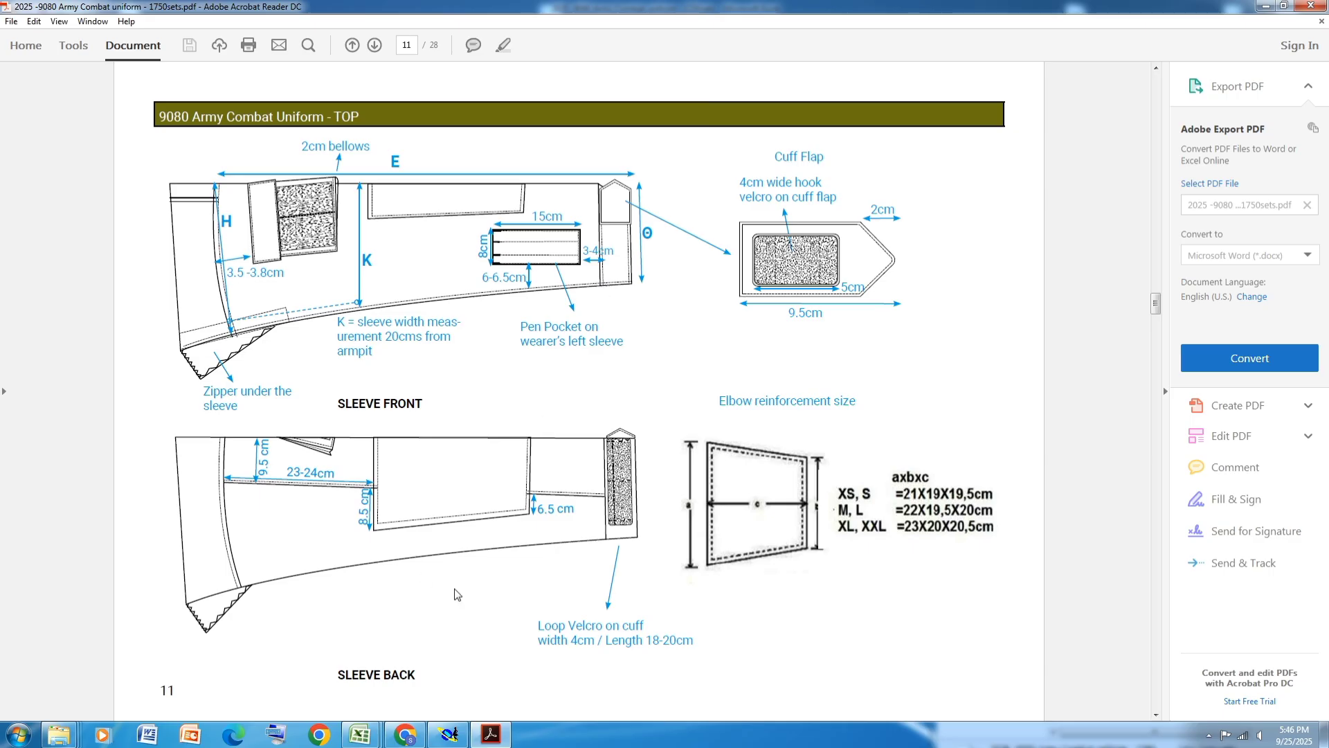
click(444, 742)
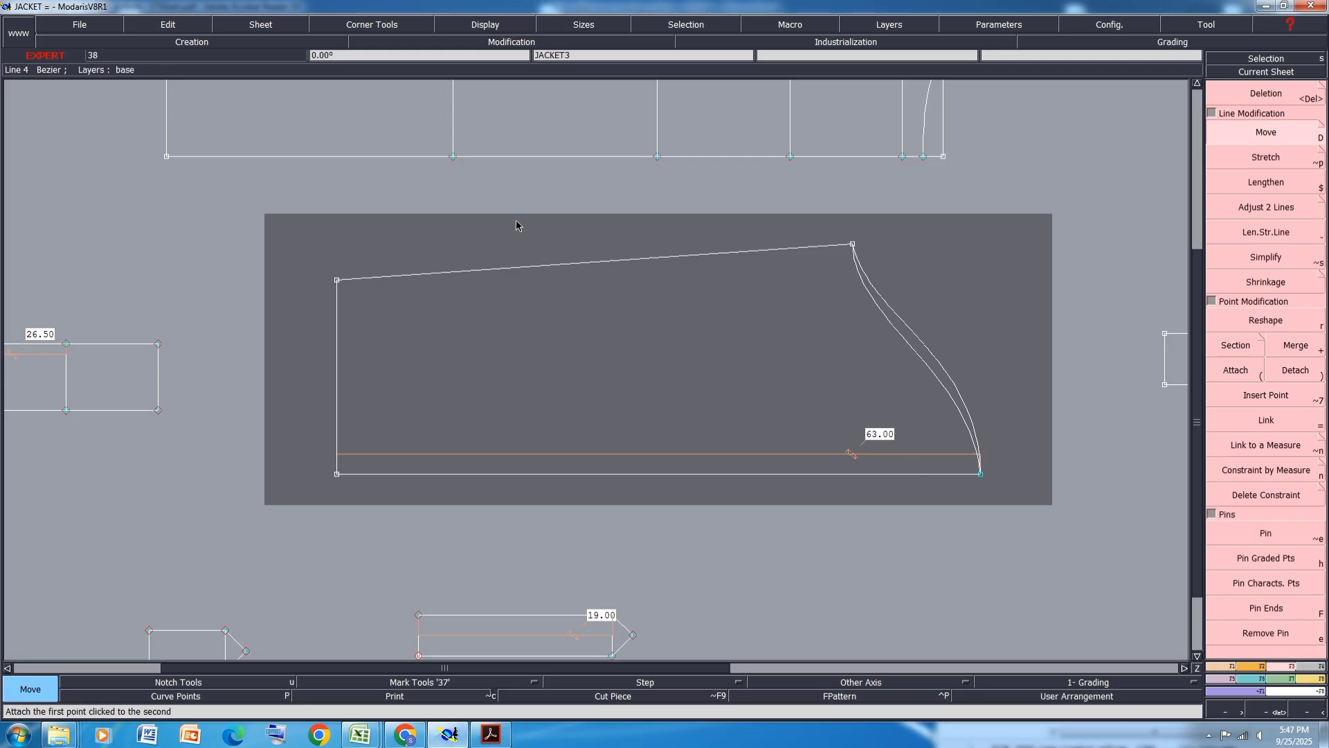
- Reshape the back panel's top edge into a smooth curve using its curve handles
key(ctrl+h)
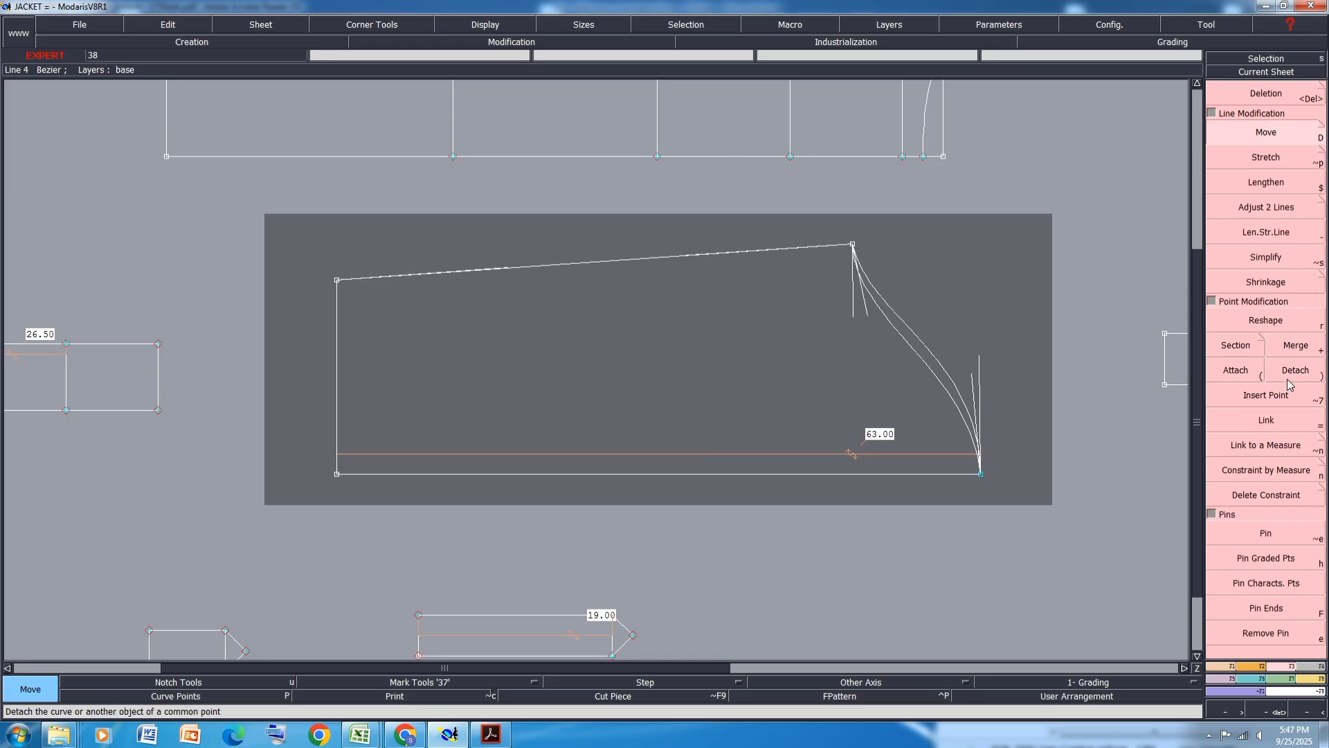
key(r)
scroll(450, 273, up, 2)
click(488, 277)
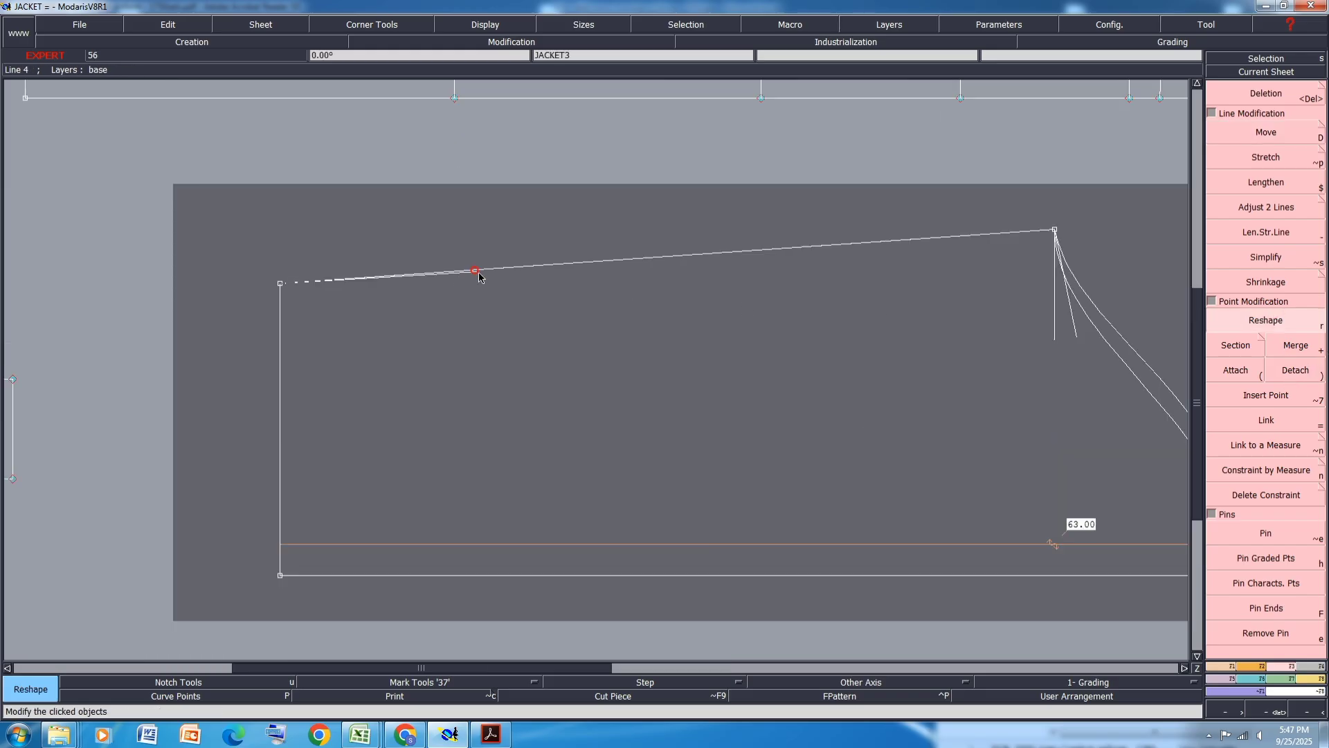
click(805, 248)
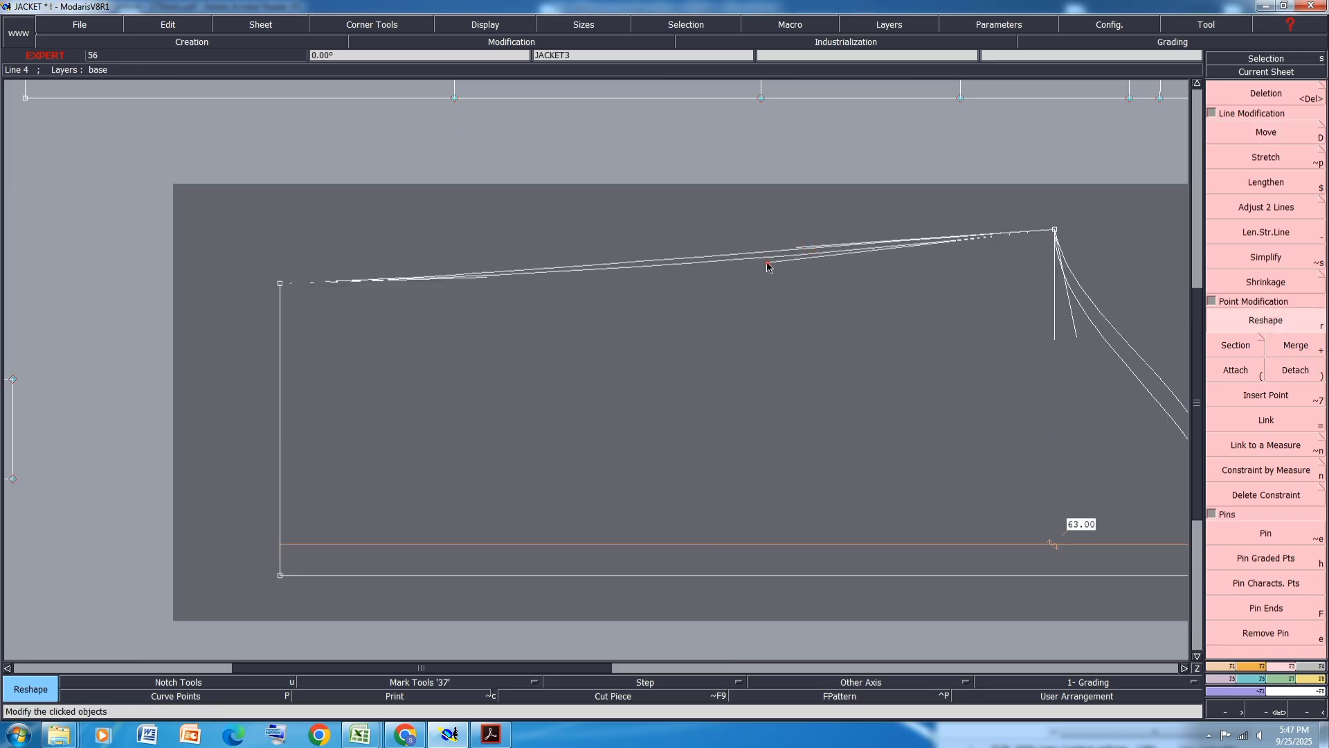
click(768, 262)
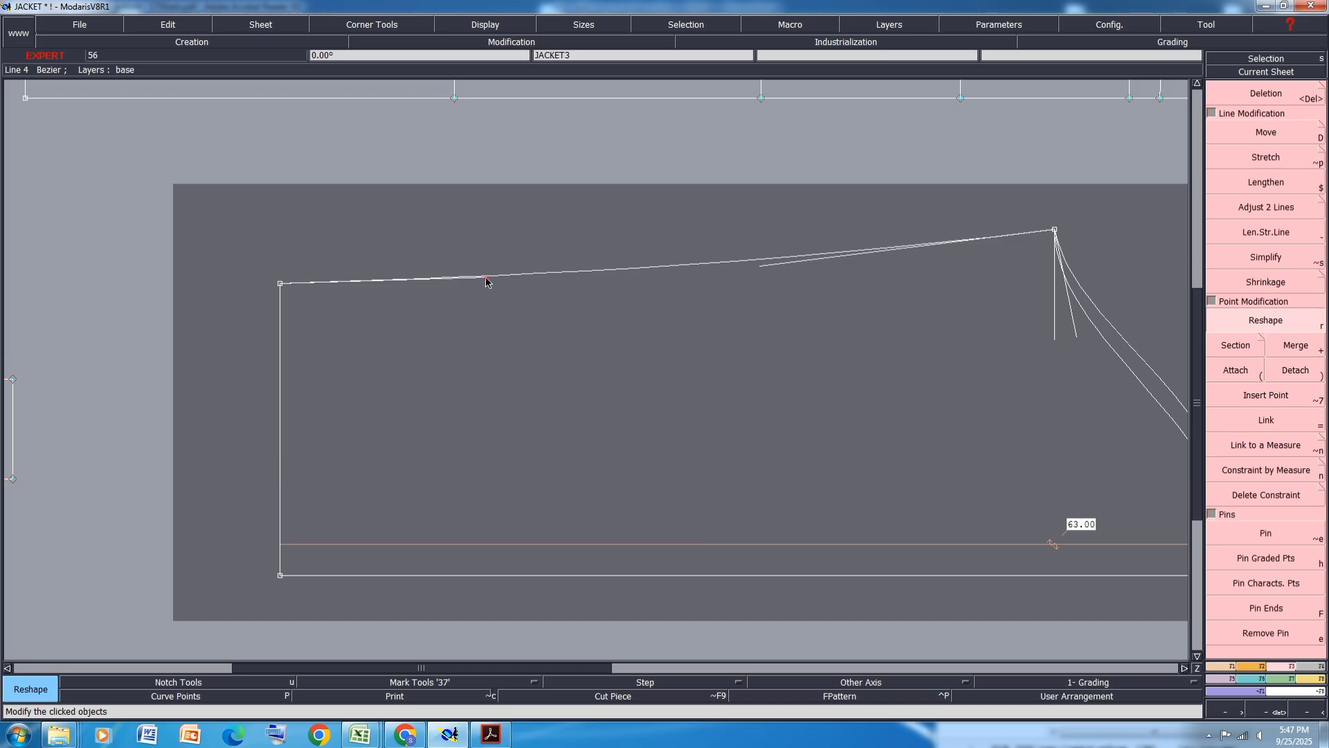
click(540, 277)
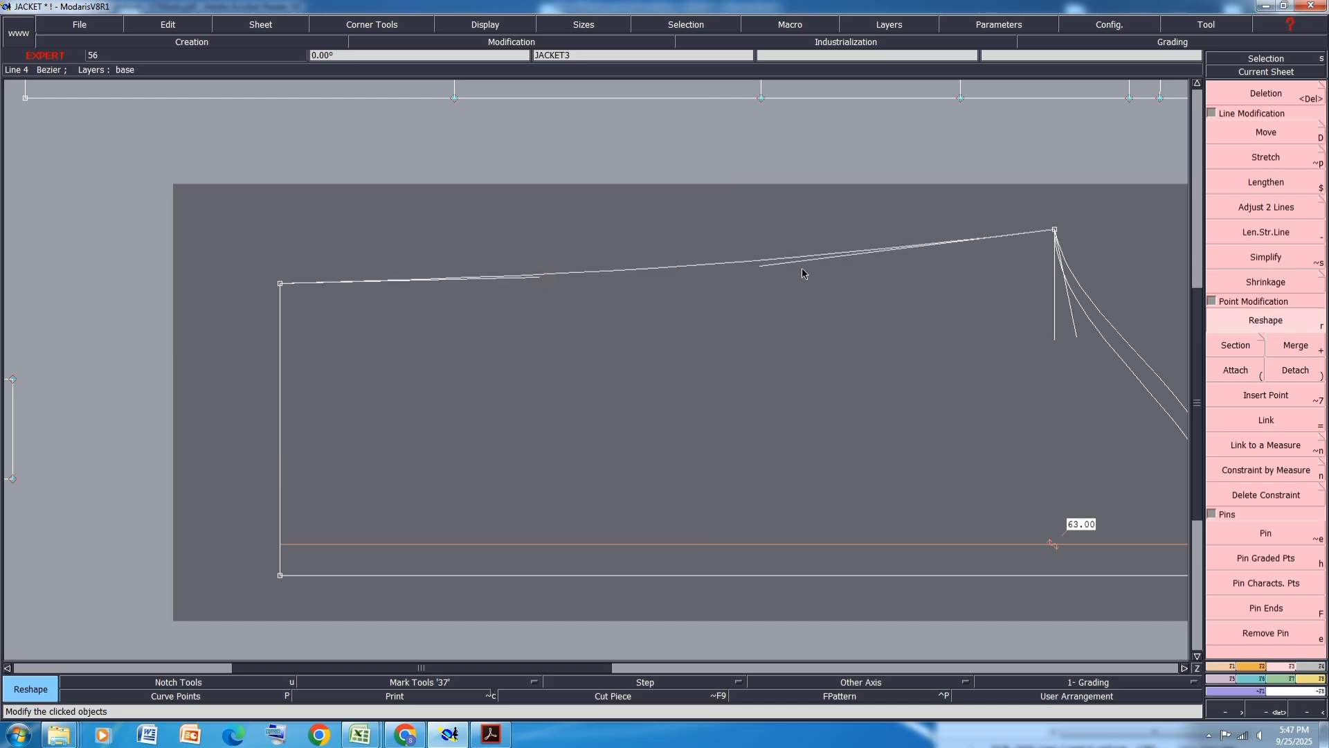
scroll(717, 257, down, 2)
key(ctrl+h)
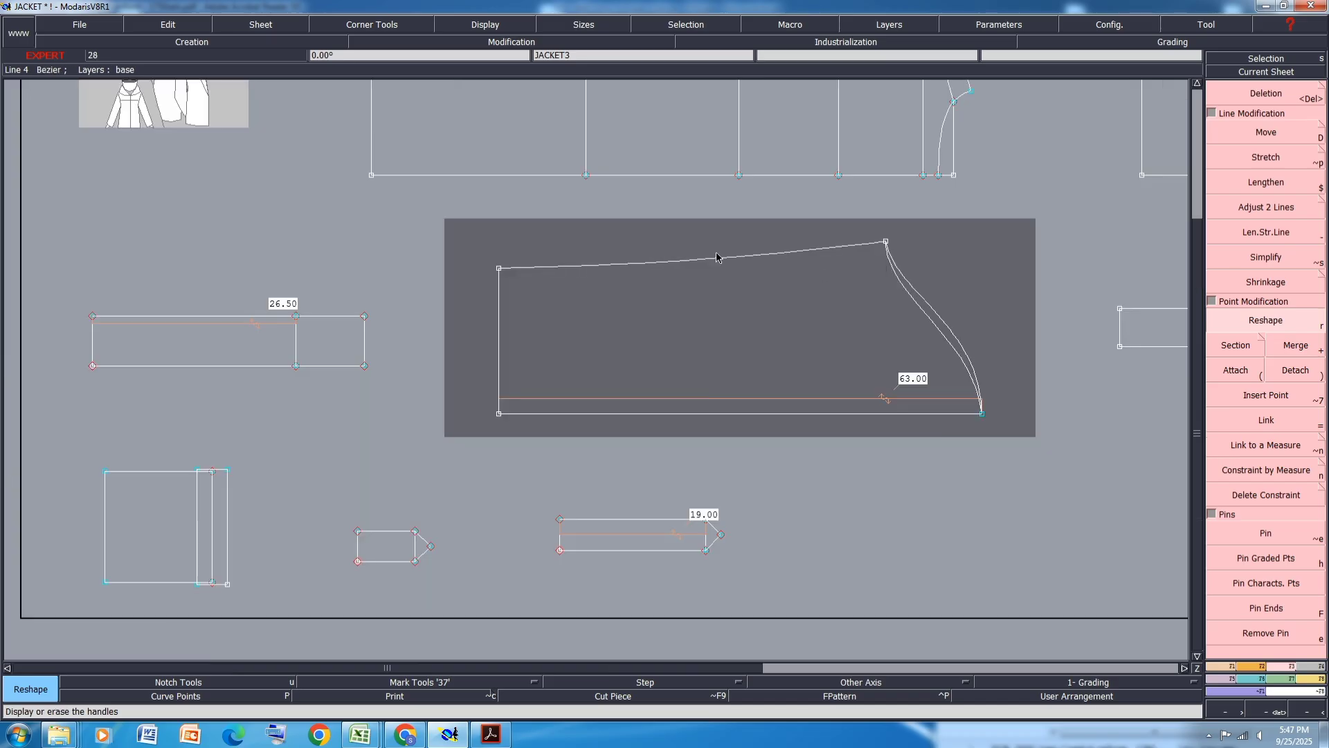
- Save the model, continuing past the anomalies dialog
key(ctrl+s)
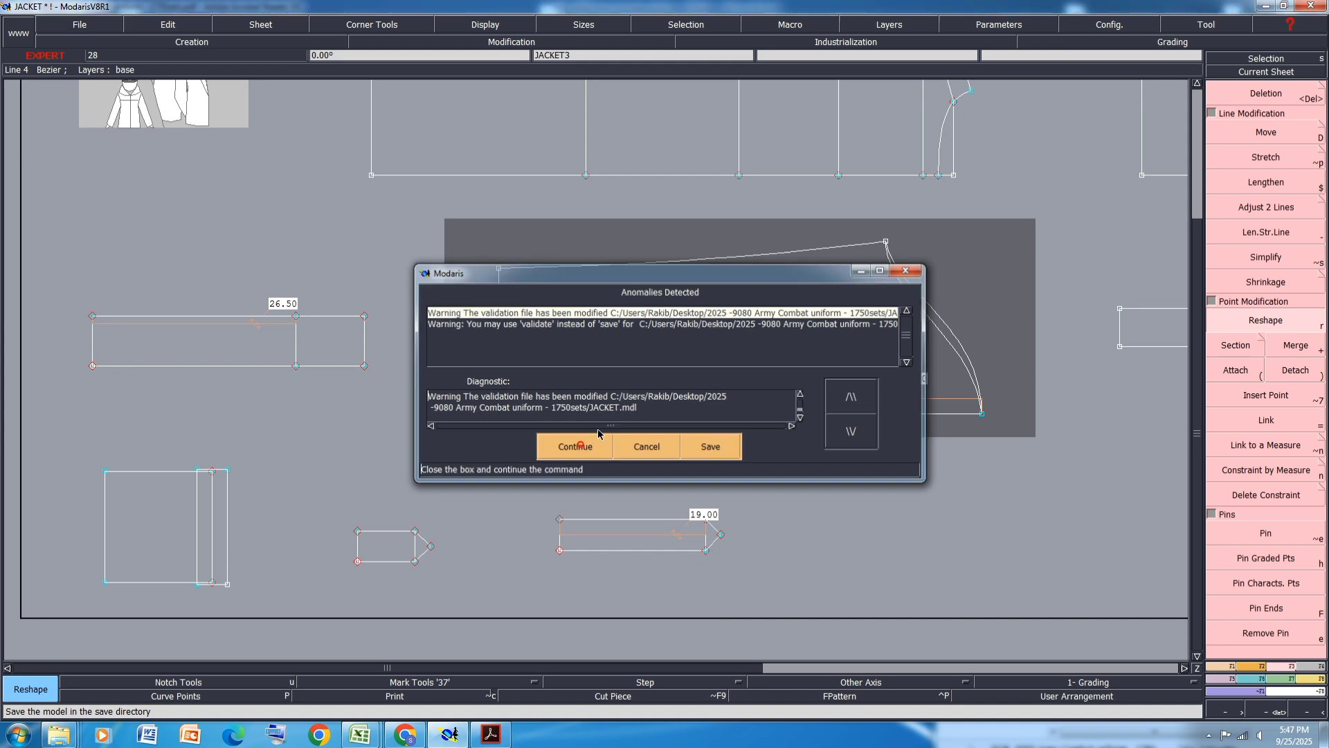
click(582, 445)
key(j)
key(alt+s)
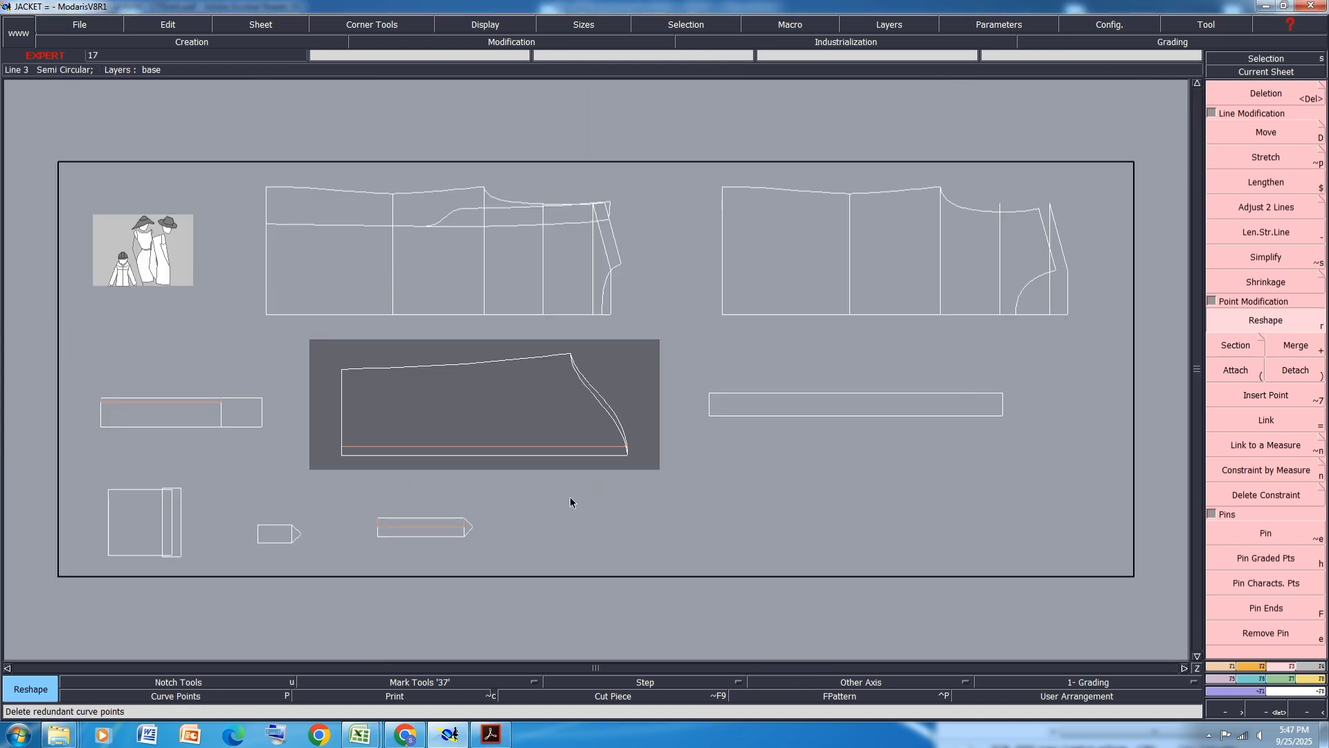
- Display all sizes on every sheet, rearrange the sheets on the desk and save the model
scroll(882, 192, up, 1)
key(ctrl+a)
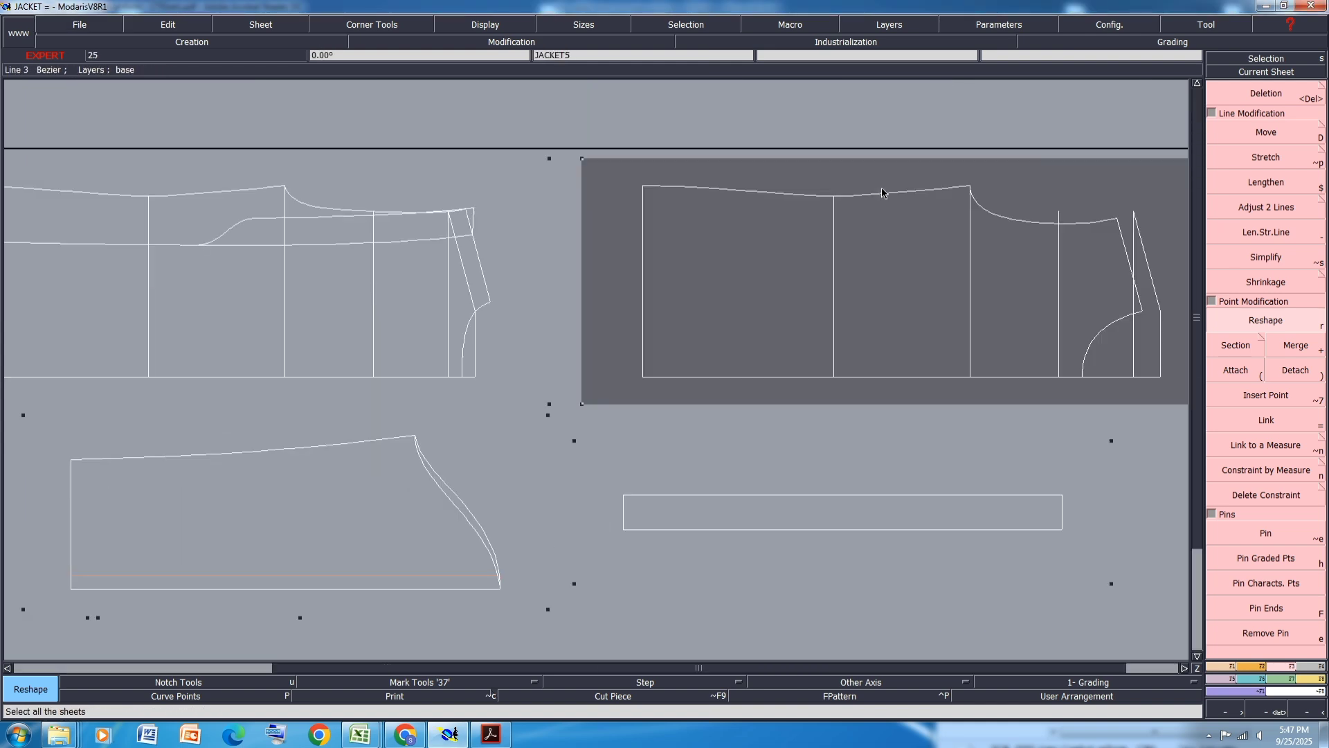
key(F10)
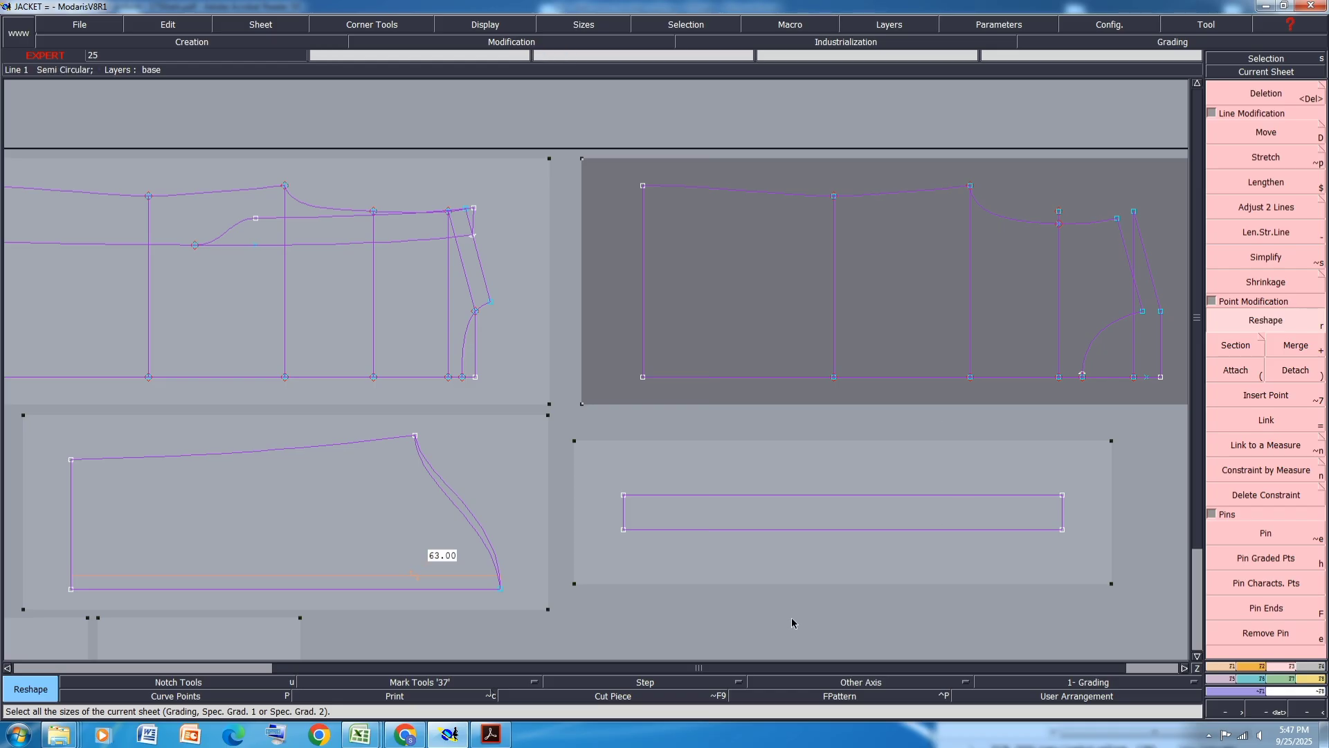
click(791, 618)
key(8)
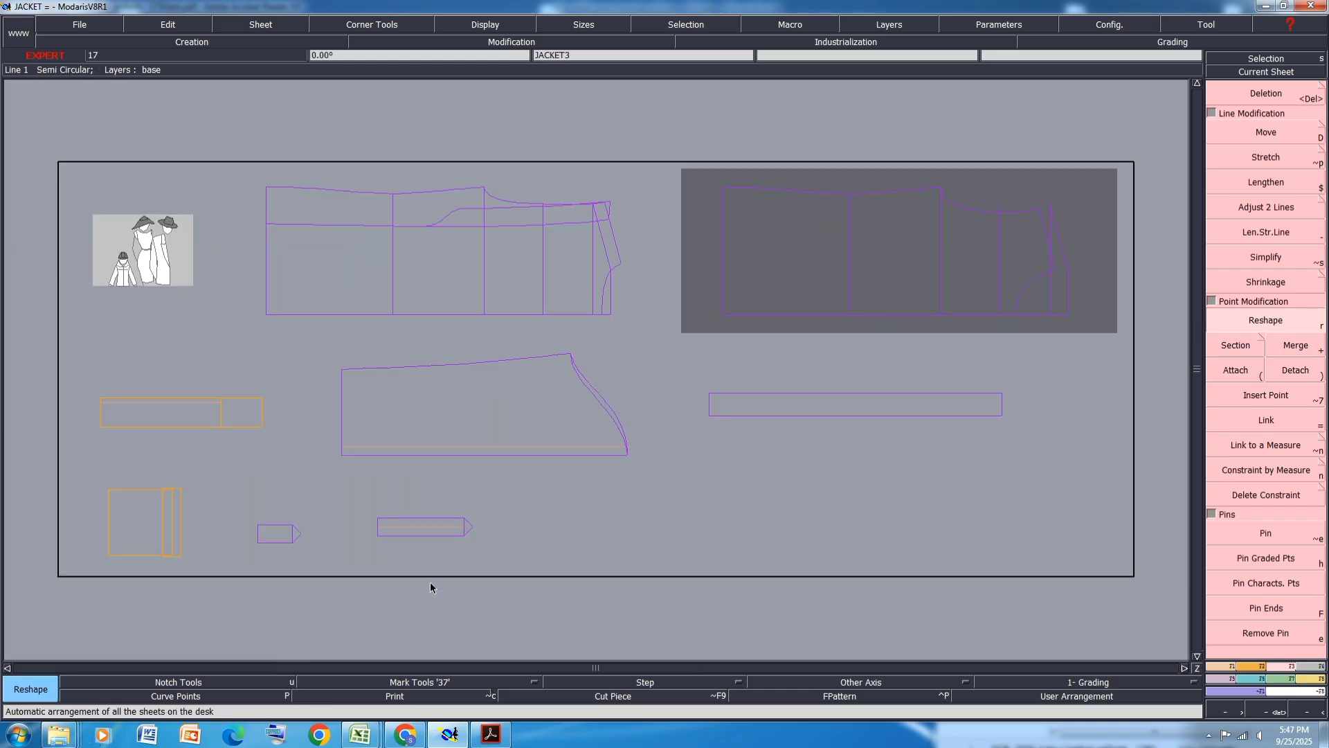
key(ctrl+s)
click(558, 447)
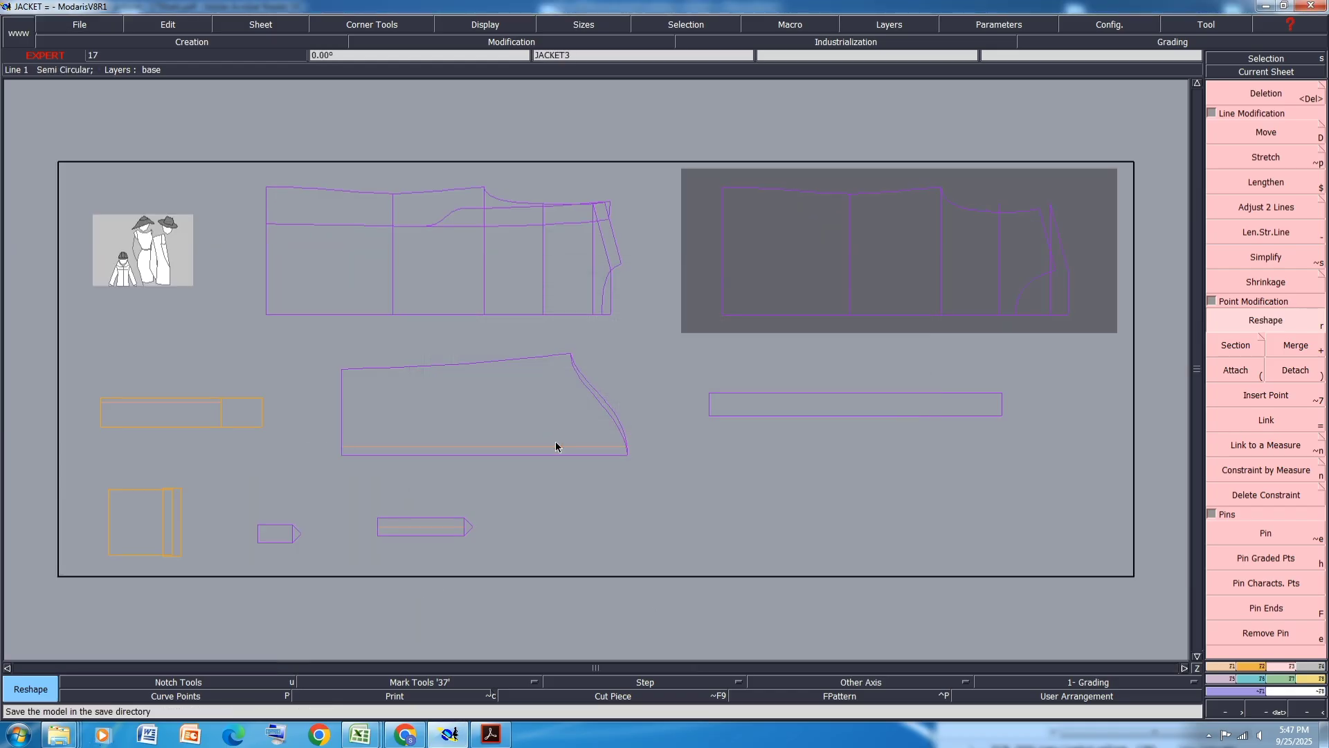
- In the size chart spreadsheet, fill the Measurement header row with orange
mouse_move(385, 723)
click(436, 663)
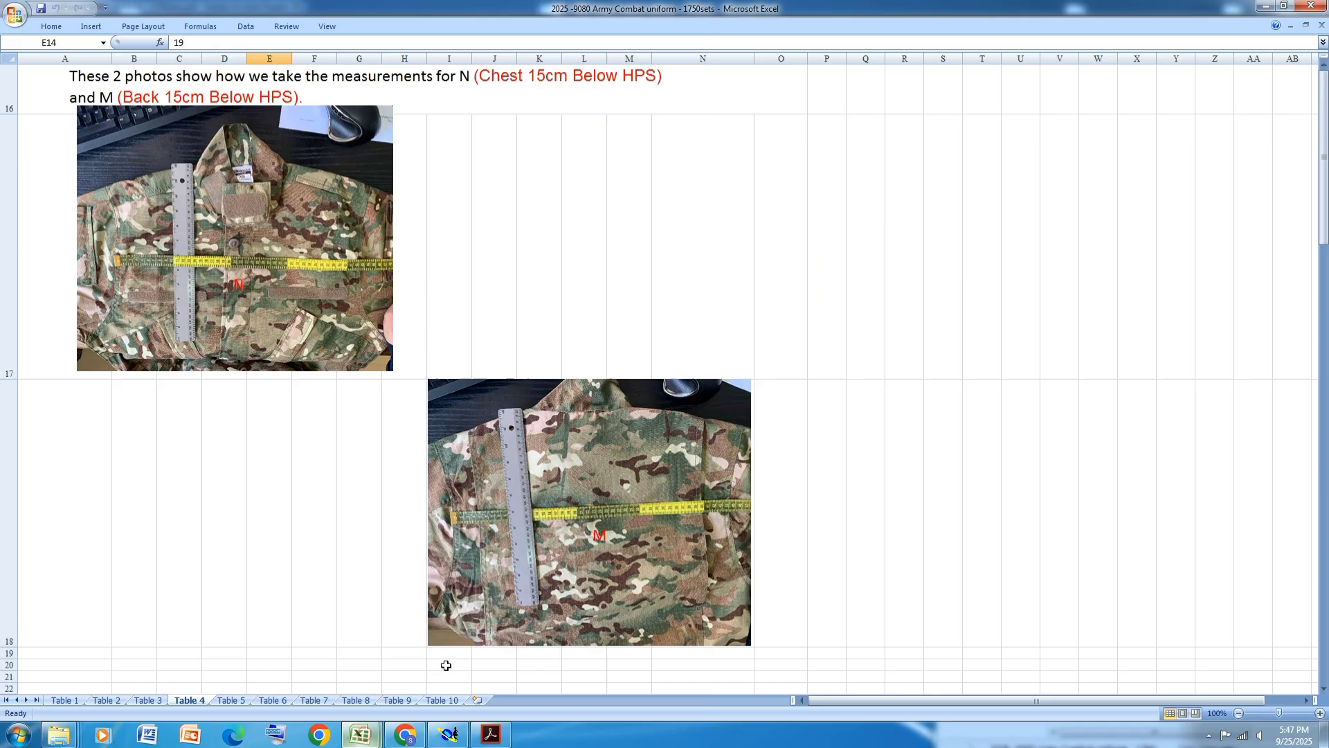
scroll(491, 551, up, 5)
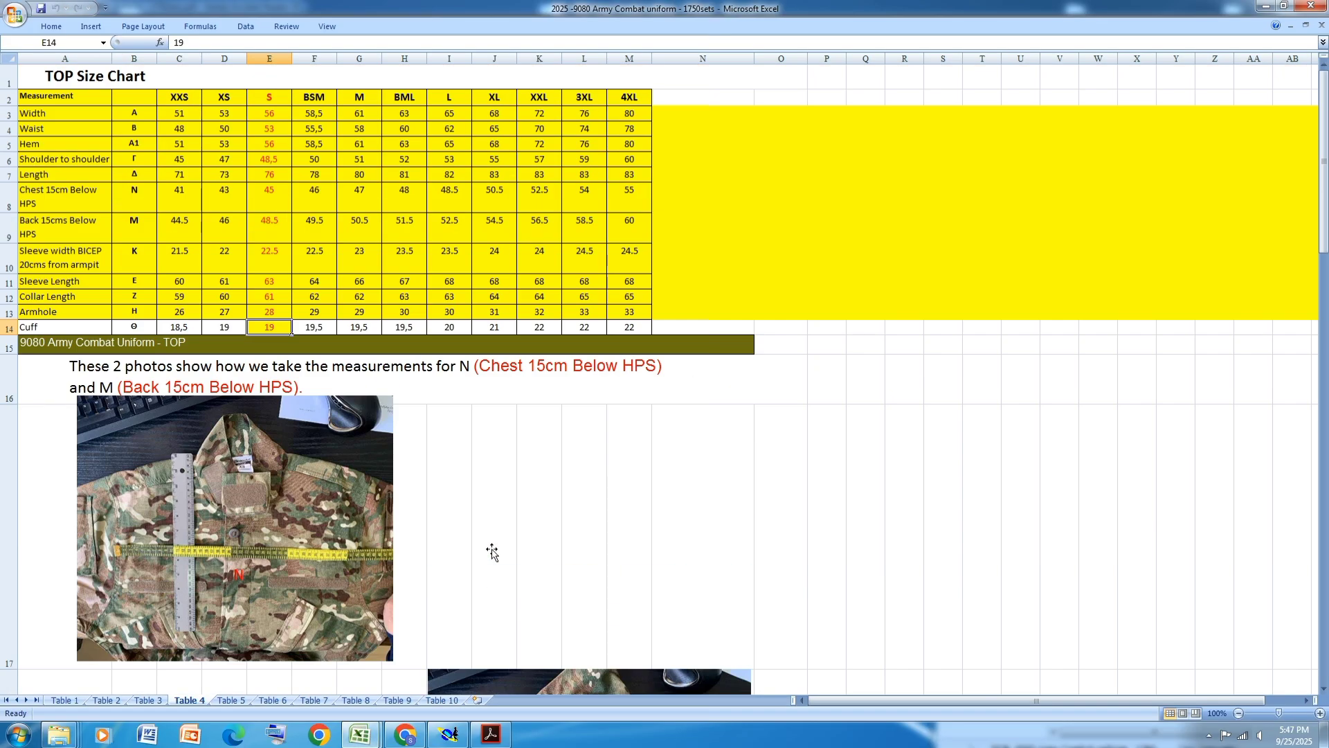
click(9, 97)
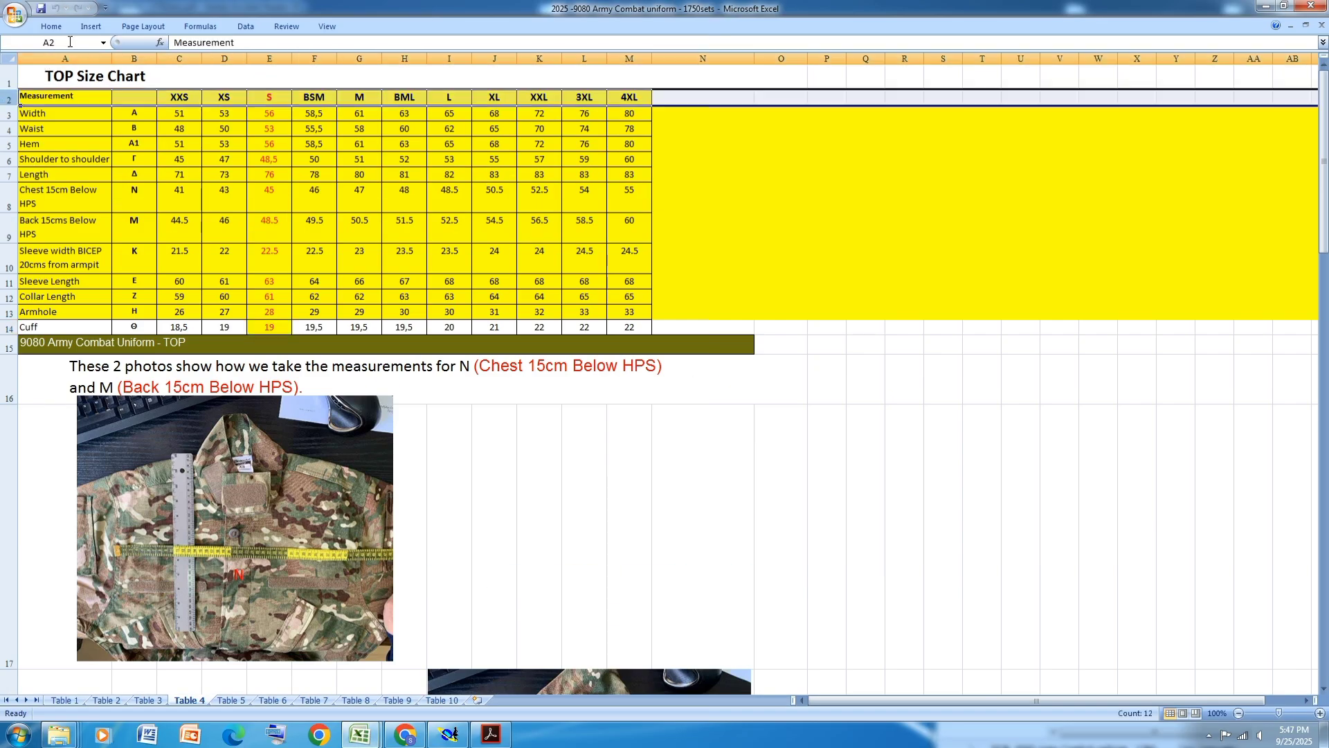
click(51, 27)
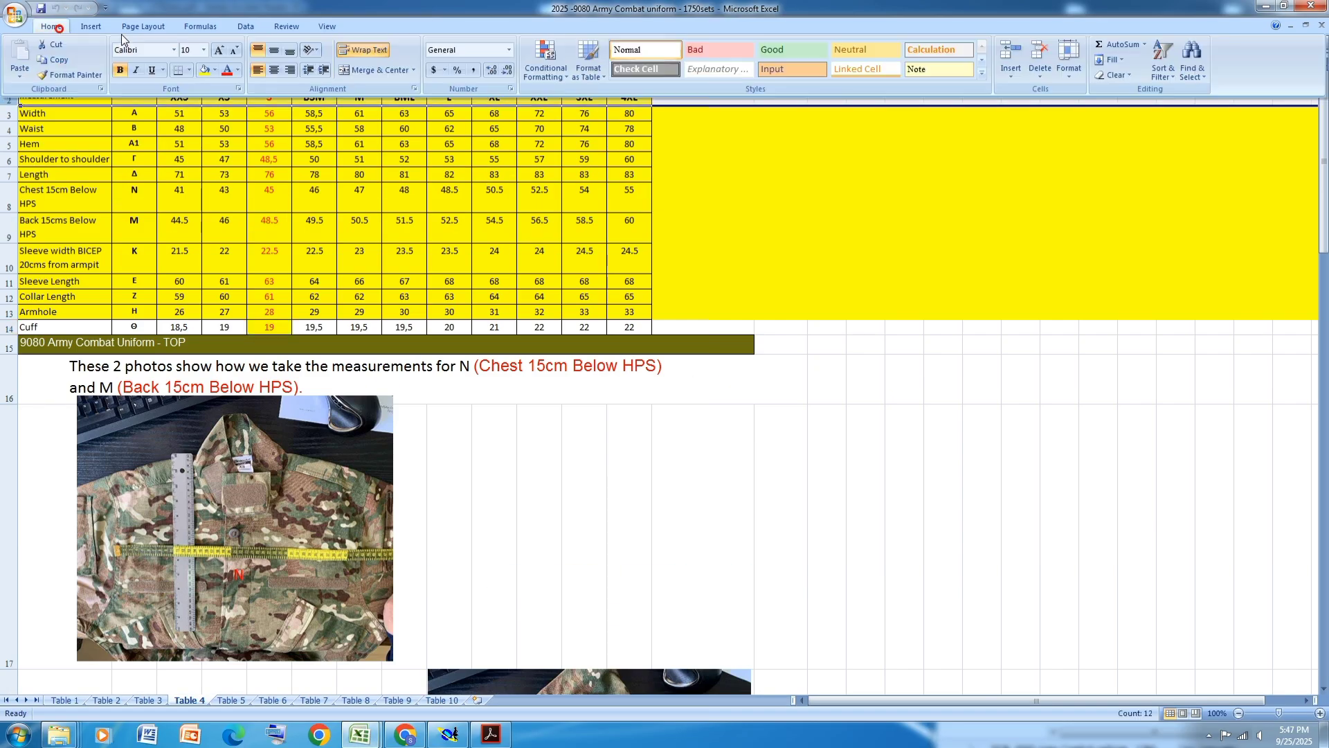
click(216, 71)
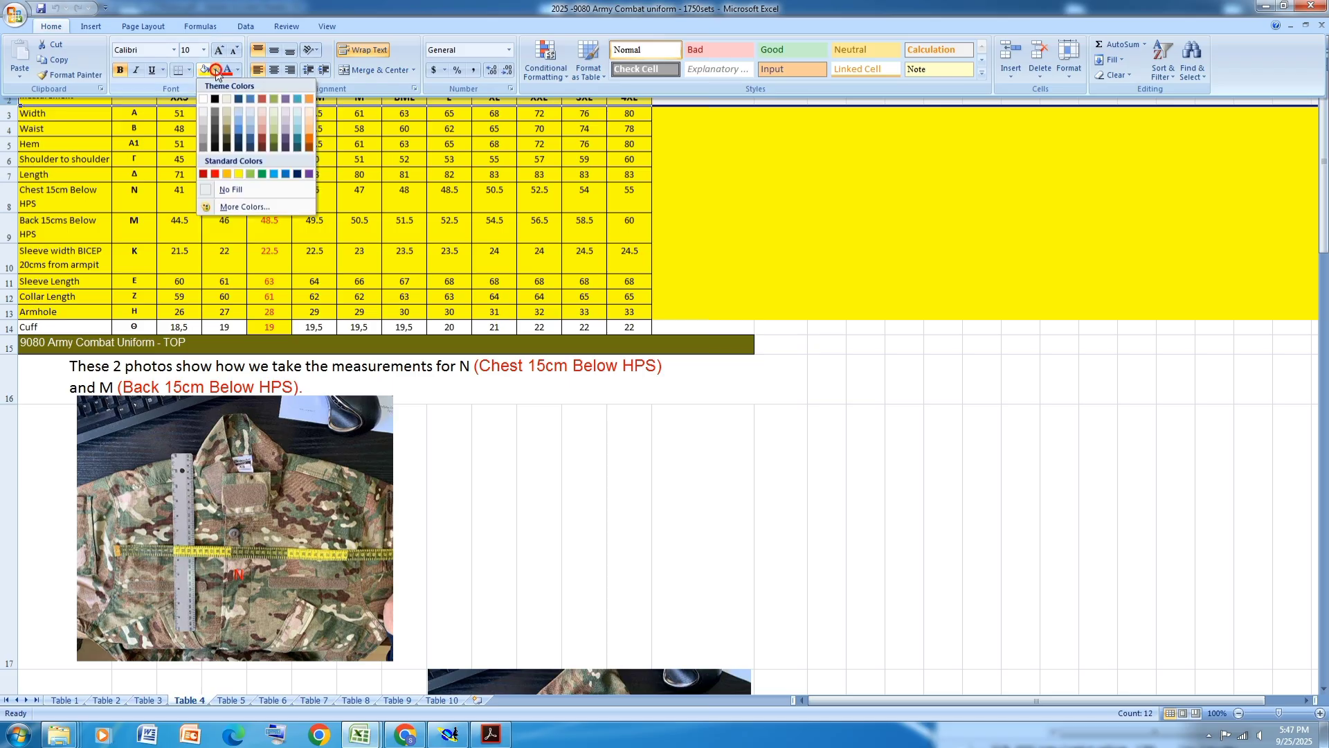
click(310, 143)
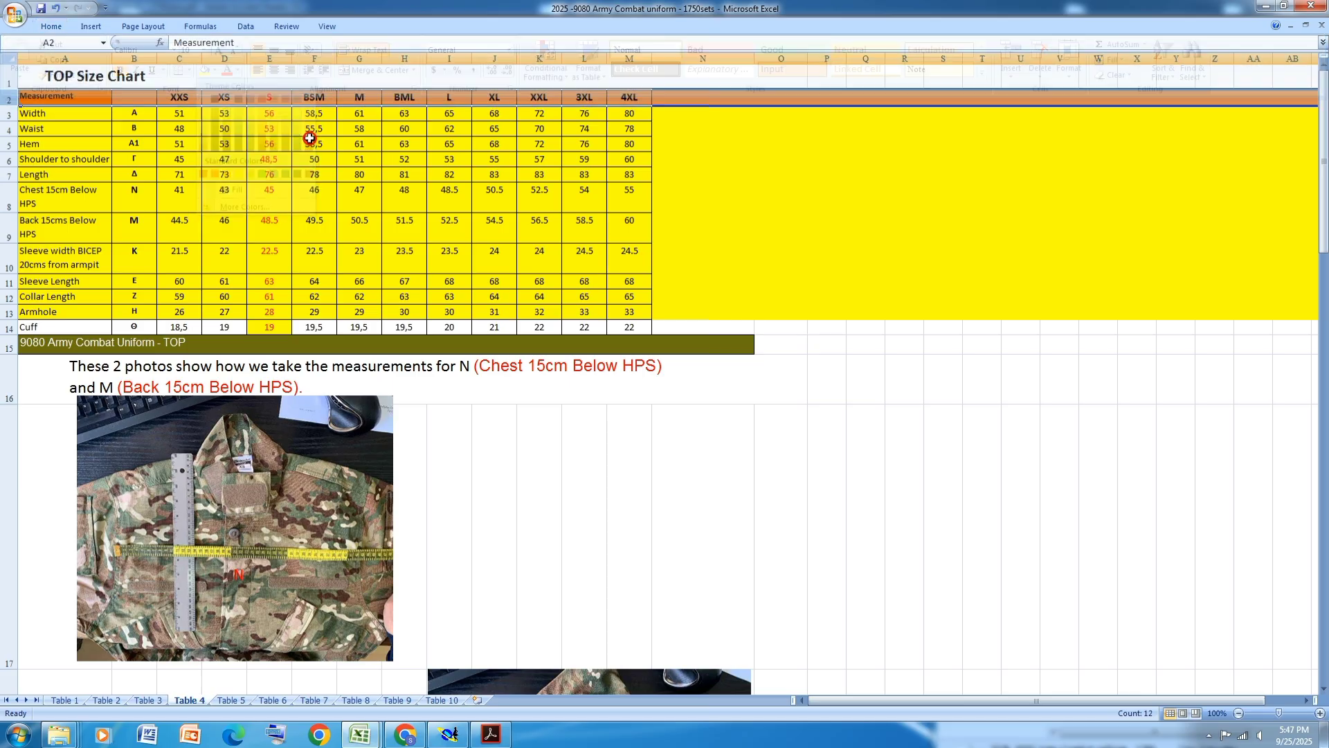
- Select the Width row of the size chart and compare it with the pattern pieces
click(57, 115)
click(8, 112)
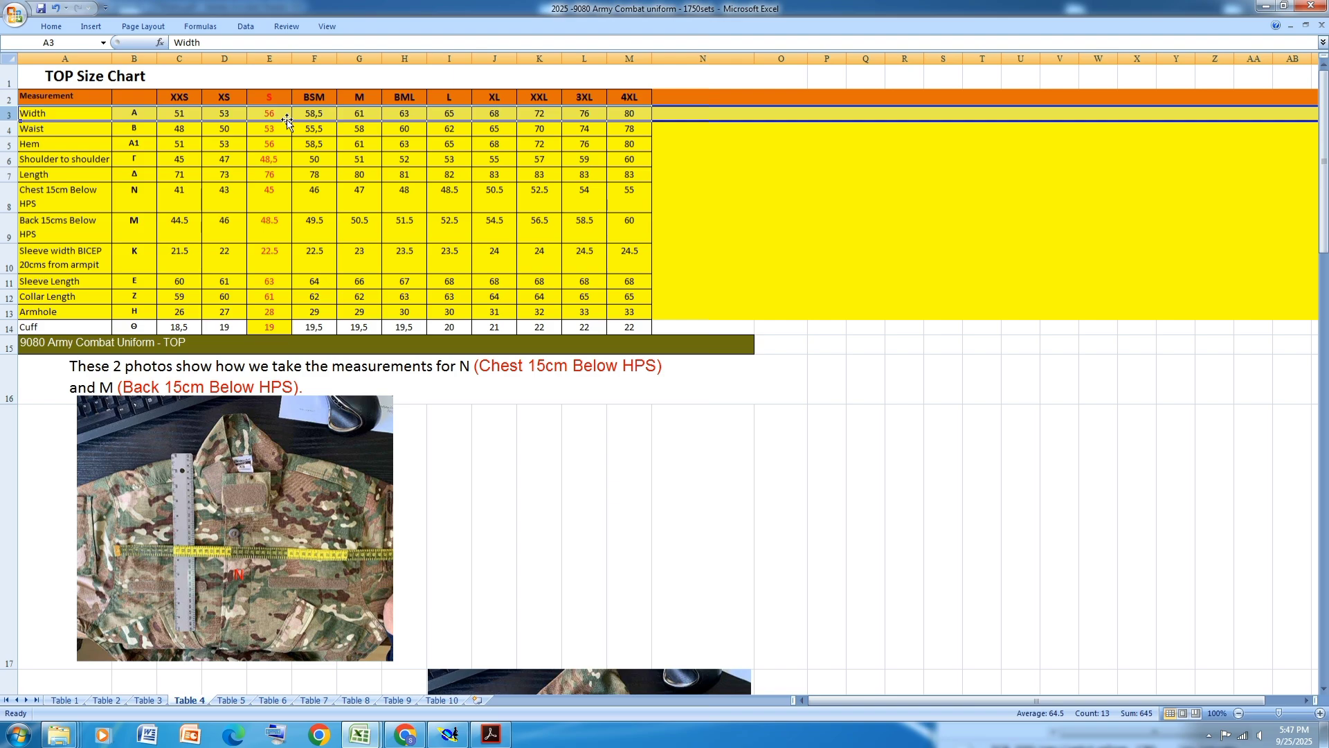
click(449, 734)
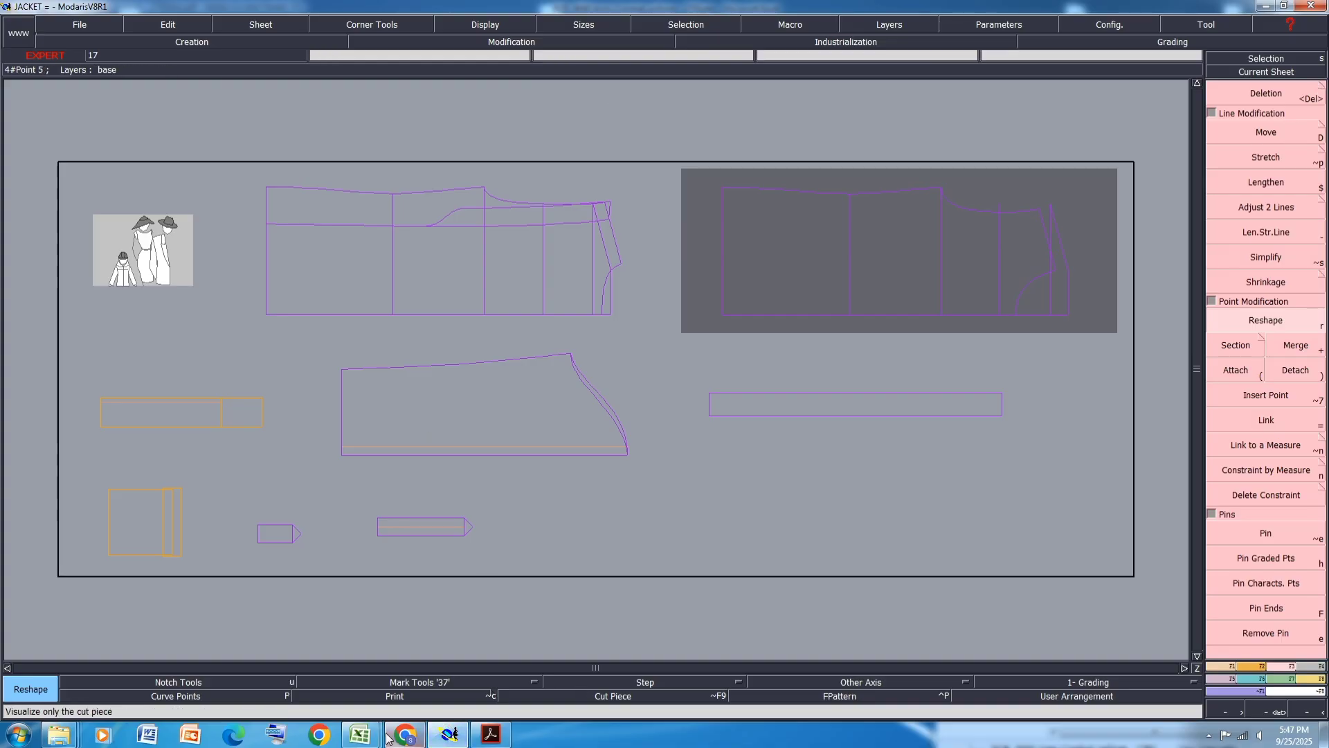
click(359, 734)
click(471, 660)
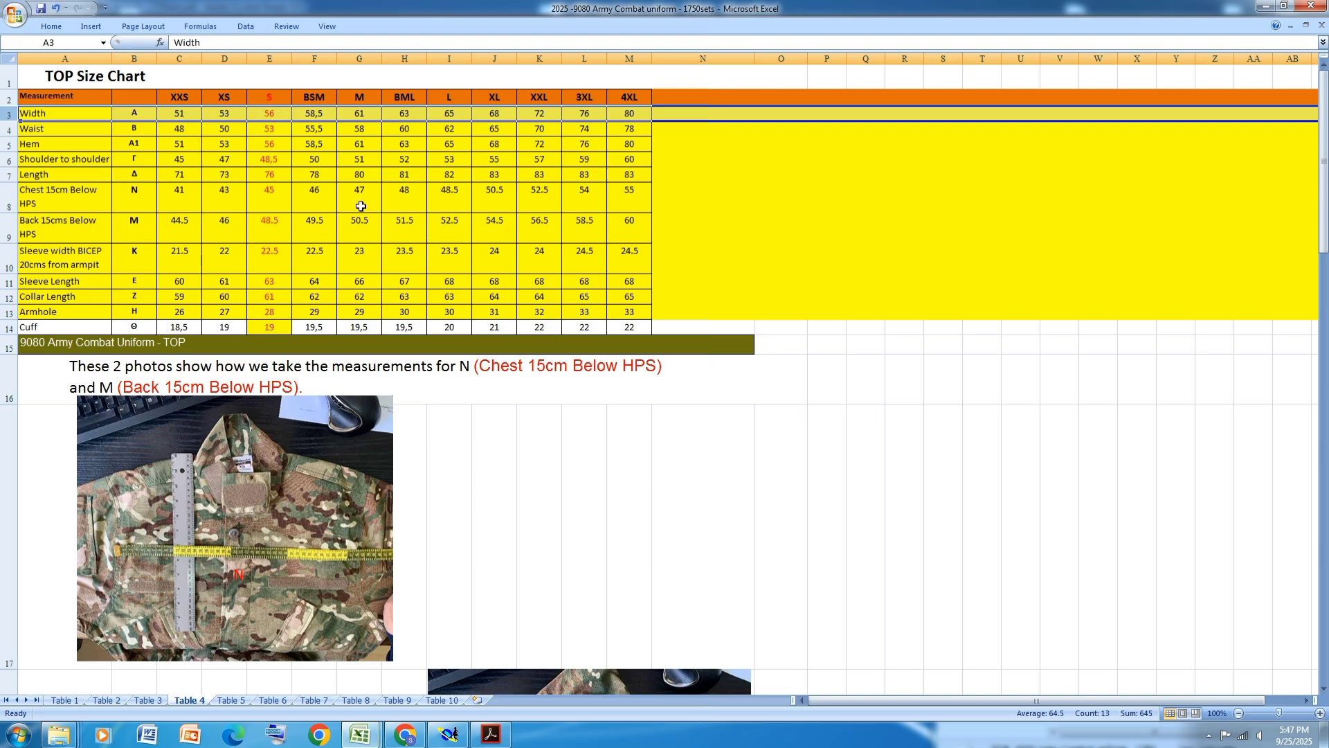
click(448, 734)
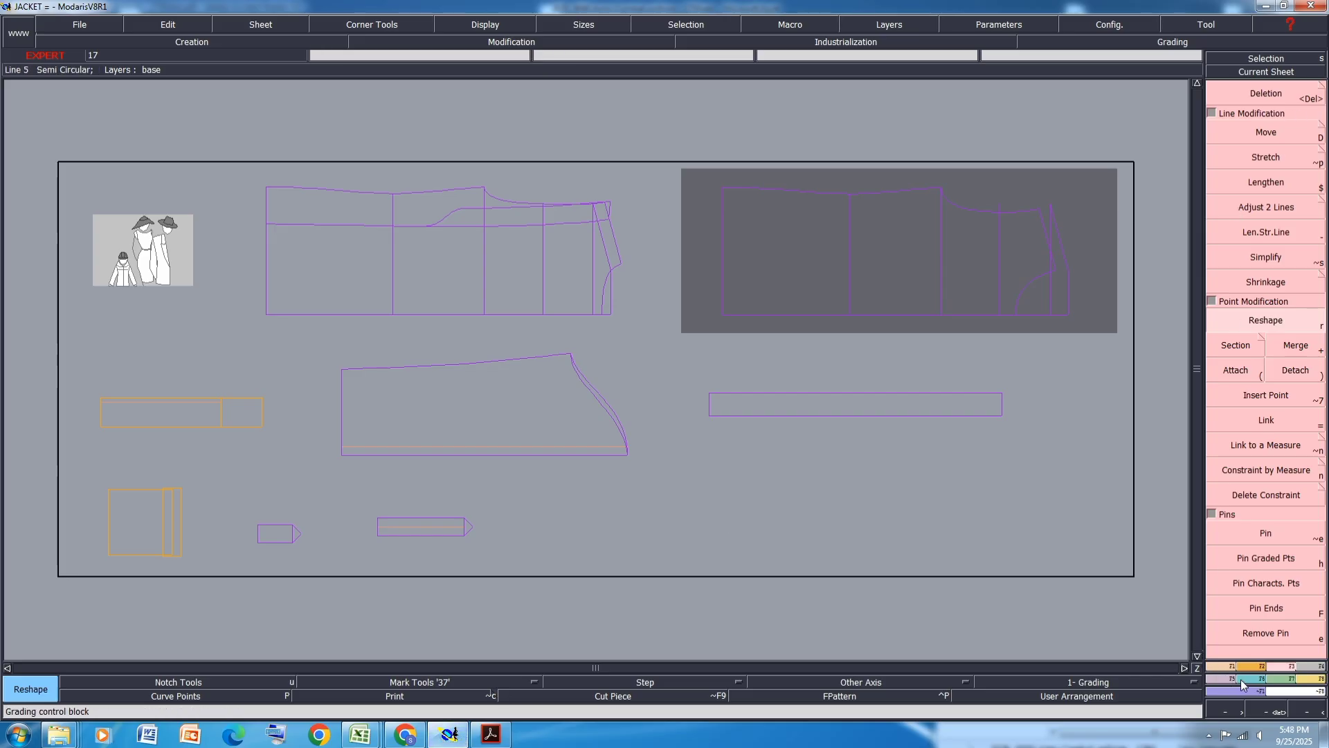
- Open grading control on the back panel's top point and set vertical grading steps of 1 cm for the small sizes and 1.25 cm for BSM
click(1251, 679)
click(1260, 108)
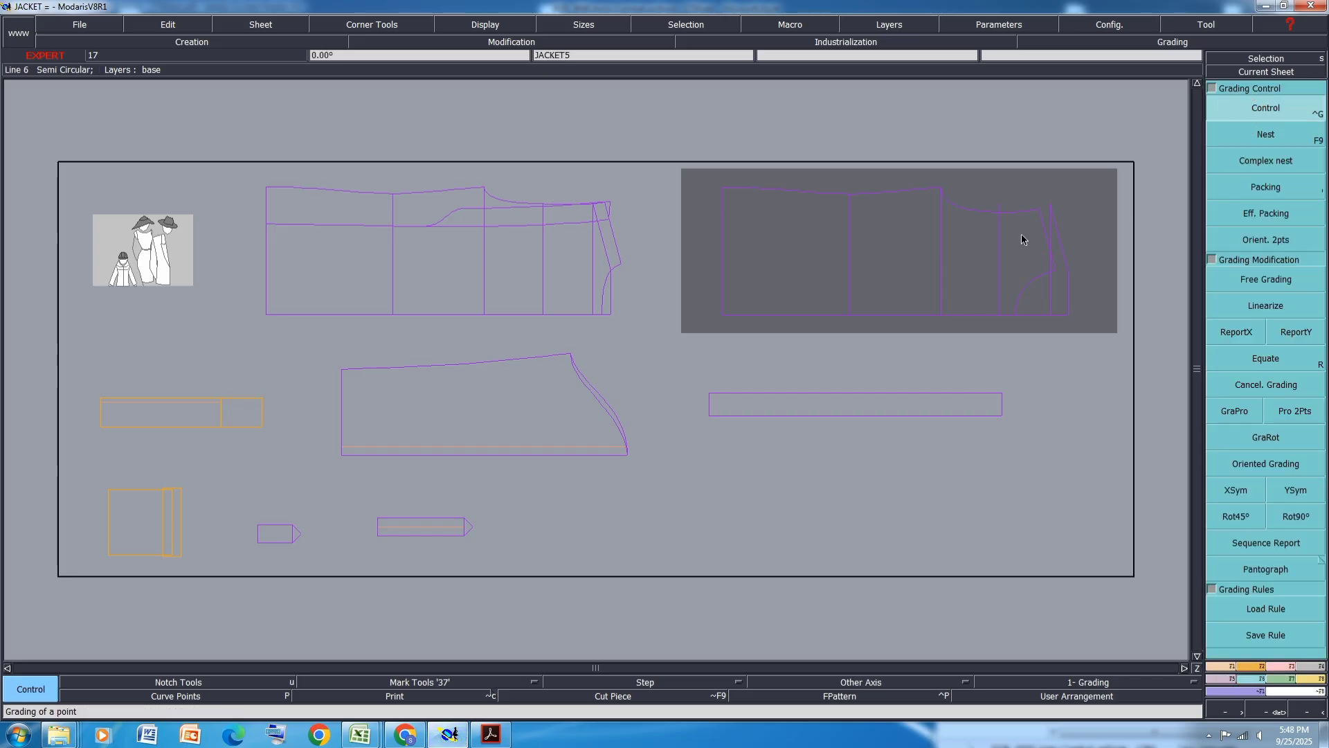
scroll(1038, 189, up, 2)
scroll(845, 186, up, 1)
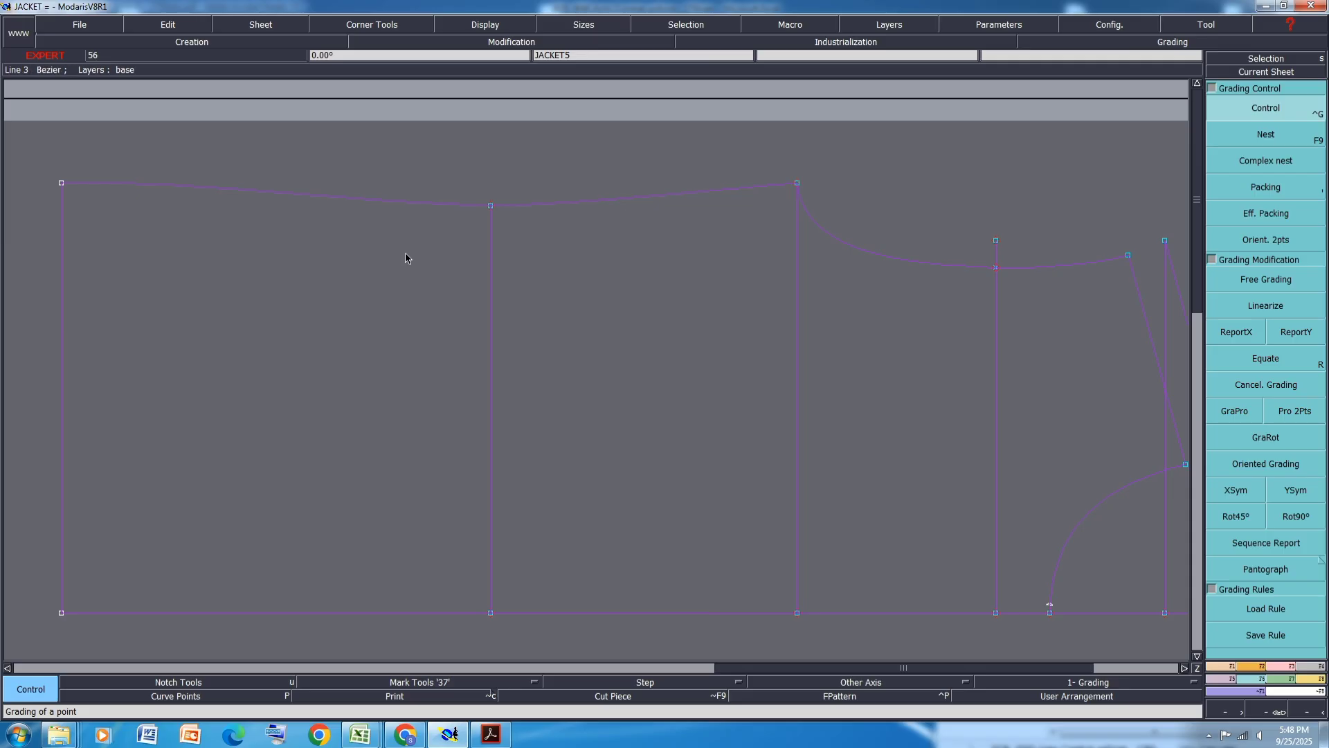
scroll(519, 232, down, 1)
scroll(609, 221, up, 2)
click(597, 241)
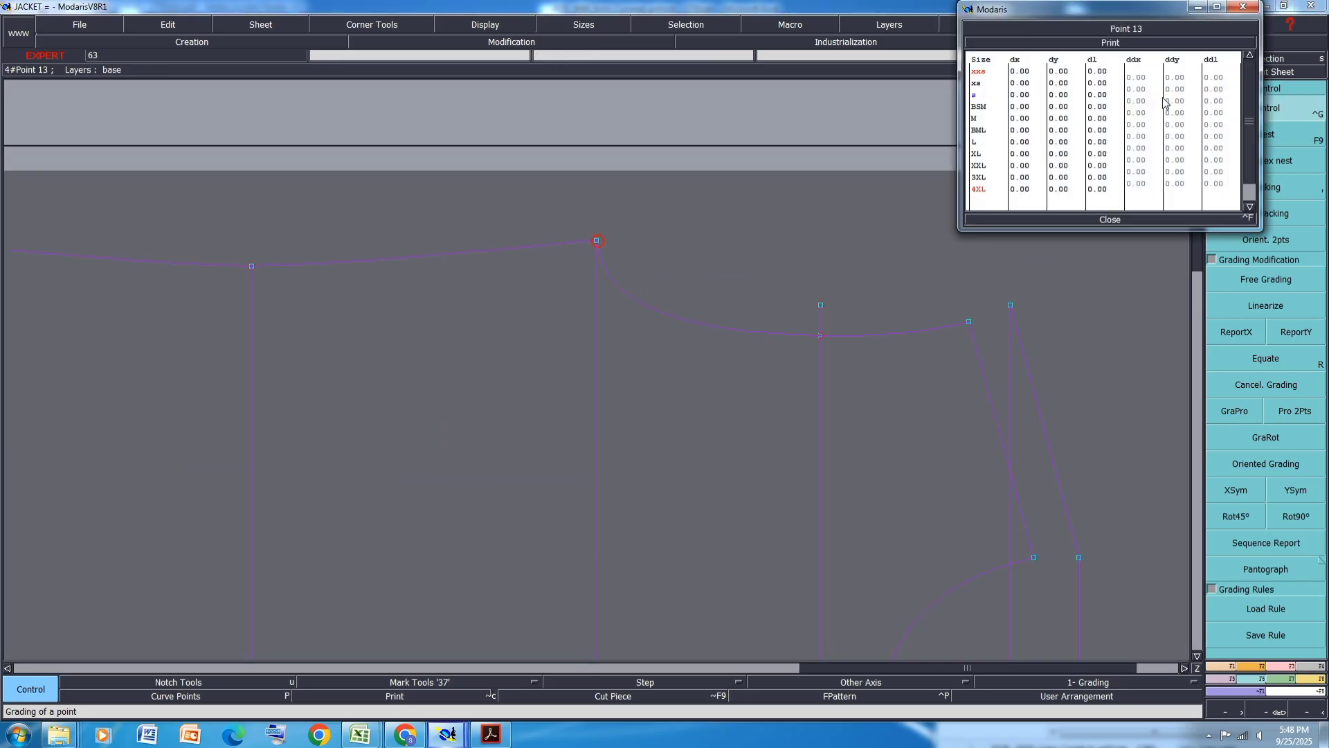
text(1)
key(Return)
click(1175, 100)
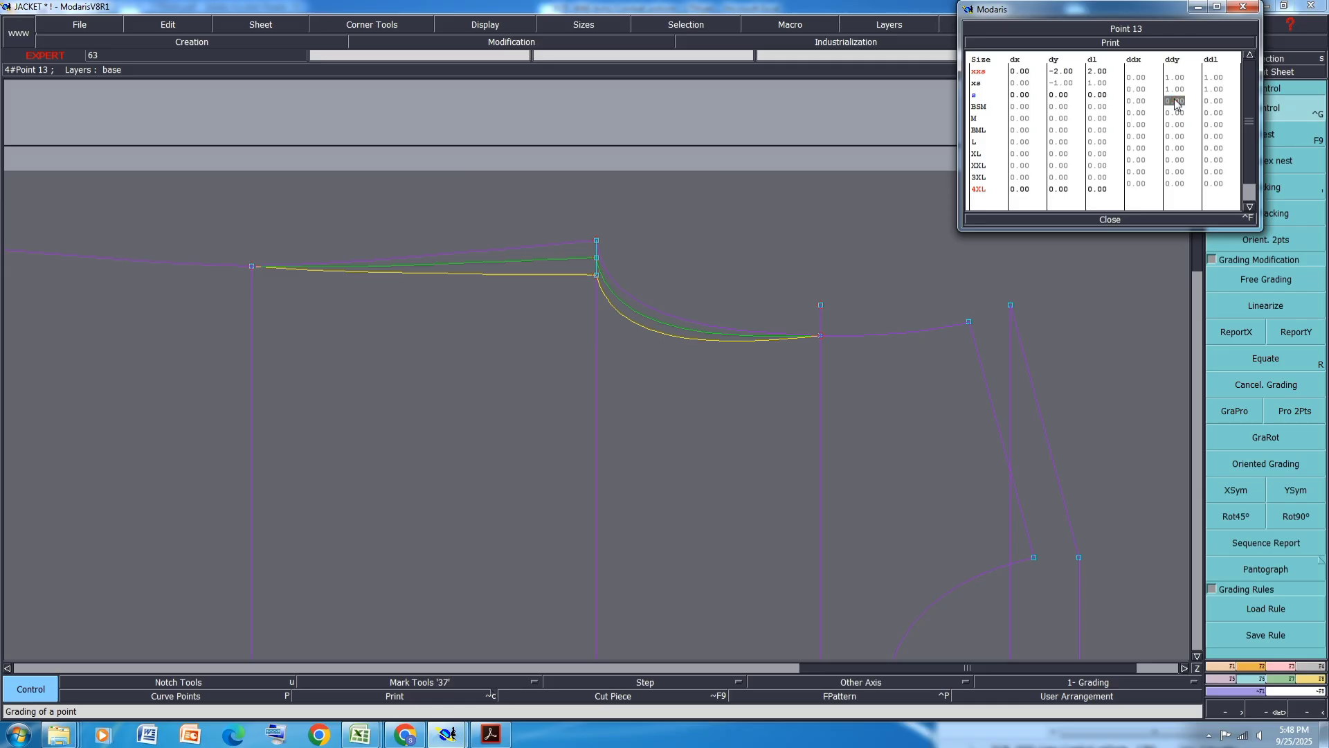
text(1.25)
key(Return)
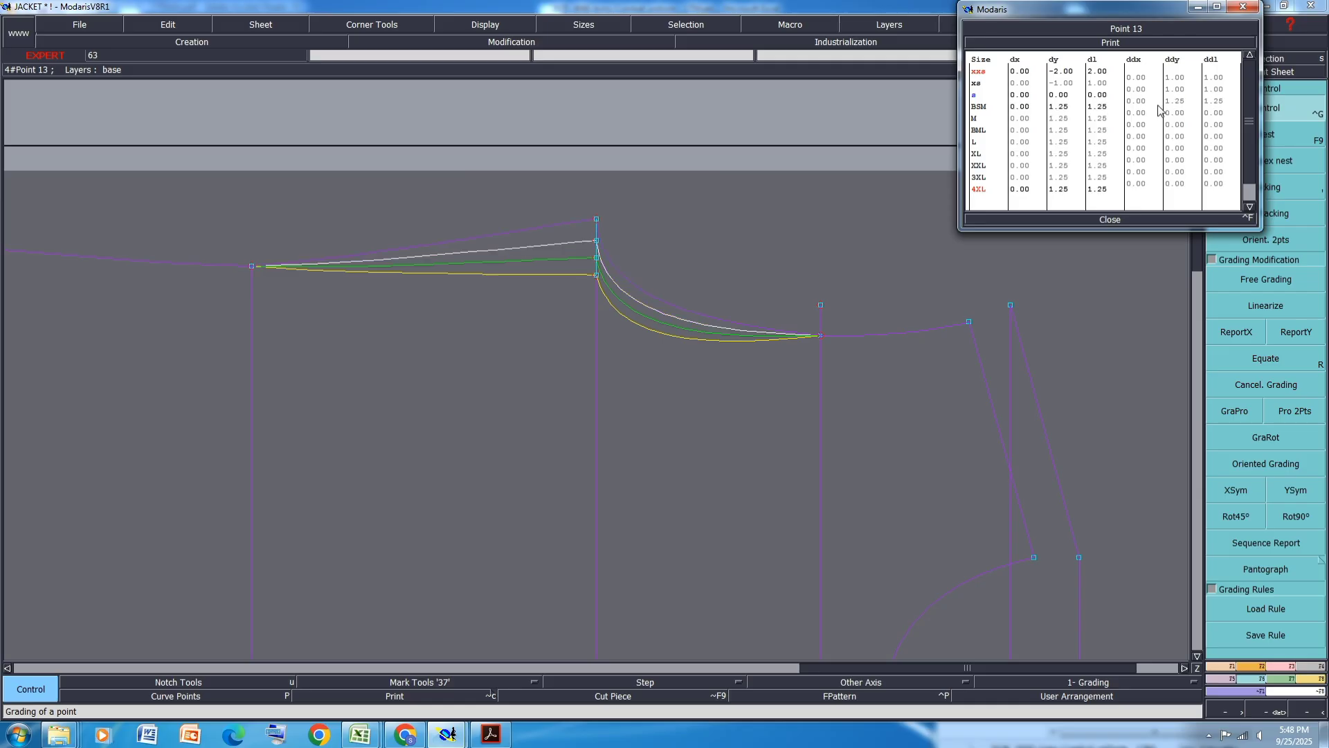
- Review the cuff flap drawing, then fill the size chart's Width row with orange and select the M width
click(491, 734)
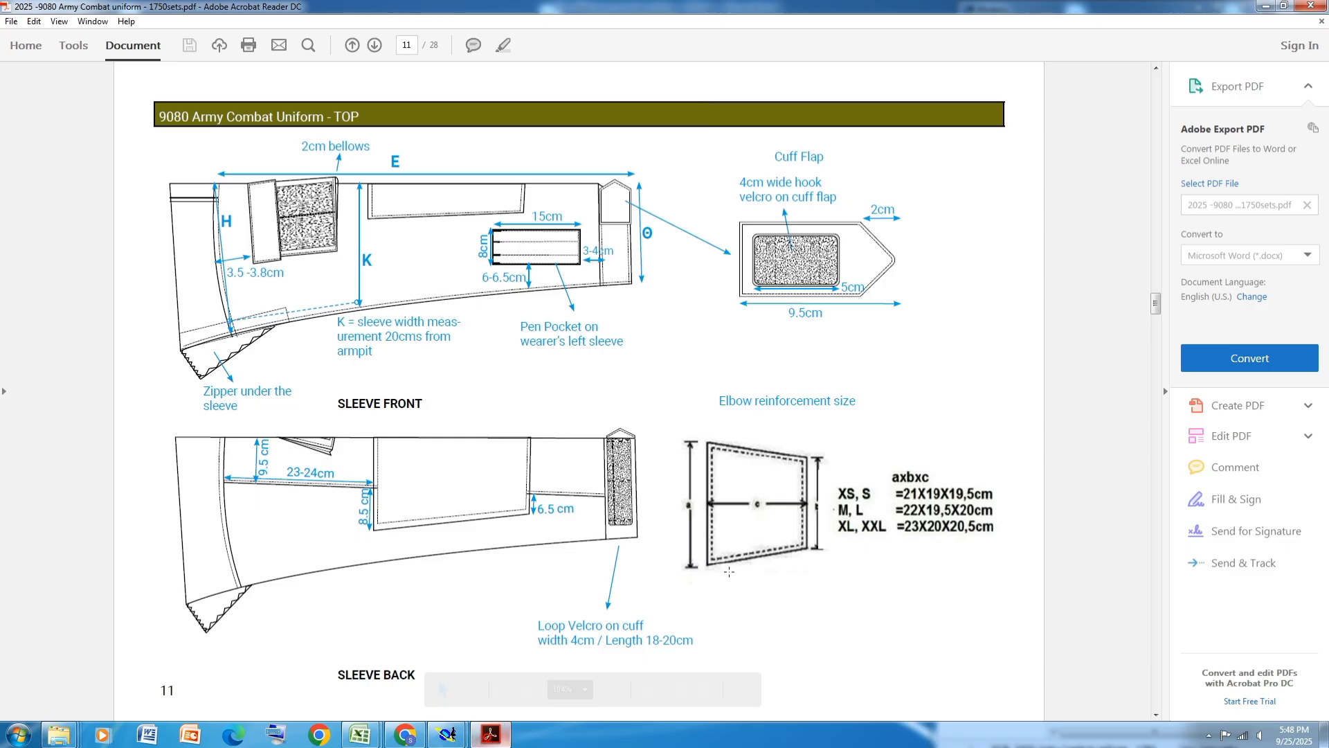
click(436, 699)
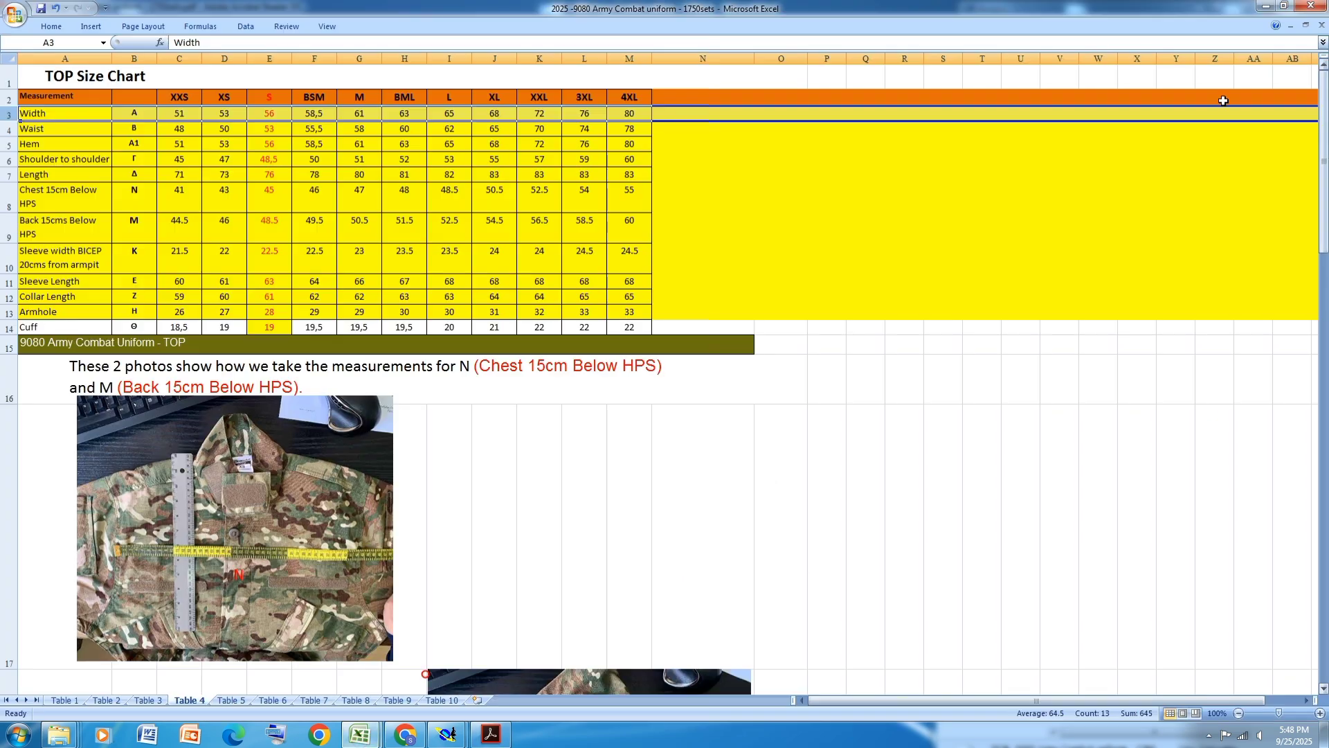
click(51, 26)
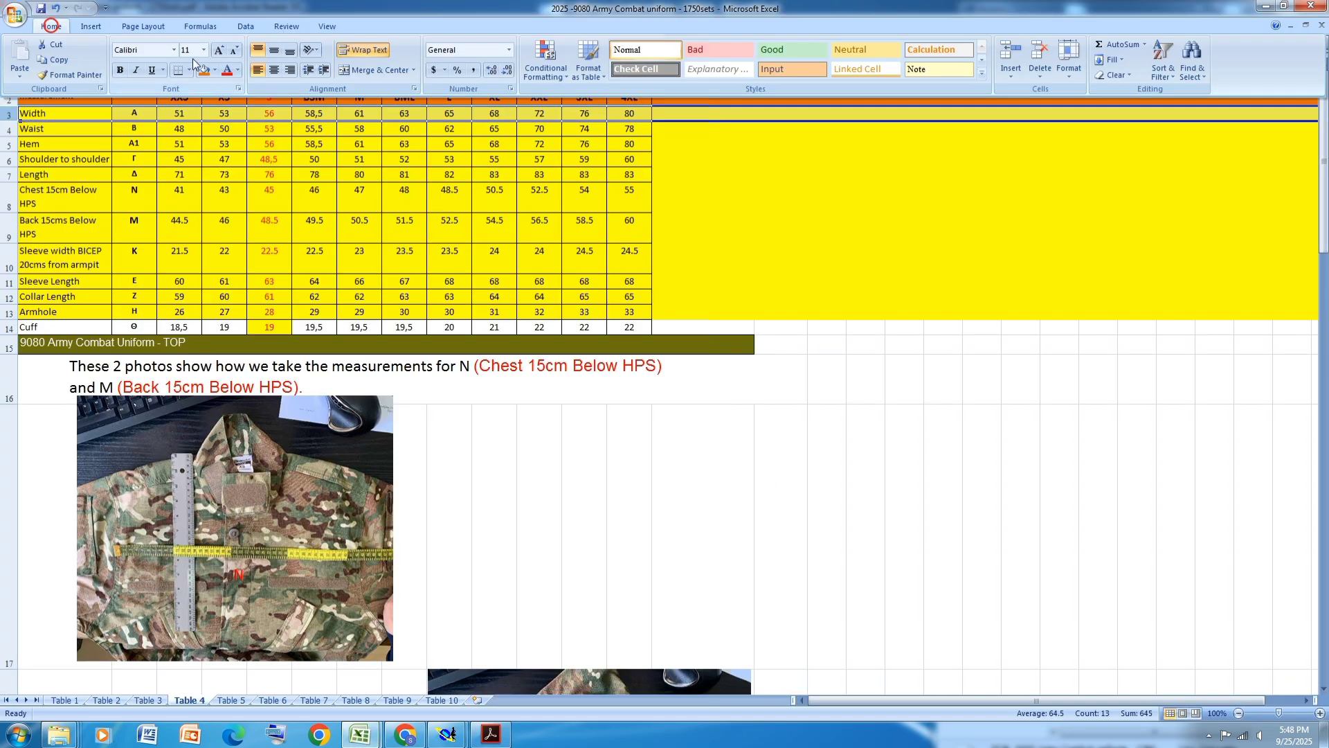
click(341, 154)
click(359, 115)
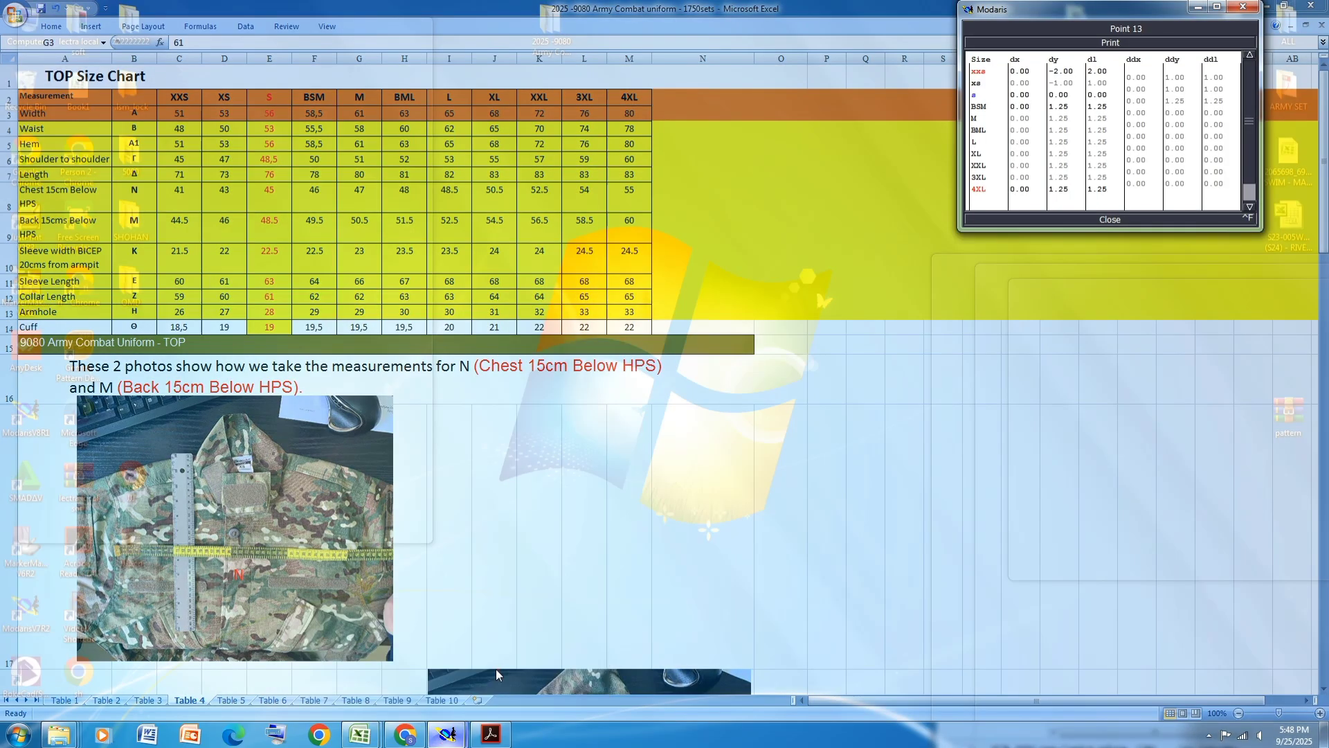
- Set the point's vertical grading steps to 1.25 cm for M and 1 cm for BML and L
click(496, 669)
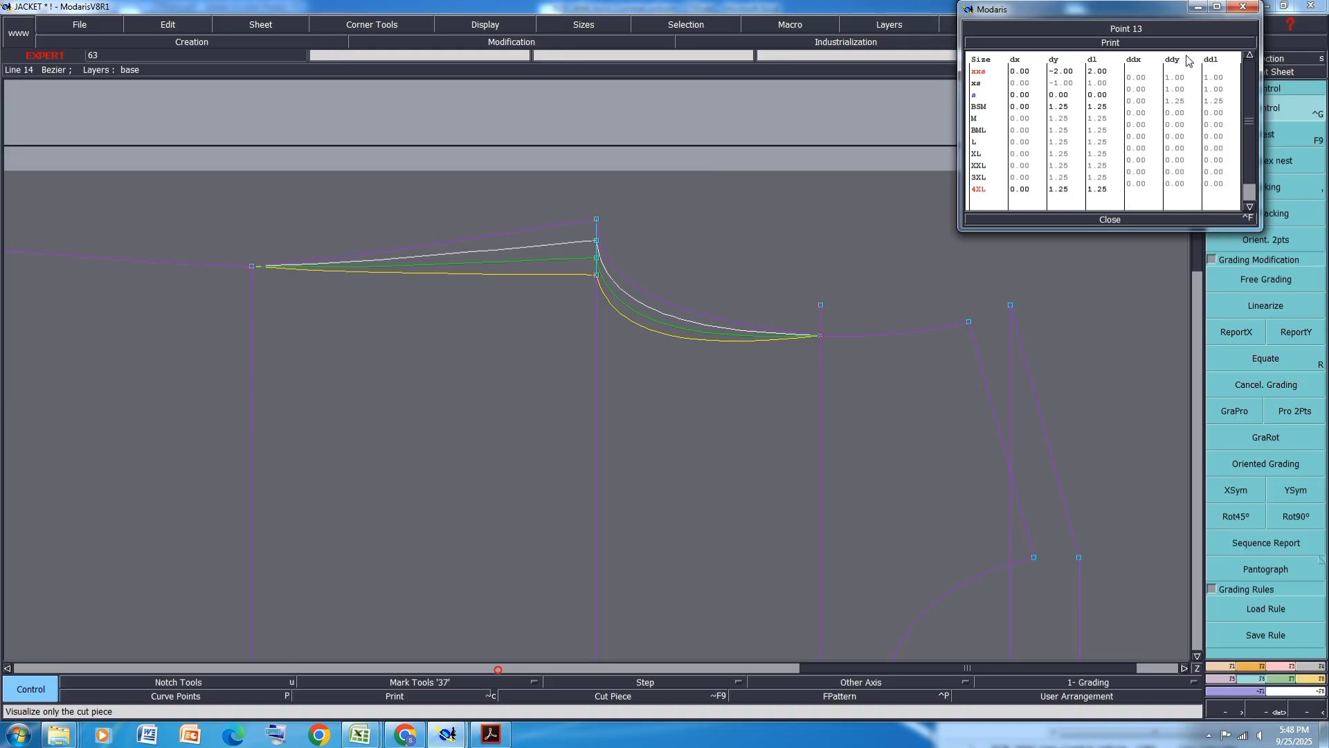
click(1177, 113)
key(Return)
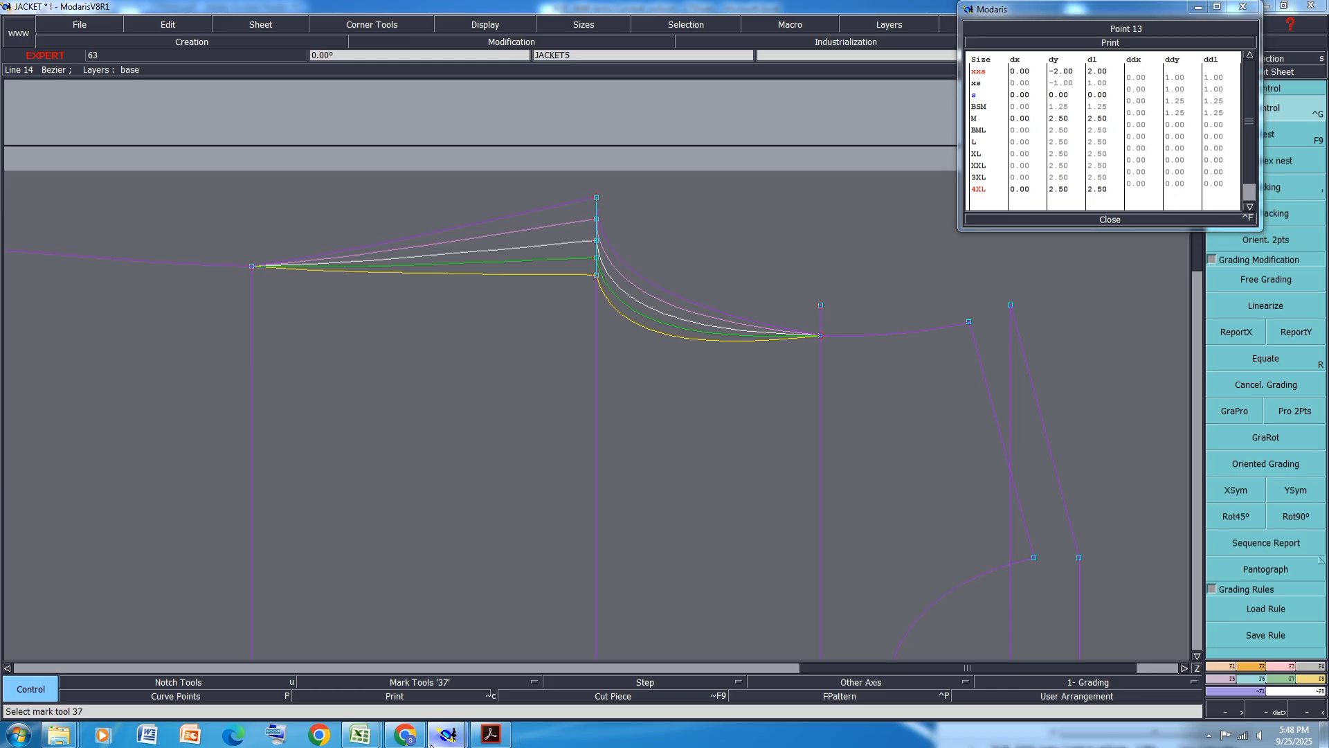
mouse_move(447, 734)
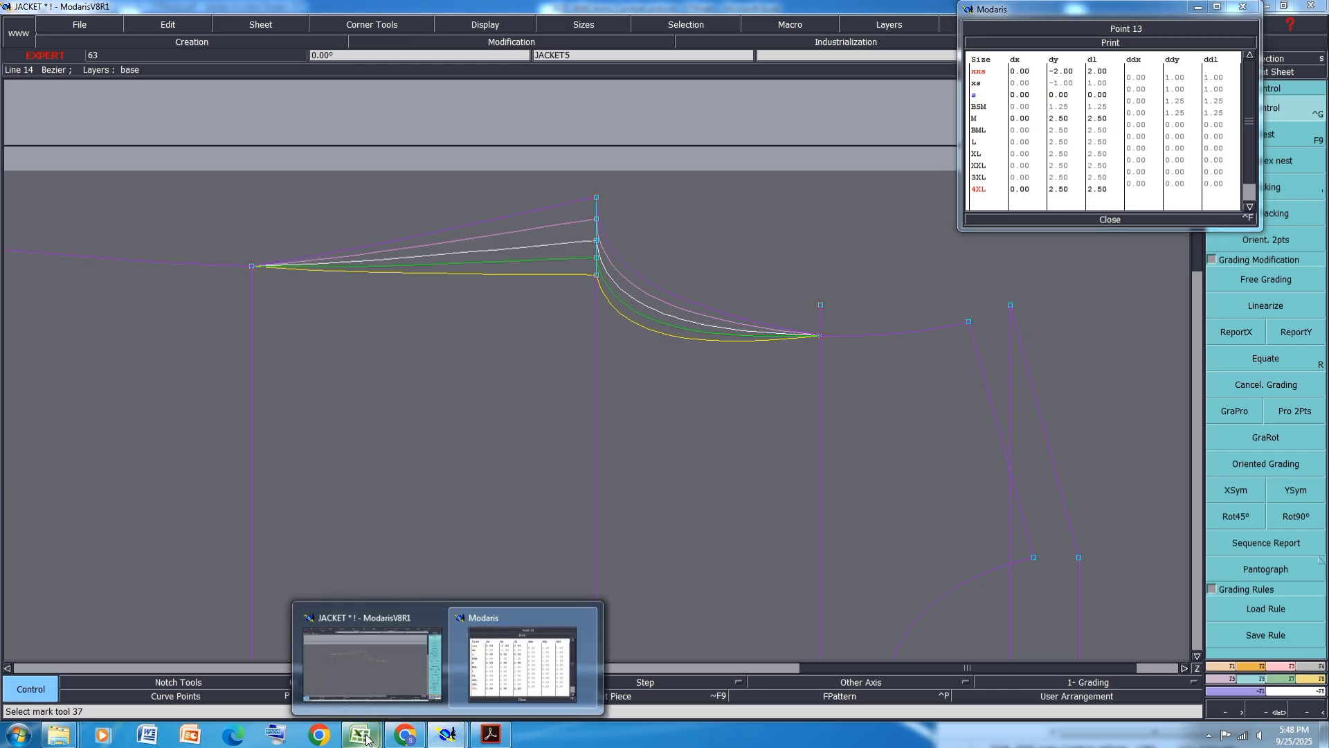
mouse_move(367, 738)
click(428, 678)
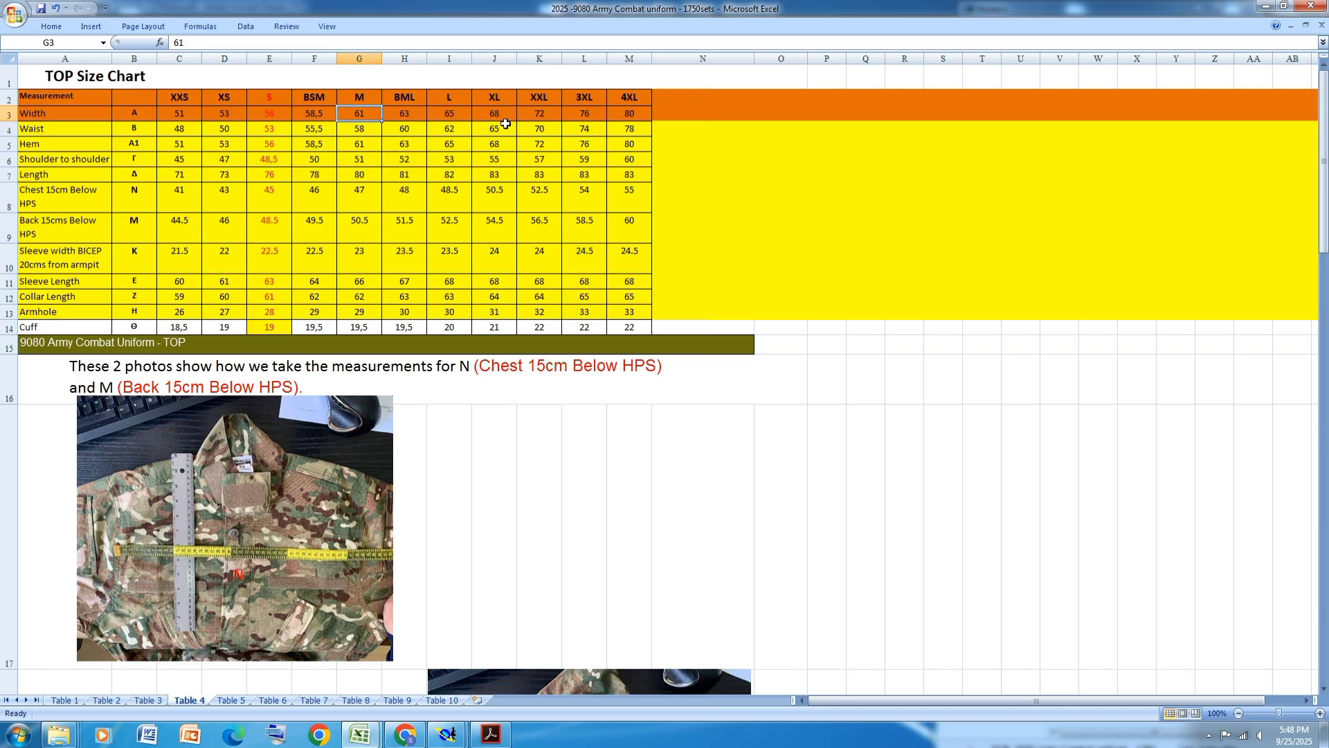
mouse_move(446, 734)
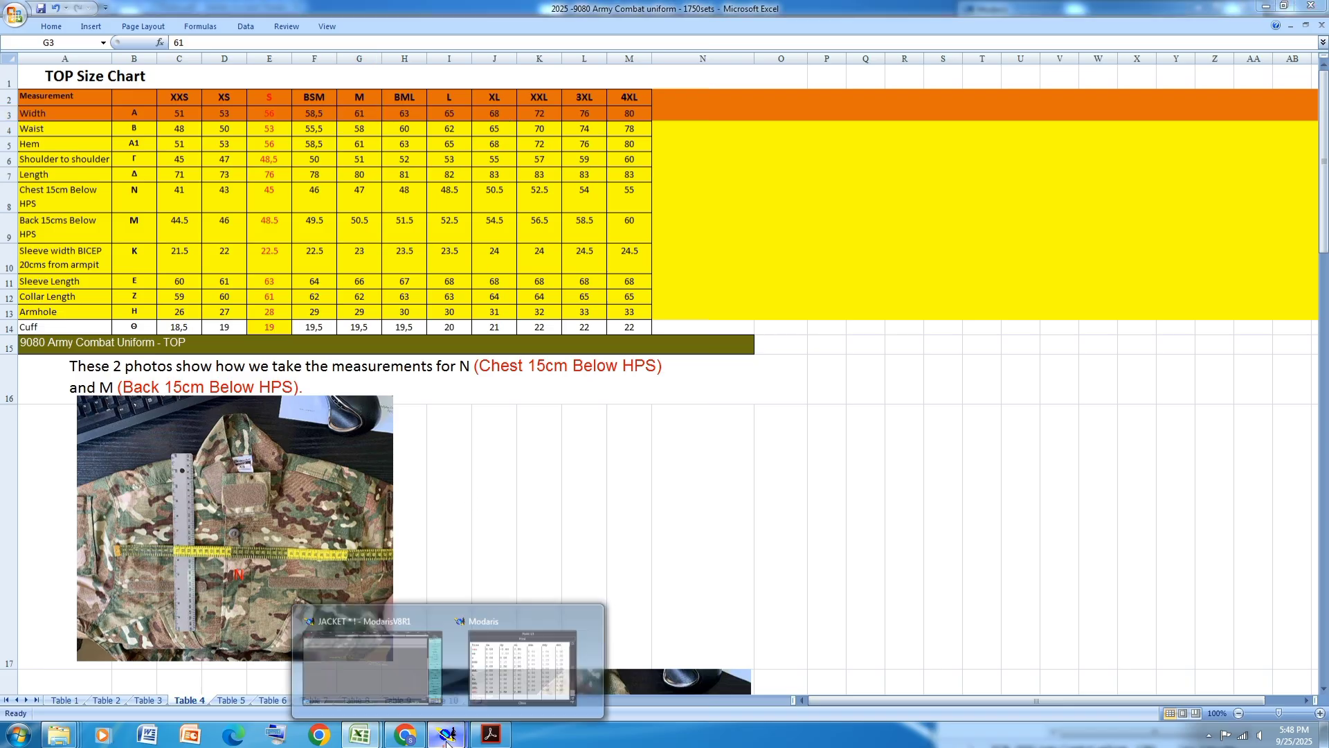
click(500, 674)
click(1175, 129)
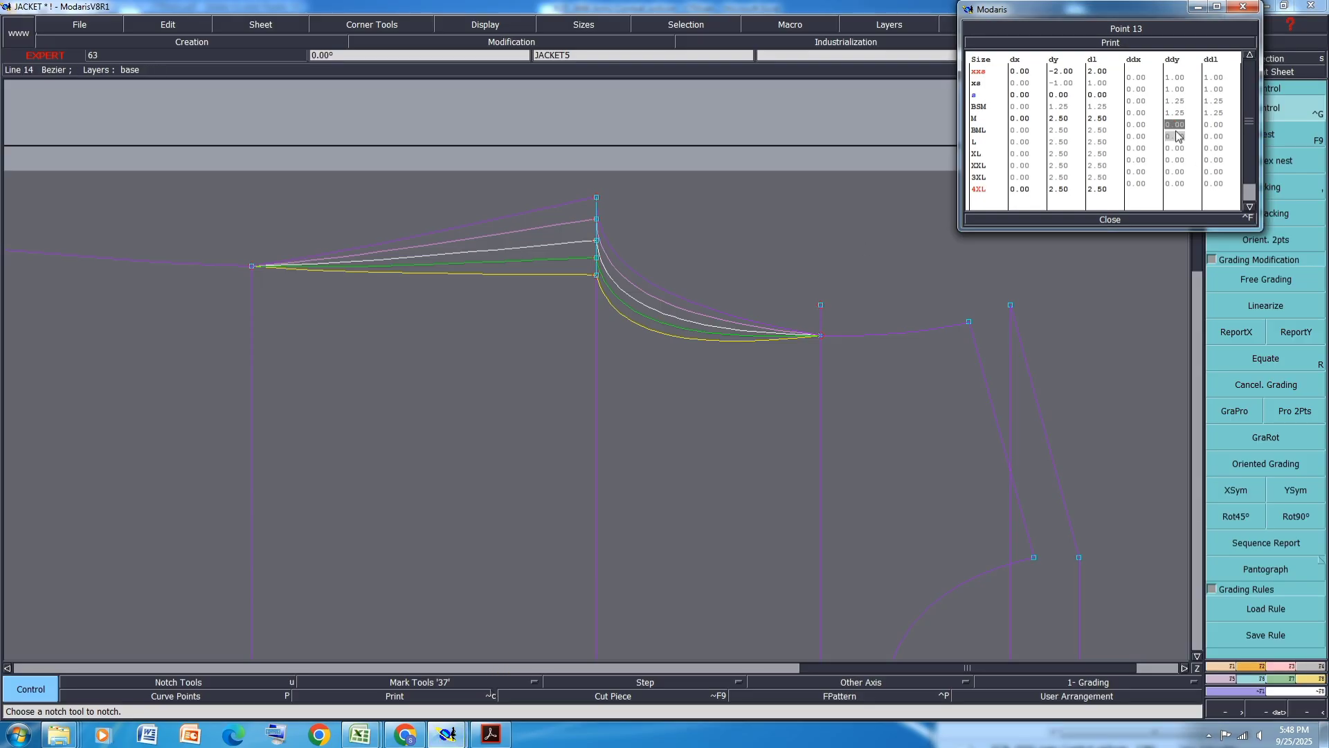
text(1)
key(Return)
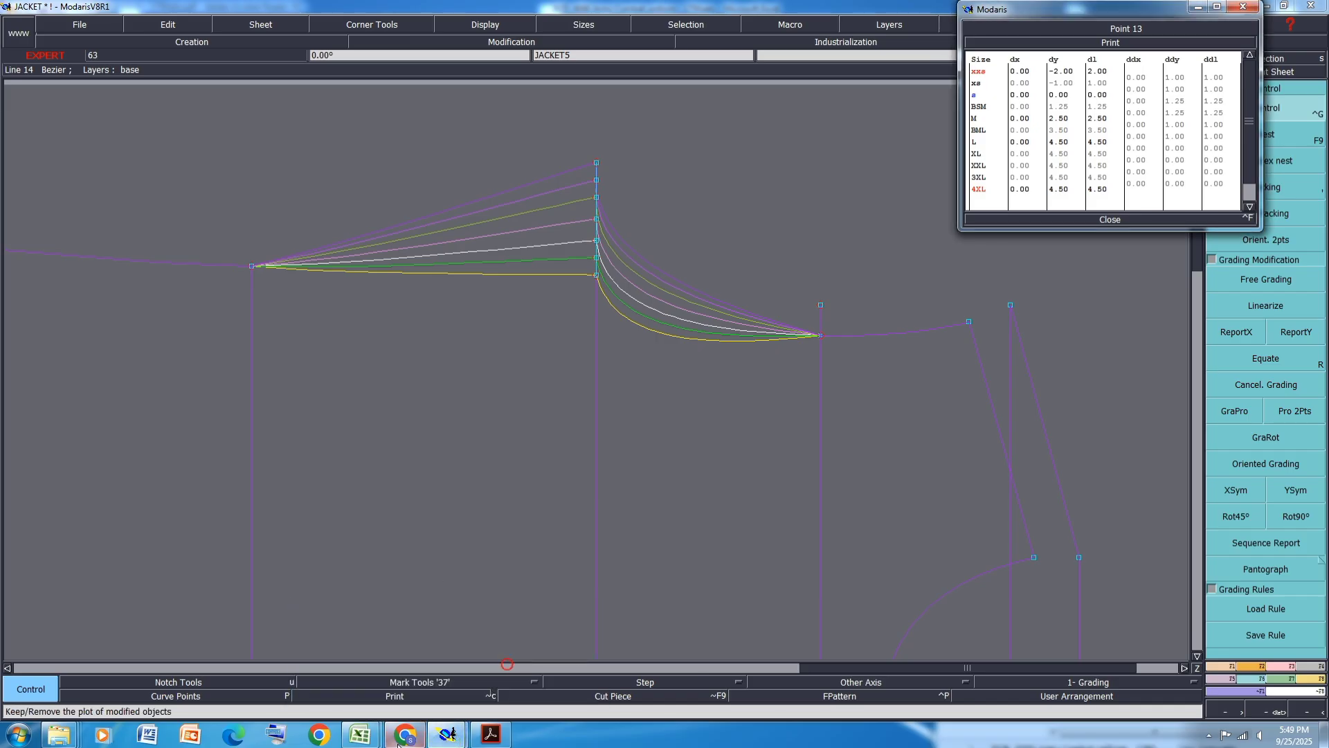
- Check the size chart and set the point's vertical grading step for XL to 1.5 cm
click(359, 734)
click(437, 661)
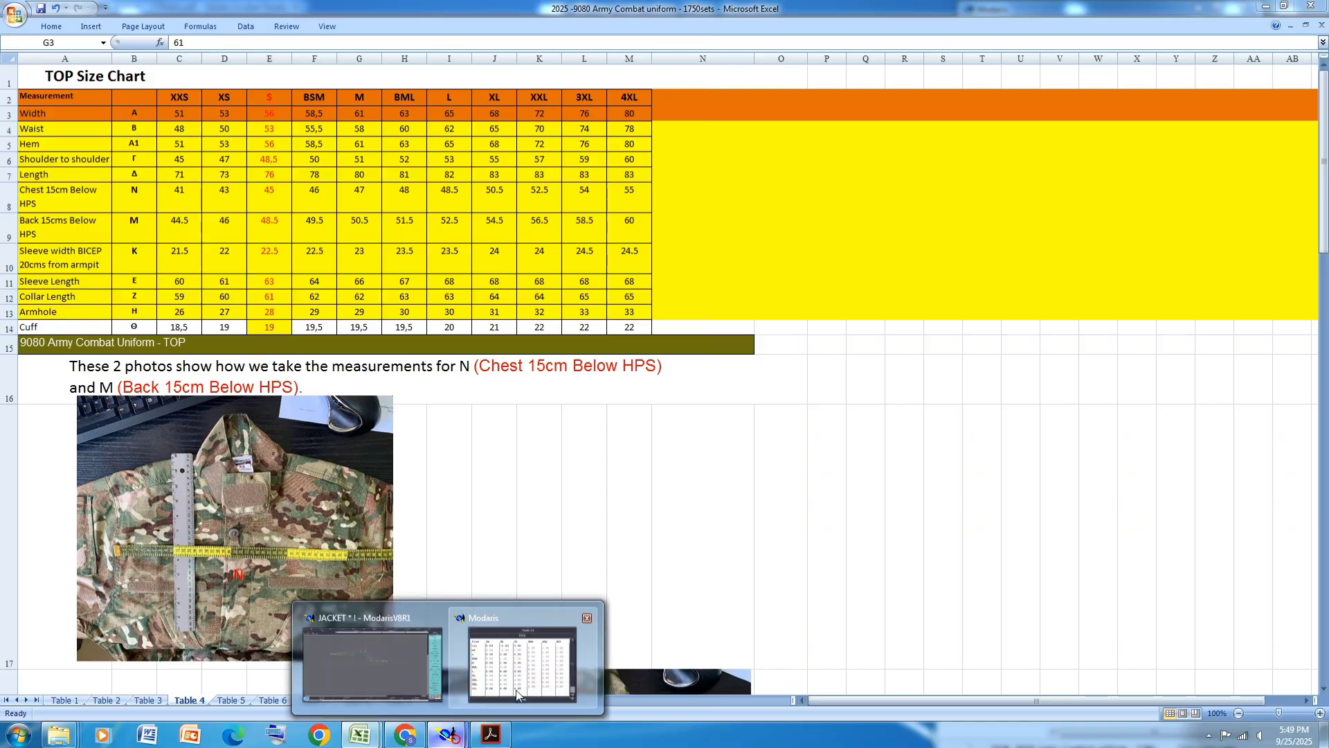
click(447, 734)
click(1177, 148)
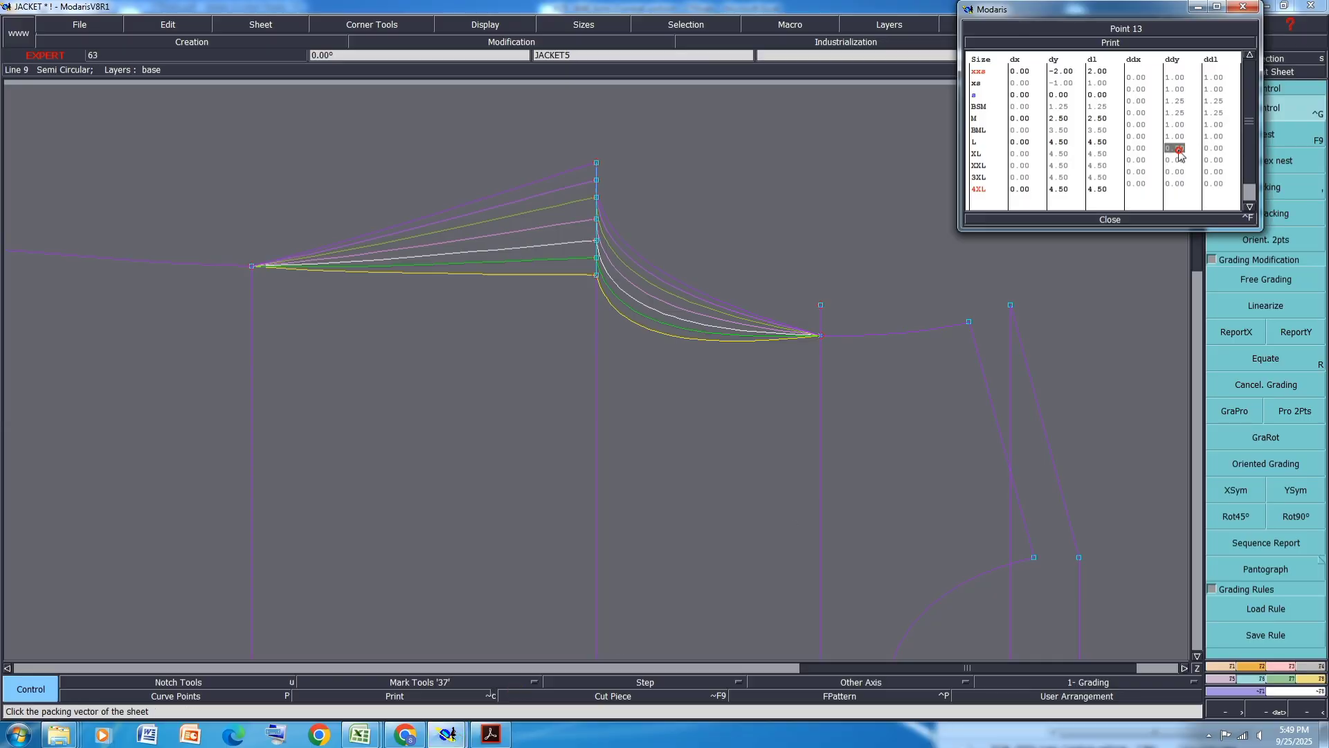
text(1.5)
key(Return)
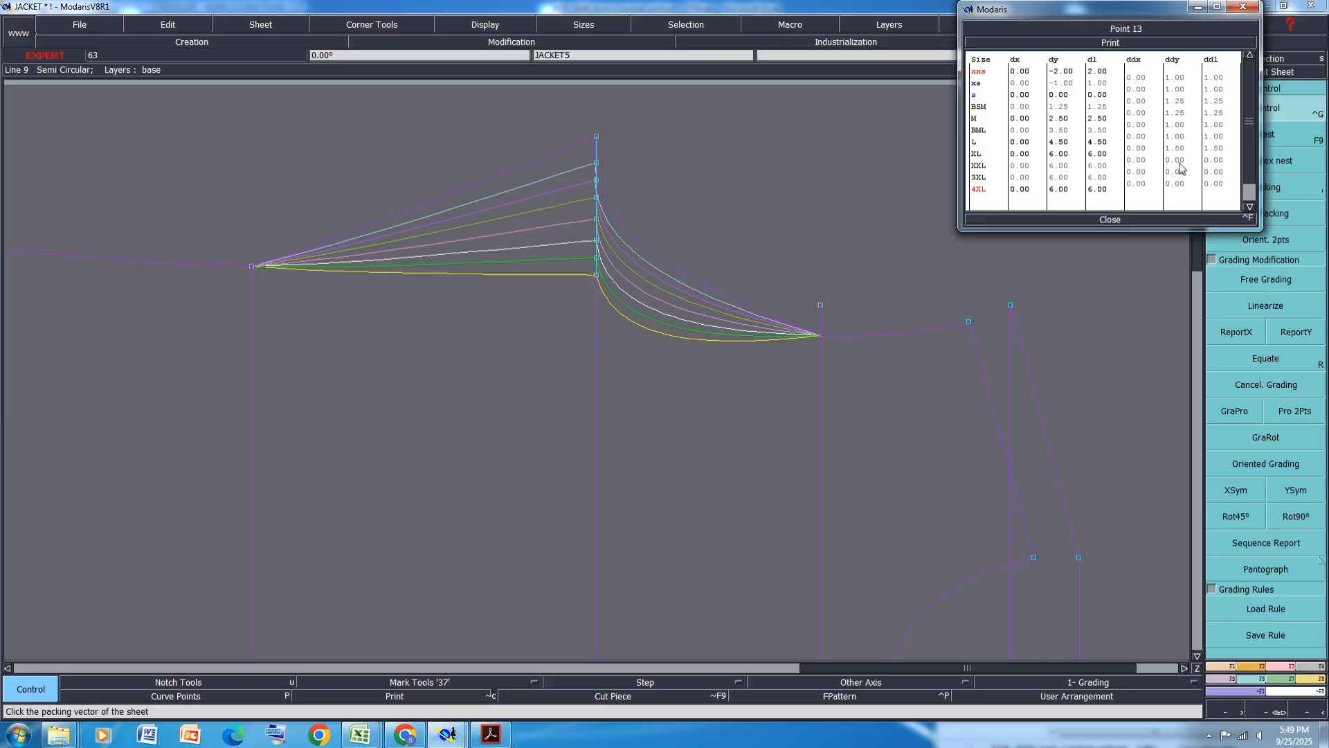
- Set the top point's vertical grading step for XXL to 2 cm
click(1177, 160)
text(2)
key(Return)
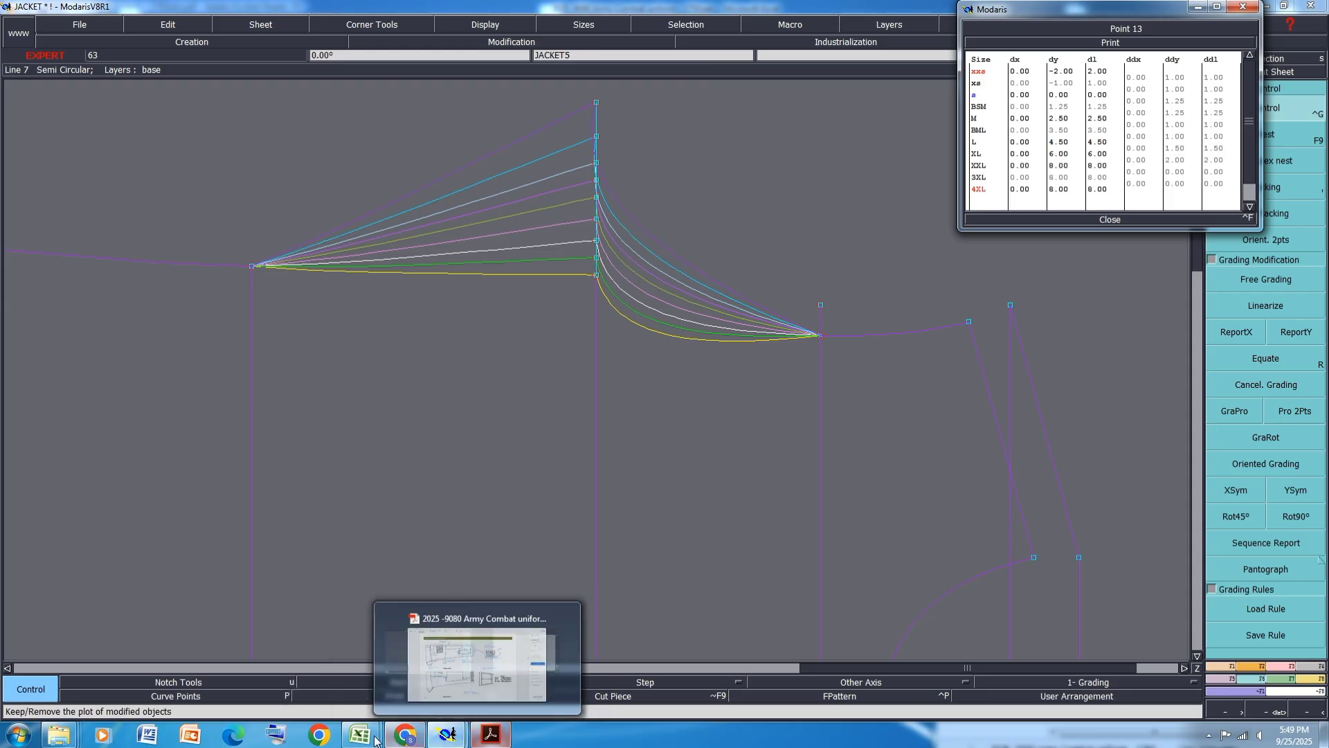
- Check the size chart, then set the 3XL and 4XL vertical grading steps to 2 cm and close grading control
mouse_move(348, 738)
click(432, 658)
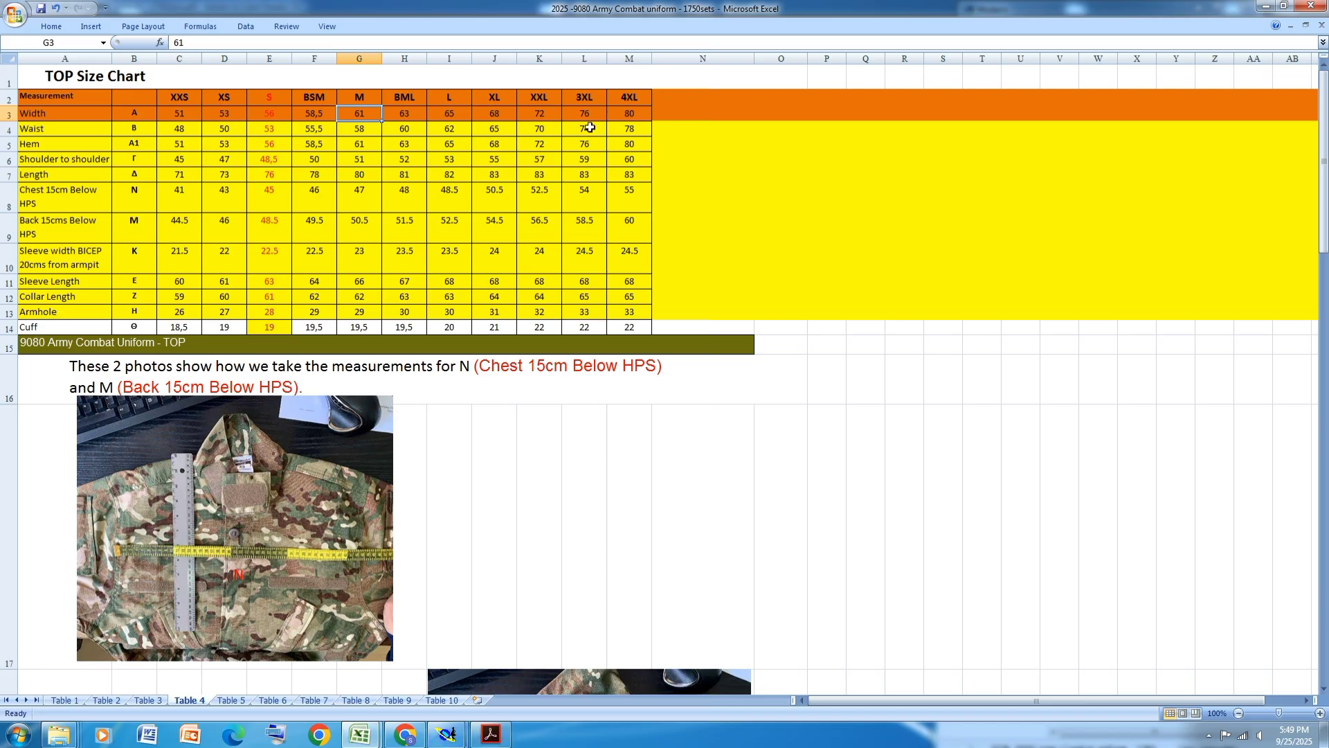
click(446, 736)
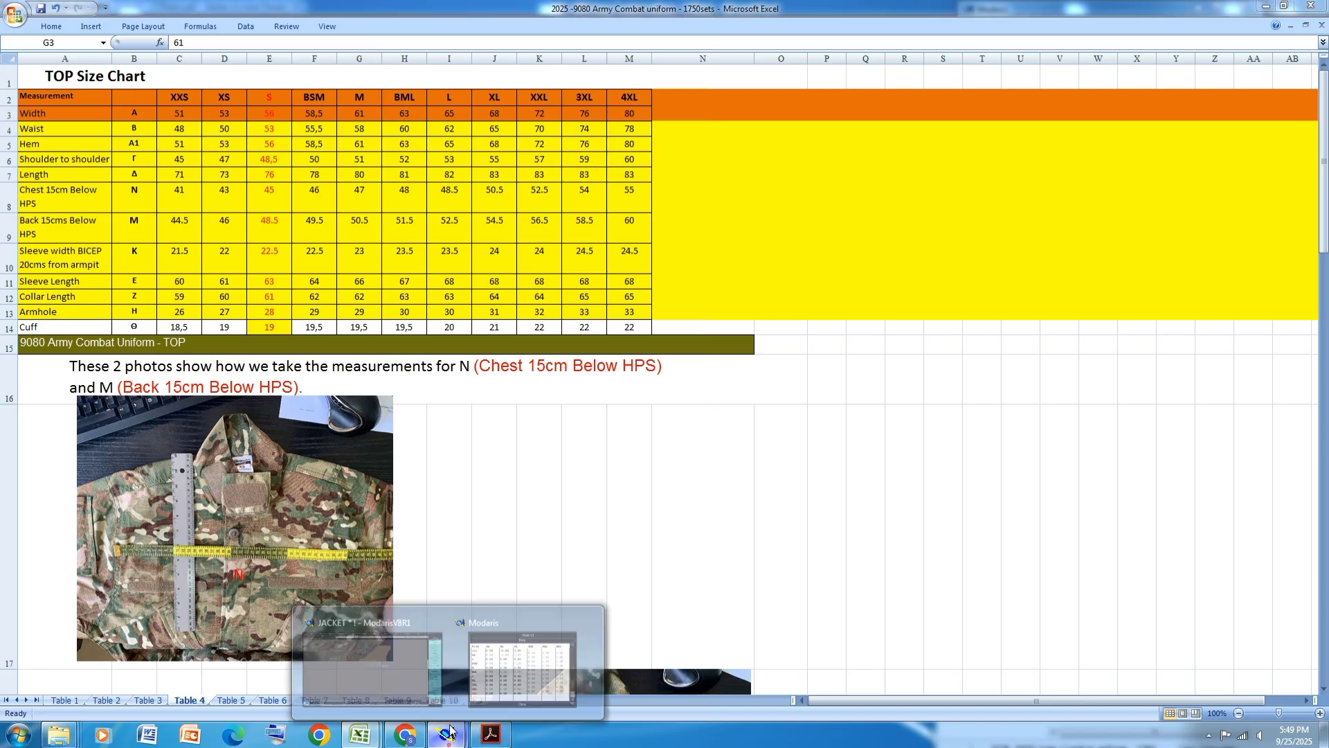
click(499, 669)
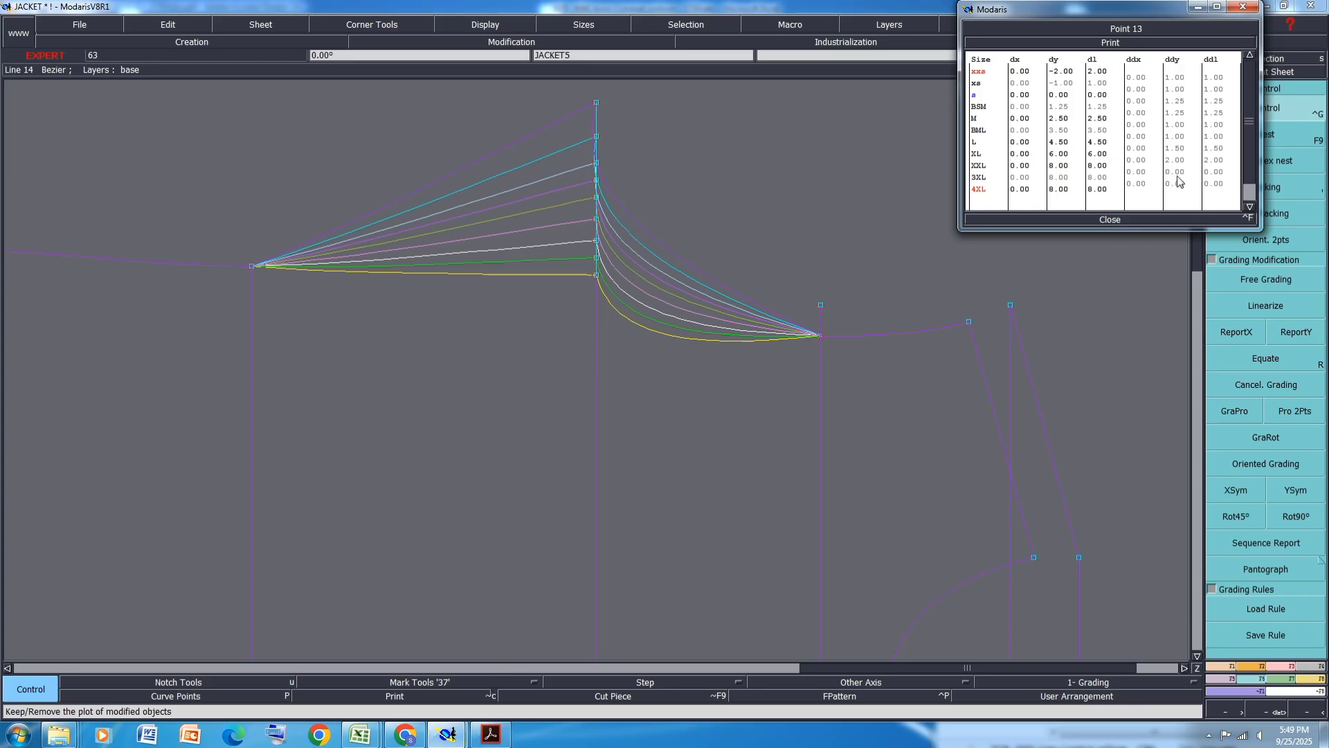
drag(1178, 170, 1180, 180)
text(2)
key(Return)
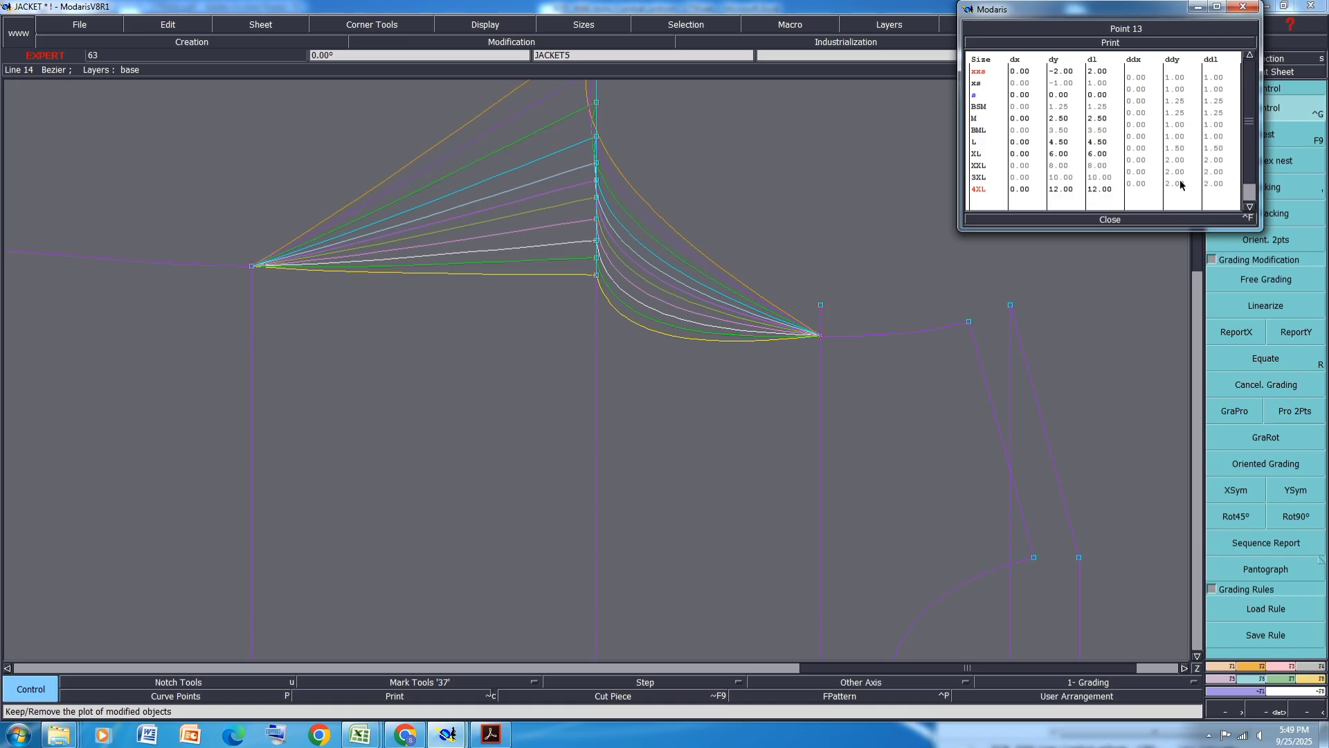
click(1106, 220)
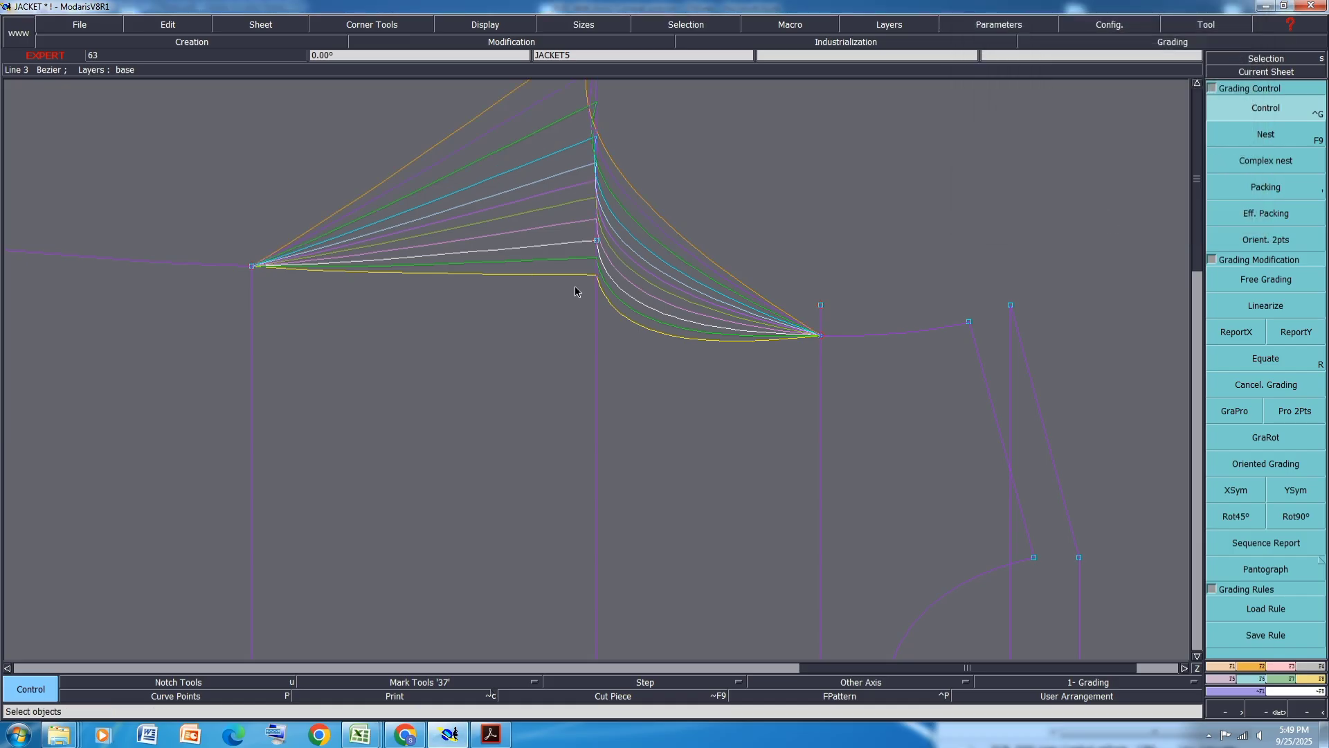
- Save the JACKET model, continuing past the anomalies dialog
scroll(575, 287, down, 2)
key(ctrl+s)
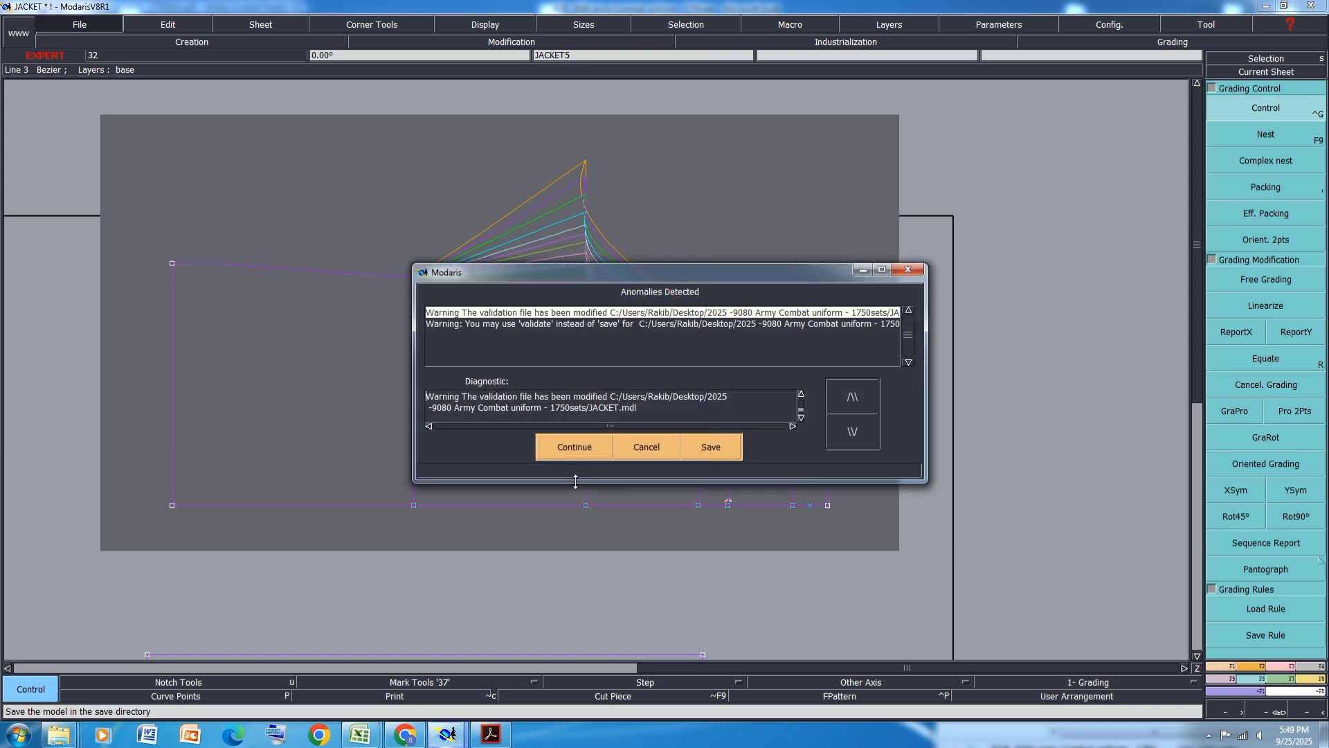
click(581, 440)
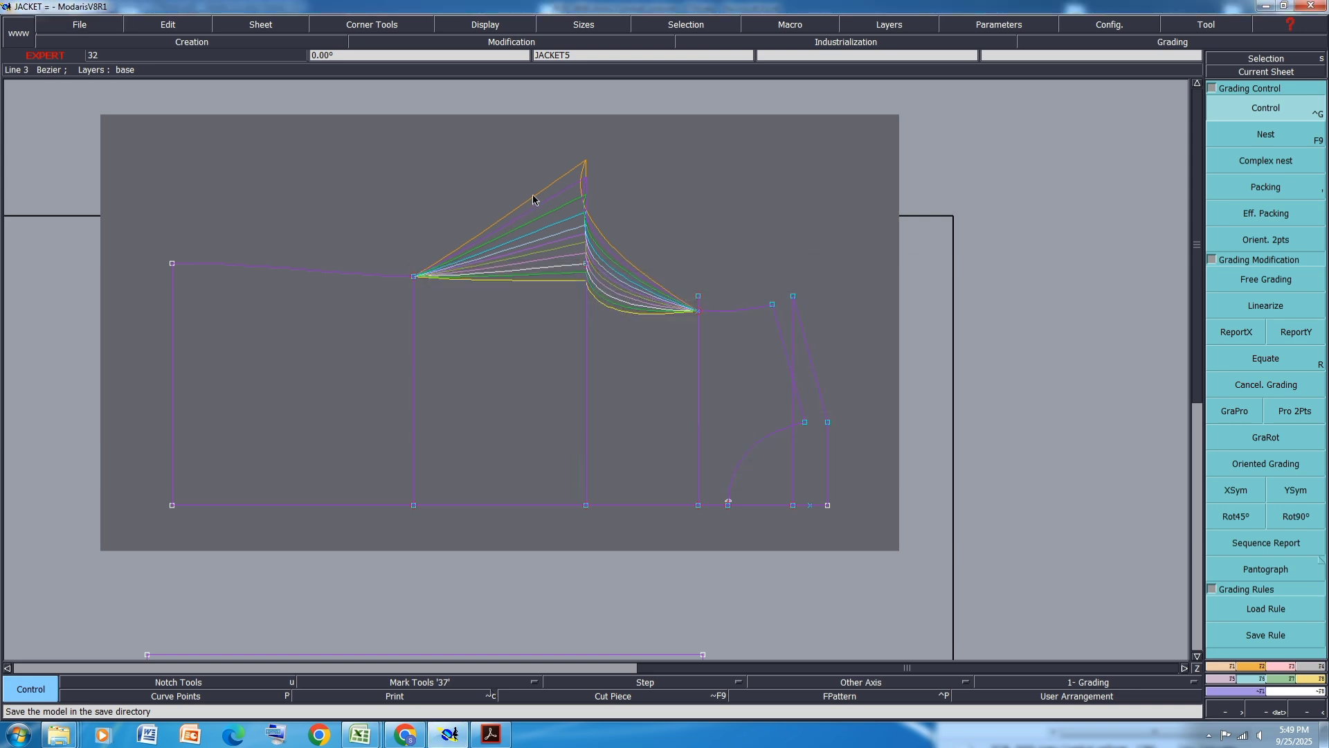
- Fill the size chart's Waist row with orange
mouse_move(360, 733)
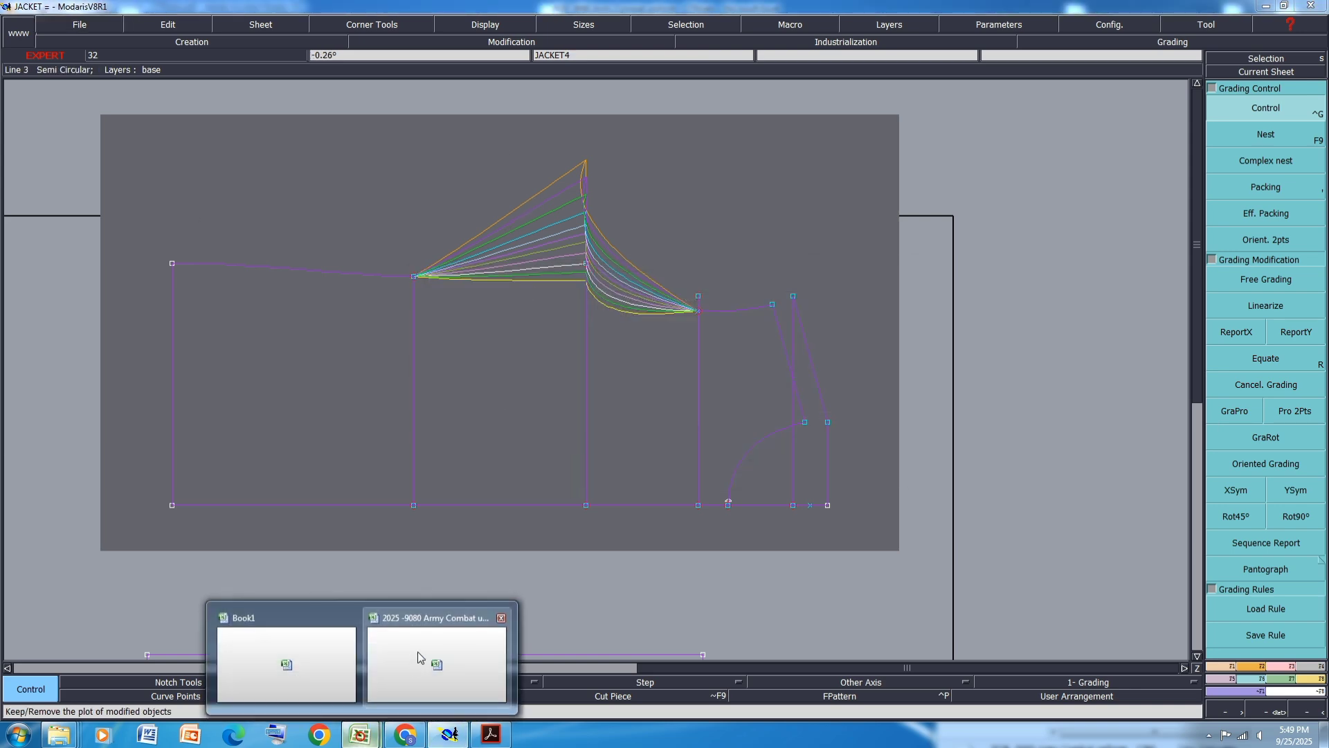
click(418, 654)
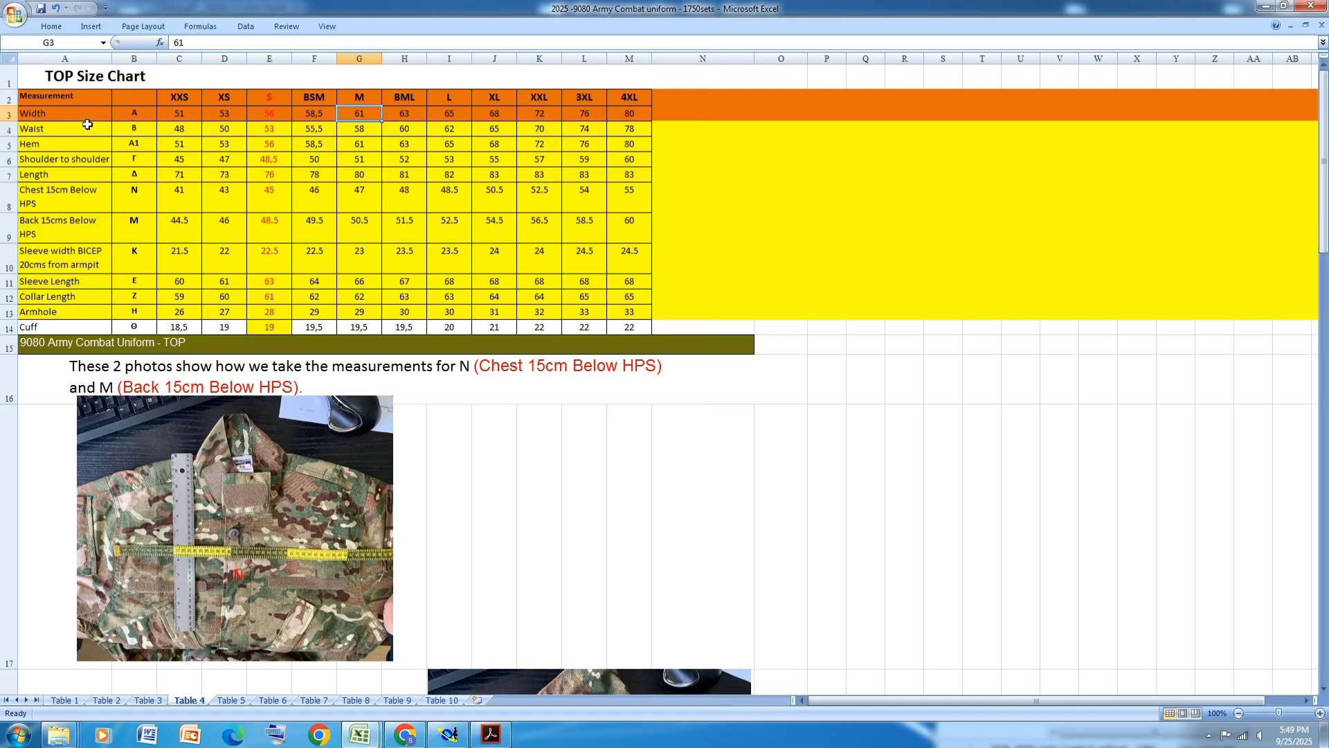
click(8, 128)
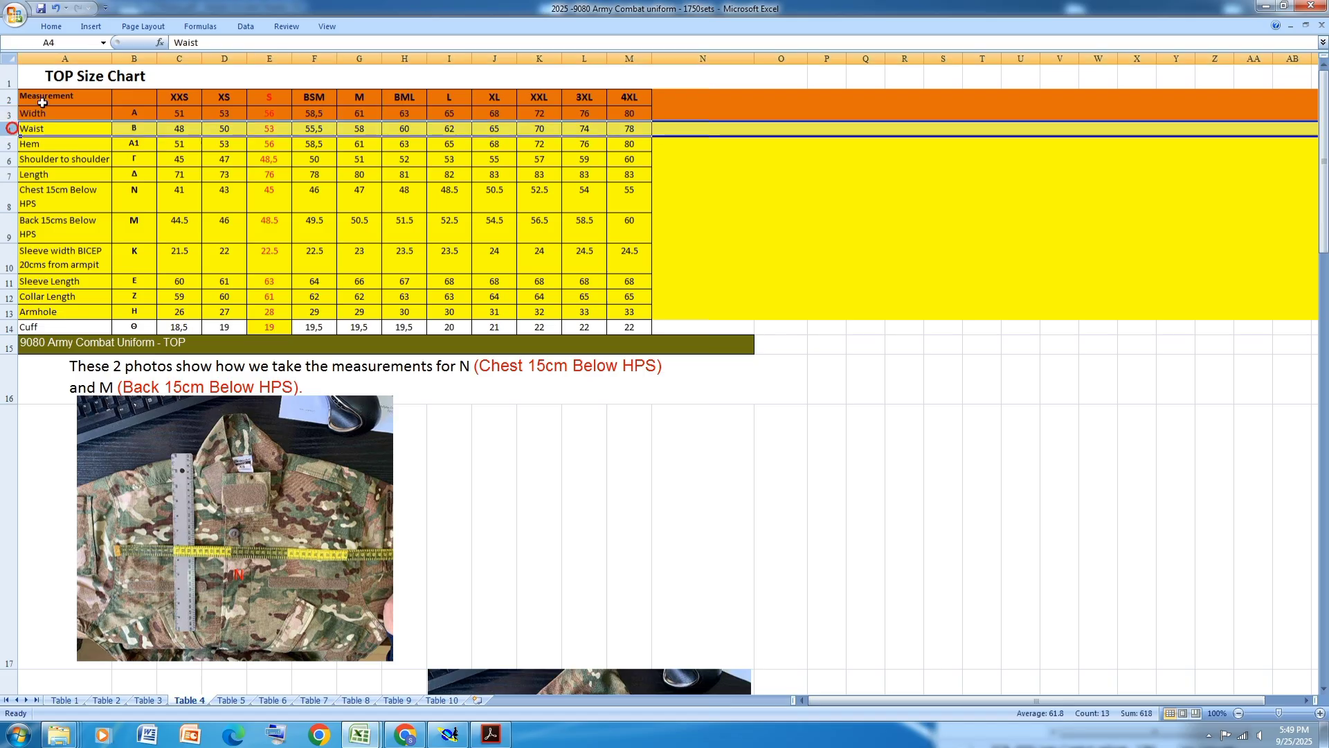
click(51, 26)
click(210, 72)
click(358, 191)
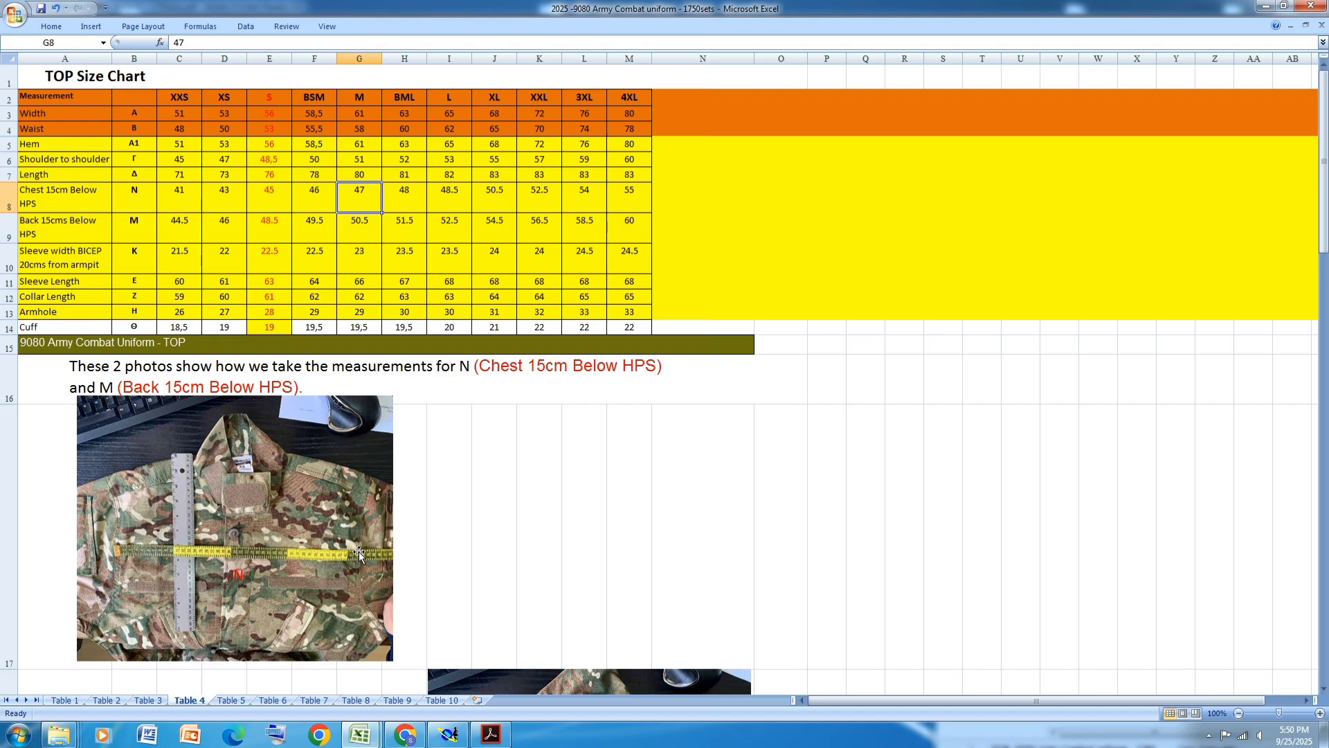
- Reopen grading control on the back panel's top point and set the XS vertical grading step to 1.5 cm
click(448, 734)
key(ctrl+g)
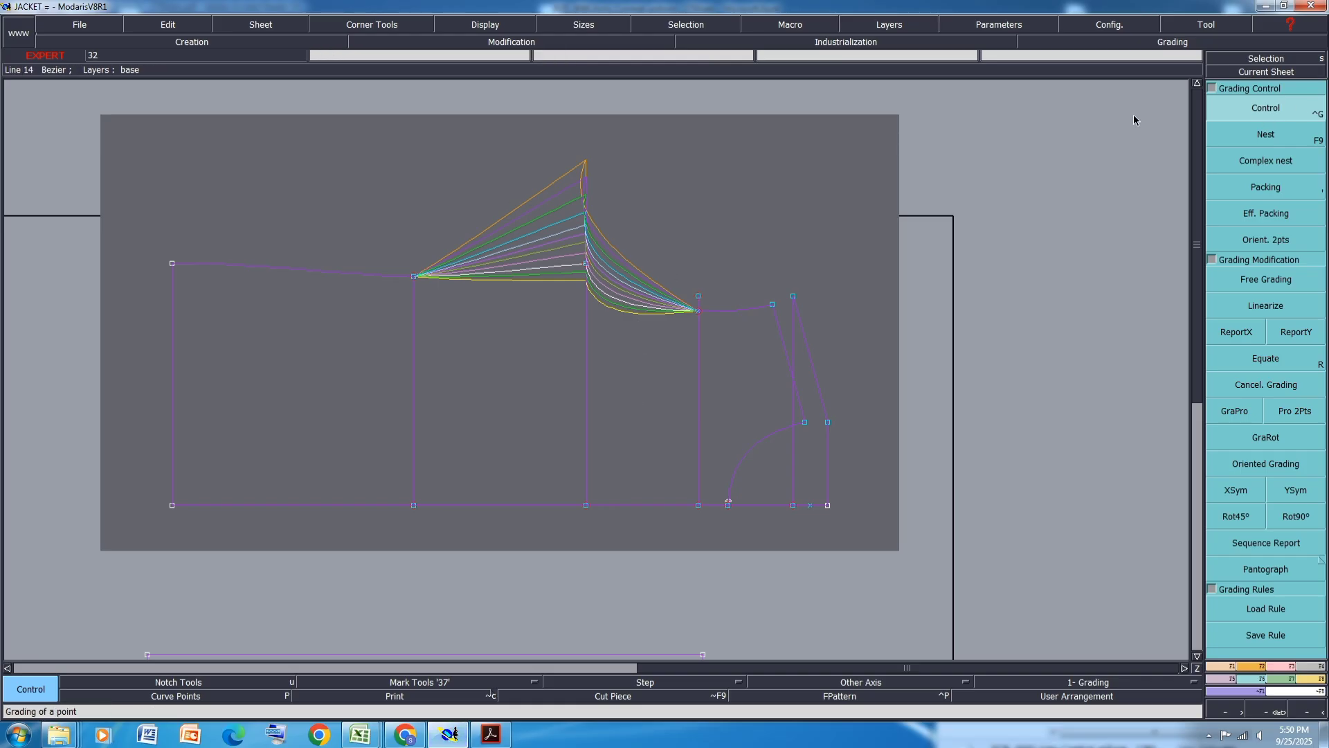
click(585, 267)
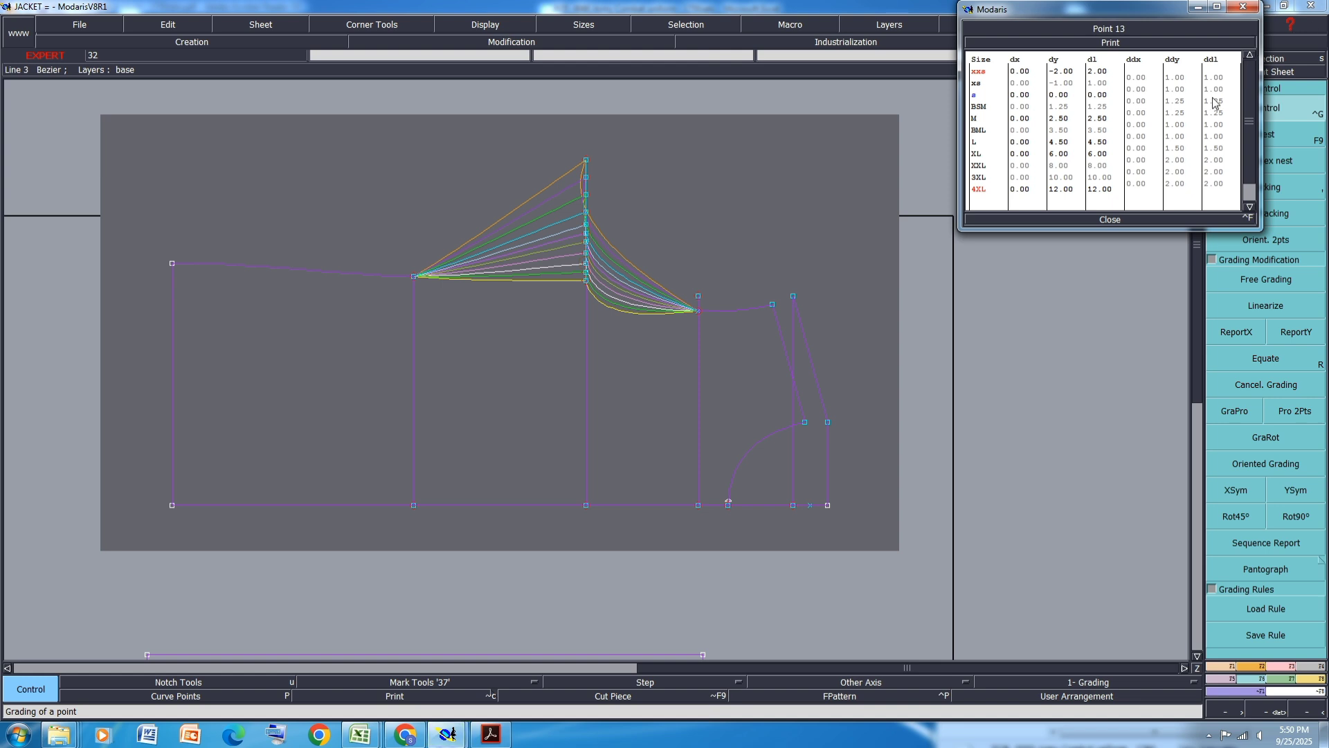
click(1176, 89)
text(1.)
key(Return)
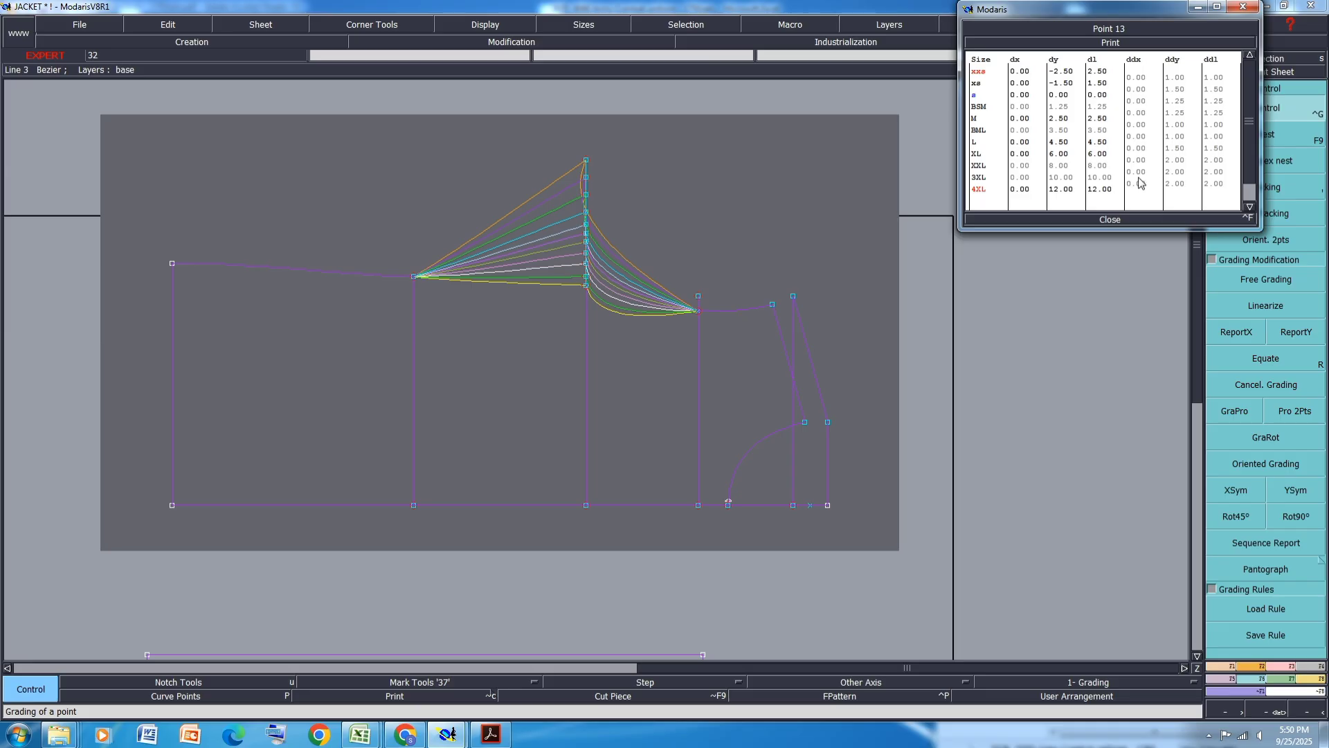
click(1109, 220)
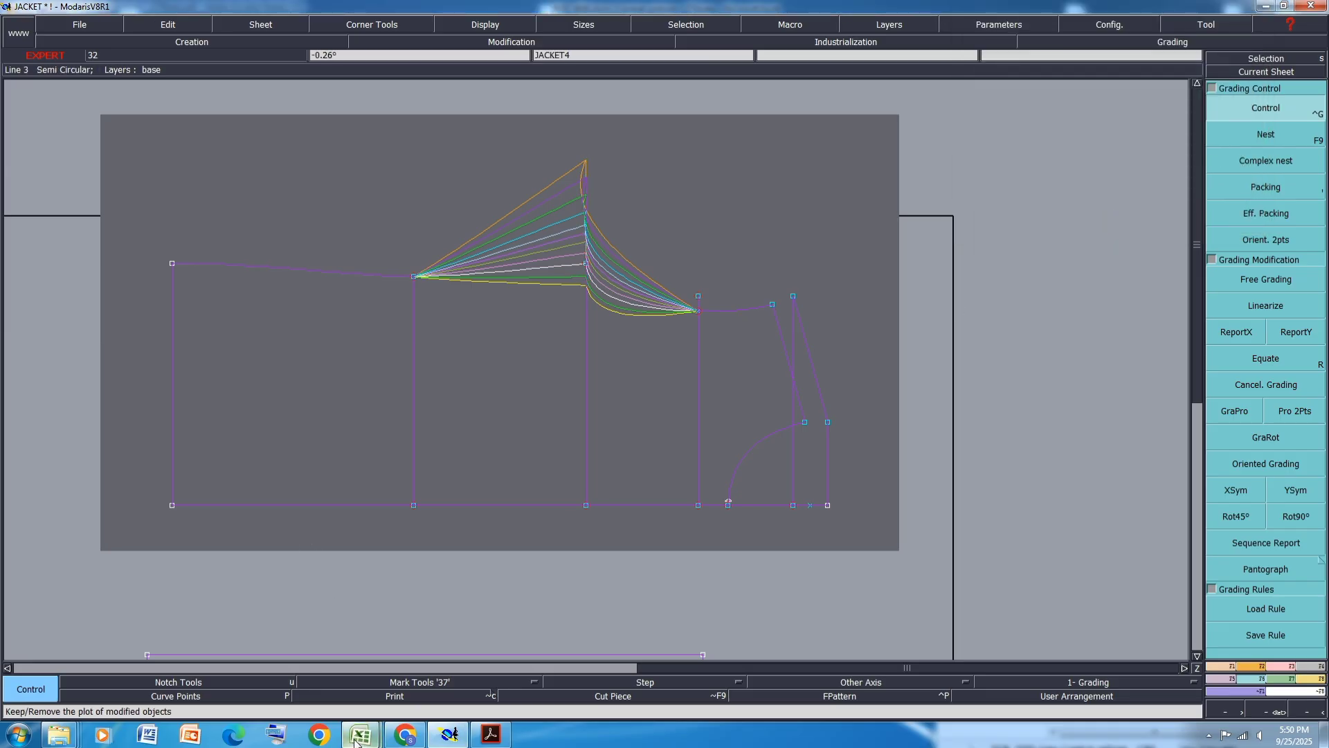
- Check the size chart, then copy the top point's vertical grading to the middle point of the back panel's top edge with ReportY
mouse_move(360, 734)
click(488, 654)
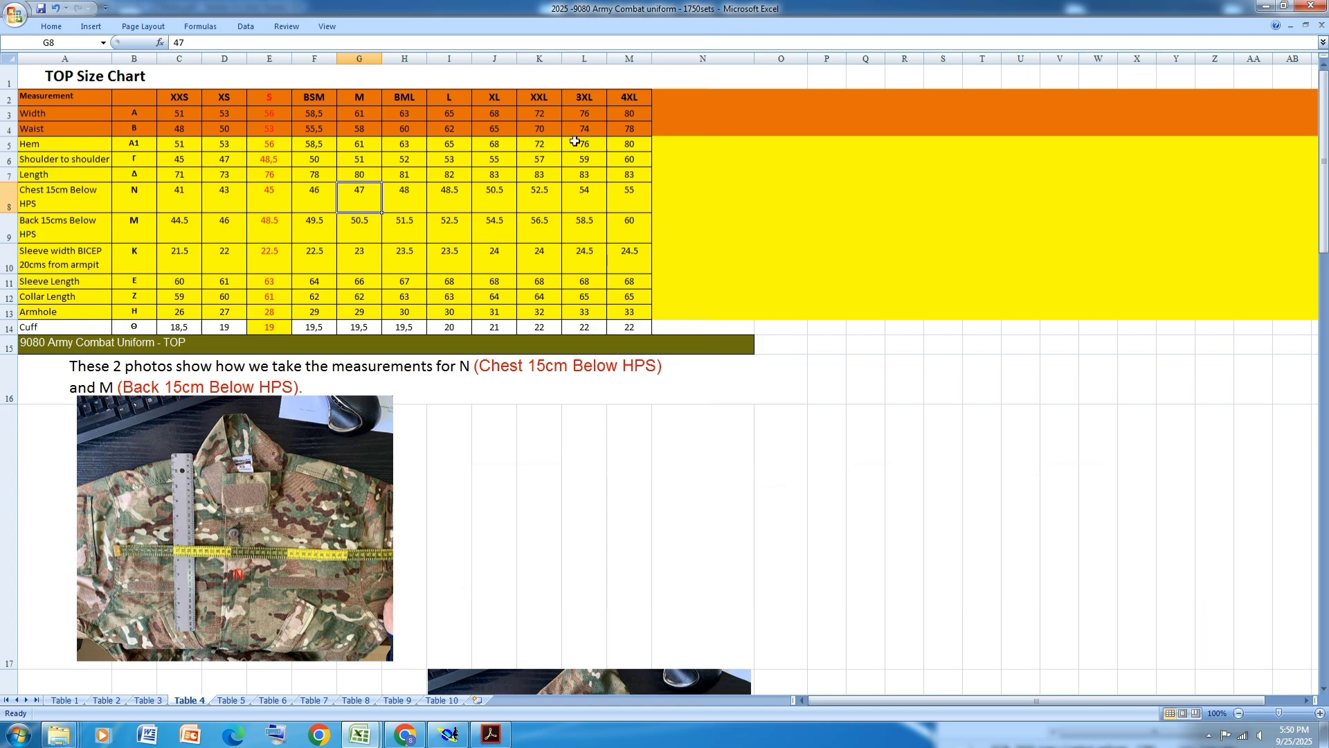
click(448, 734)
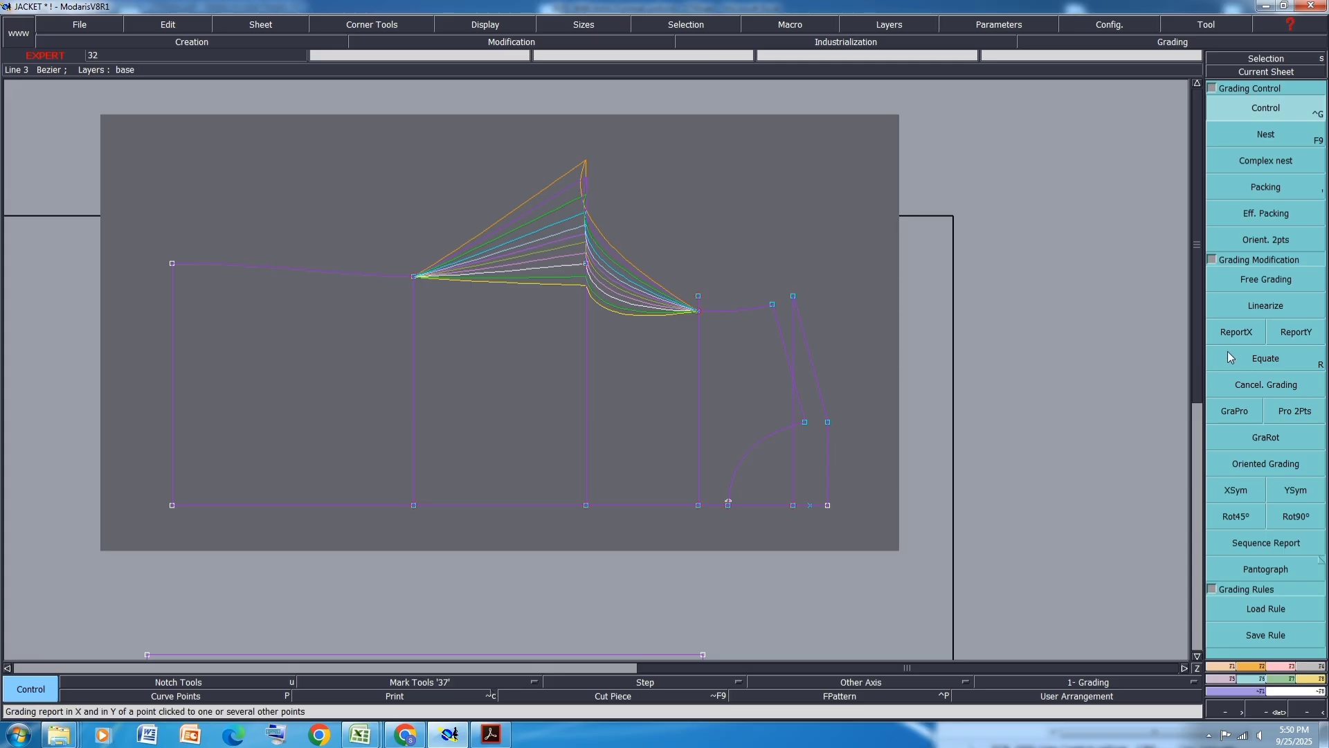
click(1296, 332)
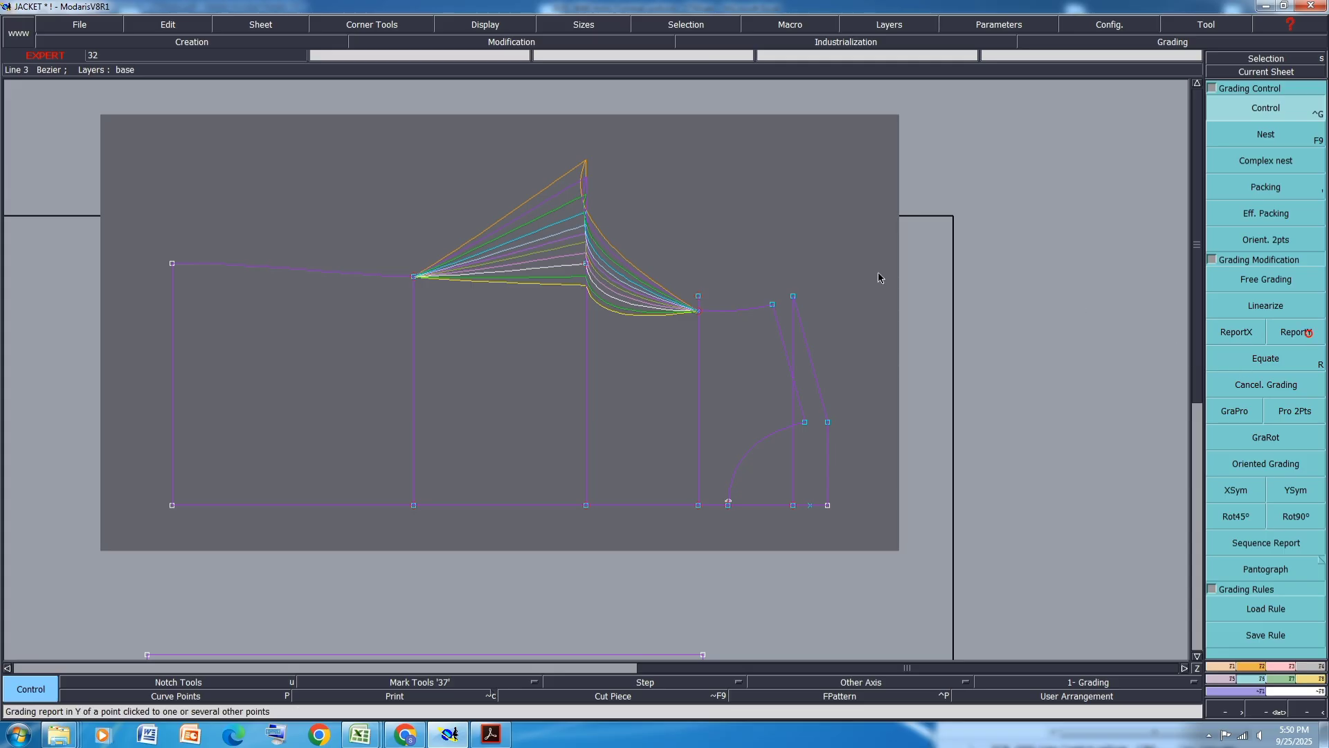
click(586, 264)
click(413, 276)
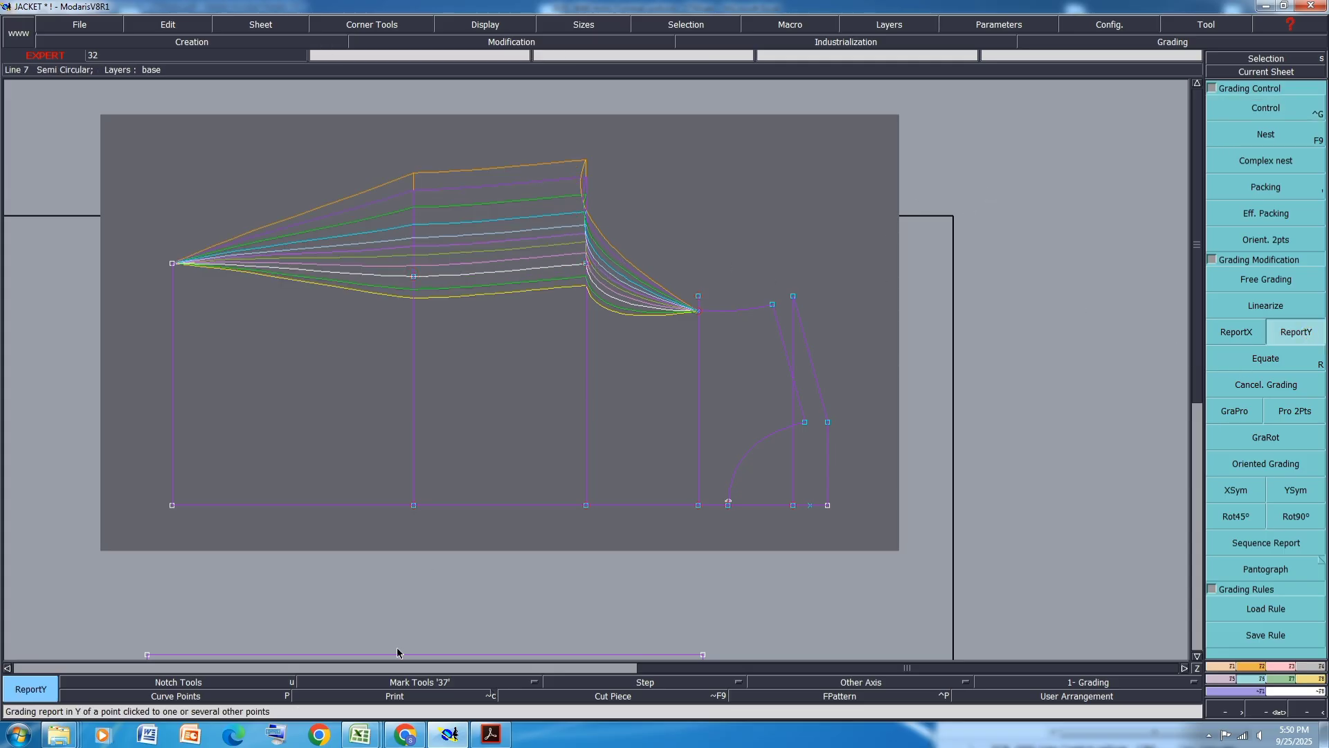
- Fill the size chart's Hem row with orange
mouse_move(448, 739)
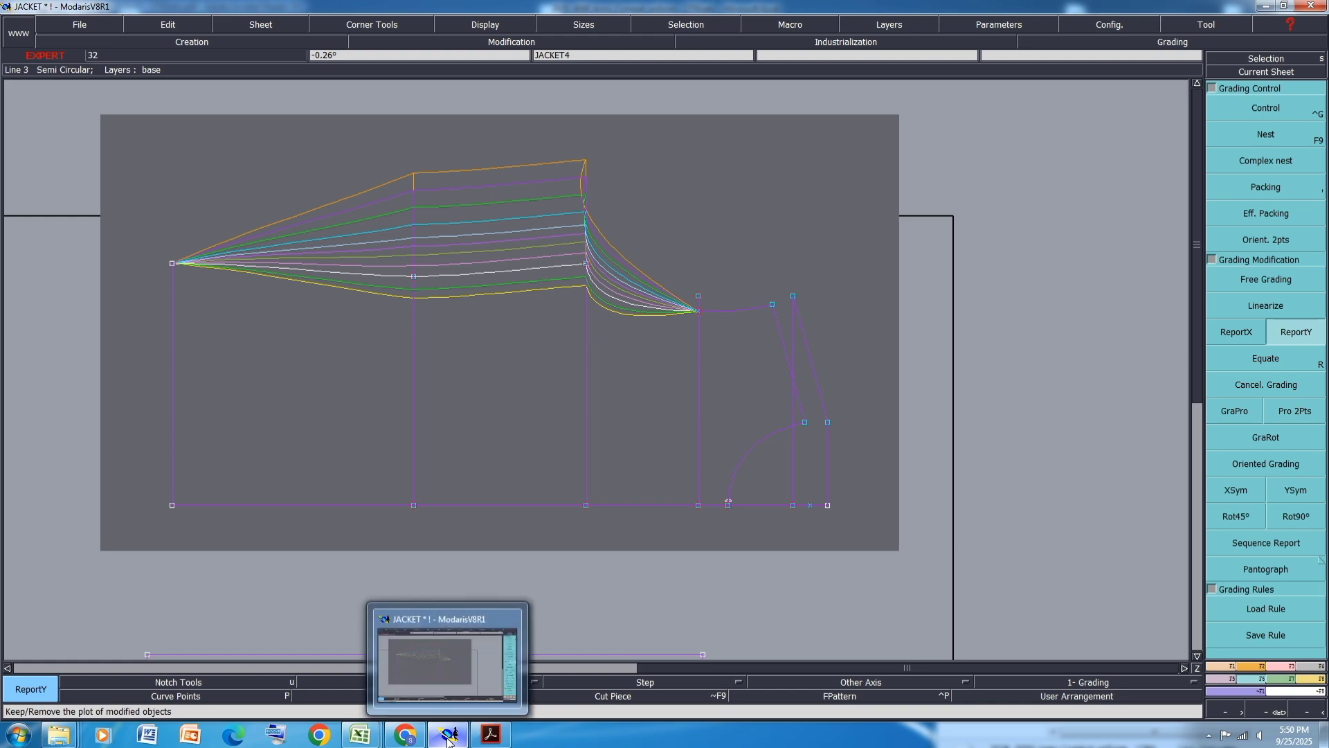
mouse_move(360, 734)
click(436, 658)
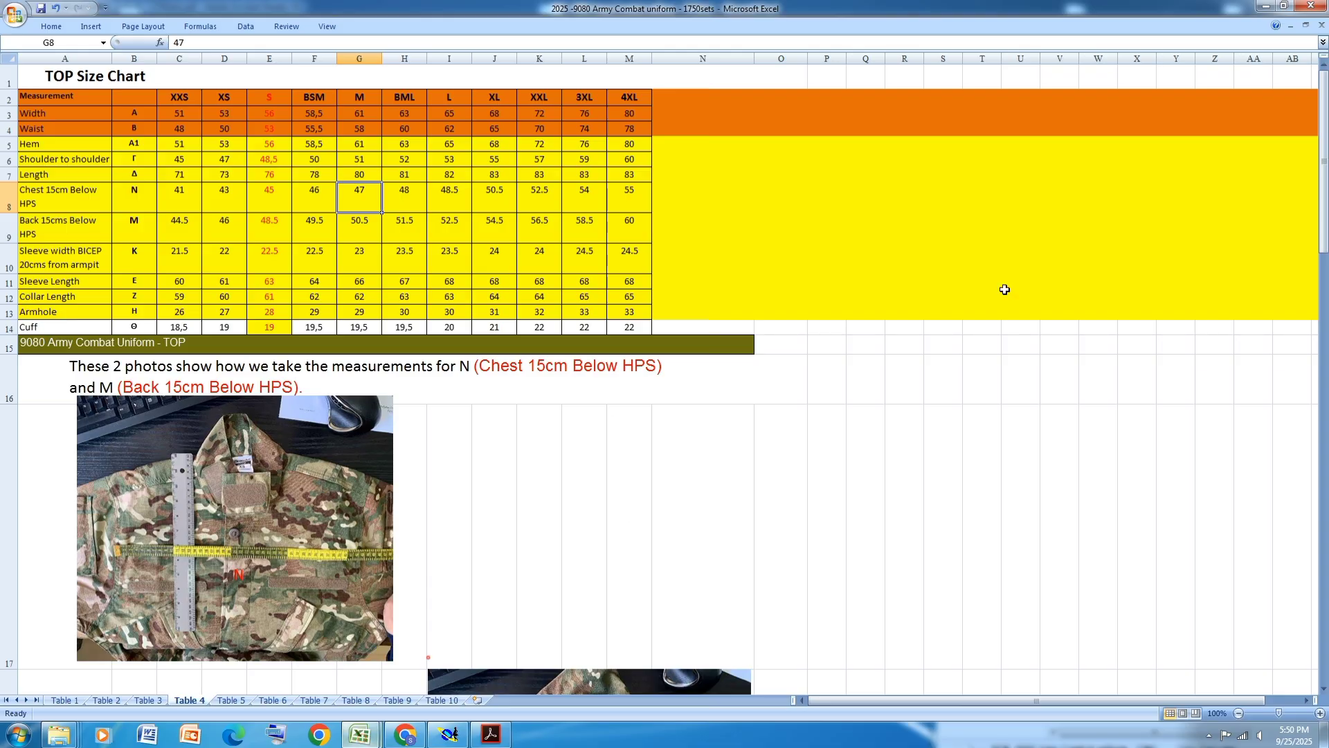
click(9, 144)
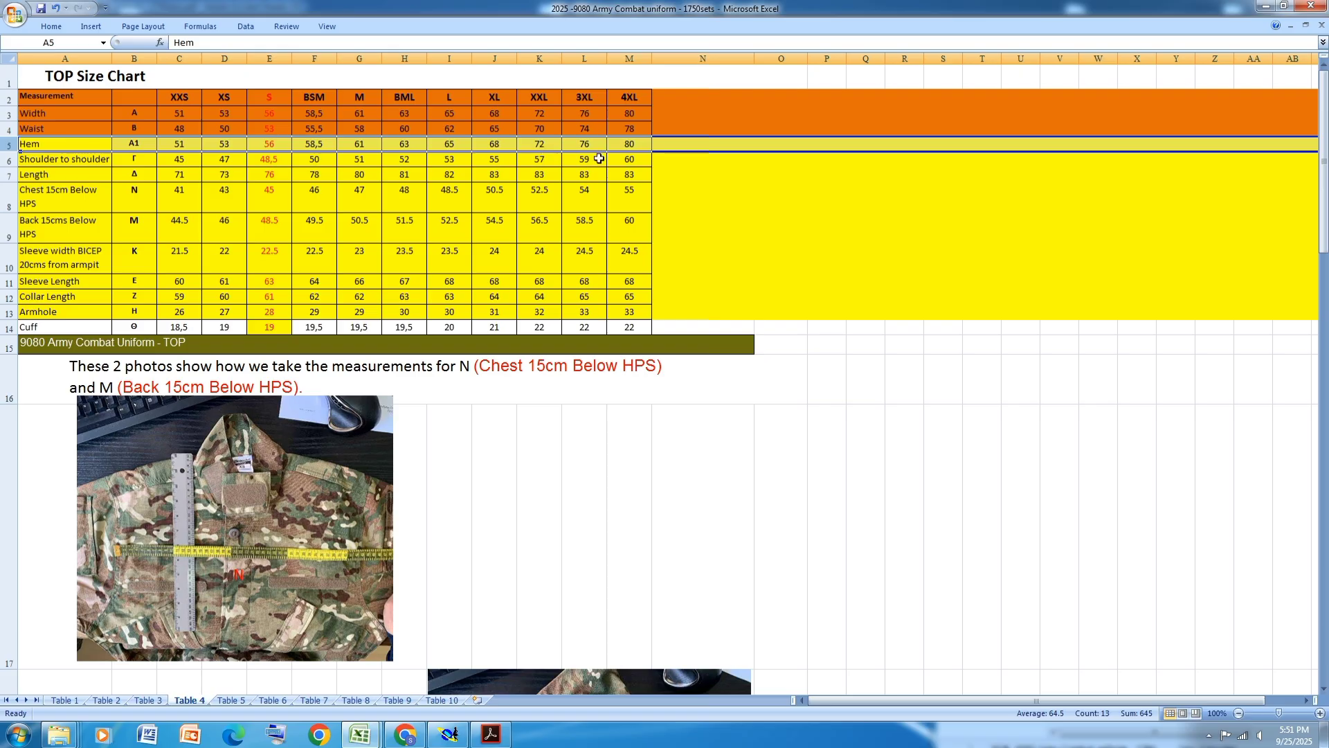
click(51, 26)
click(206, 74)
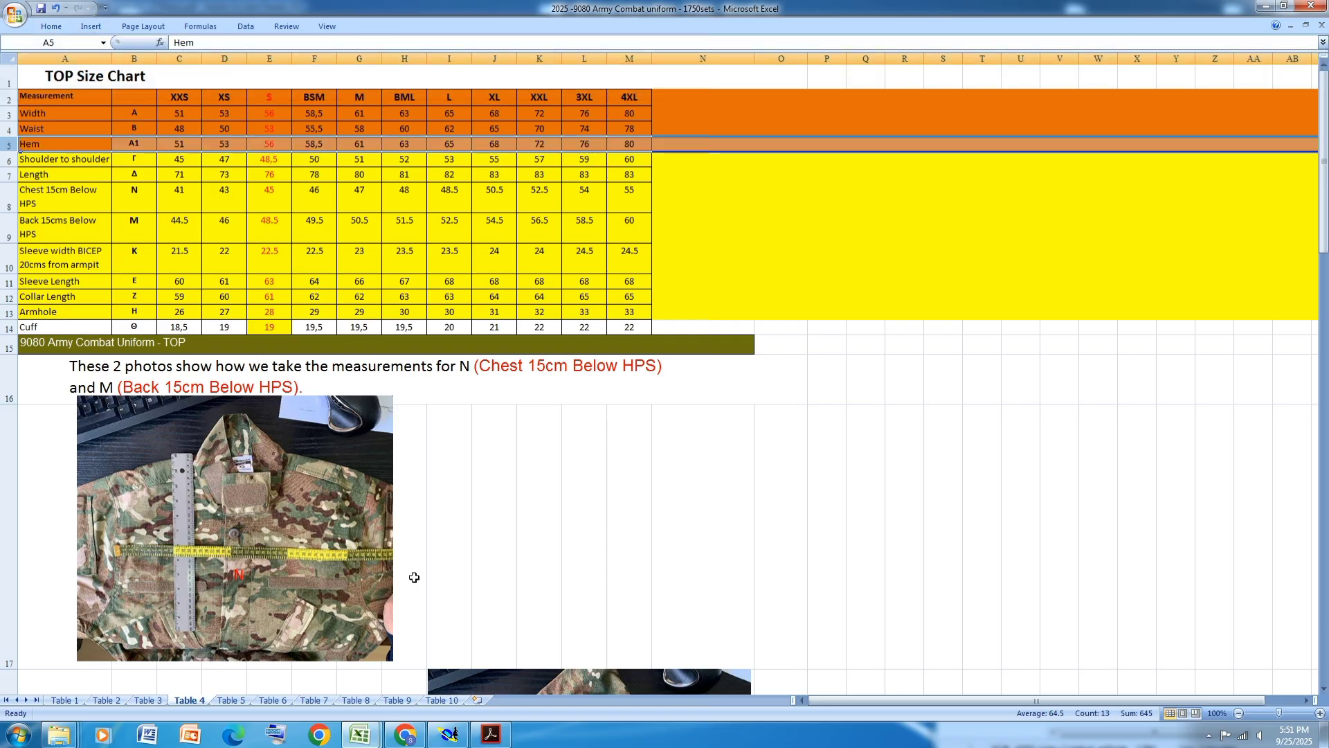
click(486, 483)
- Report the middle point's vertical grading to the back panel's top-left corner and save the model
click(448, 734)
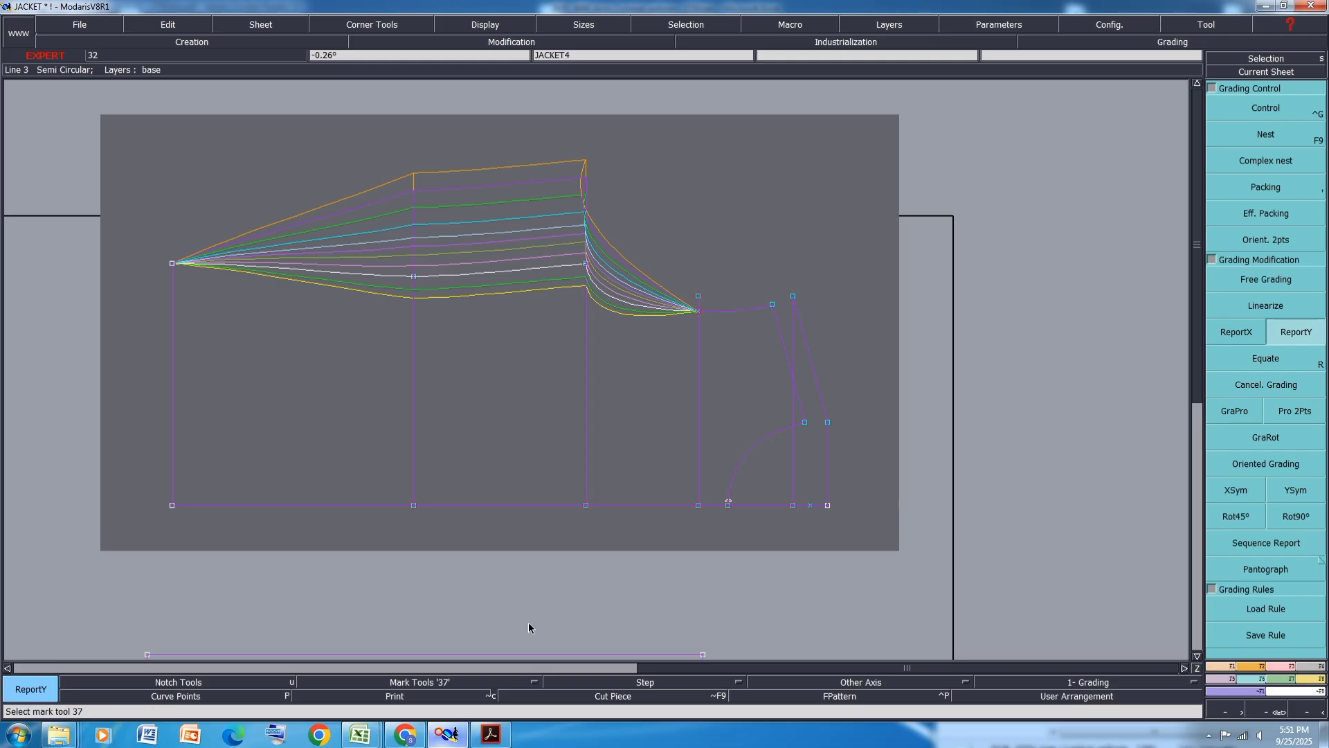
click(413, 276)
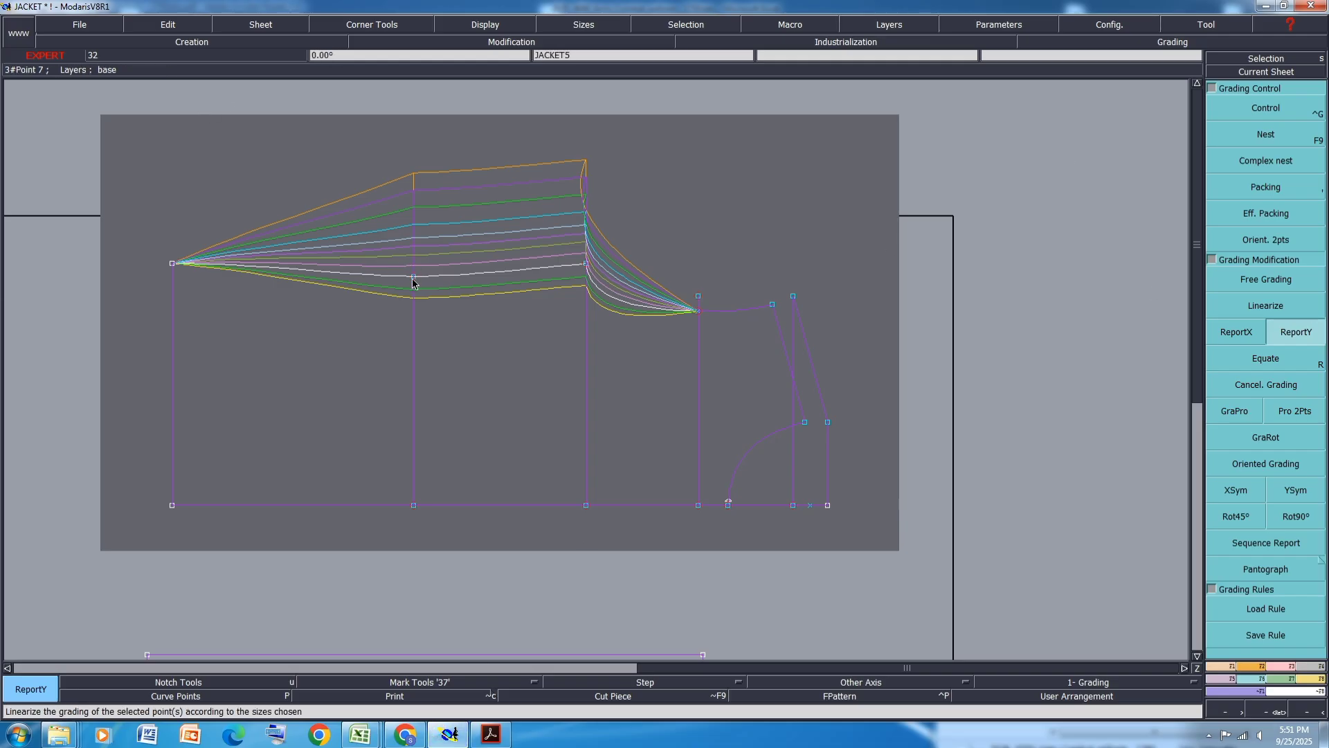
click(171, 264)
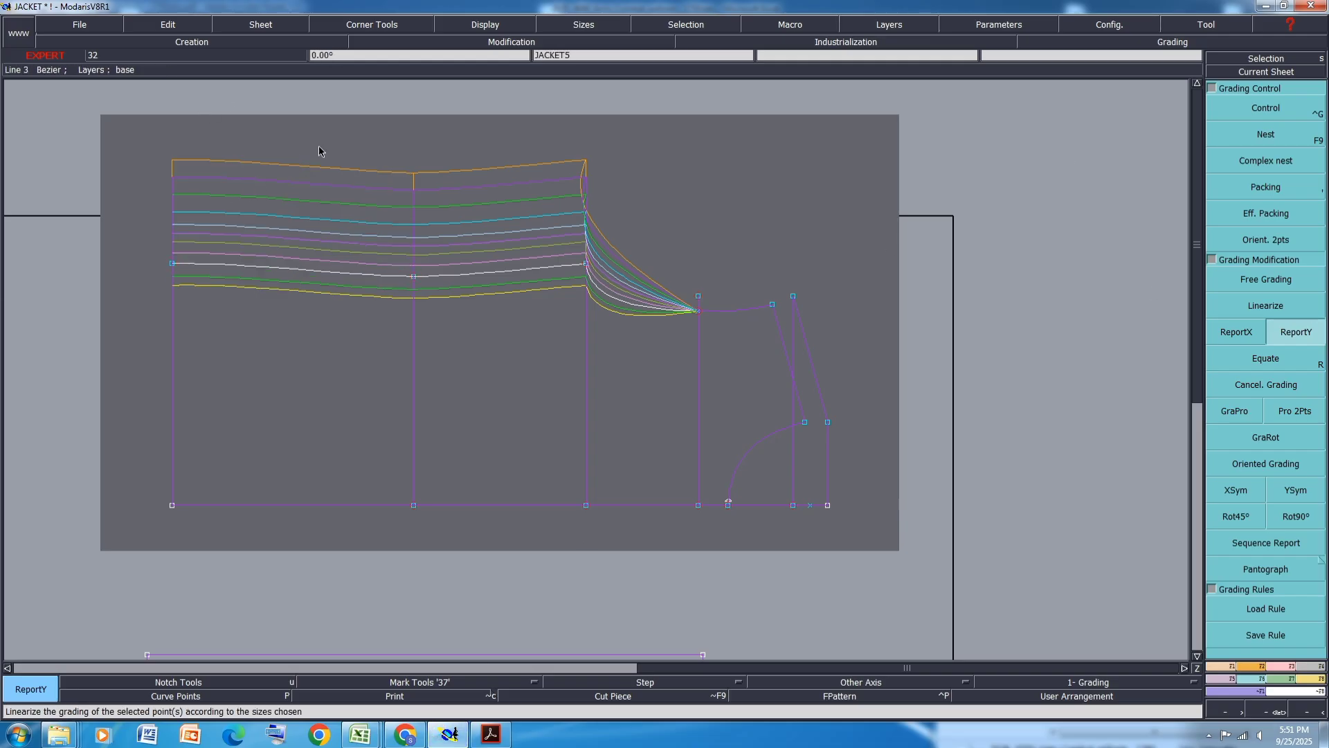
key(ctrl+s)
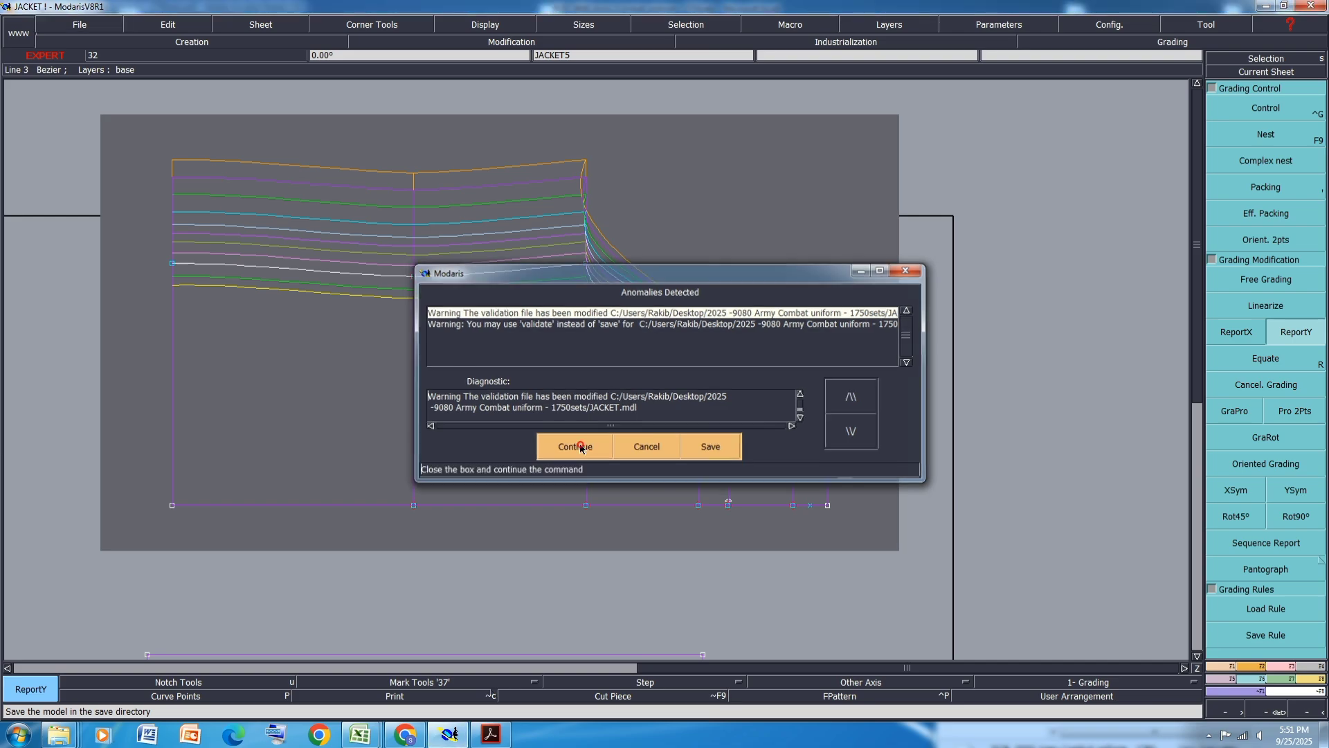
click(564, 441)
- Fill the size chart's Shoulder to shoulder row with orange and select its XXS value
mouse_move(360, 734)
click(429, 666)
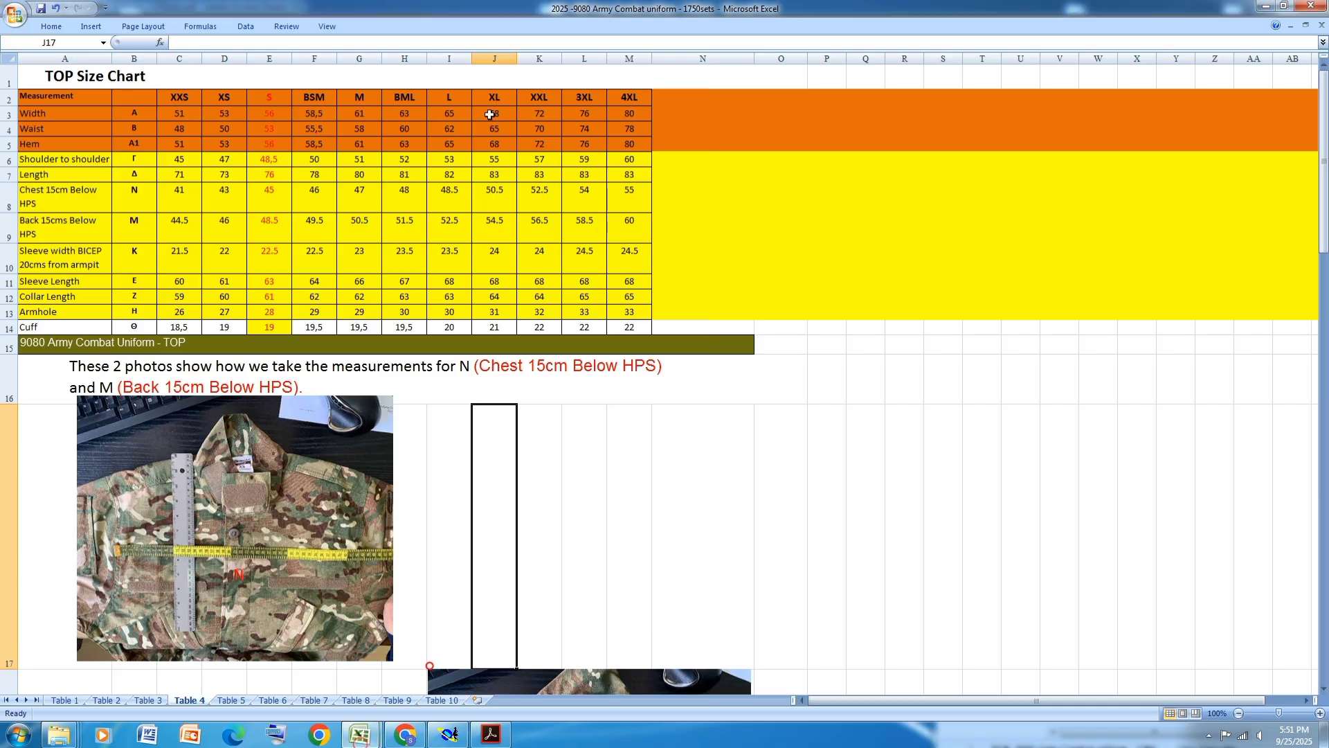
click(6, 160)
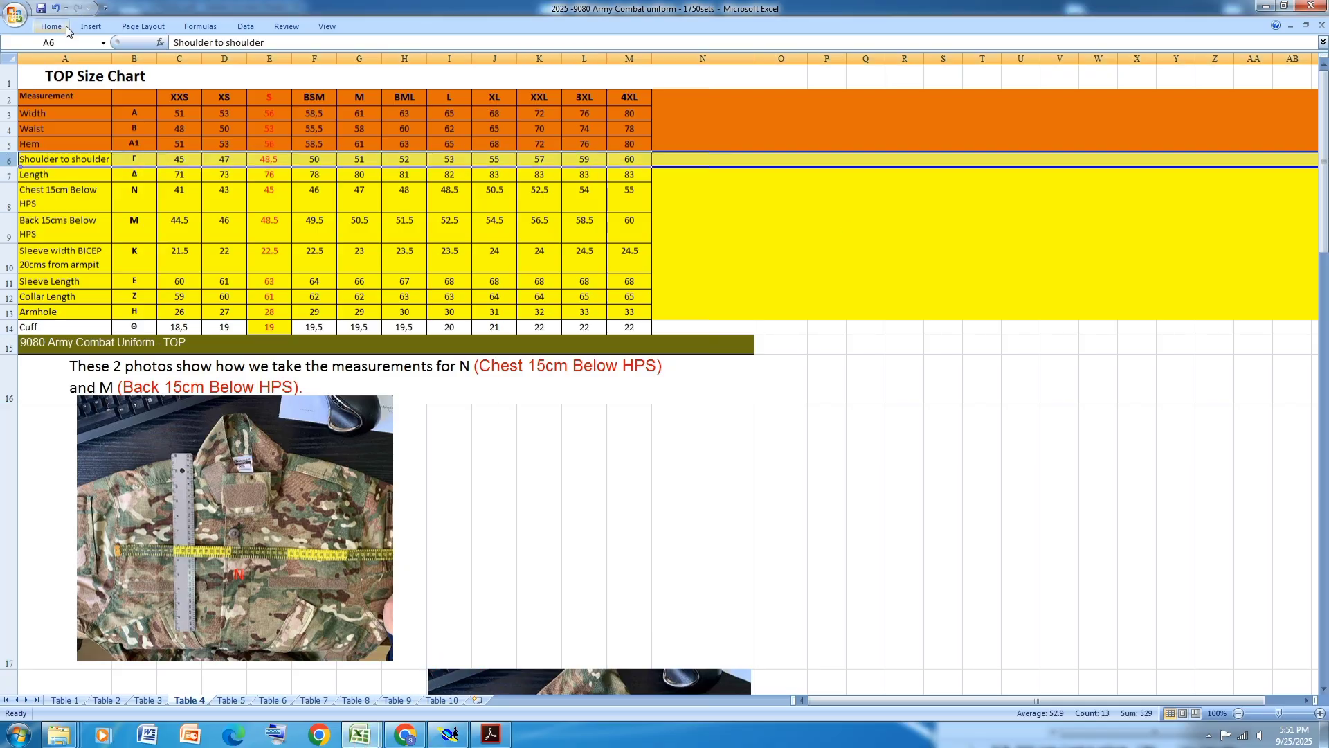
click(59, 26)
click(205, 70)
click(661, 471)
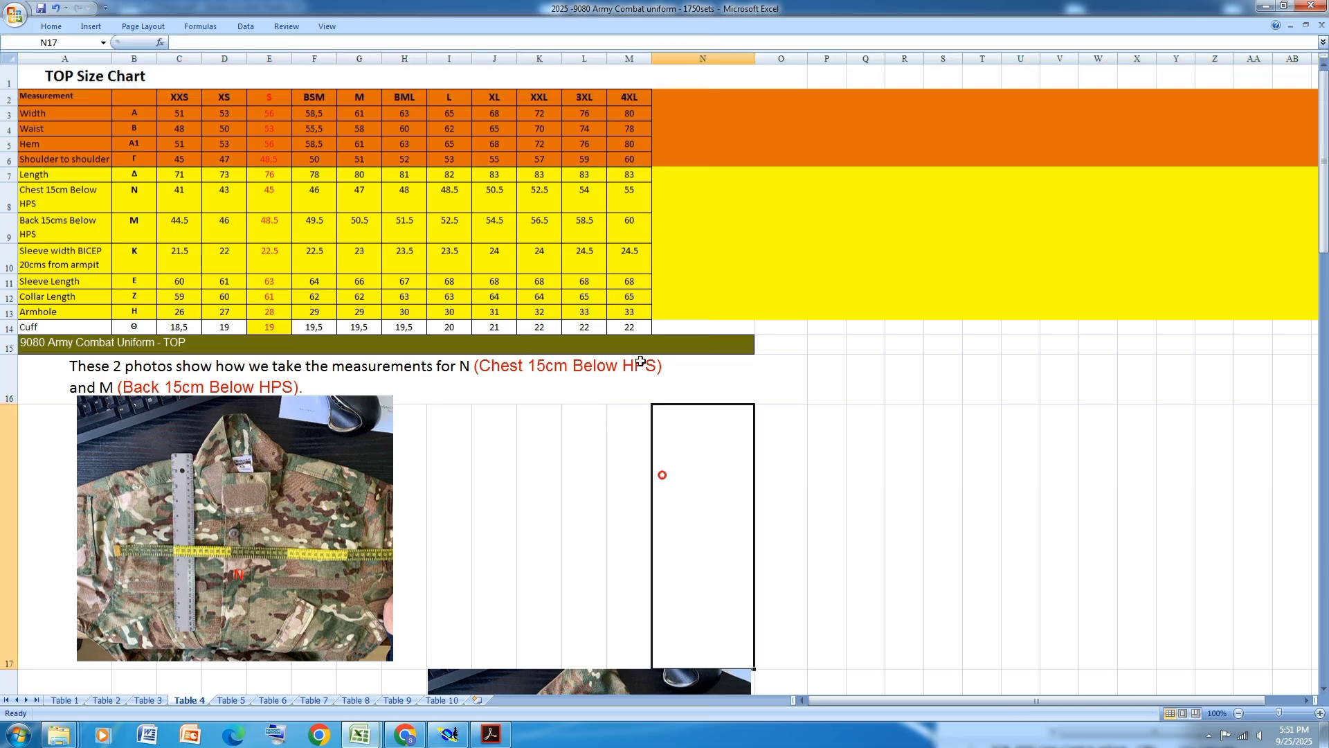
click(188, 163)
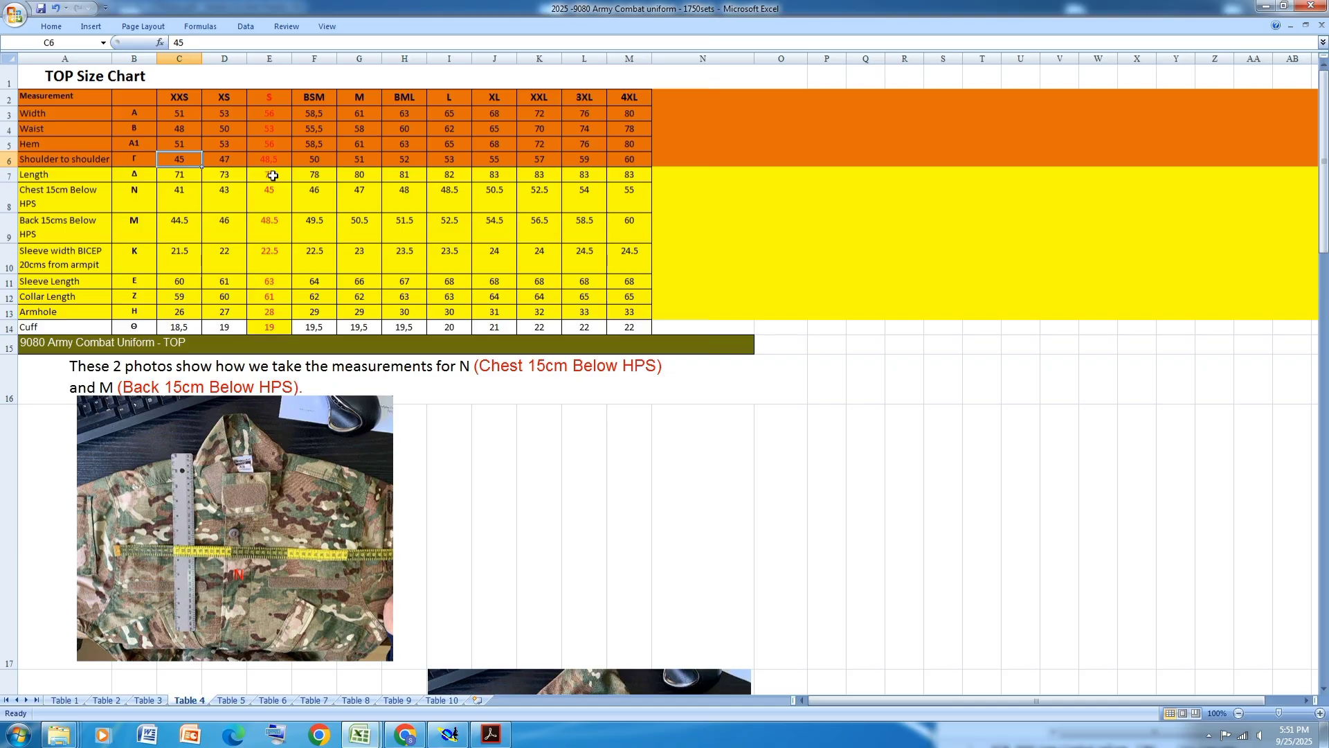
- Open grading control on the point right of the curved top edge and set vertical steps of 0.75 cm for XS and 1 cm for XXS
click(448, 734)
click(1267, 109)
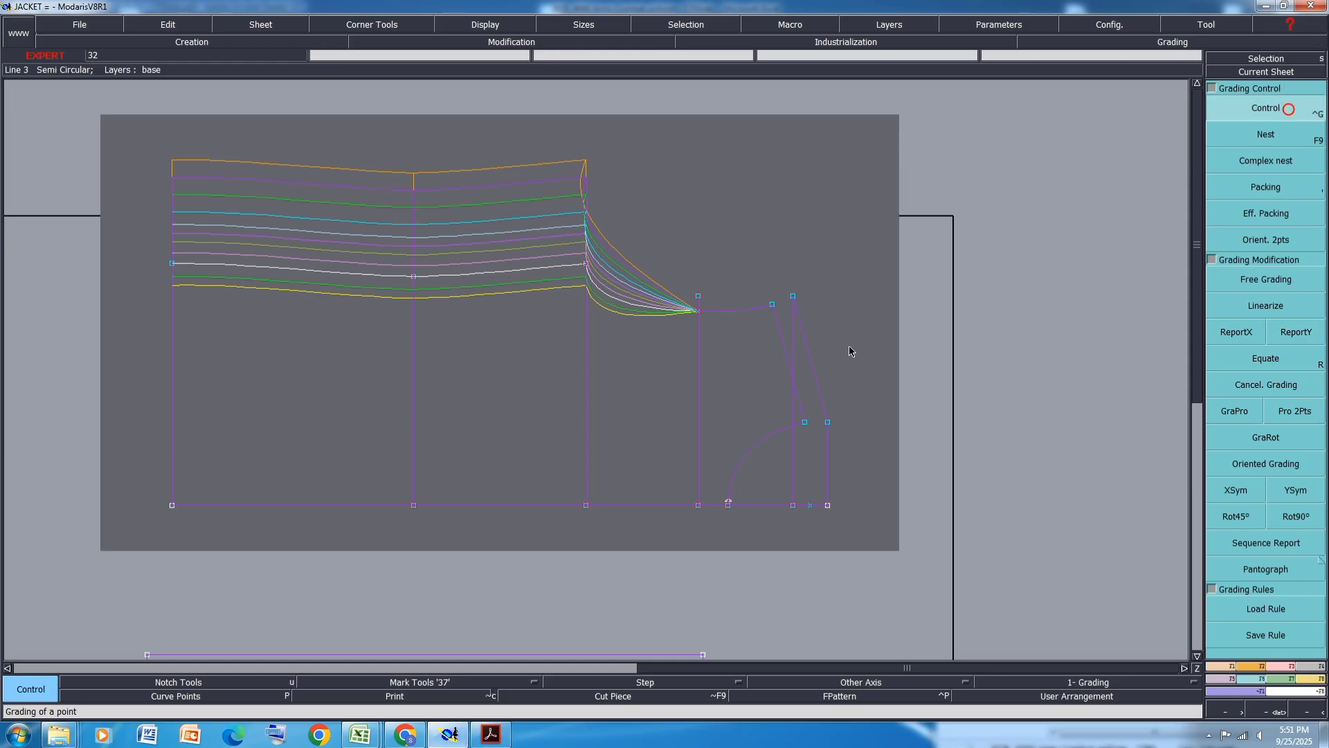
click(773, 305)
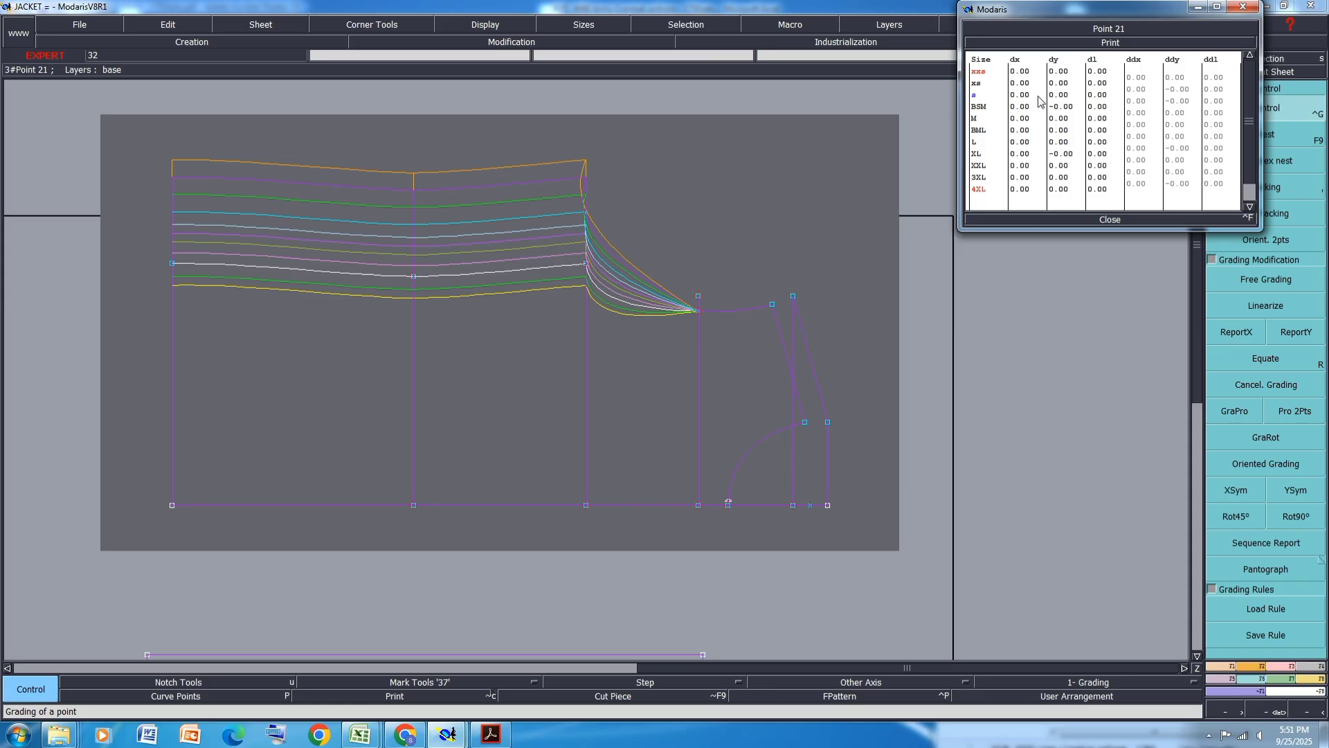
click(1183, 94)
text(.75)
key(Return)
click(1178, 80)
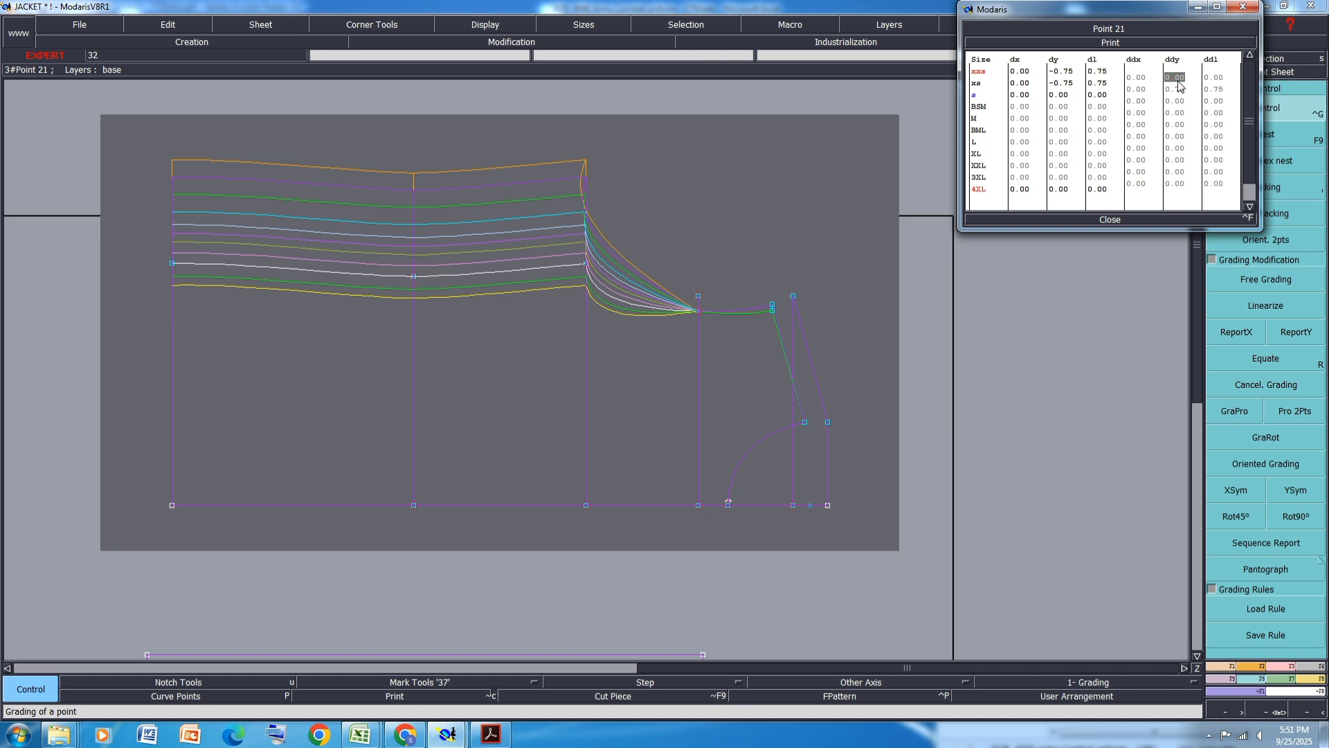
text(1)
key(Return)
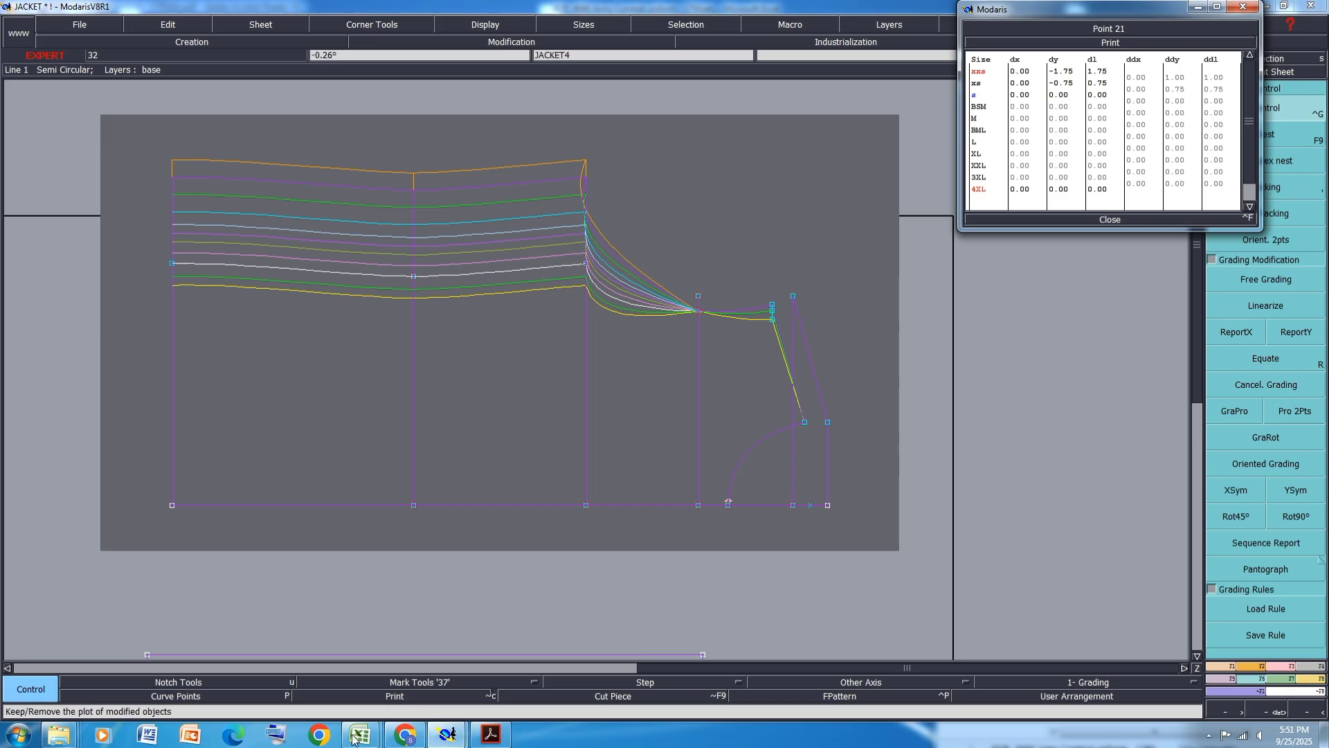
- Check the size chart, then set the BSM vertical grading step of the selected point to 0.75 cm
mouse_move(360, 733)
click(450, 650)
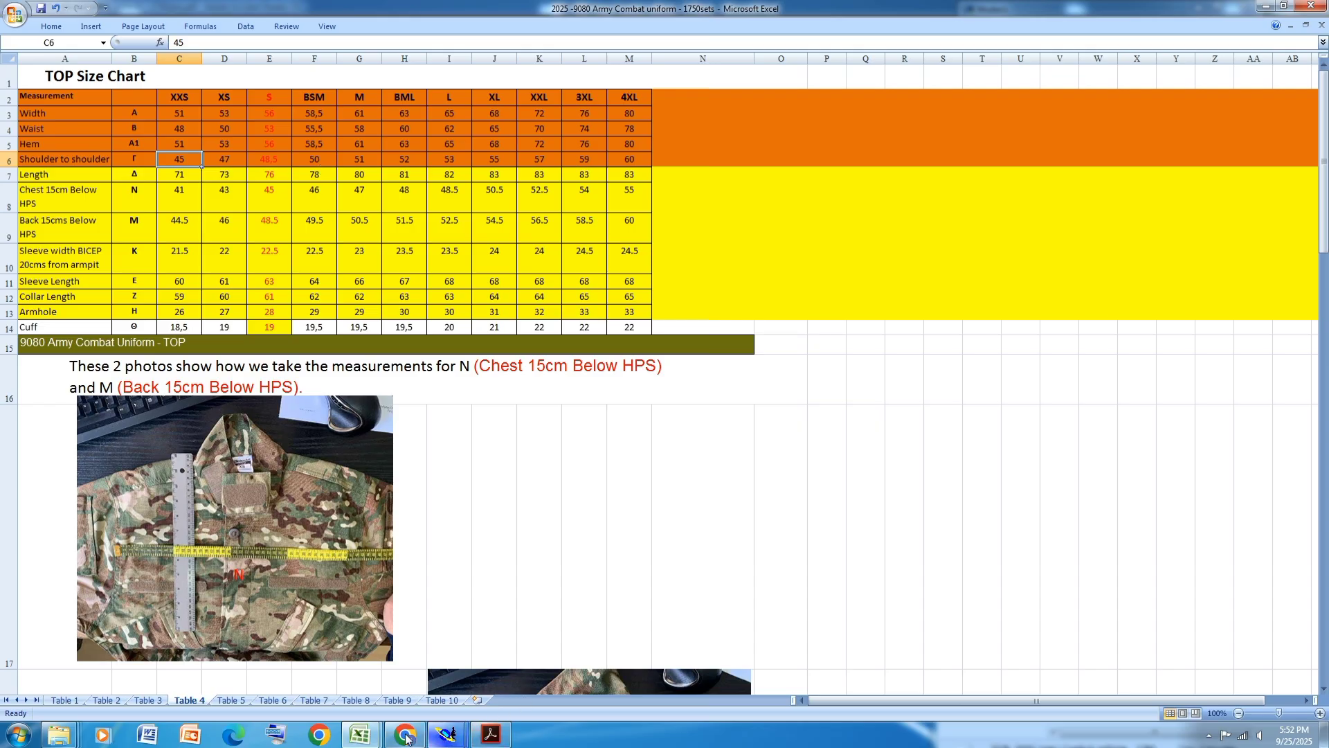
click(442, 736)
click(511, 684)
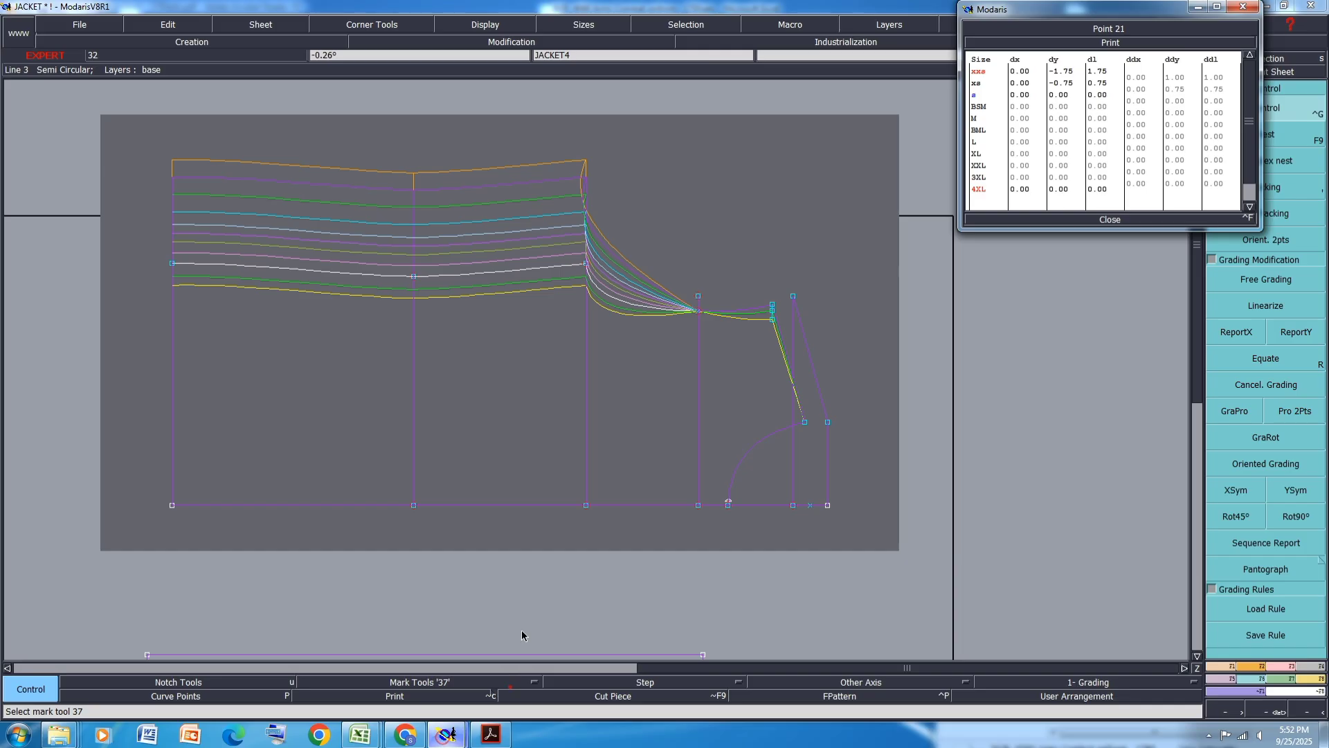
click(1185, 104)
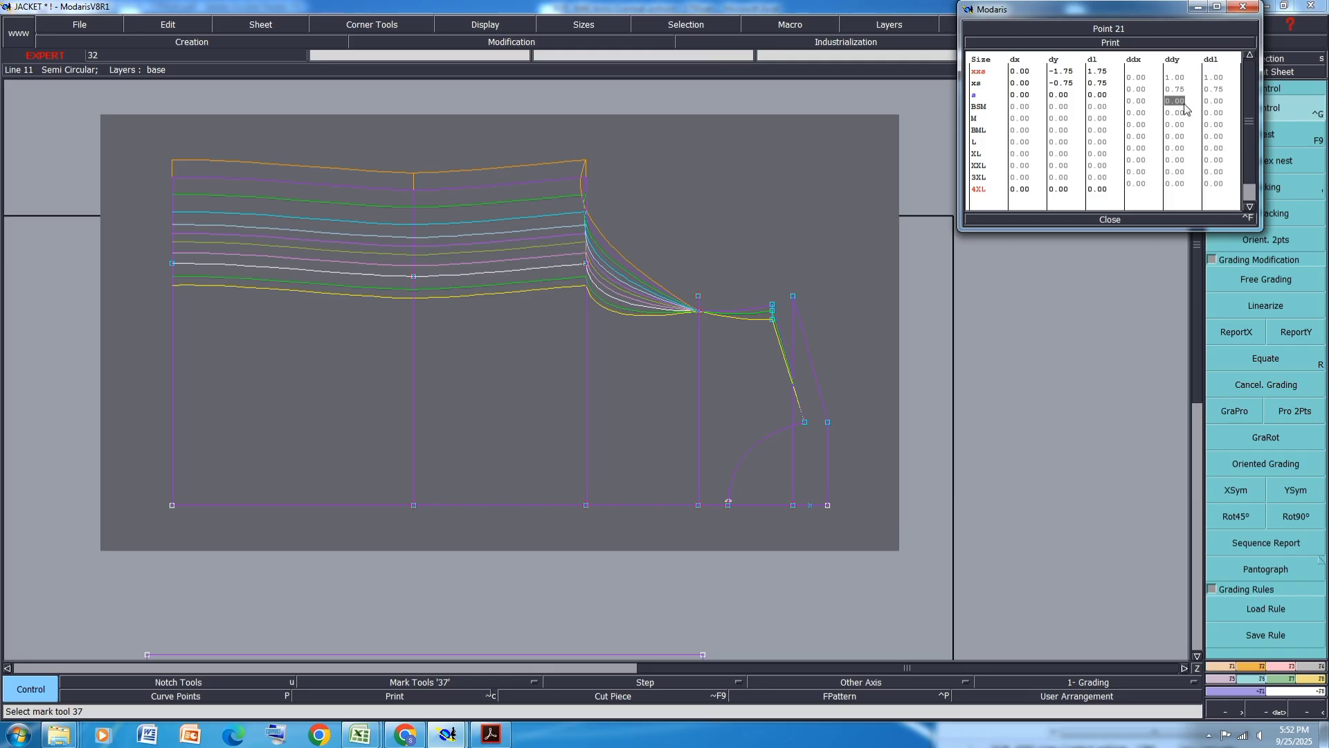
text(0.75)
key(Return)
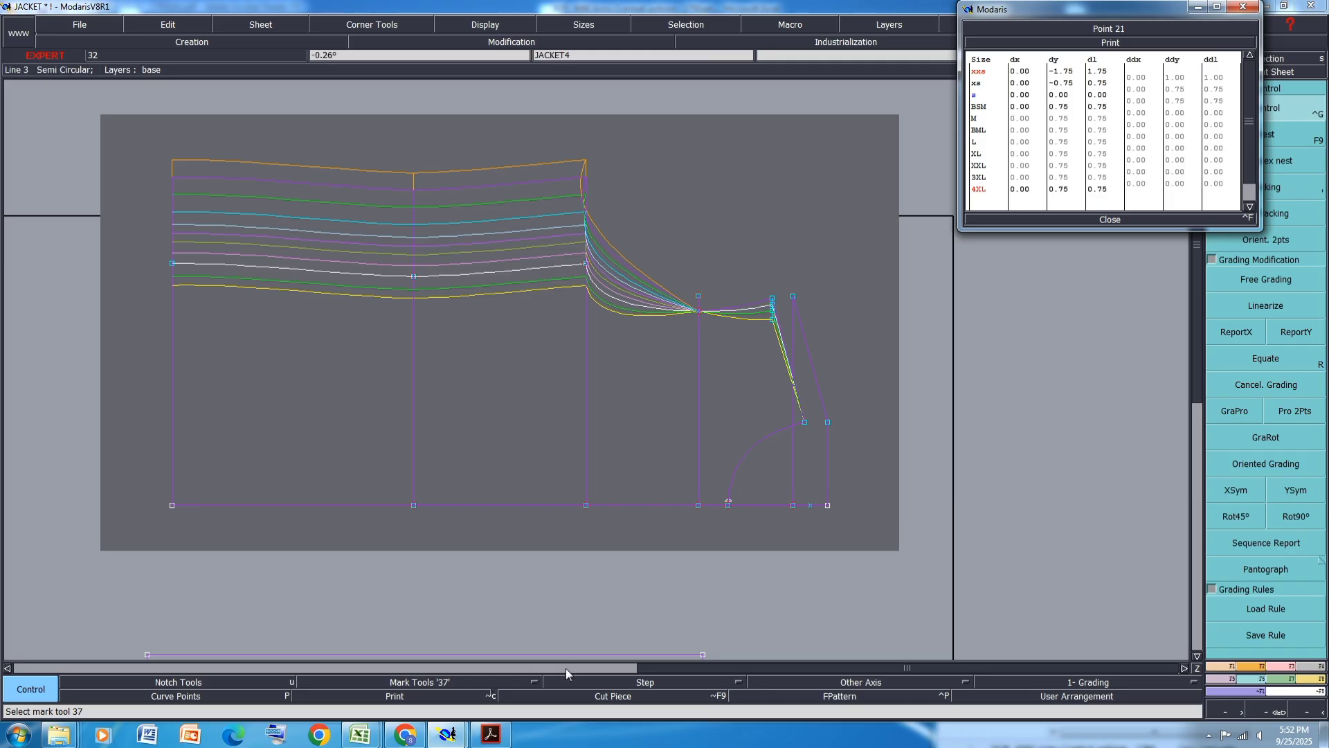
- Check the size chart, then set vertical grading steps of 0.5 cm for sizes M through L
mouse_move(364, 735)
click(450, 673)
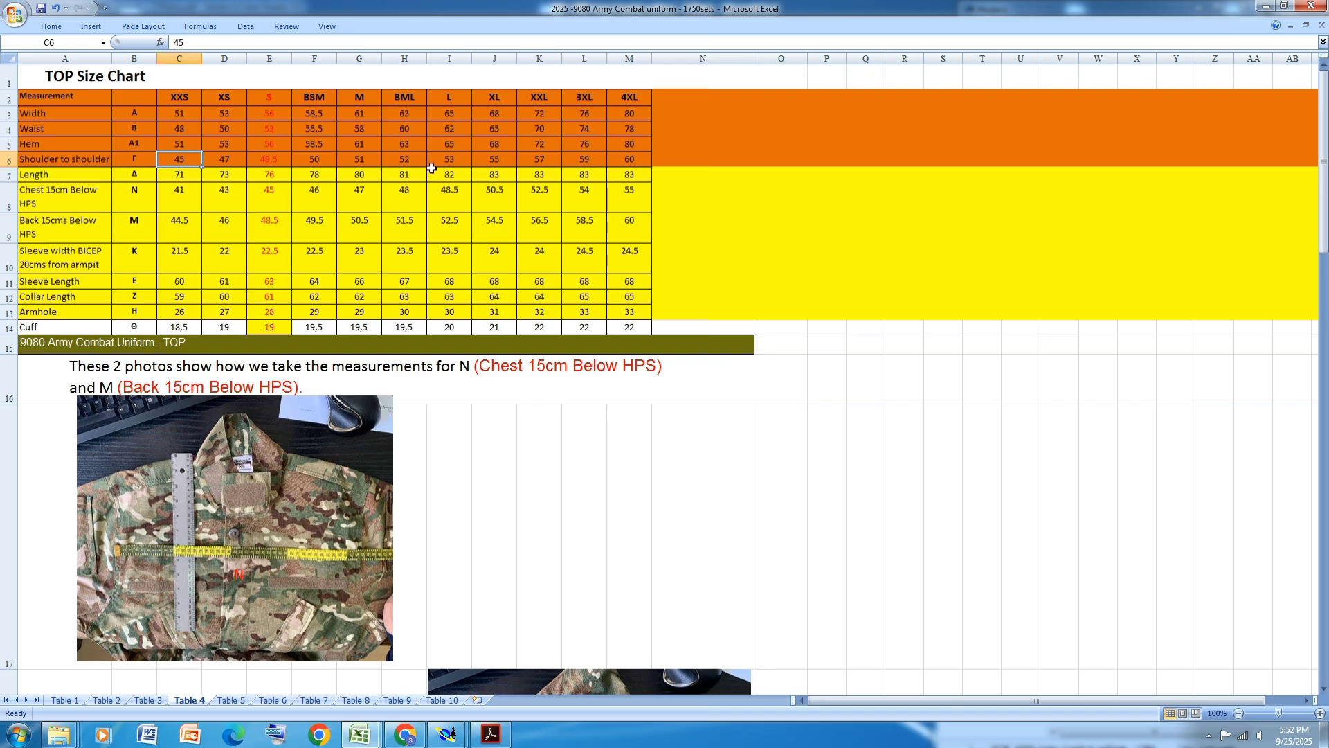
mouse_move(447, 734)
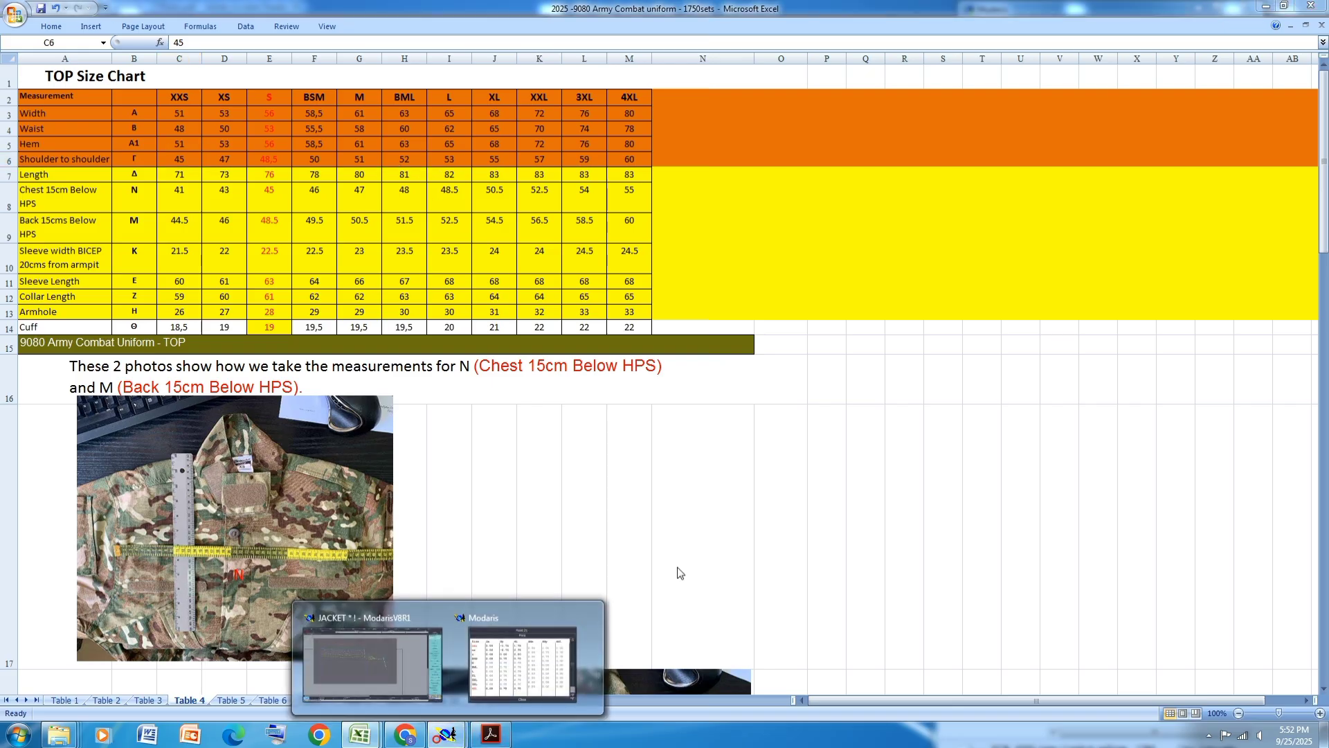
click(493, 687)
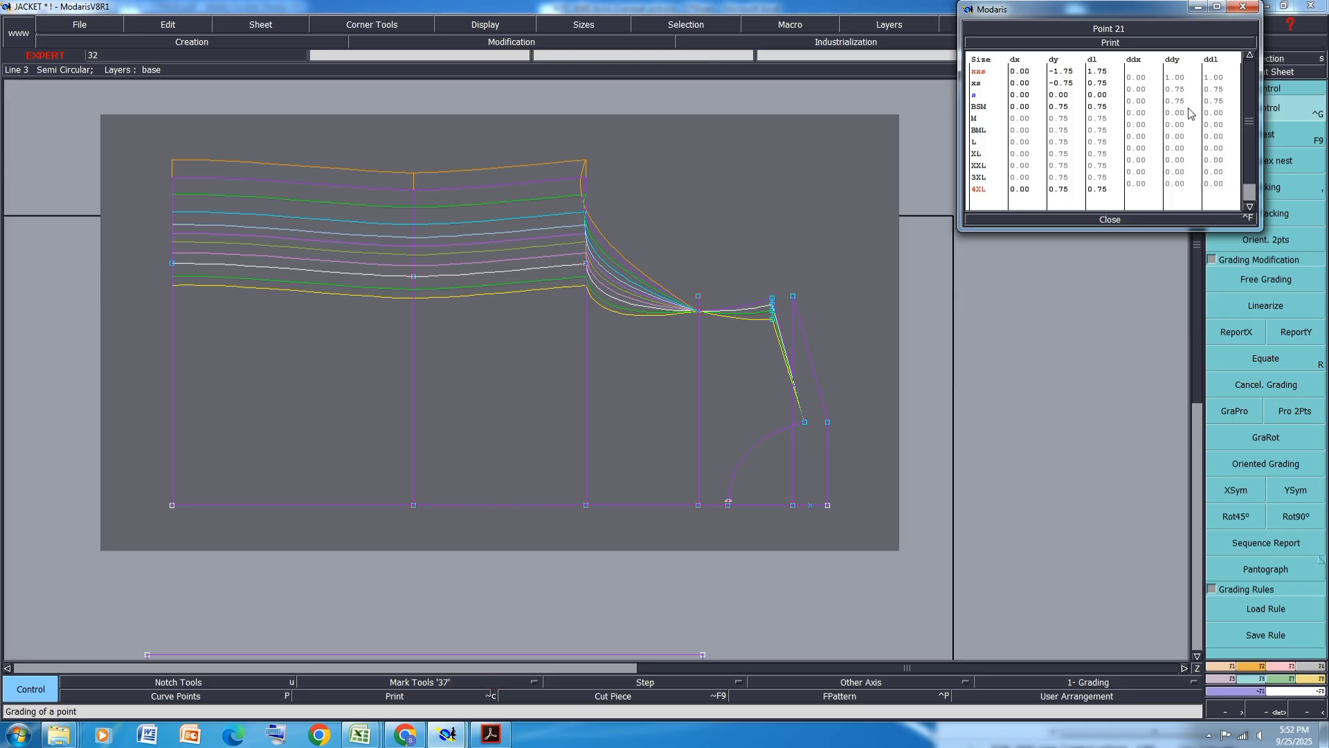
drag(1178, 113, 1179, 136)
text(.5)
key(Return)
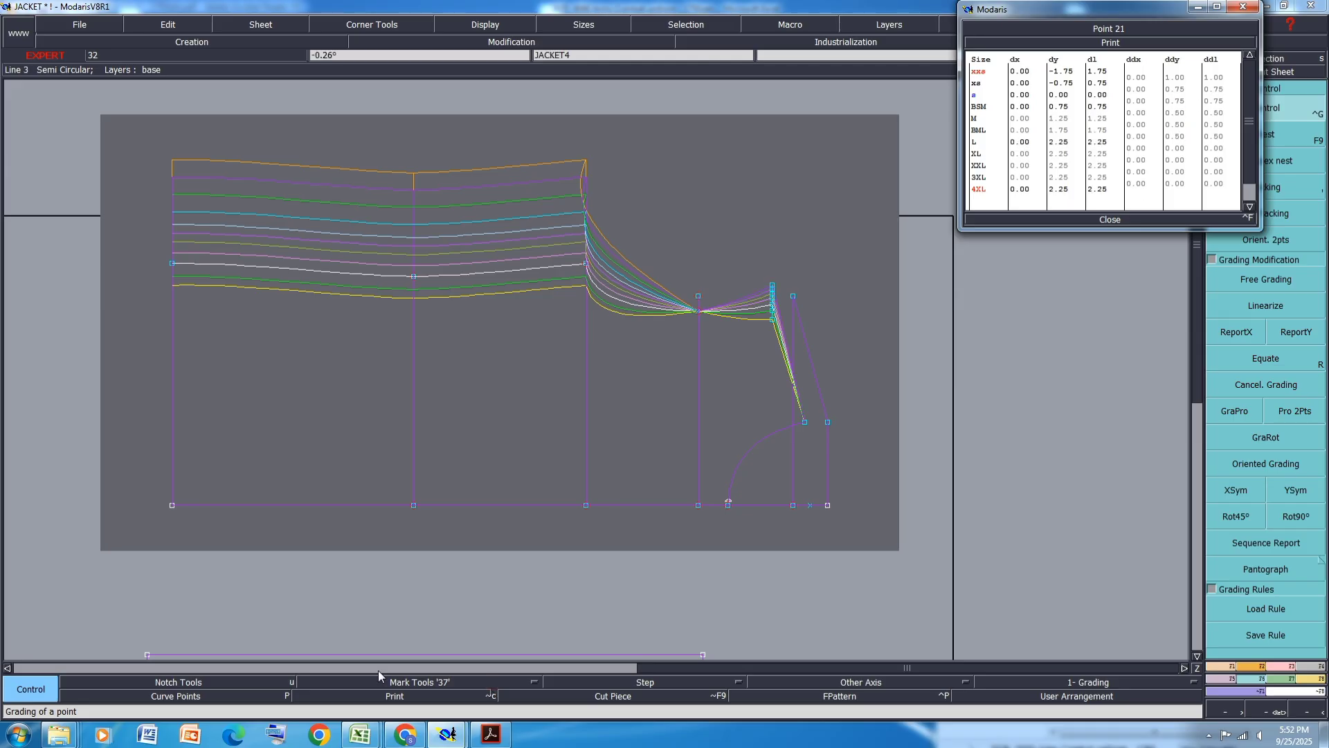
- Set vertical grading steps of 1 cm for XL through 3XL and 0.5 cm for 4XL, then close grading control
mouse_move(360, 734)
click(399, 690)
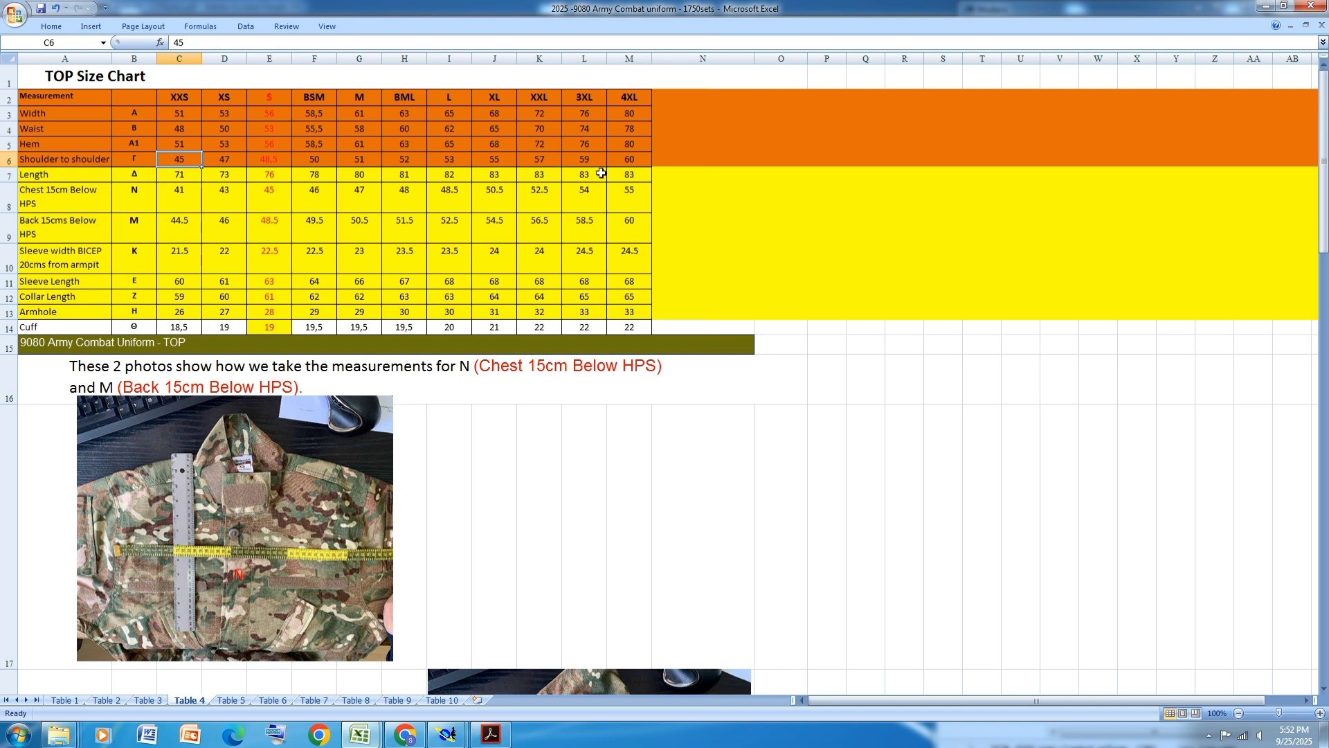
mouse_move(447, 734)
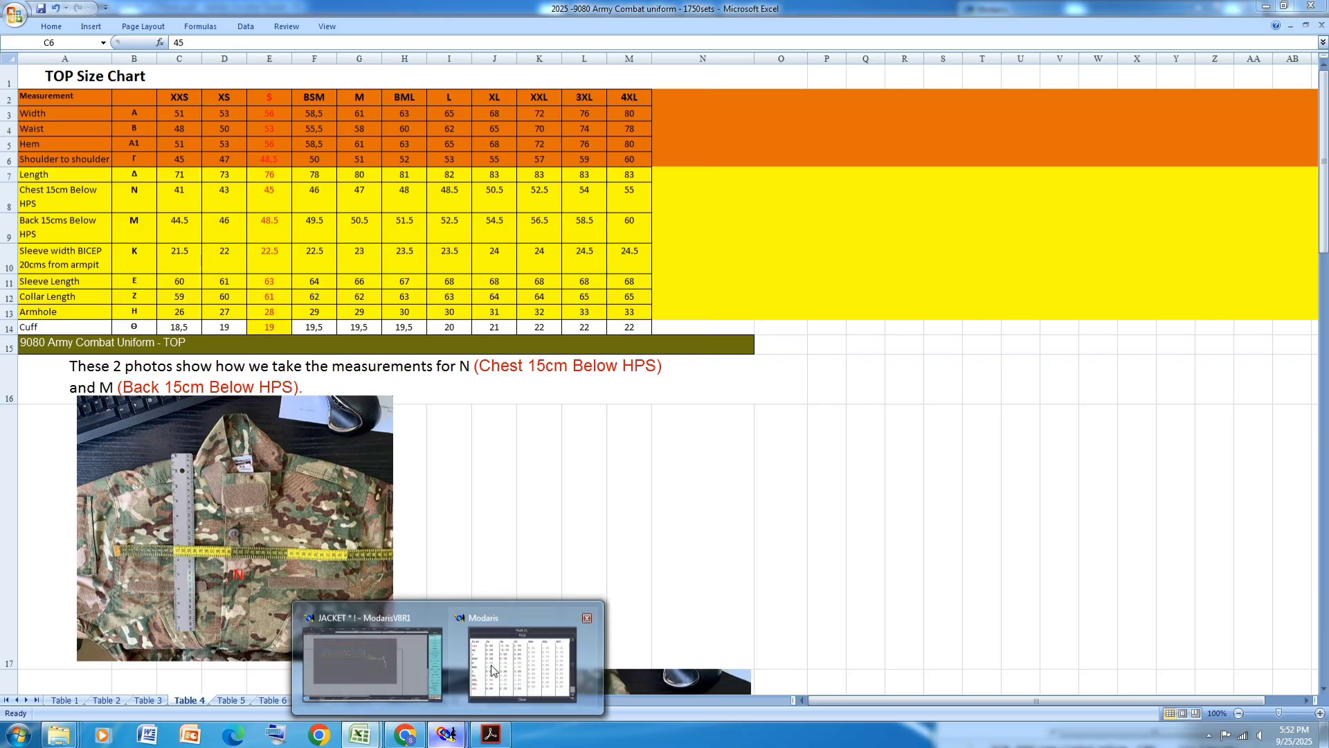
click(492, 669)
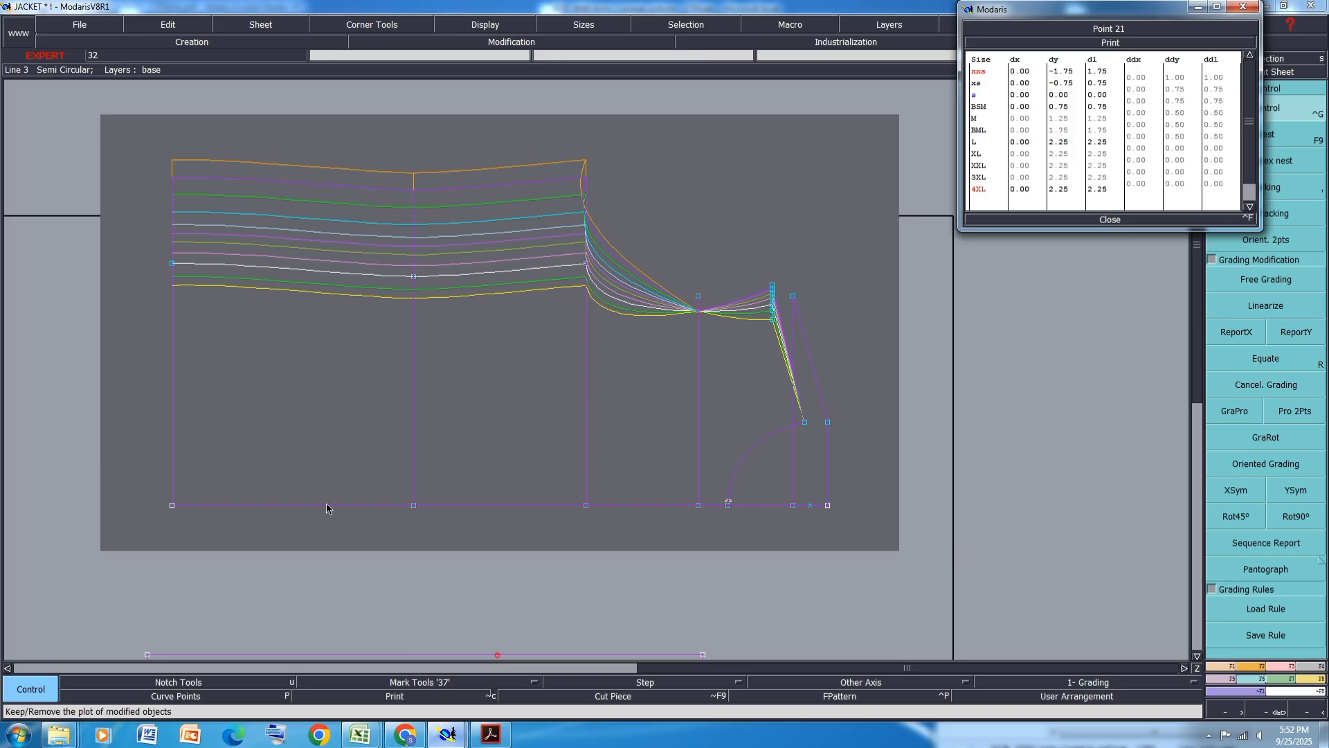
click(1180, 186)
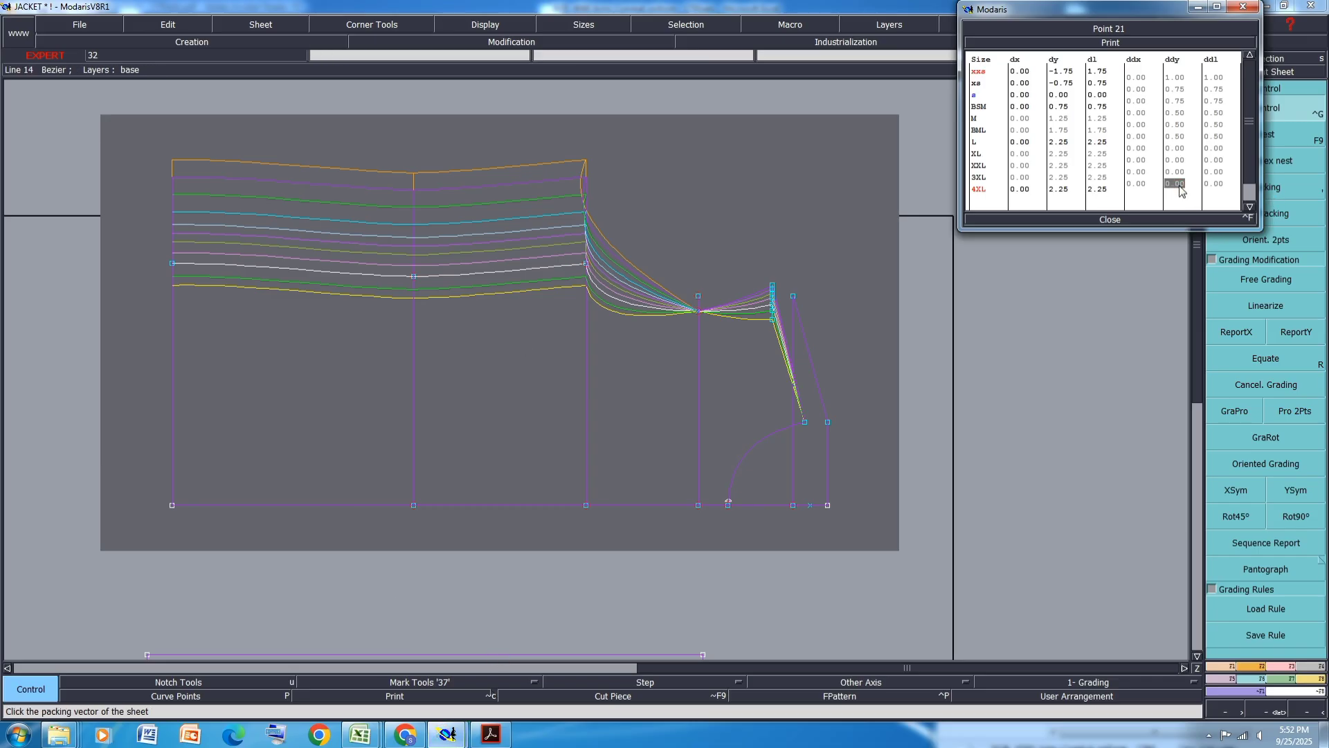
text(.5)
key(Return)
drag(1177, 171, 1181, 149)
text(1)
key(Return)
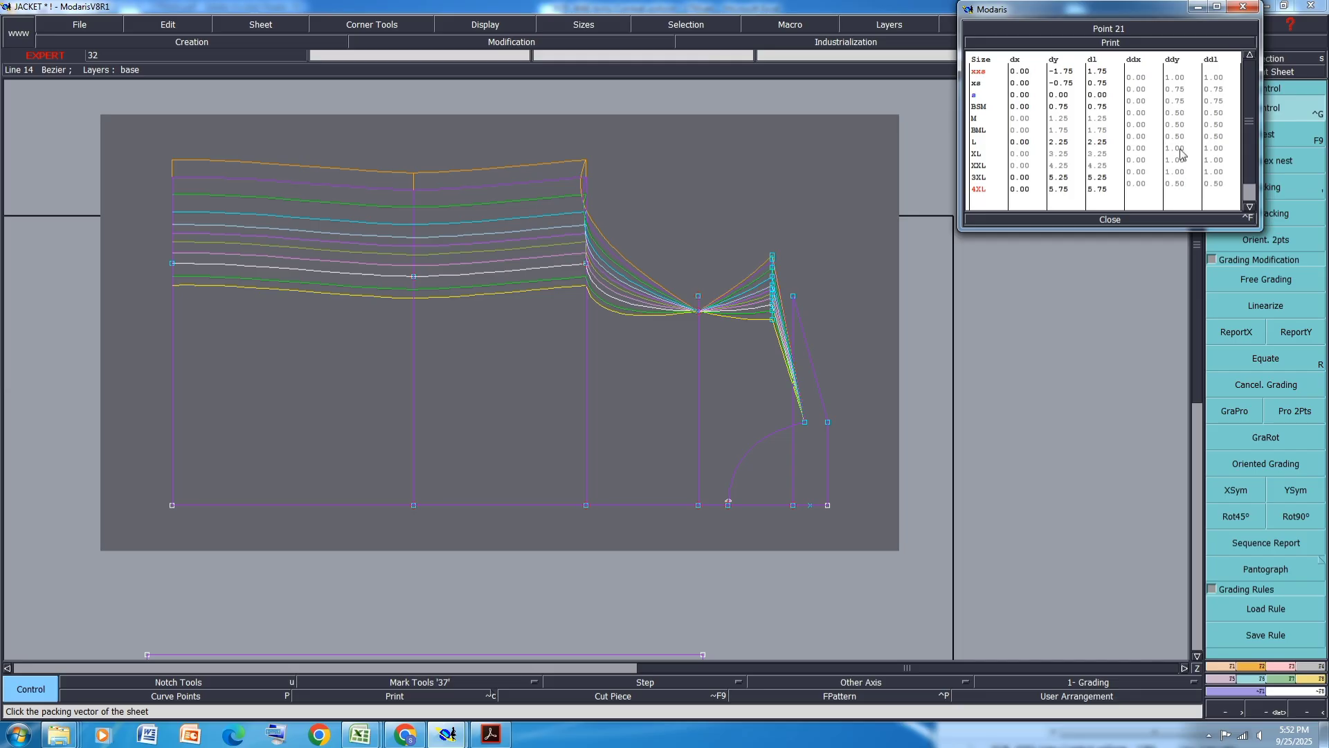
click(1112, 222)
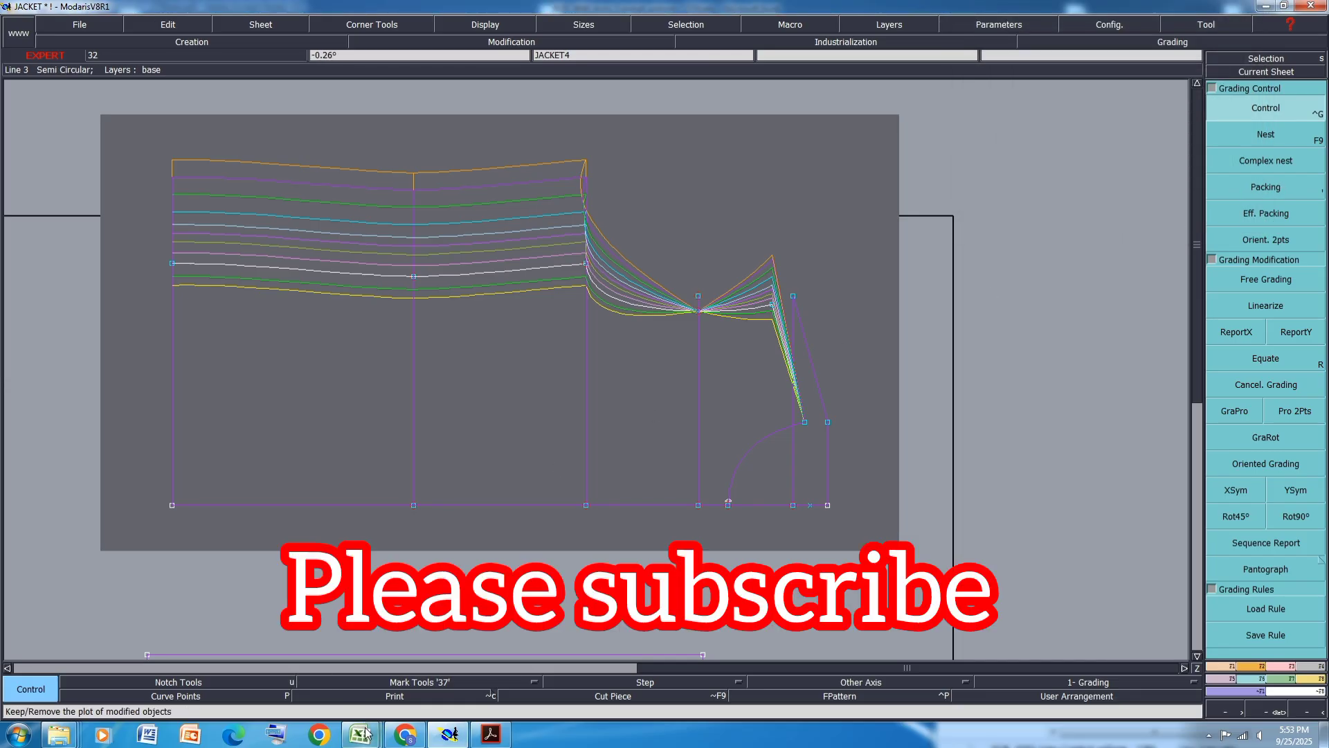
- Fill the size chart's Chest 15cm Below HPS row with orange
mouse_move(360, 734)
click(440, 644)
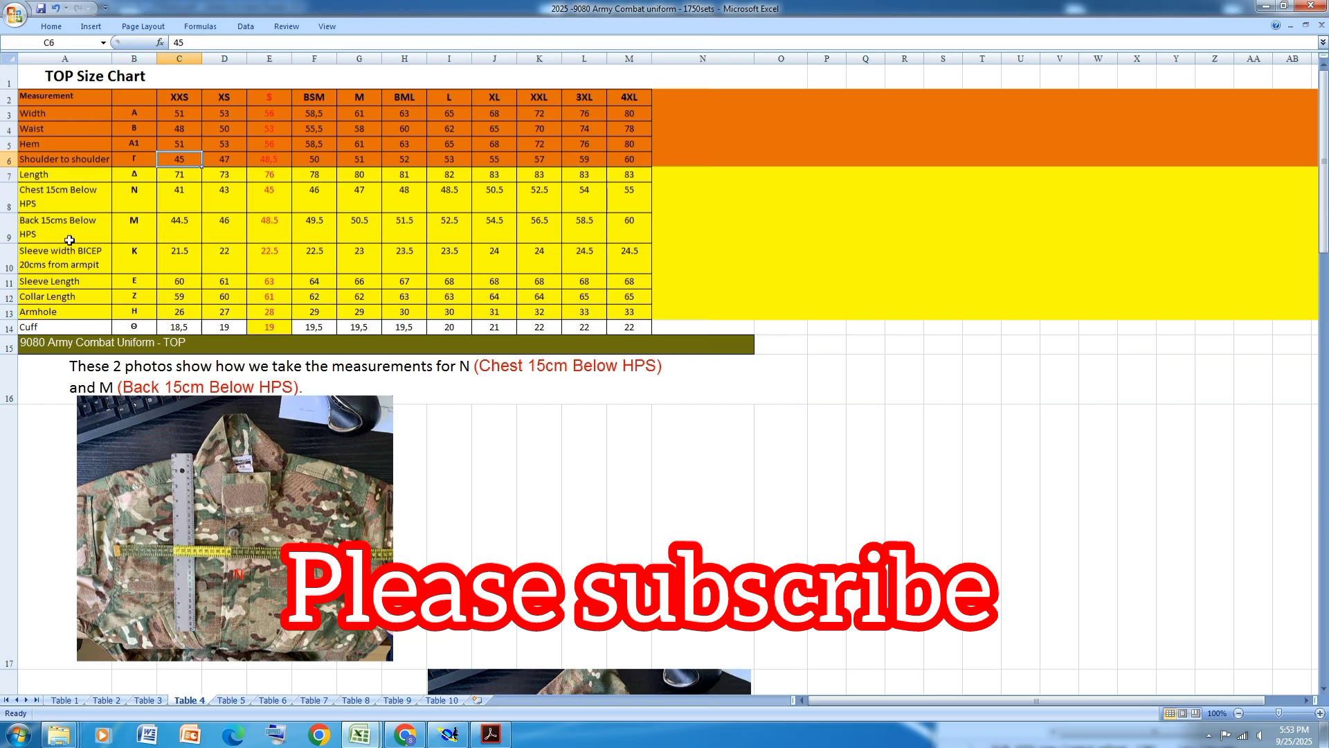
click(6, 190)
click(51, 26)
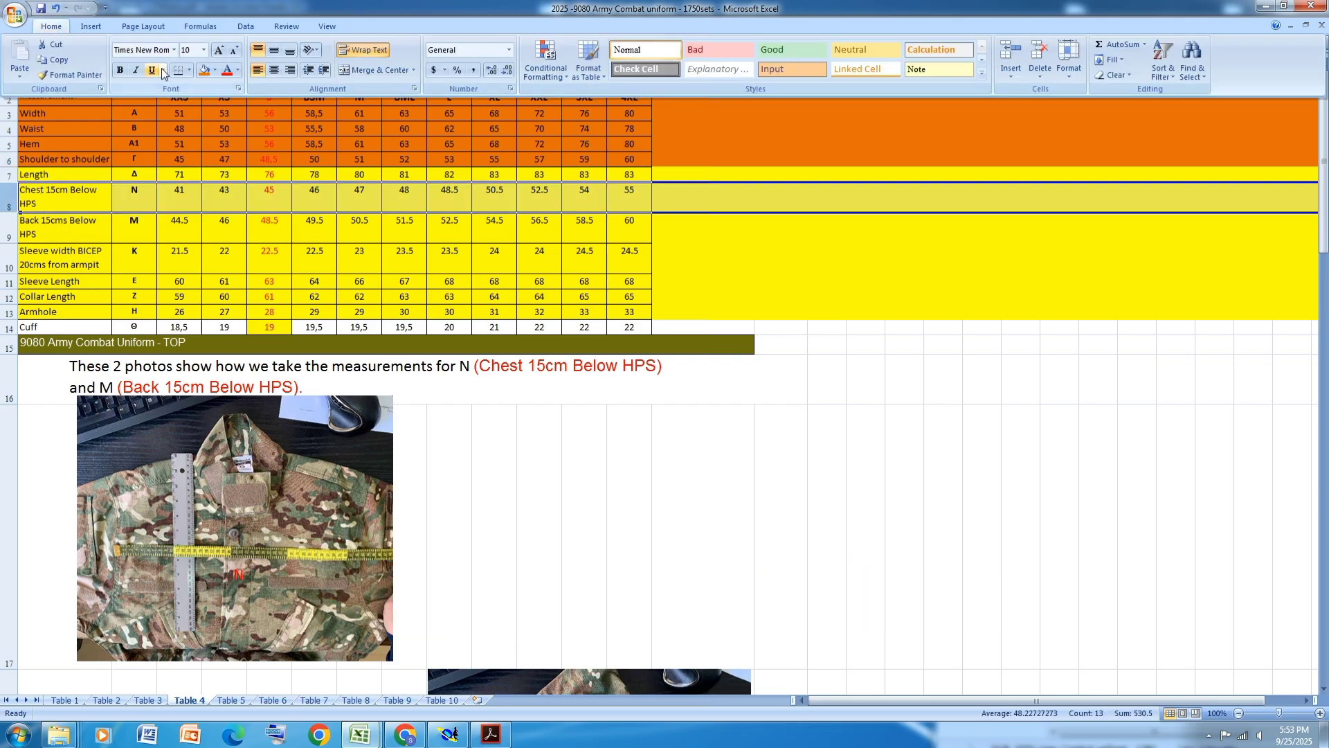
click(203, 71)
click(359, 254)
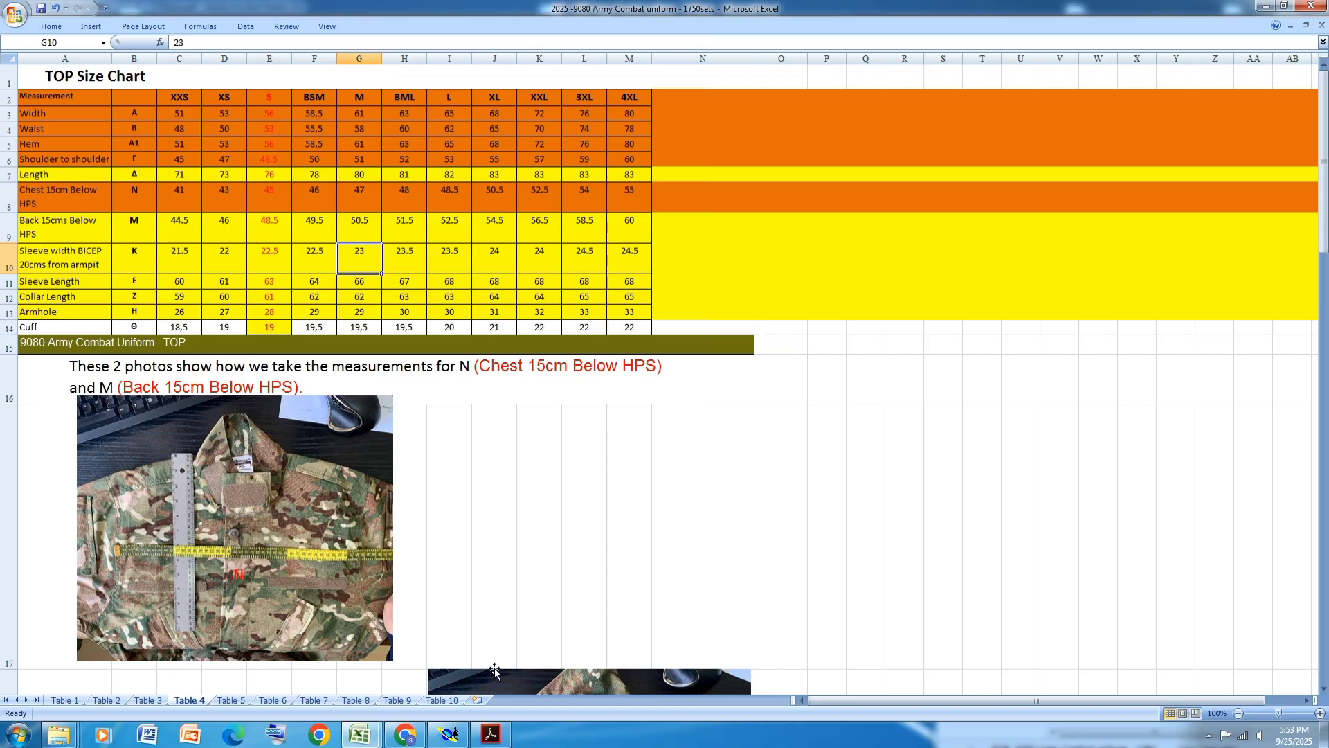
- Open grading control on the point where the curved top edge meets the neckline and set vertical steps of 1 cm for XXS and XS
click(449, 733)
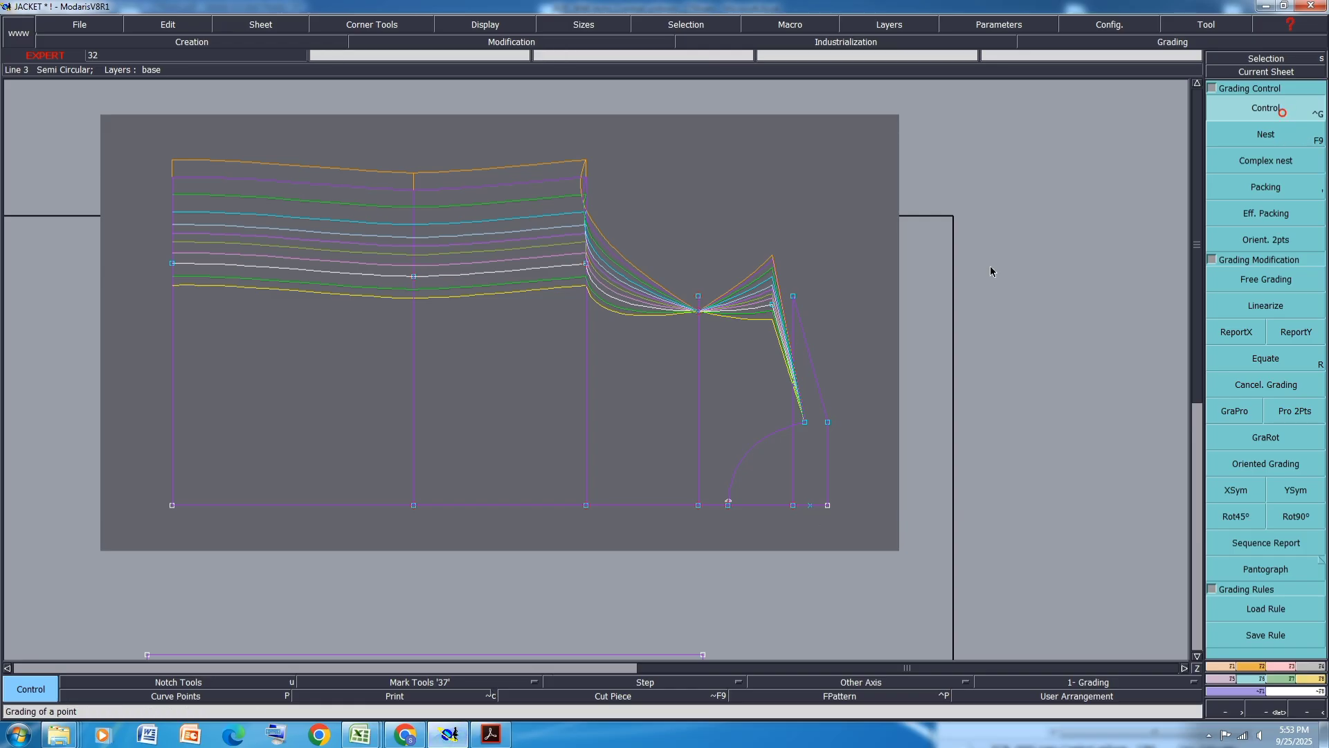
click(699, 311)
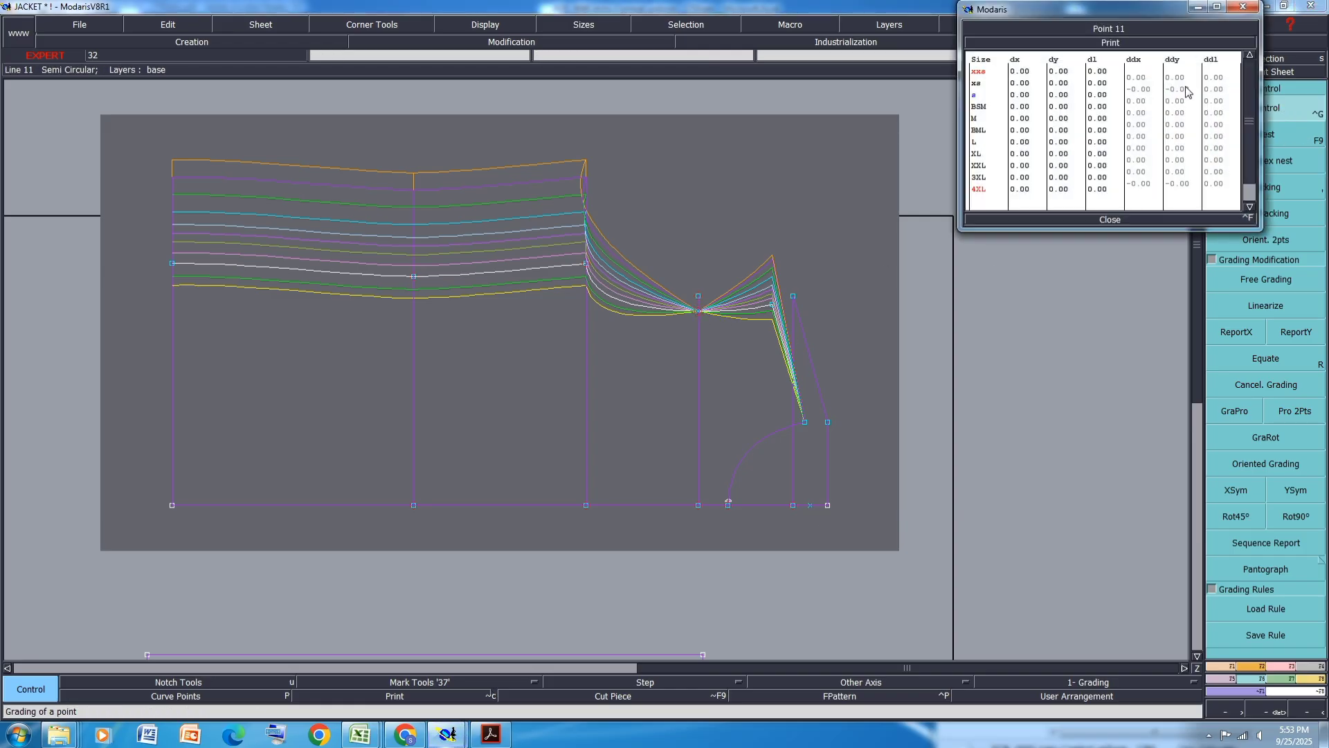
click(1184, 78)
text(1)
key(Return)
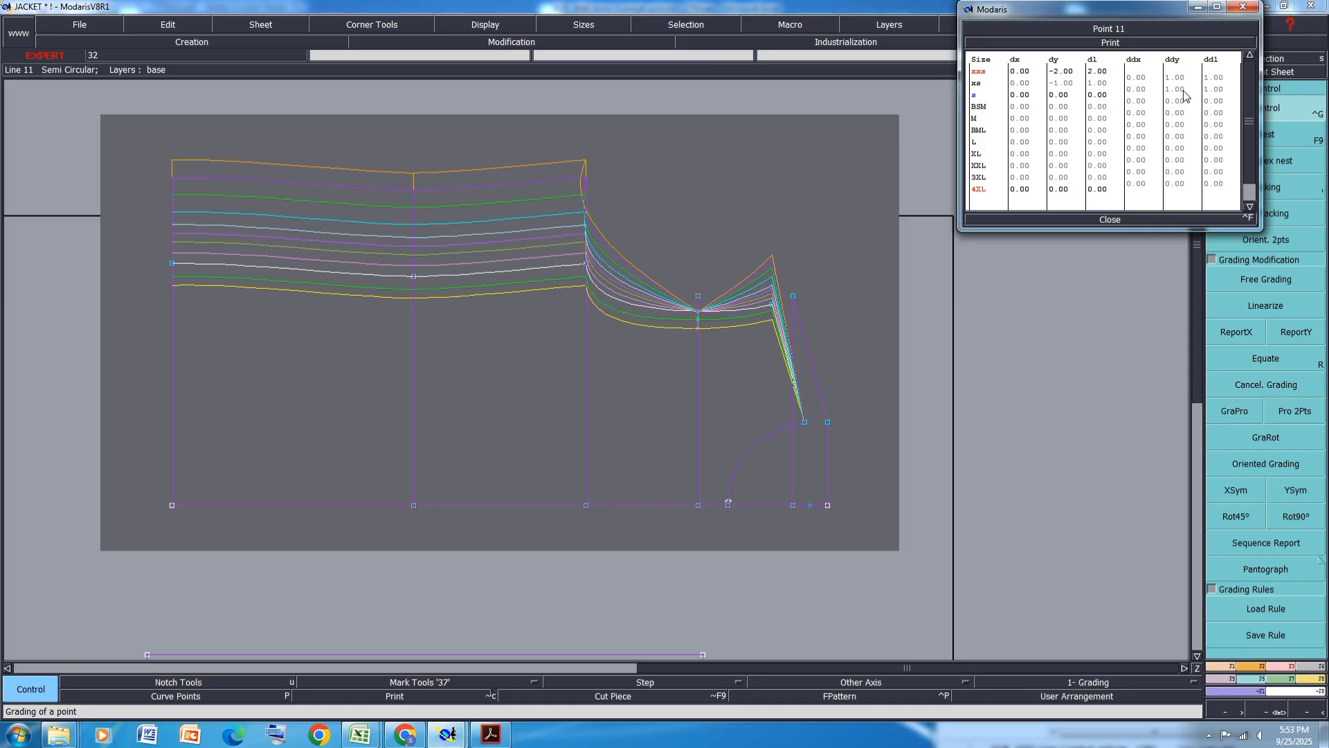
- Check the size chart, then set vertical grading steps of 0.5 cm for BSM, M and BML
click(443, 739)
click(493, 666)
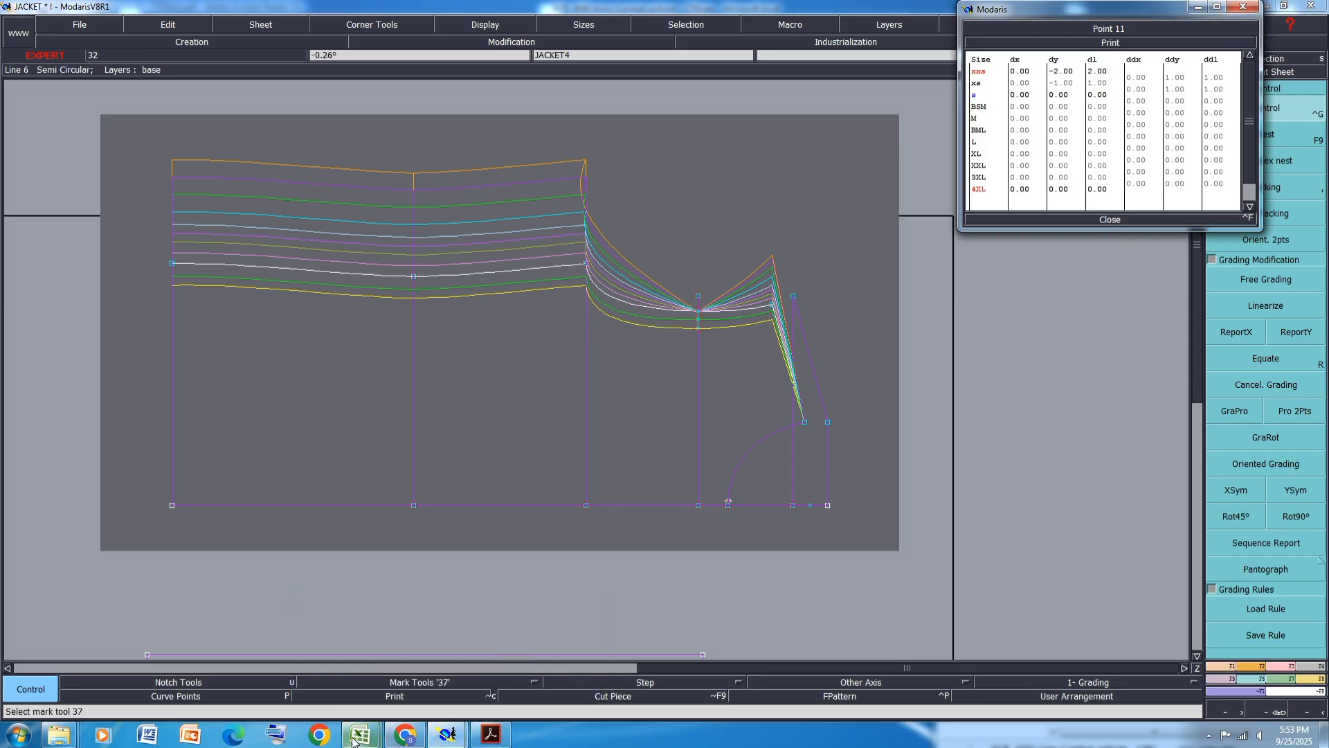
mouse_move(360, 735)
click(459, 646)
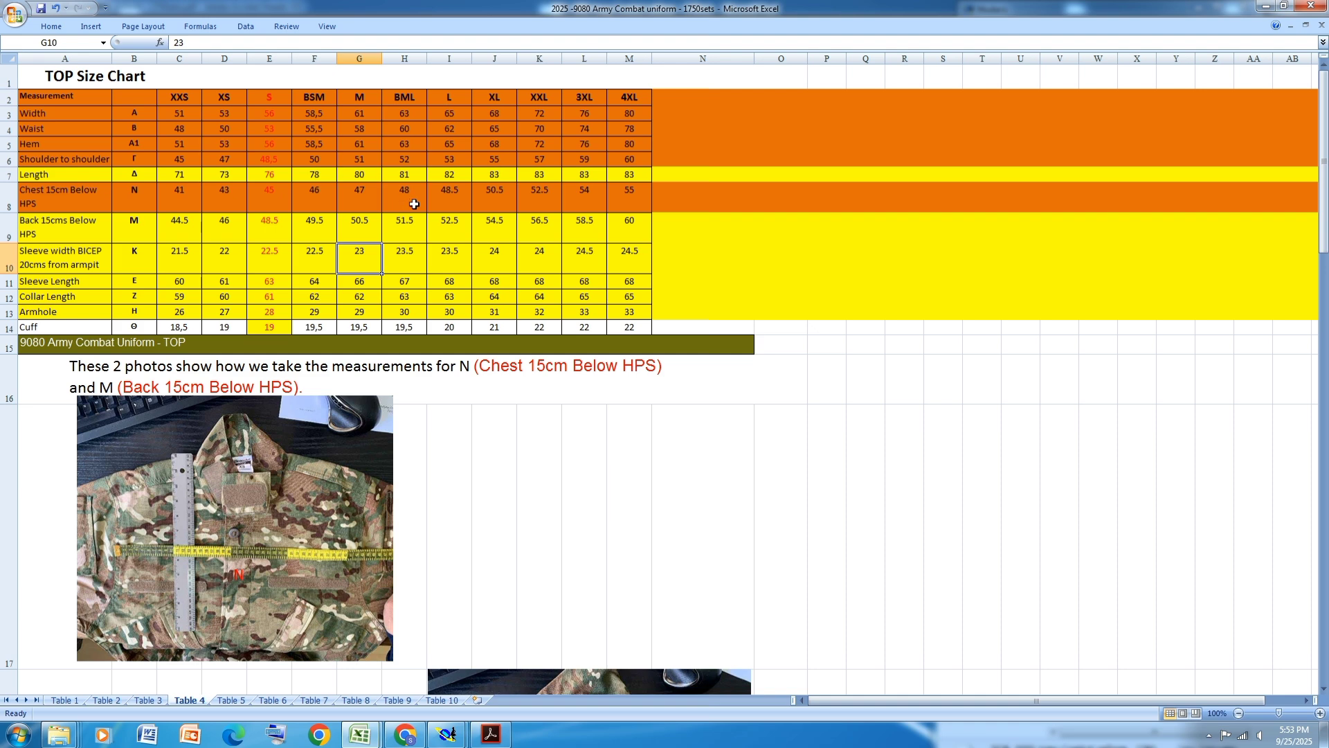
mouse_move(447, 735)
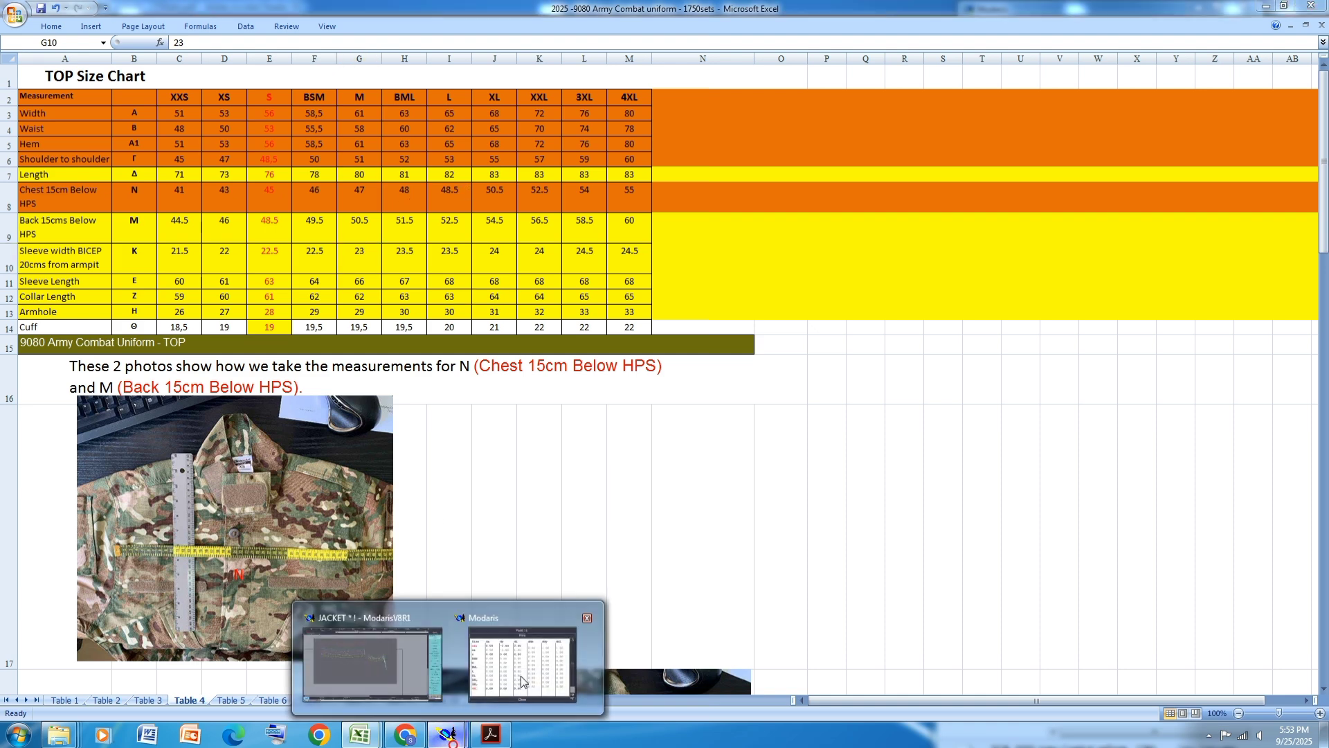
click(521, 675)
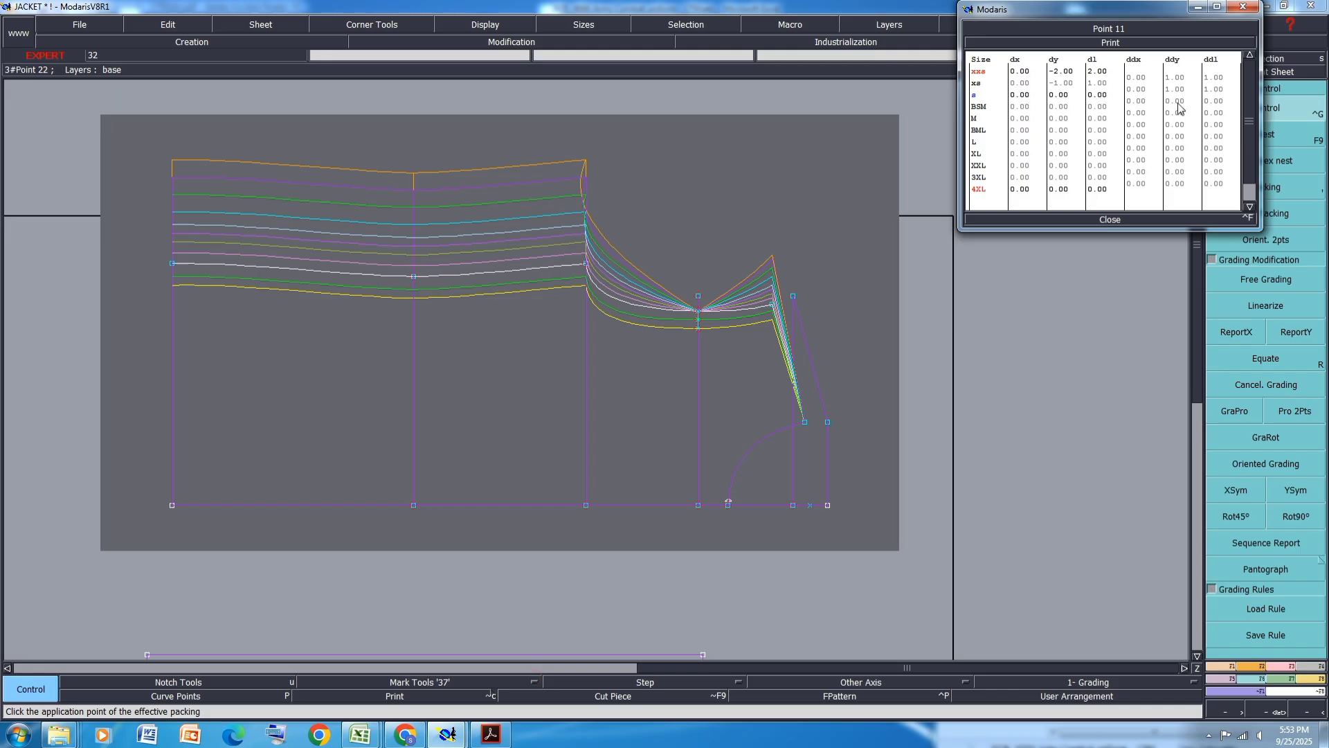
drag(1178, 102, 1181, 125)
text(0.5)
key(Return)
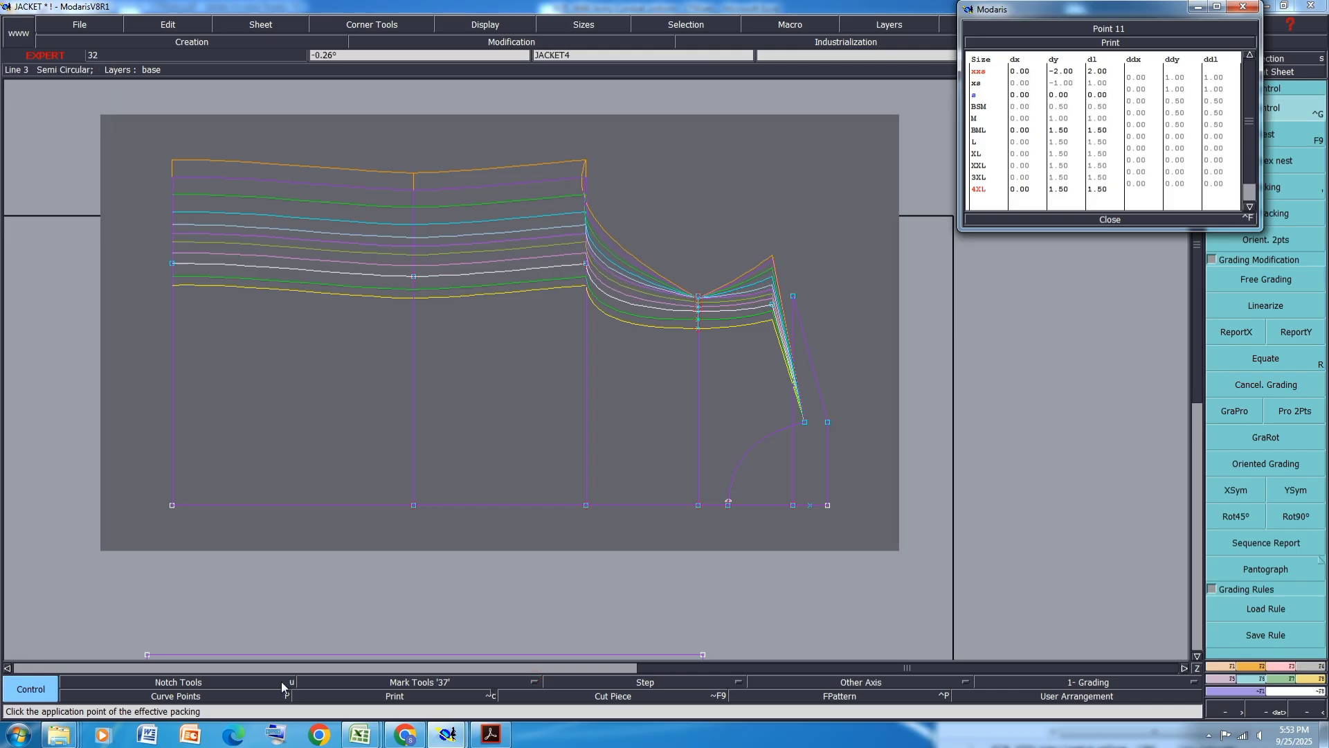
- Check the size chart, then set the L vertical grading step to 0.25 cm
mouse_move(372, 734)
click(434, 658)
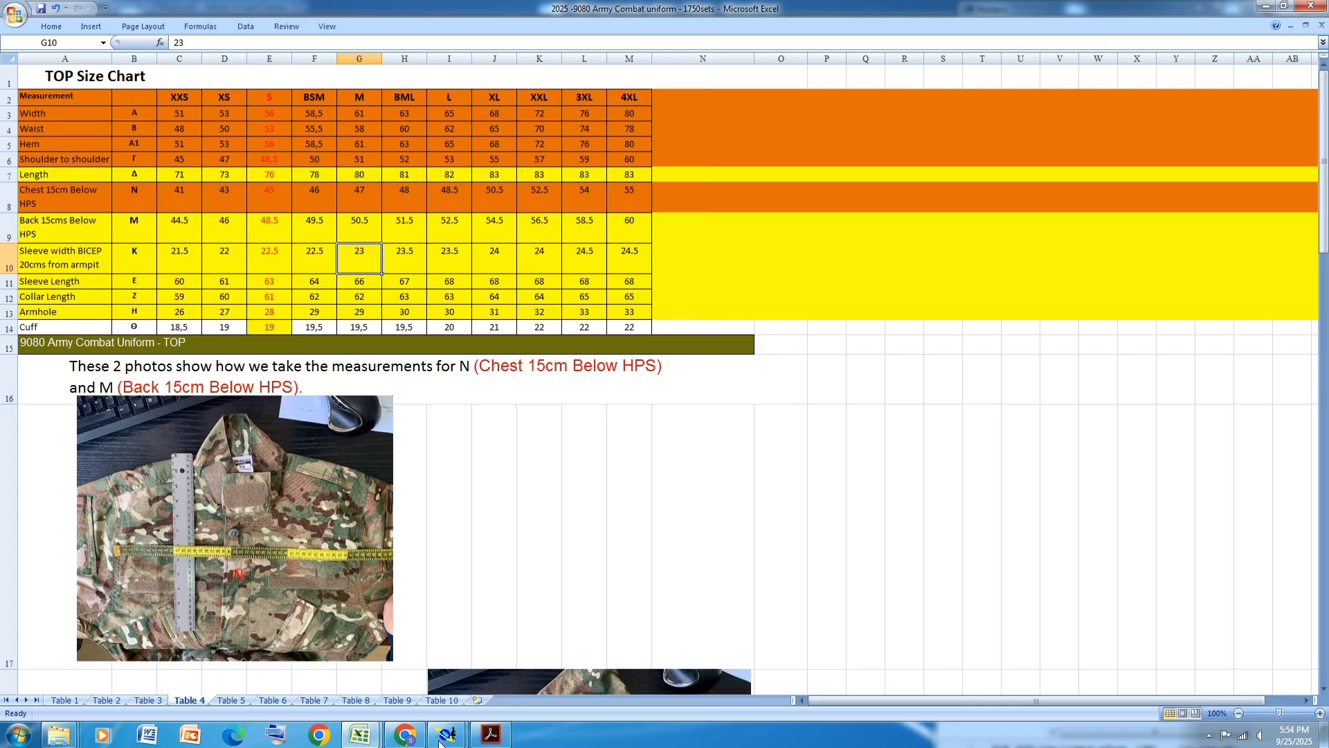
mouse_move(447, 733)
click(564, 655)
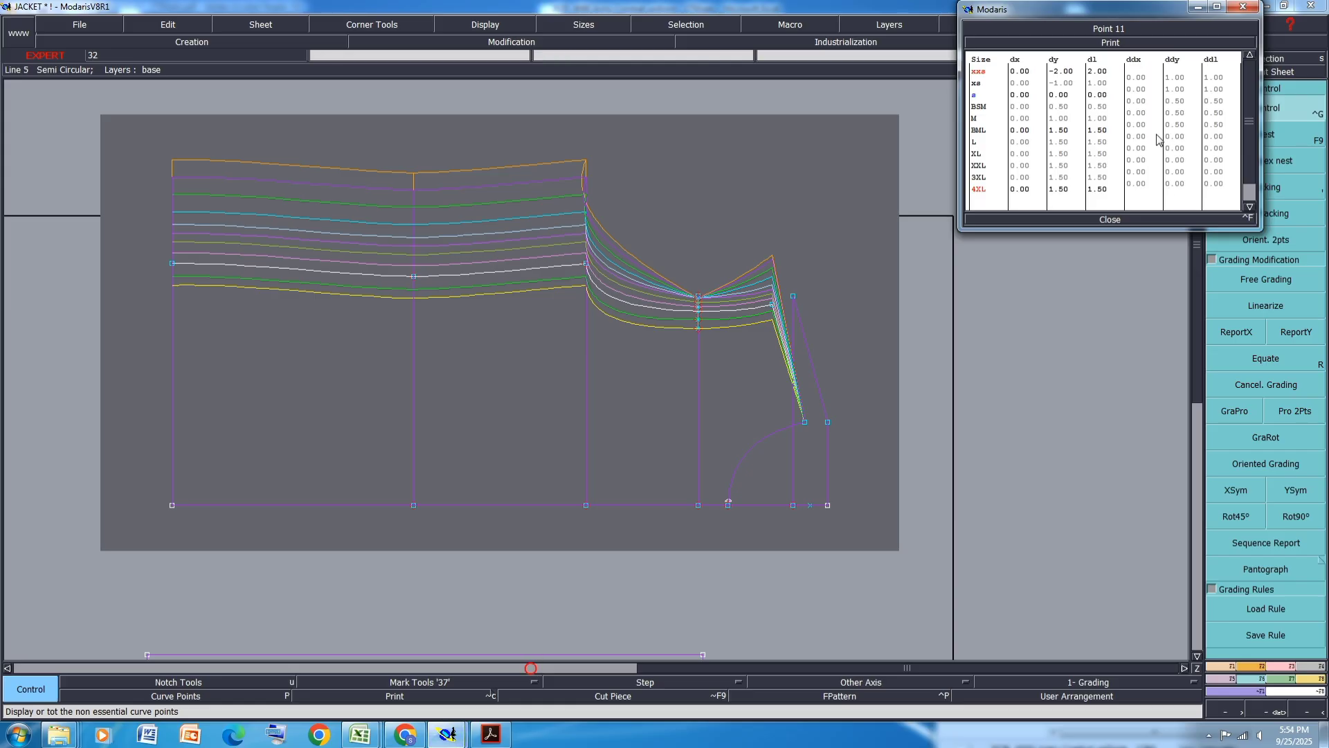
click(1181, 137)
text(.25)
key(Return)
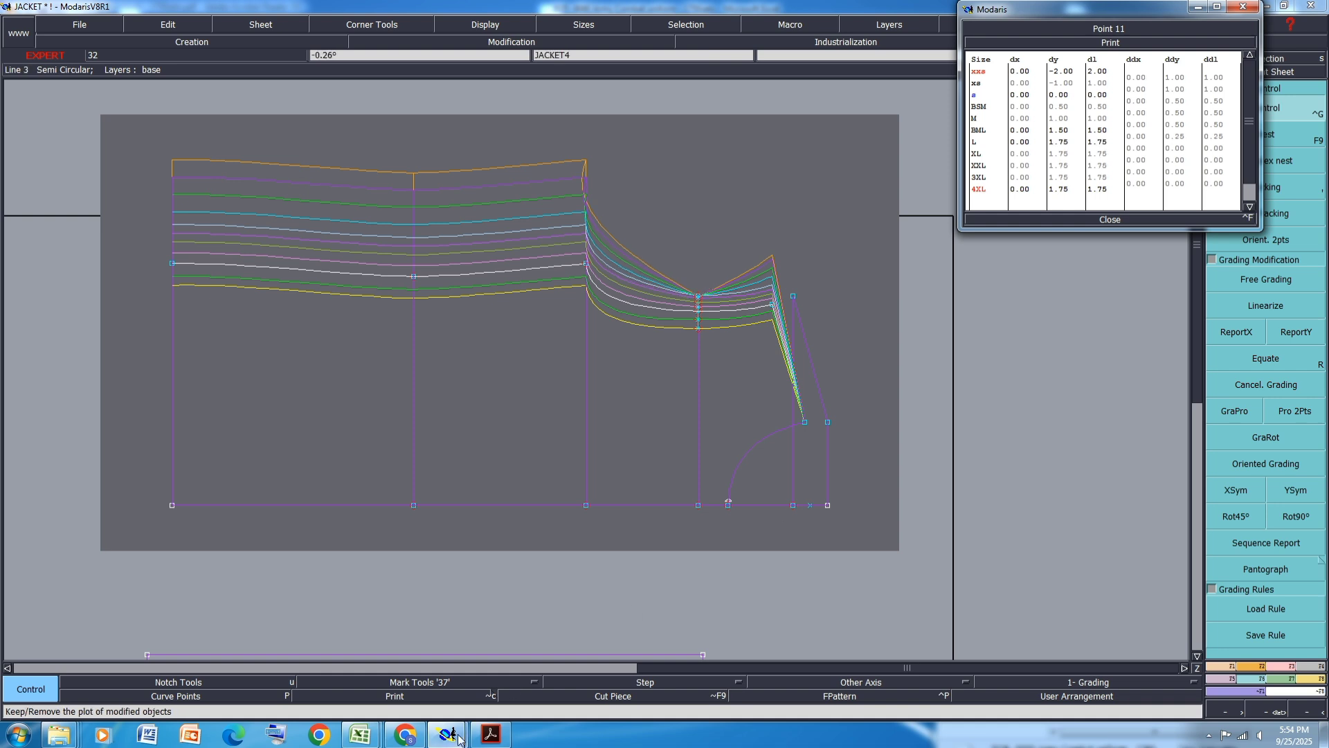
- Check the size chart, then set the XL vertical grading step to 1 cm
mouse_move(450, 733)
click(503, 655)
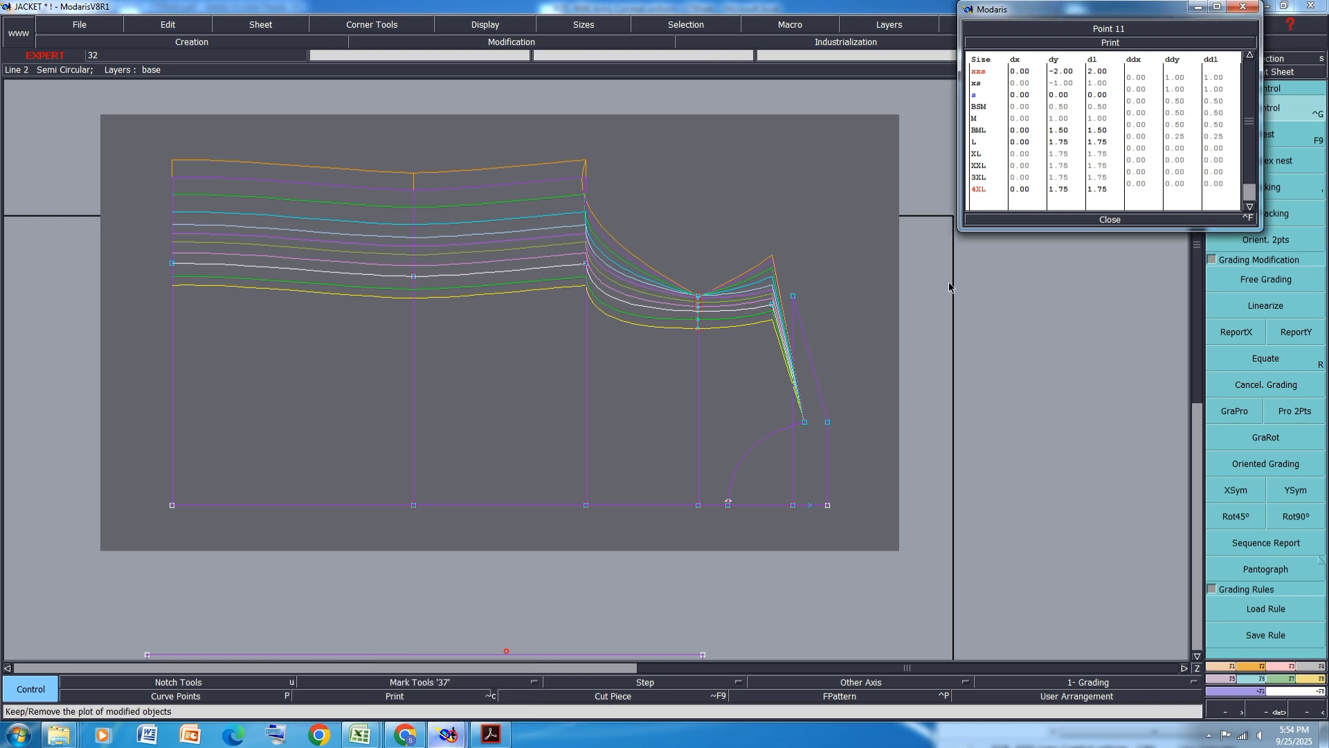
click(361, 737)
click(439, 669)
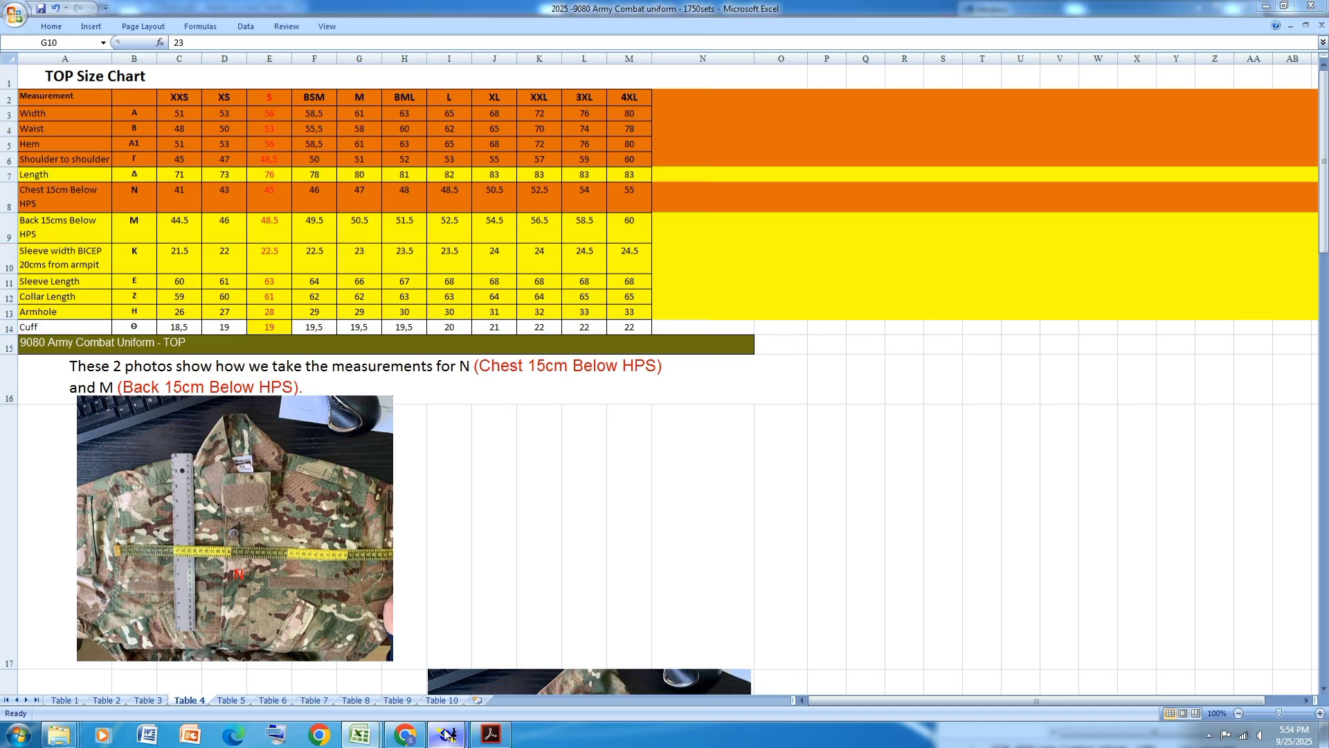
mouse_move(446, 734)
click(519, 655)
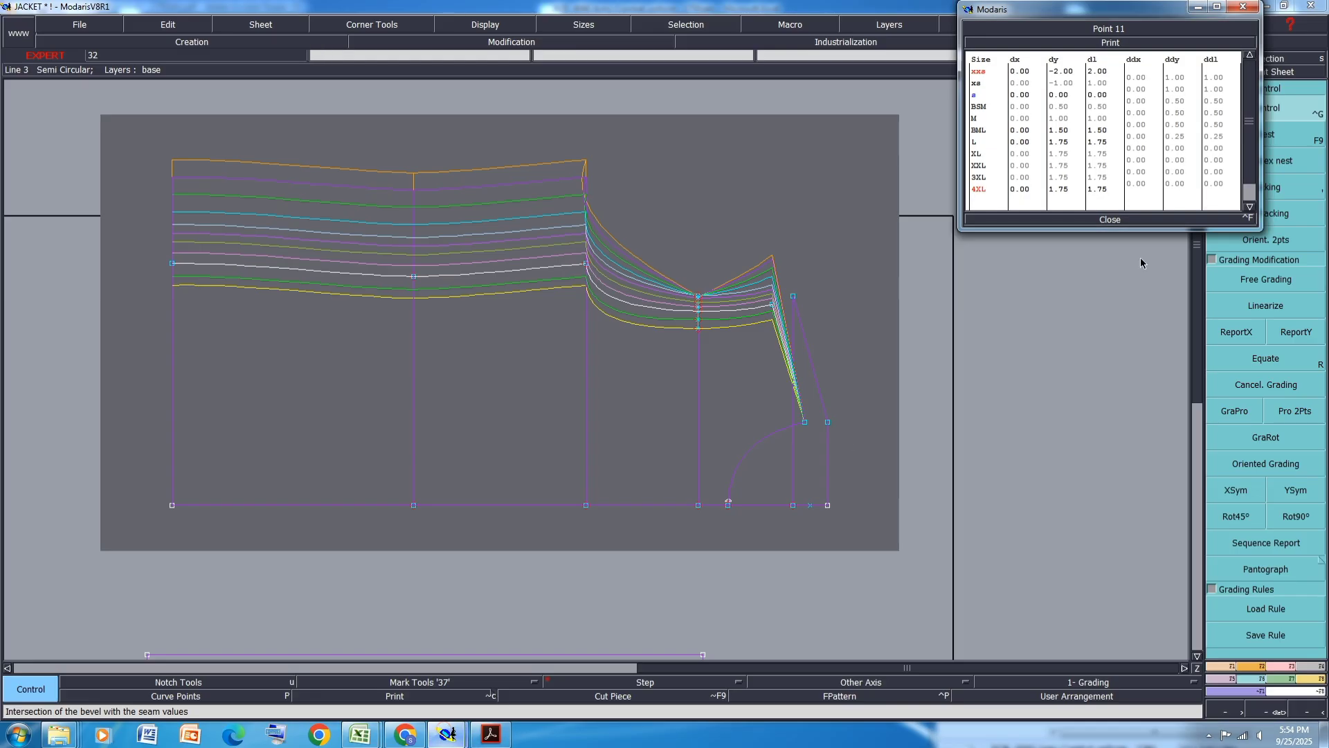
click(1176, 148)
text(1)
key(Return)
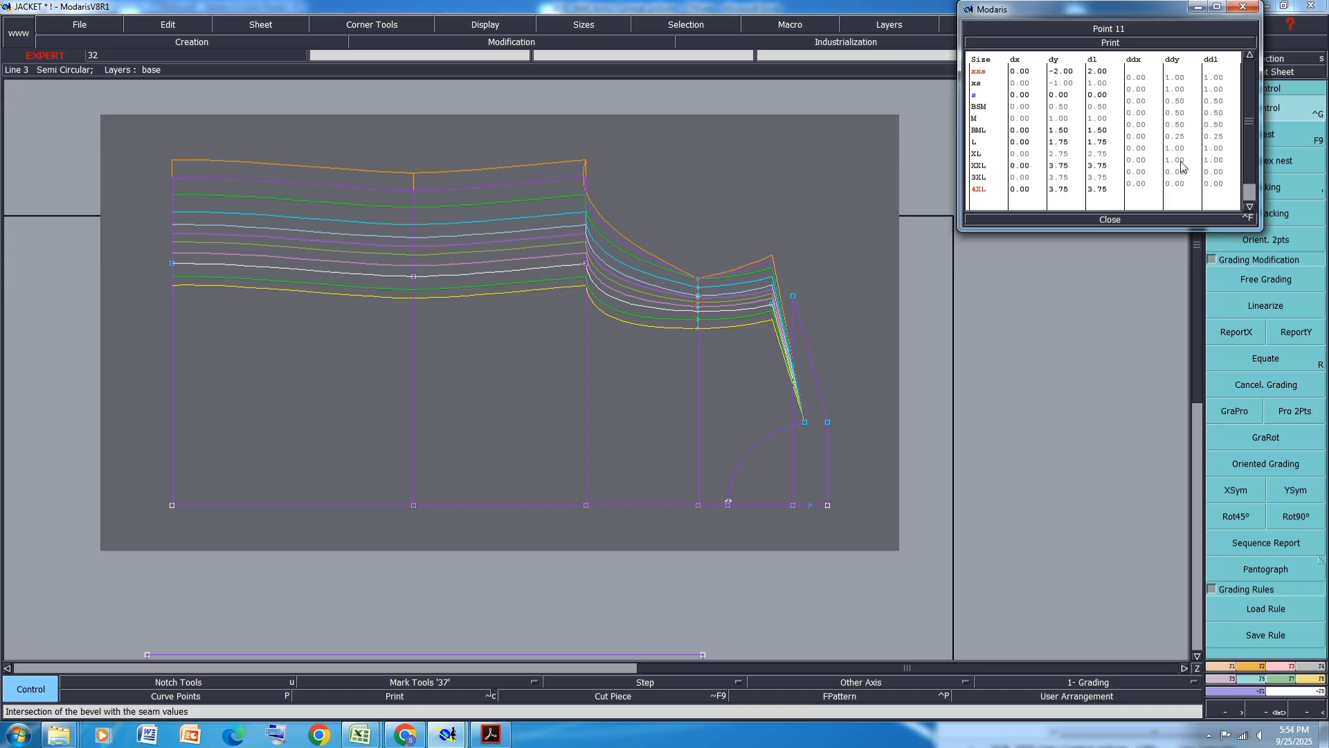
- Set the 3XL vertical grading step to 0.75 cm and 4XL to 0.5 cm, then close grading control
click(1180, 173)
text(.75)
key(Return)
click(1179, 184)
text(.5)
key(Return)
click(1109, 220)
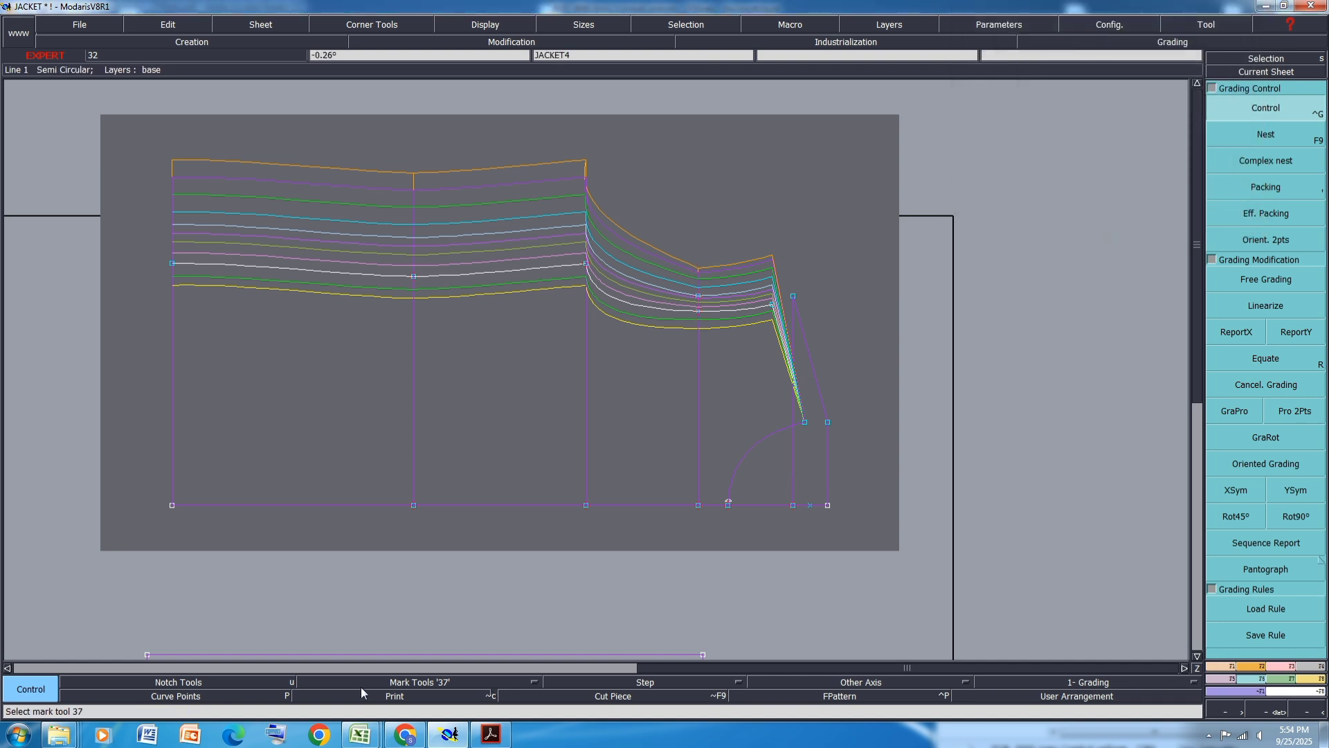
- Fill the size chart's Armhole row with orange
mouse_move(360, 734)
click(455, 662)
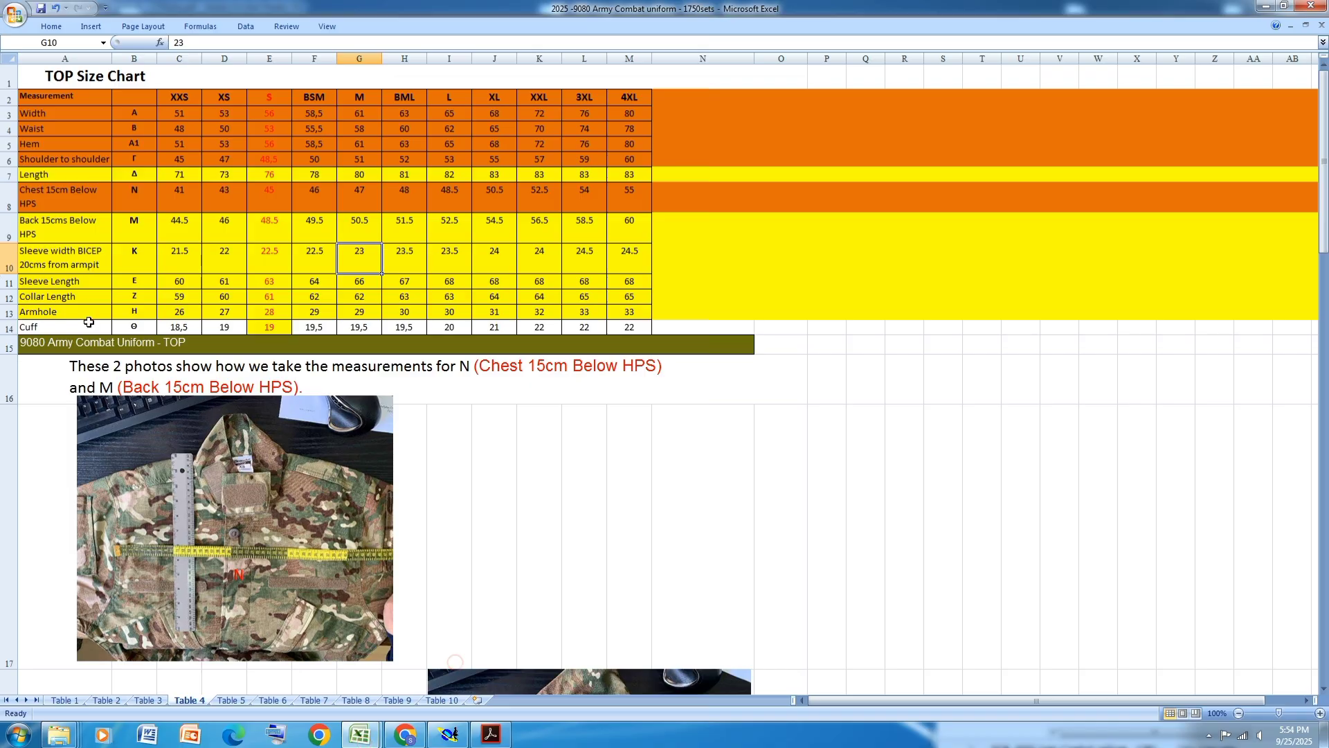
click(9, 313)
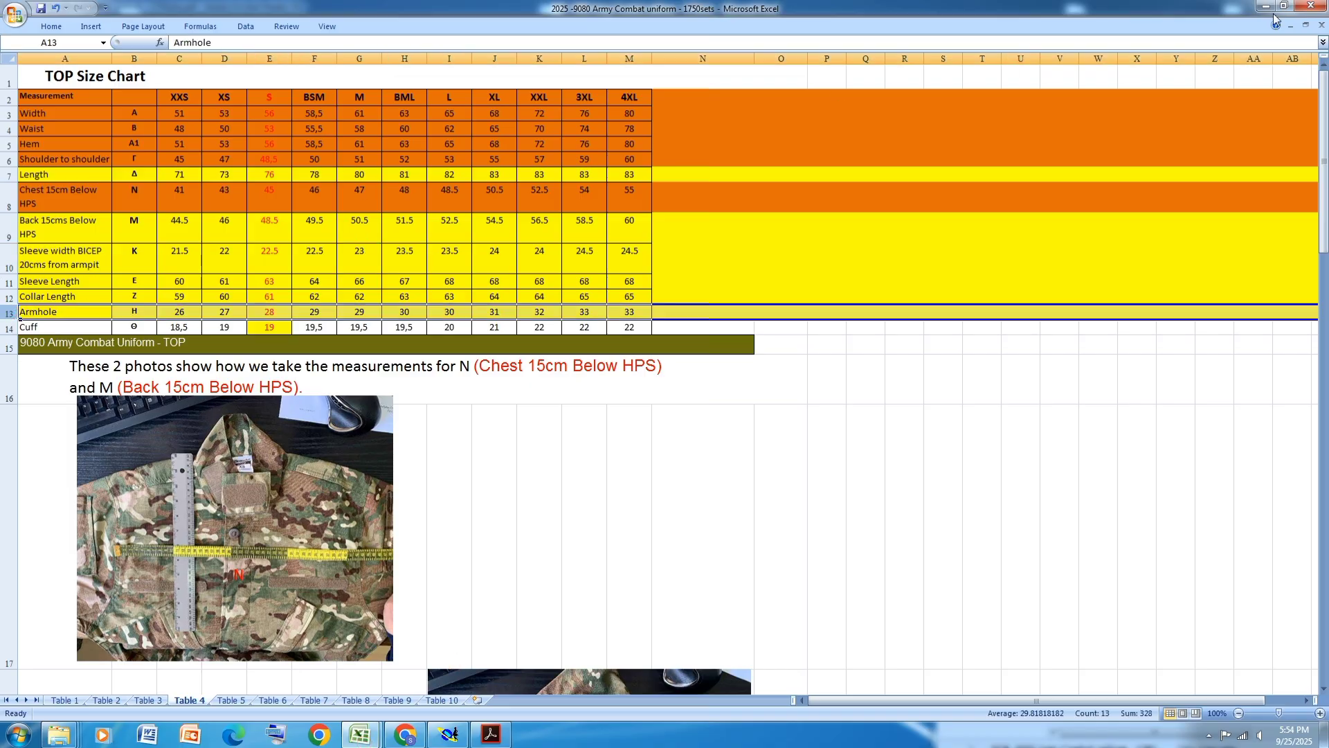
click(52, 27)
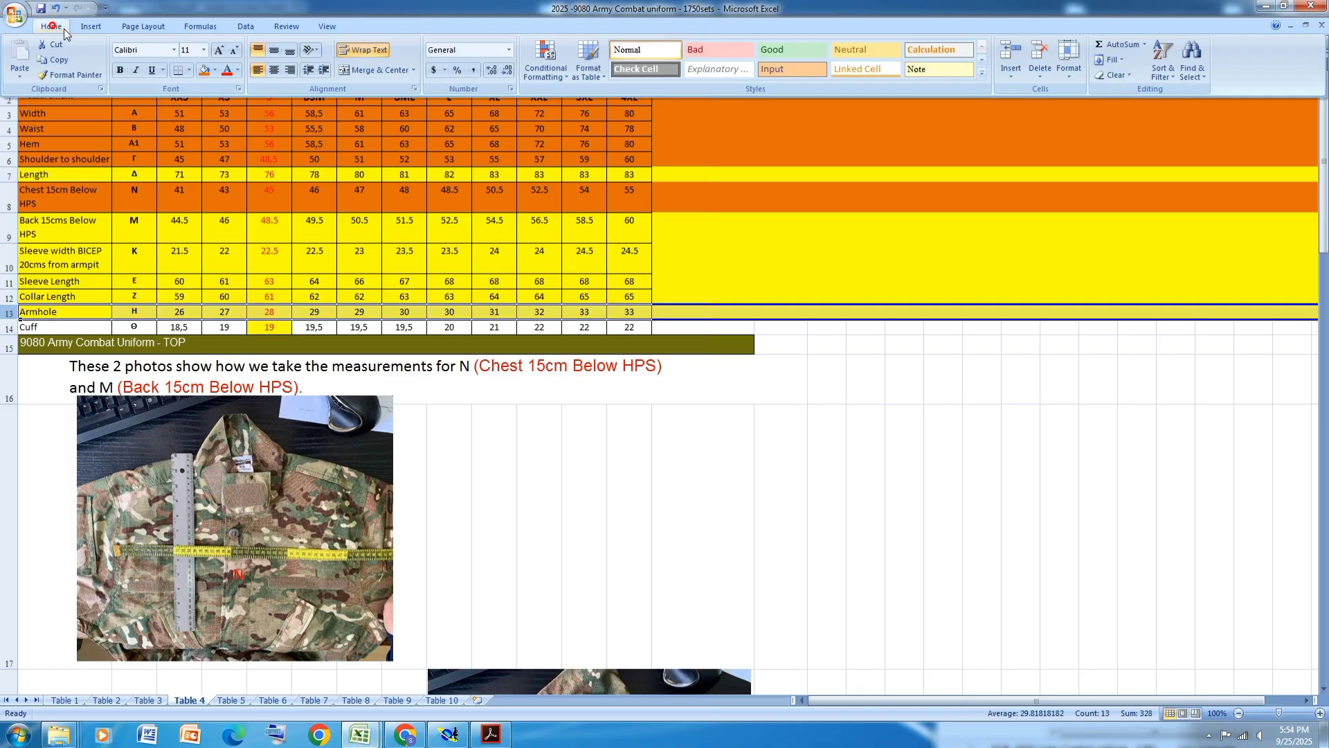
click(208, 71)
drag(198, 397, 191, 380)
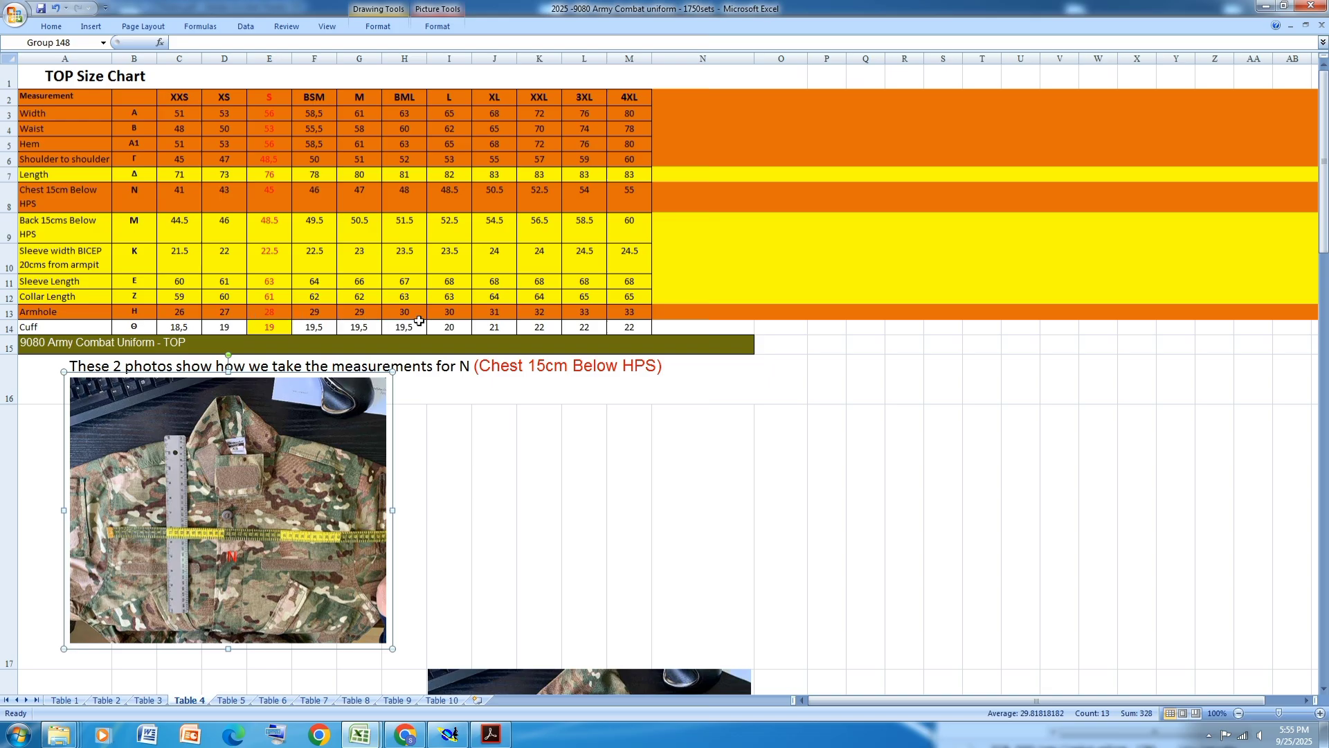
- Open grading control on armhole point 13 and set its horizontal steps from XXS through to BSM to -1 cm
click(448, 734)
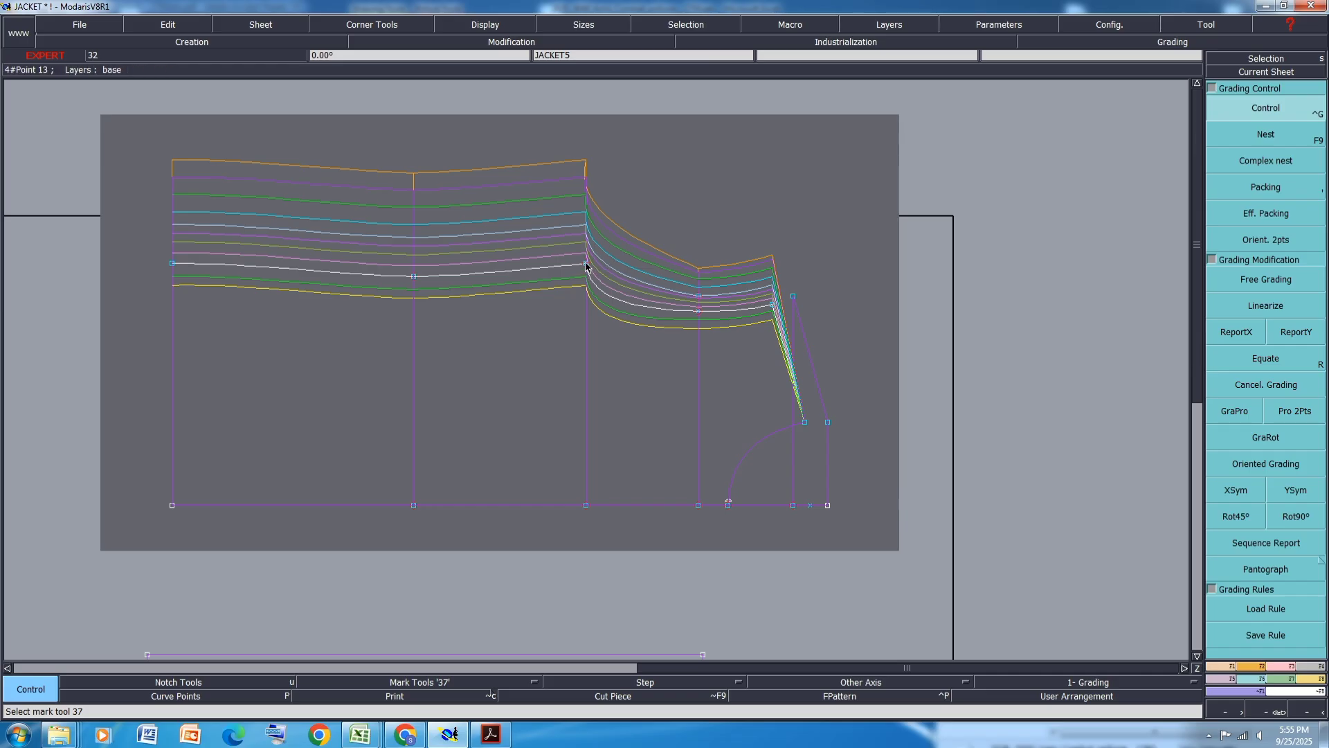
click(586, 263)
drag(1140, 78, 1141, 102)
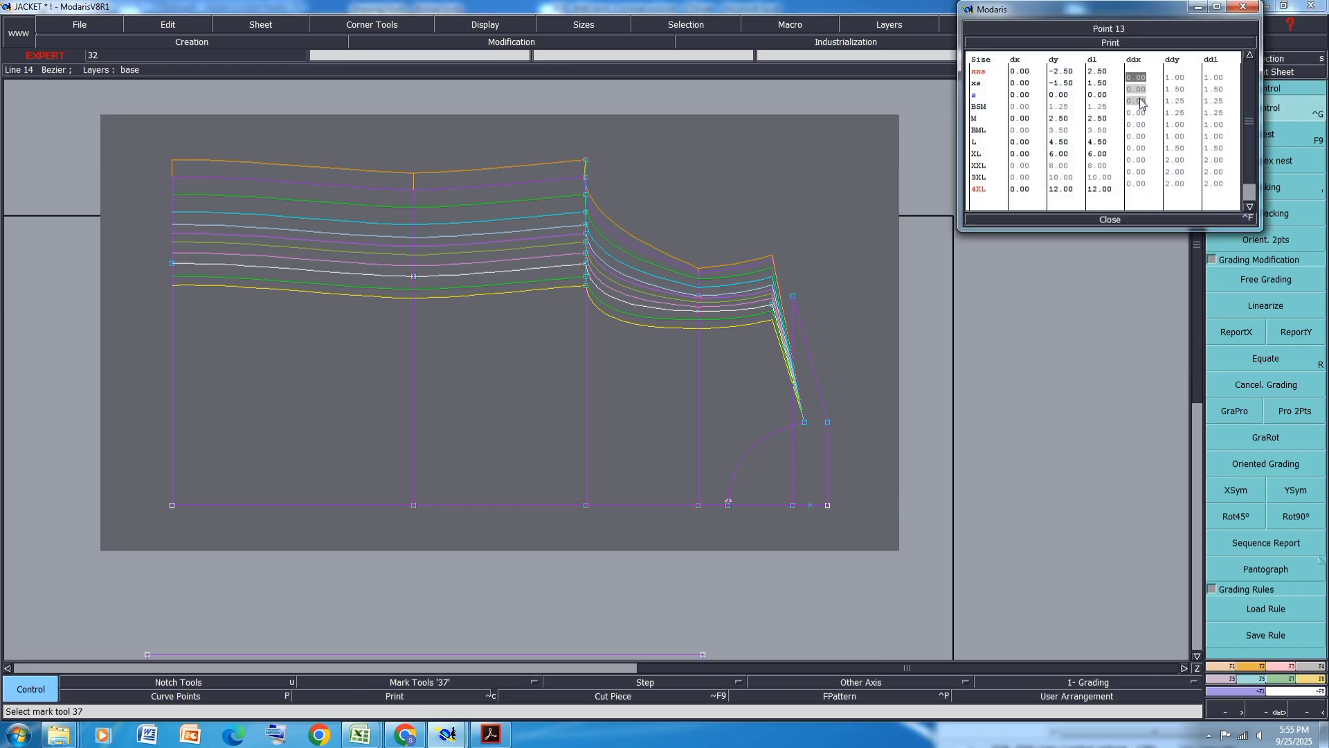
text(-1)
key(Return)
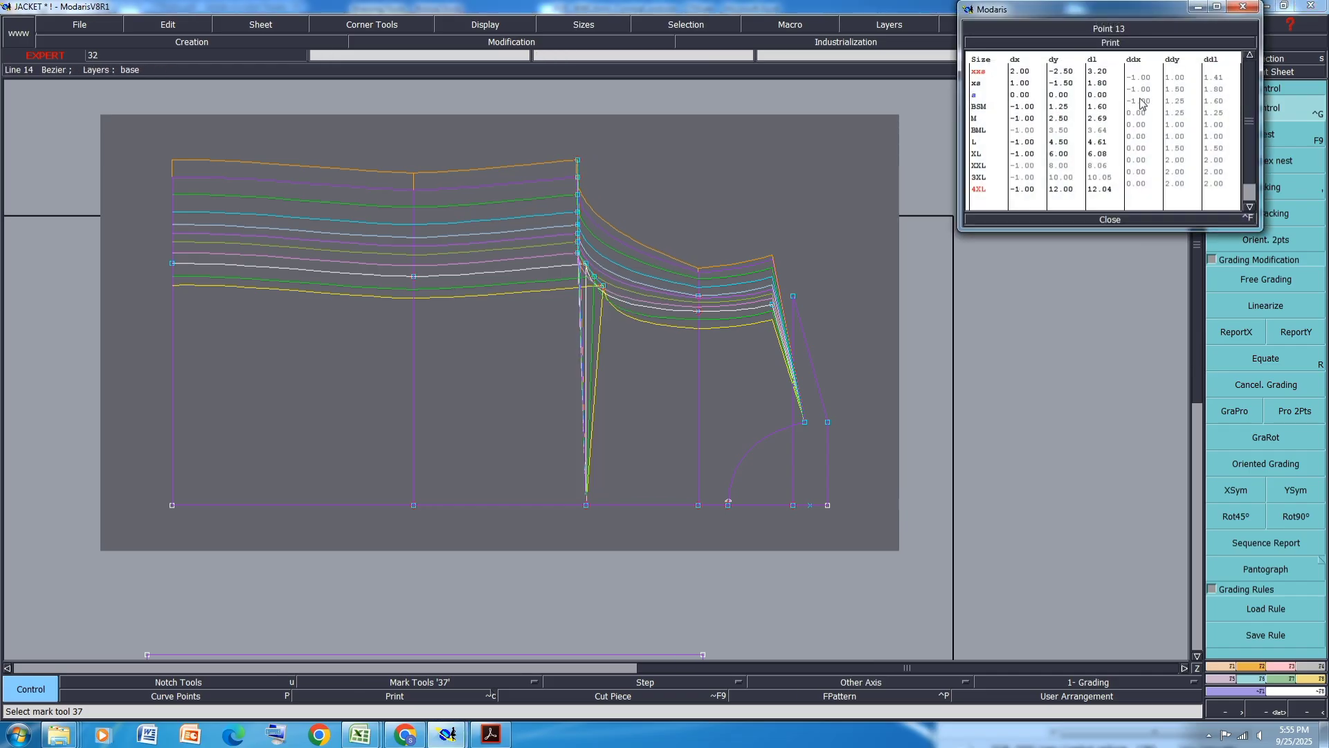
- Check the size chart, then set point 13's horizontal step from M to BML to -1 cm
click(1120, 220)
click(450, 734)
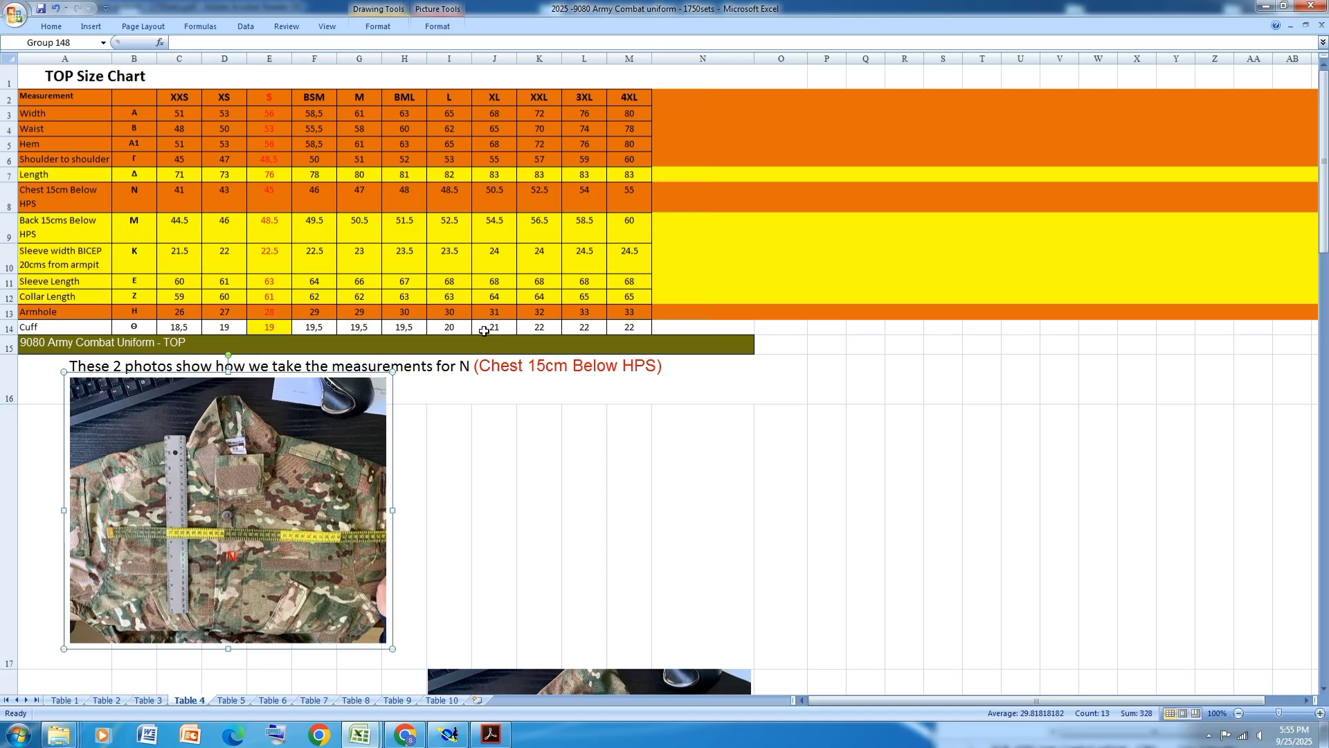
click(465, 741)
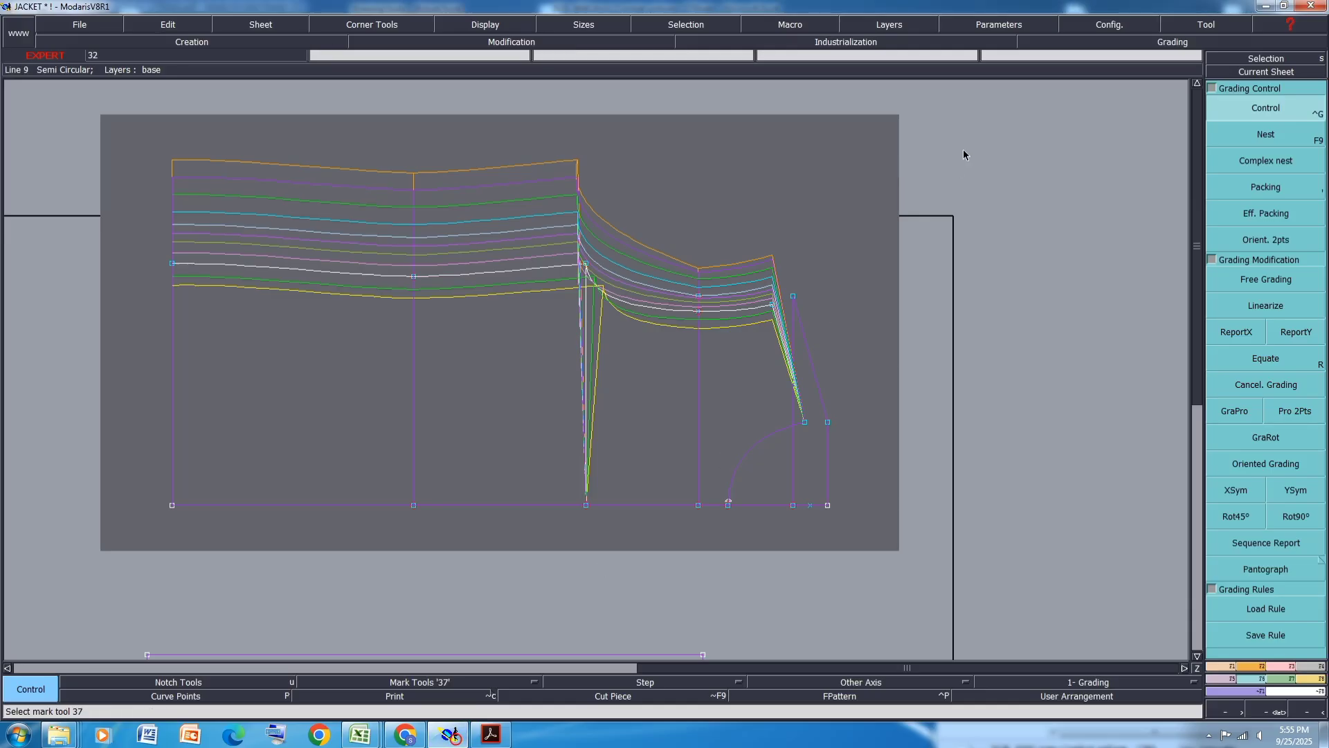
click(582, 261)
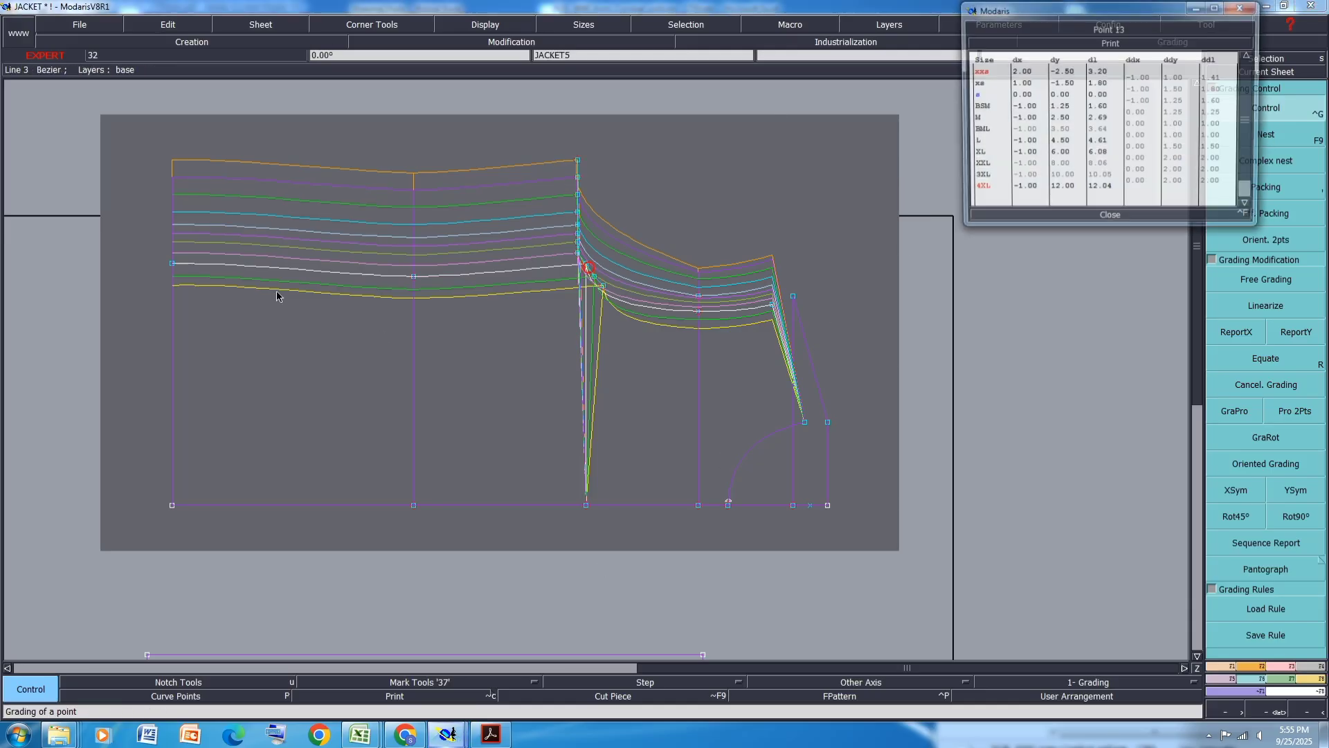
click(1142, 112)
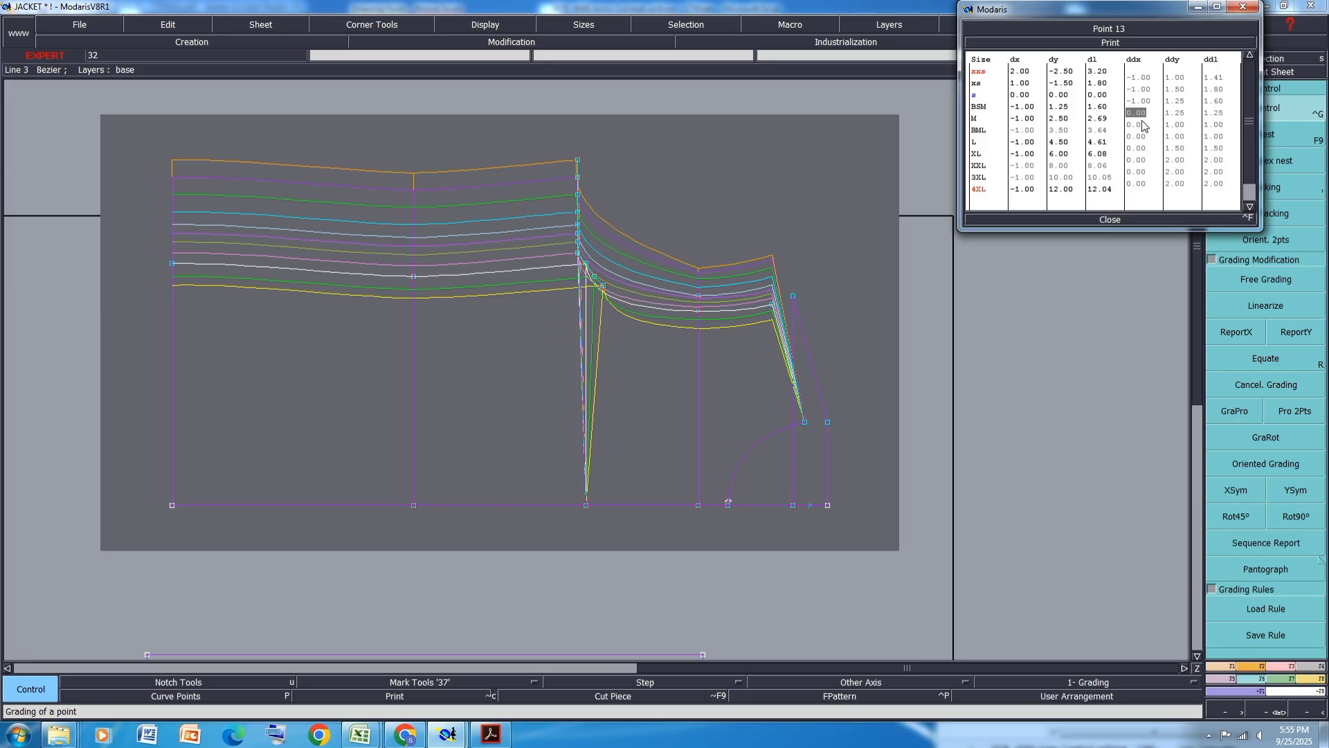
click(1139, 124)
text(-1)
key(Return)
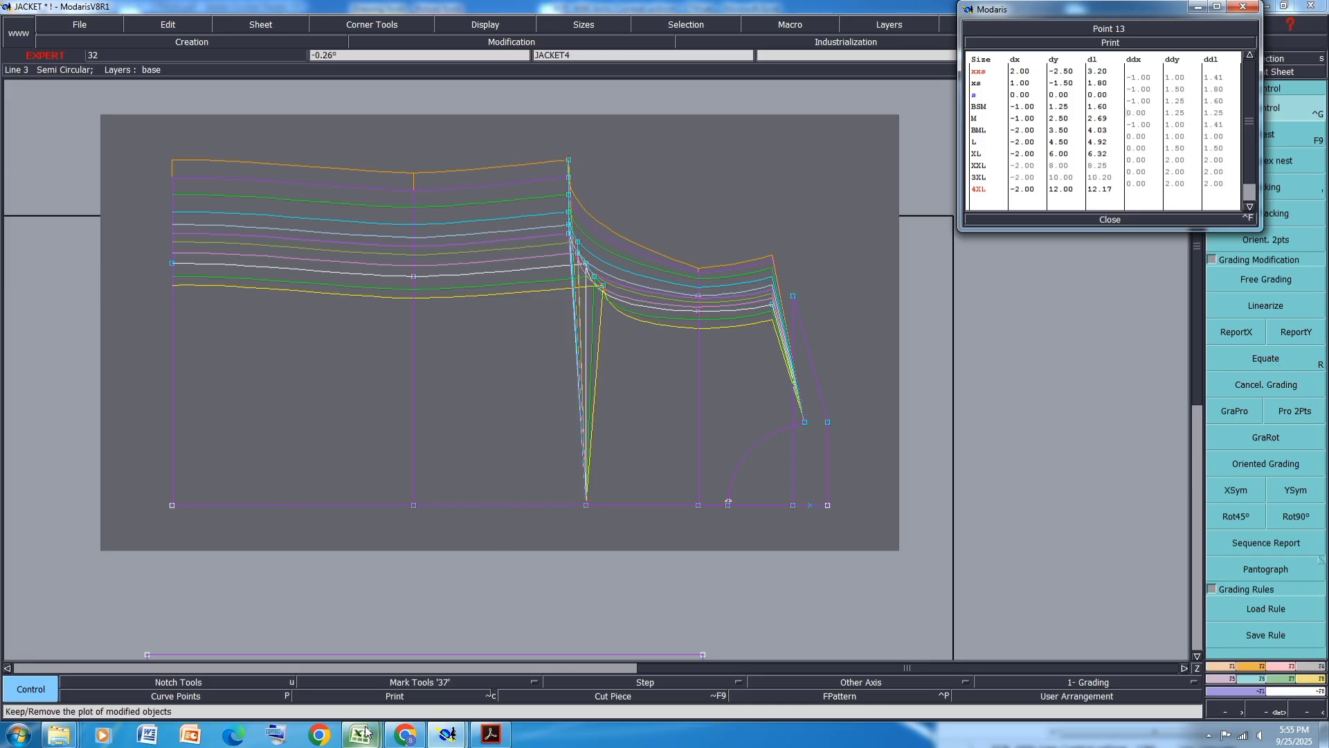
- Check the size chart, then set point 13's horizontal steps from L through 3XL to -1 cm
mouse_move(365, 732)
click(438, 662)
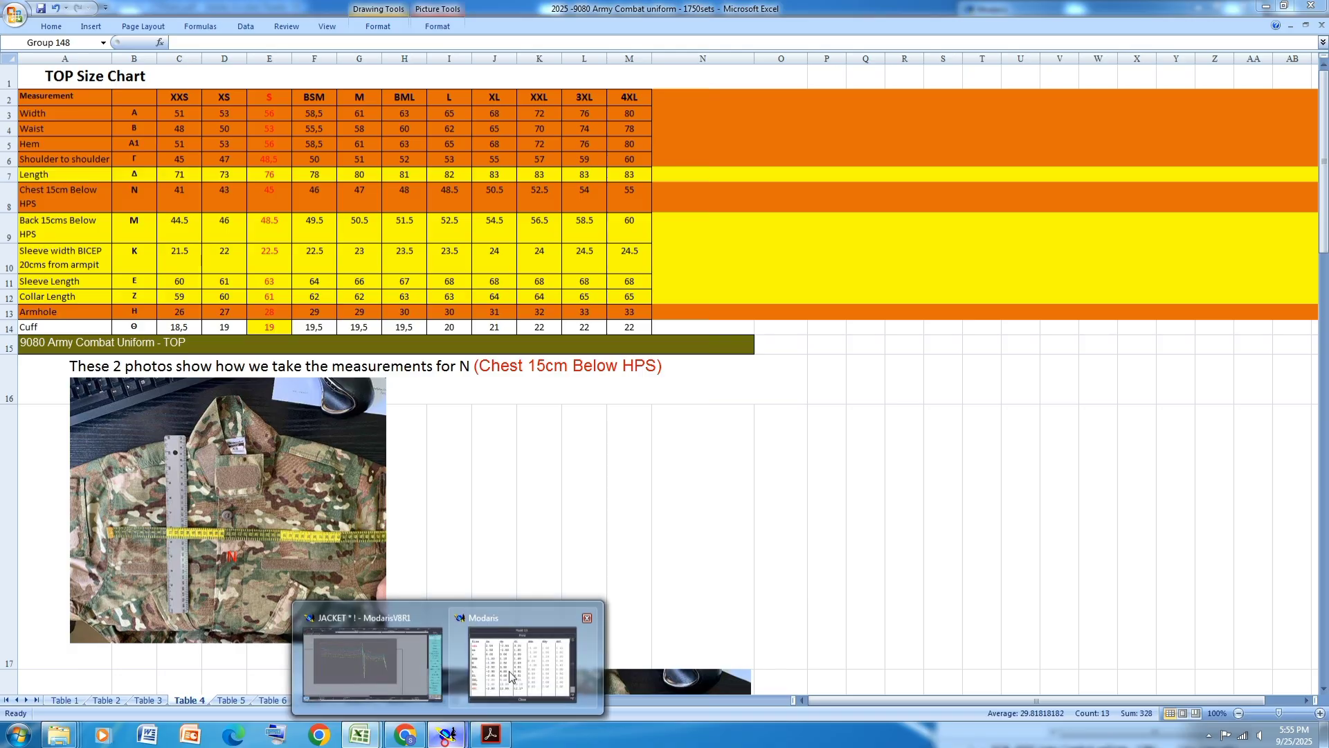
click(524, 658)
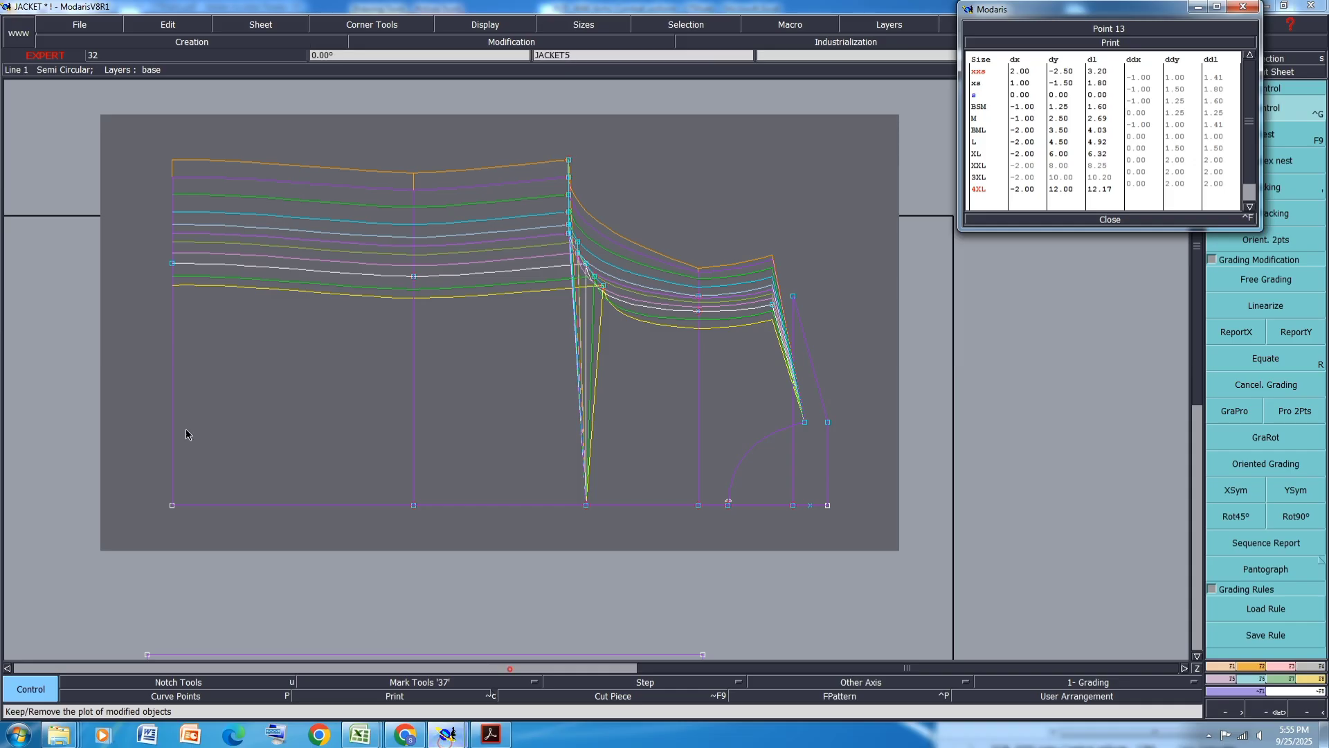
click(1147, 139)
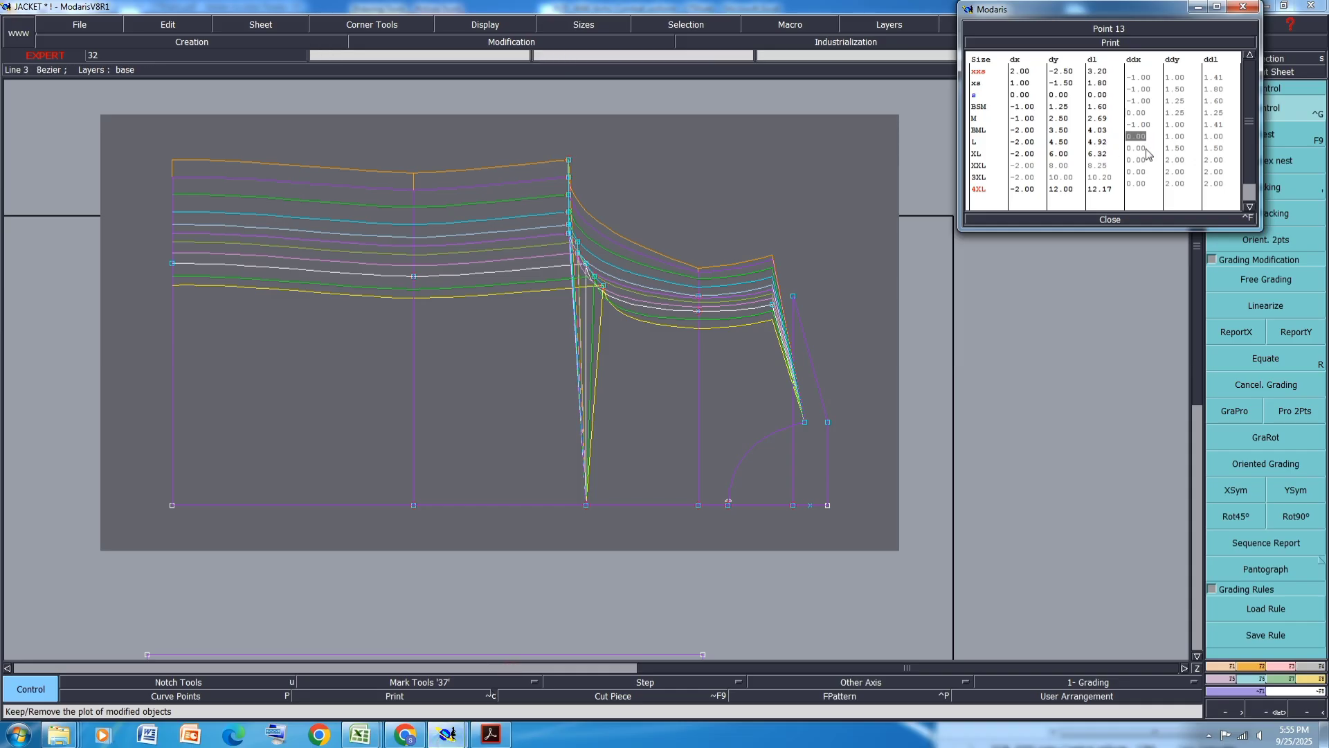
drag(1146, 149, 1147, 169)
text(-1)
key(Return)
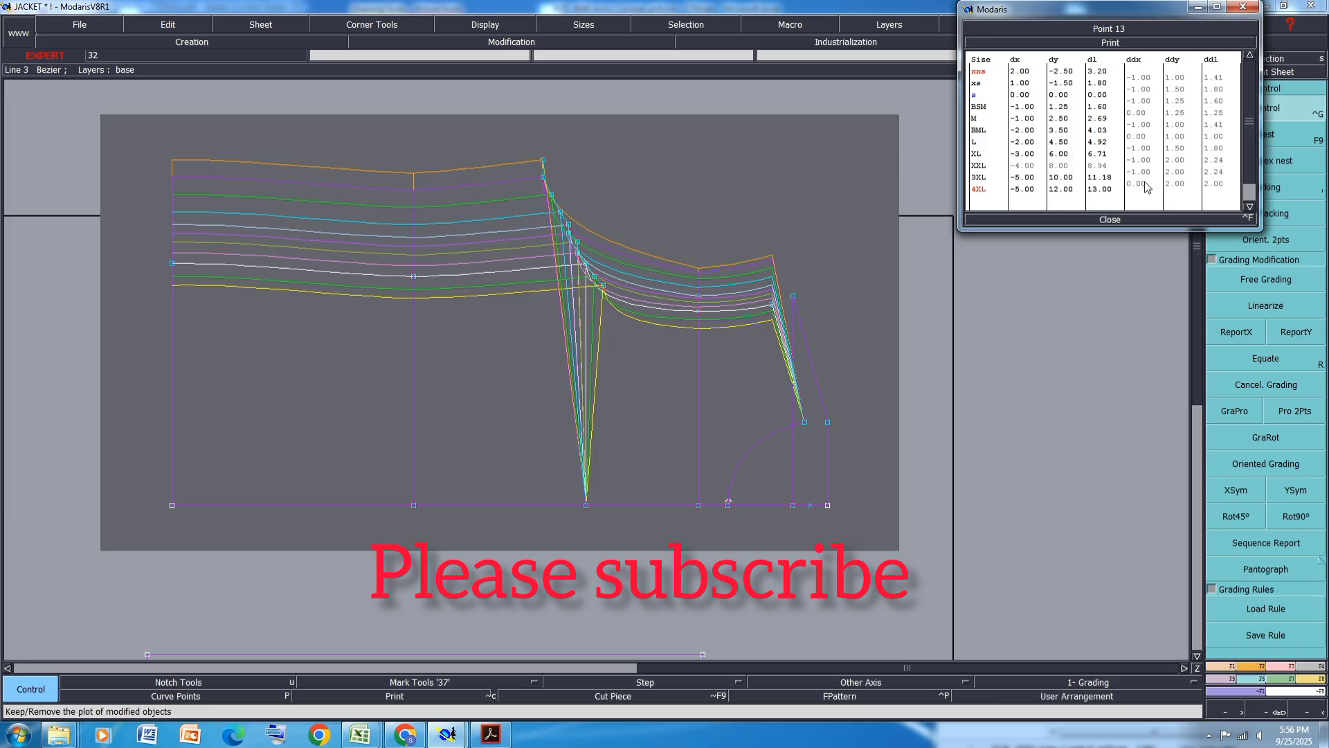
- Close grading control, report point 13's X grading onto the point below it at the lower edge, and save the pattern
mouse_move(353, 735)
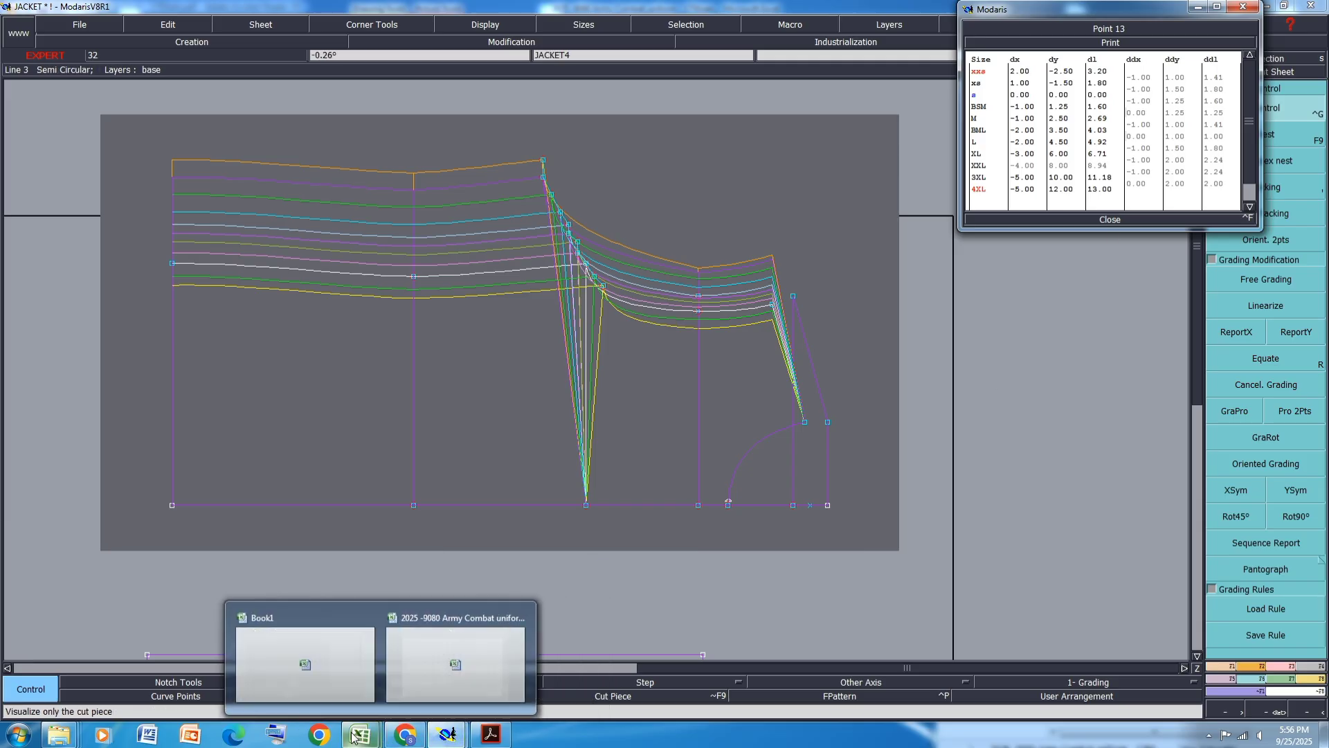
click(455, 657)
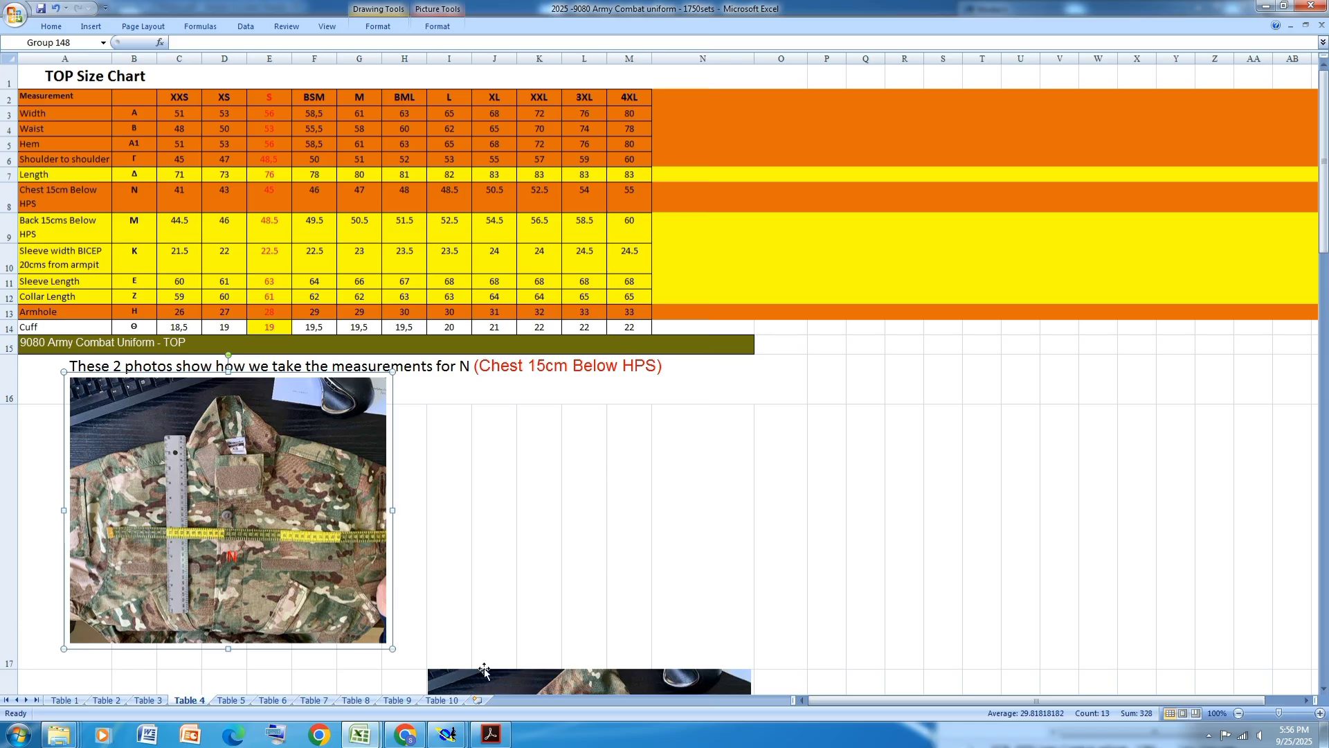
click(449, 736)
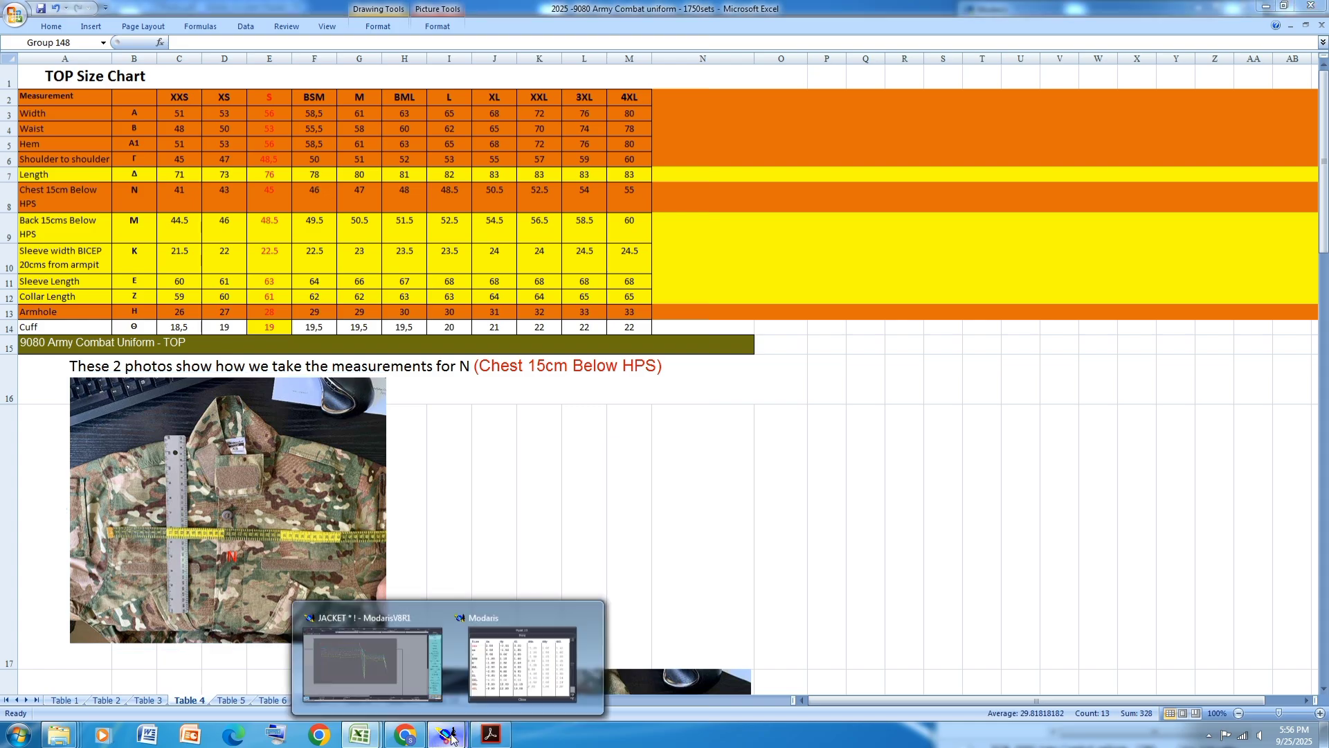
click(400, 666)
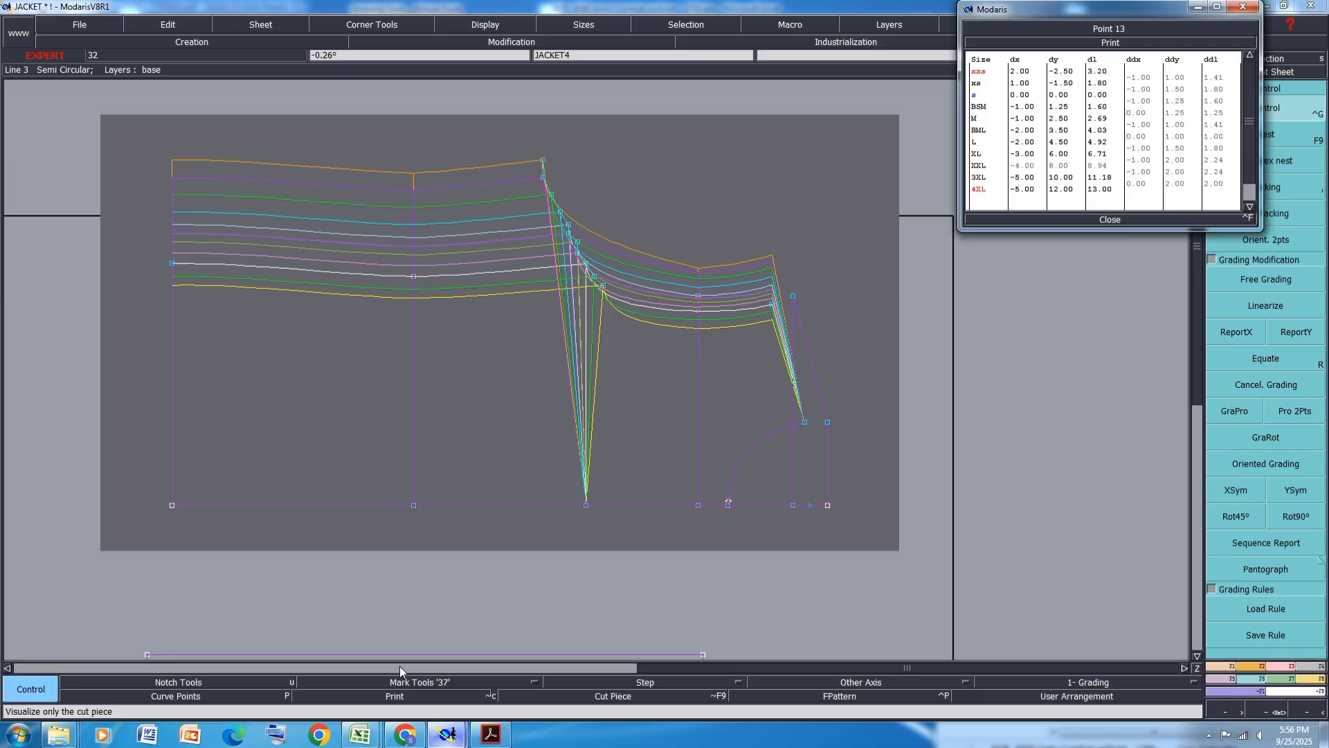
click(1107, 221)
click(1236, 331)
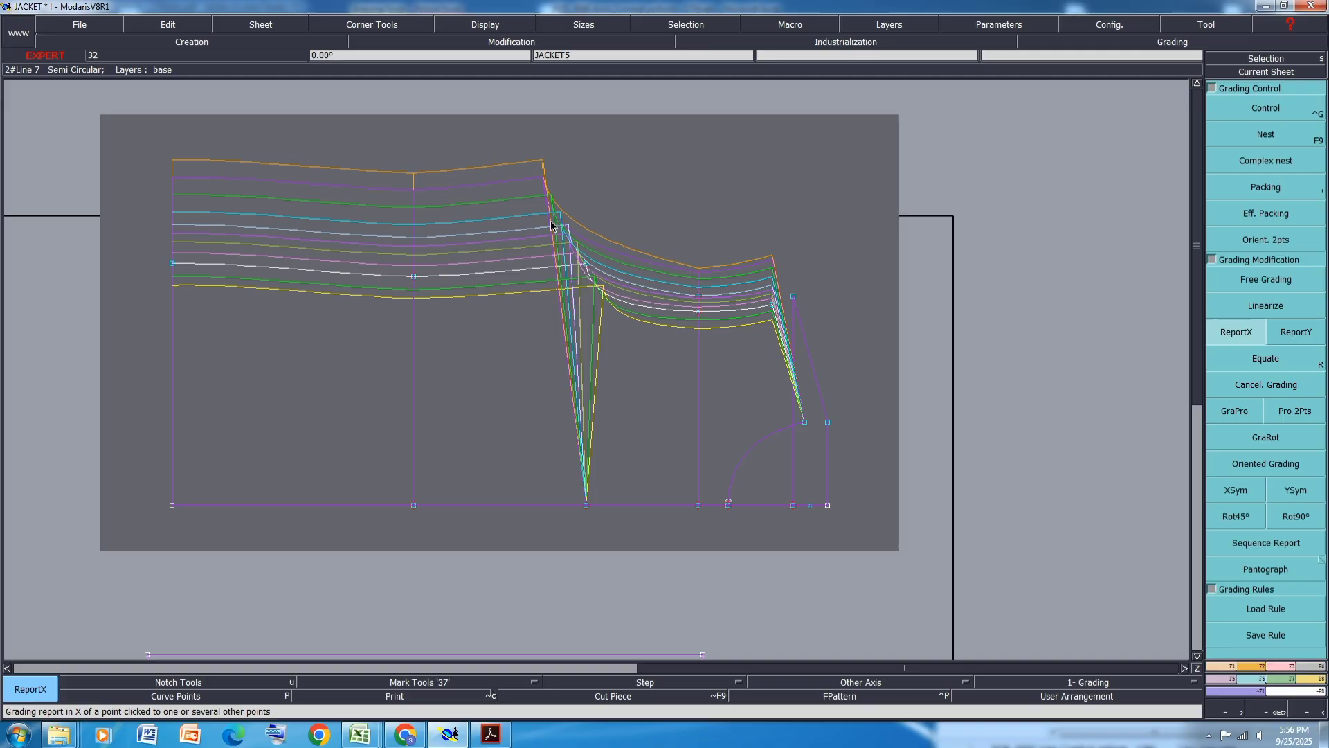
click(587, 270)
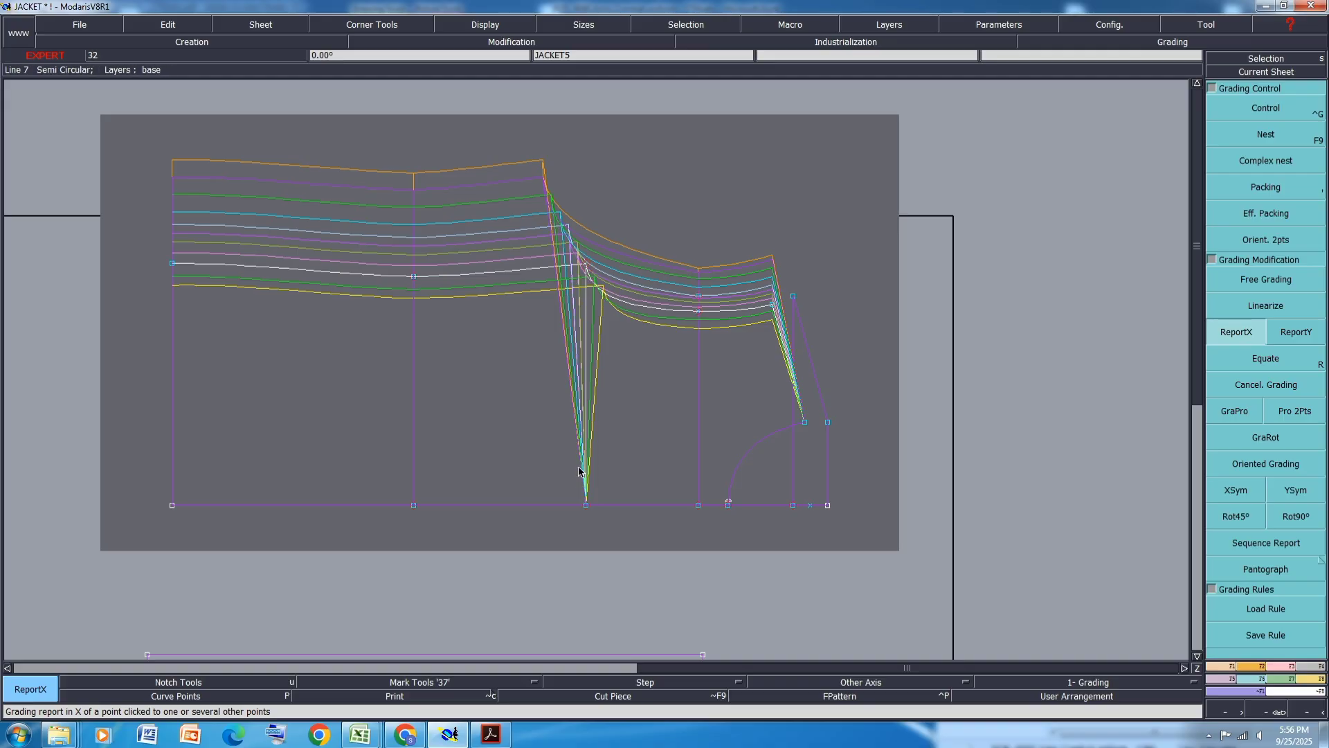
click(586, 505)
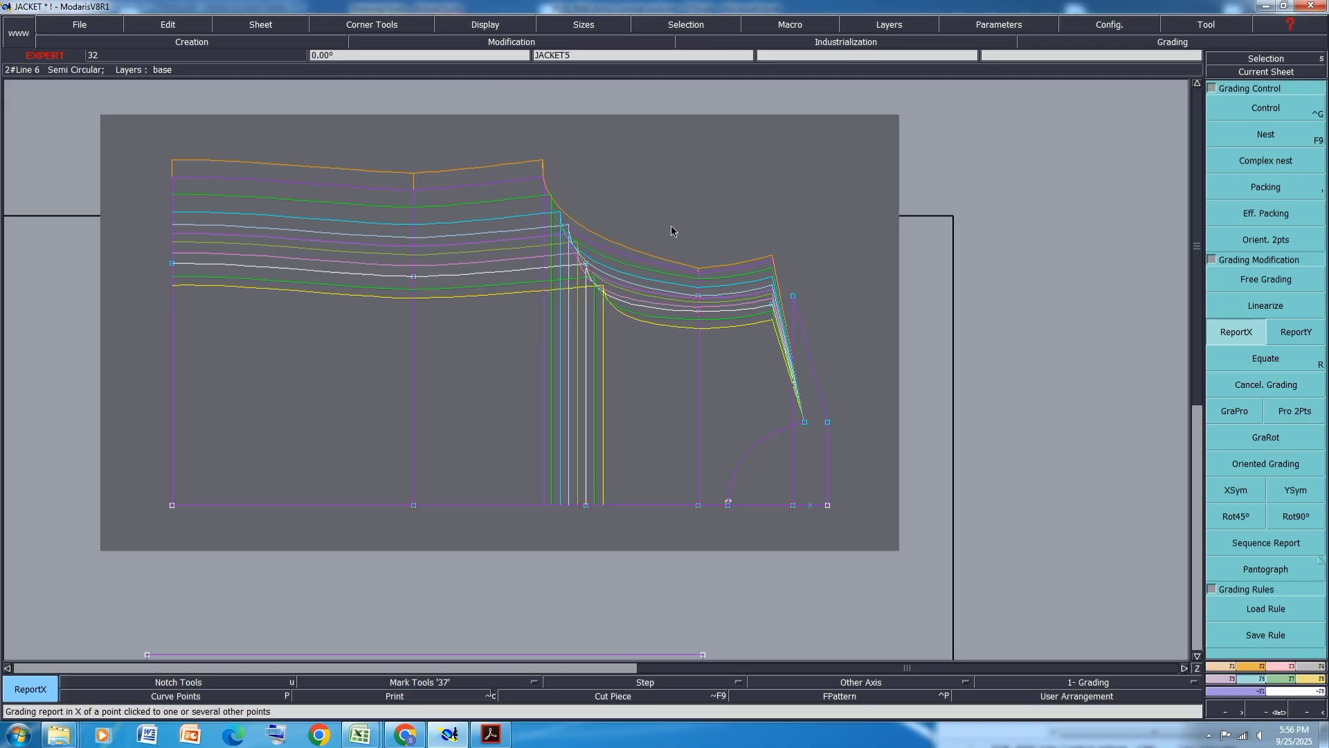
key(ctrl+s)
click(569, 443)
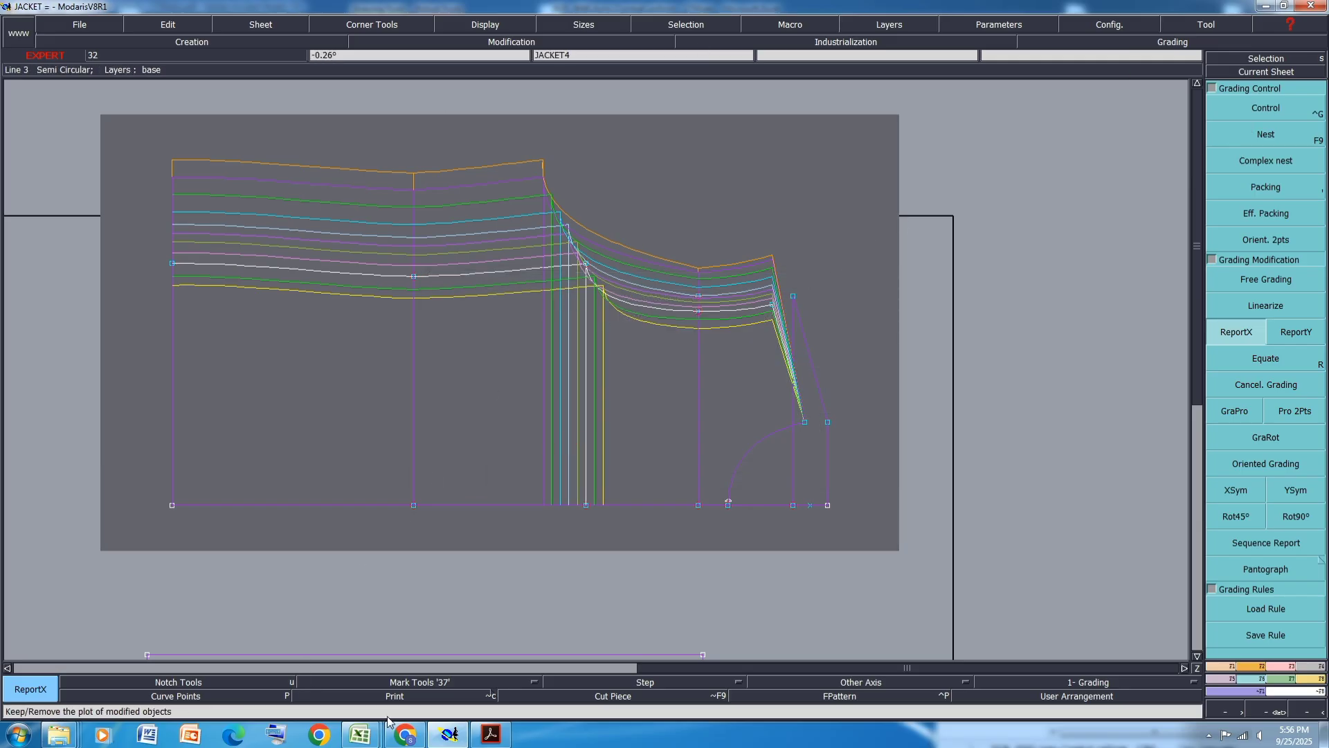
- Fill the size chart's Back 15cms Below HPS row with orange
mouse_move(360, 734)
click(409, 687)
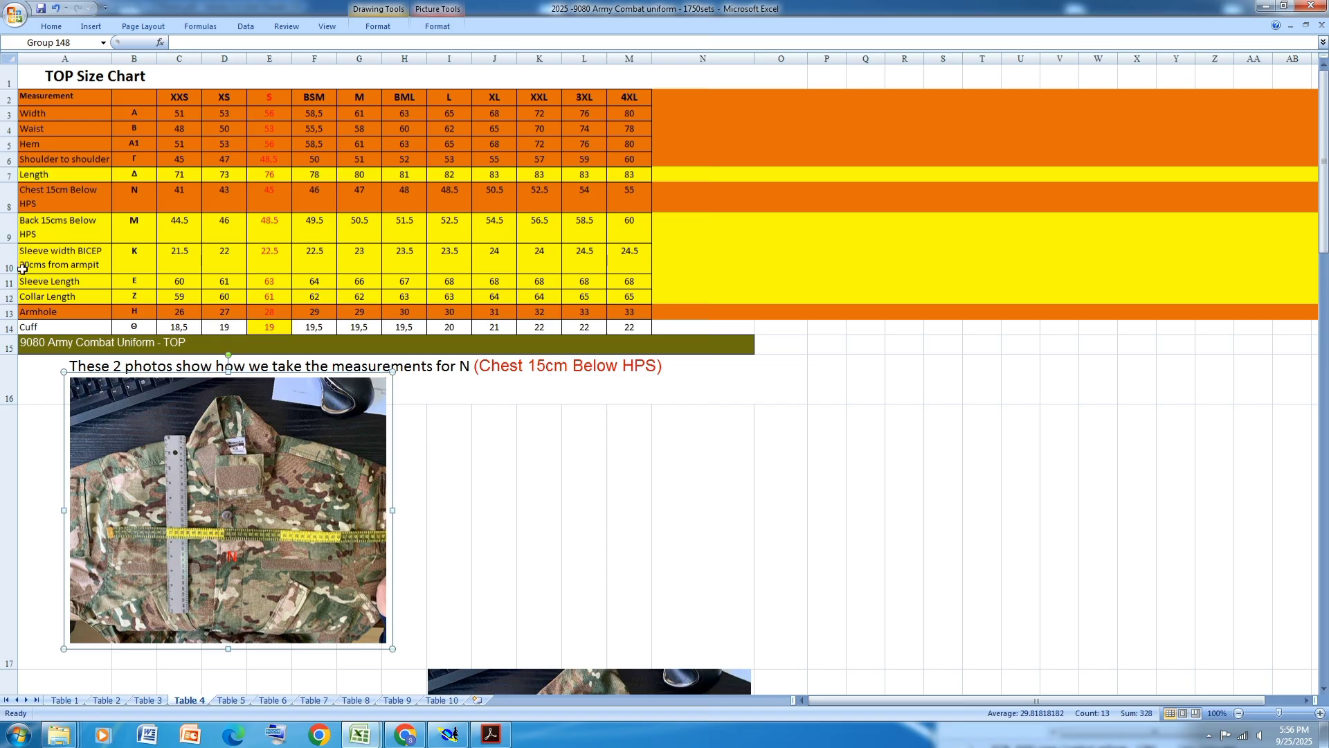
click(8, 227)
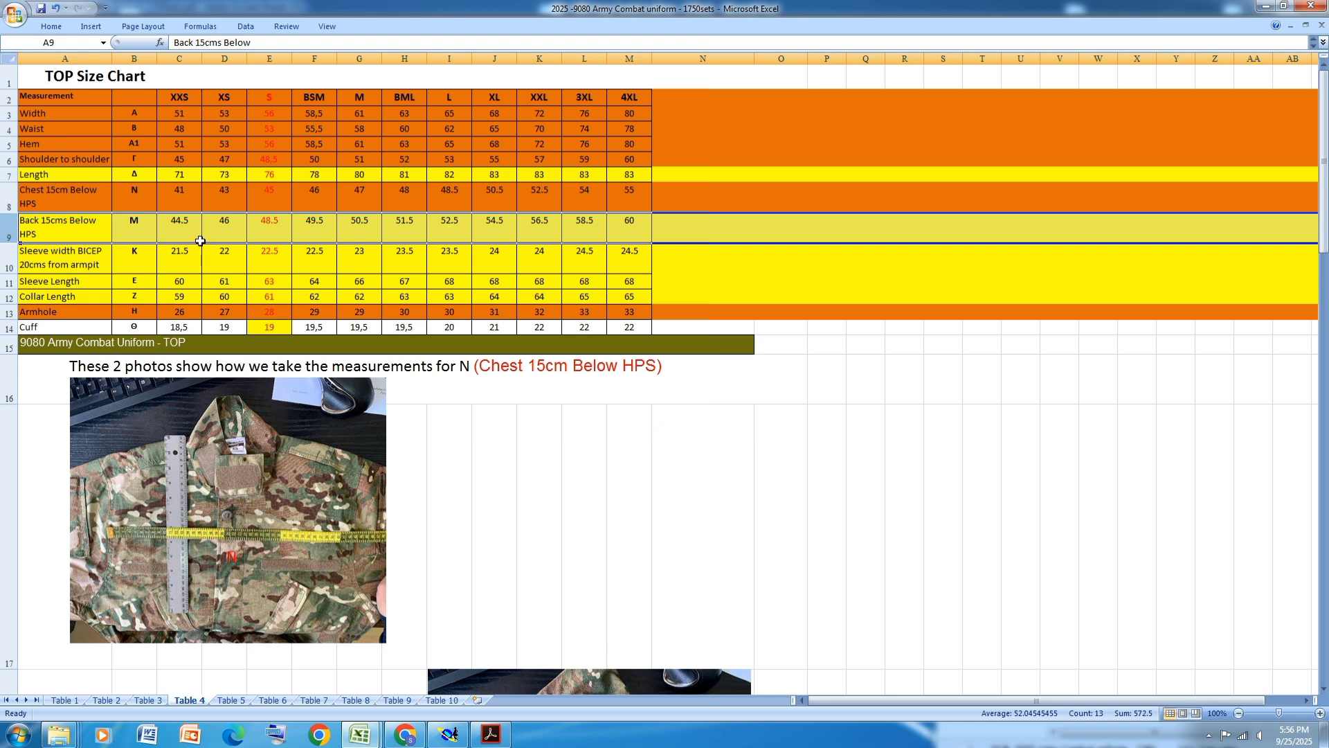
click(51, 26)
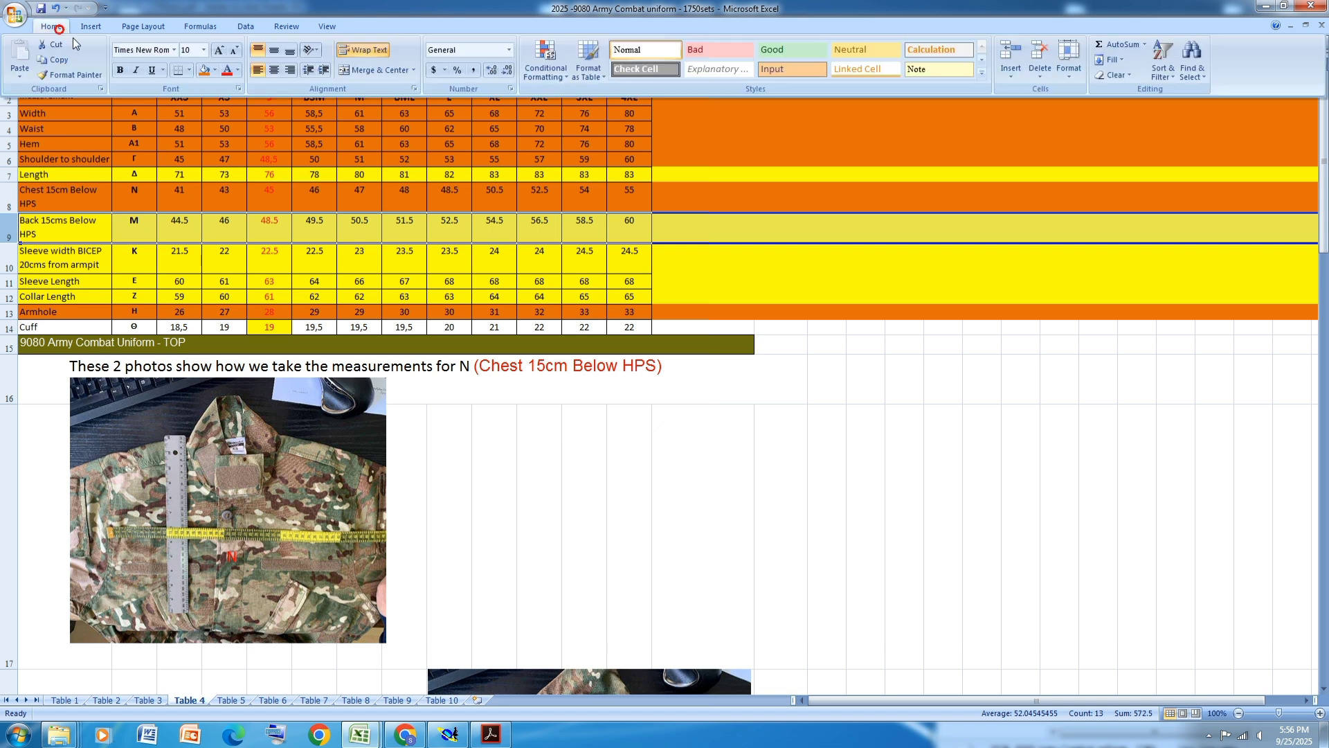
click(204, 70)
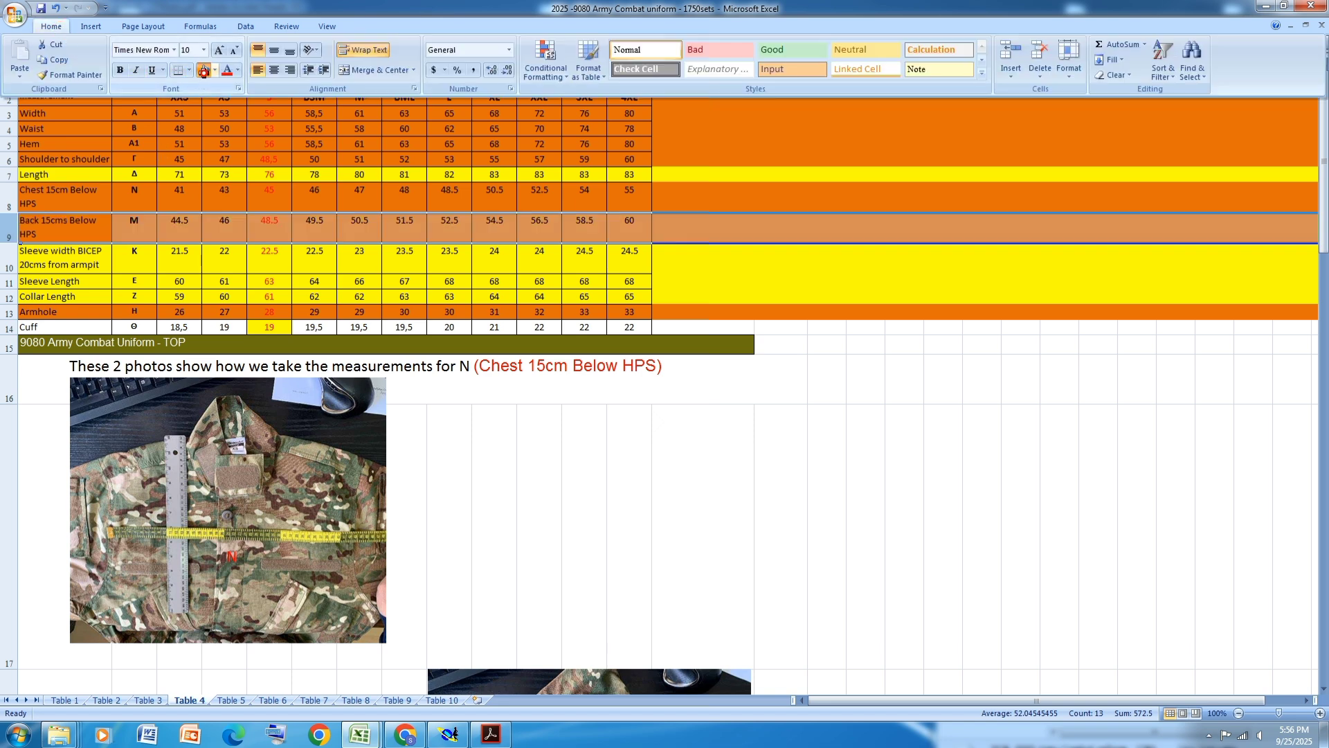
click(243, 284)
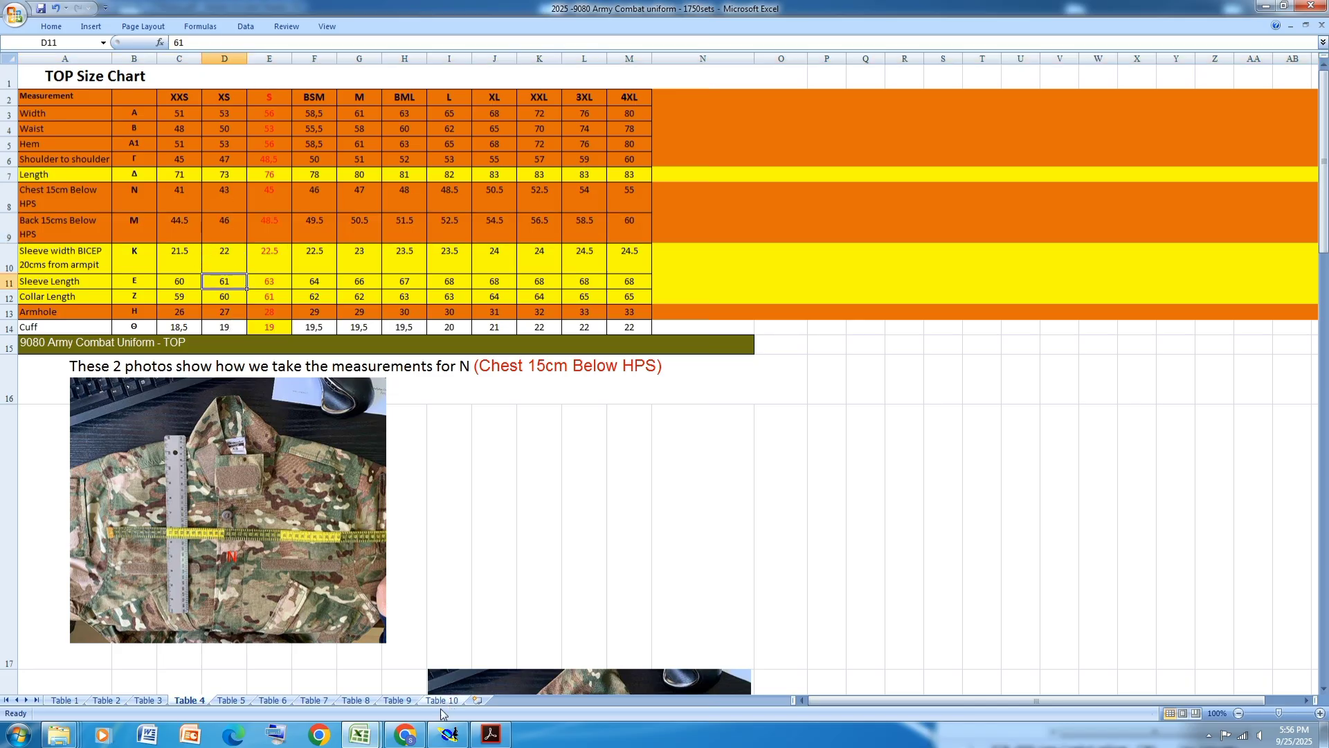
- Open grading control on point 14 and set its XXS vertical step to 0.75 cm
click(448, 734)
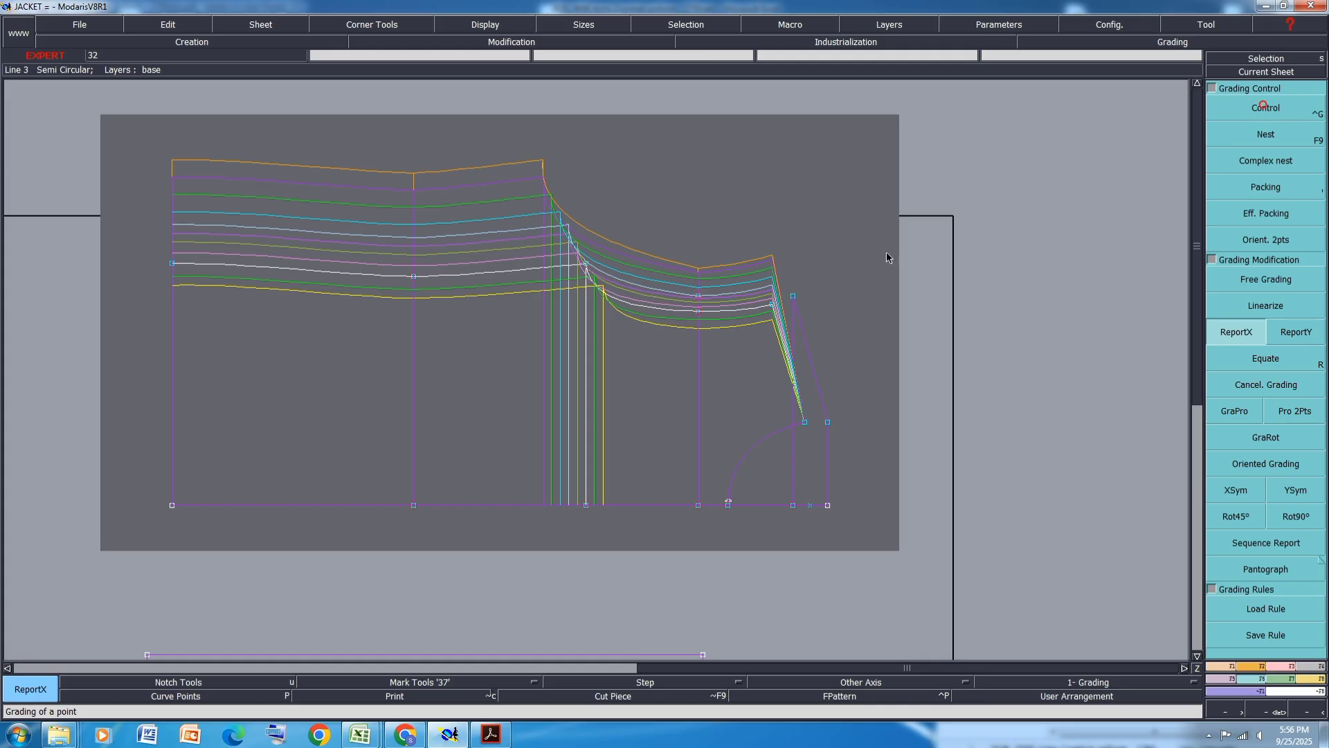
click(1263, 105)
scroll(692, 299, up, 2)
click(703, 289)
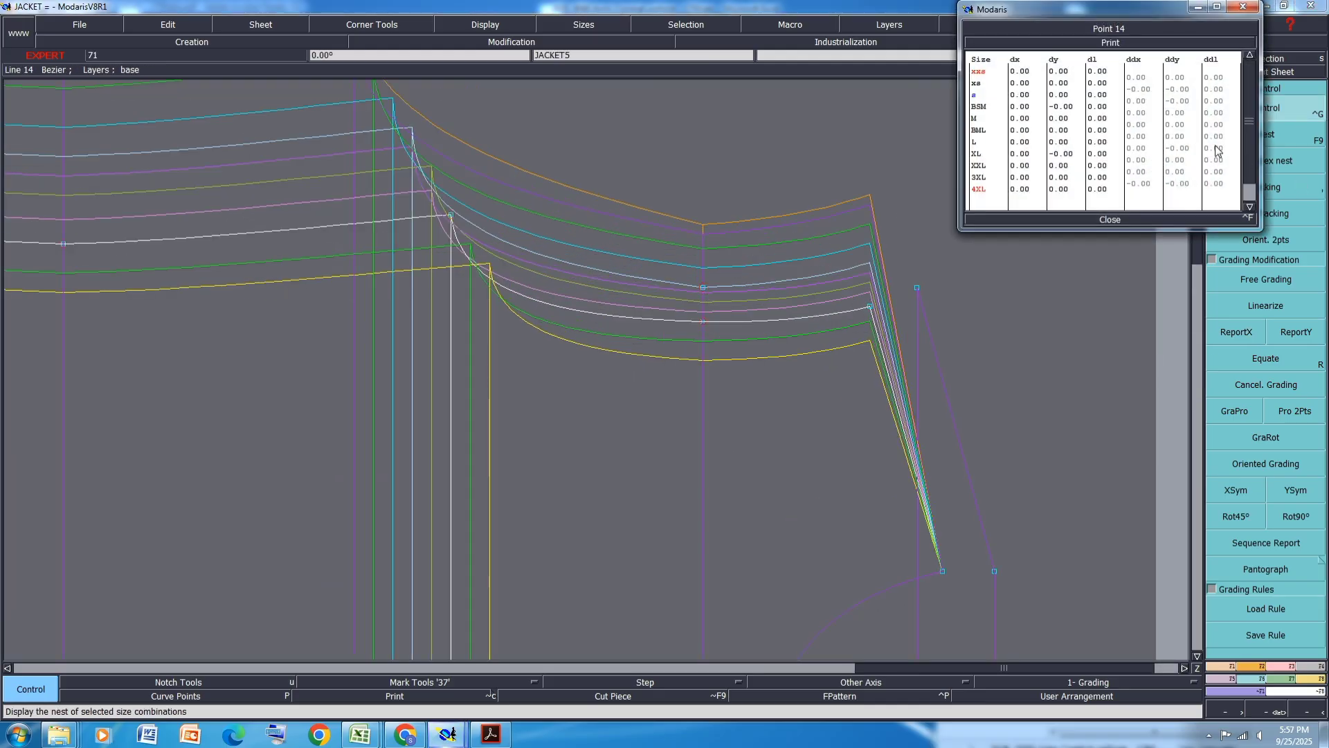
click(1180, 80)
text(0.75)
key(Return)
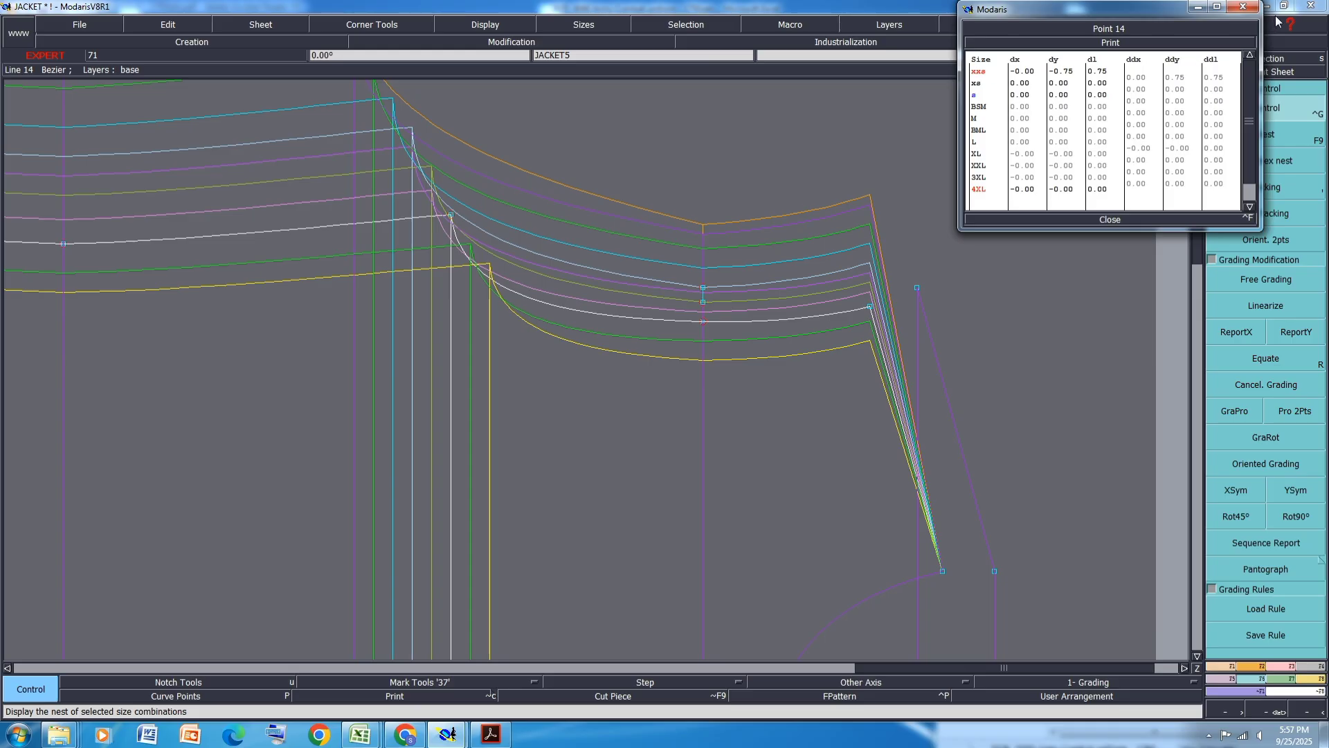
- Check the size chart, then set point 14's XS vertical step to 0.75 cm and S step to 0.5 cm
mouse_move(364, 739)
click(468, 661)
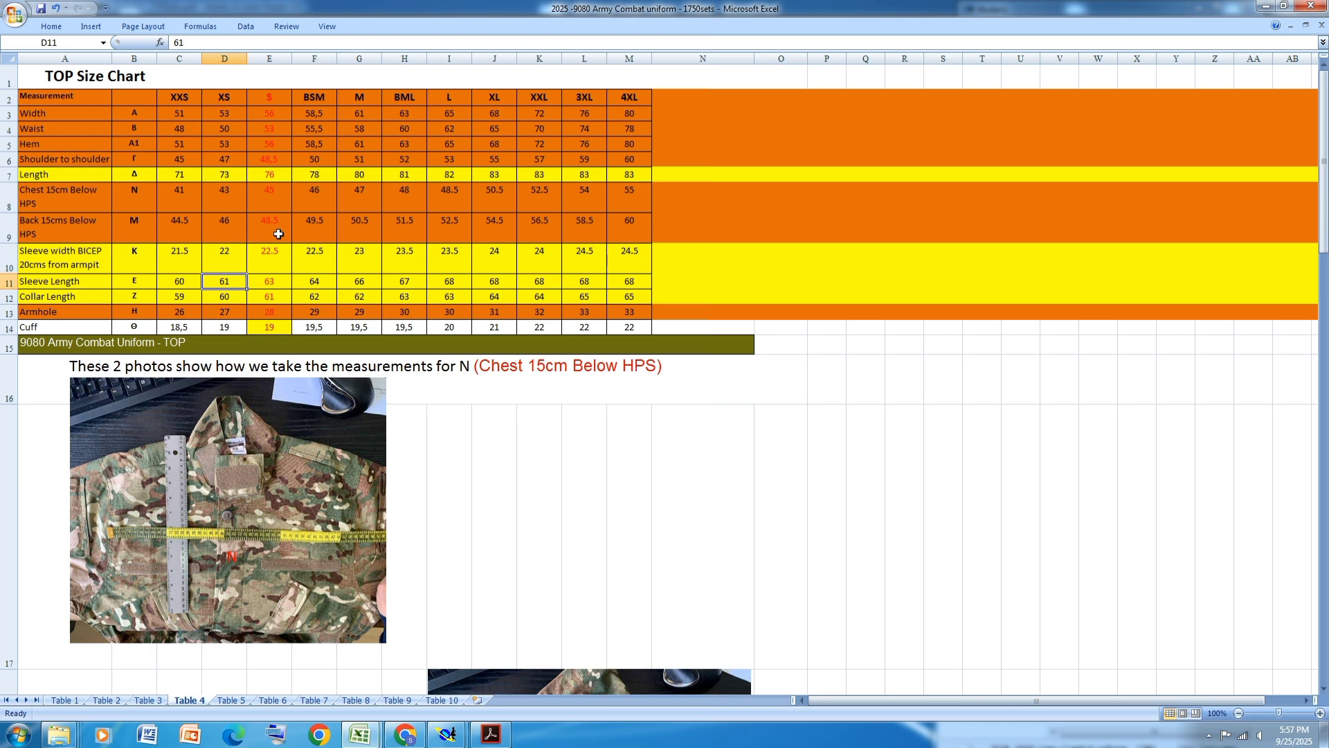
mouse_move(447, 734)
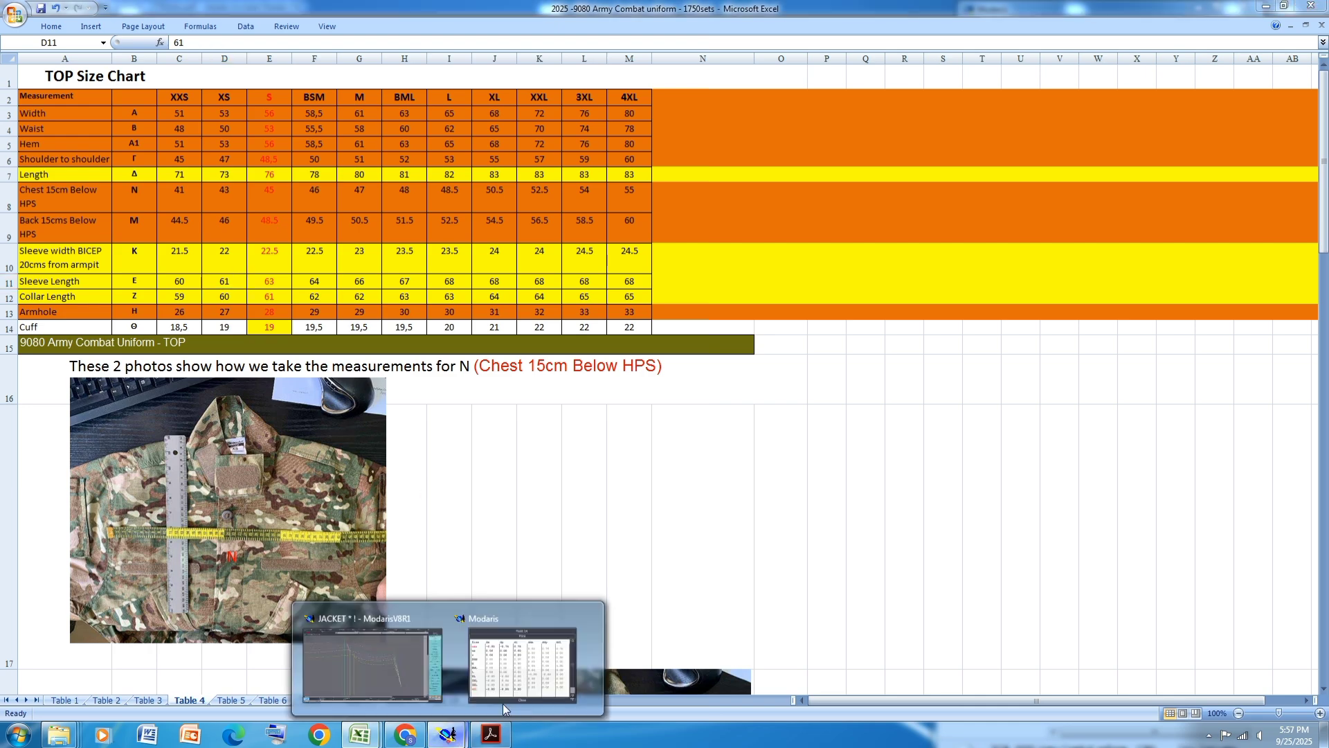
click(551, 666)
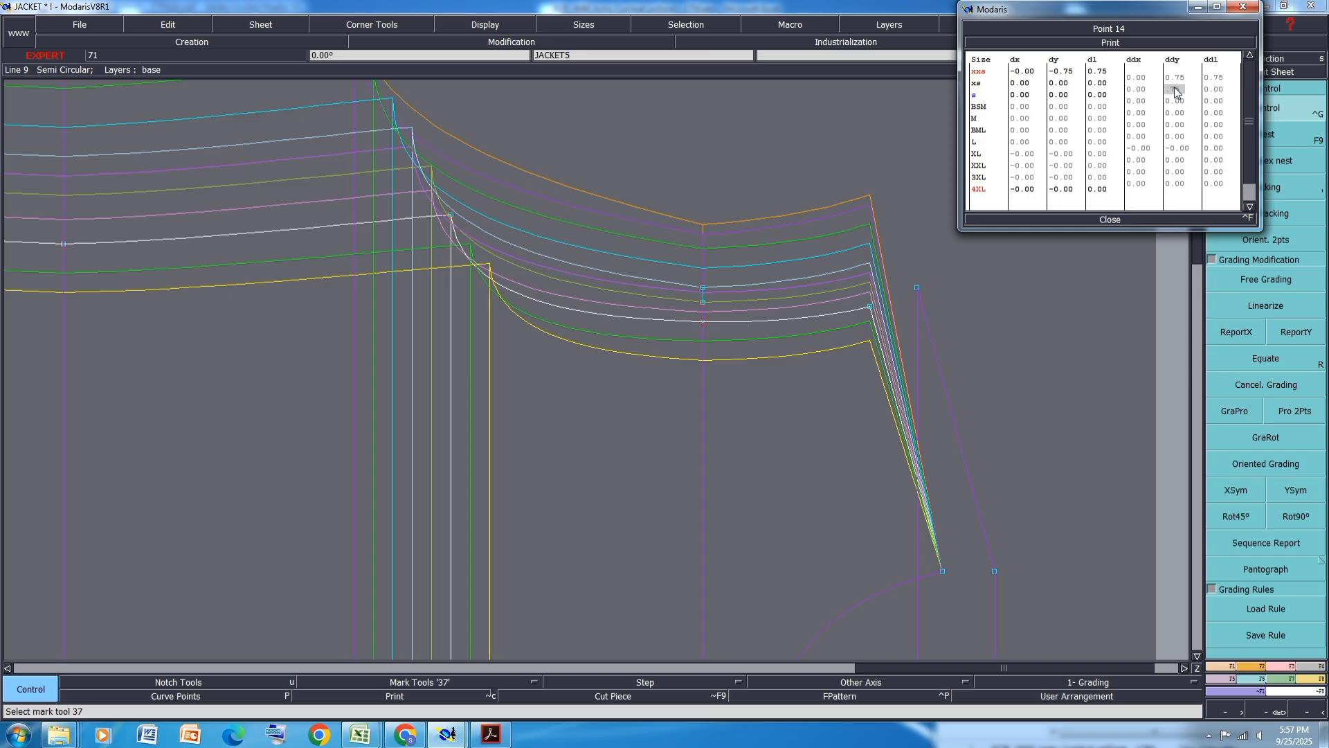
key(Return)
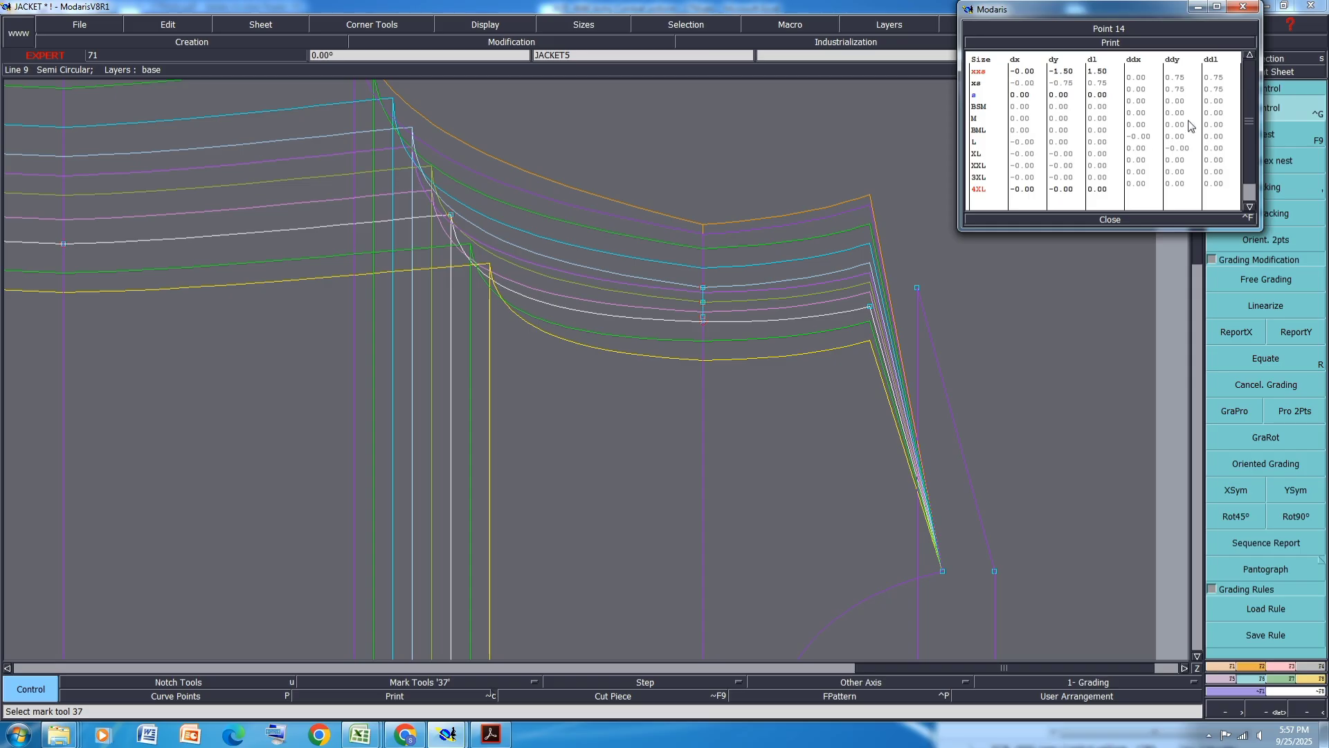
click(1177, 101)
text(0.5)
key(Return)
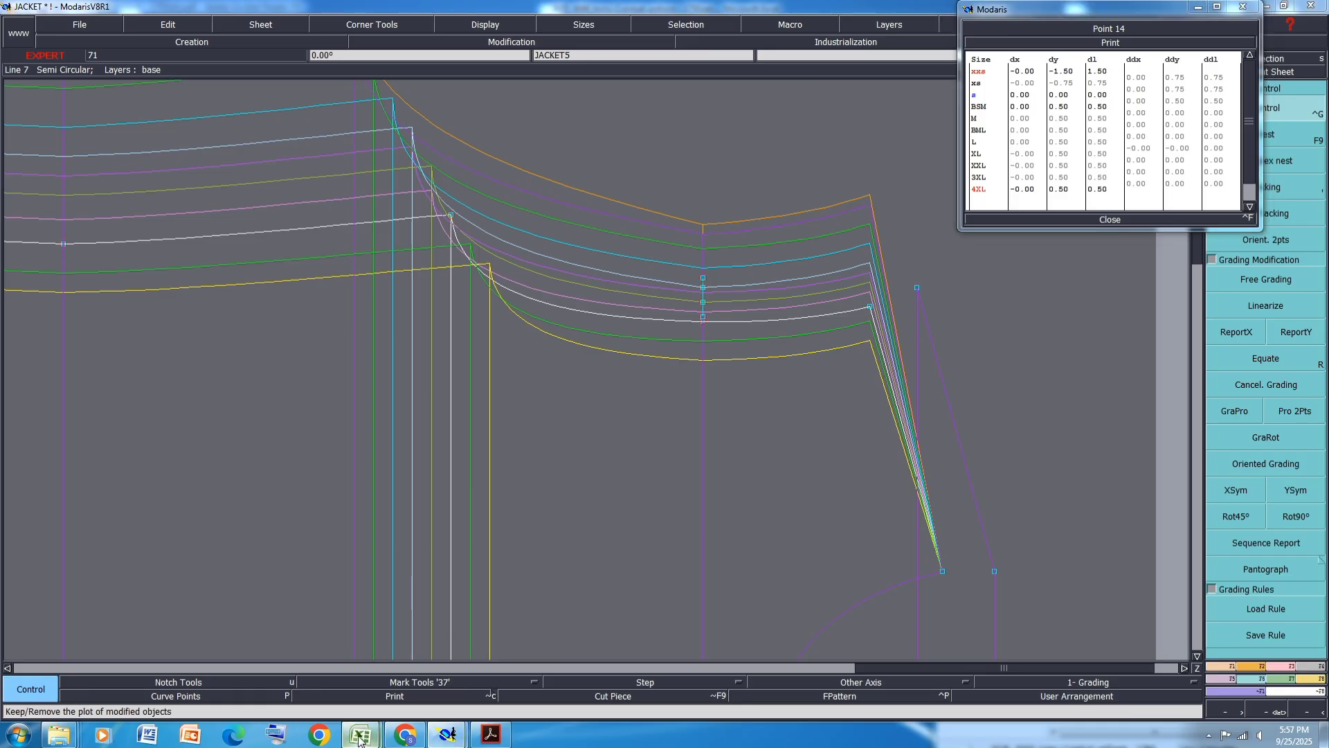
- Check the size chart, then set point 14's BSM, M and BML vertical steps to 0.5 cm and close grading control
mouse_move(360, 734)
click(418, 668)
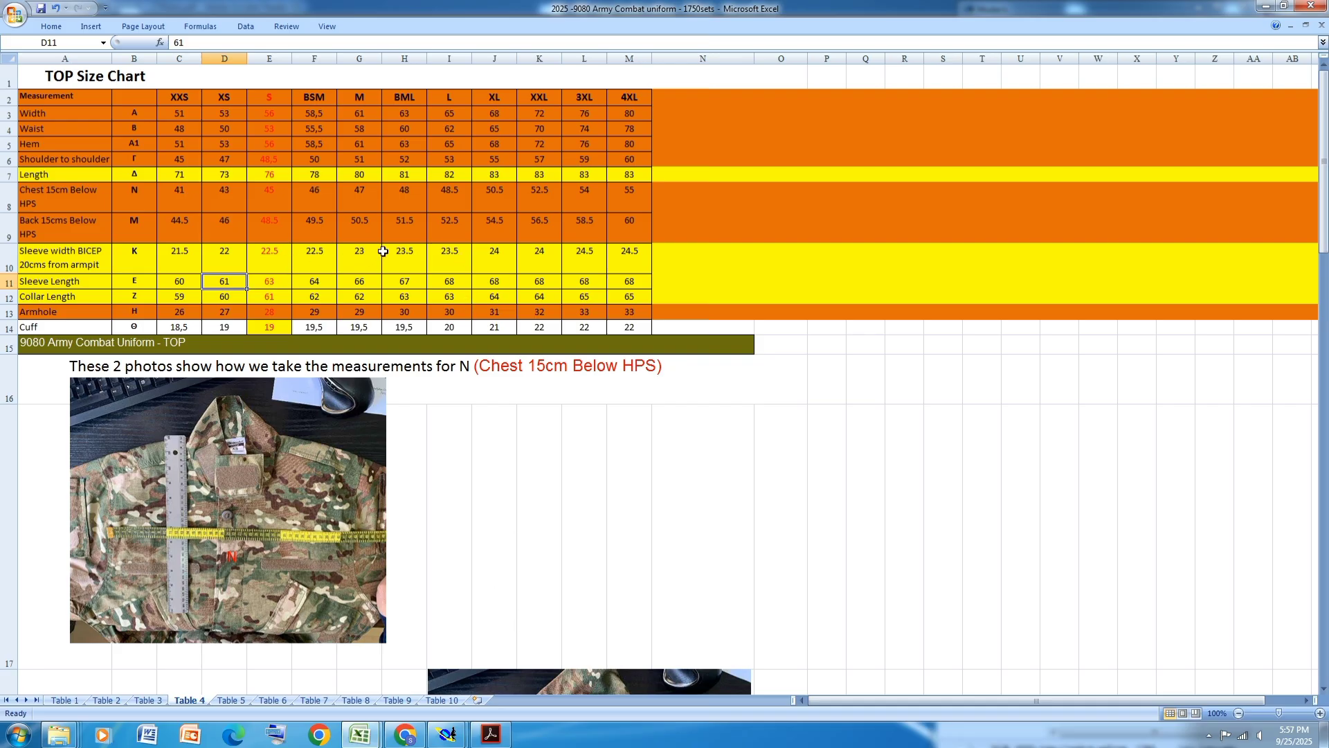
click(446, 733)
click(513, 673)
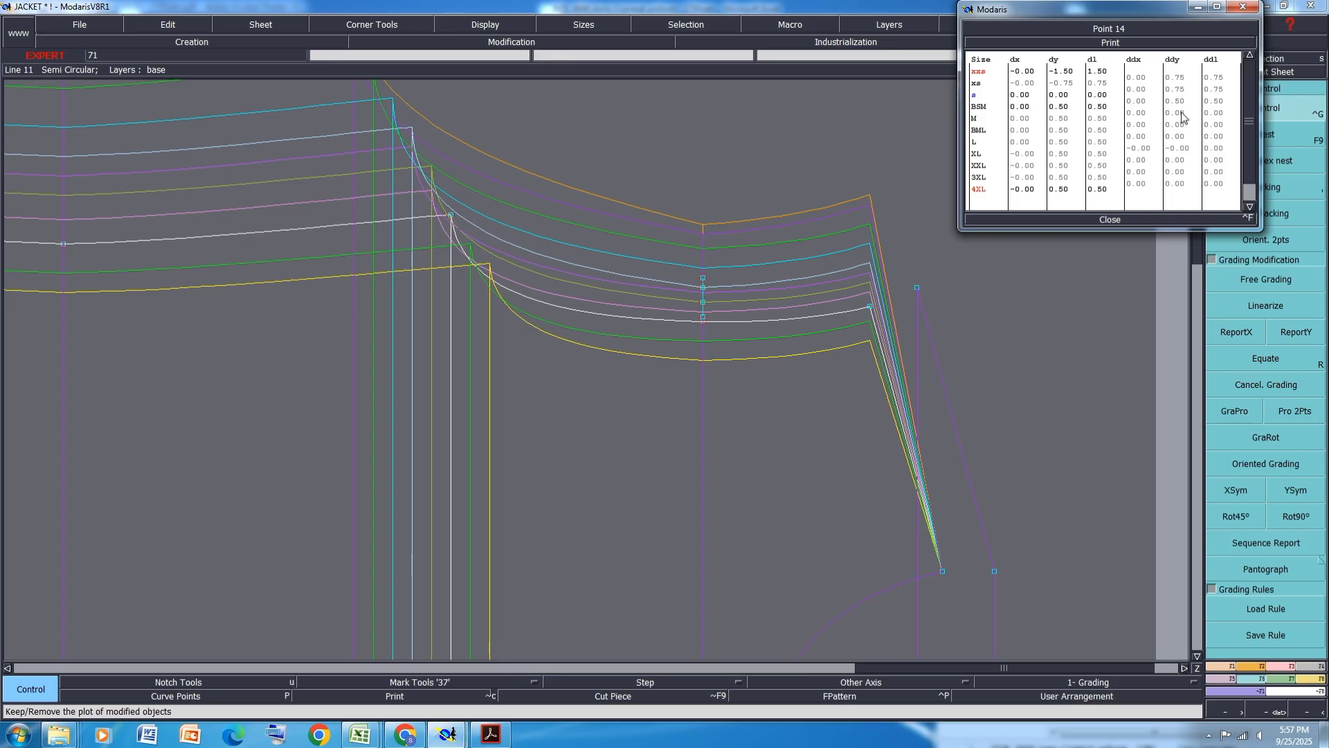
drag(1181, 112, 1183, 134)
text(.5)
key(Return)
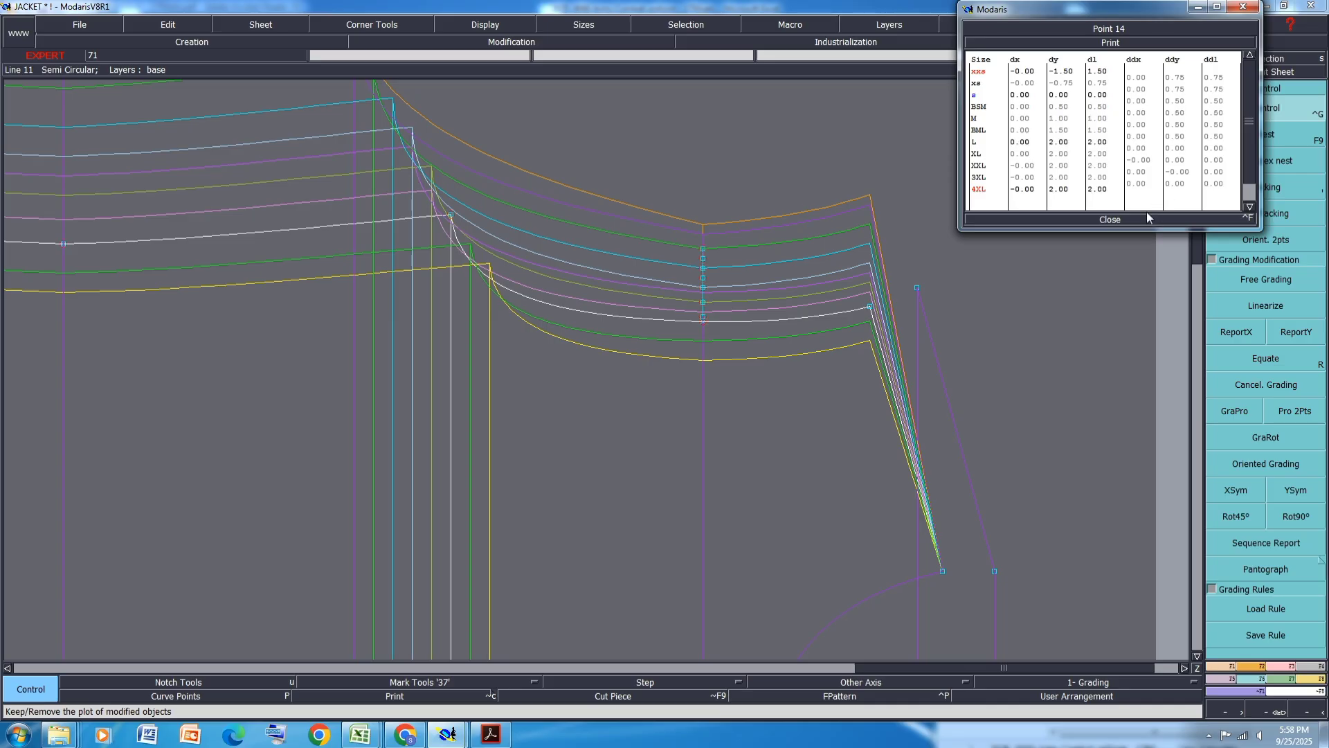
click(1107, 220)
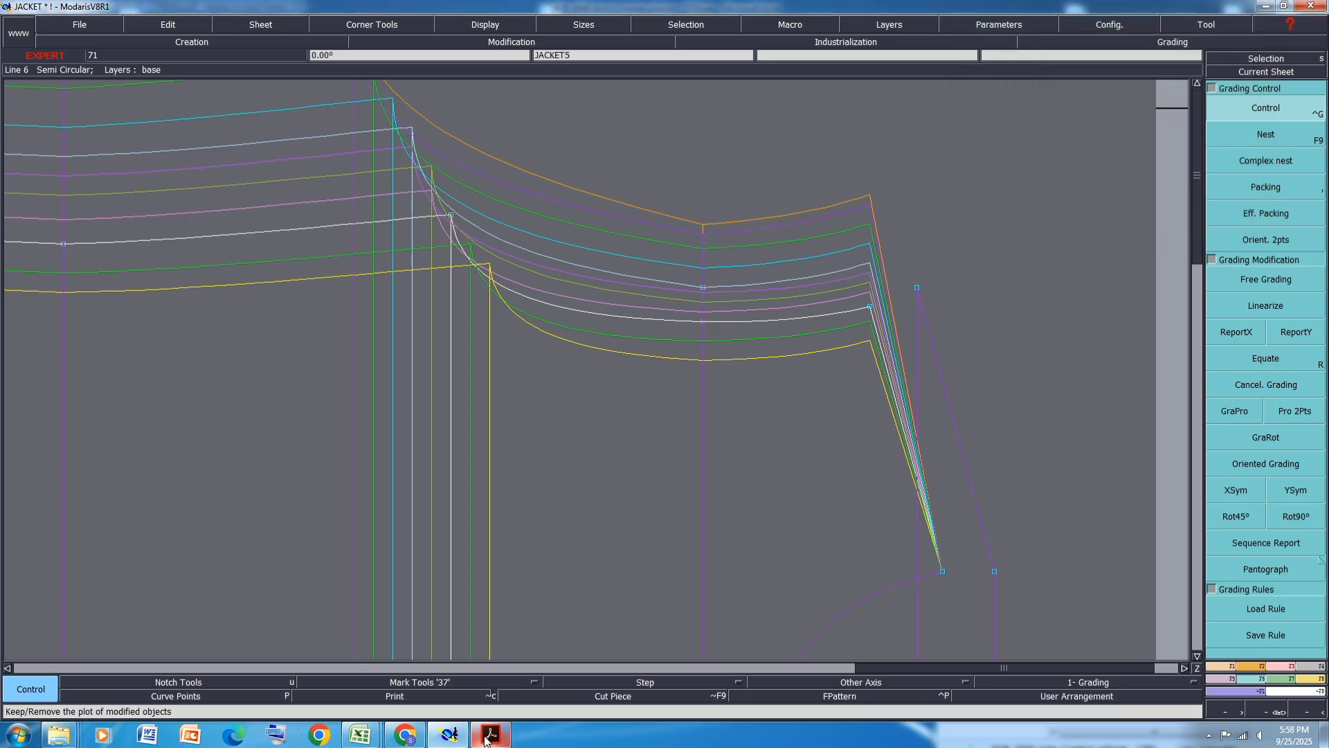
- Check the size chart in the spreadsheet and return to the pattern
mouse_move(487, 739)
mouse_move(360, 735)
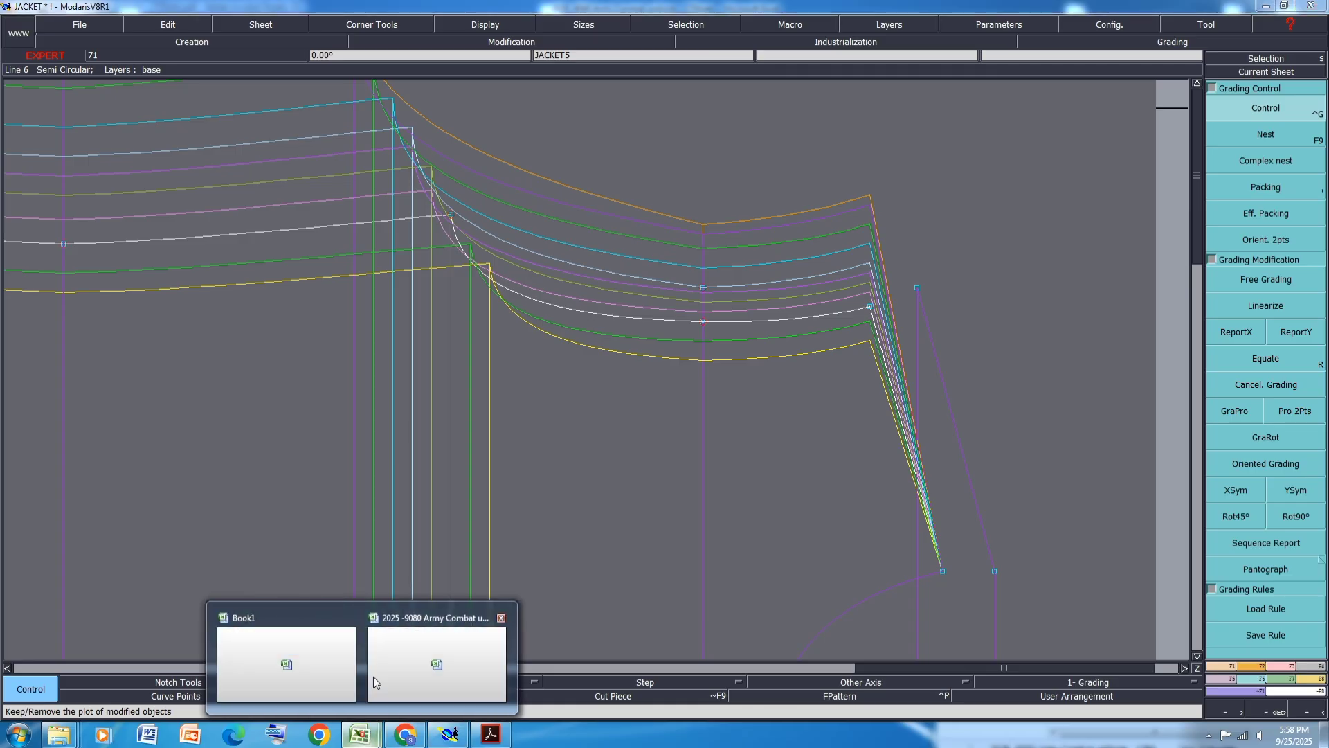
click(372, 675)
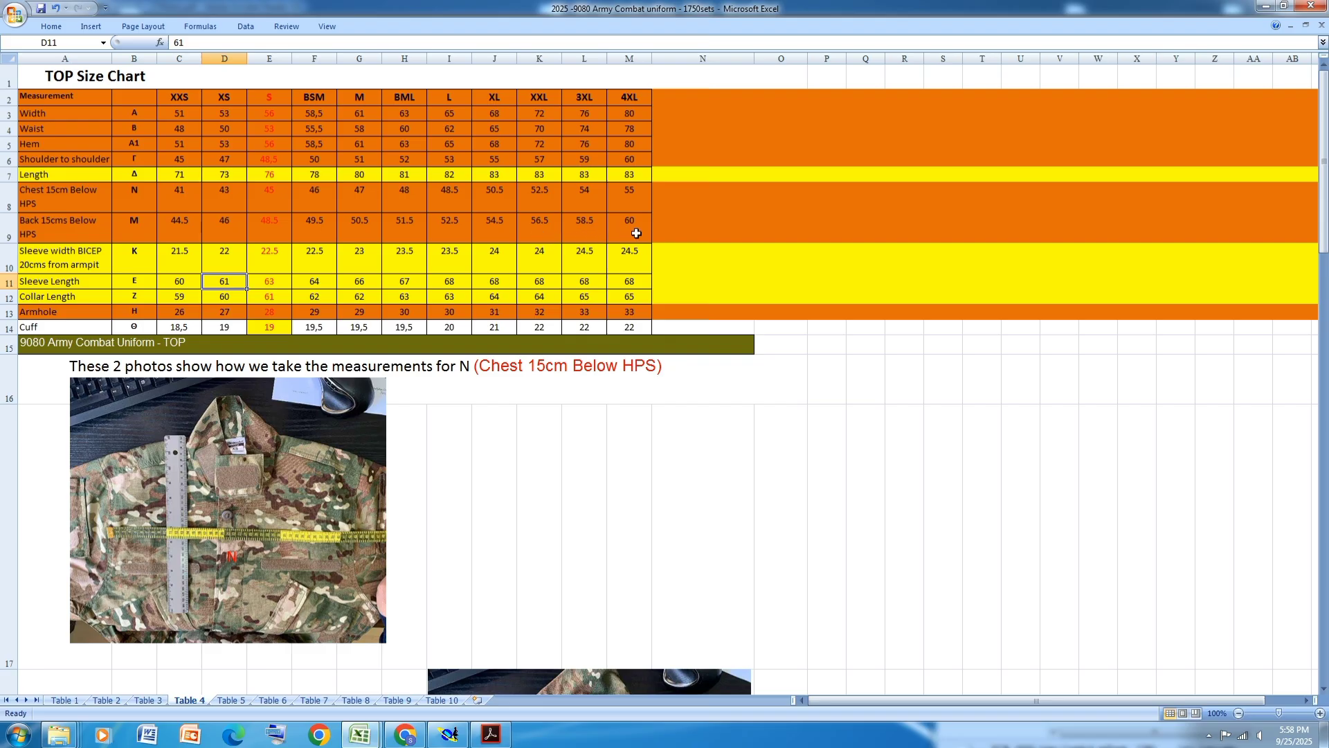
click(448, 733)
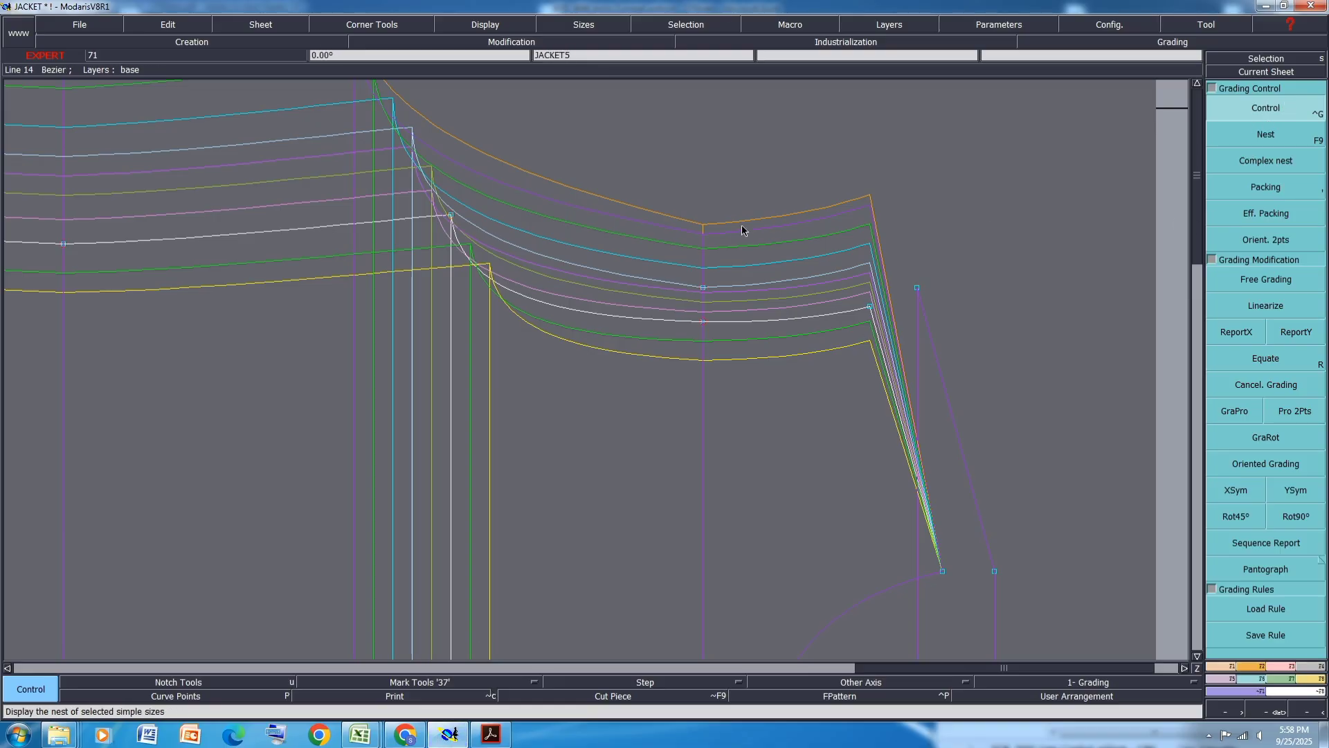
- Open grading control on point 14, set the larger sizes' vertical steps to 1 cm and 0.5 cm, and close it
click(705, 289)
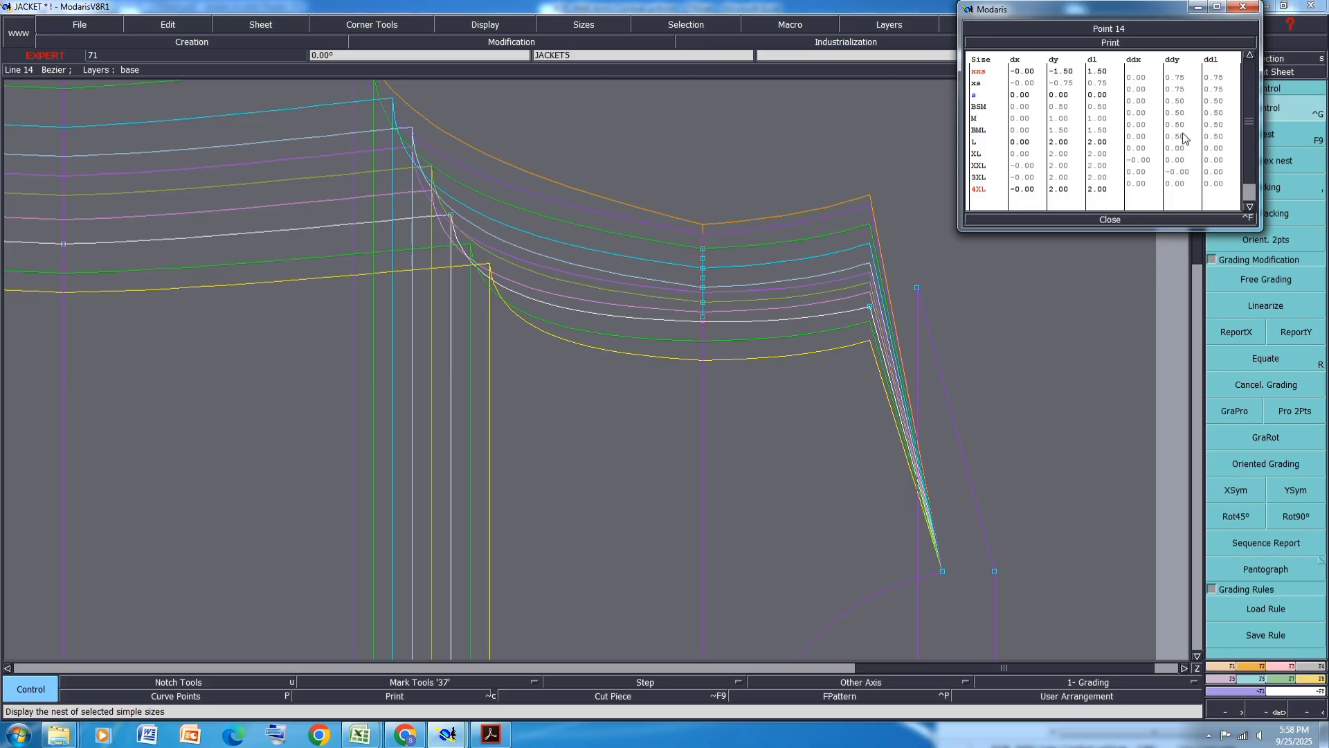
drag(1183, 150, 1184, 174)
text(1)
key(Return)
click(1180, 185)
text(0.5)
key(Return)
click(1107, 219)
scroll(850, 289, down, 2)
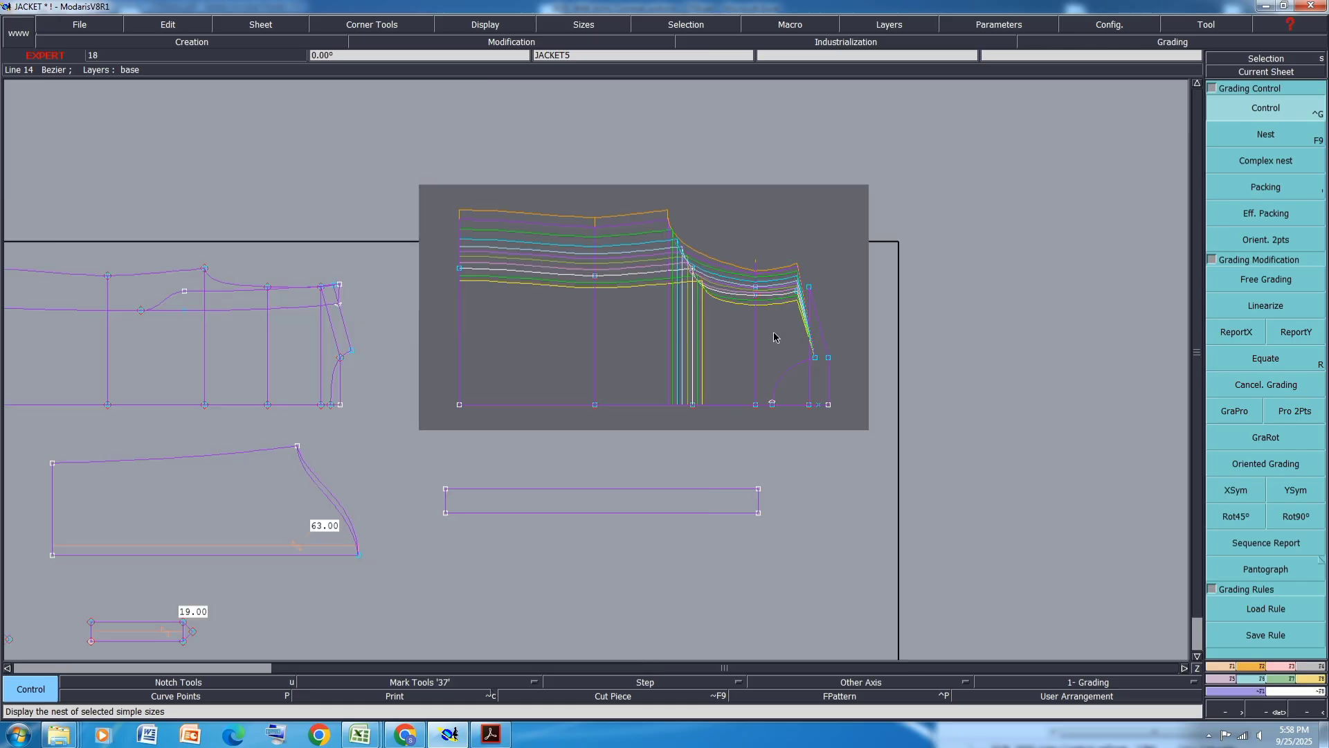
- Use ReportY to copy vertical grading from a point onto a point of the front piece
click(1310, 325)
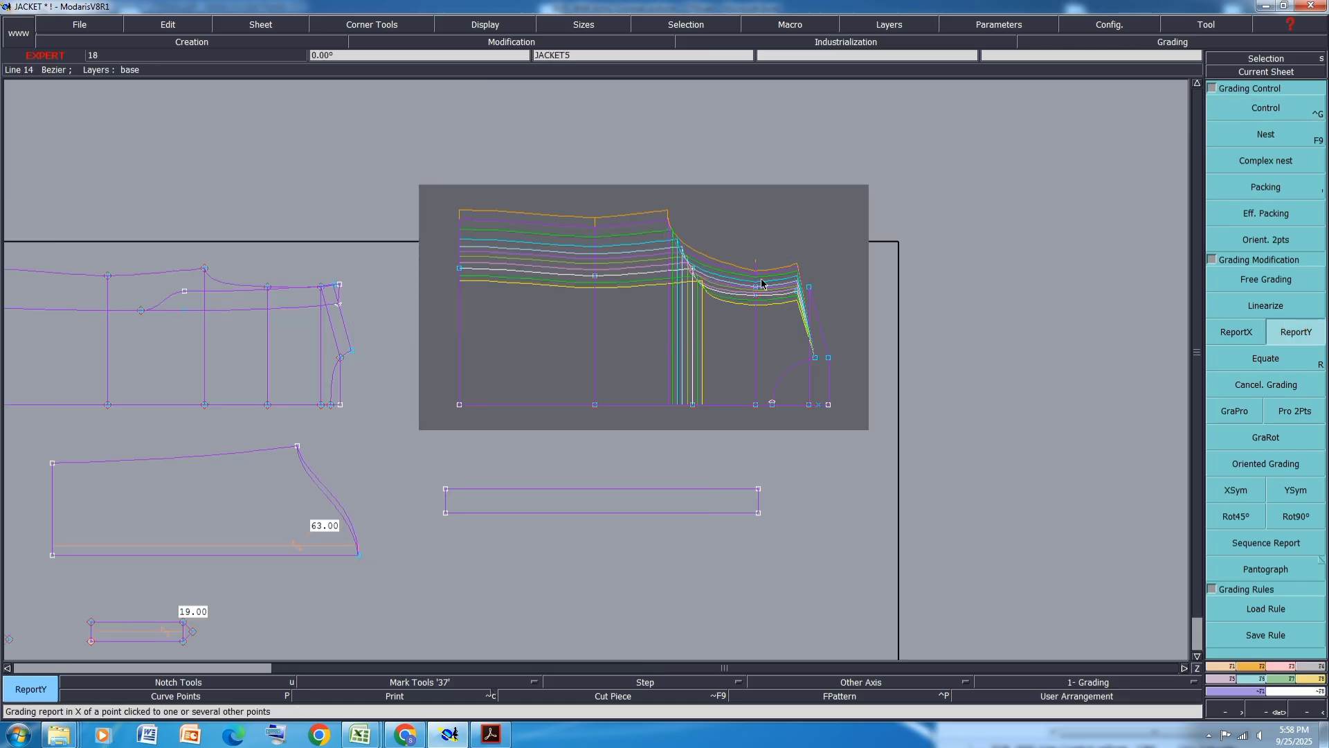
scroll(256, 287, up, 2)
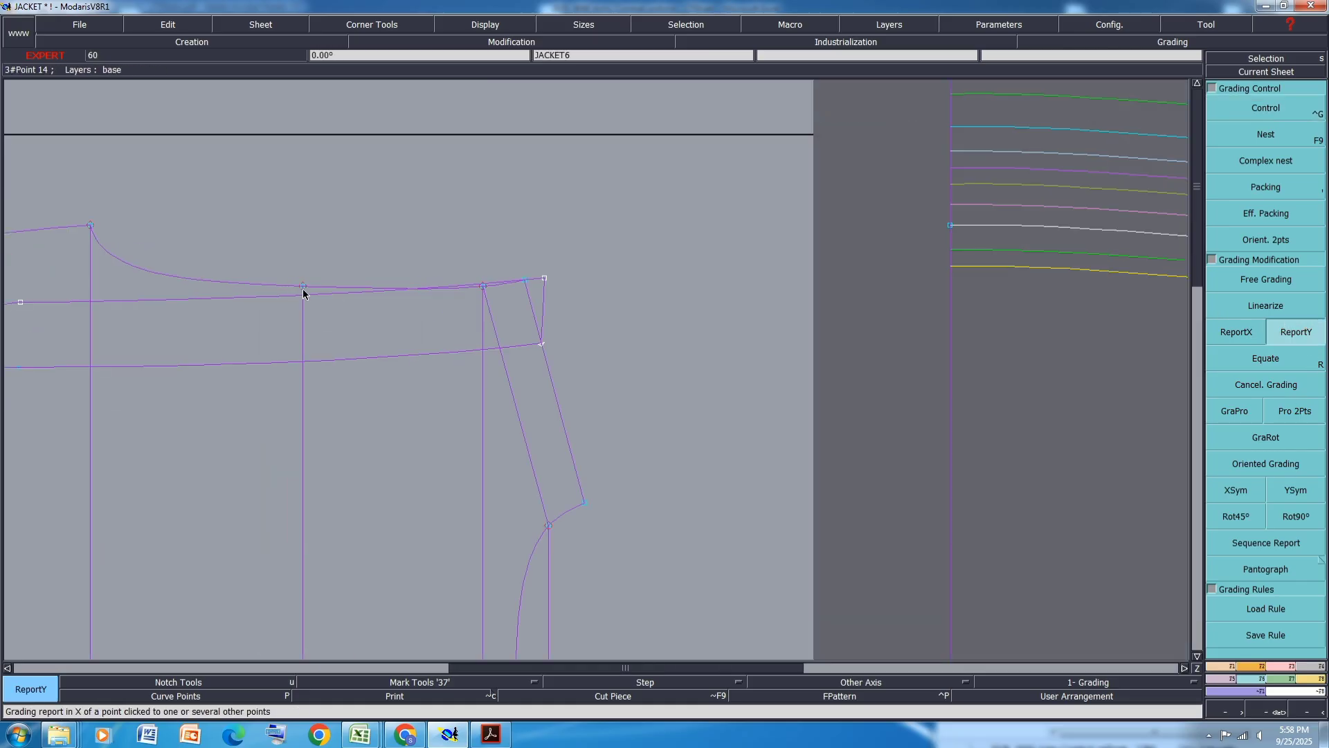
click(302, 287)
scroll(394, 214, down, 2)
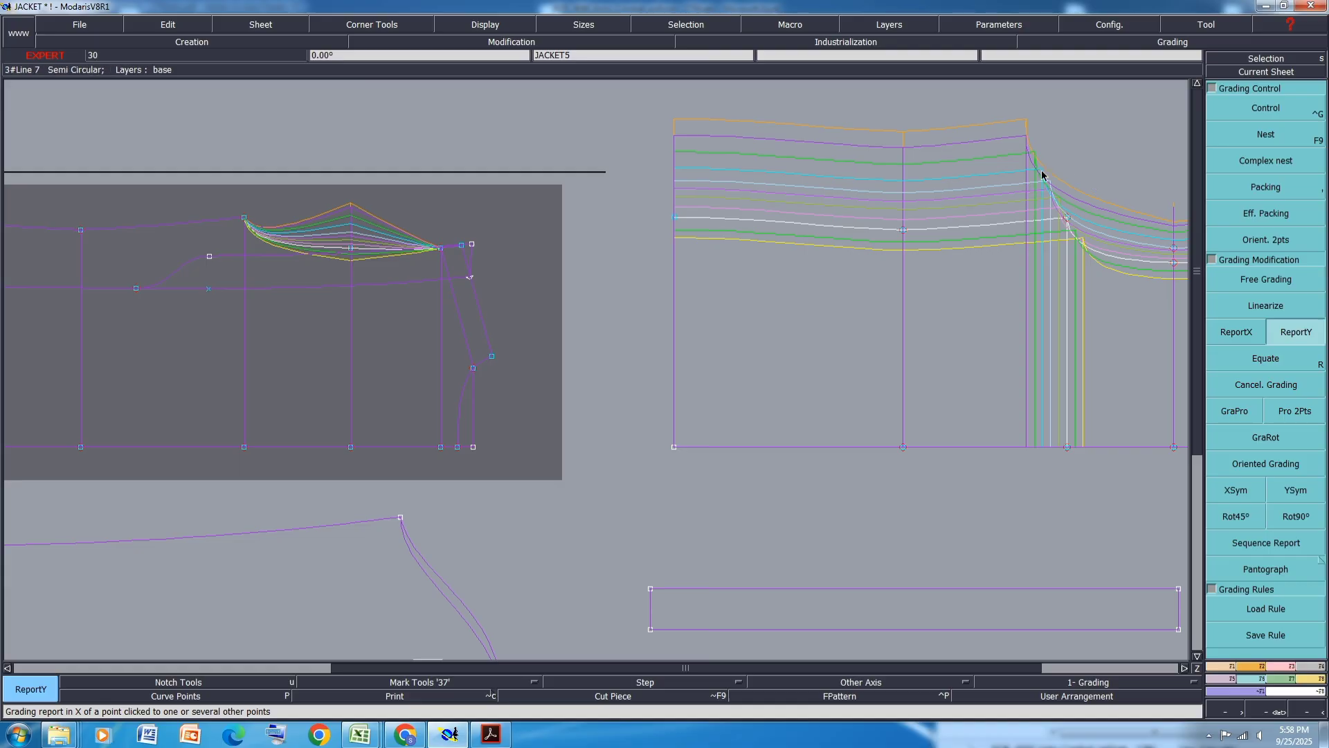
scroll(1059, 215, up, 2)
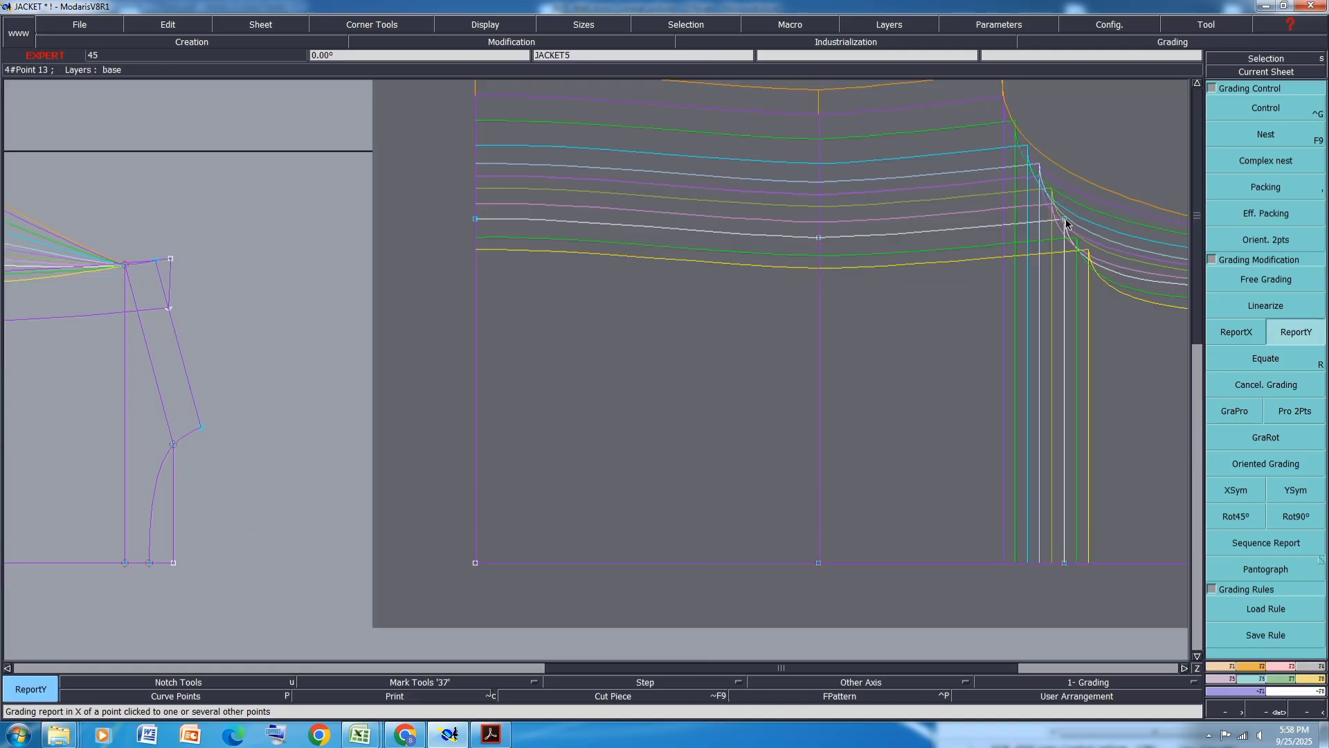
scroll(789, 272, down, 2)
click(461, 227)
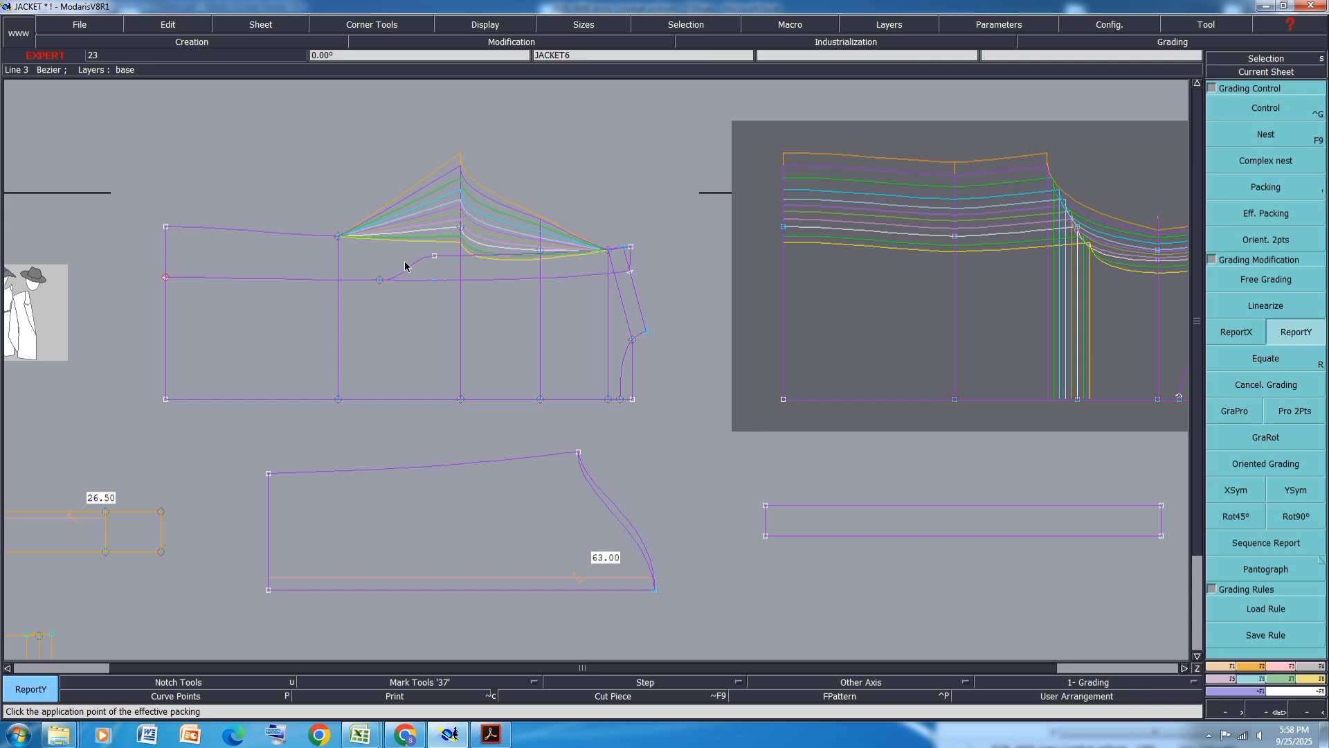
scroll(398, 261, up, 2)
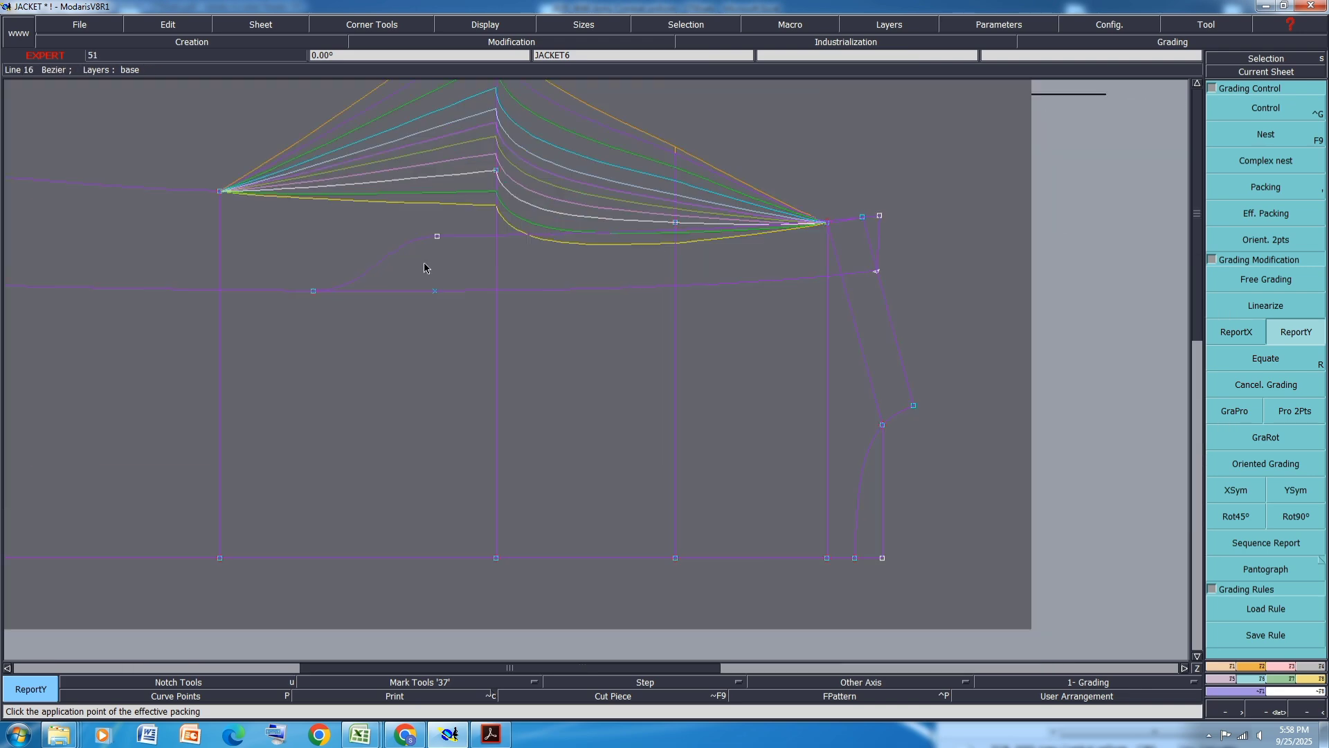
- Show handles, reshape the front piece's curve near the shoulder by moving its handle, and save the model
key(h)
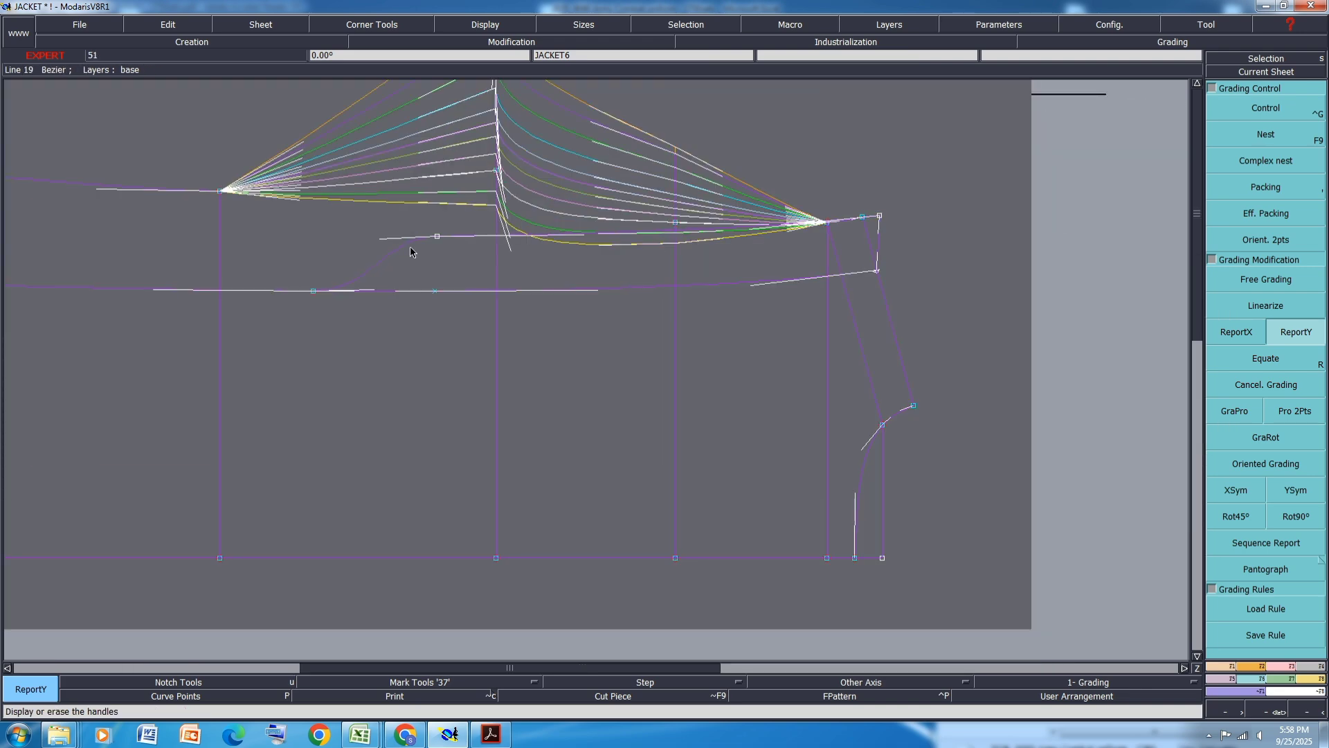
key(r)
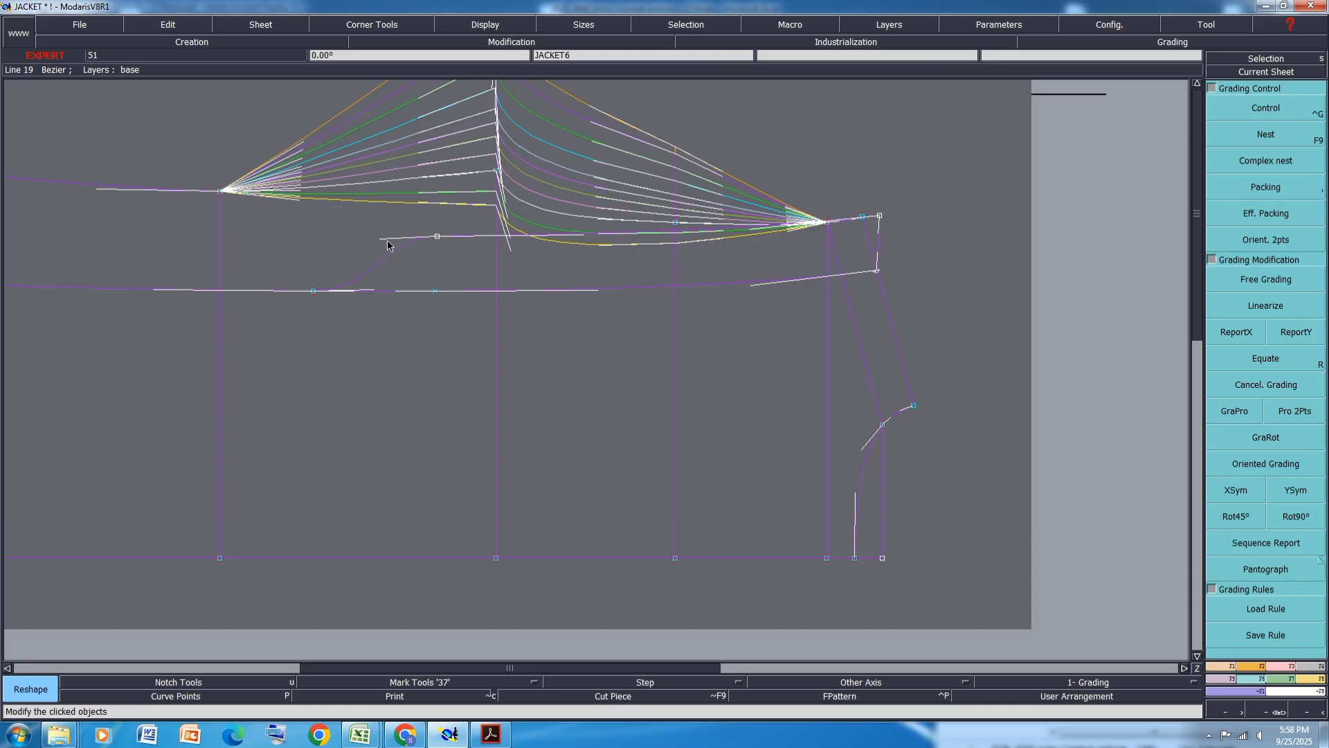
click(381, 239)
drag(415, 276, 429, 286)
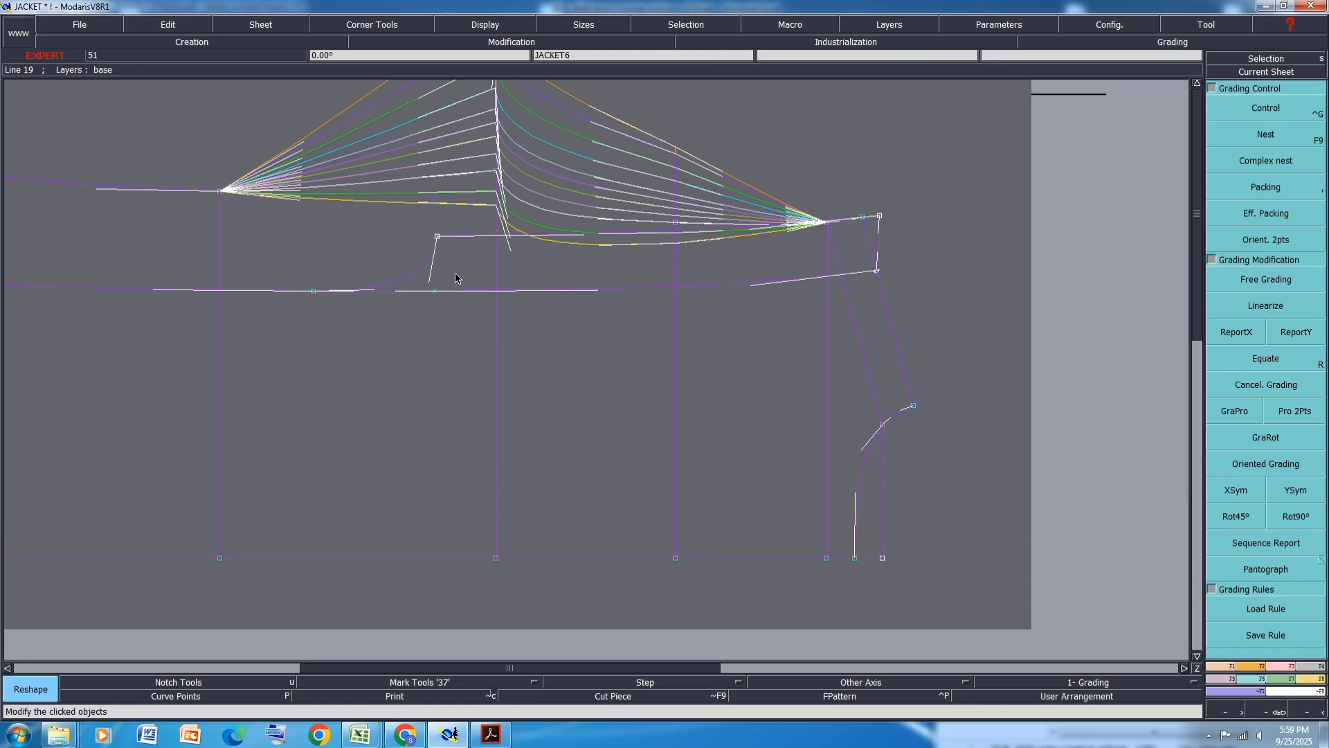
scroll(485, 265, up, 1)
scroll(464, 254, up, 1)
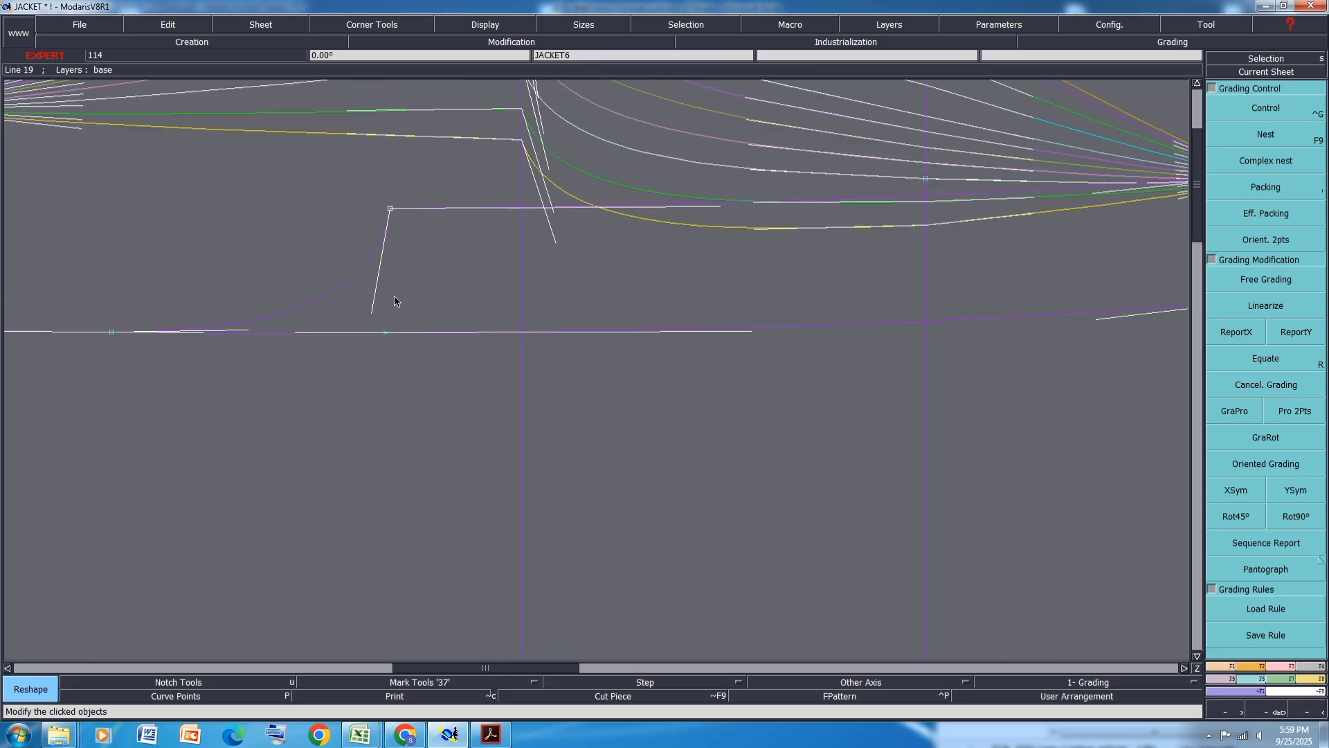
drag(374, 317, 288, 315)
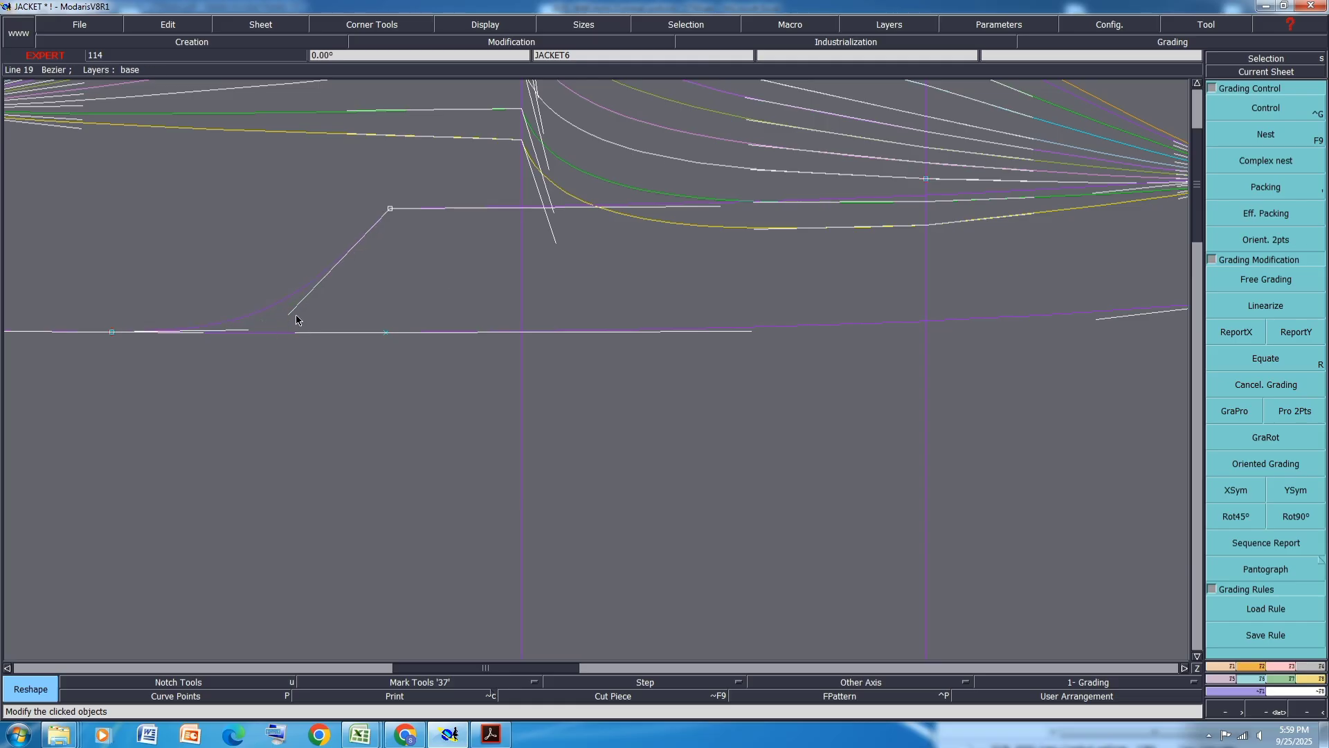
click(293, 315)
click(295, 319)
key(ctrl+s)
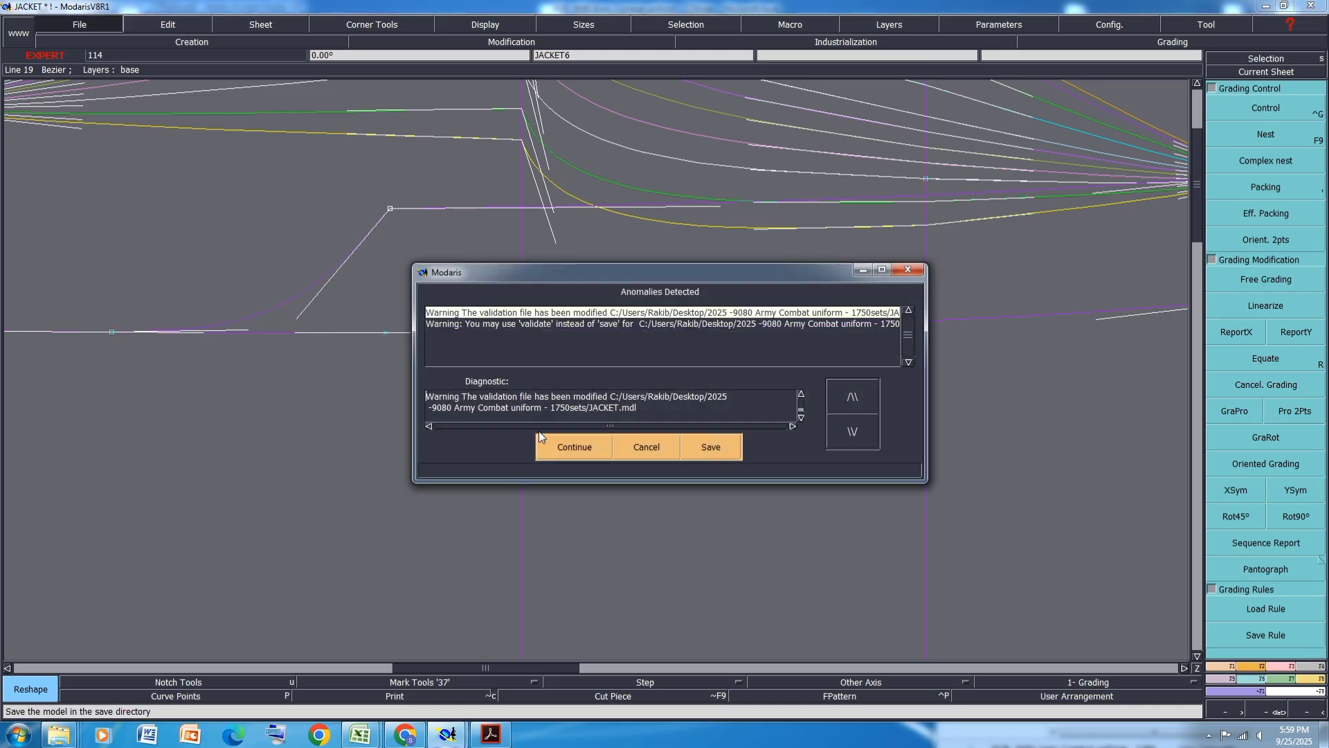
click(566, 447)
- Use ReportY to copy vertical grading between points along the front piece's upper edge
scroll(395, 279, down, 2)
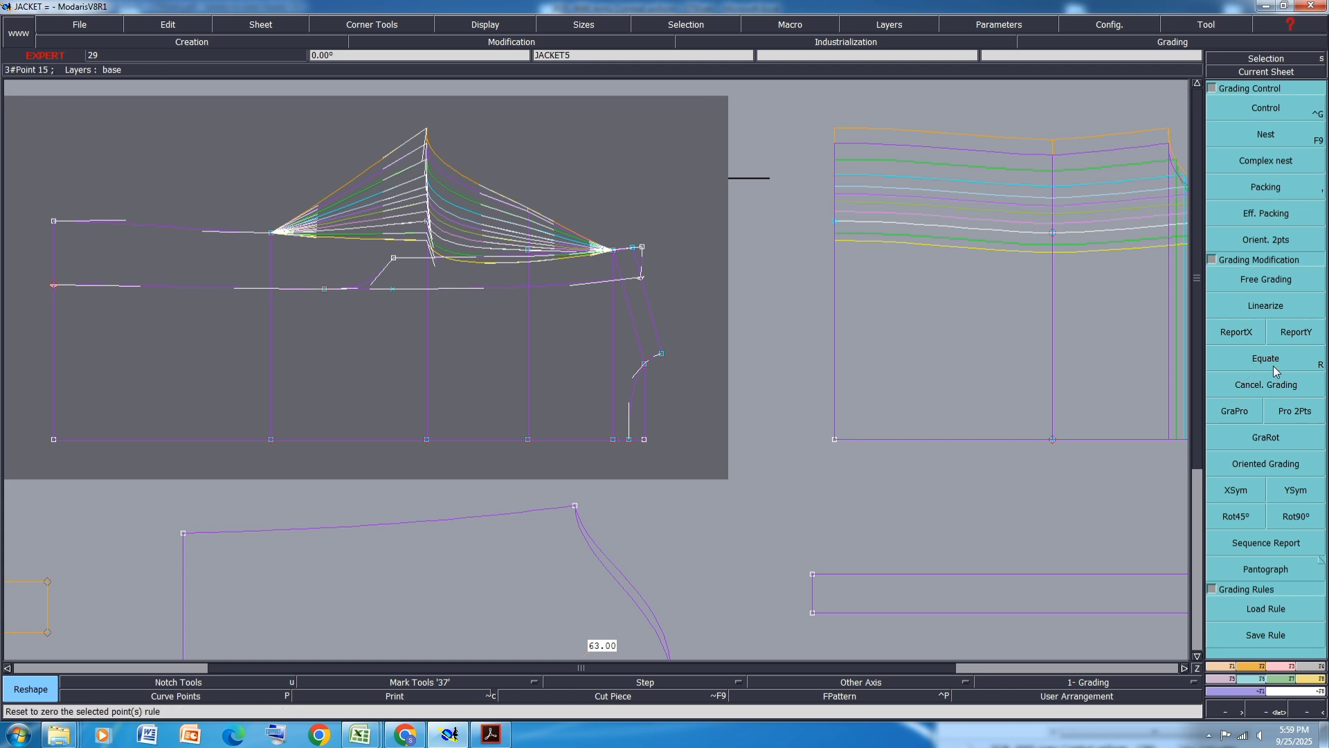
click(1296, 333)
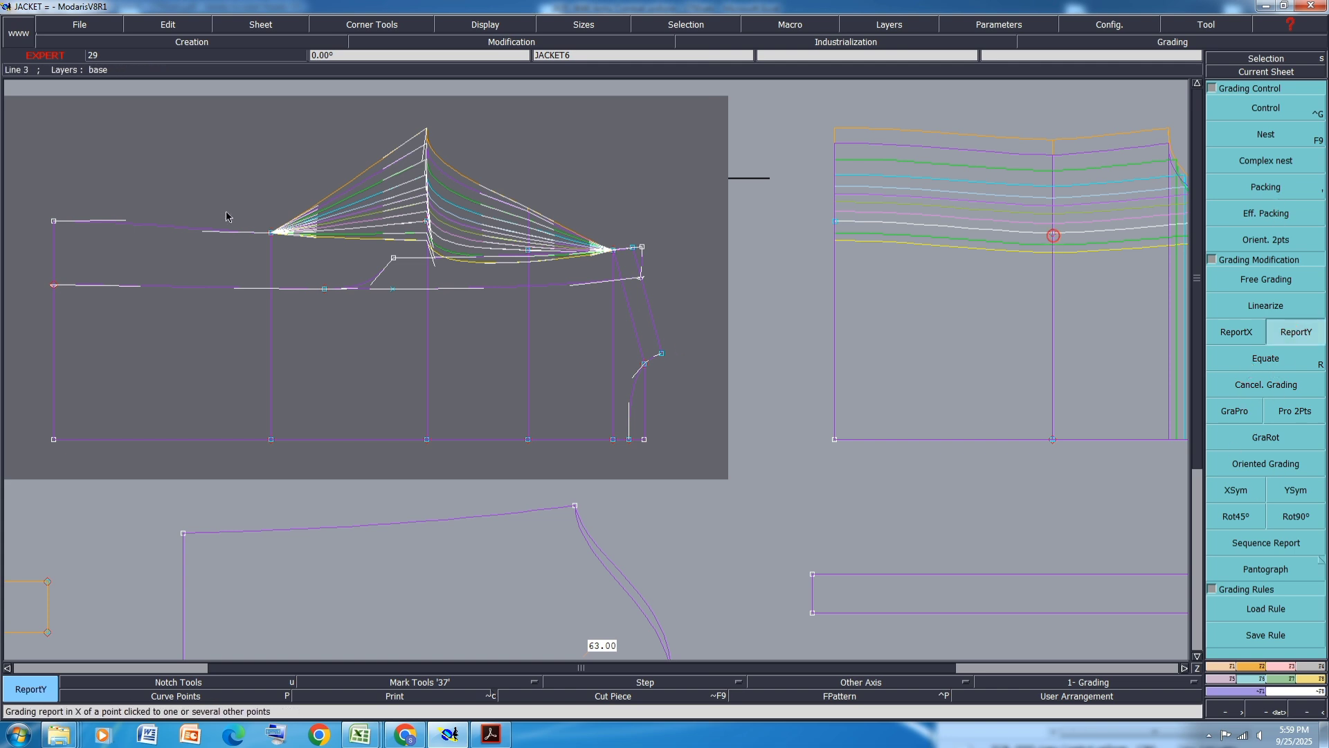
click(267, 234)
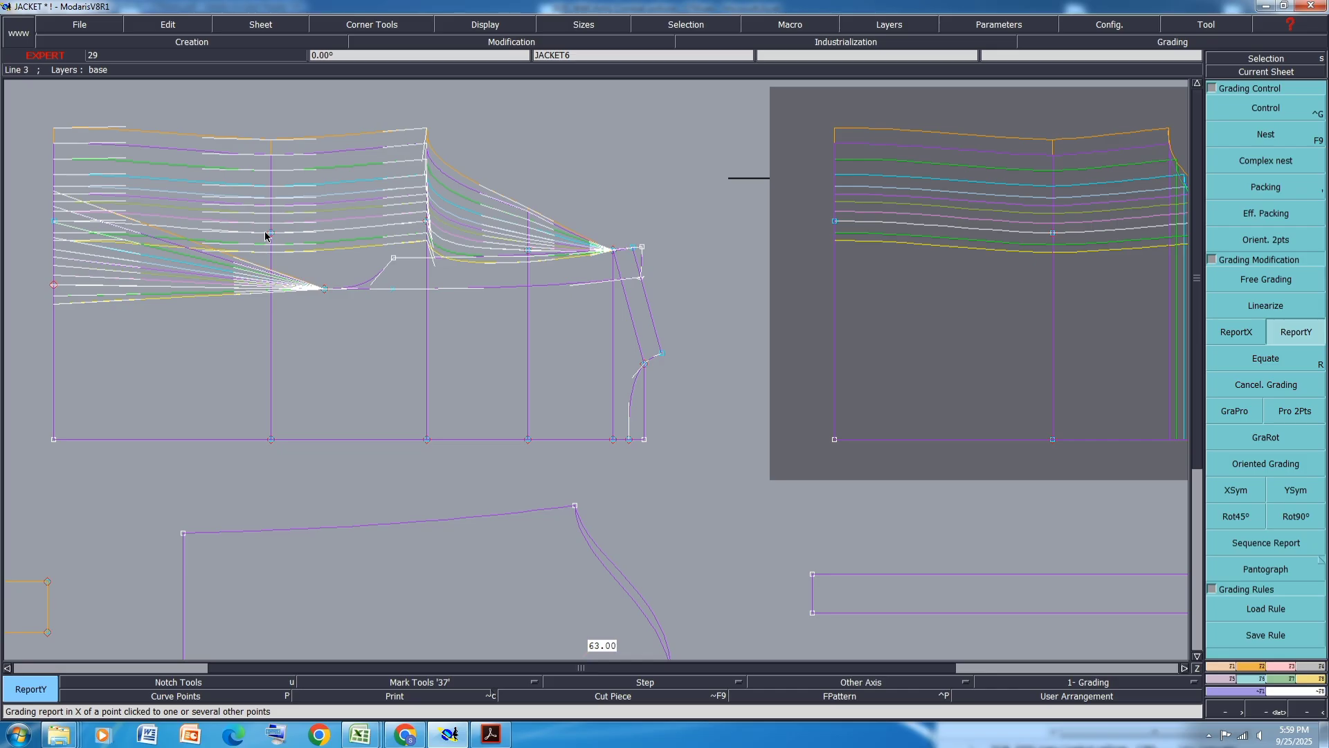
click(271, 234)
click(325, 291)
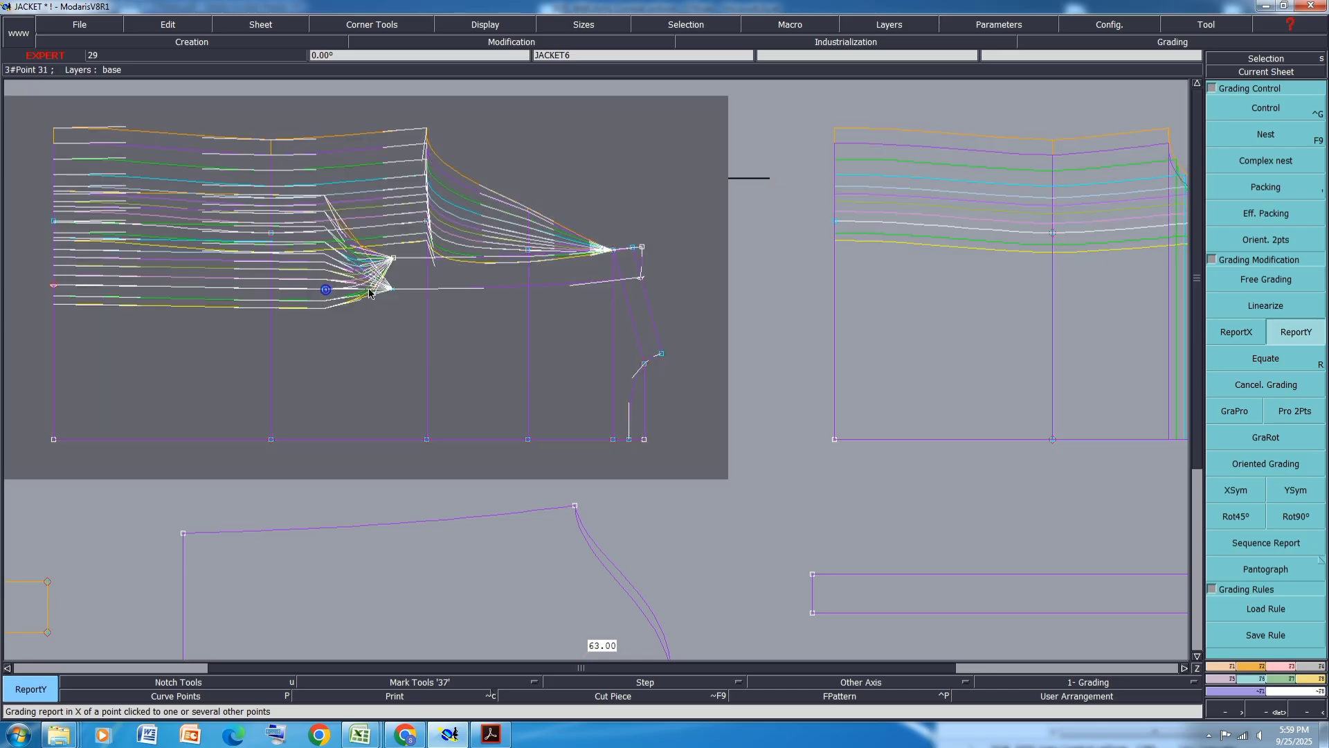
click(393, 260)
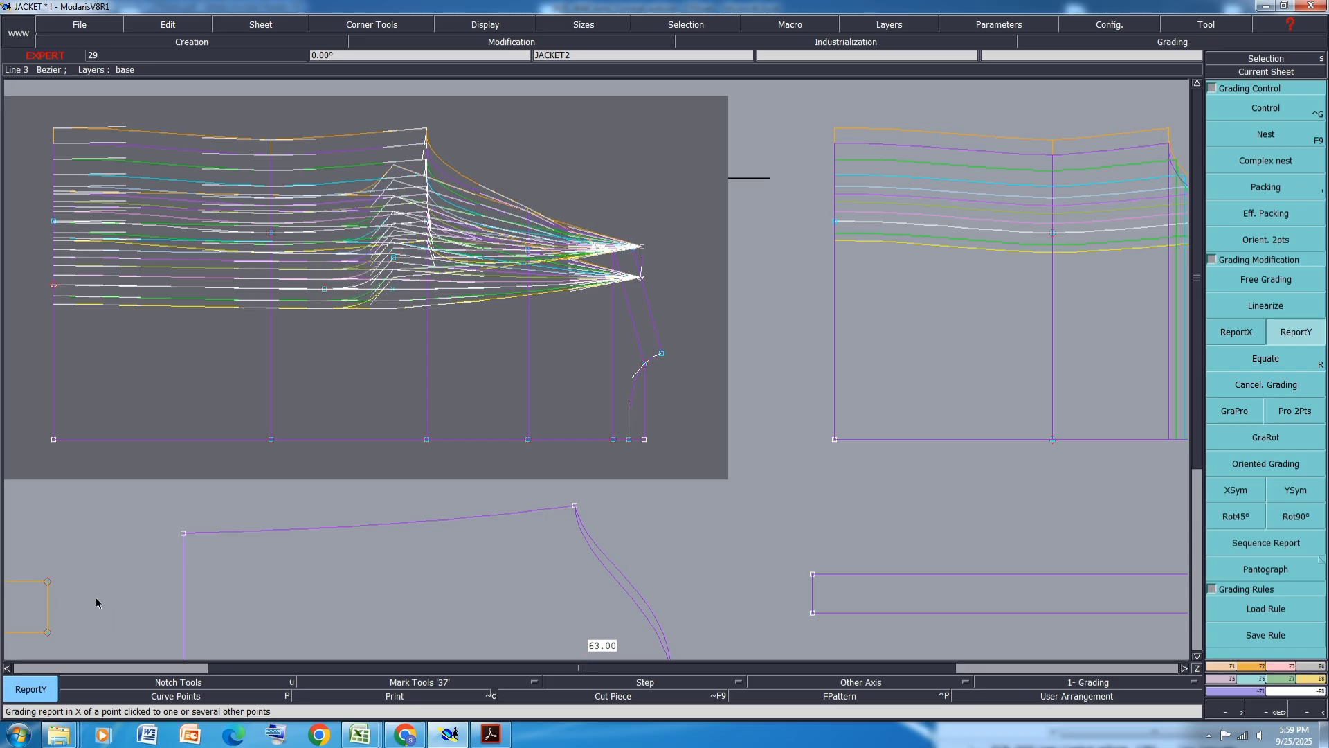
- Display the curves in all sizes and save the model, continuing past the anomalies dialog
scroll(480, 263, down, 2)
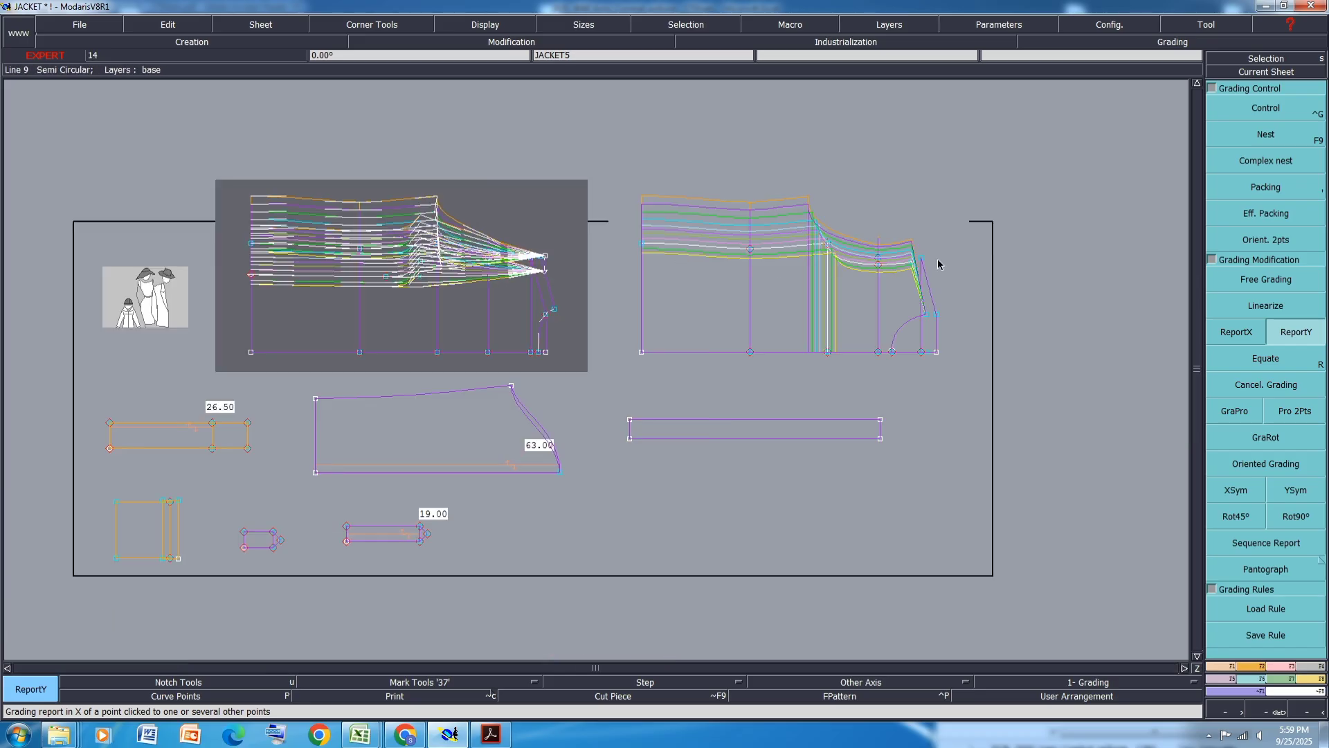
scroll(546, 263, up, 4)
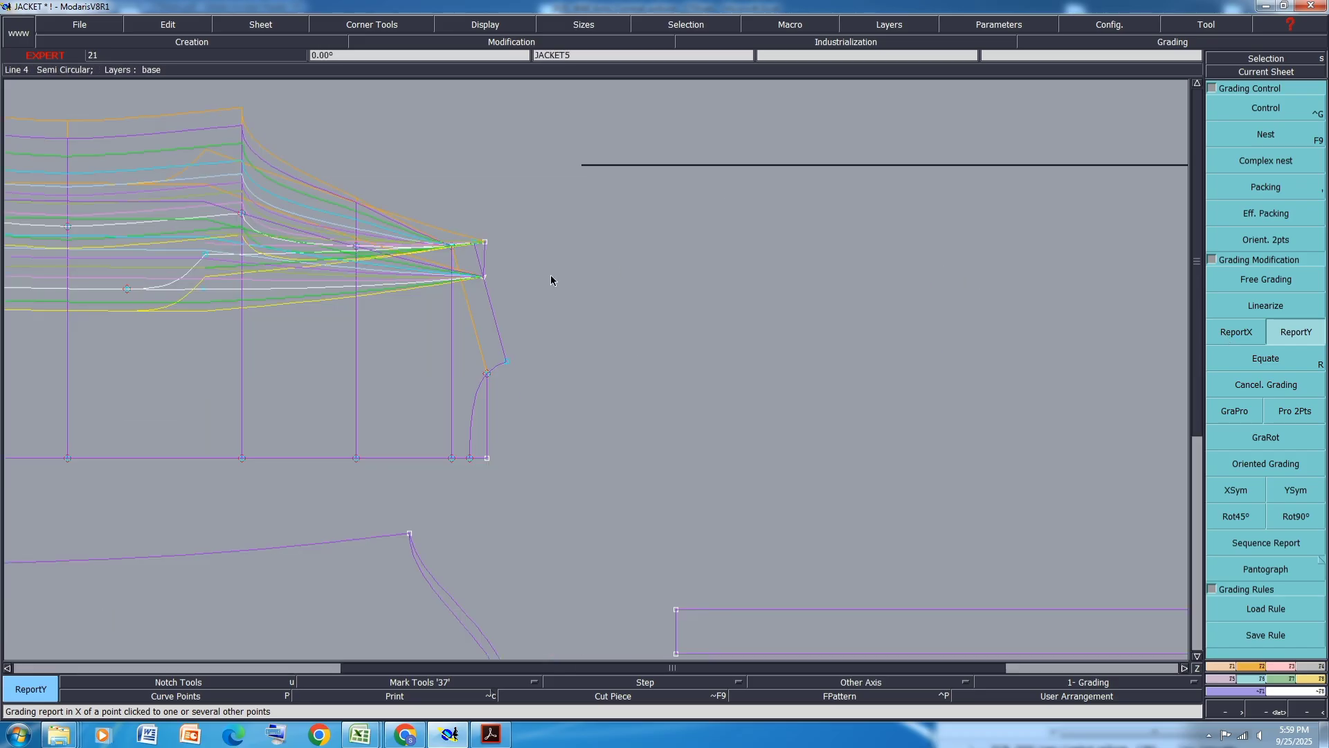
click(376, 204)
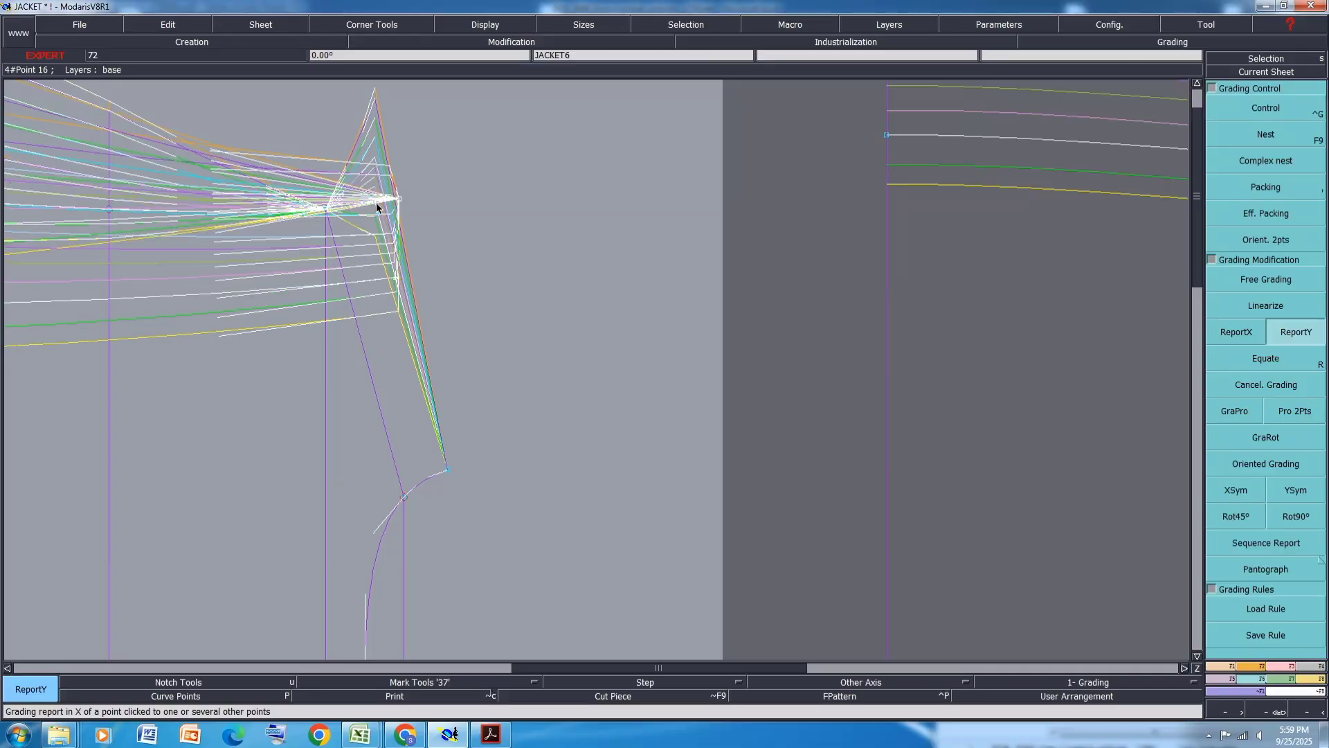
click(325, 209)
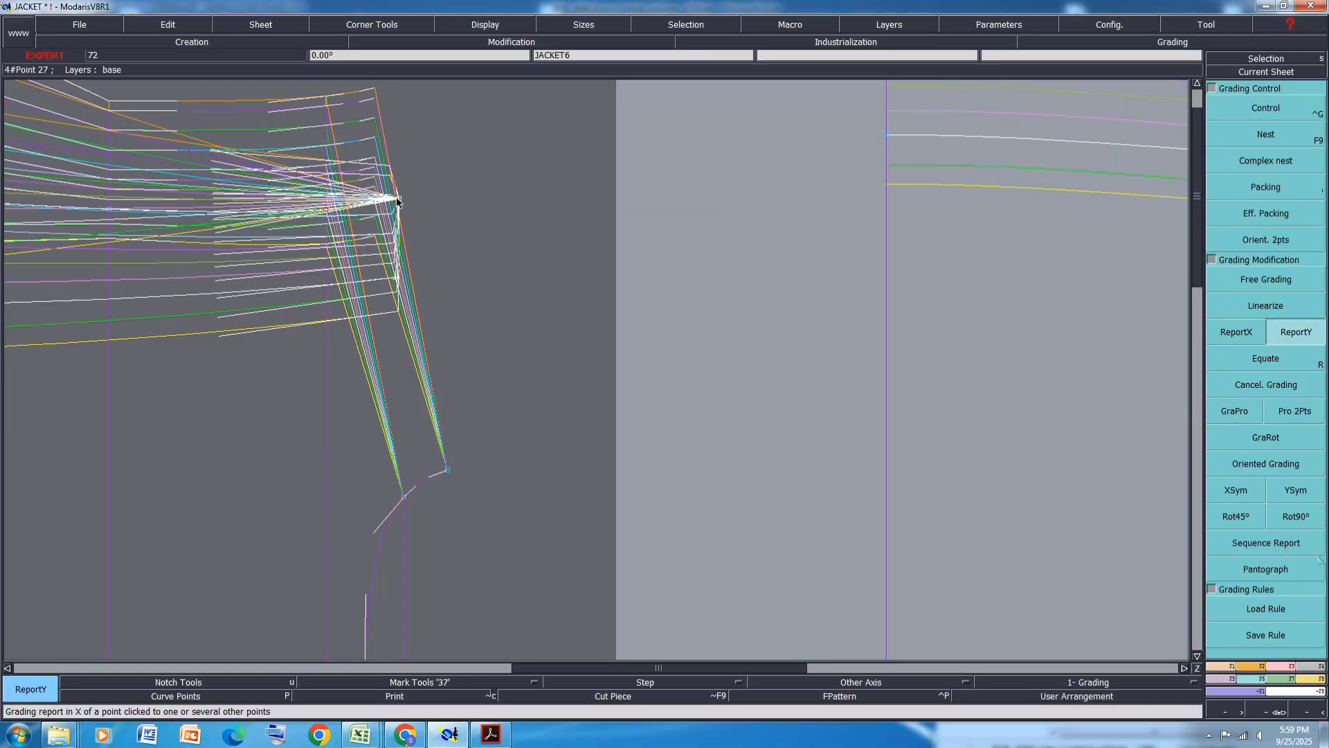
scroll(498, 268, down, 5)
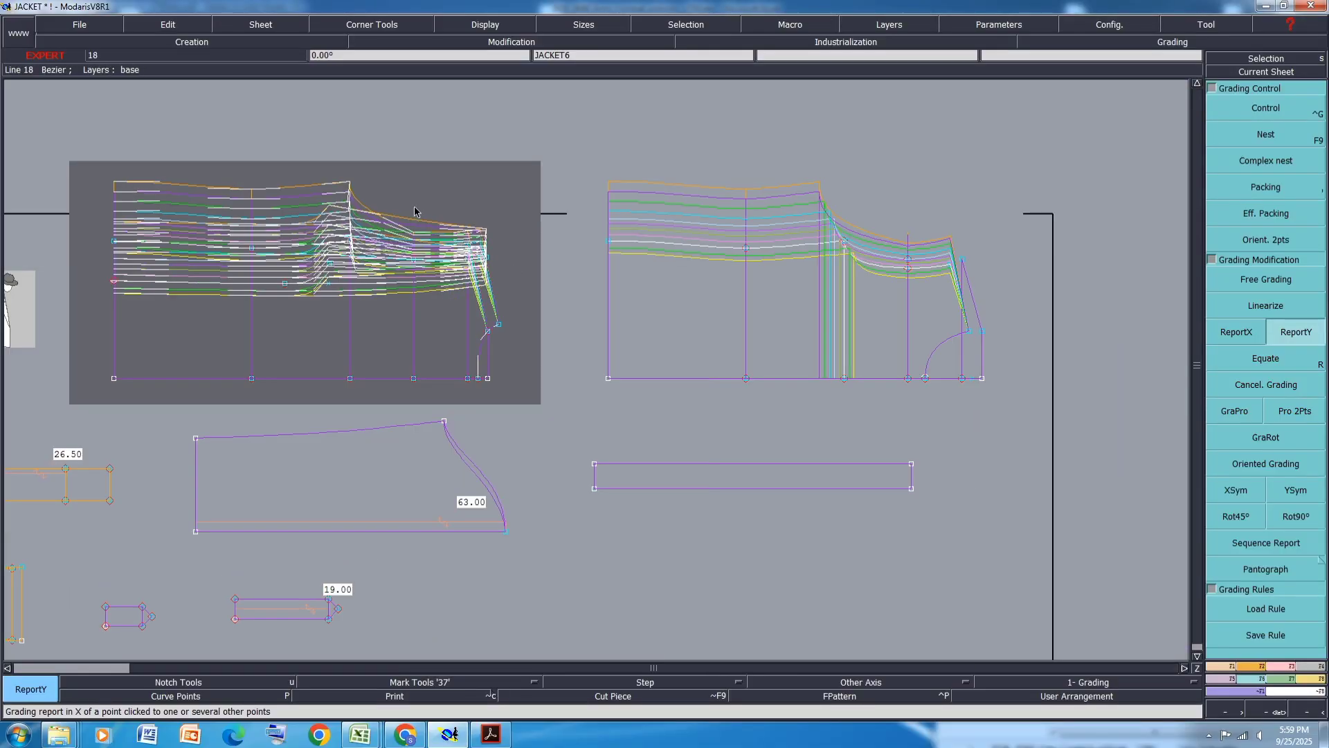
scroll(414, 211, up, 5)
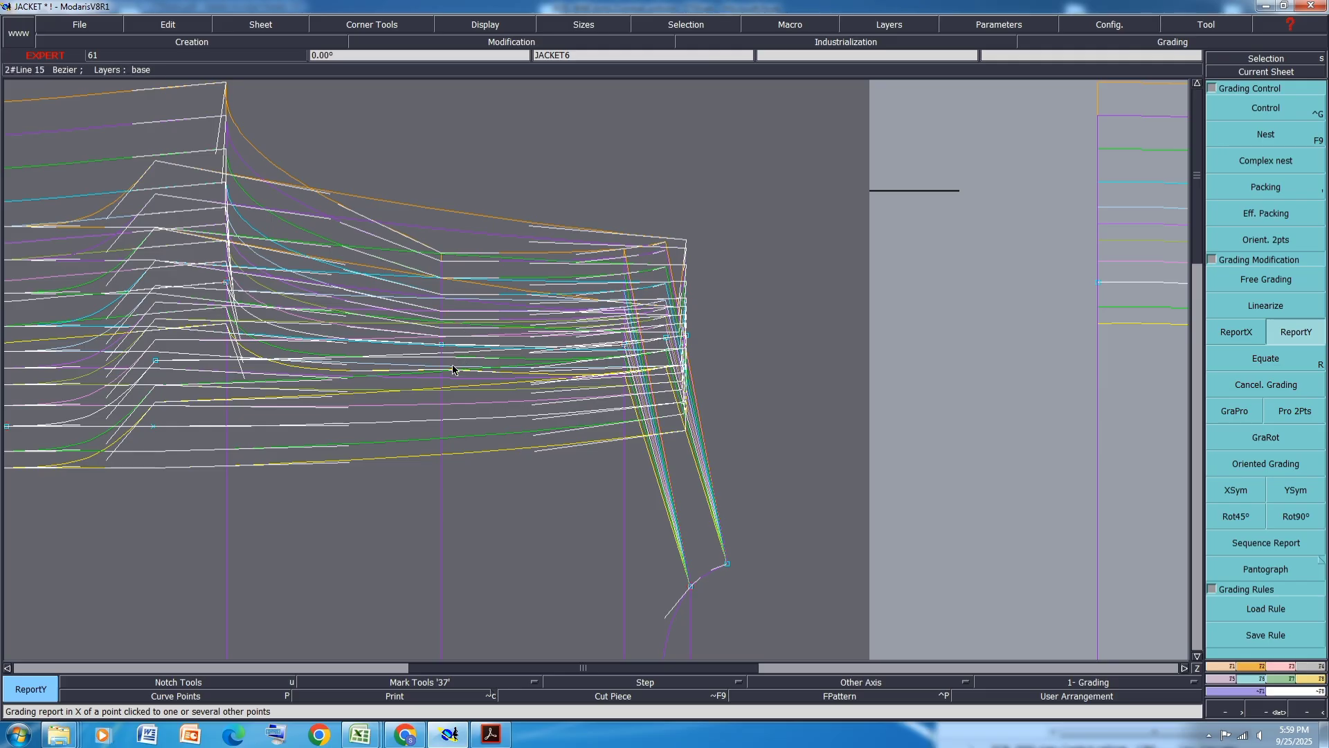
key(space)
key(space)
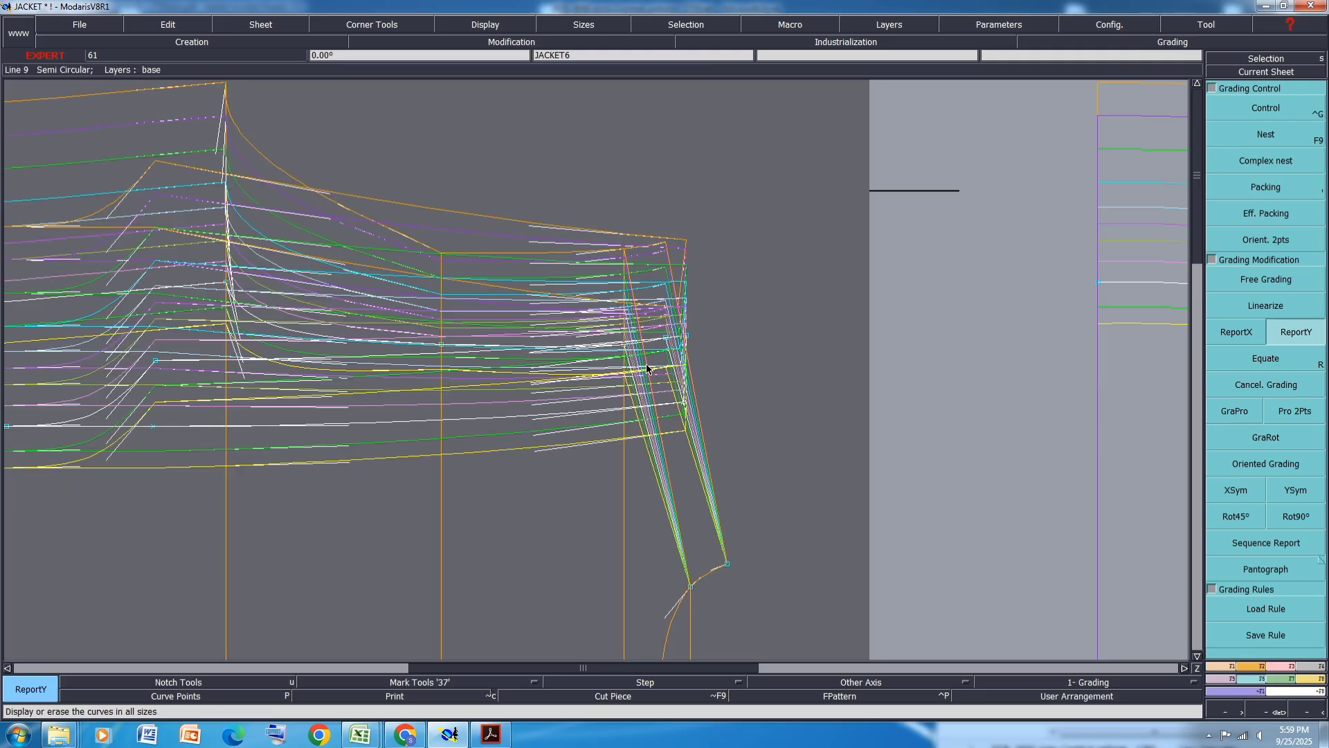
key(ctrl+s)
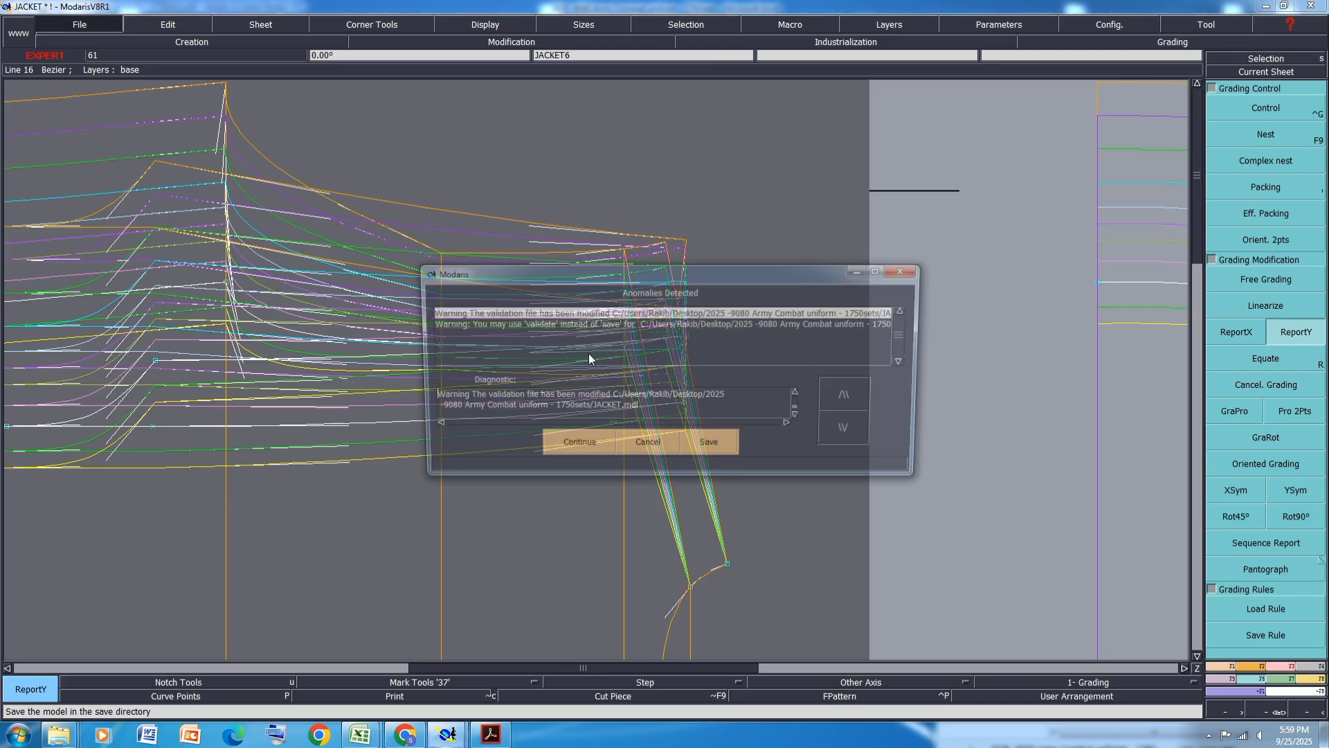
click(564, 447)
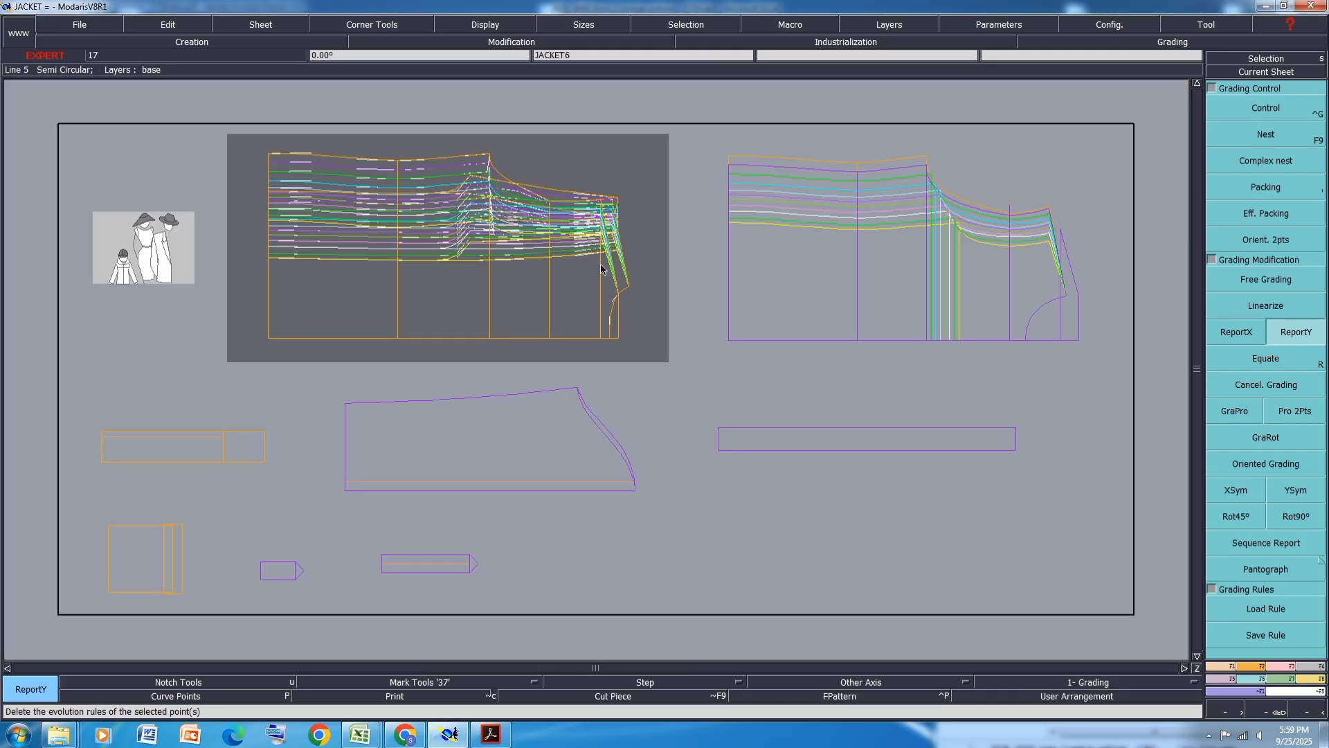
- Use ReportX to copy horizontal grading from a point to the points below it on the front piece
scroll(1039, 190, up, 2)
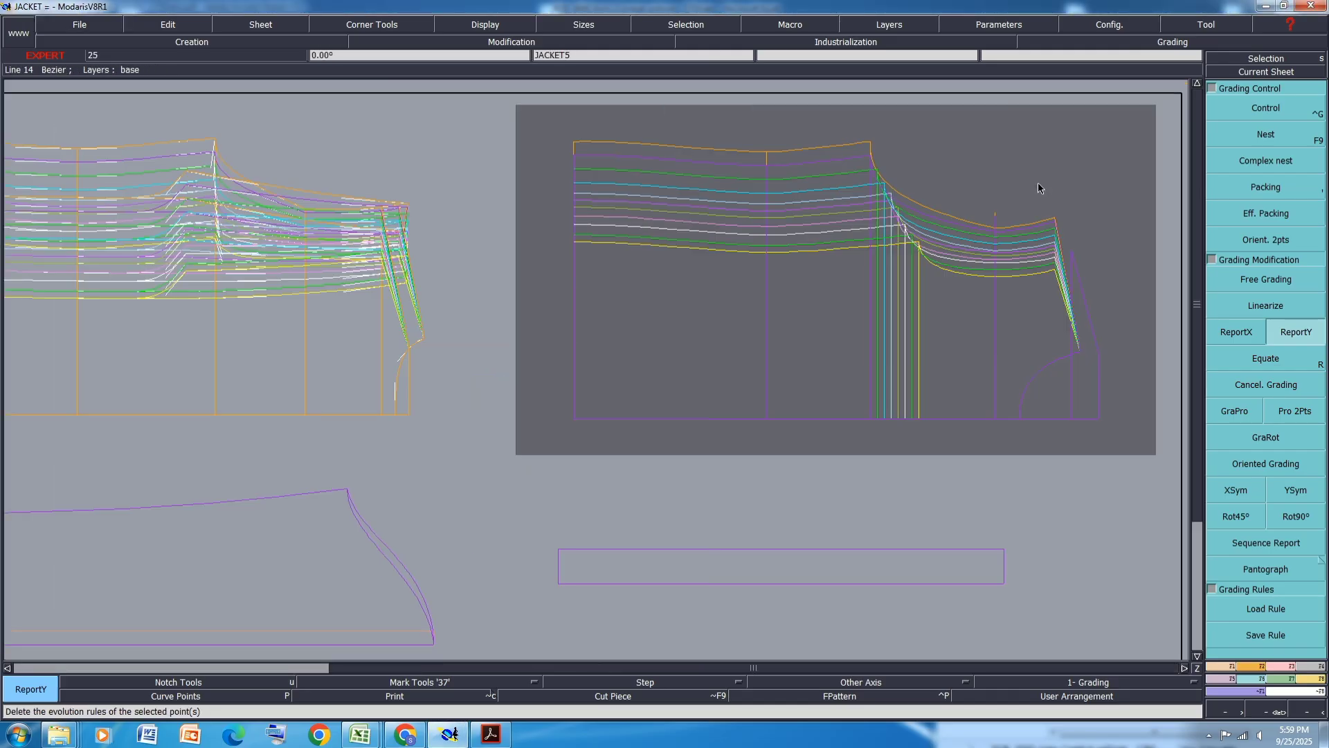
click(1235, 333)
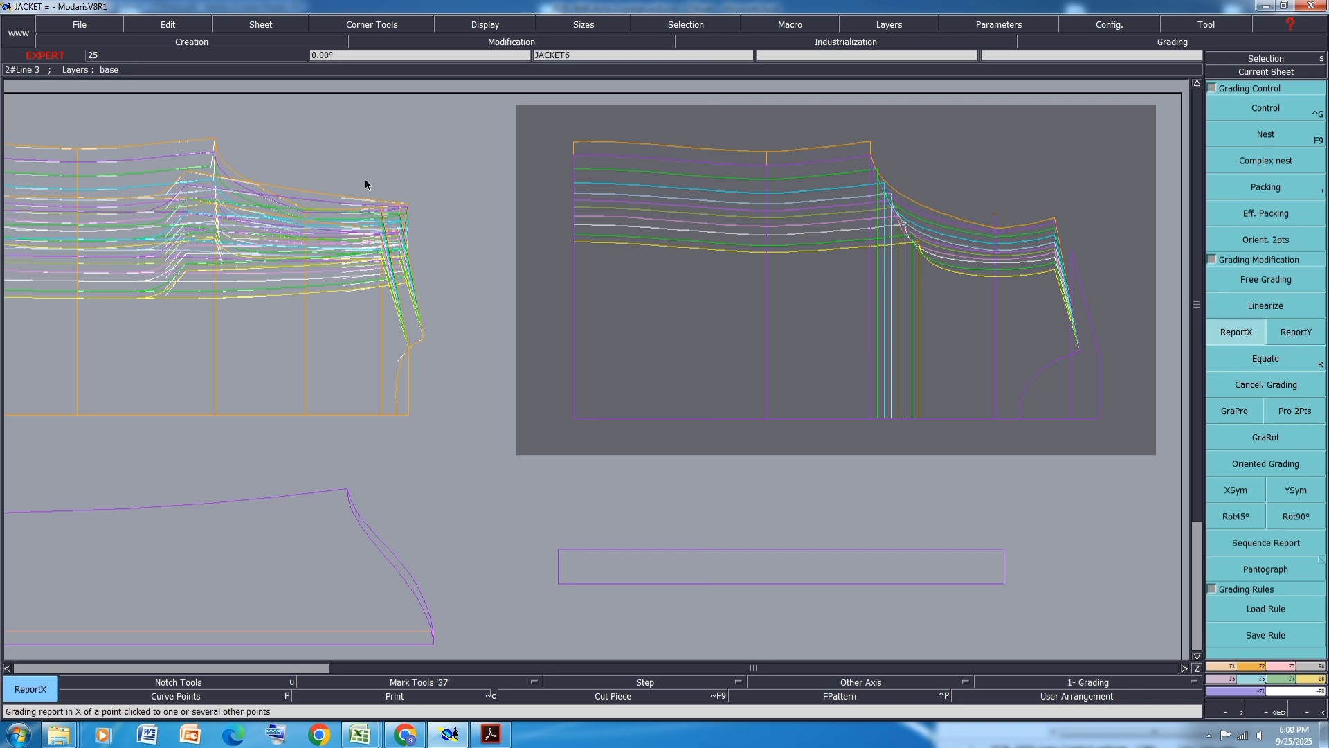
scroll(204, 177, up, 3)
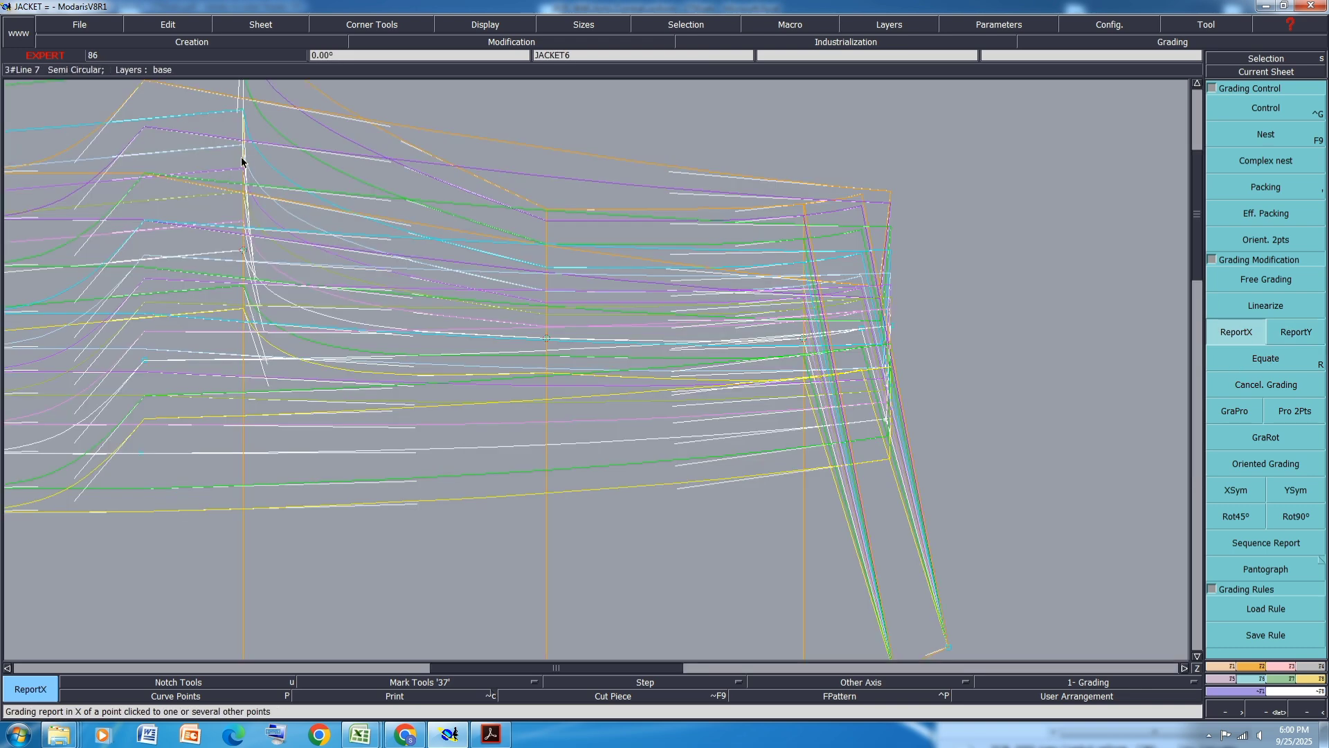
click(244, 251)
scroll(245, 252, down, 2)
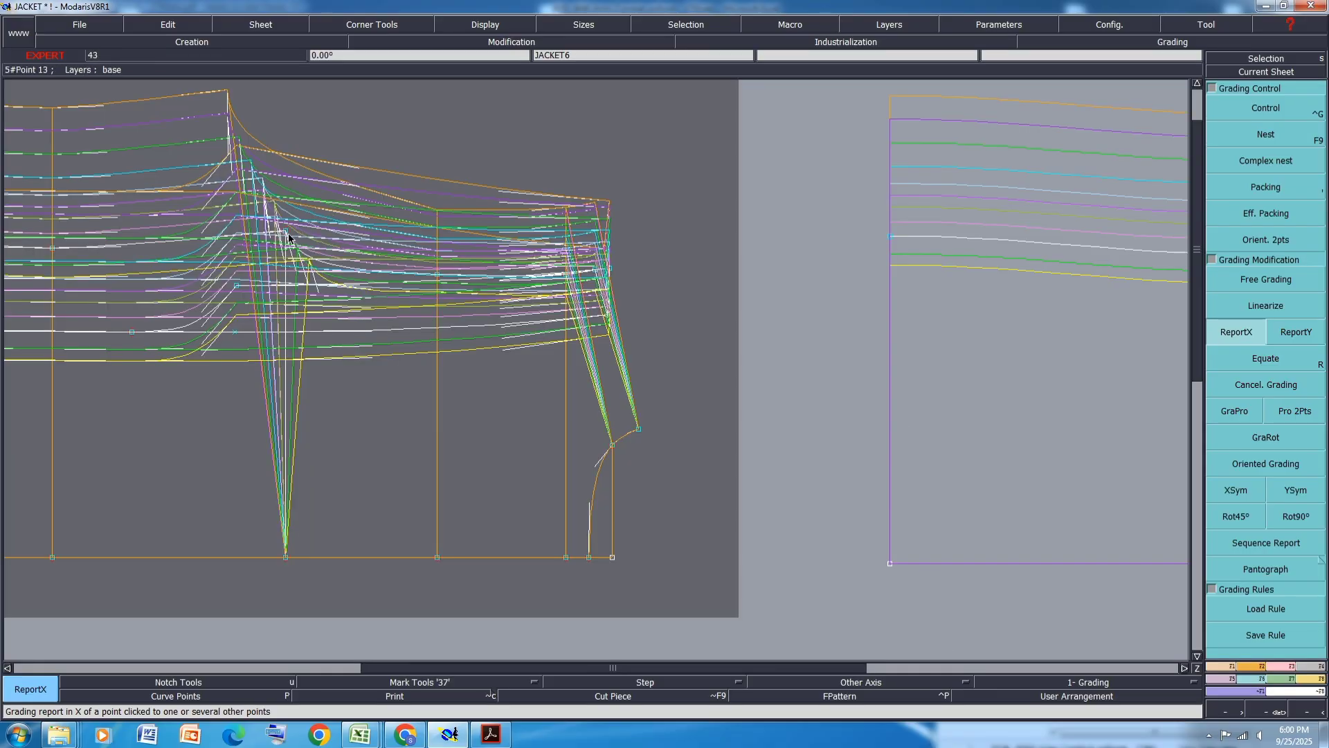
click(286, 232)
click(285, 558)
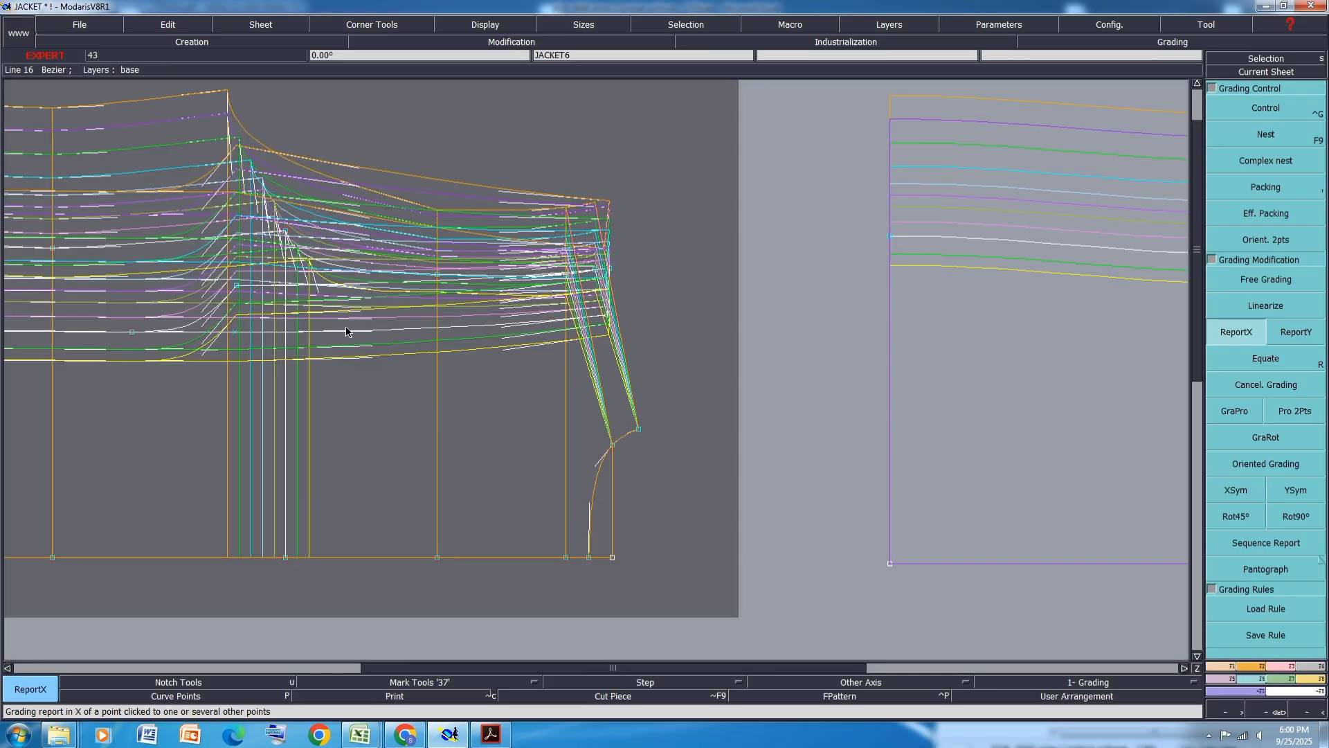
scroll(347, 330, down, 2)
scroll(347, 331, down, 1)
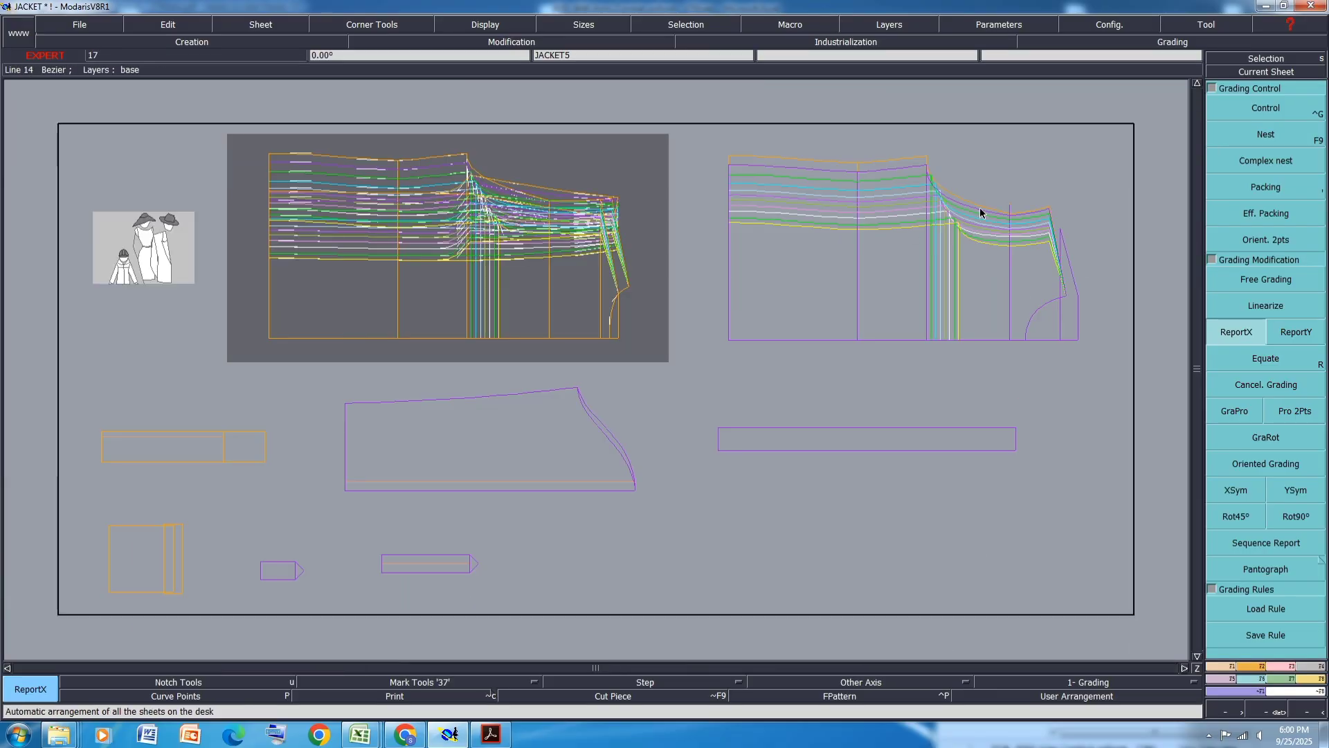
- Save the model, continuing past the anomalies dialog
key(ctrl+s)
click(589, 437)
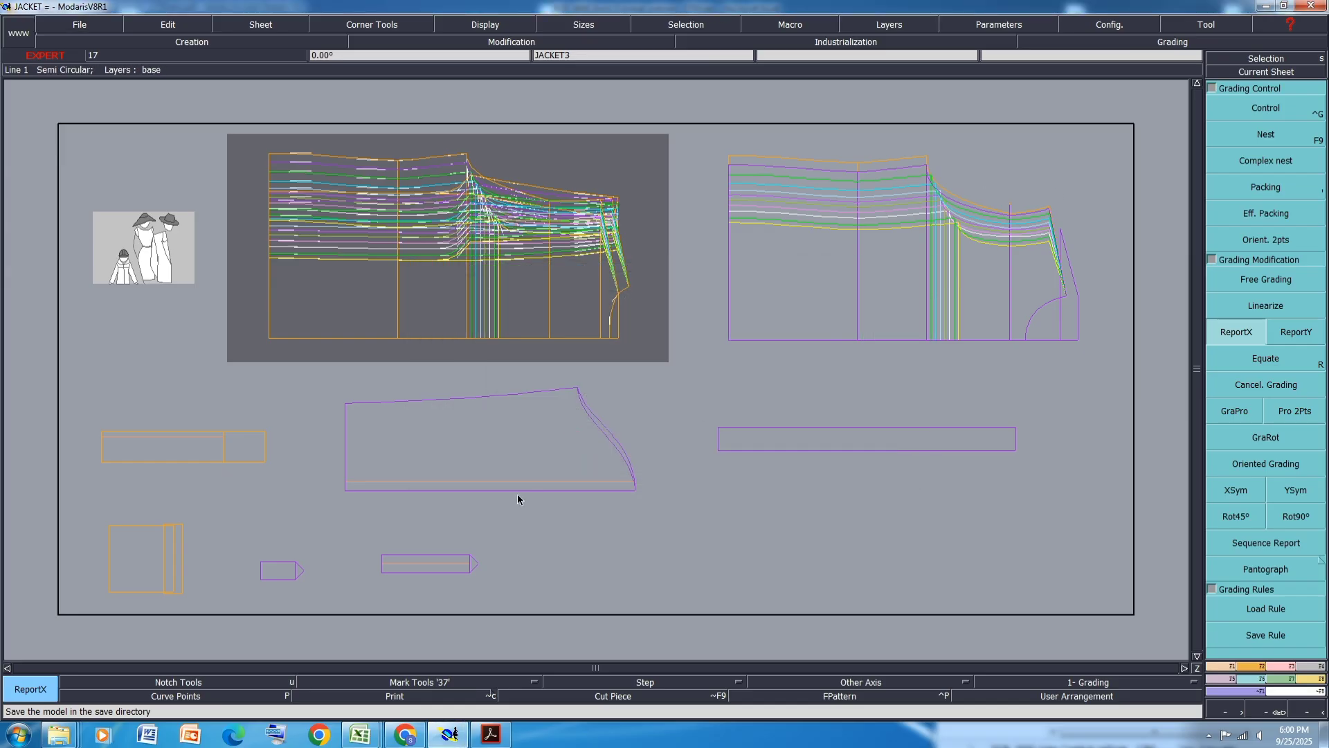
key(ctrl+s)
click(580, 447)
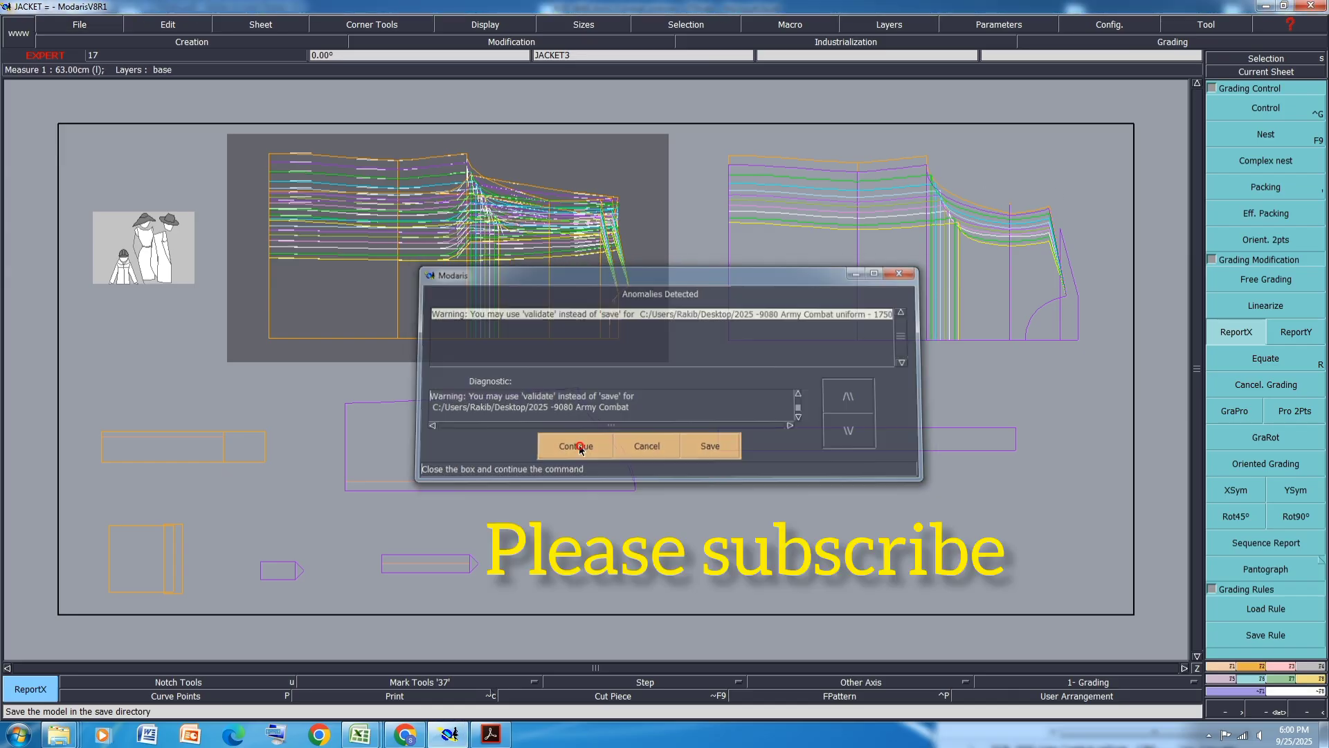